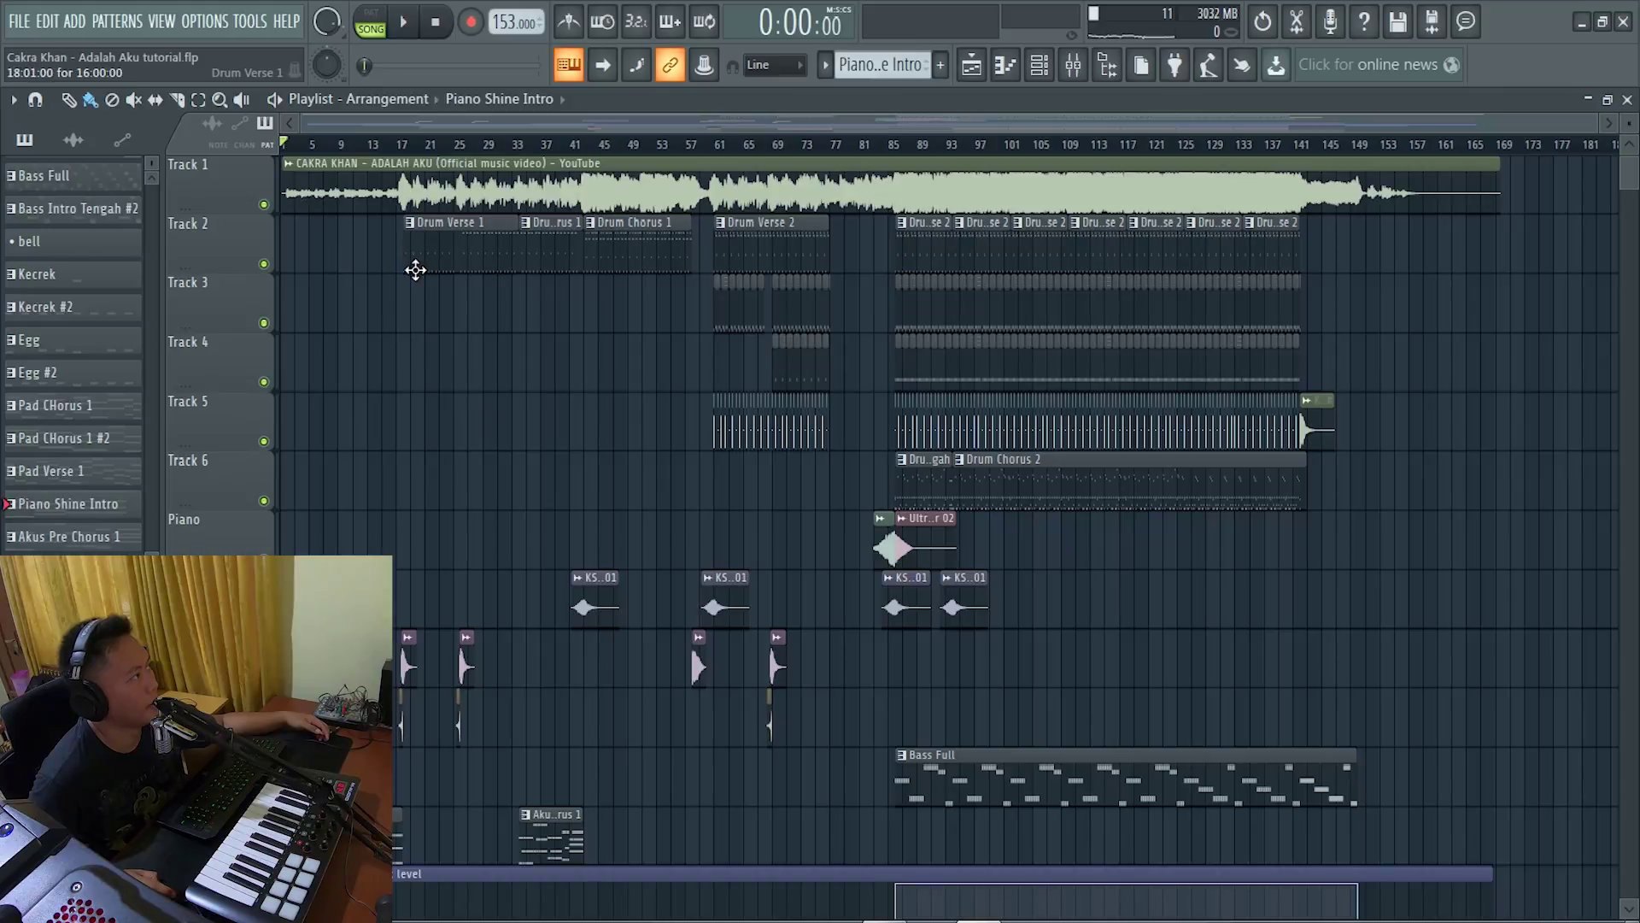
Open the Akus Intro clip's notes in the piano roll, listen to them in playback, and return to the playlist.
scroll(432, 282, down, 5)
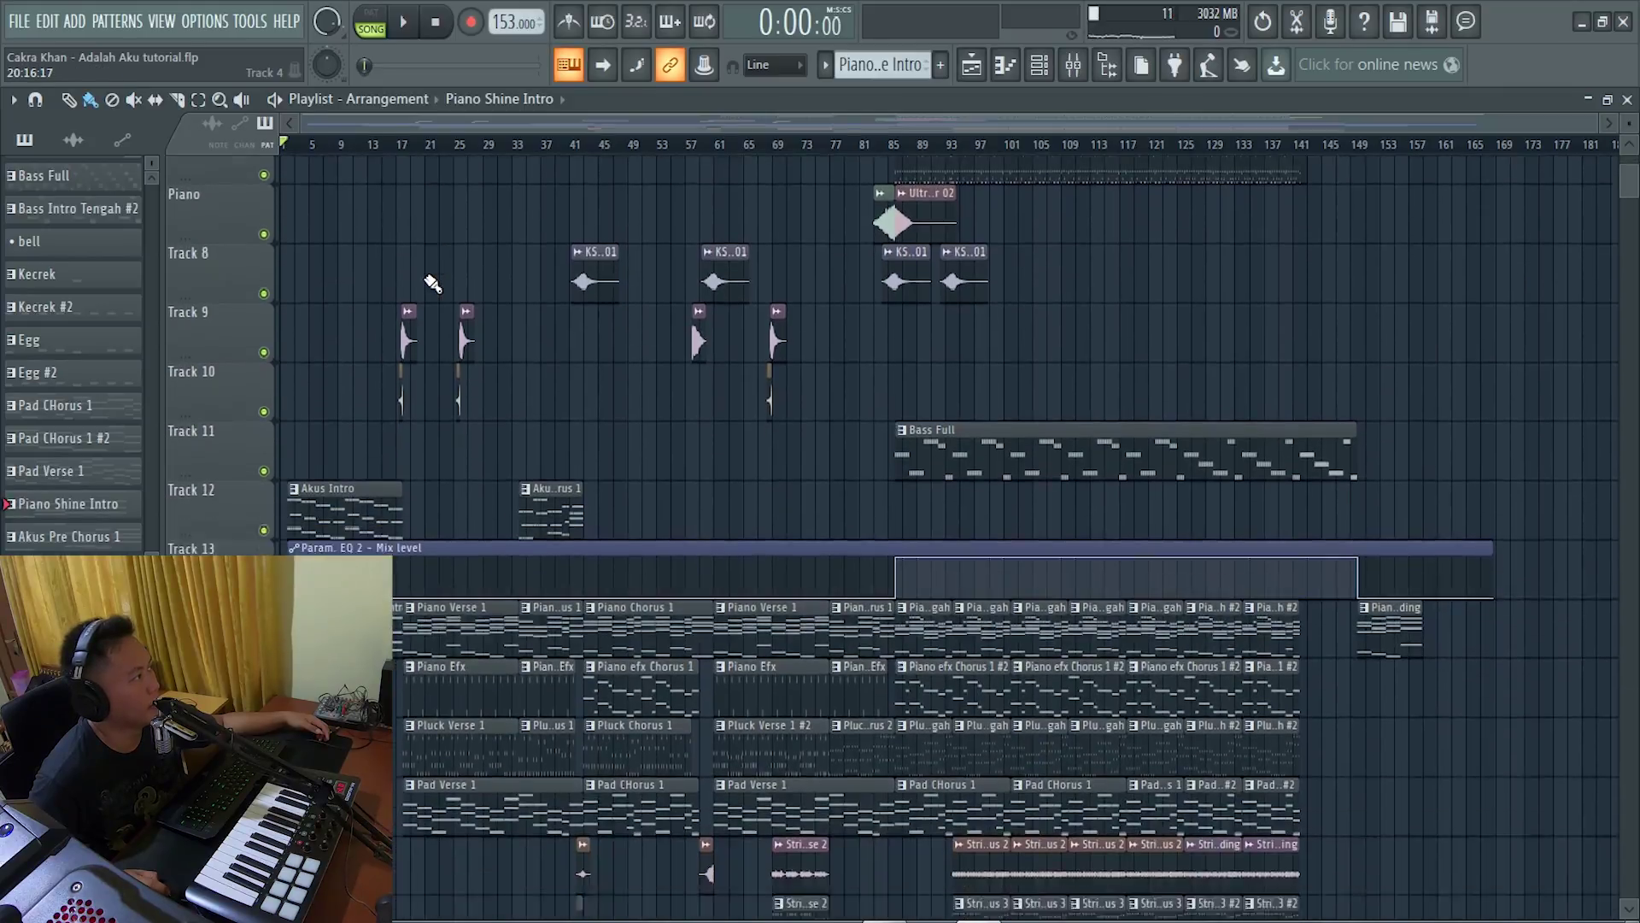
scroll(351, 285, down, 1)
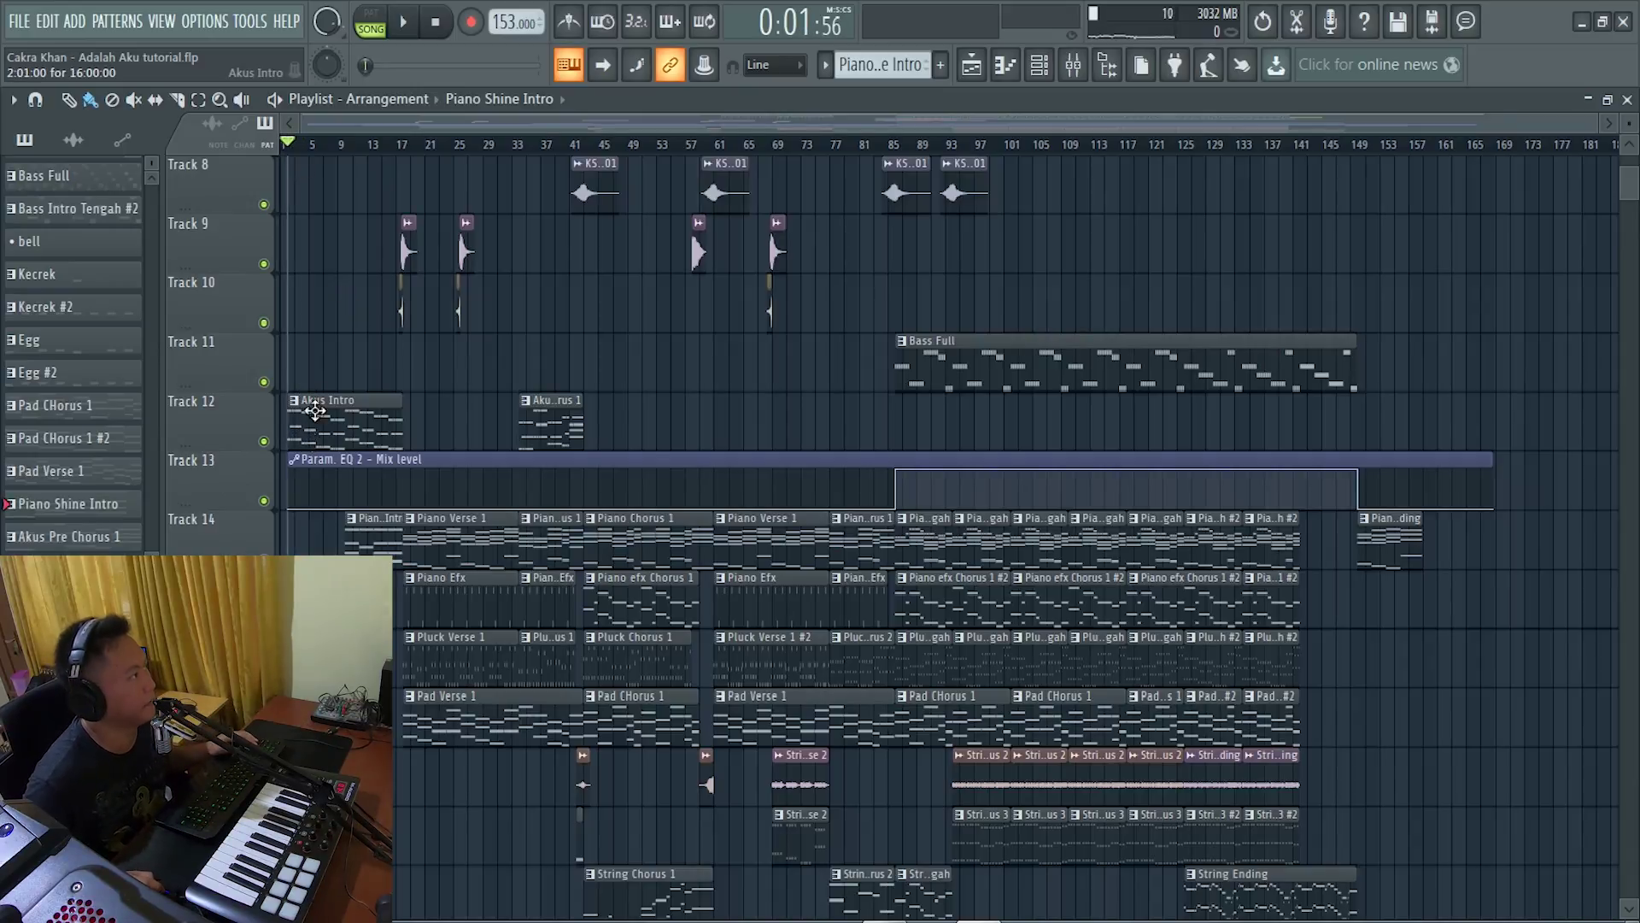
scroll(322, 322, up, 2)
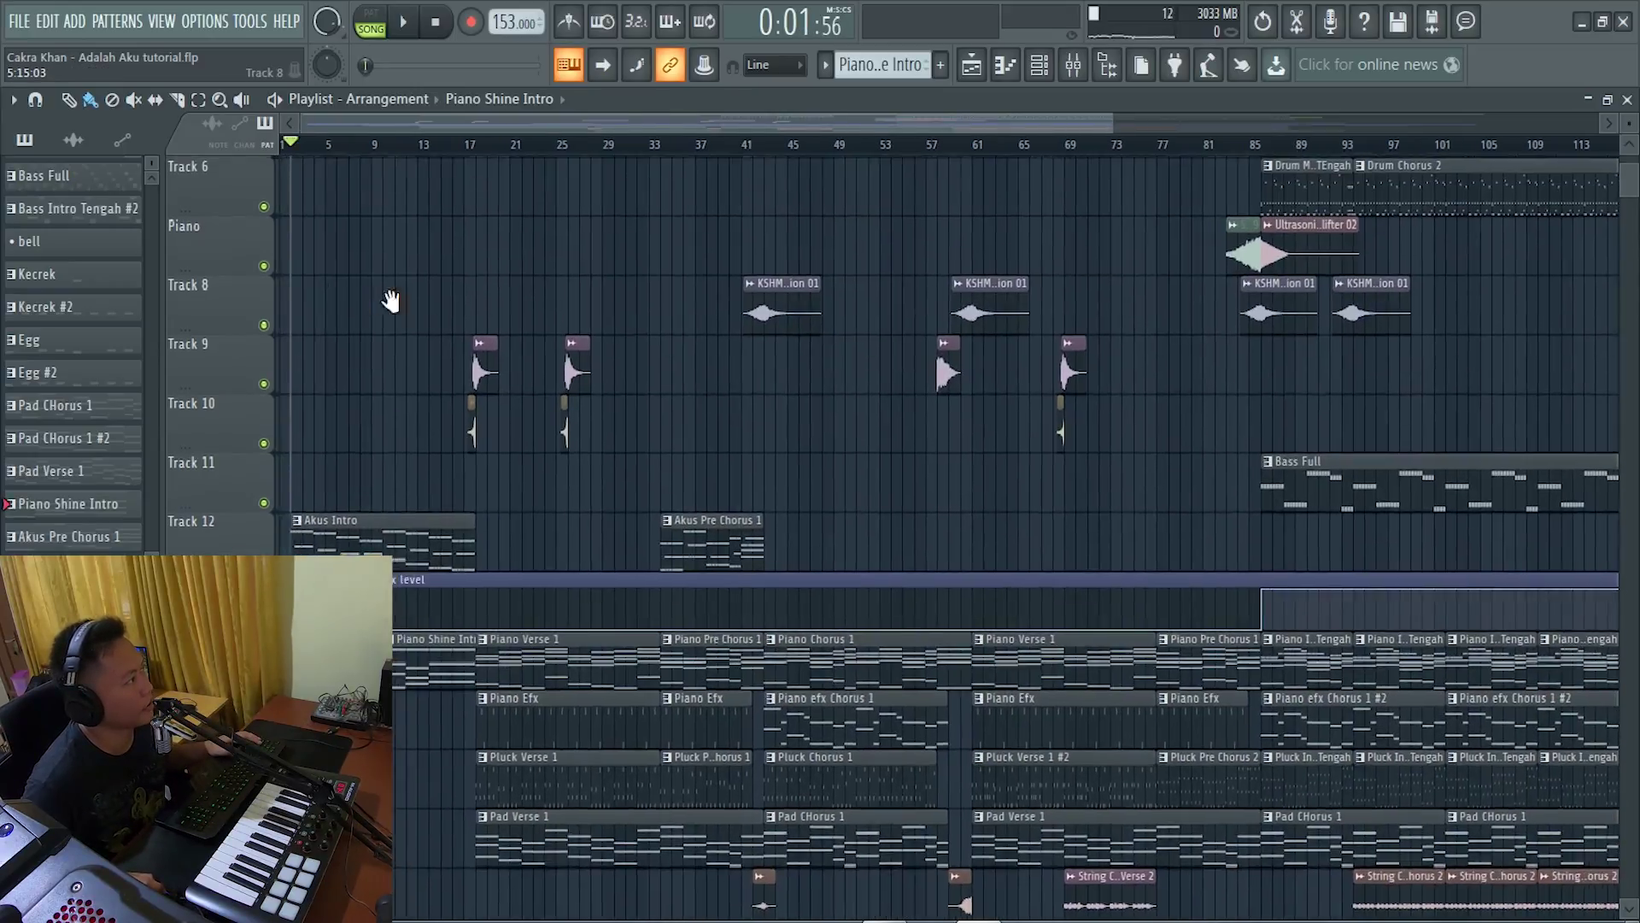
double_click(410, 525)
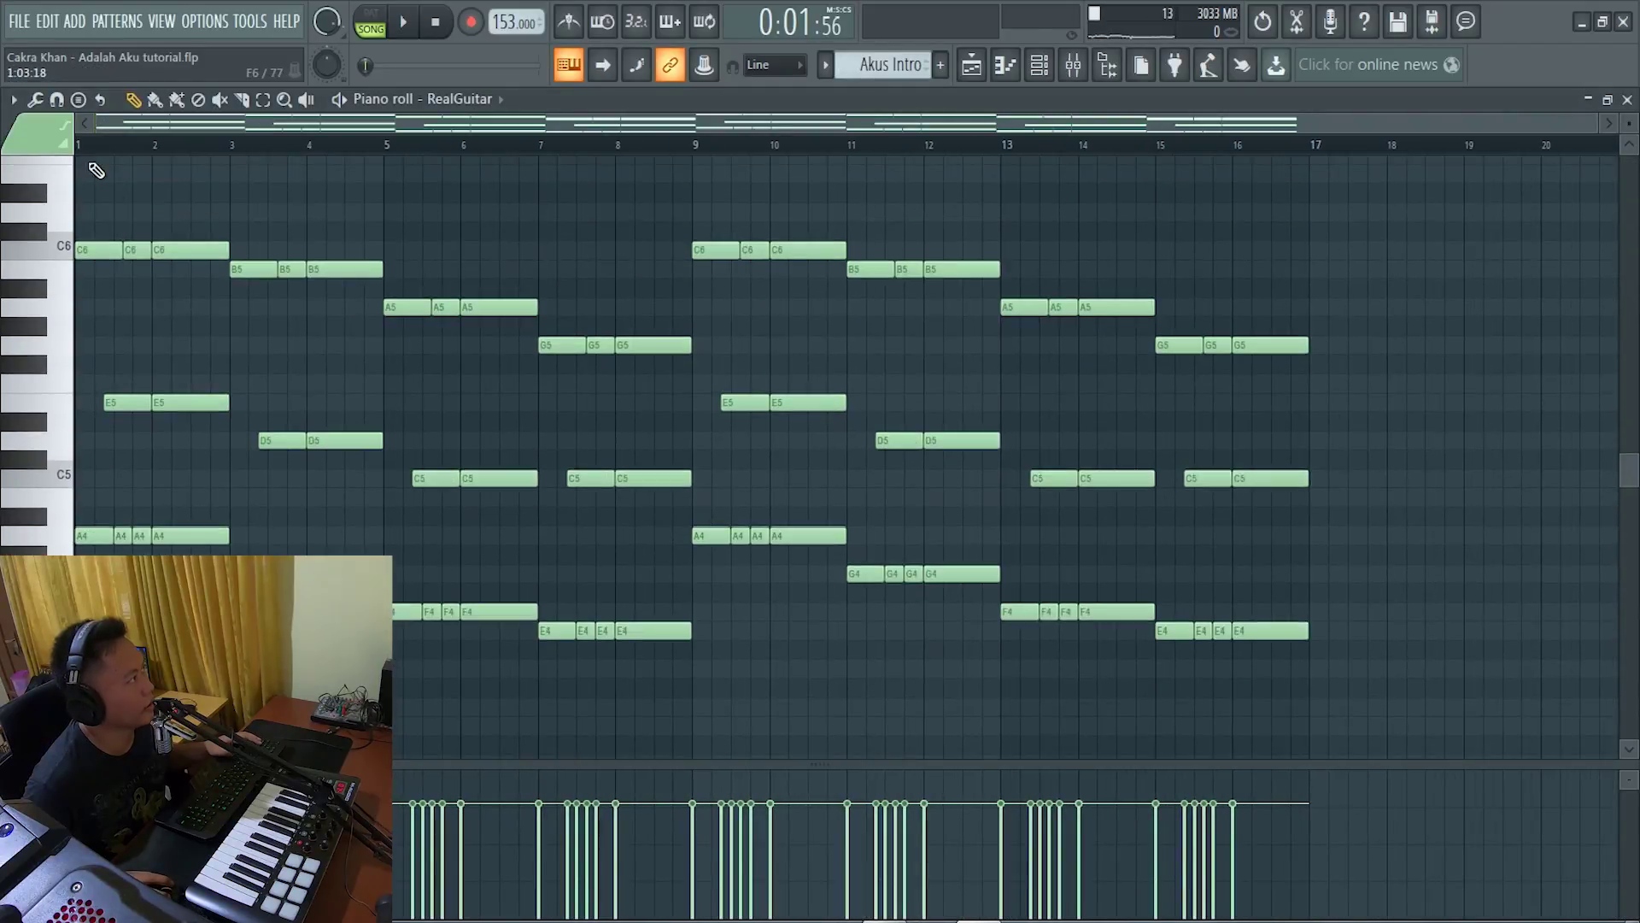
key(space)
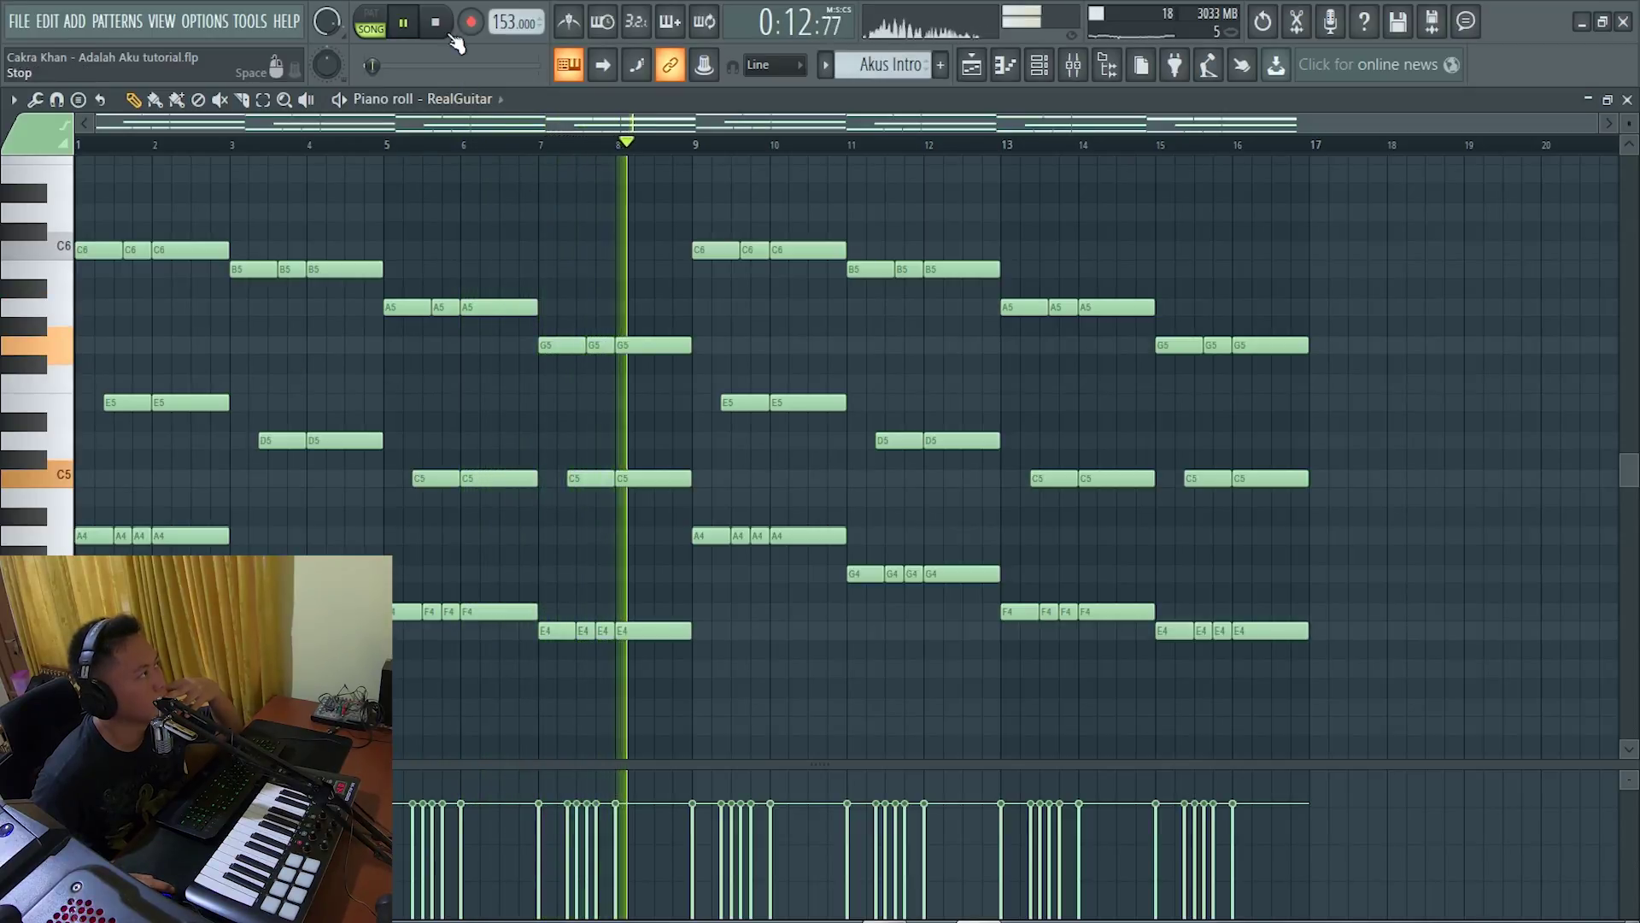
key(space)
click(982, 64)
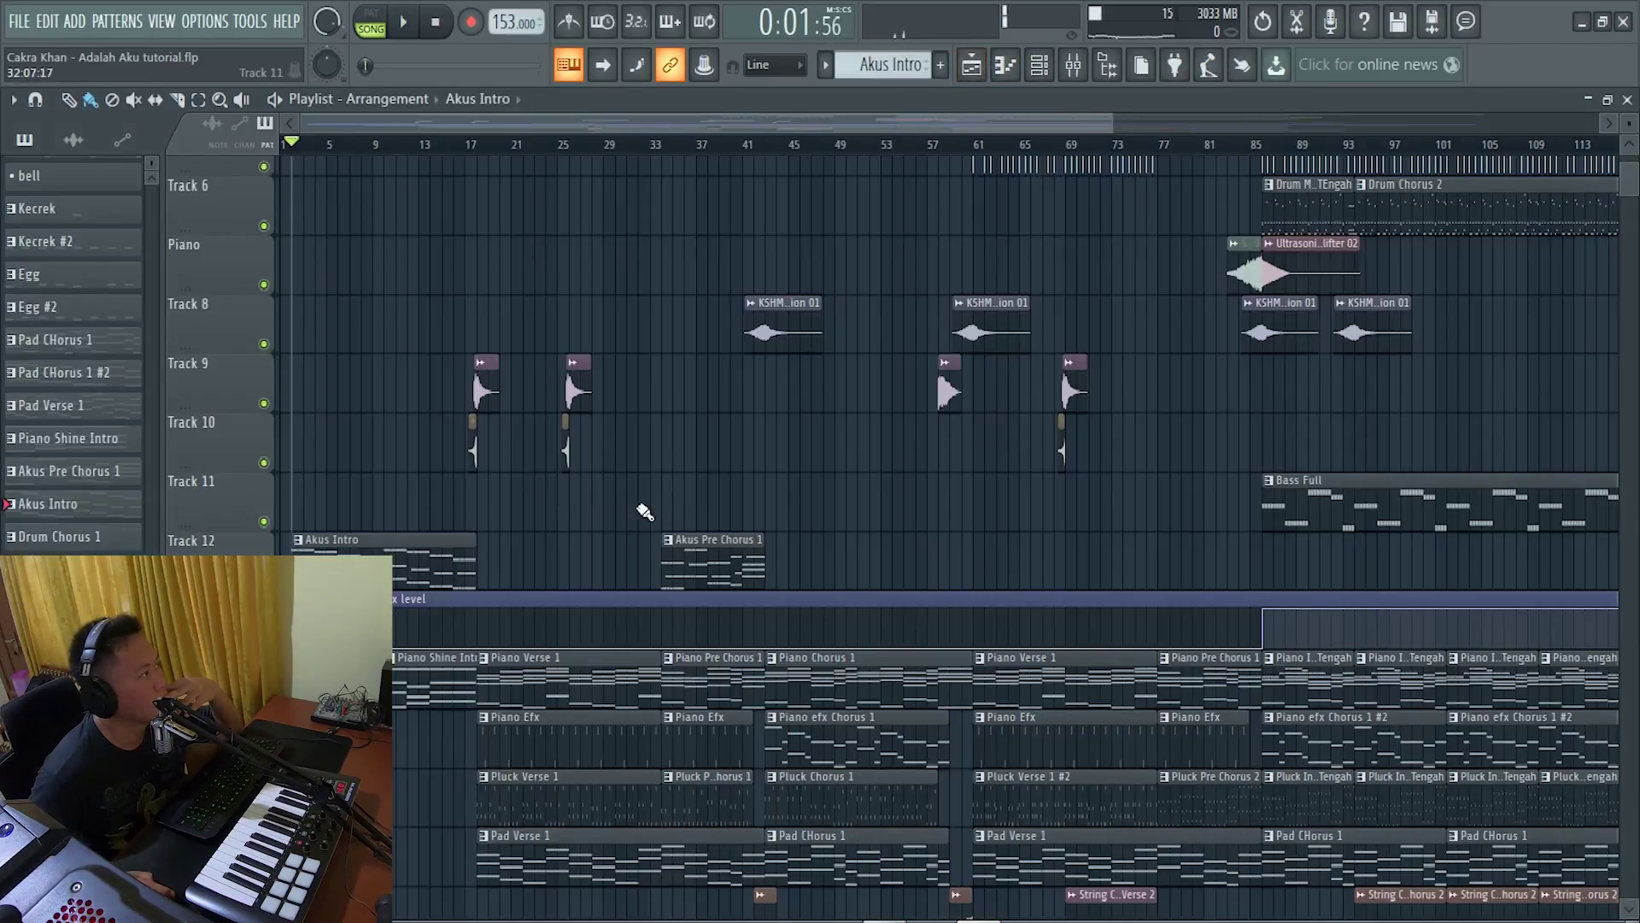
Open the Piano Shine Intro clip's notes in the piano roll, play them back, and return to the playlist.
scroll(440, 476, down, 1)
scroll(414, 464, up, 2)
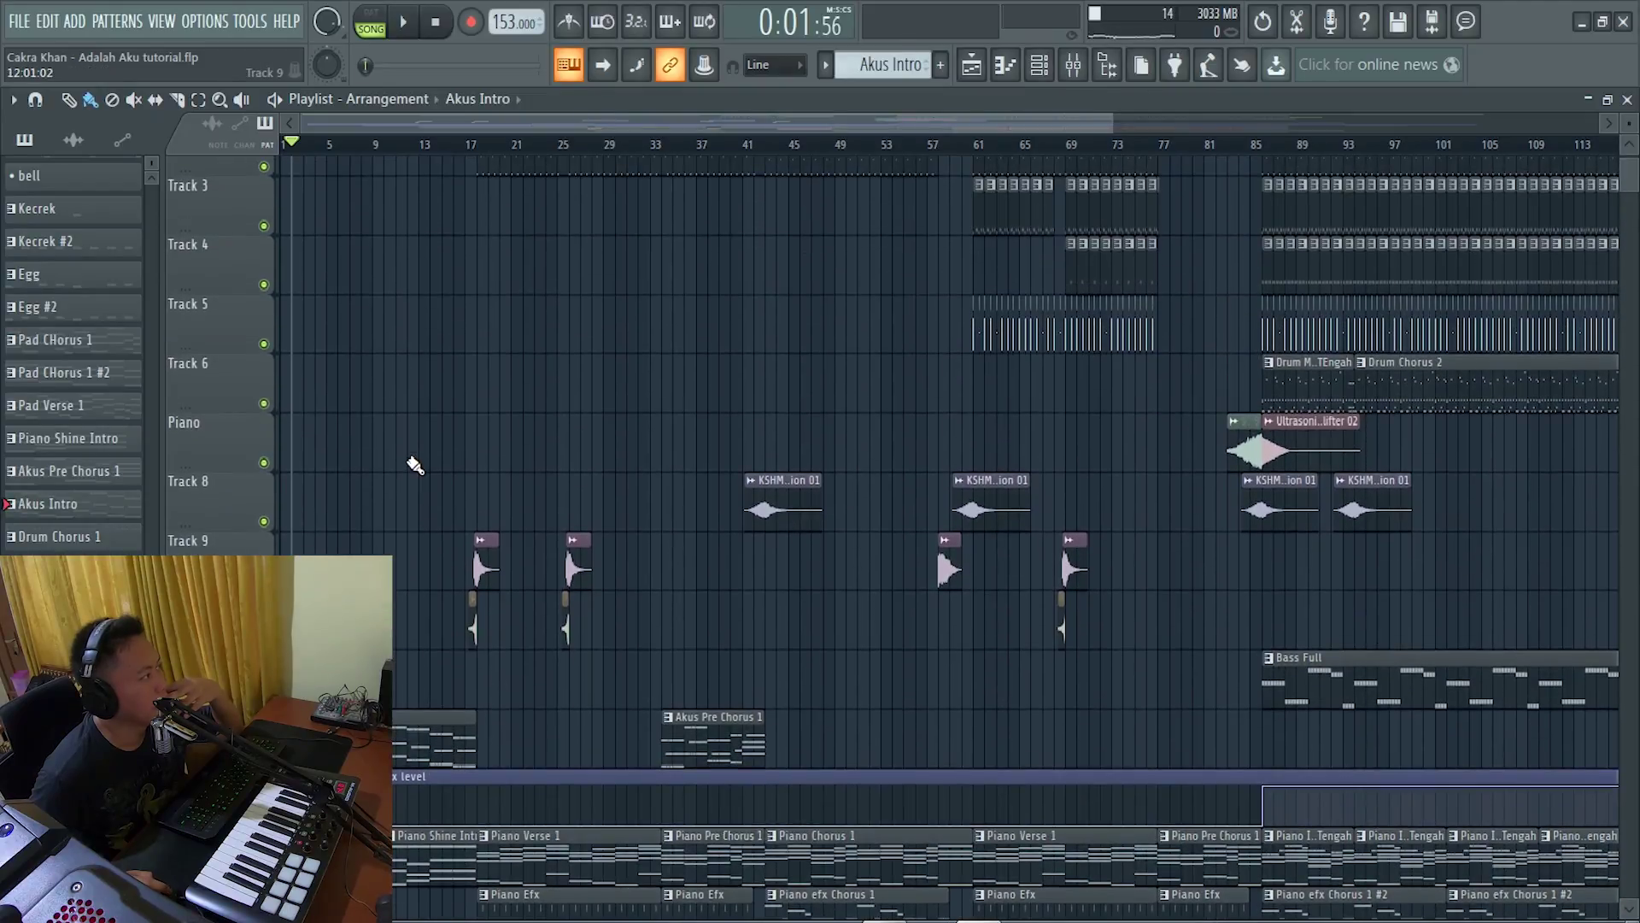
scroll(414, 462, down, 3)
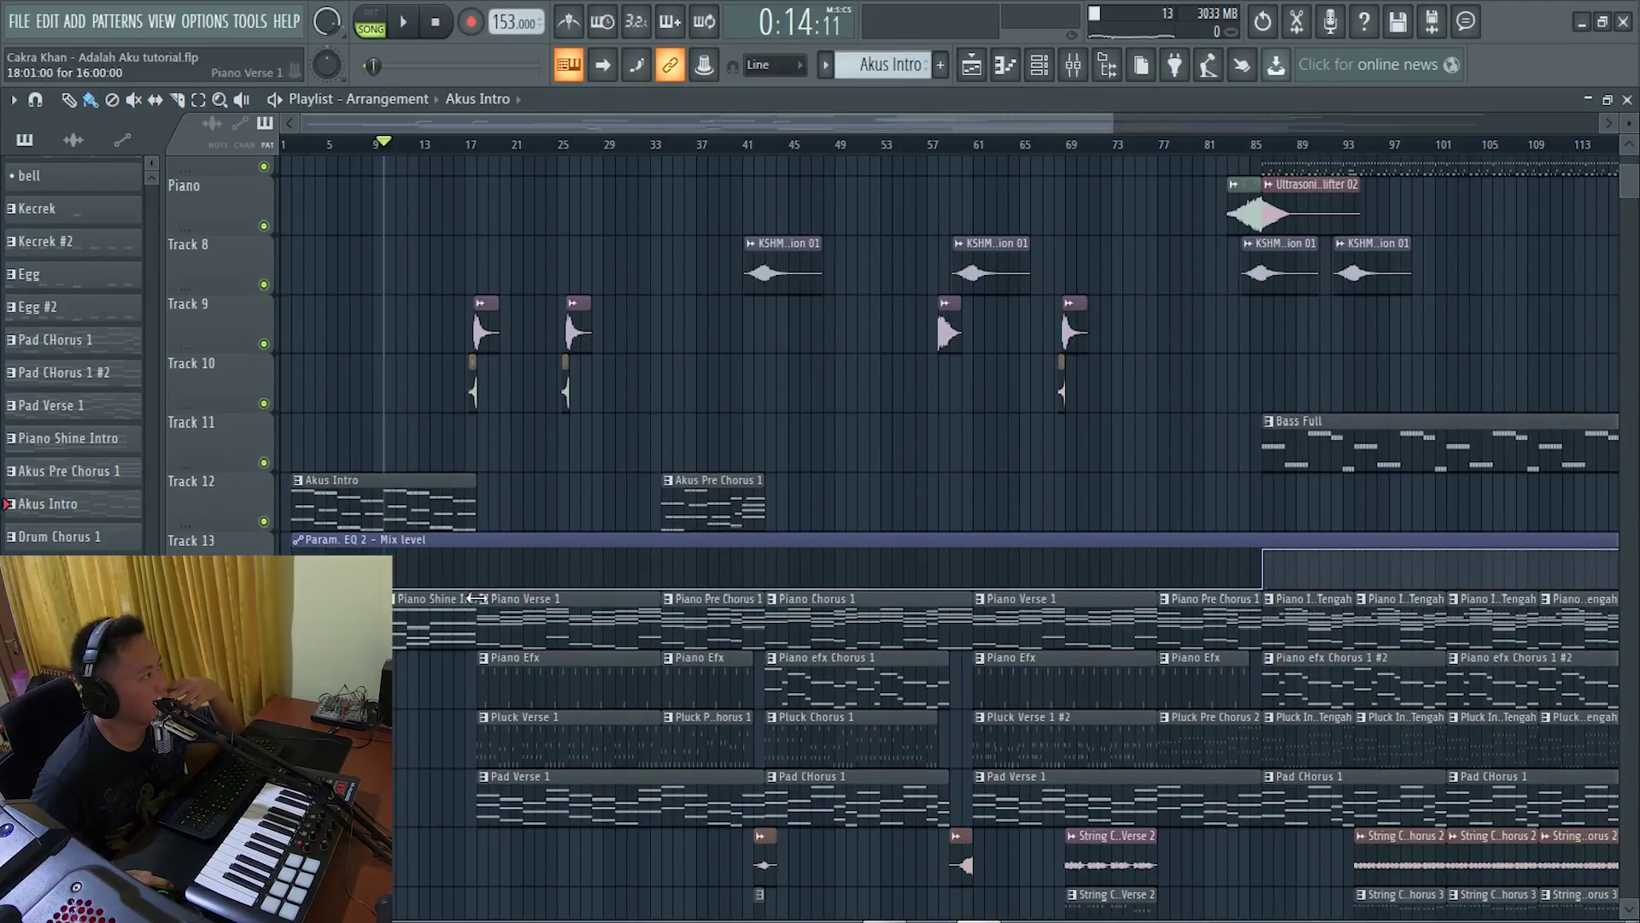
double_click(462, 630)
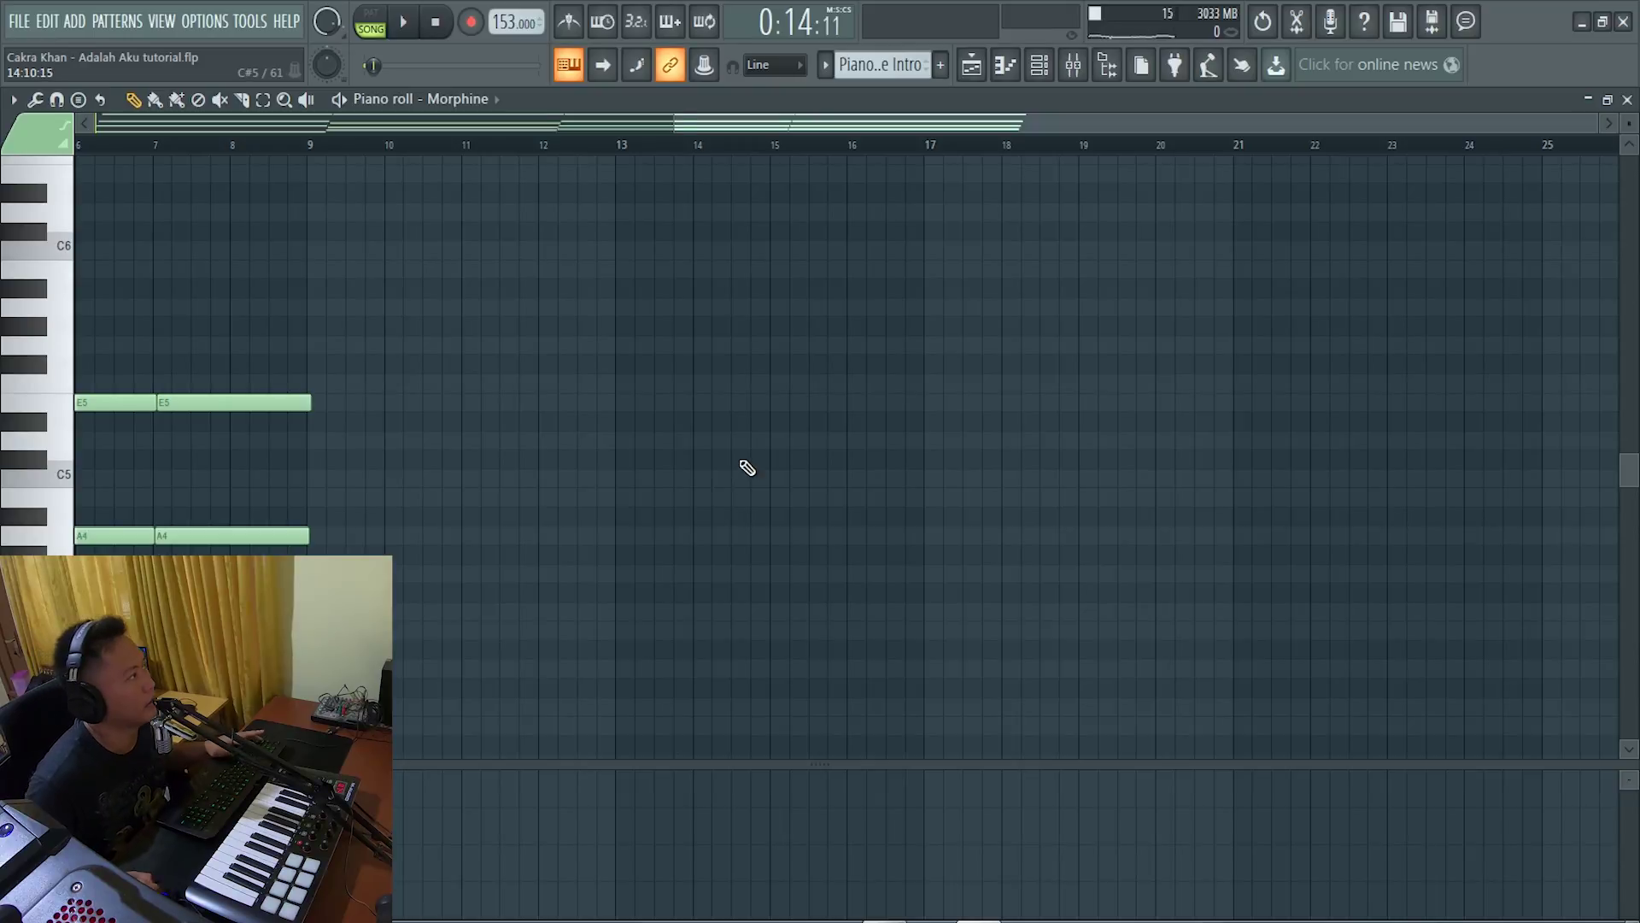
key(space)
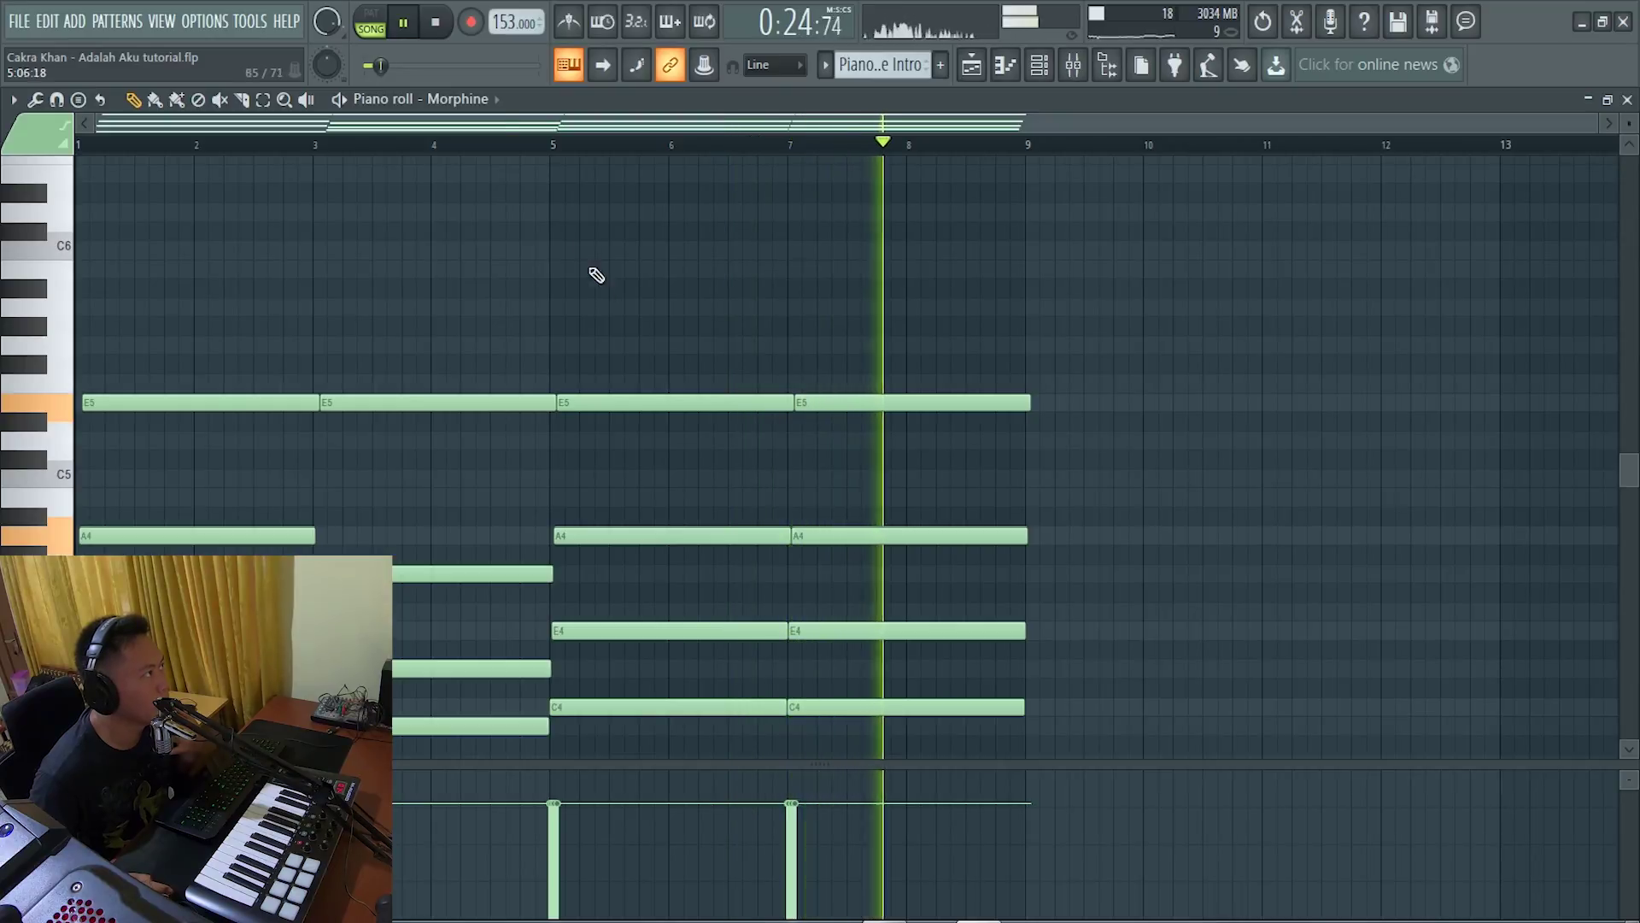
key(space)
click(971, 65)
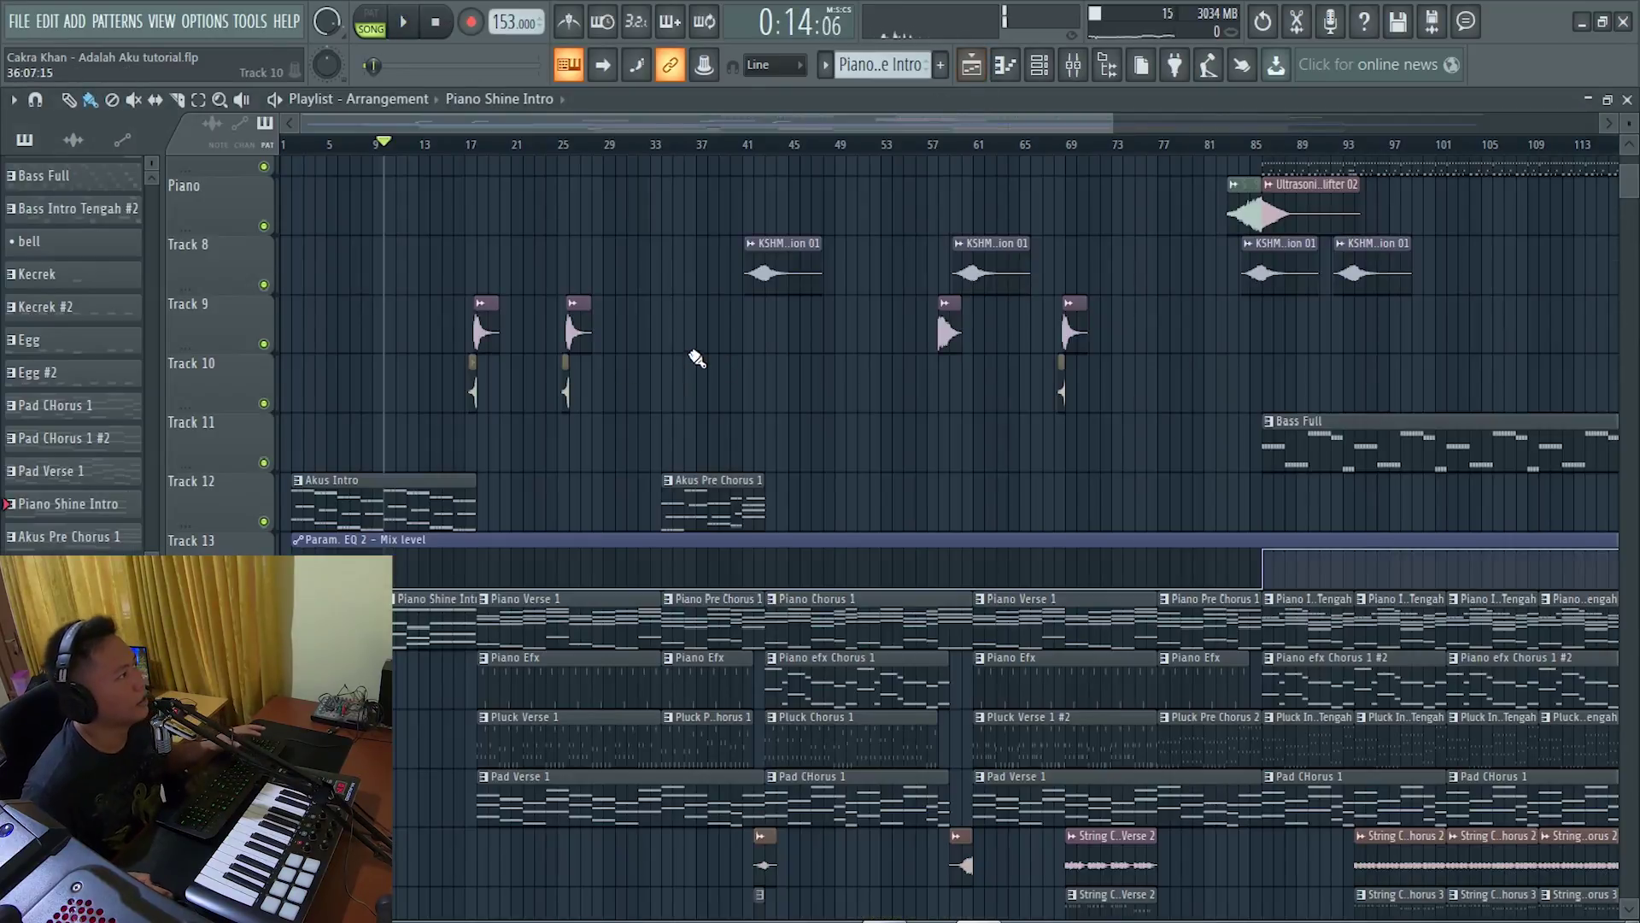
Play the arrangement from bar 14 through the transition from the intro into verse 1.
scroll(695, 356, down, 2)
scroll(475, 412, up, 5)
scroll(478, 415, up, 1)
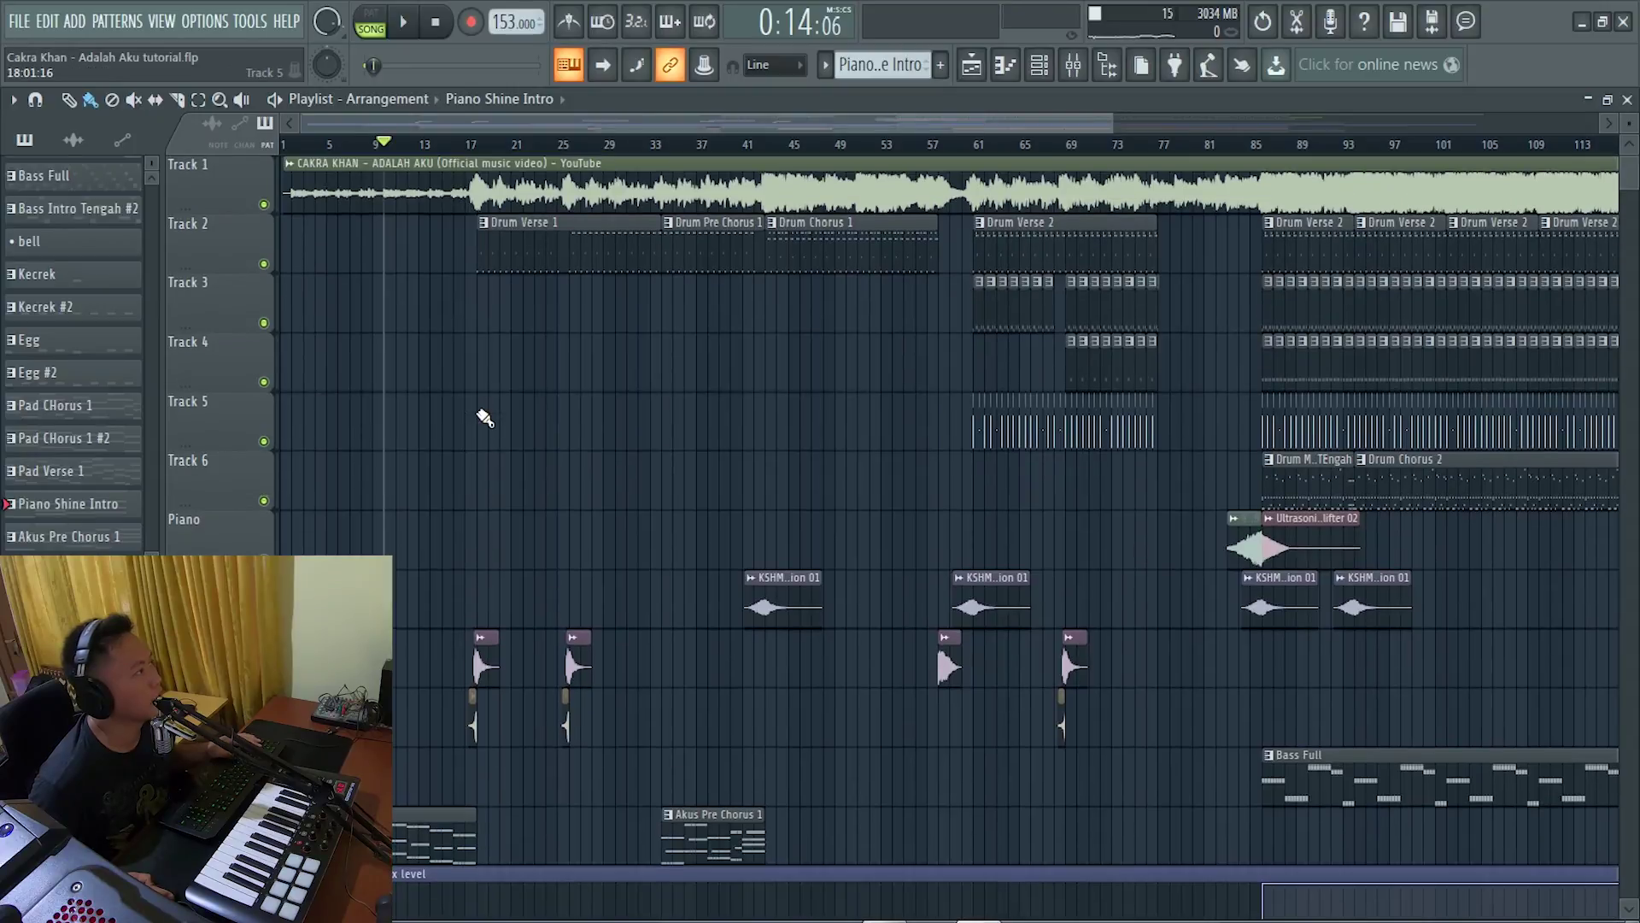
scroll(483, 416, down, 5)
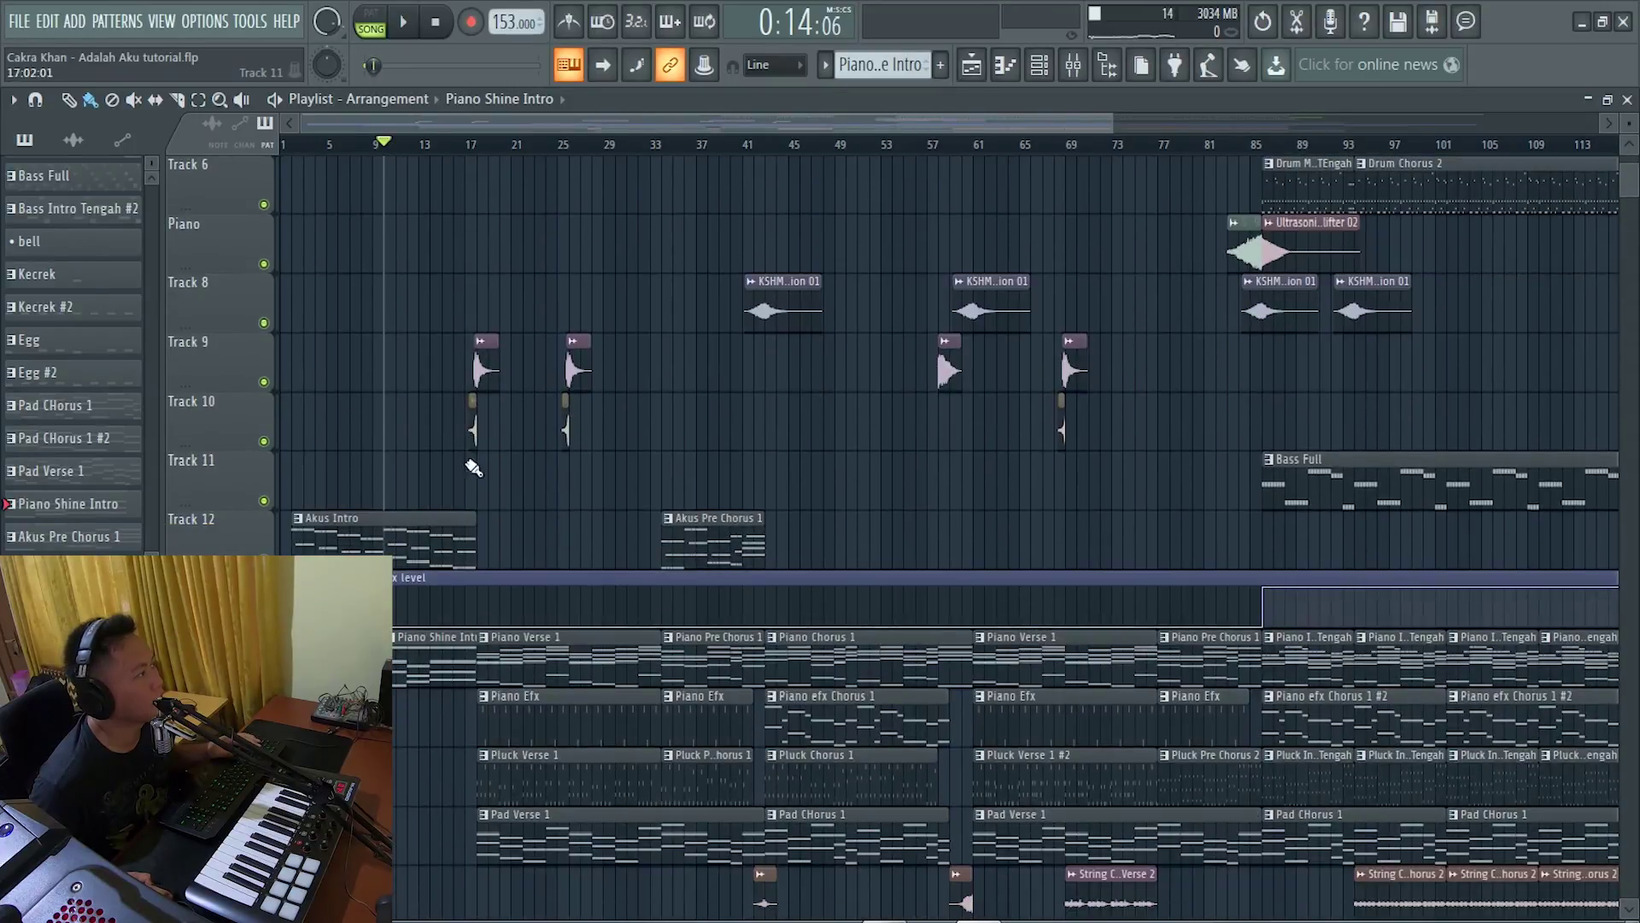
ctrl+scroll(470, 508, up, 3)
scroll(478, 410, up, 2)
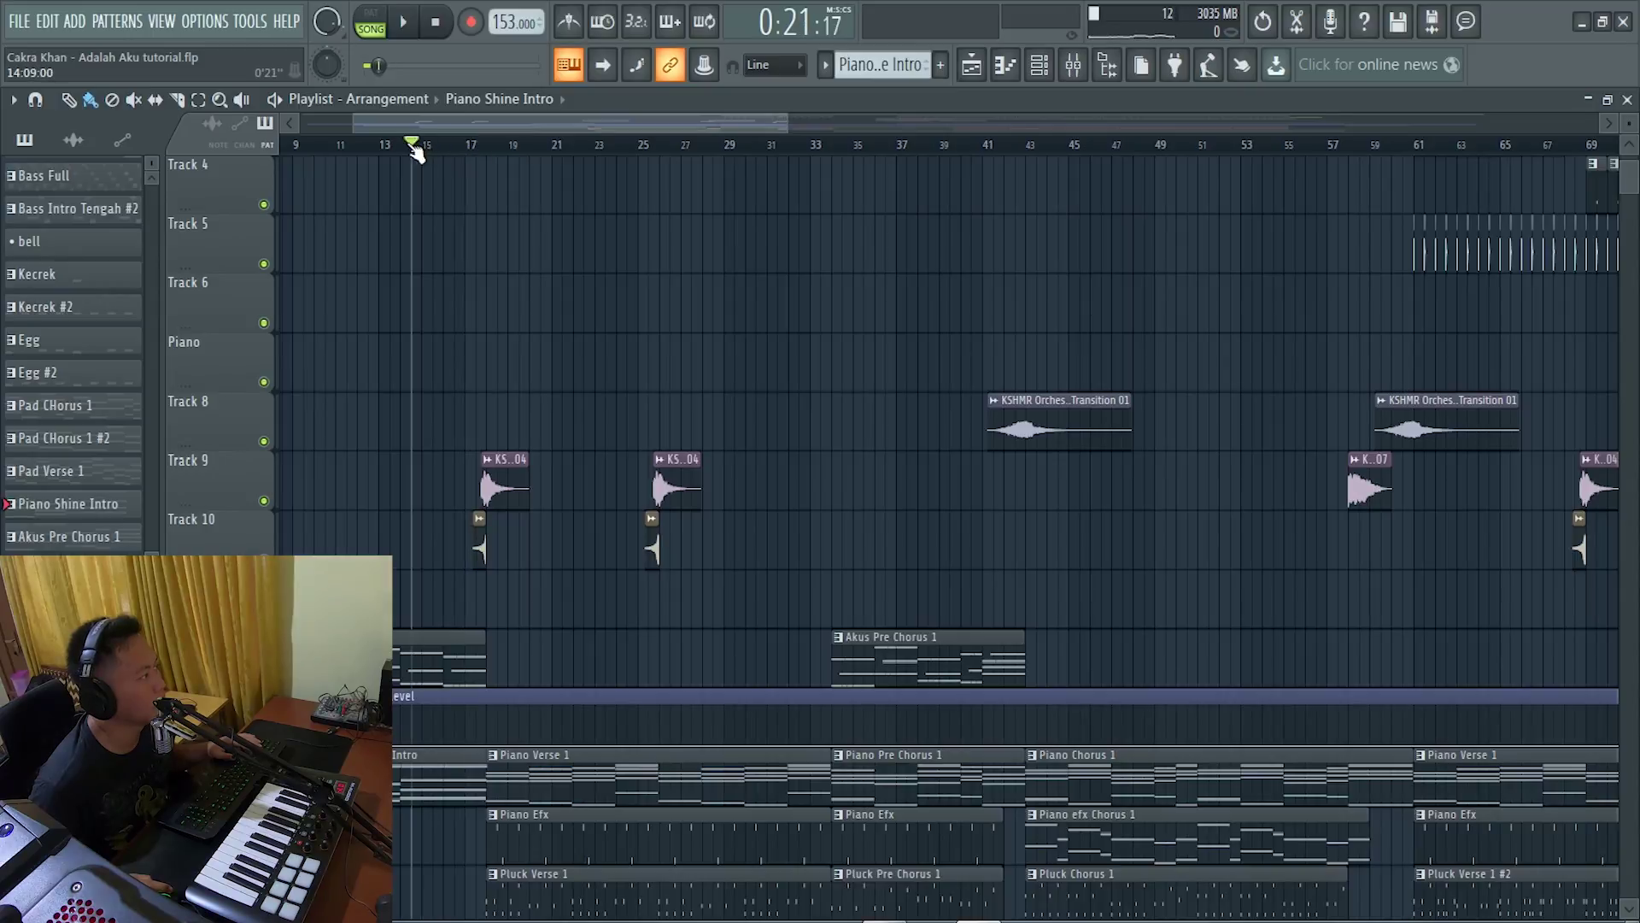
scroll(596, 458, down, 2)
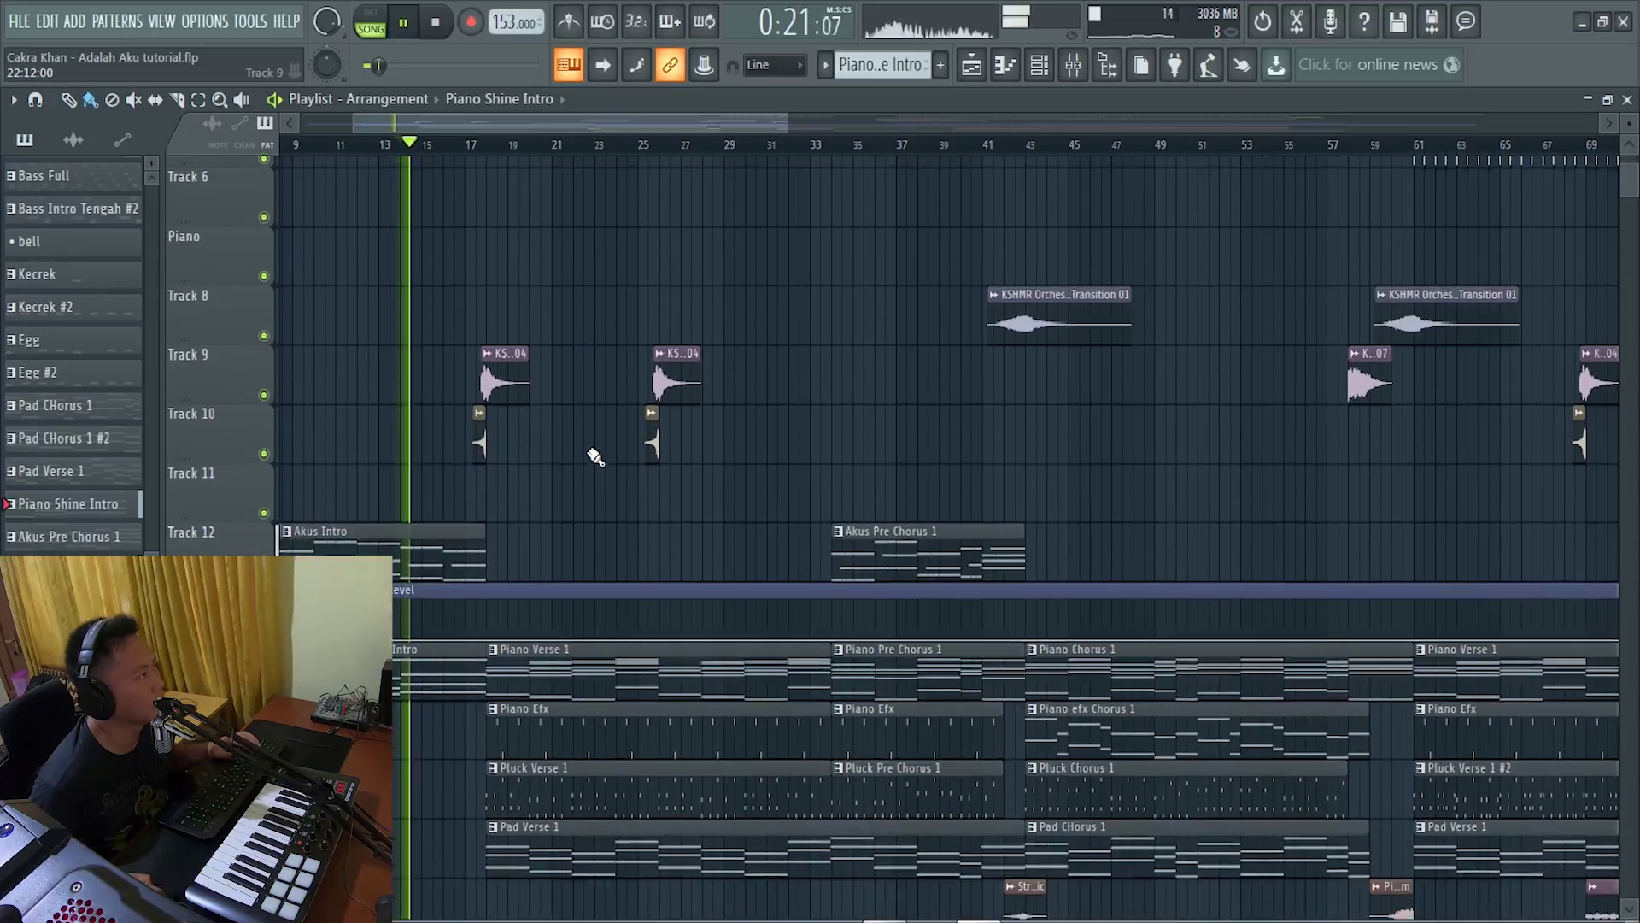
ctrl+scroll(516, 465, up, 2)
scroll(593, 439, up, 5)
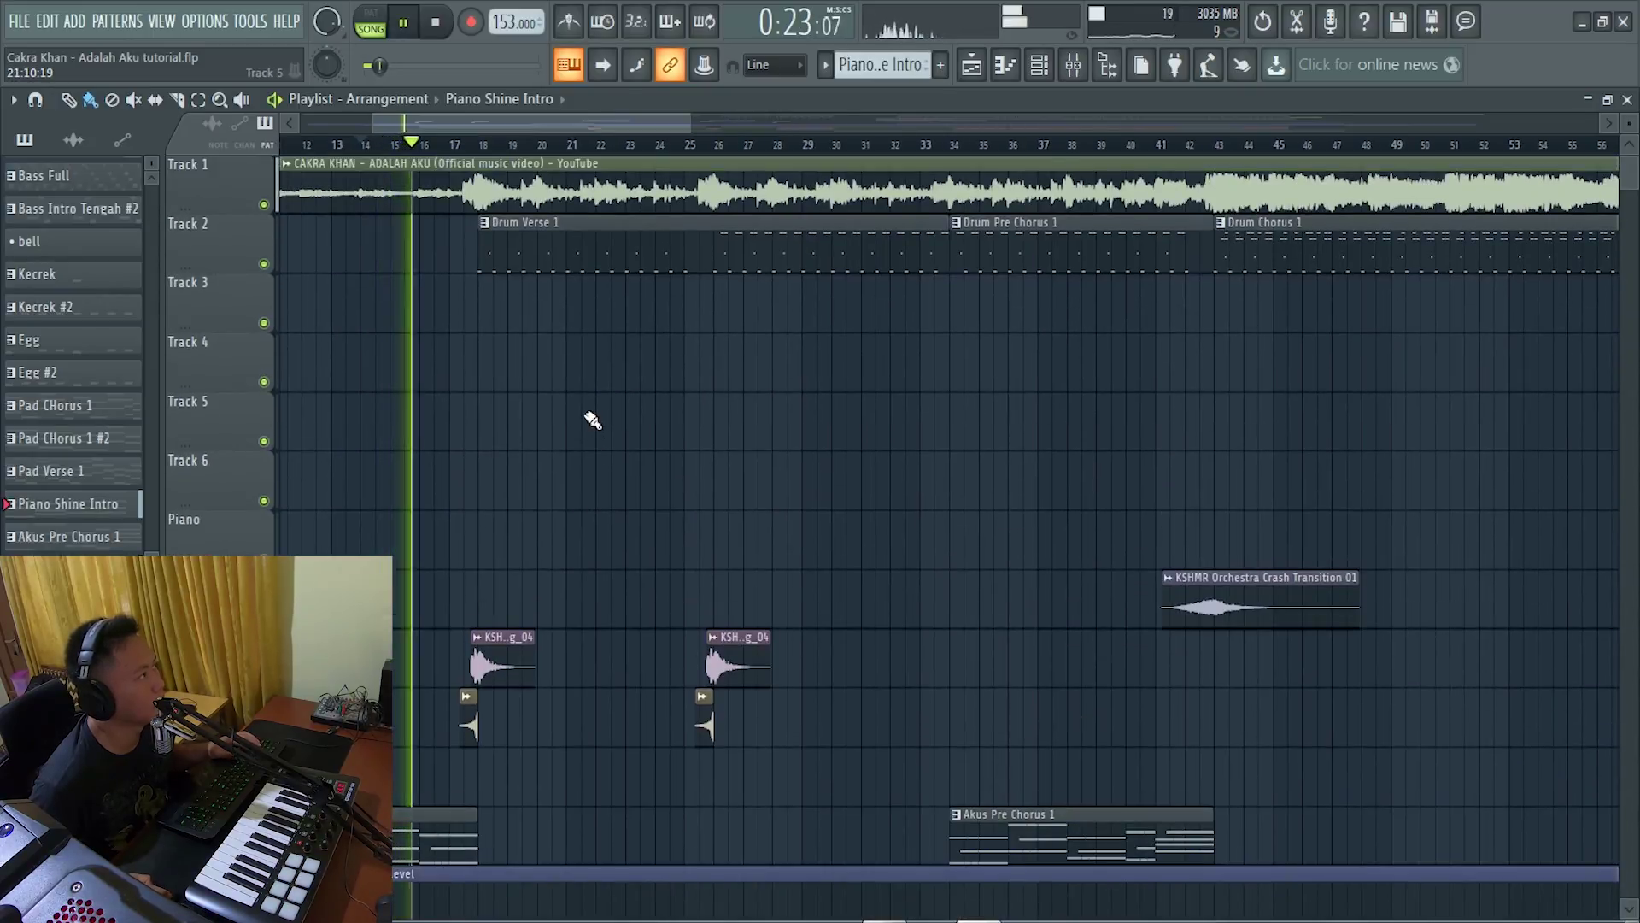
scroll(591, 474, down, 2)
scroll(591, 474, down, 1)
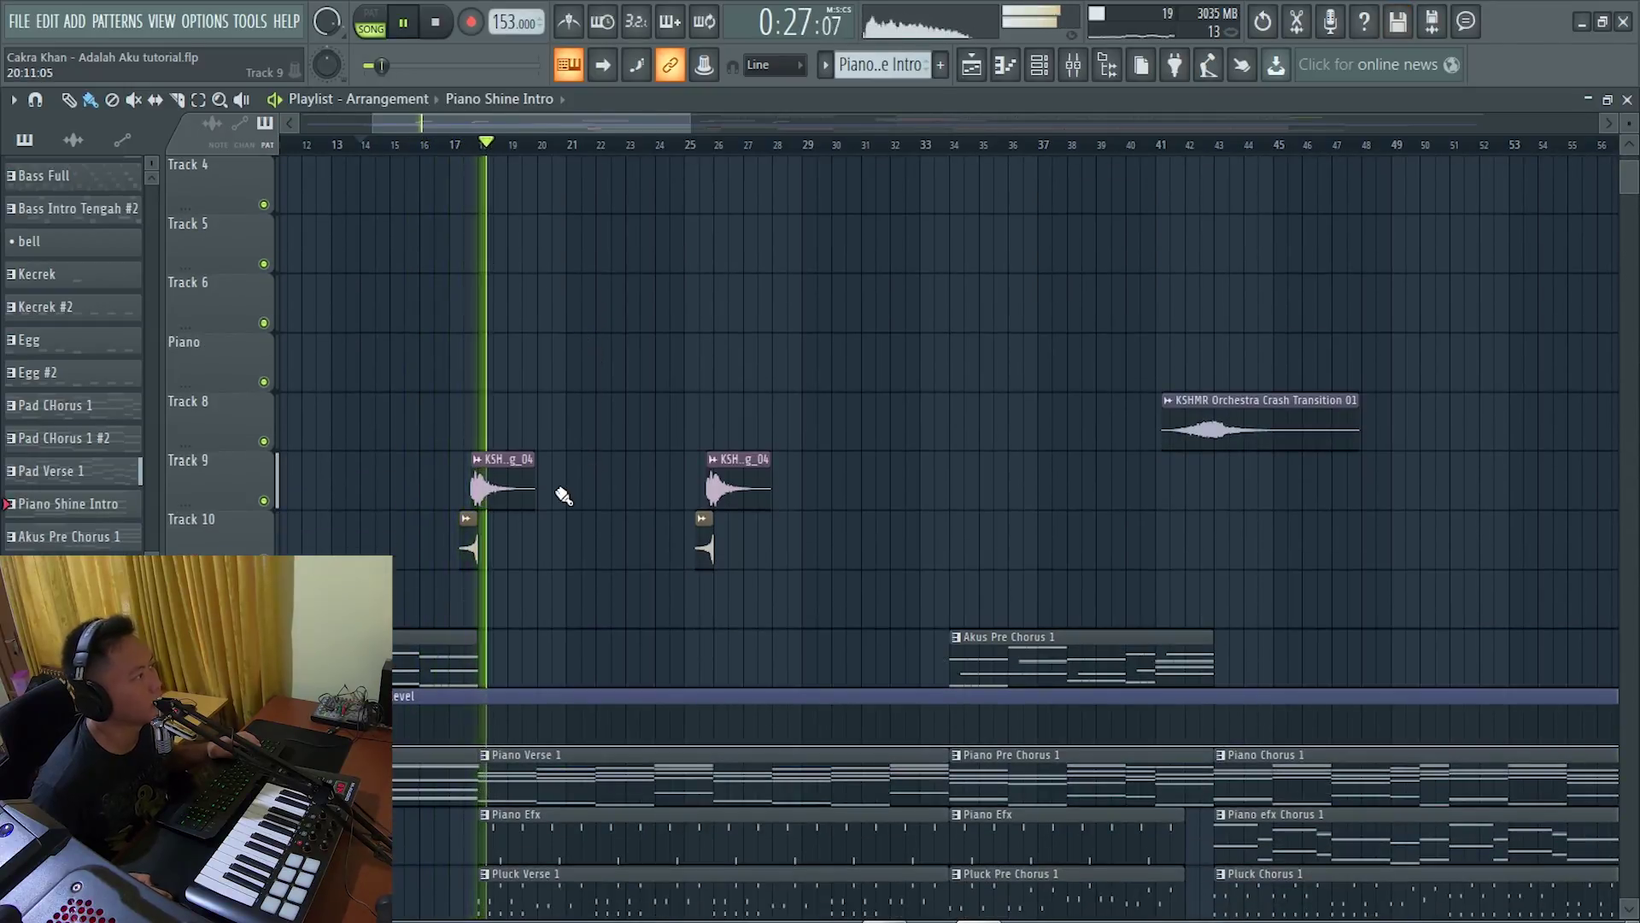
scroll(568, 483, down, 3)
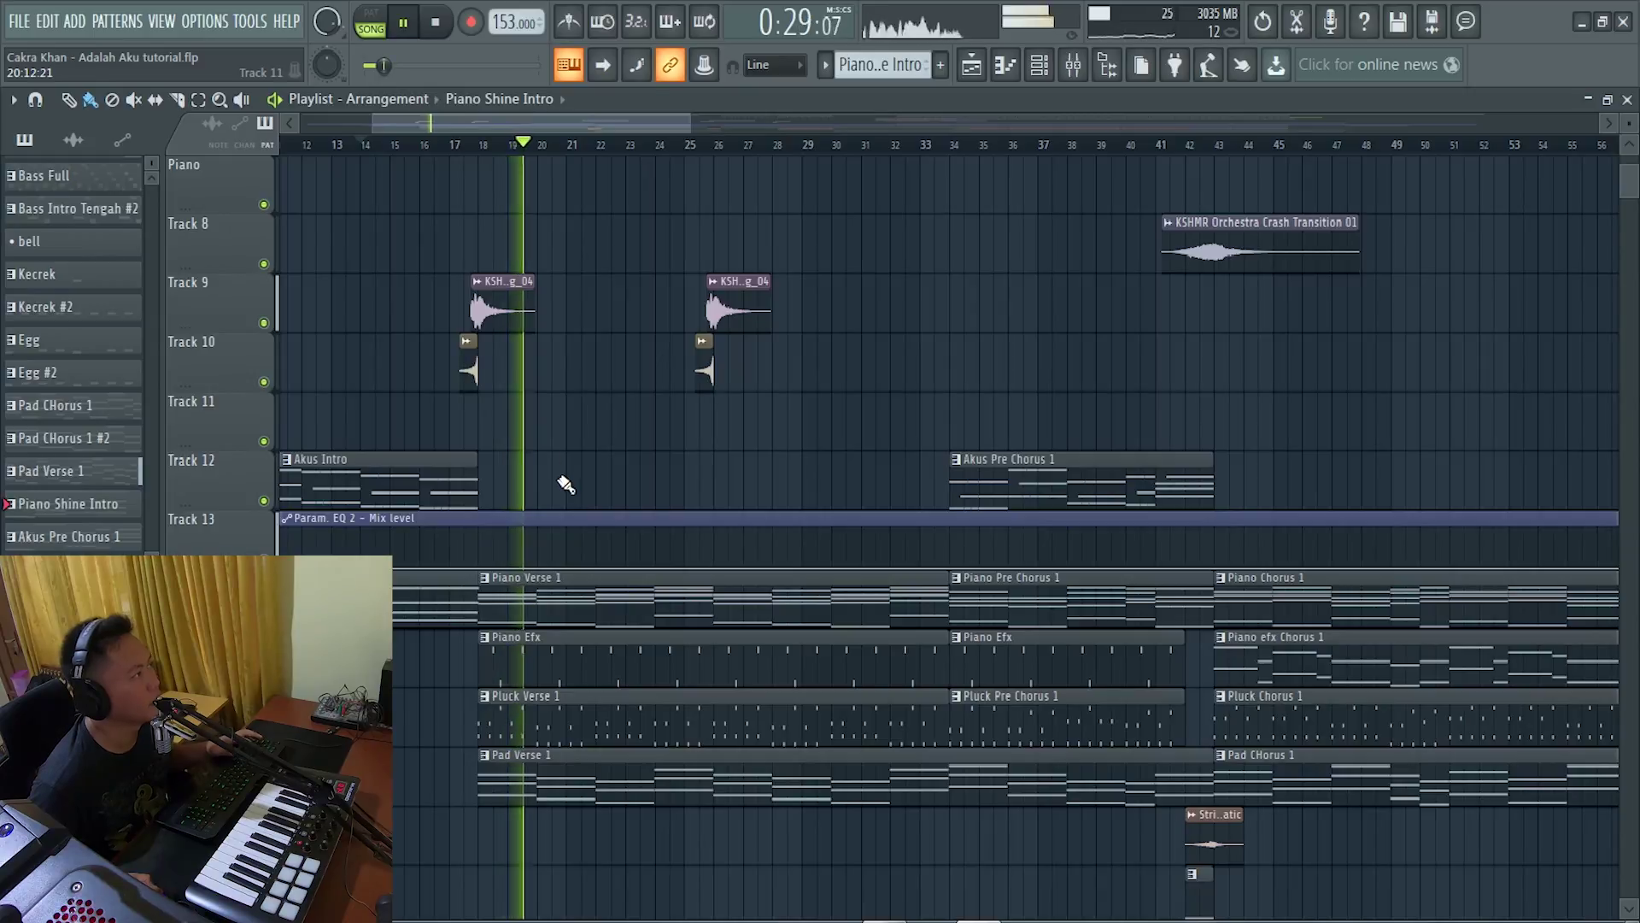
key(space)
Inspect the sample settings of the KSHMR_Orchestral_Drum_Ending_04 and KSHMR_Orchestral_Drum_Low_04 clips around bar 18, closing each window.
scroll(458, 335, up, 7)
click(656, 360)
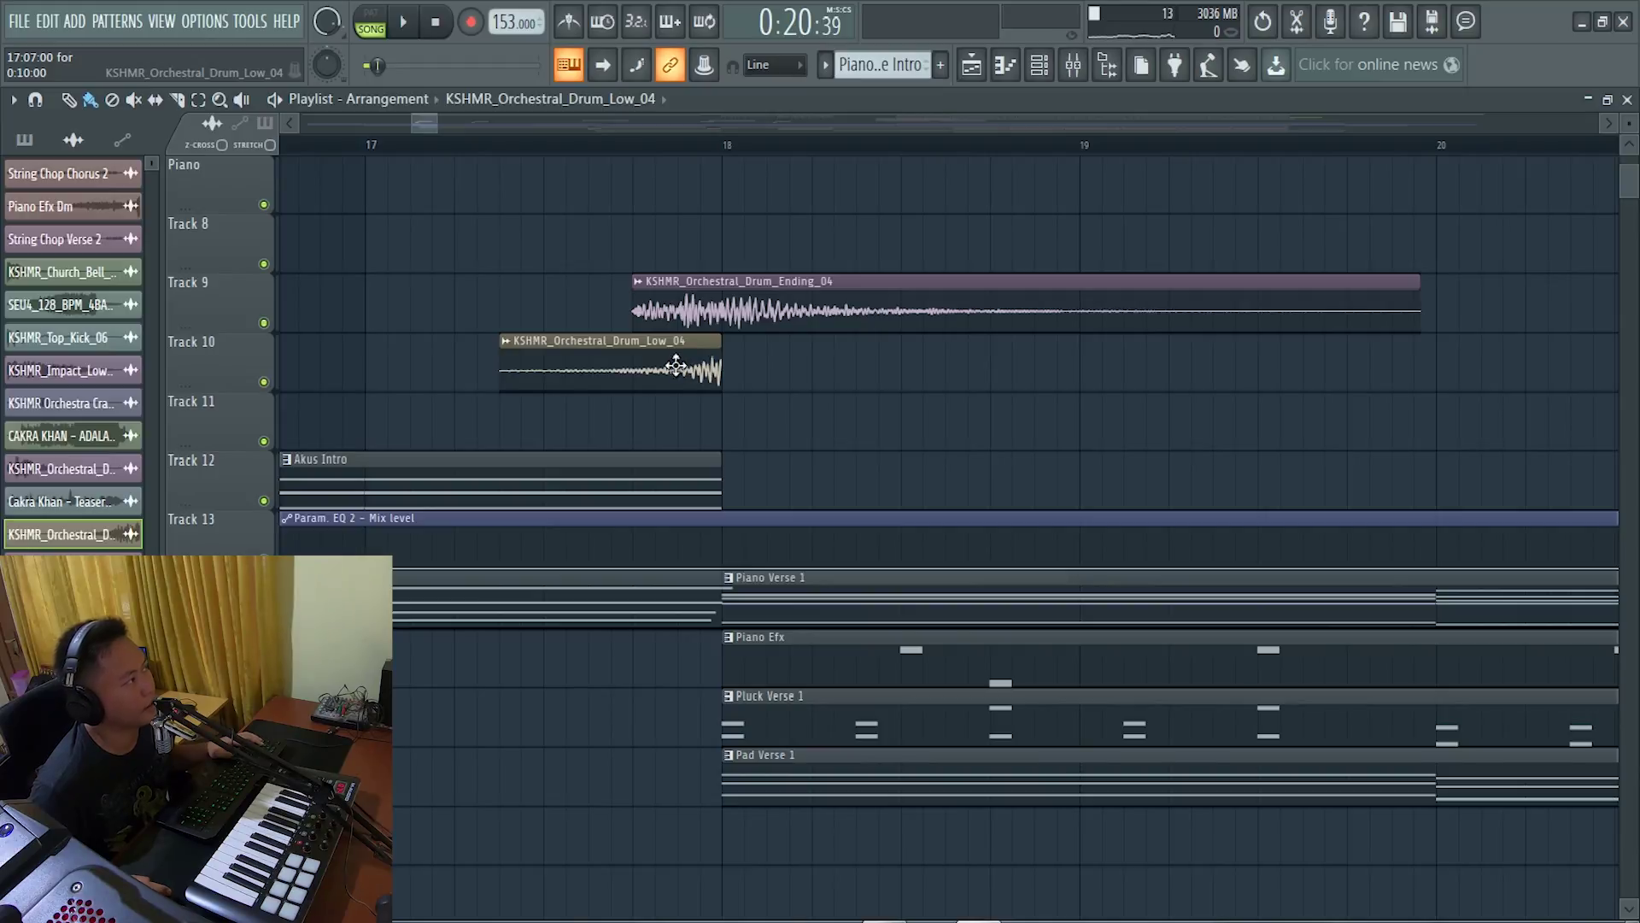
scroll(726, 380, up, 2)
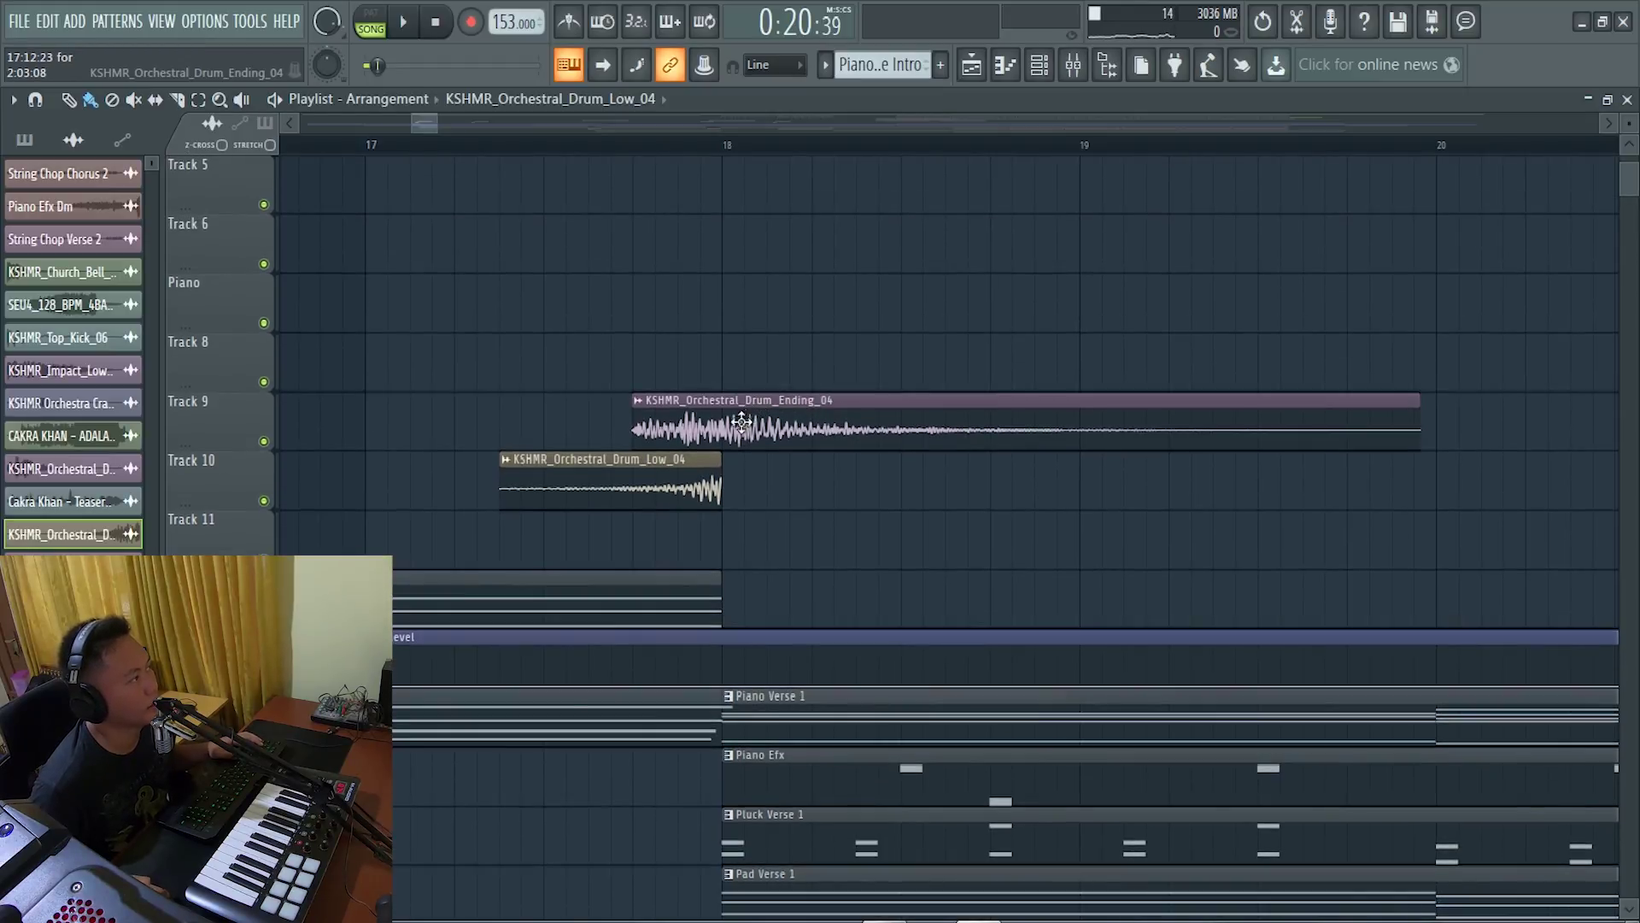
scroll(783, 430, up, 2)
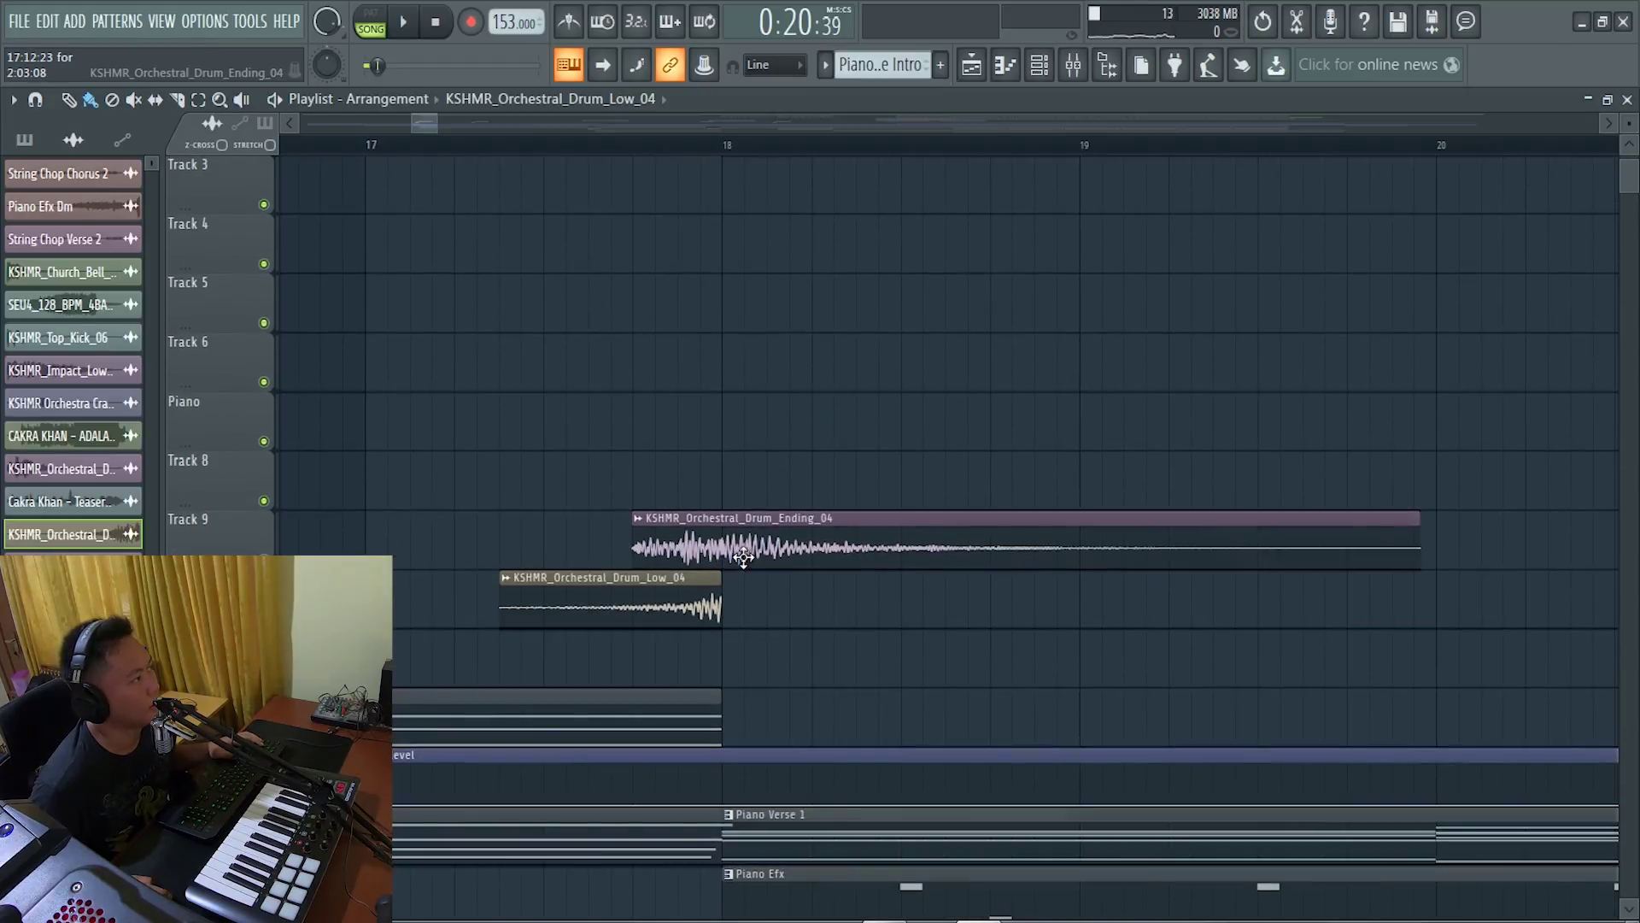
double_click(746, 555)
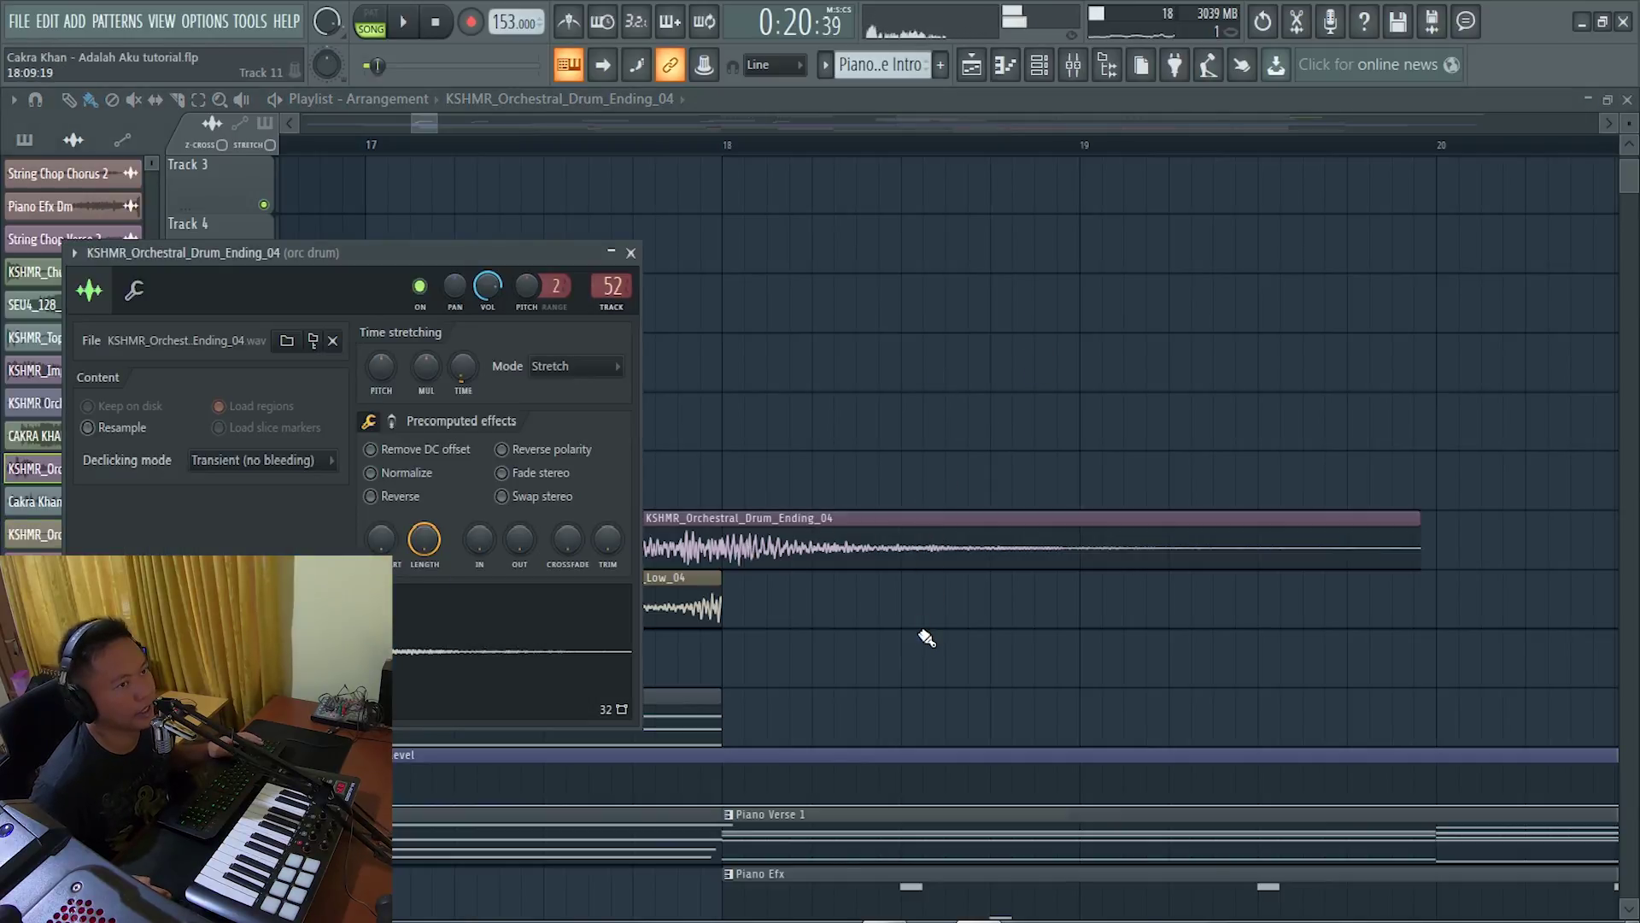
key(Escape)
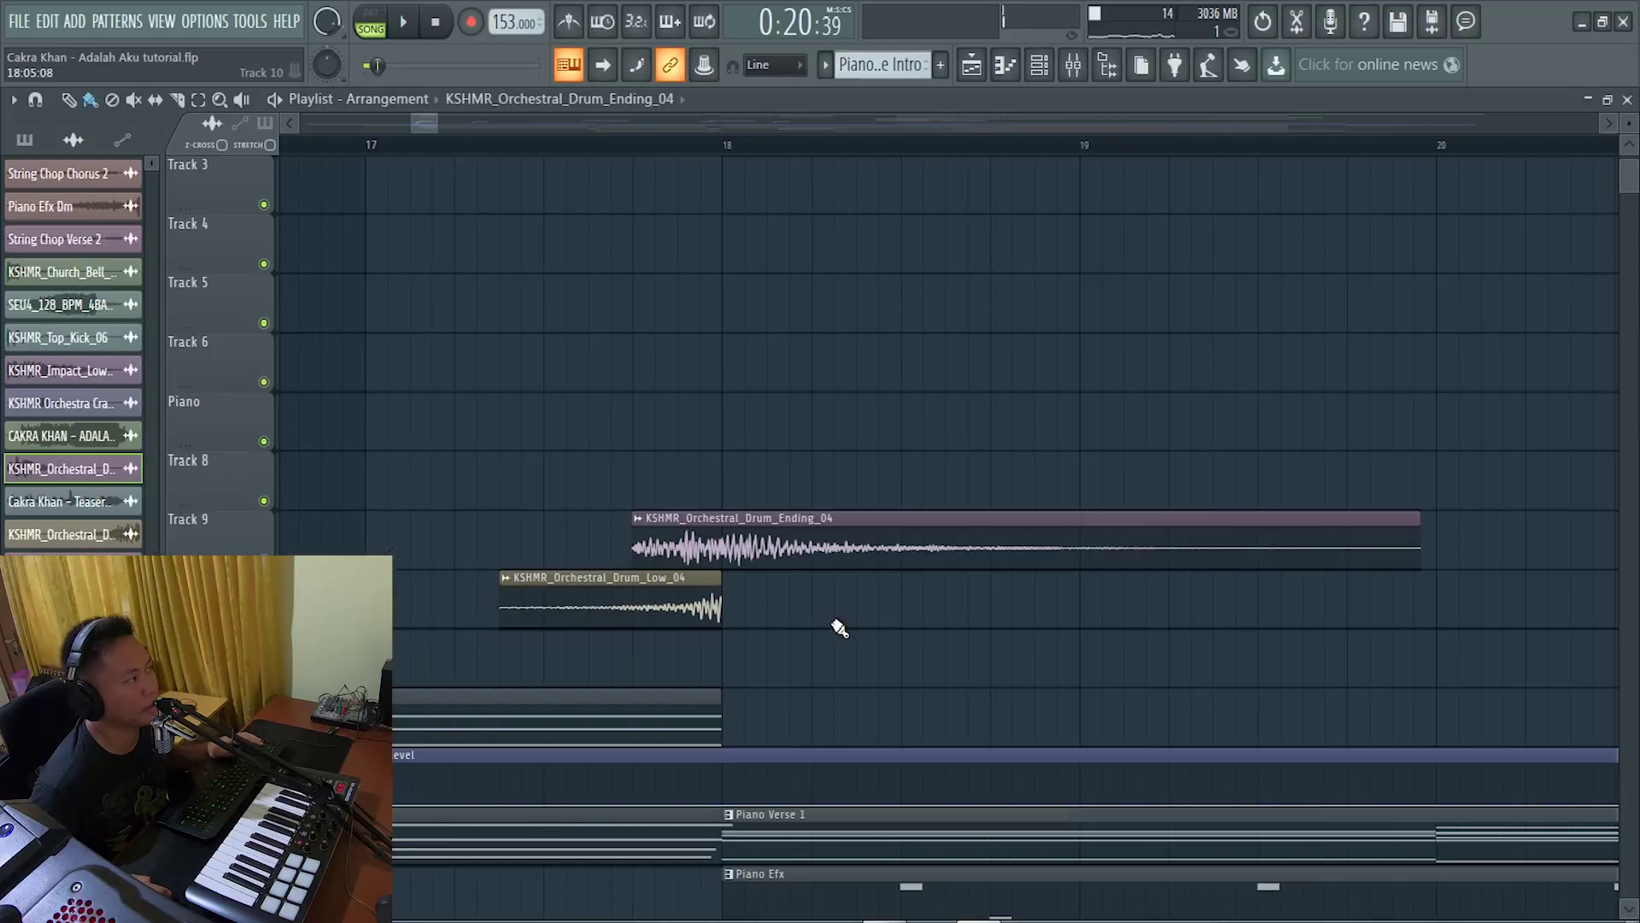
double_click(653, 607)
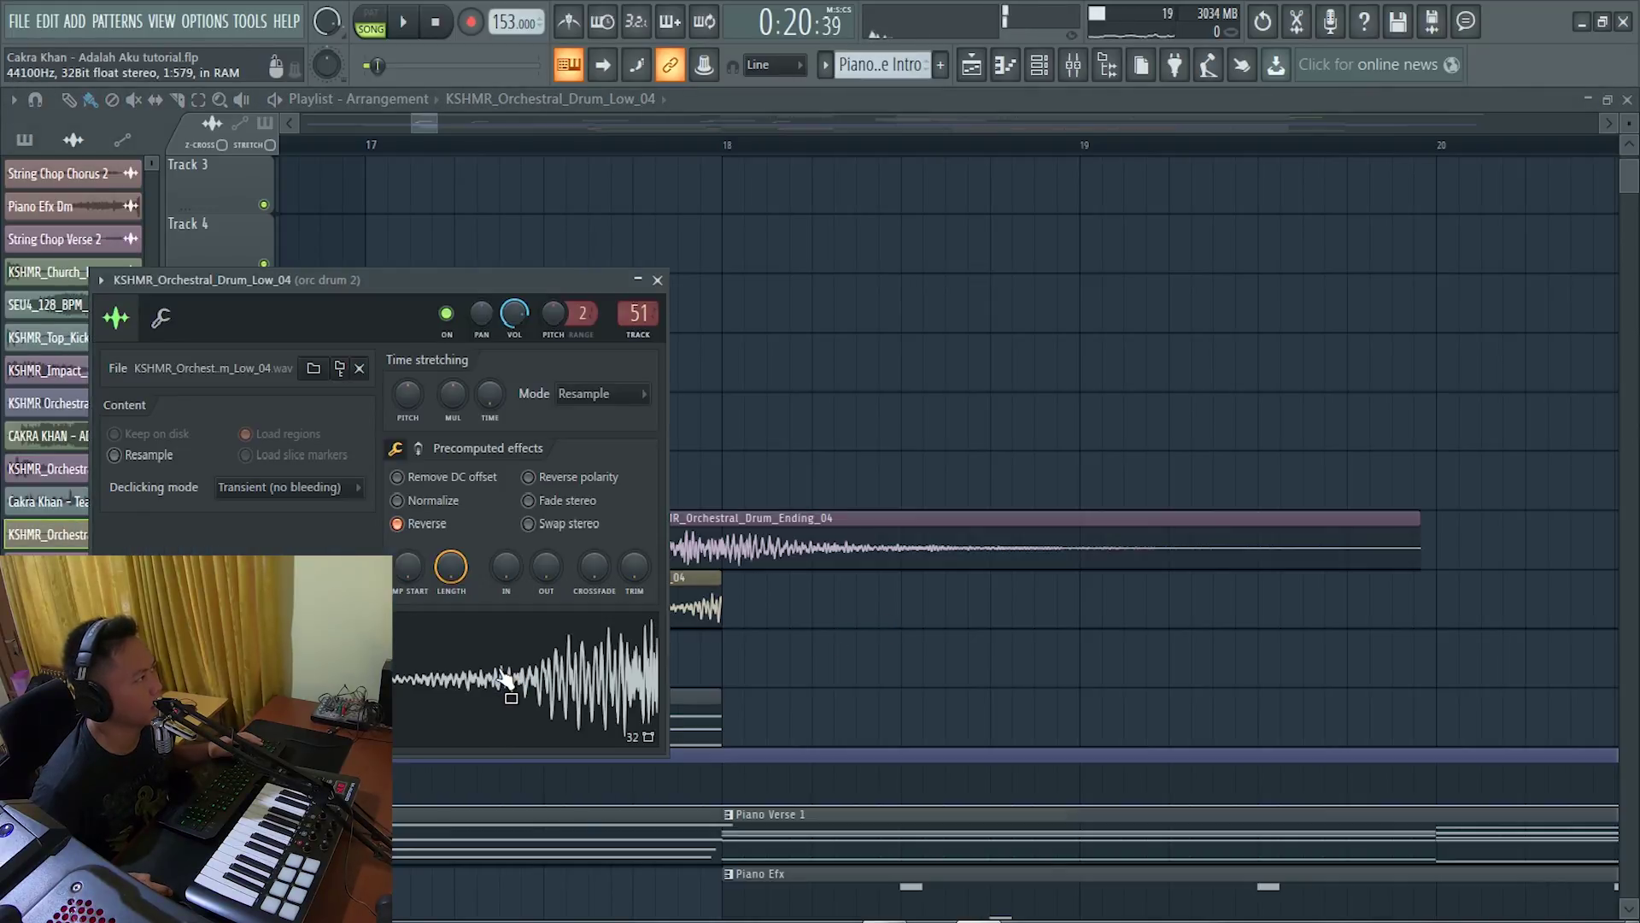
key(Escape)
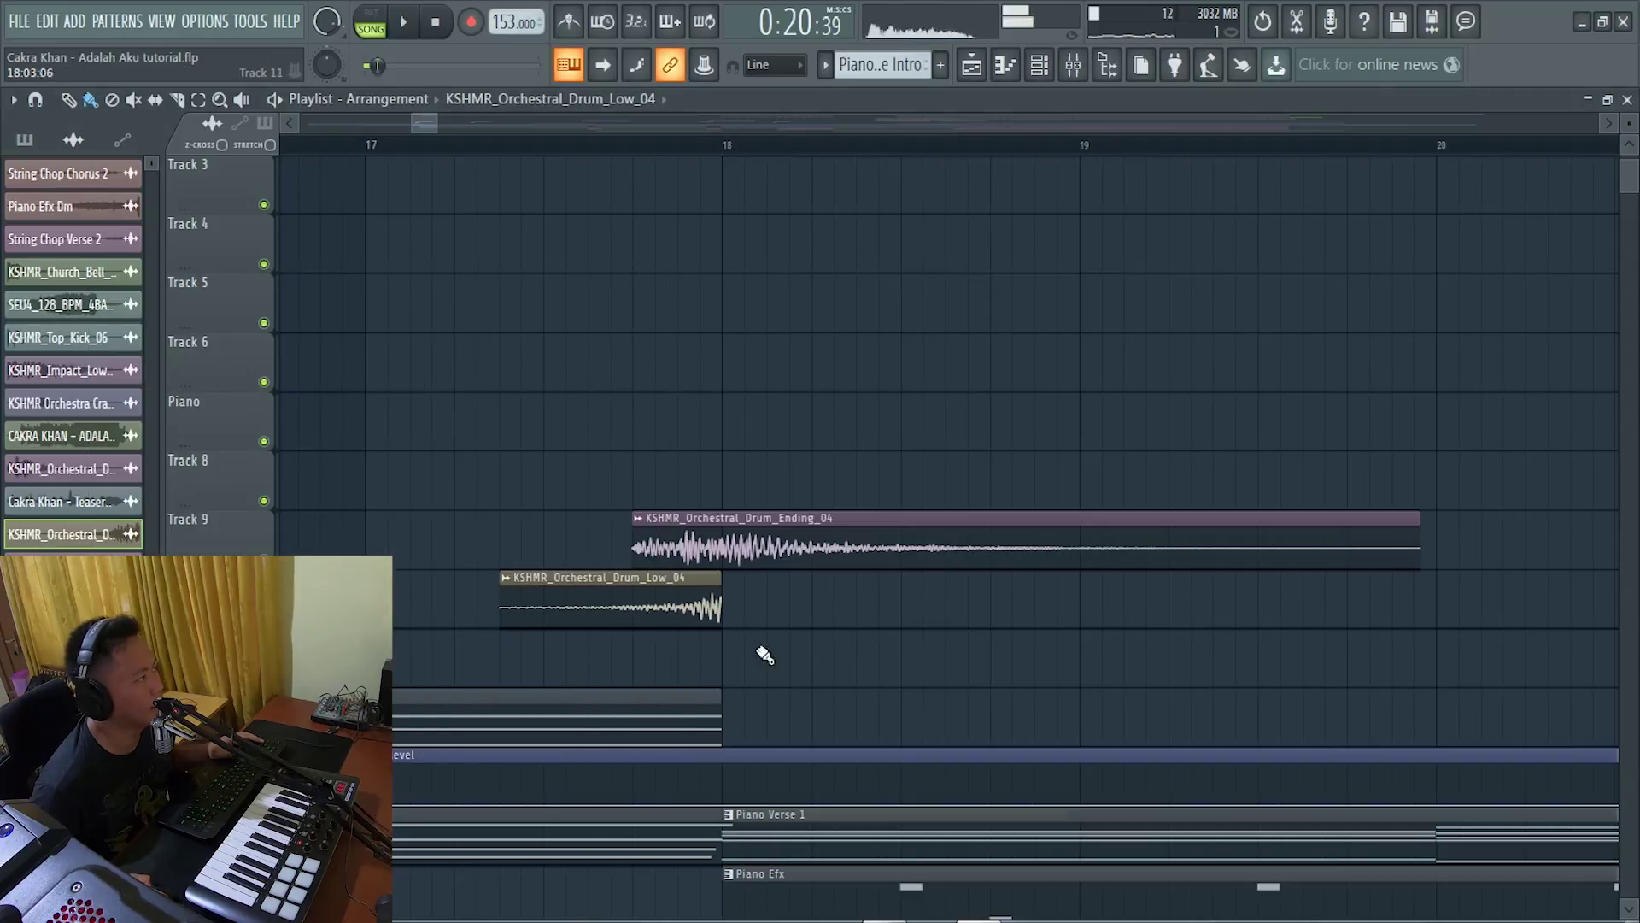
Open the Drum Verse 1 pattern in the piano roll, examine its drum notes, and return to the playlist.
ctrl+scroll(765, 586, down, 2)
scroll(721, 556, down, 2)
ctrl+scroll(583, 527, down, 2)
ctrl+scroll(584, 527, down, 2)
scroll(583, 527, down, 3)
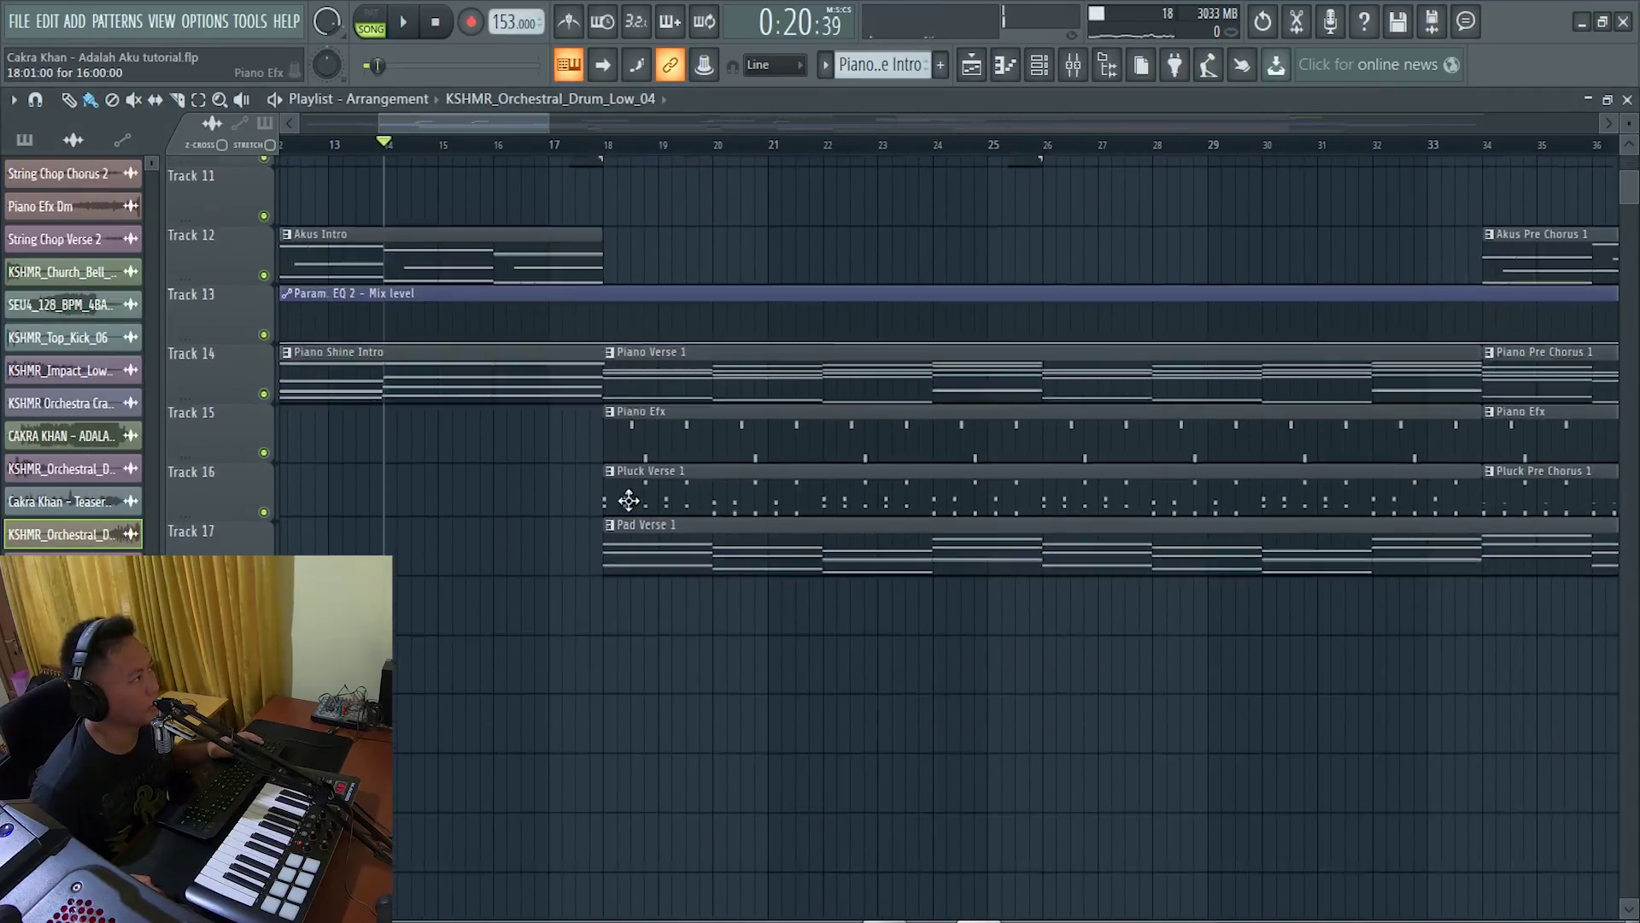
scroll(651, 487, up, 5)
scroll(612, 421, down, 1)
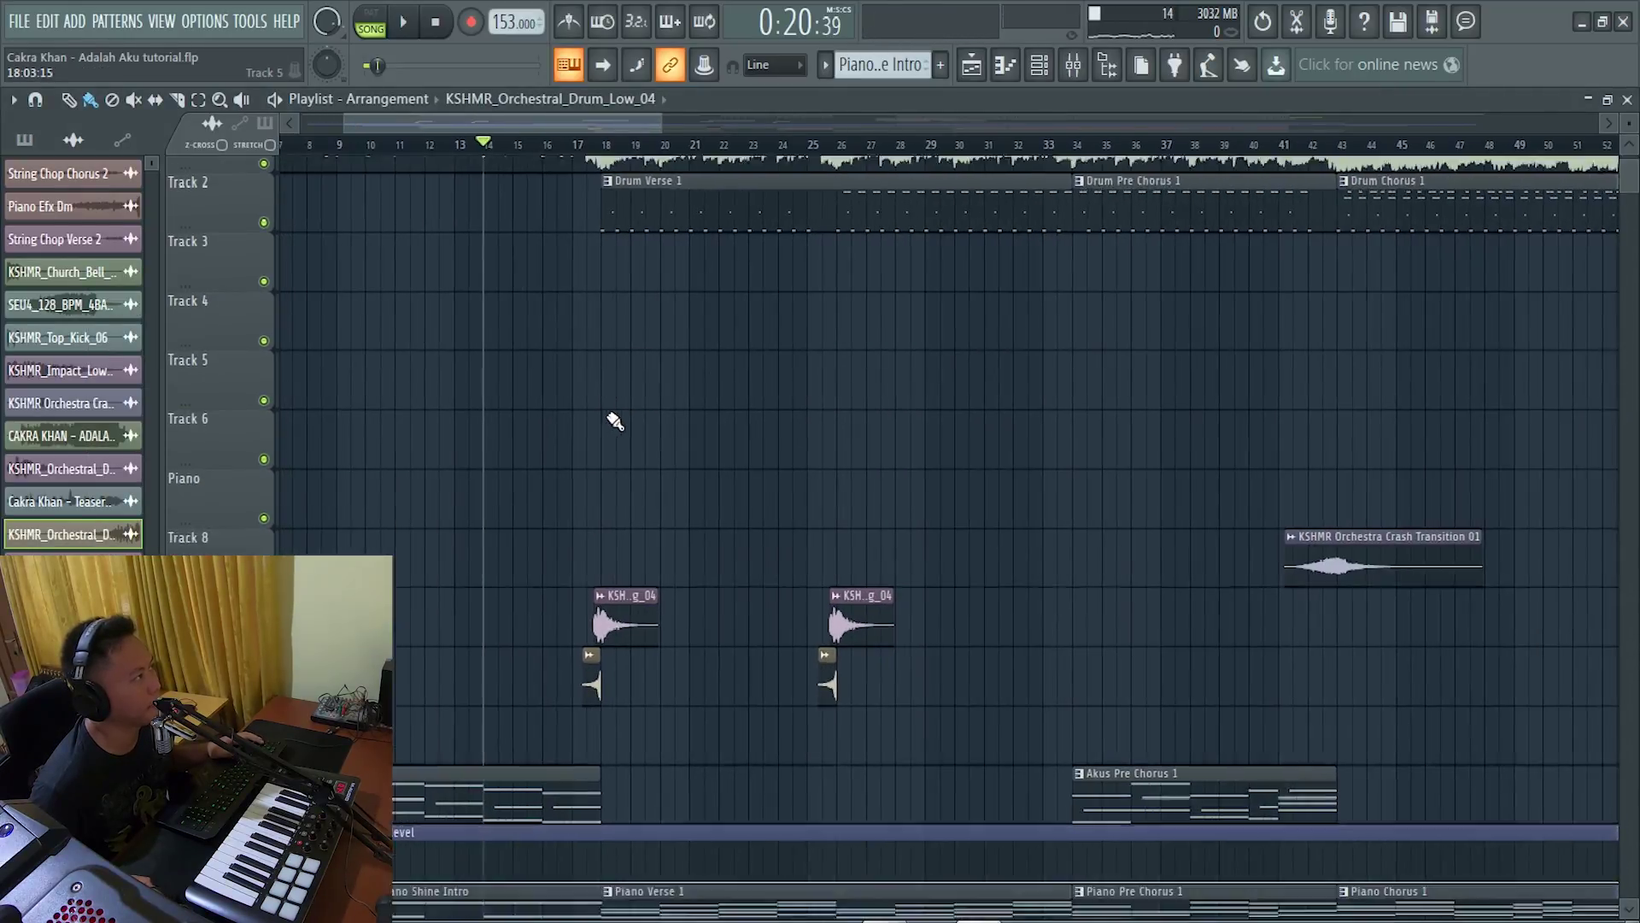
scroll(652, 392, up, 1)
scroll(826, 342, left, 1)
double_click(810, 268)
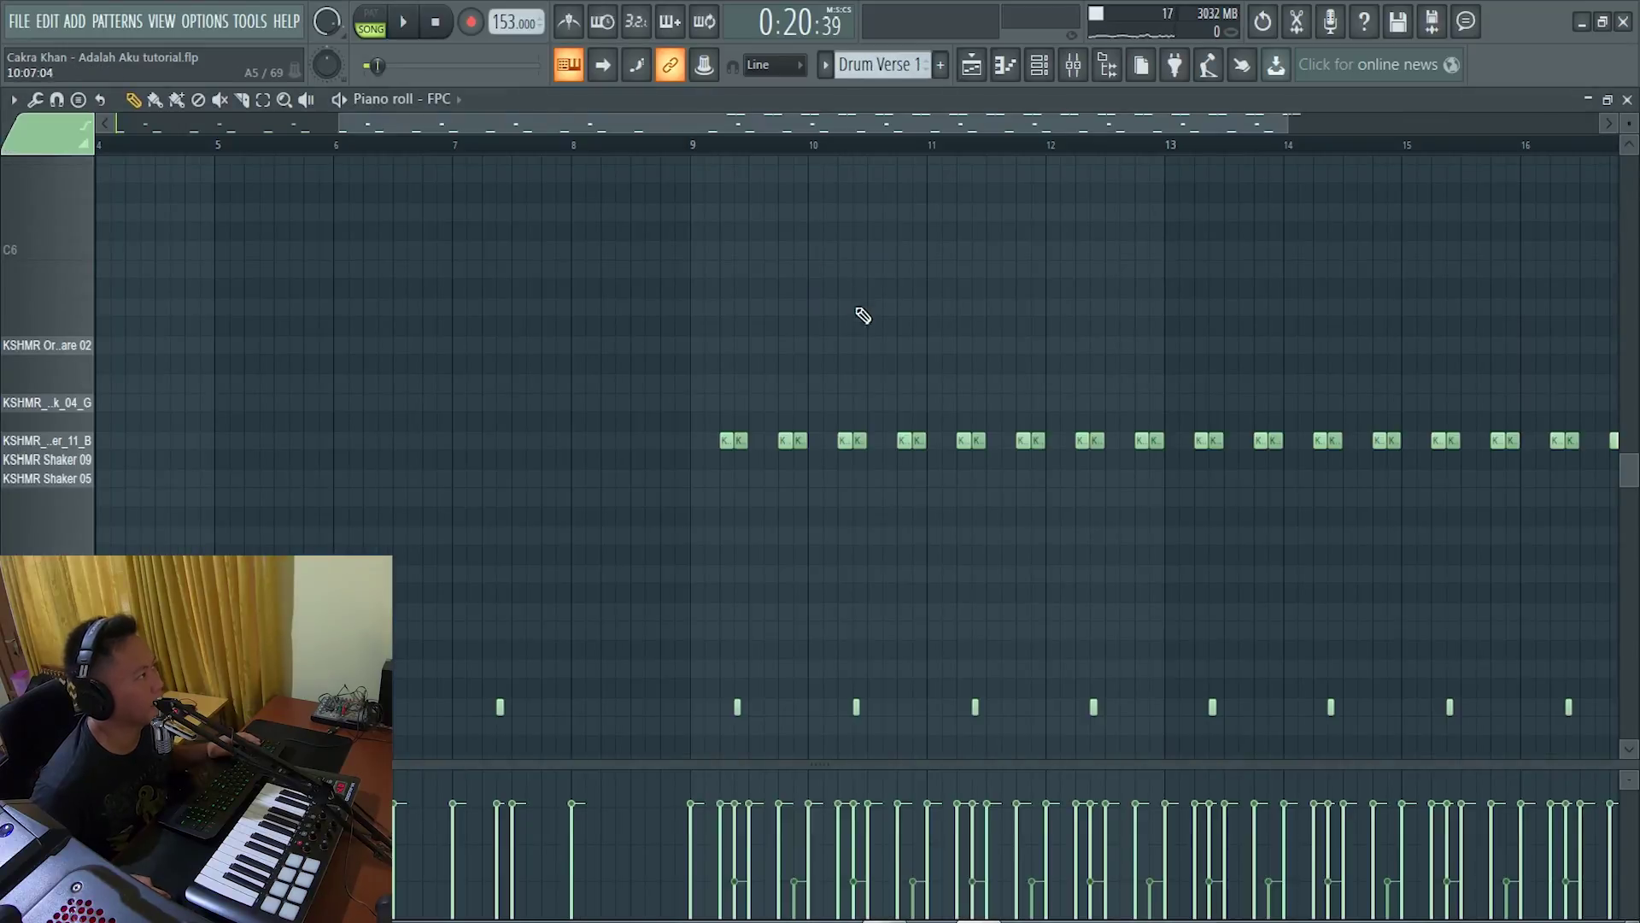
scroll(593, 381, down, 4)
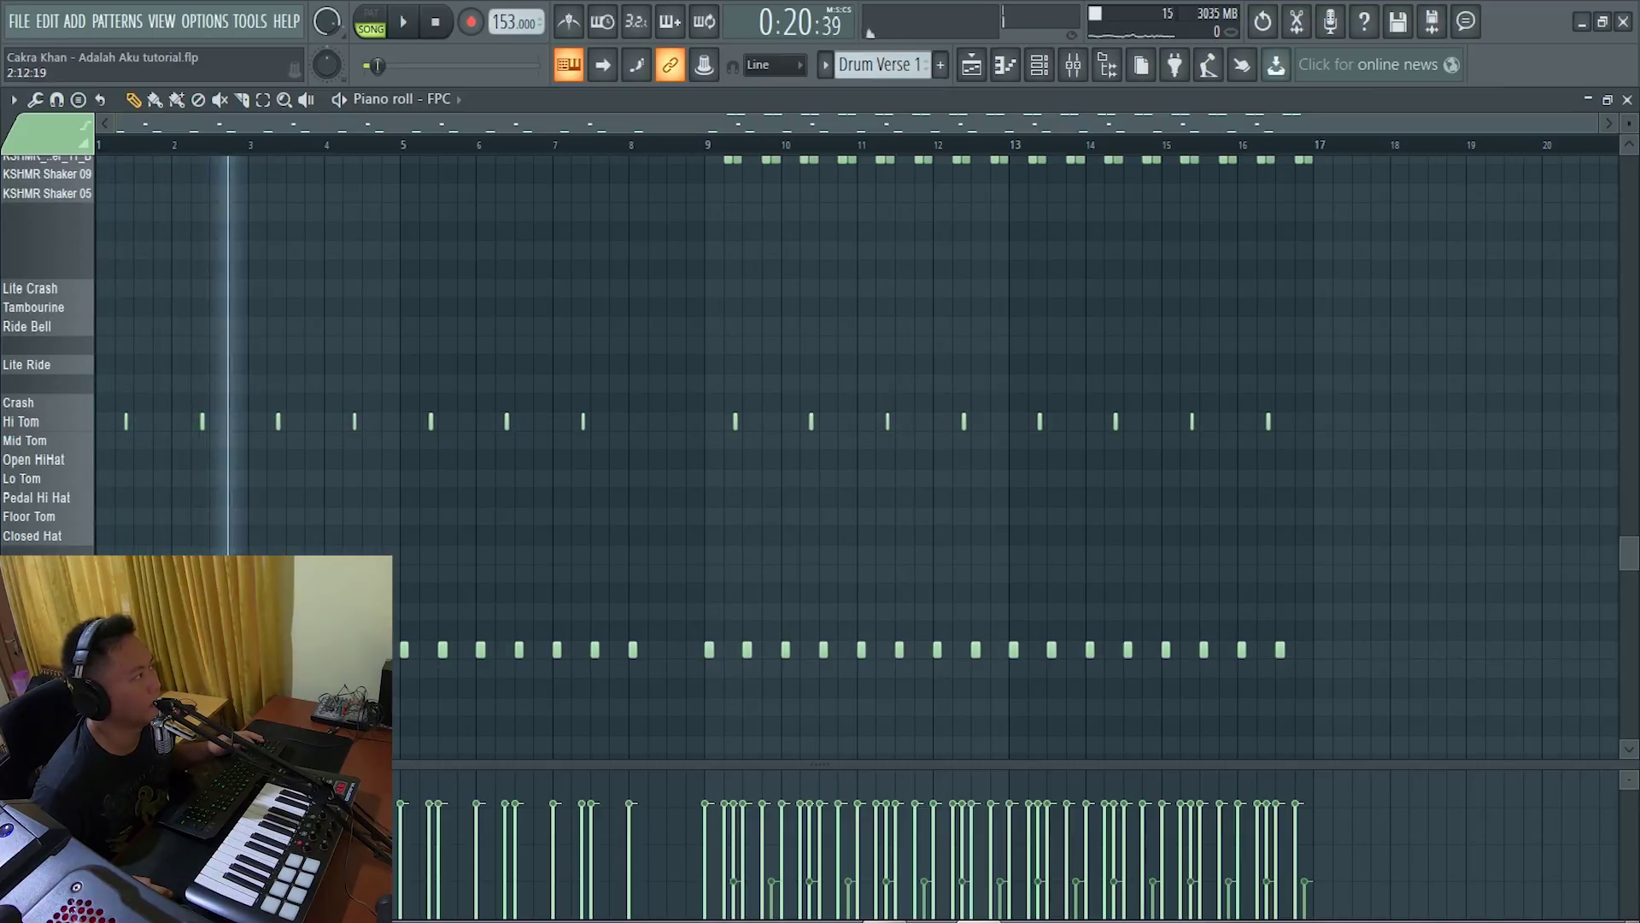
key(space)
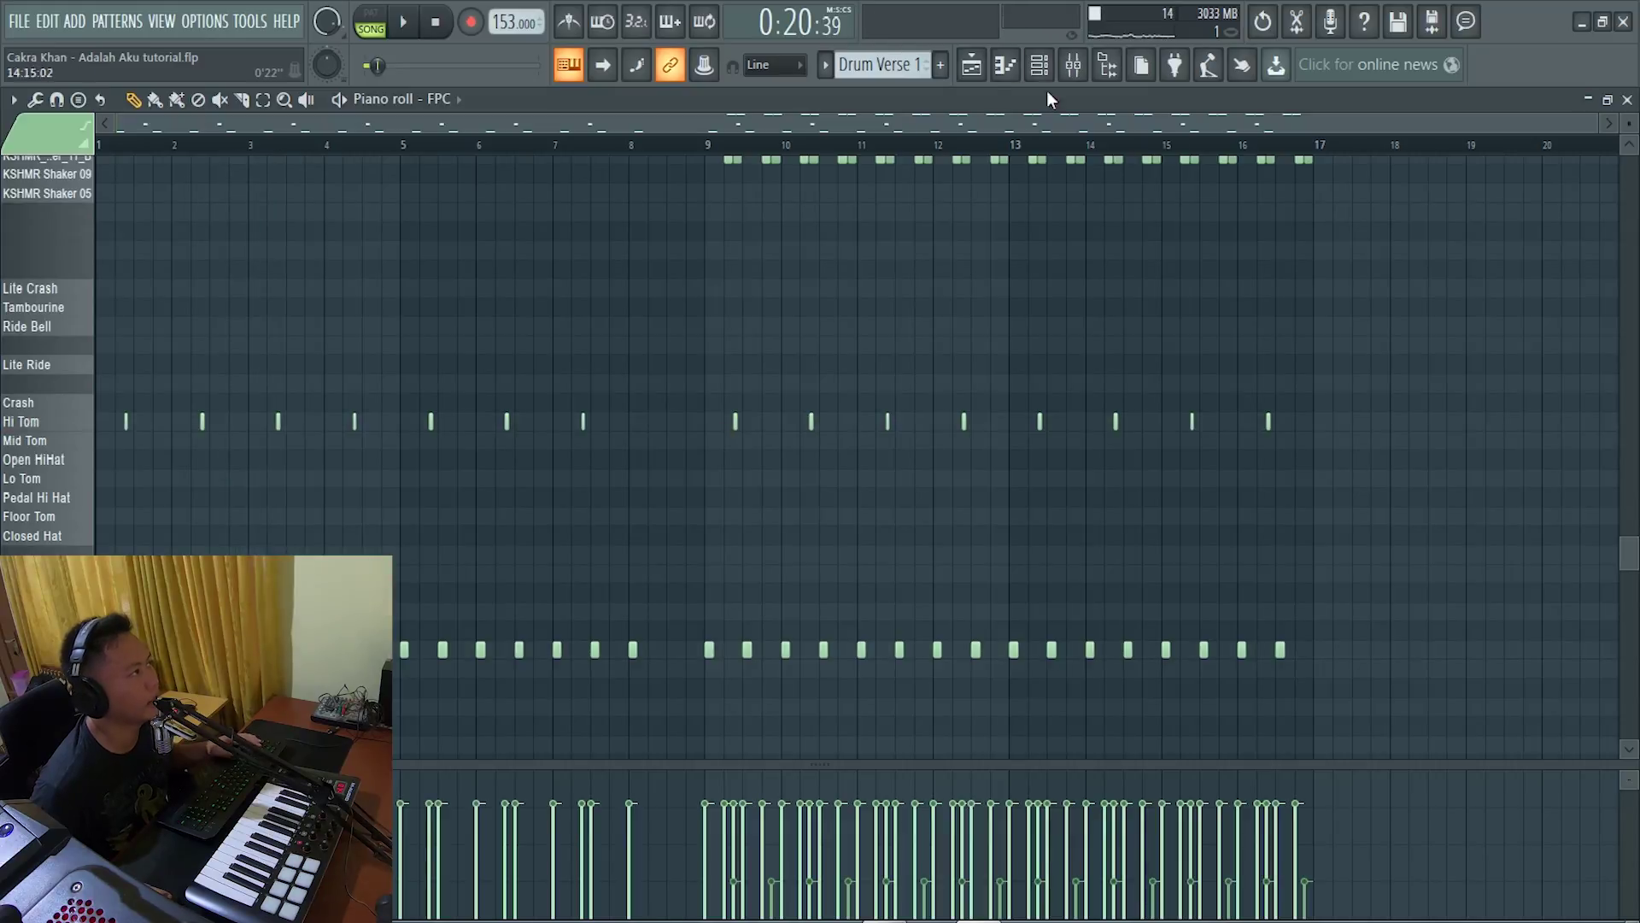
click(976, 65)
Solo Track 2, play Drum Verse 1 looped over bars 18 to 20, and clear the time selection.
scroll(992, 359, up, 2)
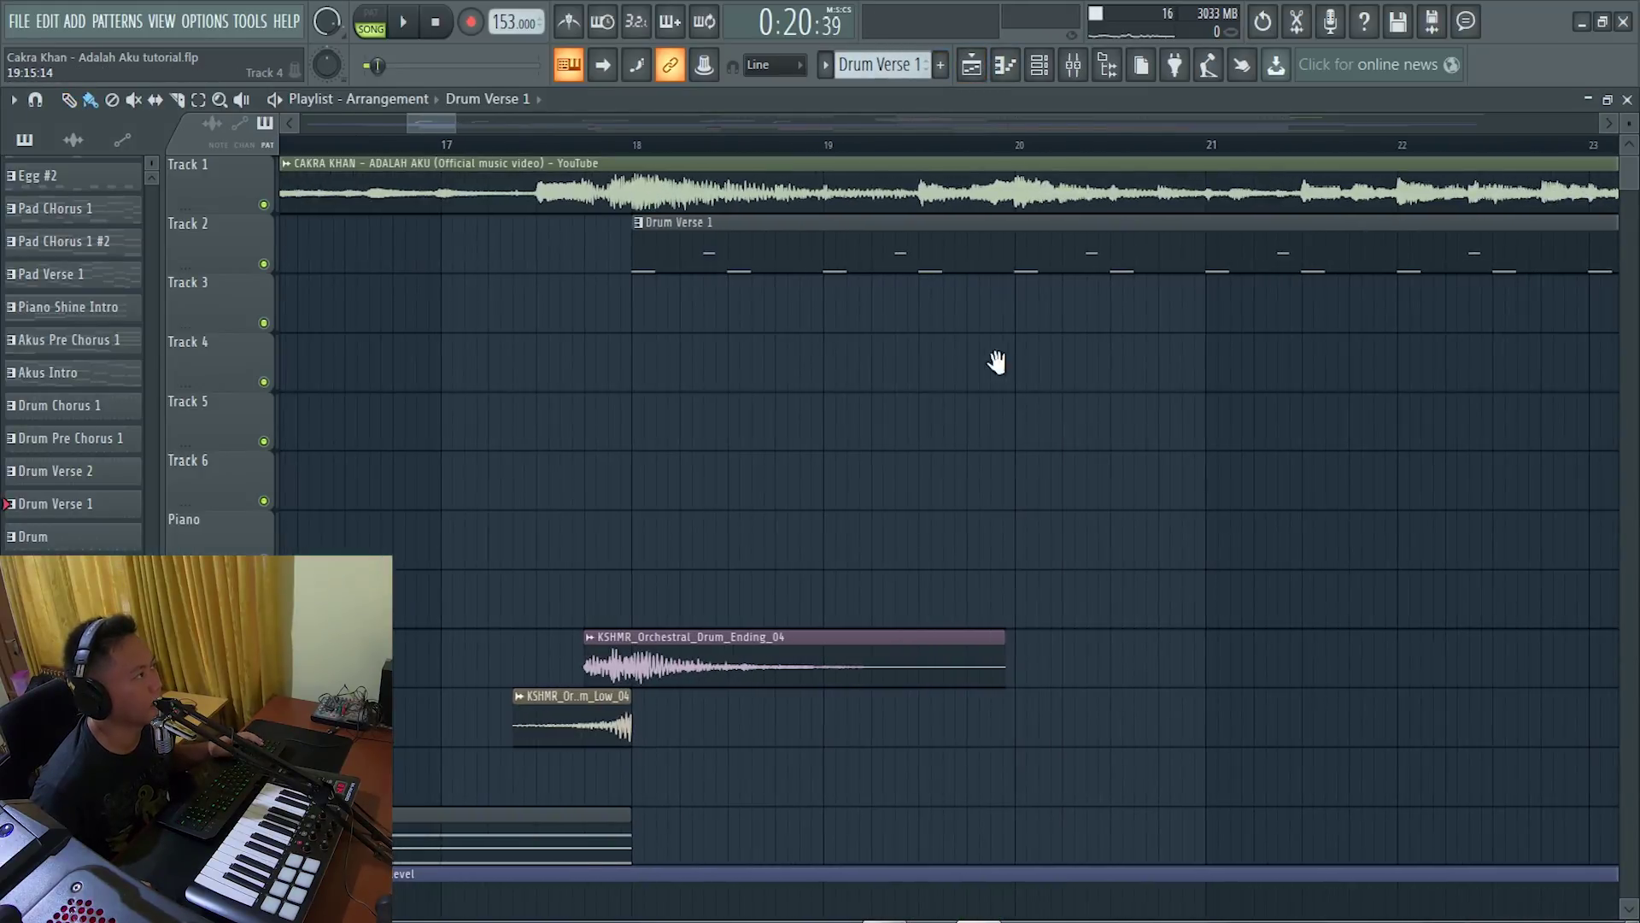
drag(539, 149, 916, 189)
right_click(265, 264)
key(space)
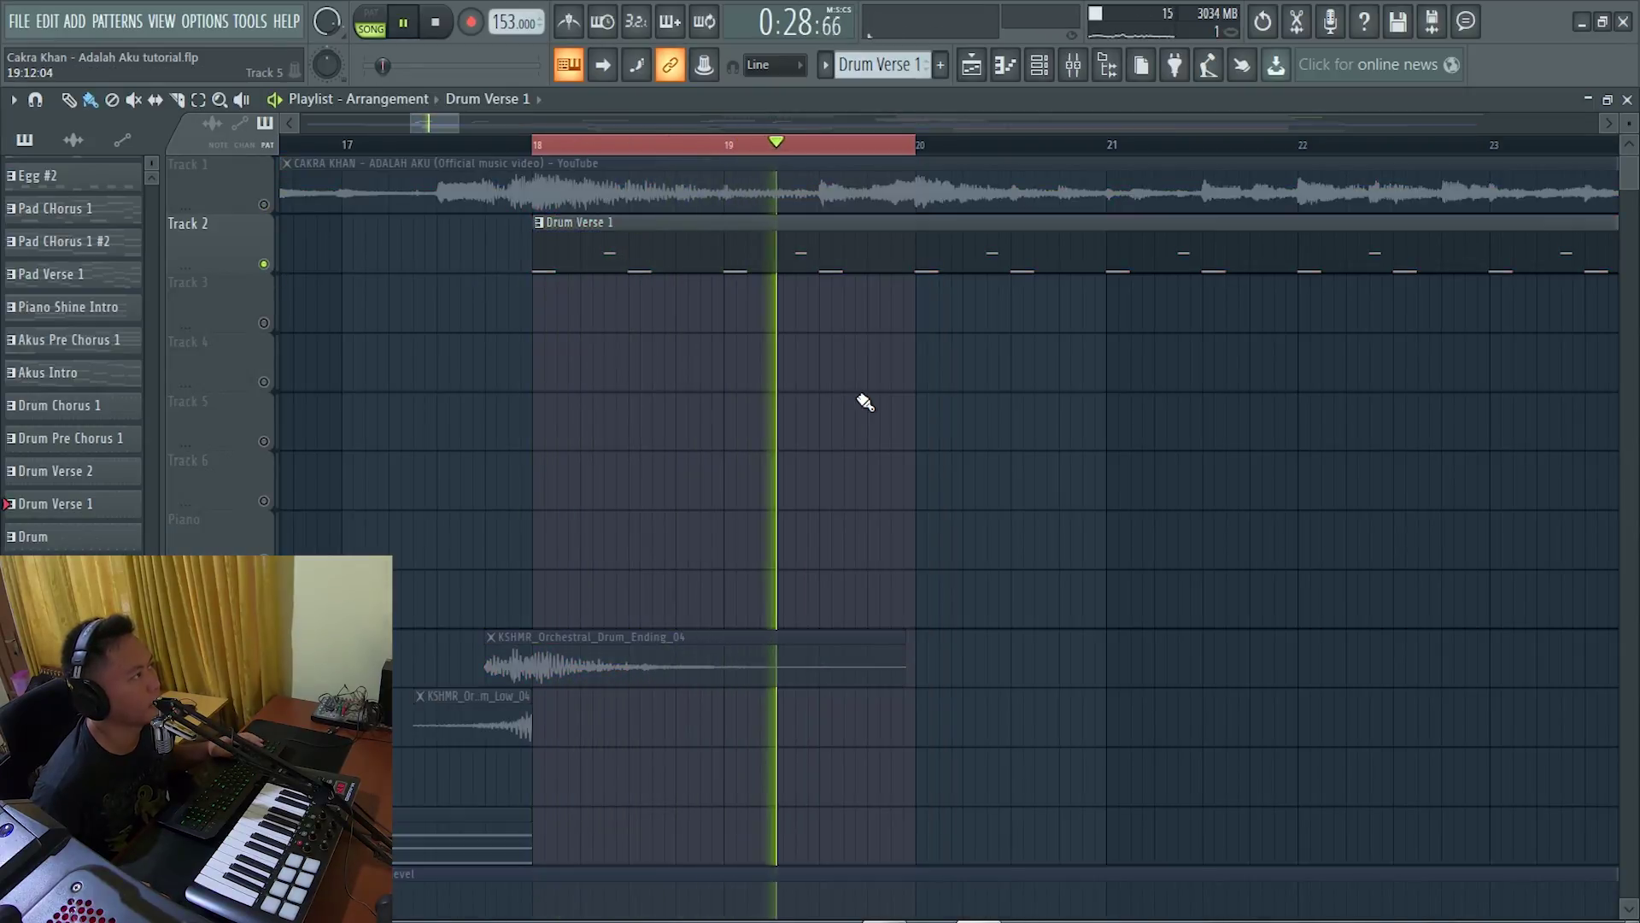
key(space)
ctrl+click(603, 148)
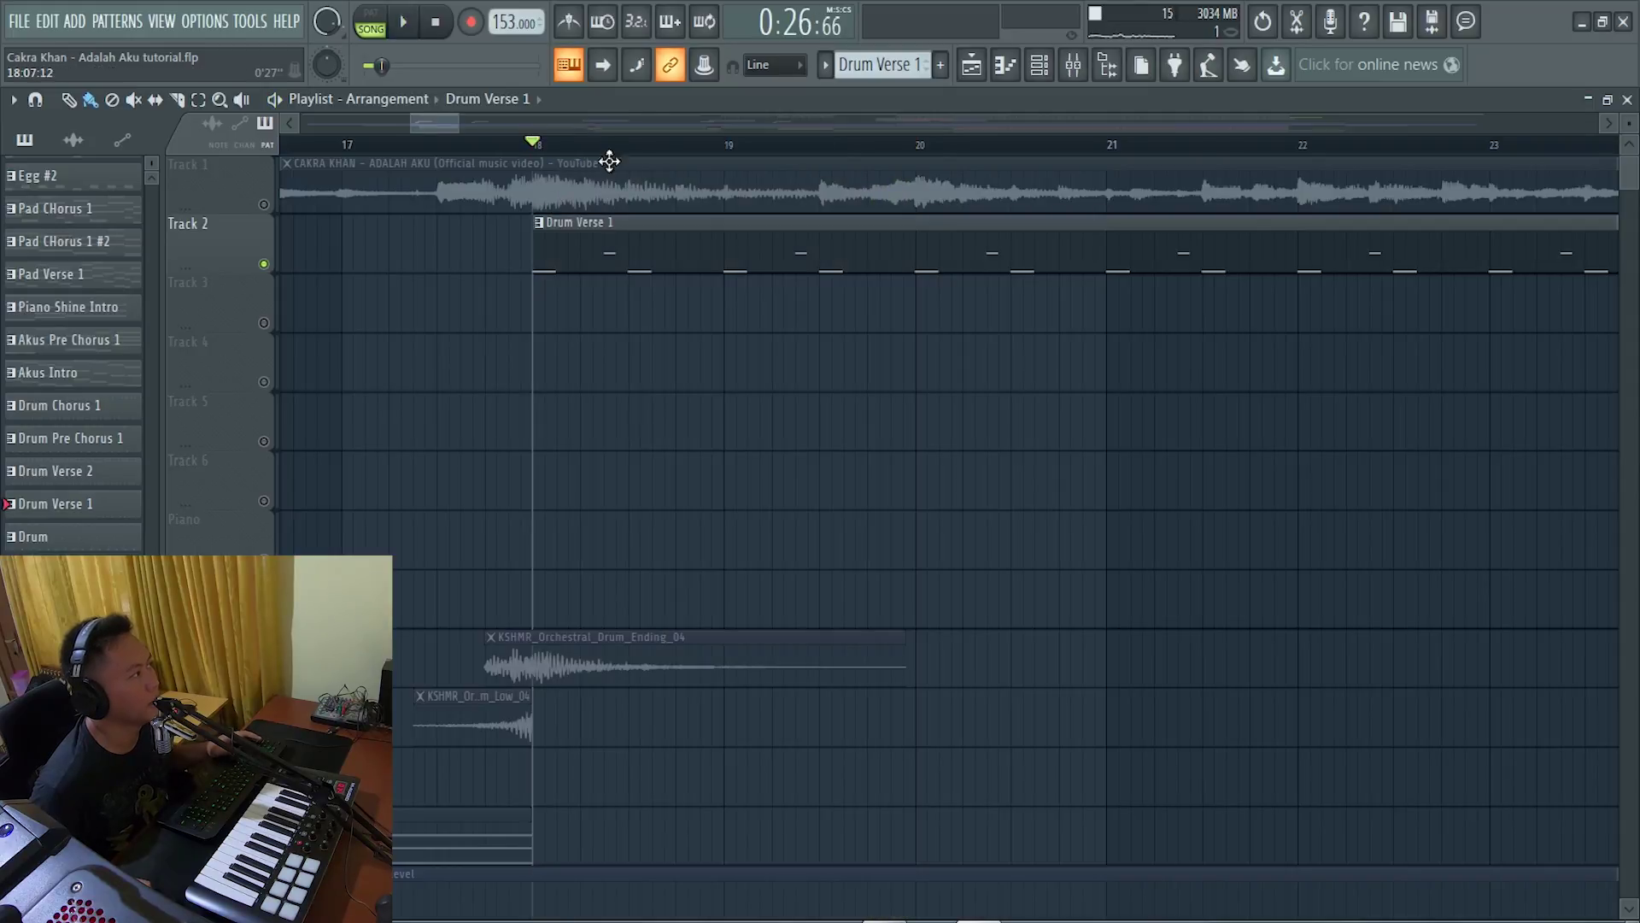
Restore all tracks, open the Pluck Verse 1 pattern in the piano roll, audition its opening bars, and return to the playlist.
scroll(649, 341, down, 3)
scroll(702, 508, down, 5)
scroll(701, 491, up, 3)
scroll(706, 487, up, 2)
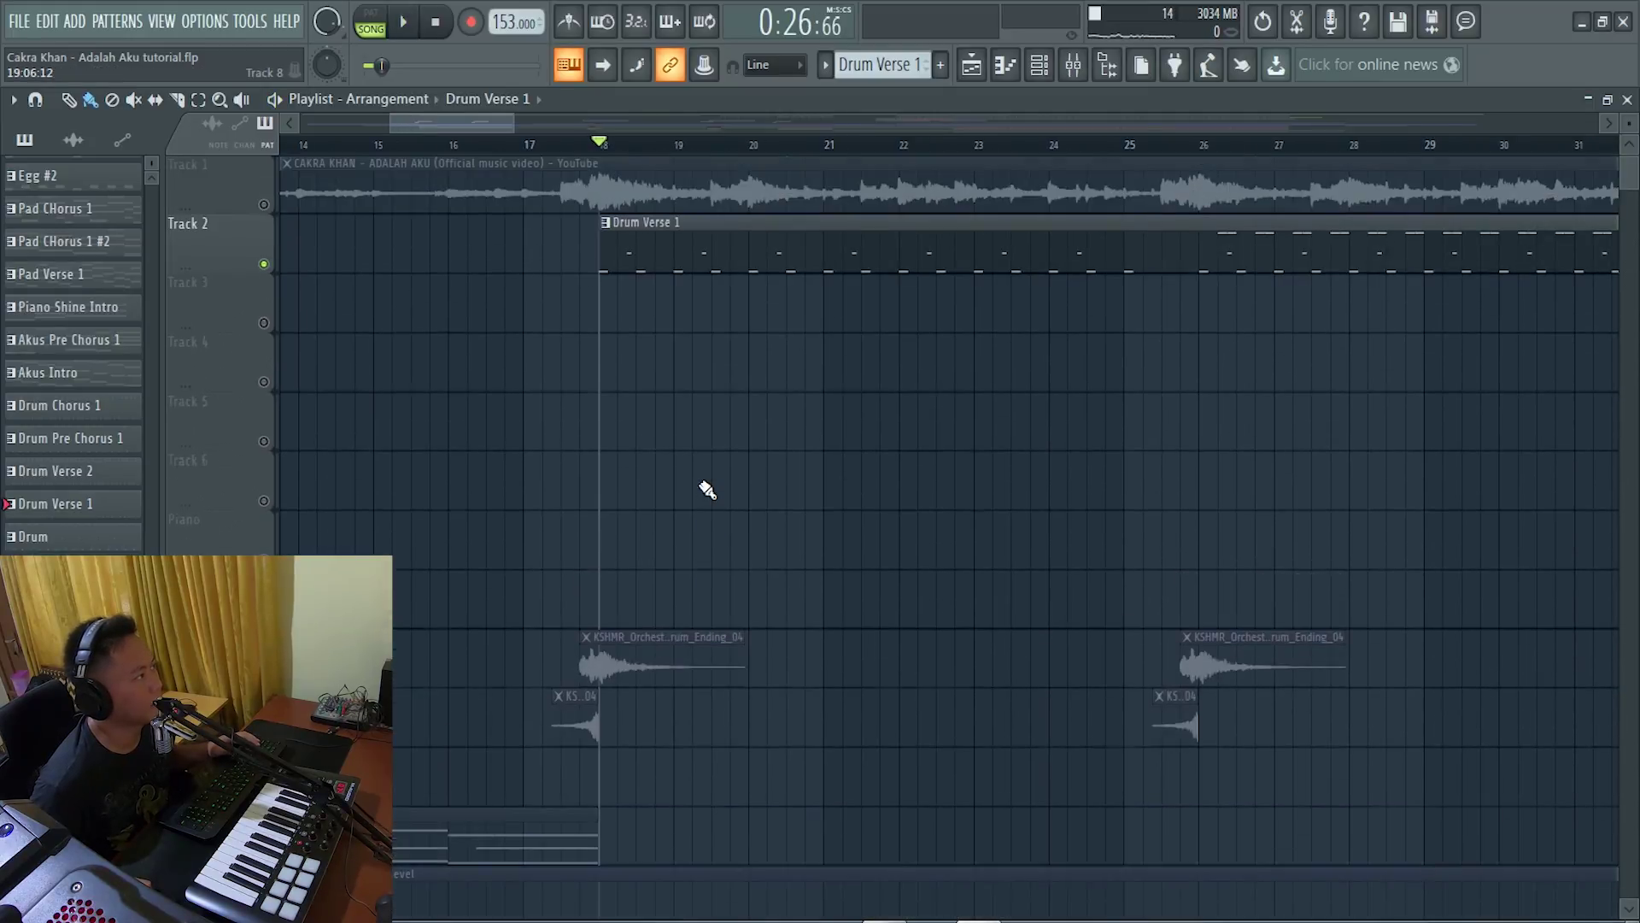
scroll(706, 486, down, 7)
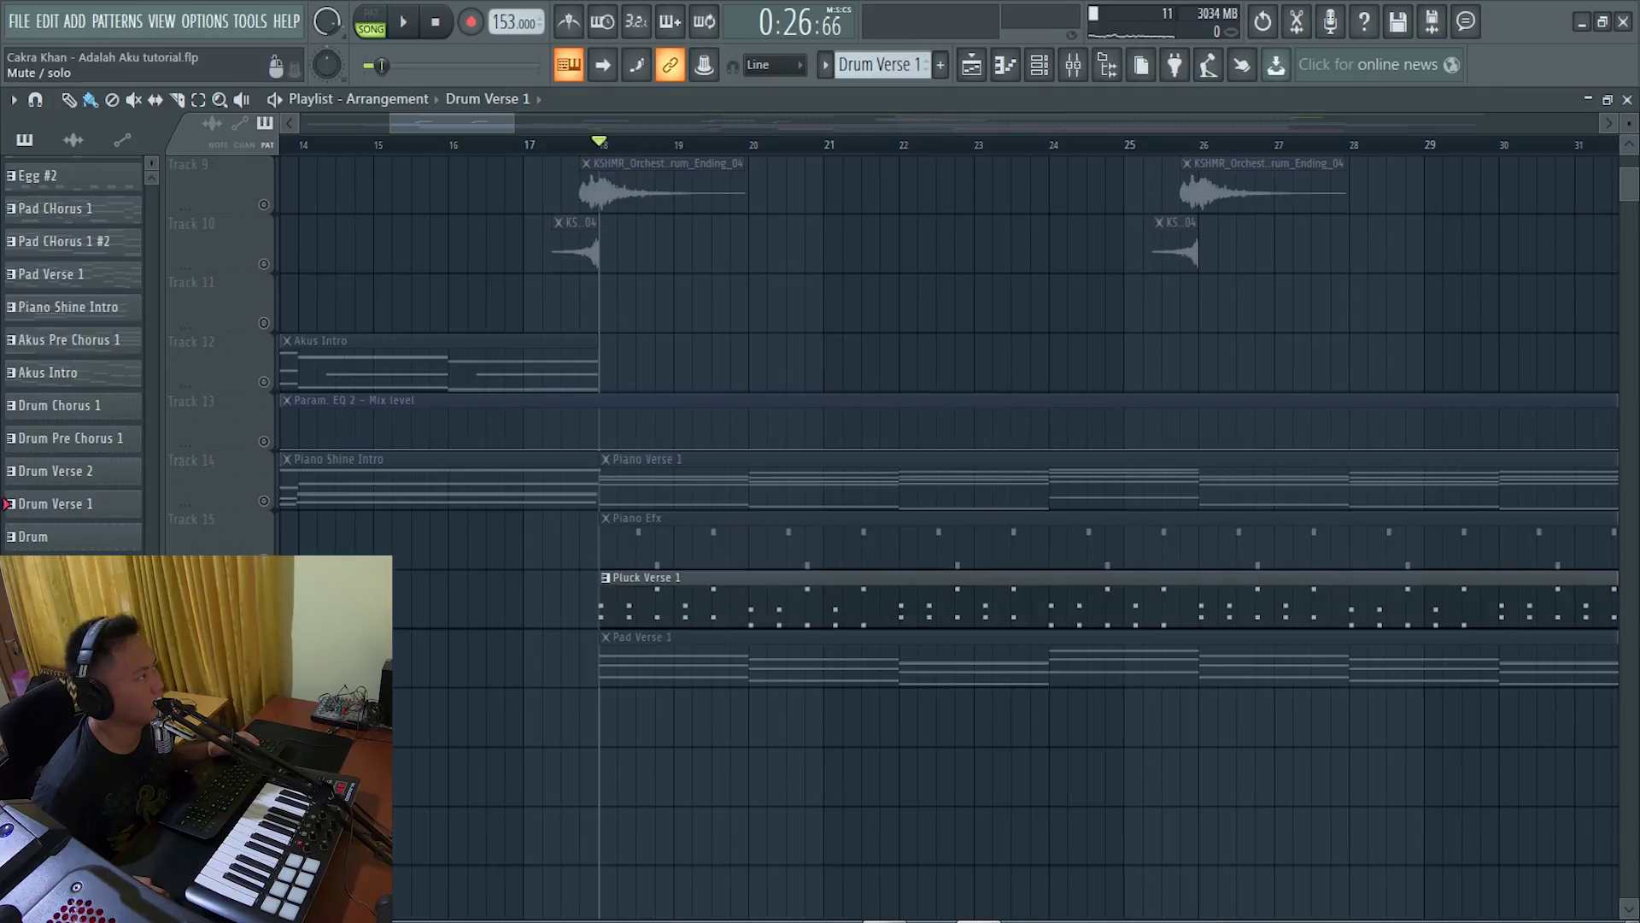
right_click(264, 618)
scroll(775, 602, up, 3)
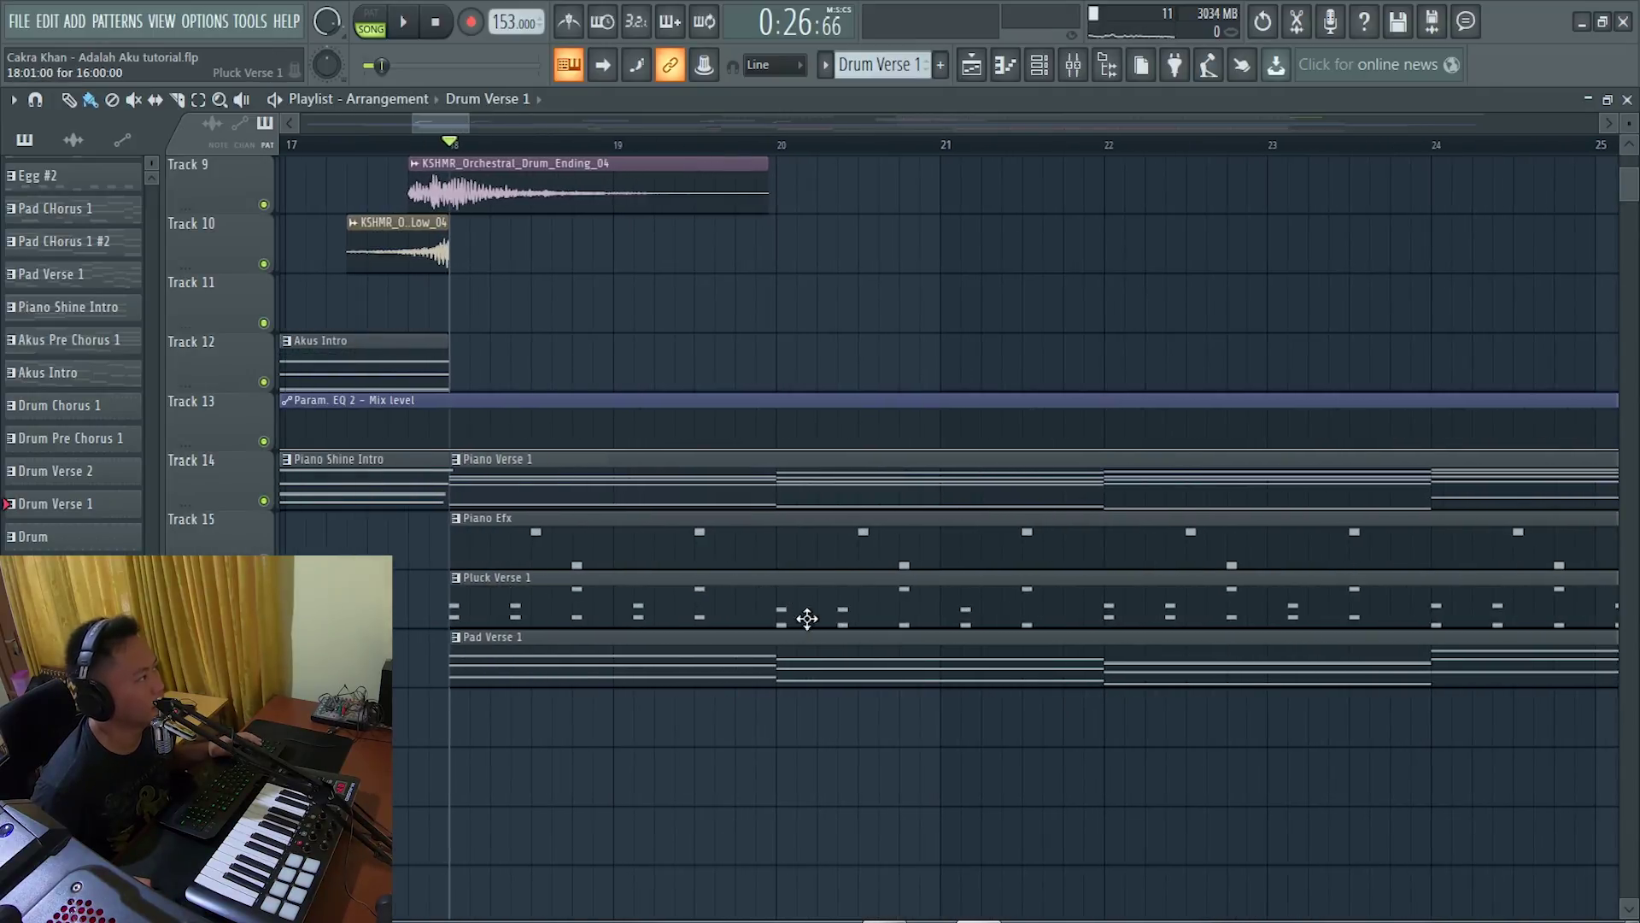
double_click(524, 592)
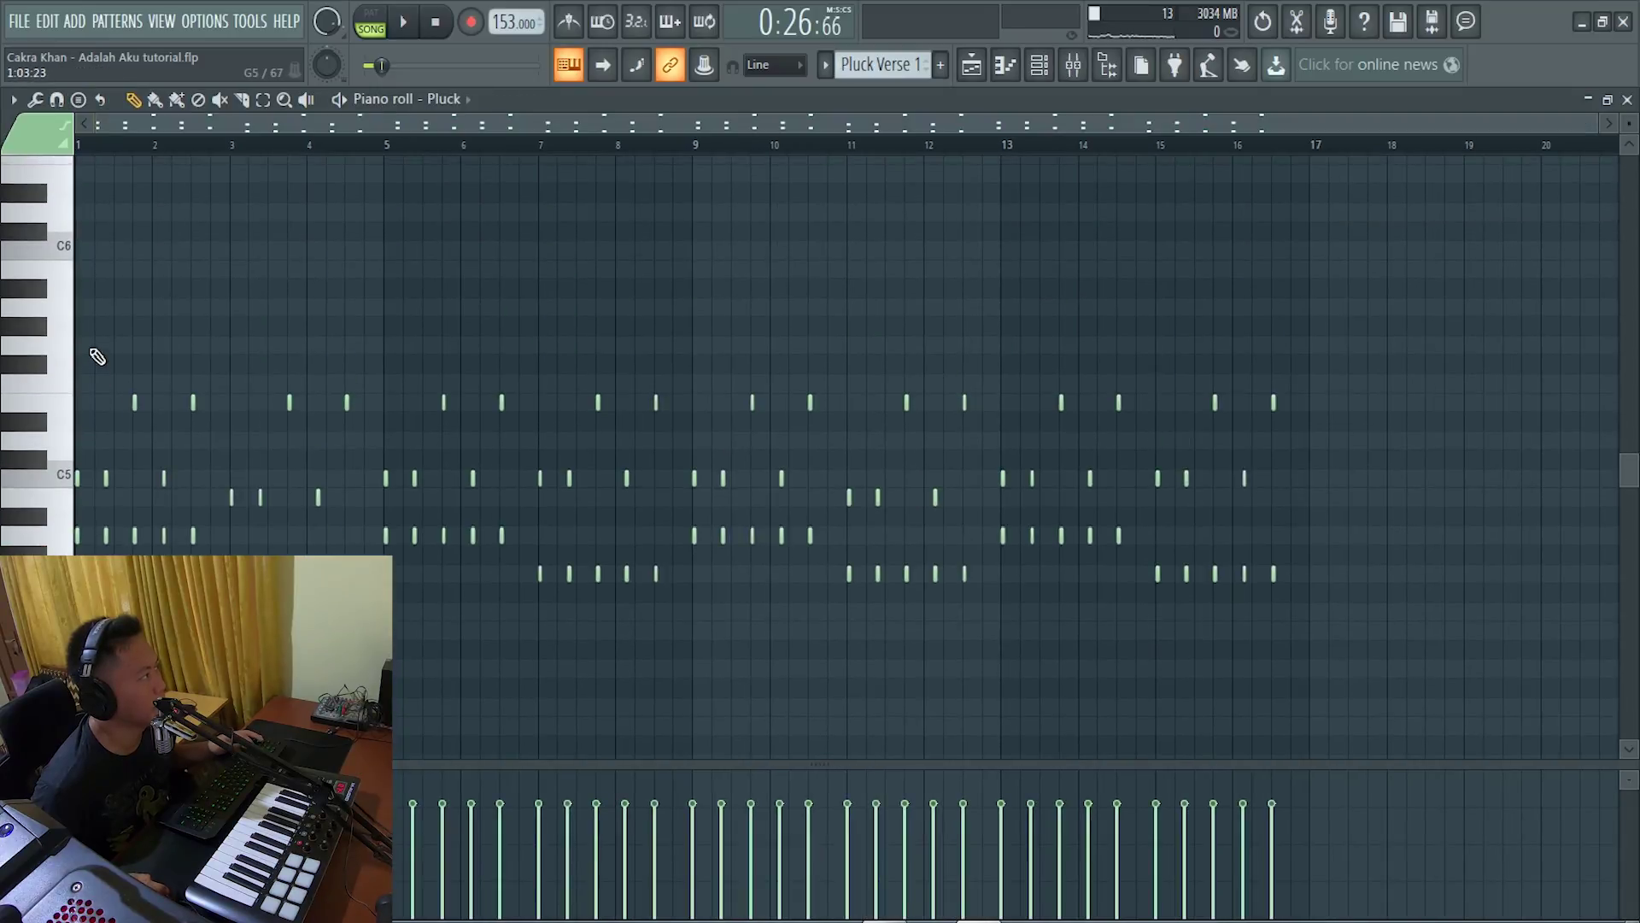
drag(79, 348, 636, 432)
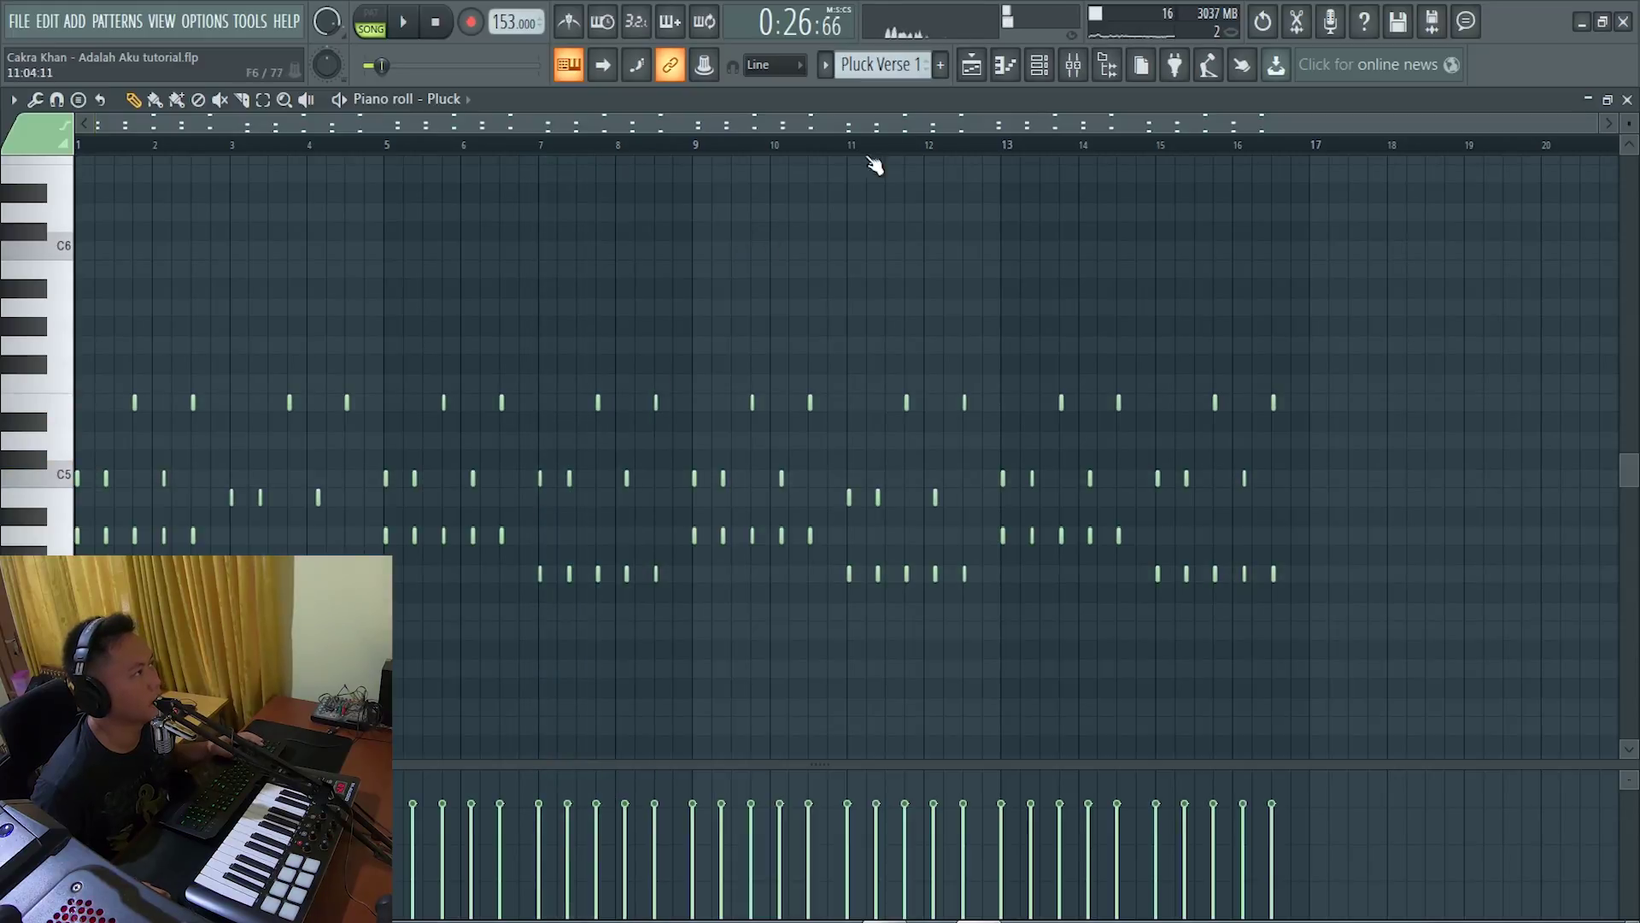
click(971, 73)
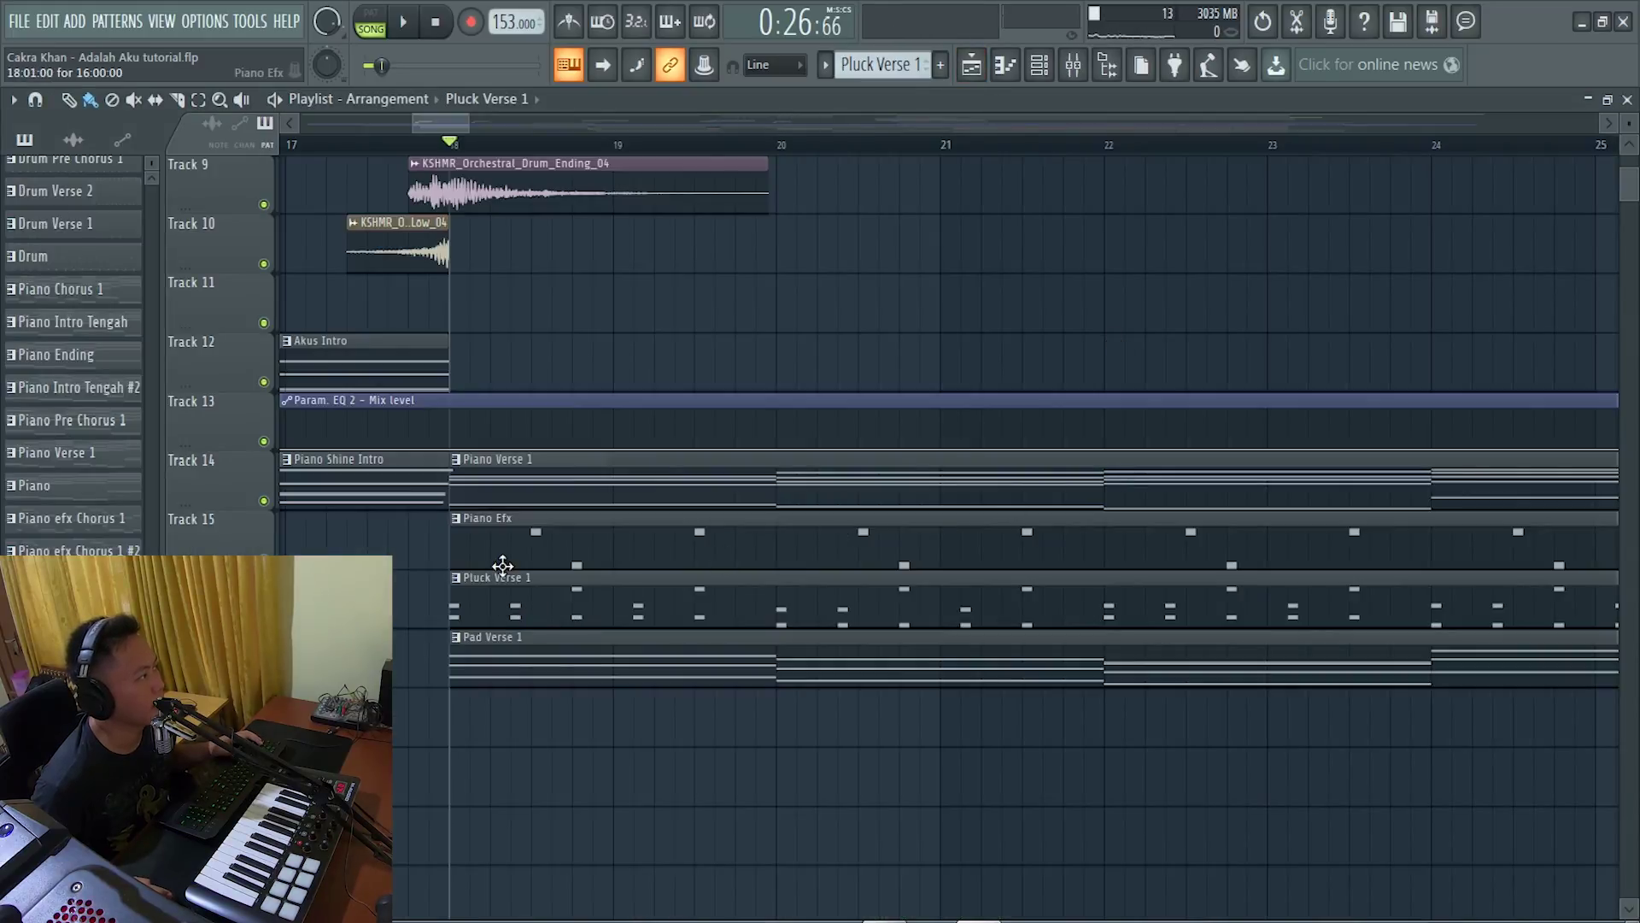
Open the Piano Efx pattern in the piano roll, examine both rows of notes, and return to the playlist.
double_click(525, 546)
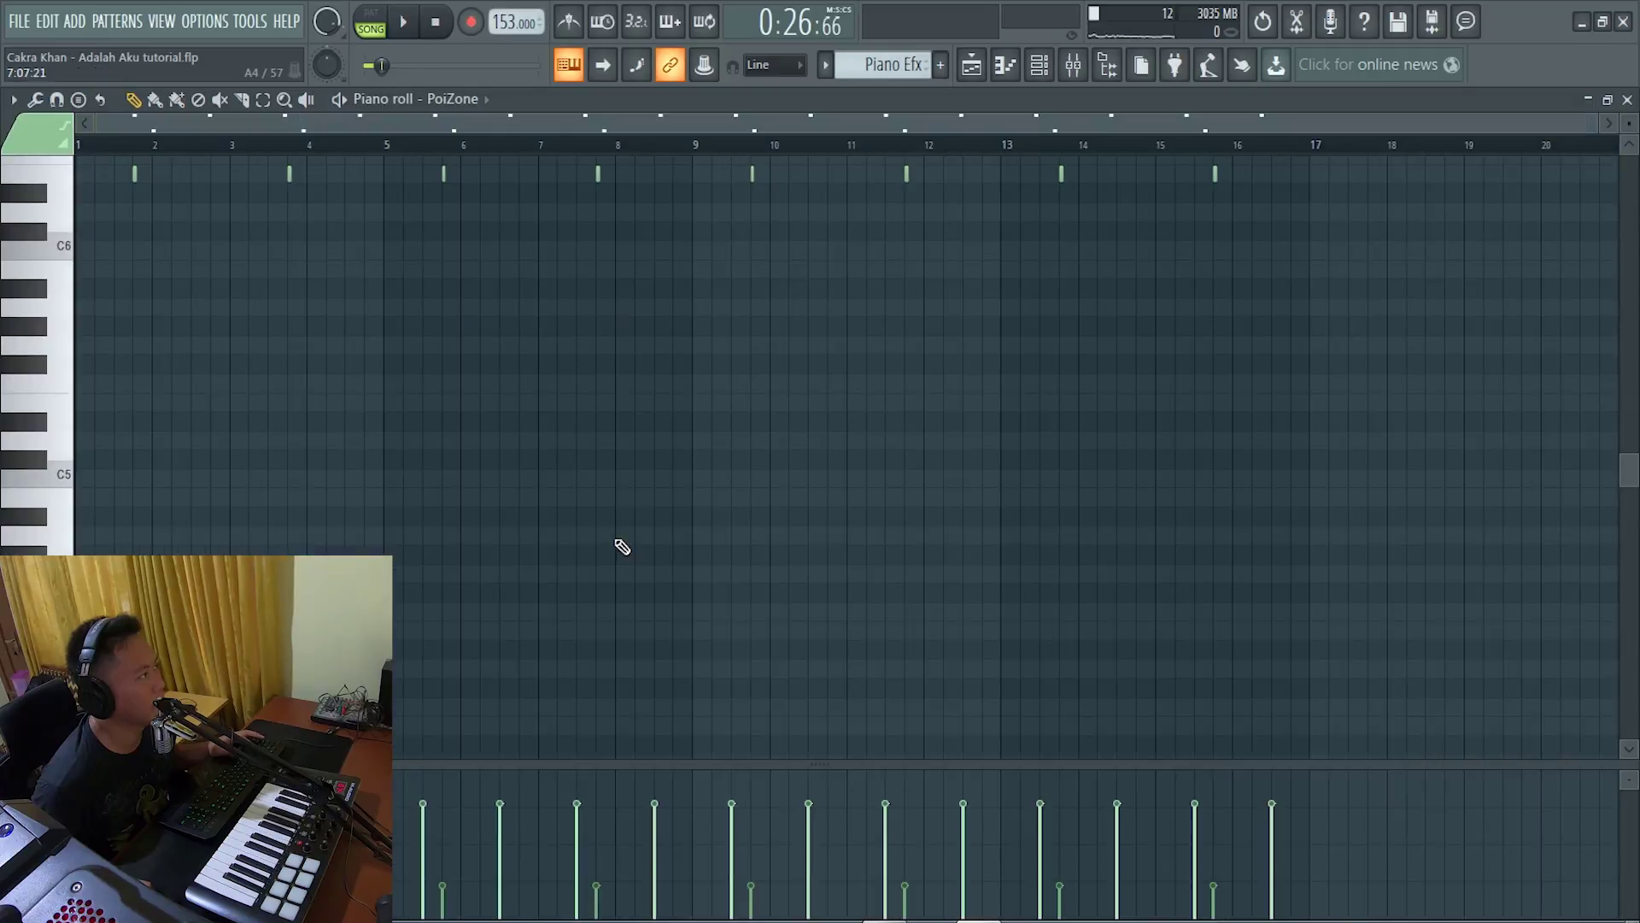
scroll(242, 381, up, 5)
scroll(128, 307, down, 2)
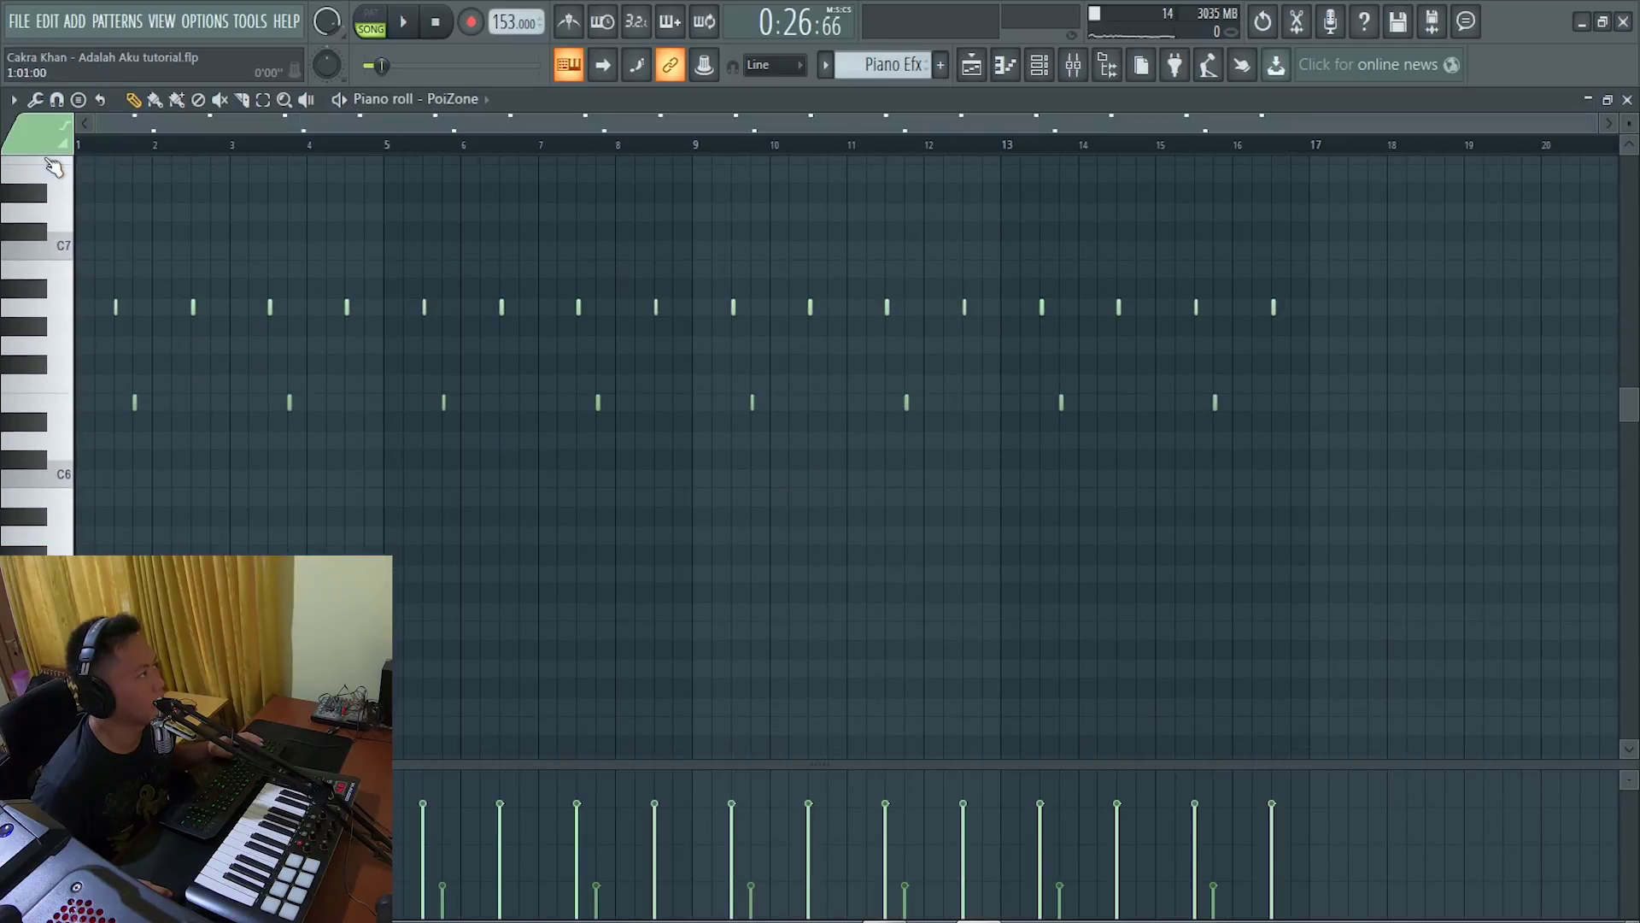
click(974, 75)
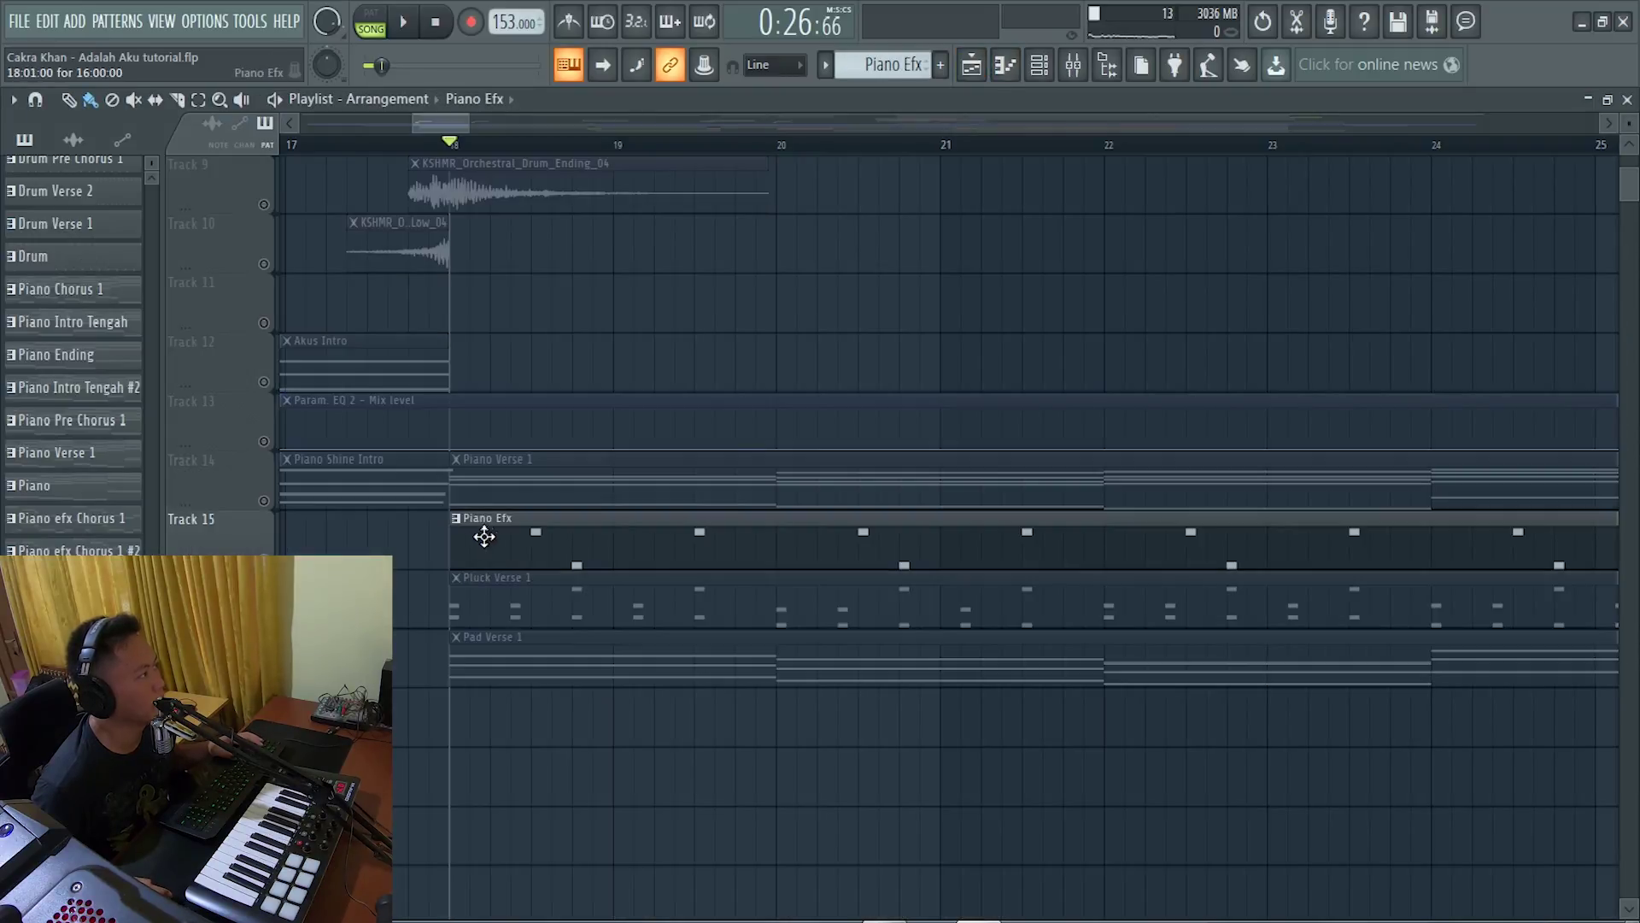
Solo Track 15, play Piano Efx from bar 18 while viewing its notes, and return to the playlist.
double_click(479, 535)
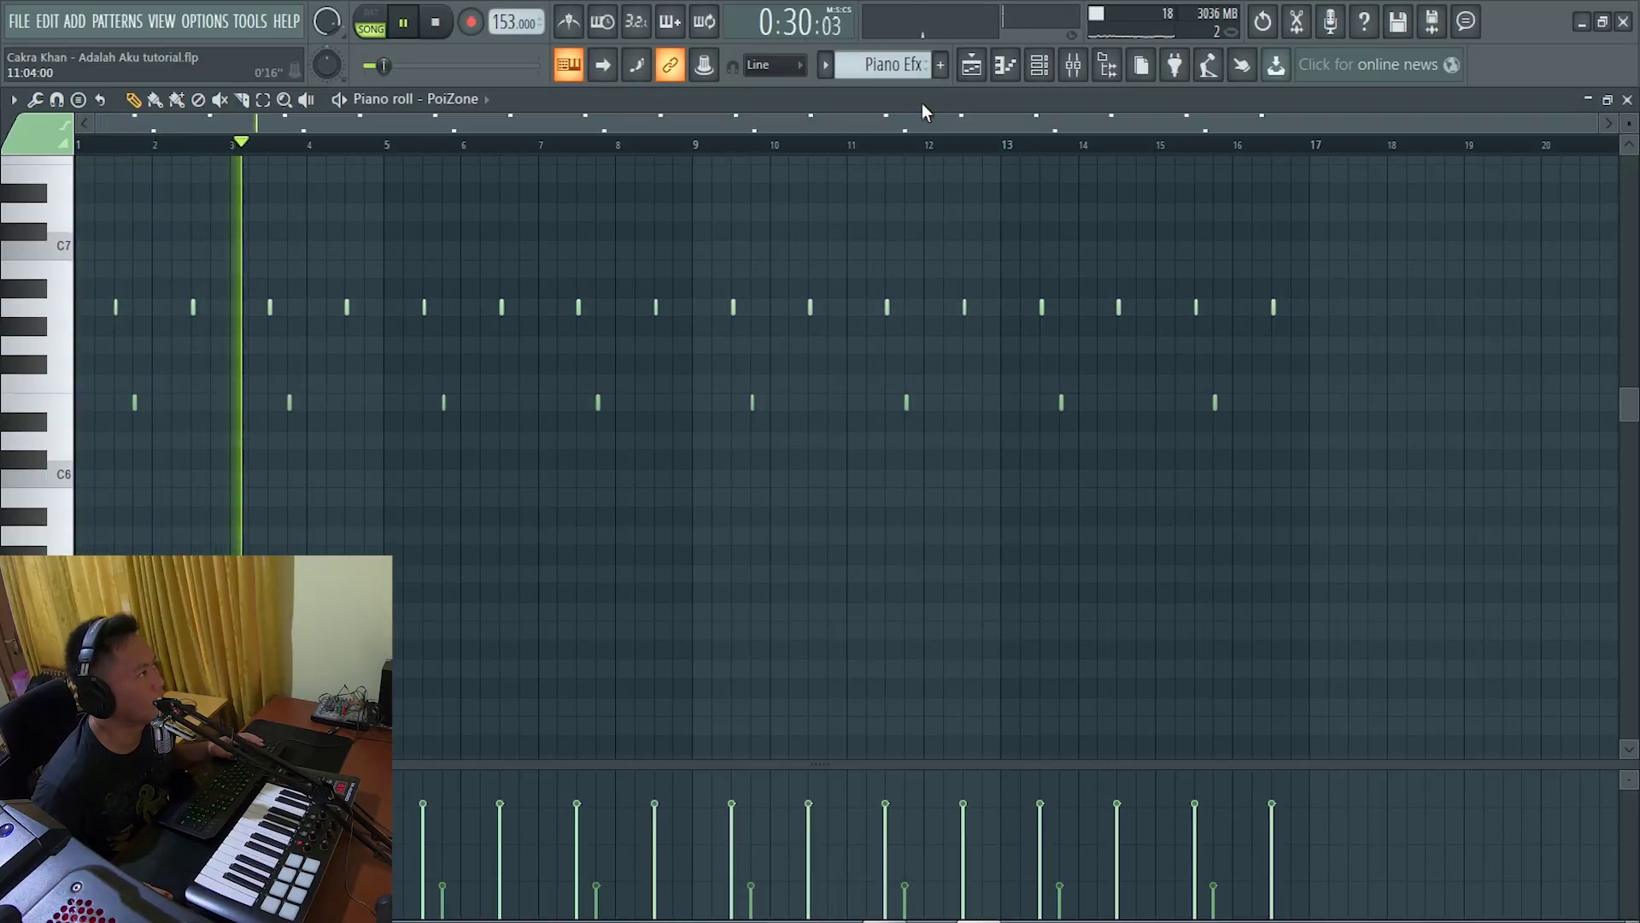
key(space)
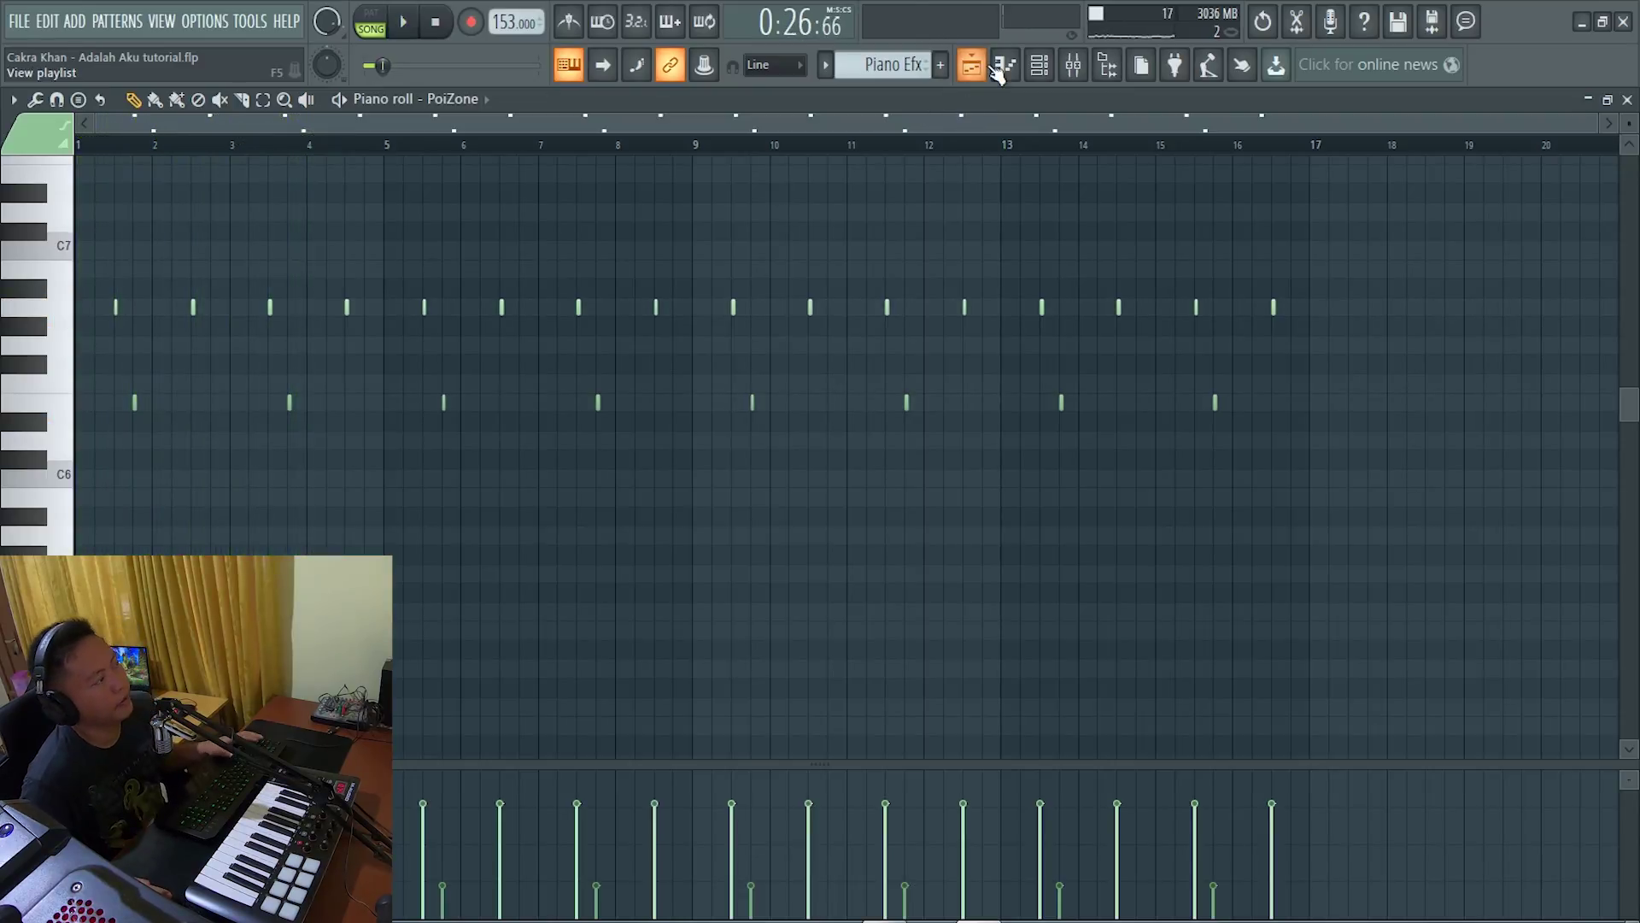
click(971, 65)
Open the Pad Verse 1 pattern in the piano roll, audition its first four chords in sequence, and return to the playlist.
scroll(559, 381, down, 3)
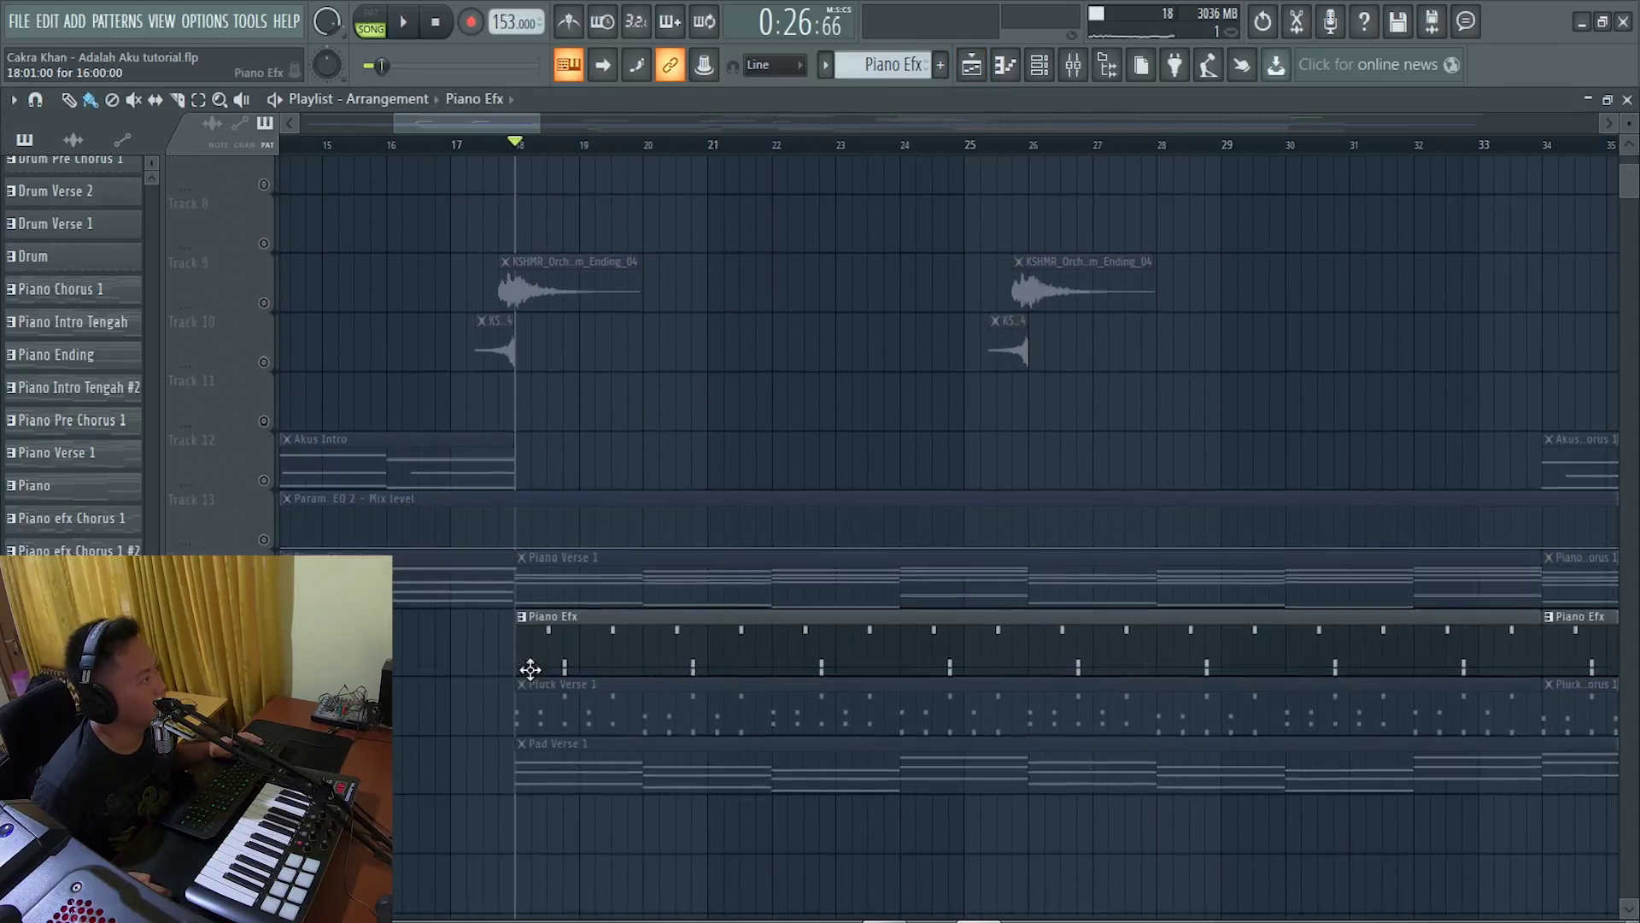
click(652, 659)
double_click(652, 660)
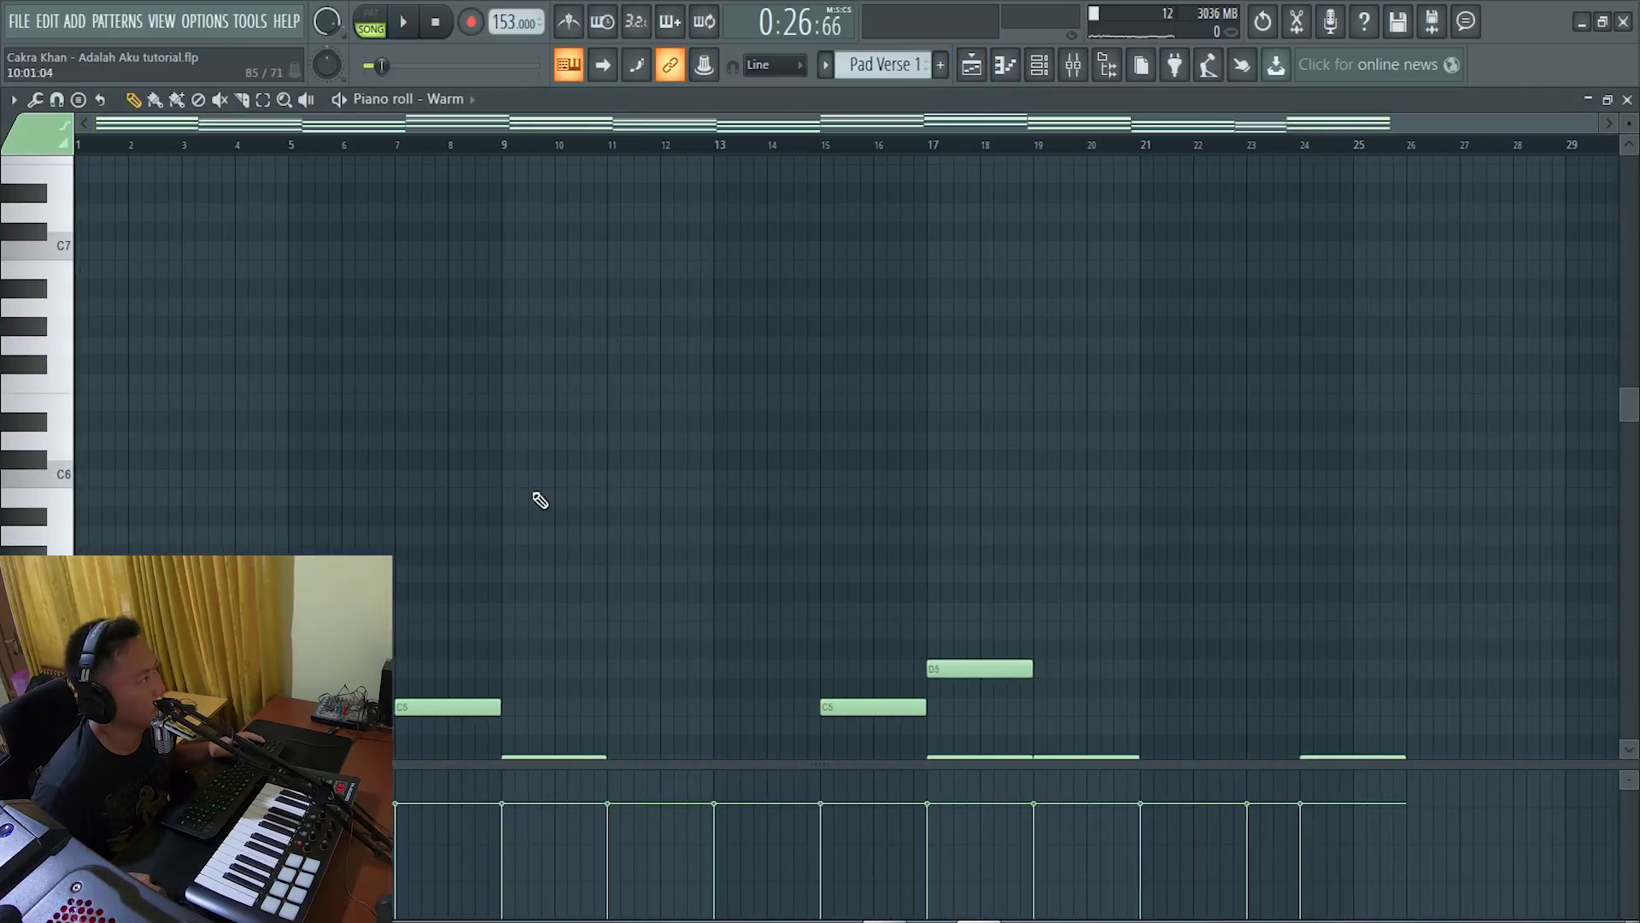
scroll(198, 407, down, 2)
alt+right_click(121, 407)
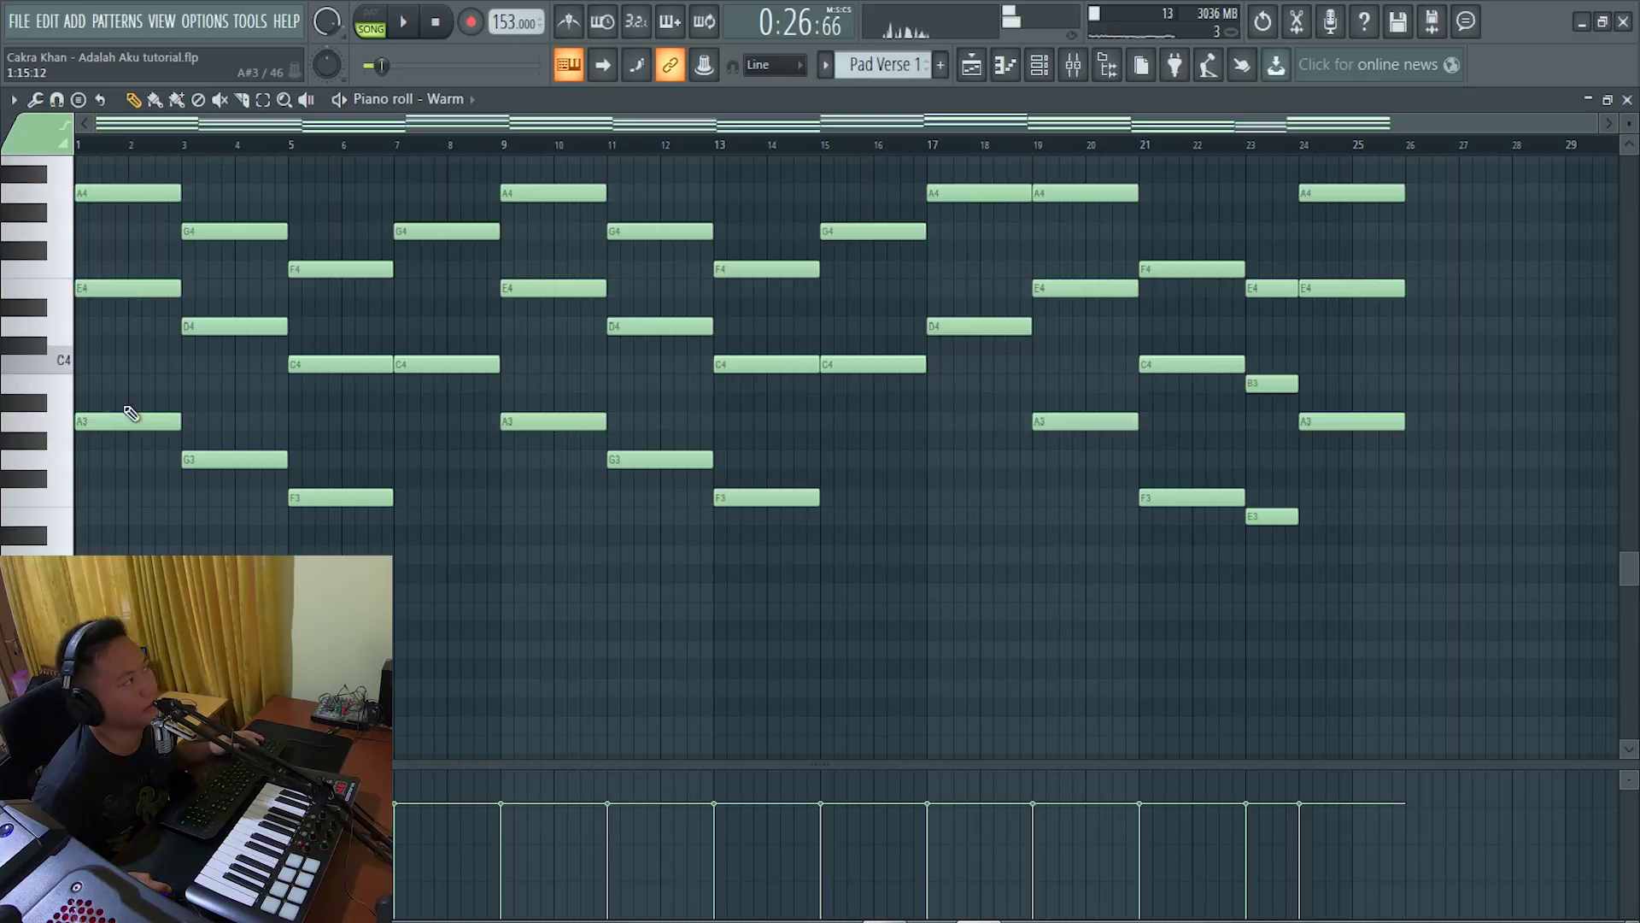
alt+right_click(156, 380)
alt+right_click(151, 374)
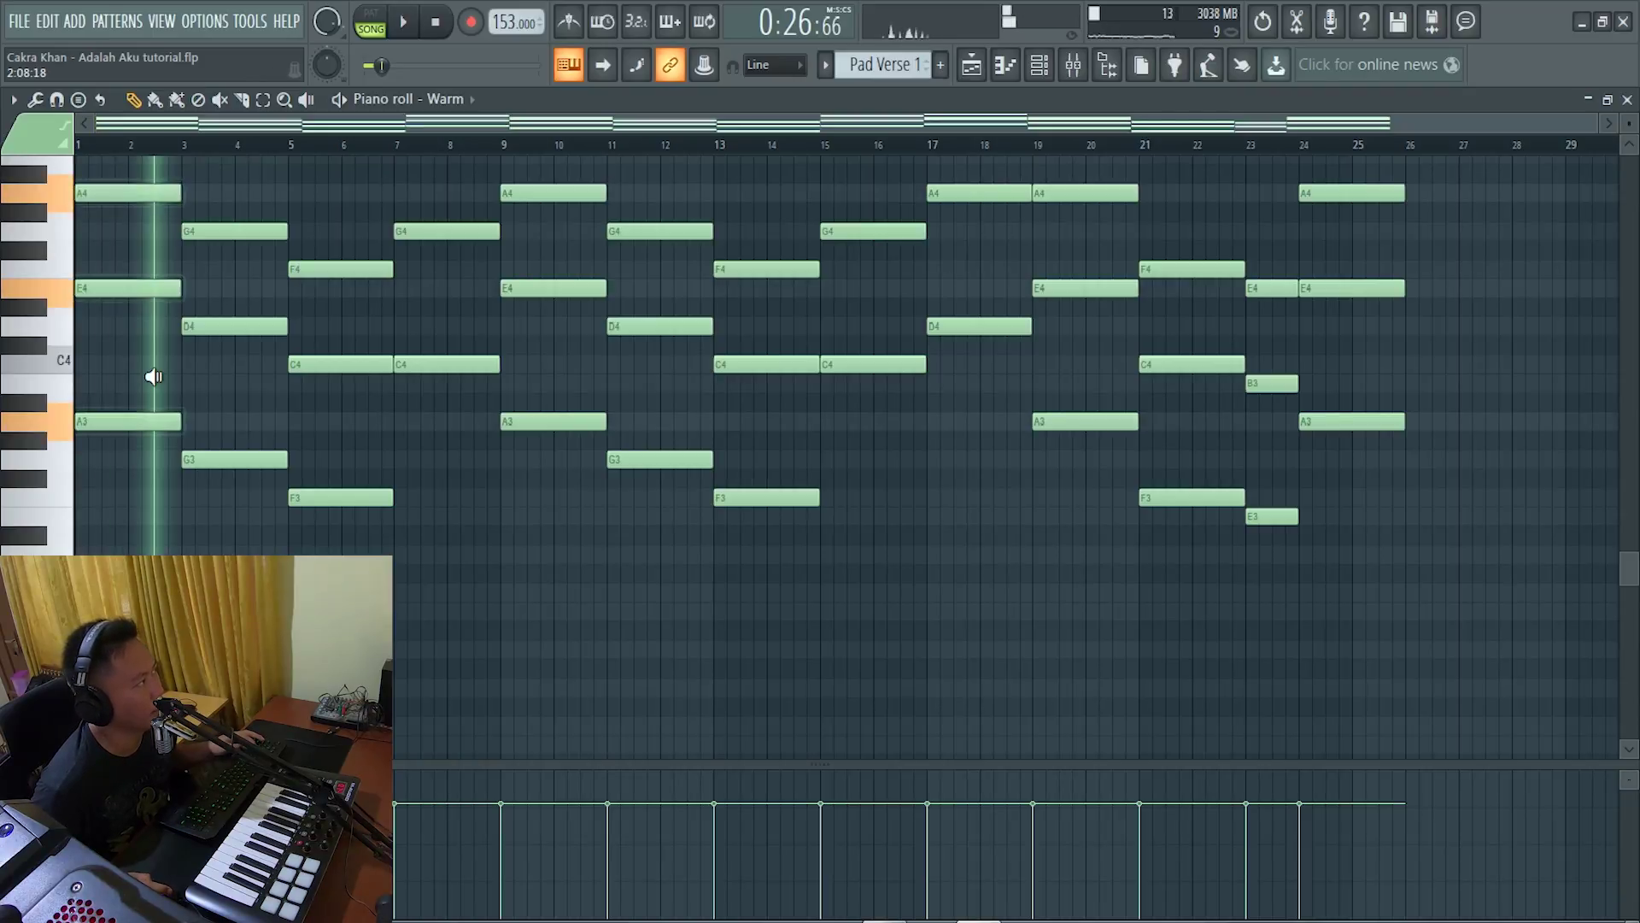
alt+right_click(264, 381)
alt+right_click(342, 412)
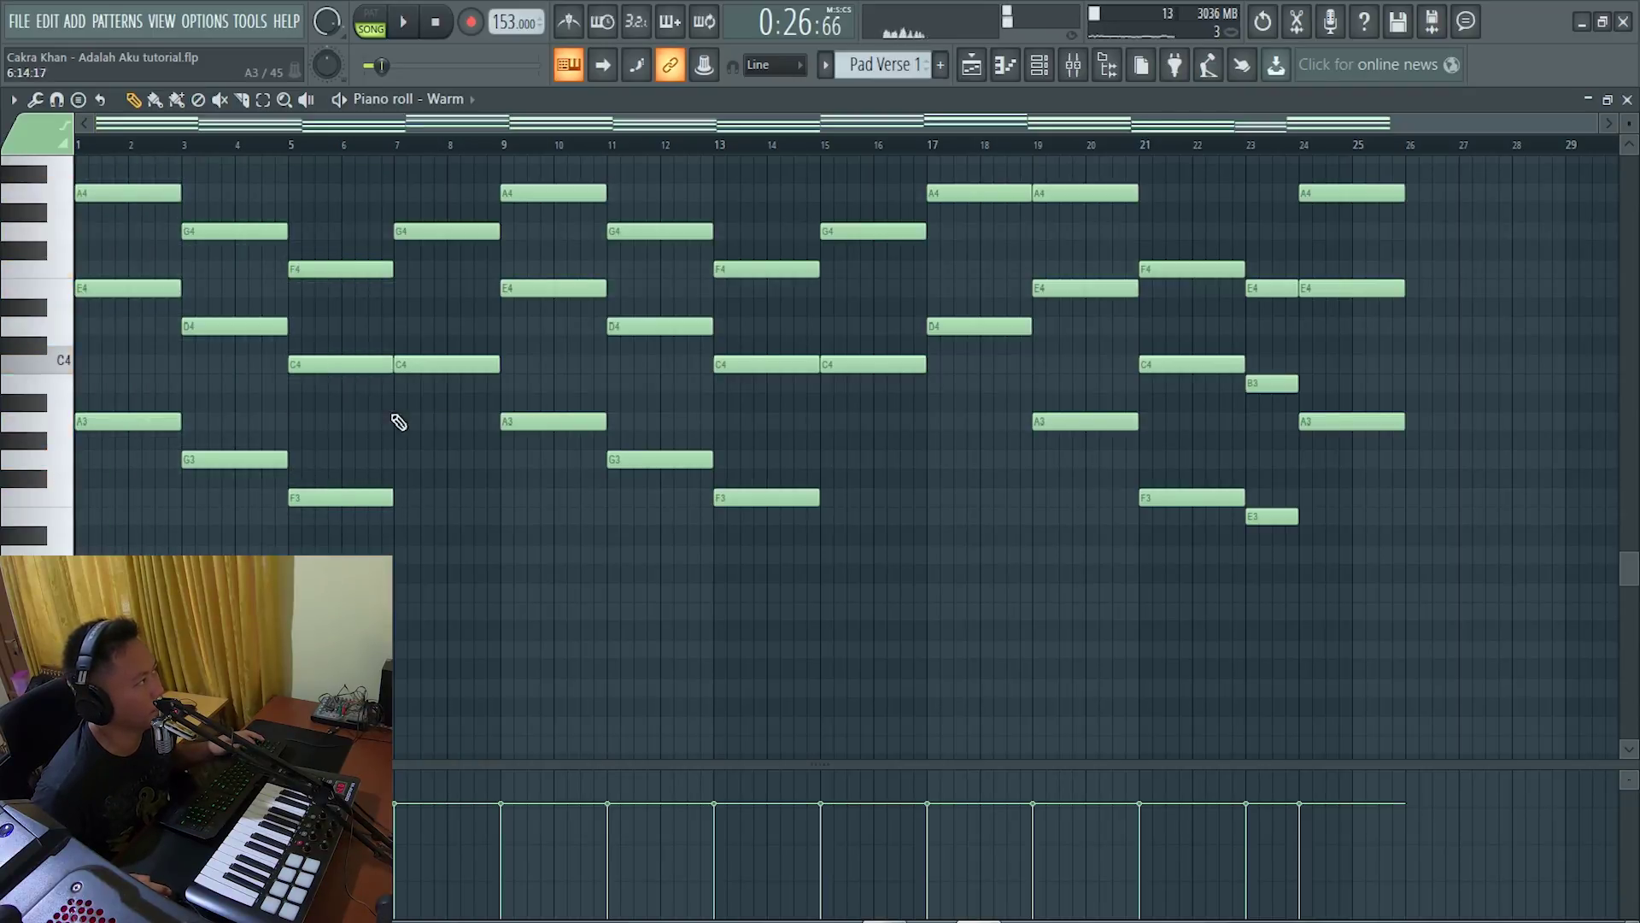
alt+right_click(445, 412)
scroll(813, 469, up, 4)
click(972, 67)
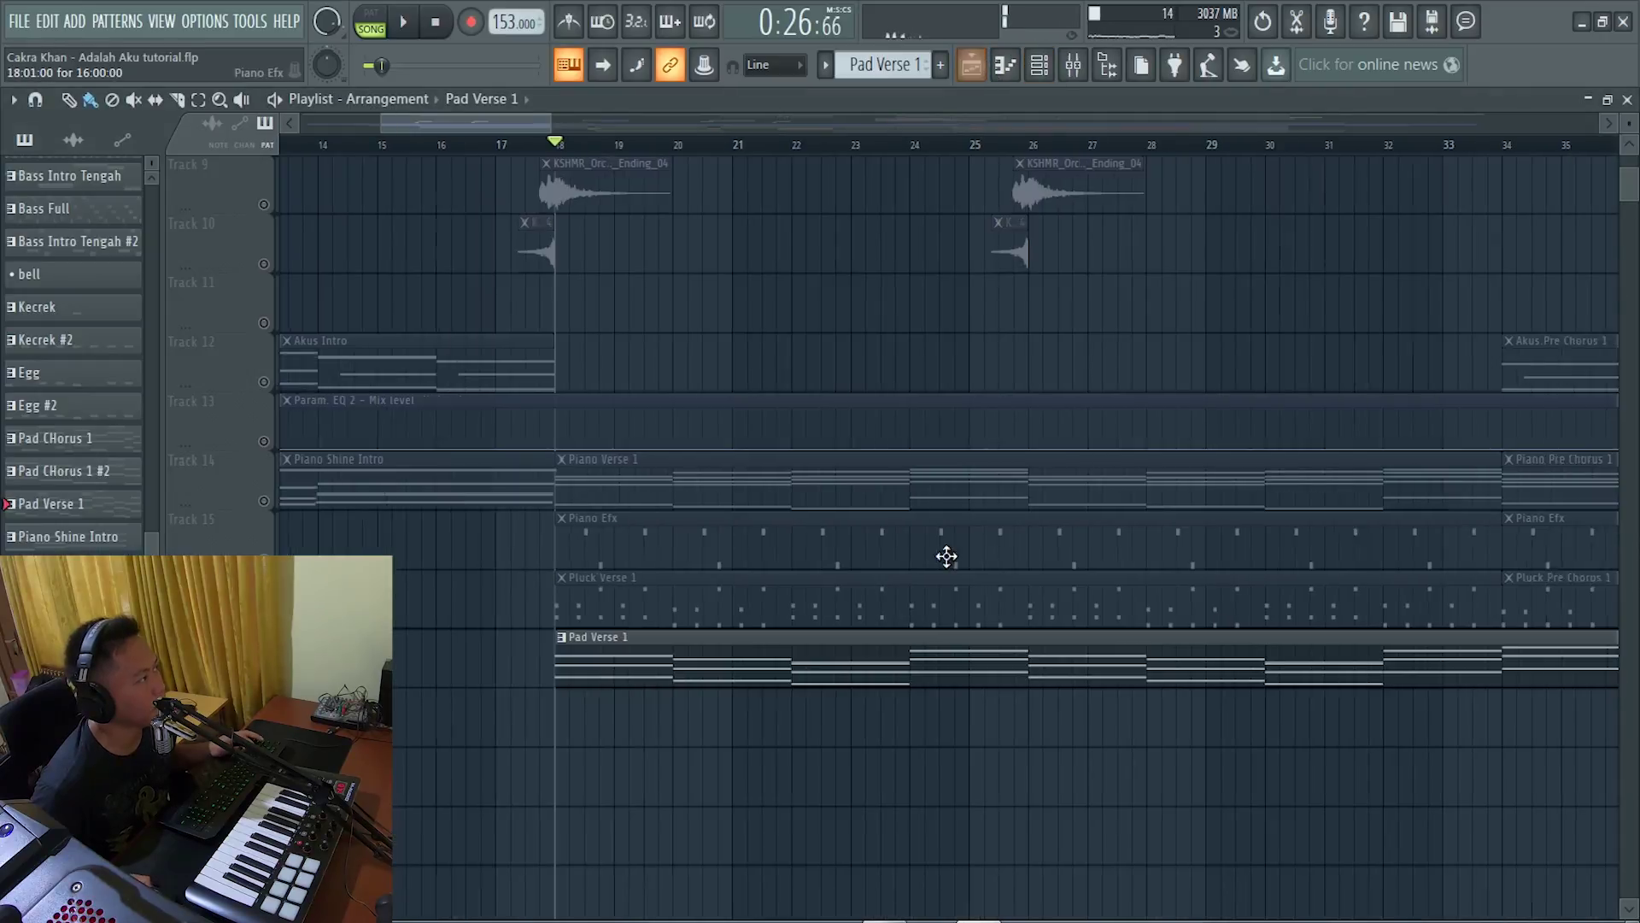
Unmute all tracks, select bars 18 to 34, and play verse 1 with the full arrangement.
scroll(945, 355, up, 8)
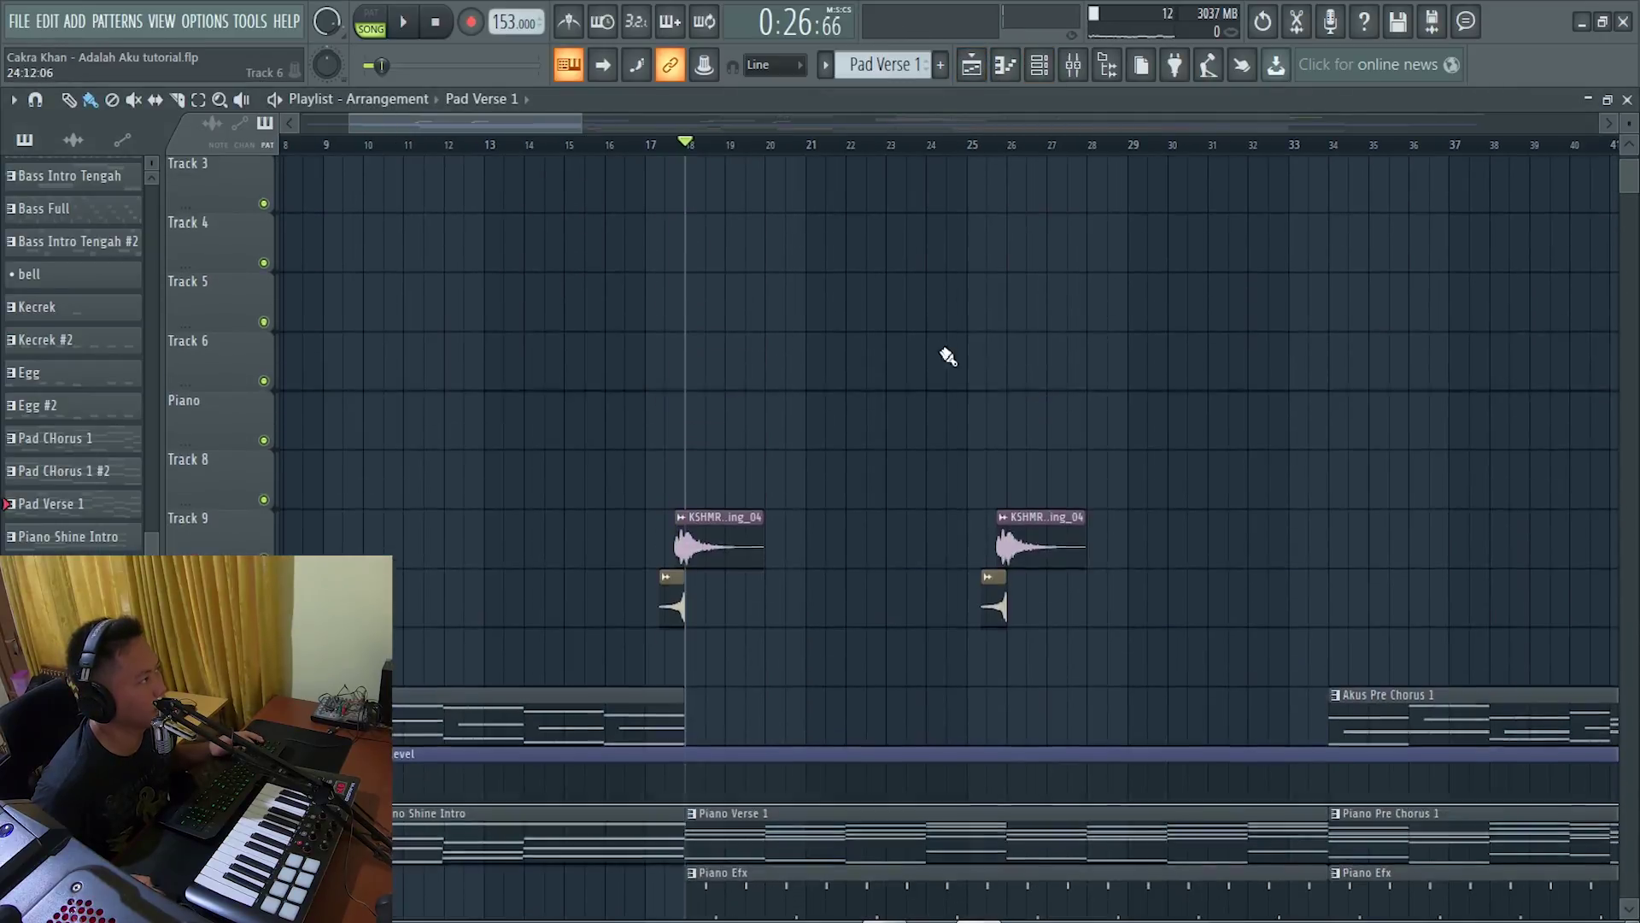
drag(689, 145, 1325, 318)
key(space)
scroll(1069, 446, down, 5)
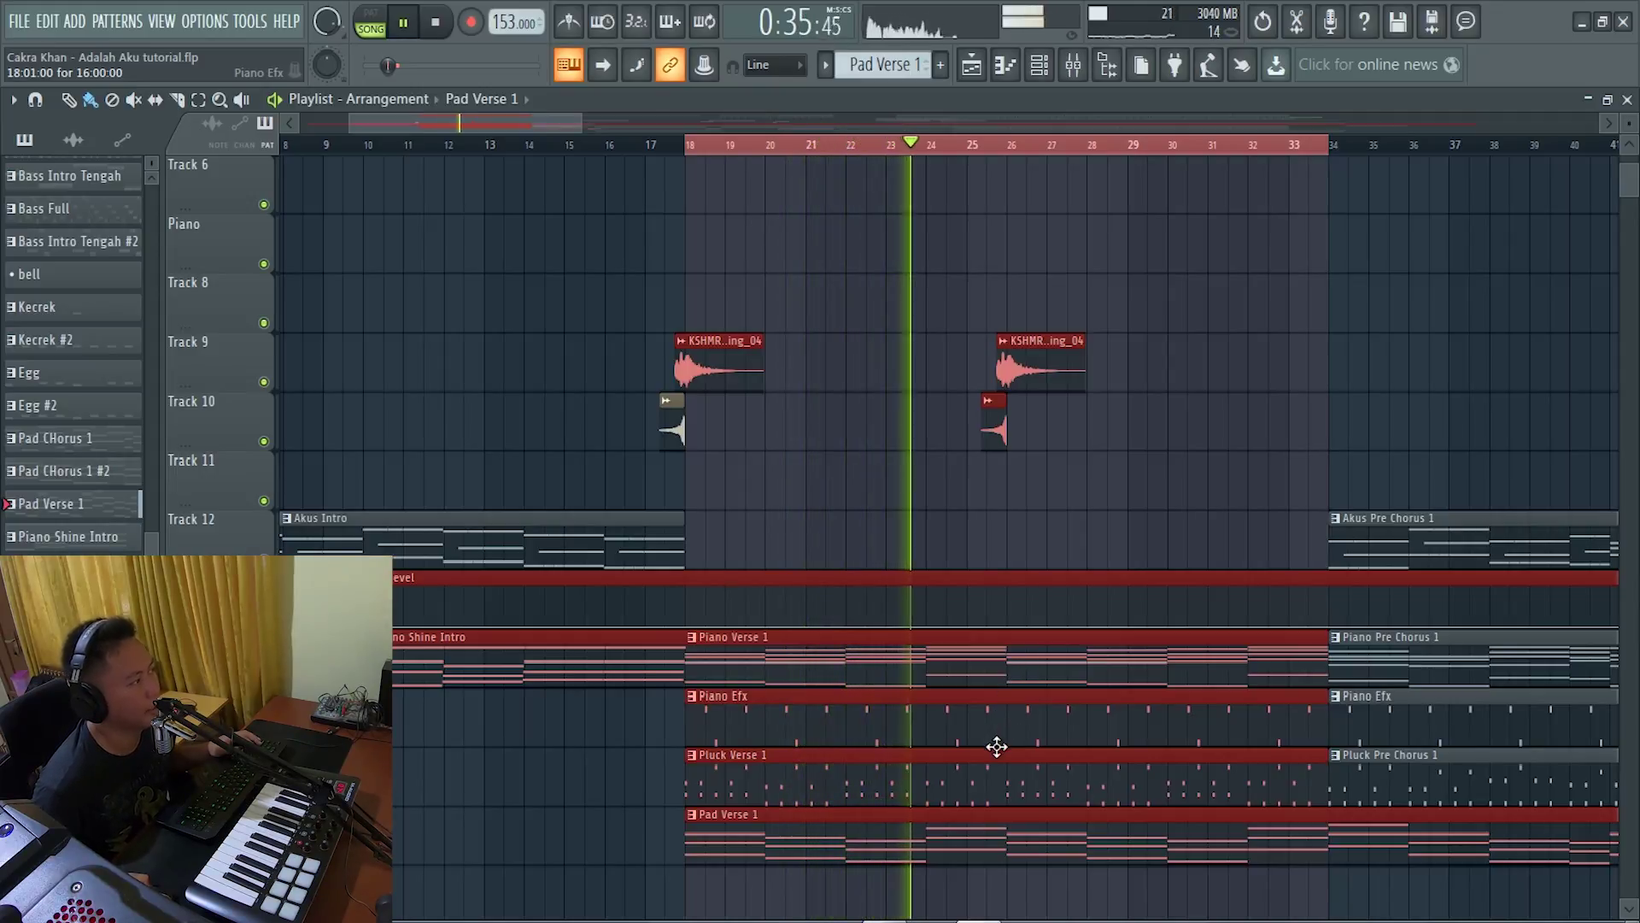
key(space)
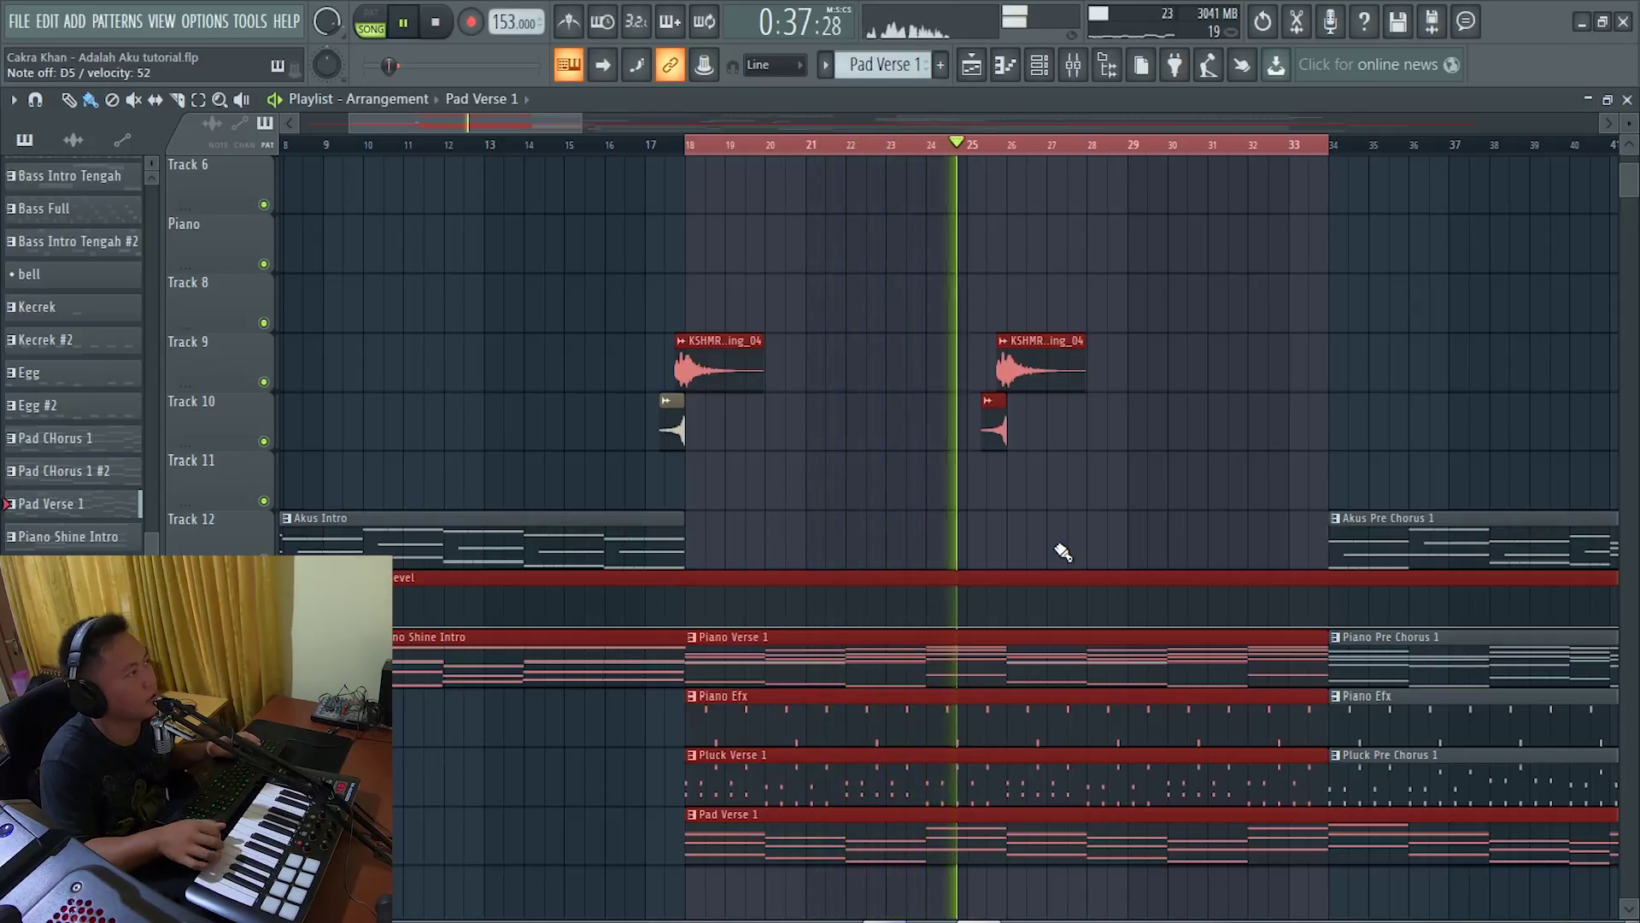
Clear the time selection and play the second half of verse 1 from about bar 25.
scroll(1012, 410, up, 5)
scroll(799, 362, down, 2)
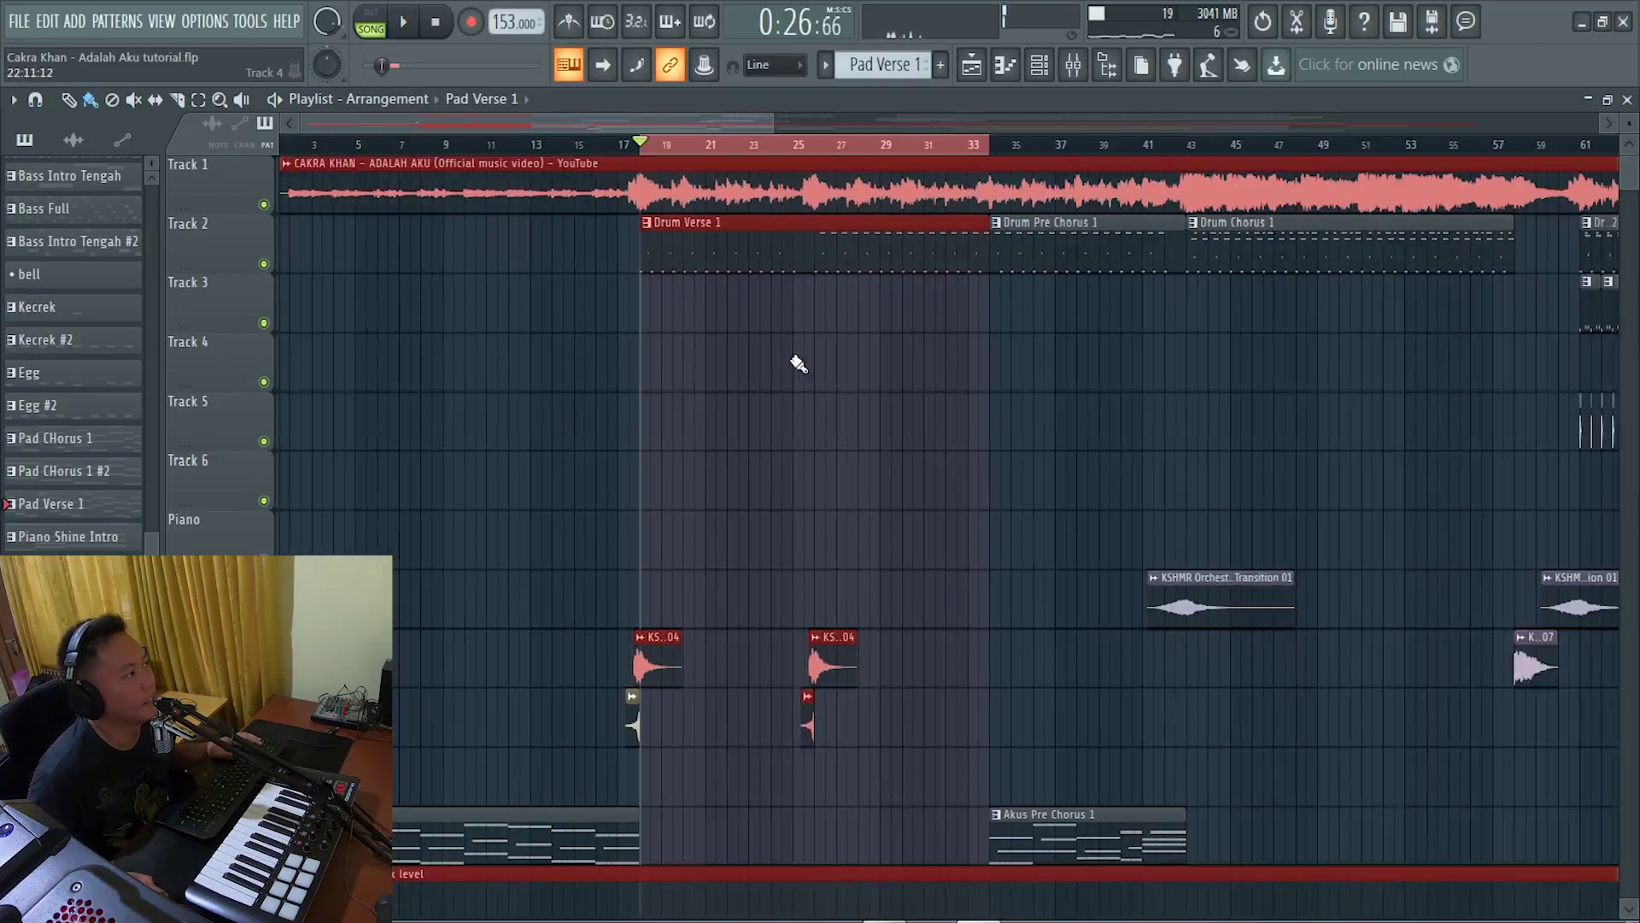
scroll(850, 407, down, 3)
scroll(793, 459, up, 3)
ctrl+click(724, 156)
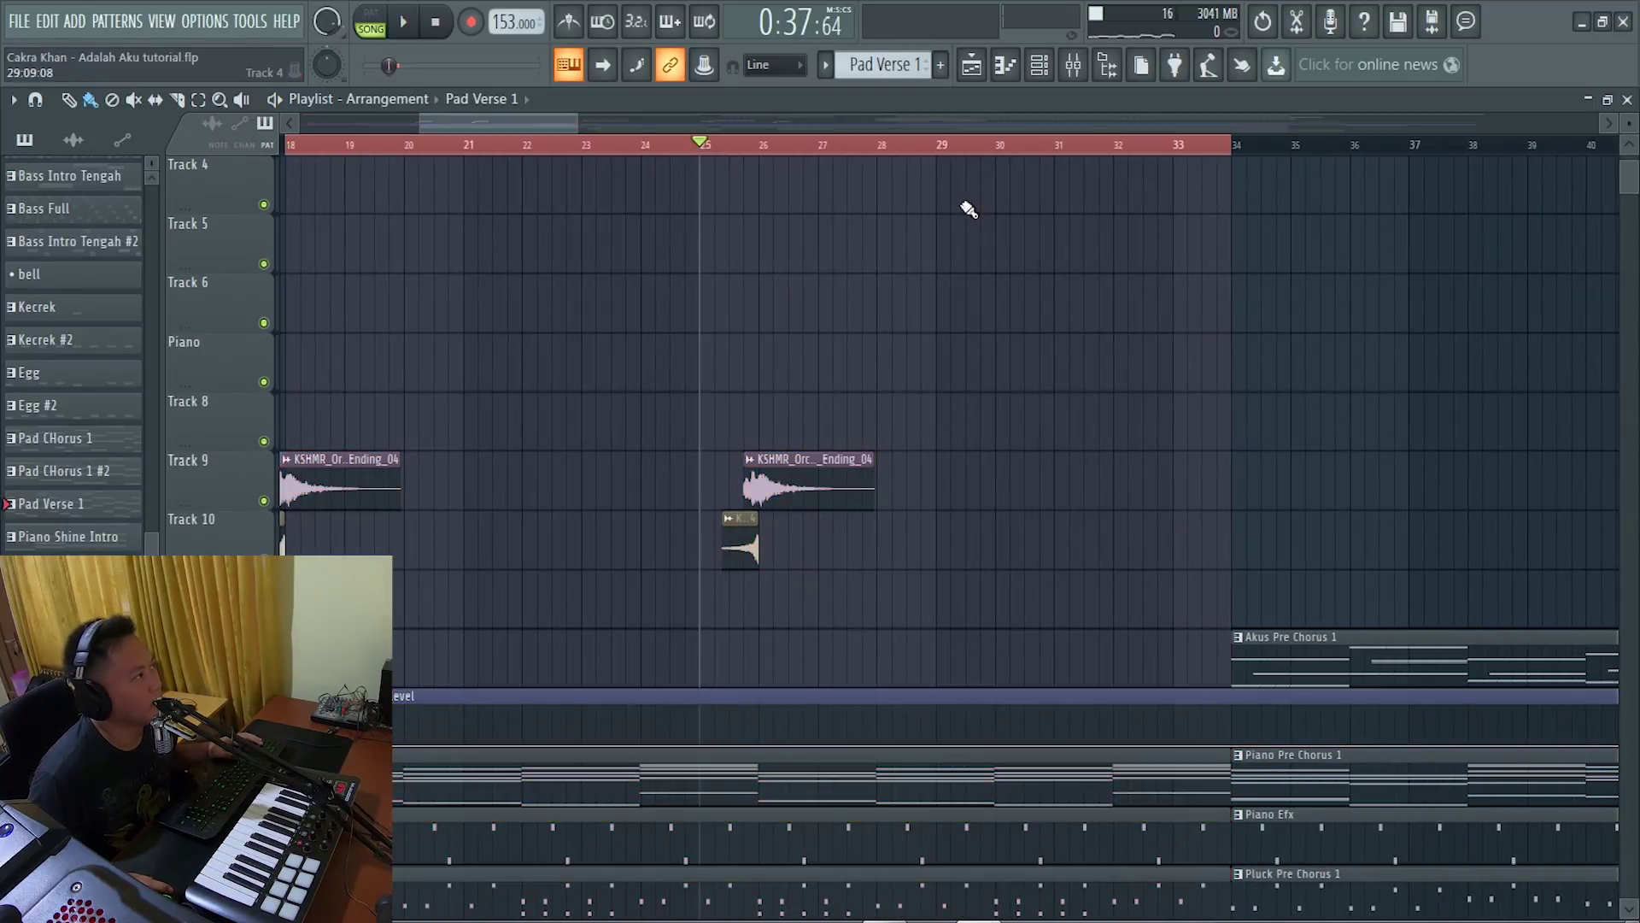
ctrl+click(808, 152)
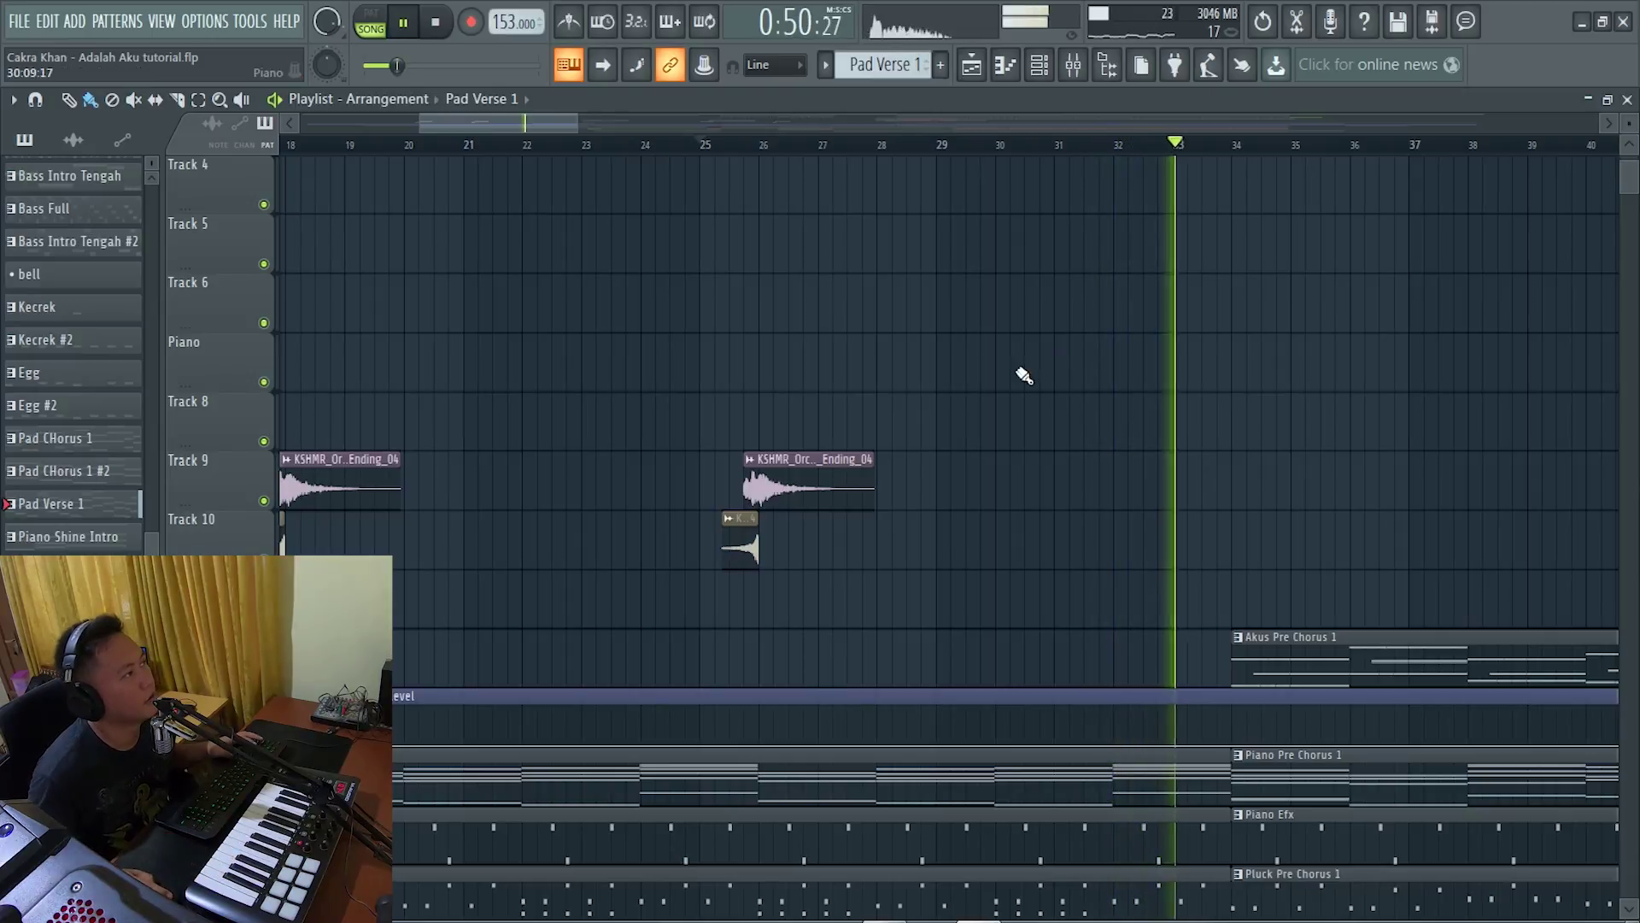
key(space)
Open the Drum Pre Chorus 1 pattern in the piano roll, play it while viewing its shaker notes, and return to the playlist.
scroll(1129, 494, down, 5)
scroll(989, 538, up, 4)
scroll(966, 504, up, 3)
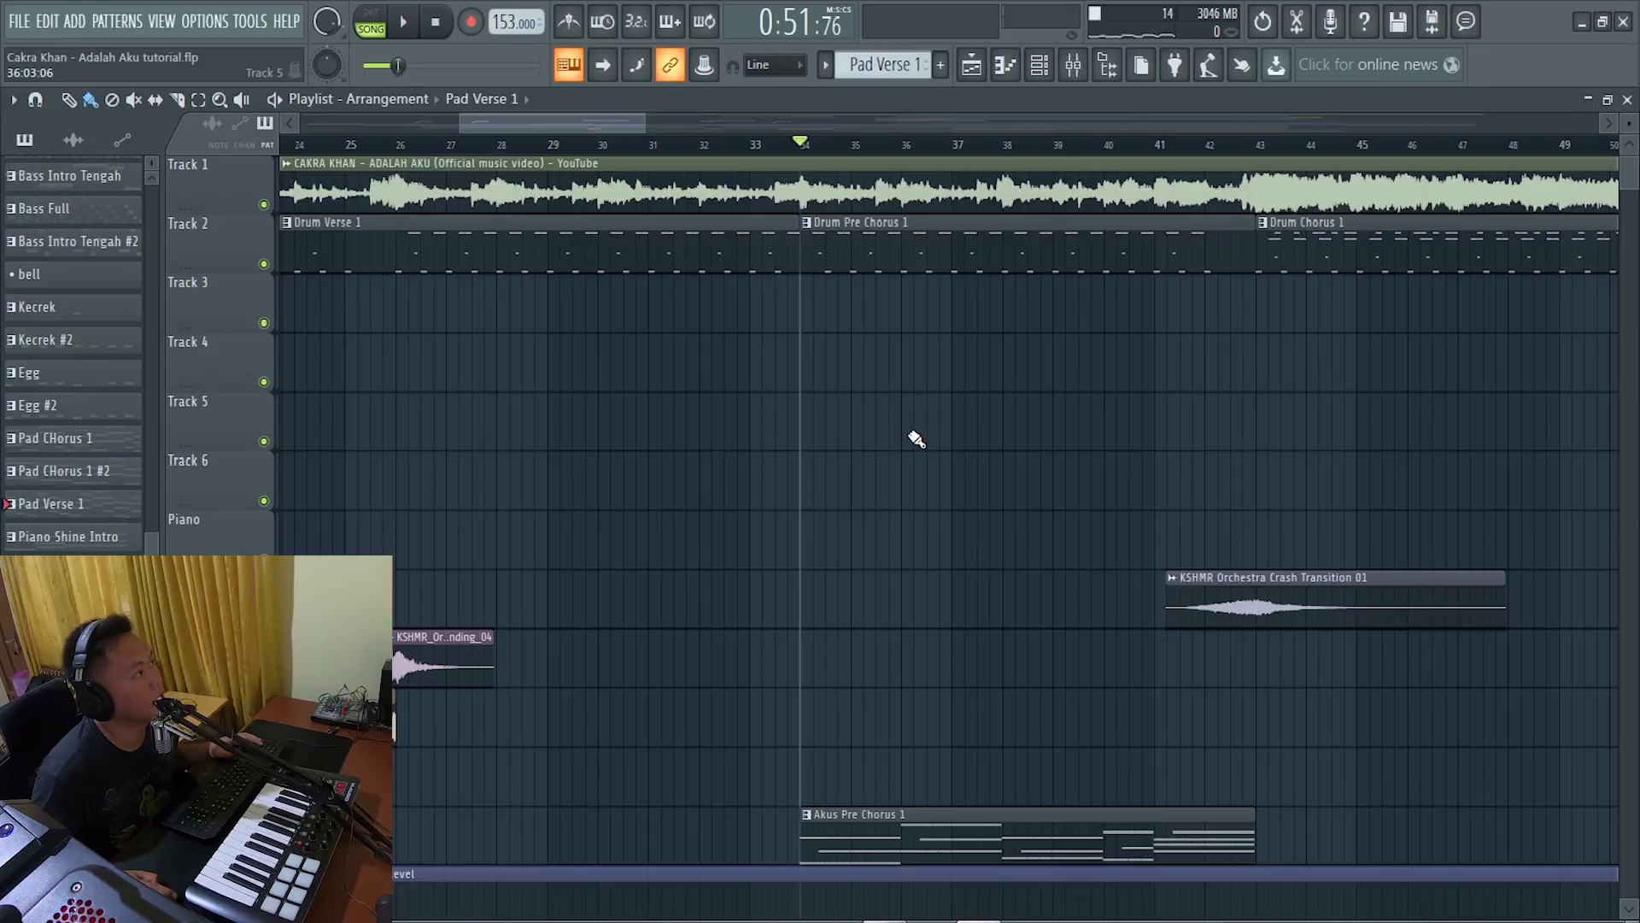
double_click(871, 243)
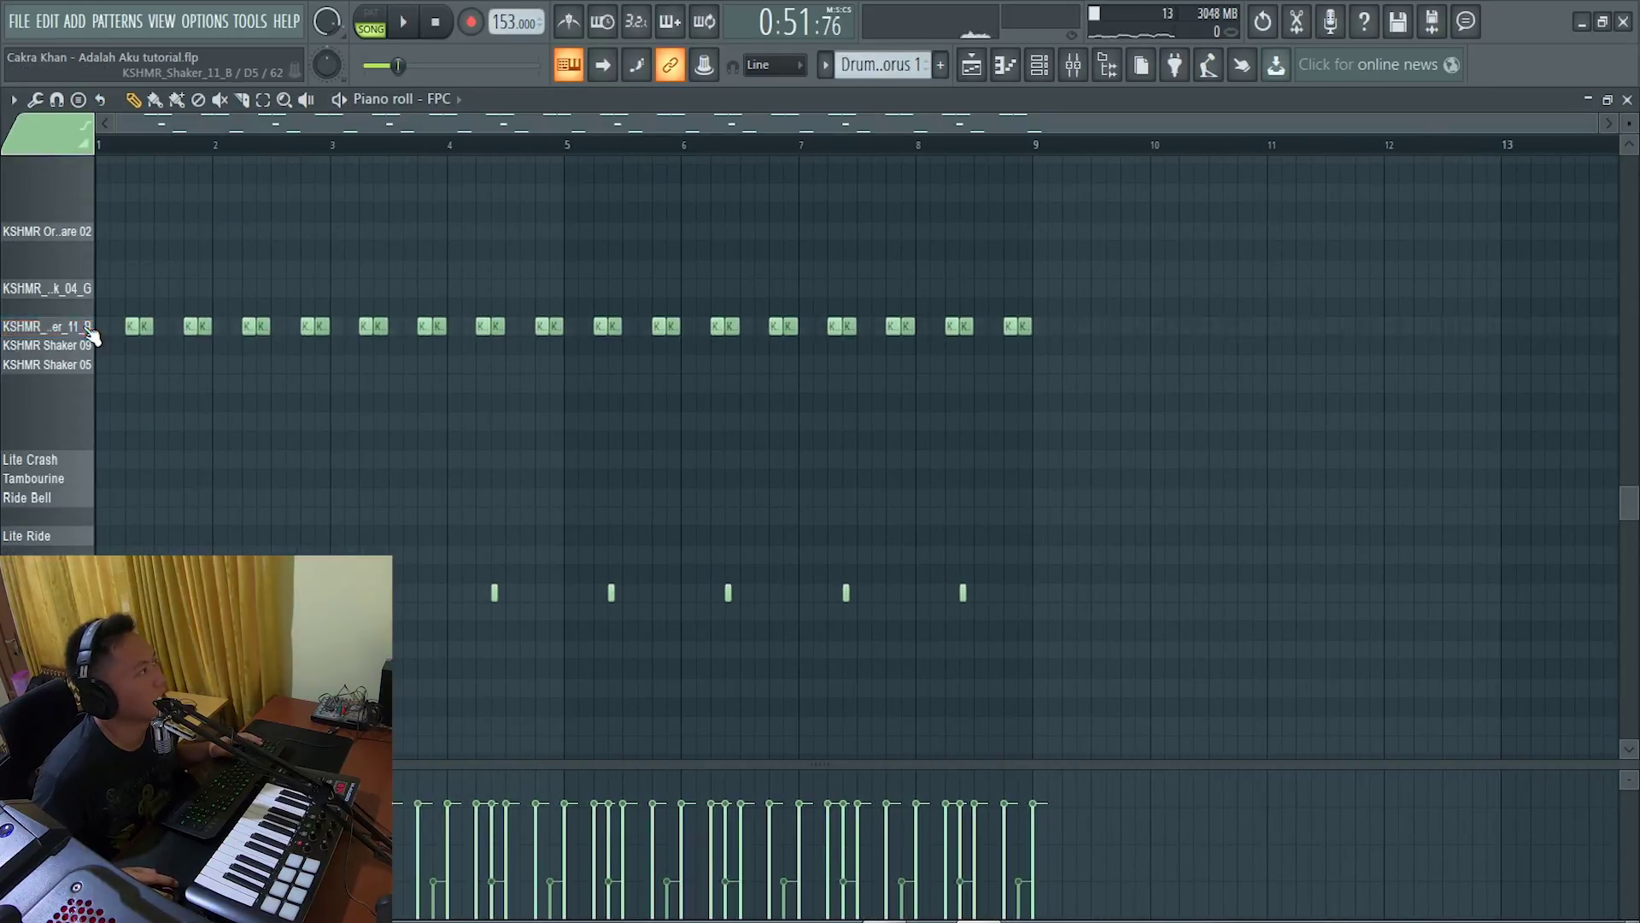
key(space)
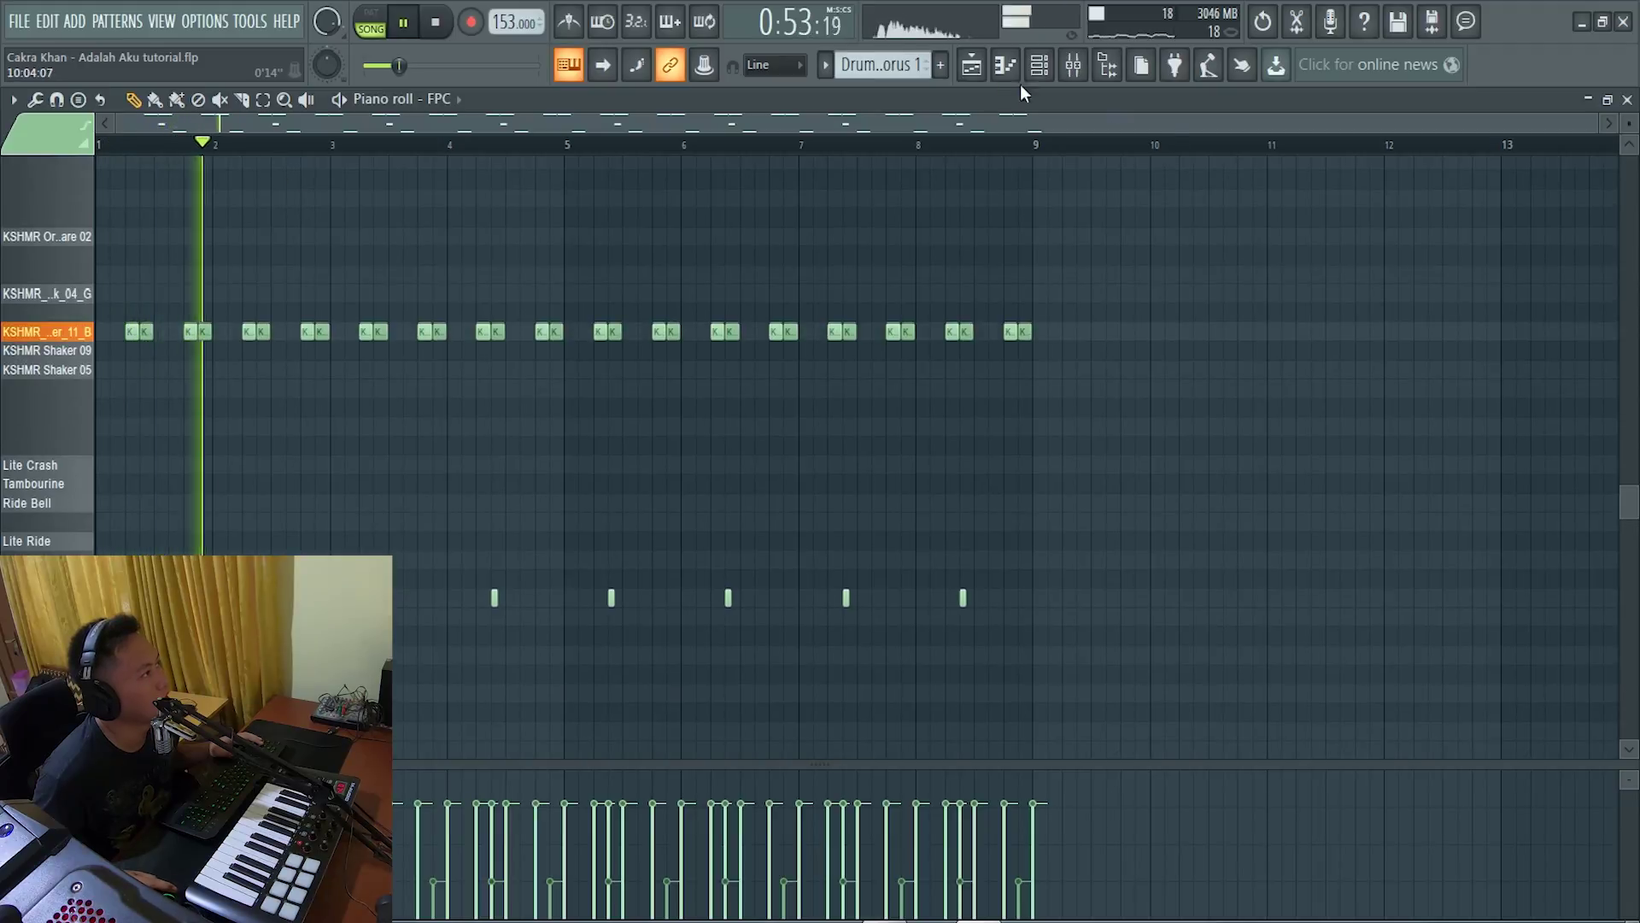
click(971, 65)
key(space)
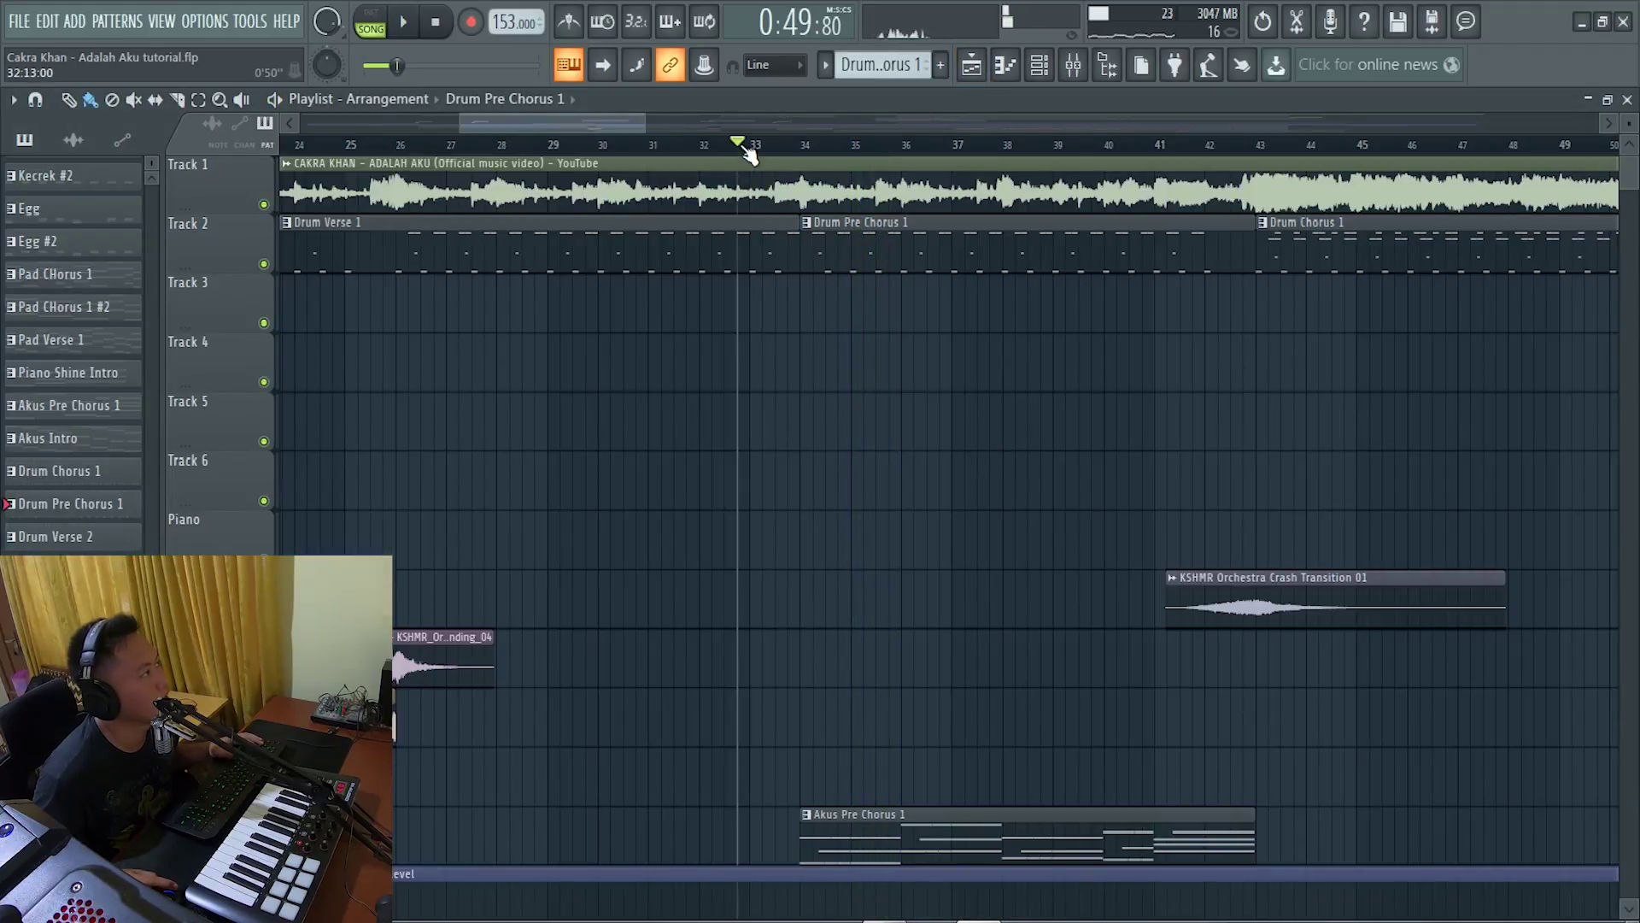
Play the arrangement from about bar 32 through the transition from verse 1 into the pre-chorus.
key(space)
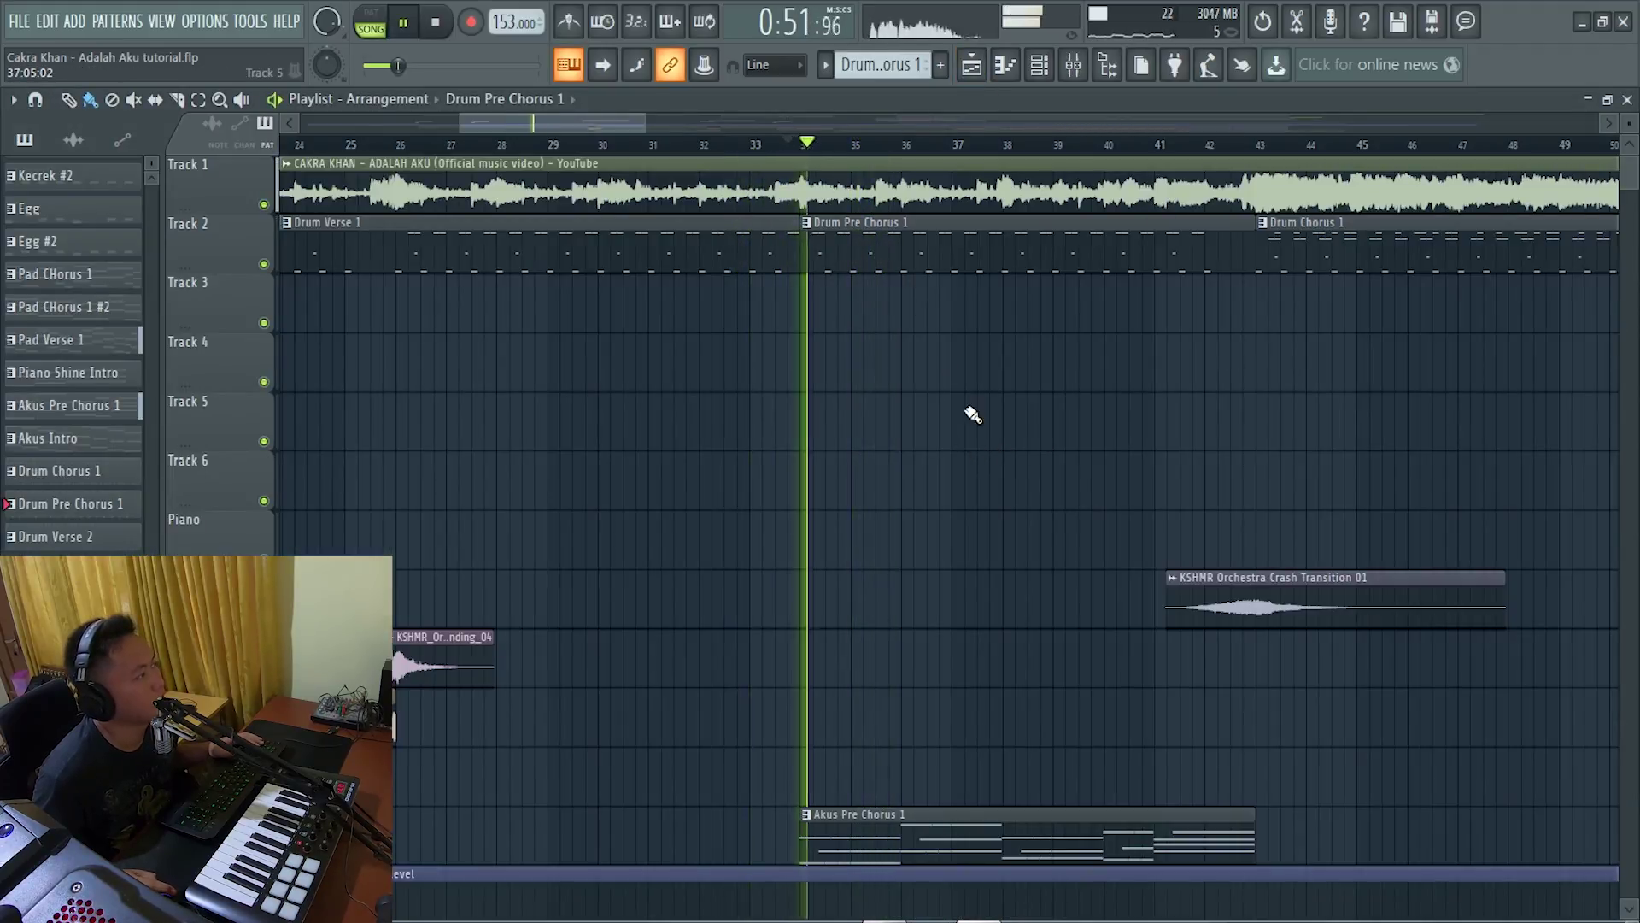
scroll(965, 453, down, 4)
key(space)
Reopen Drum Pre Chorus 1 in the piano roll, examine the KSHMR shaker rows, and return to the playlist.
scroll(909, 255, up, 4)
double_click(895, 253)
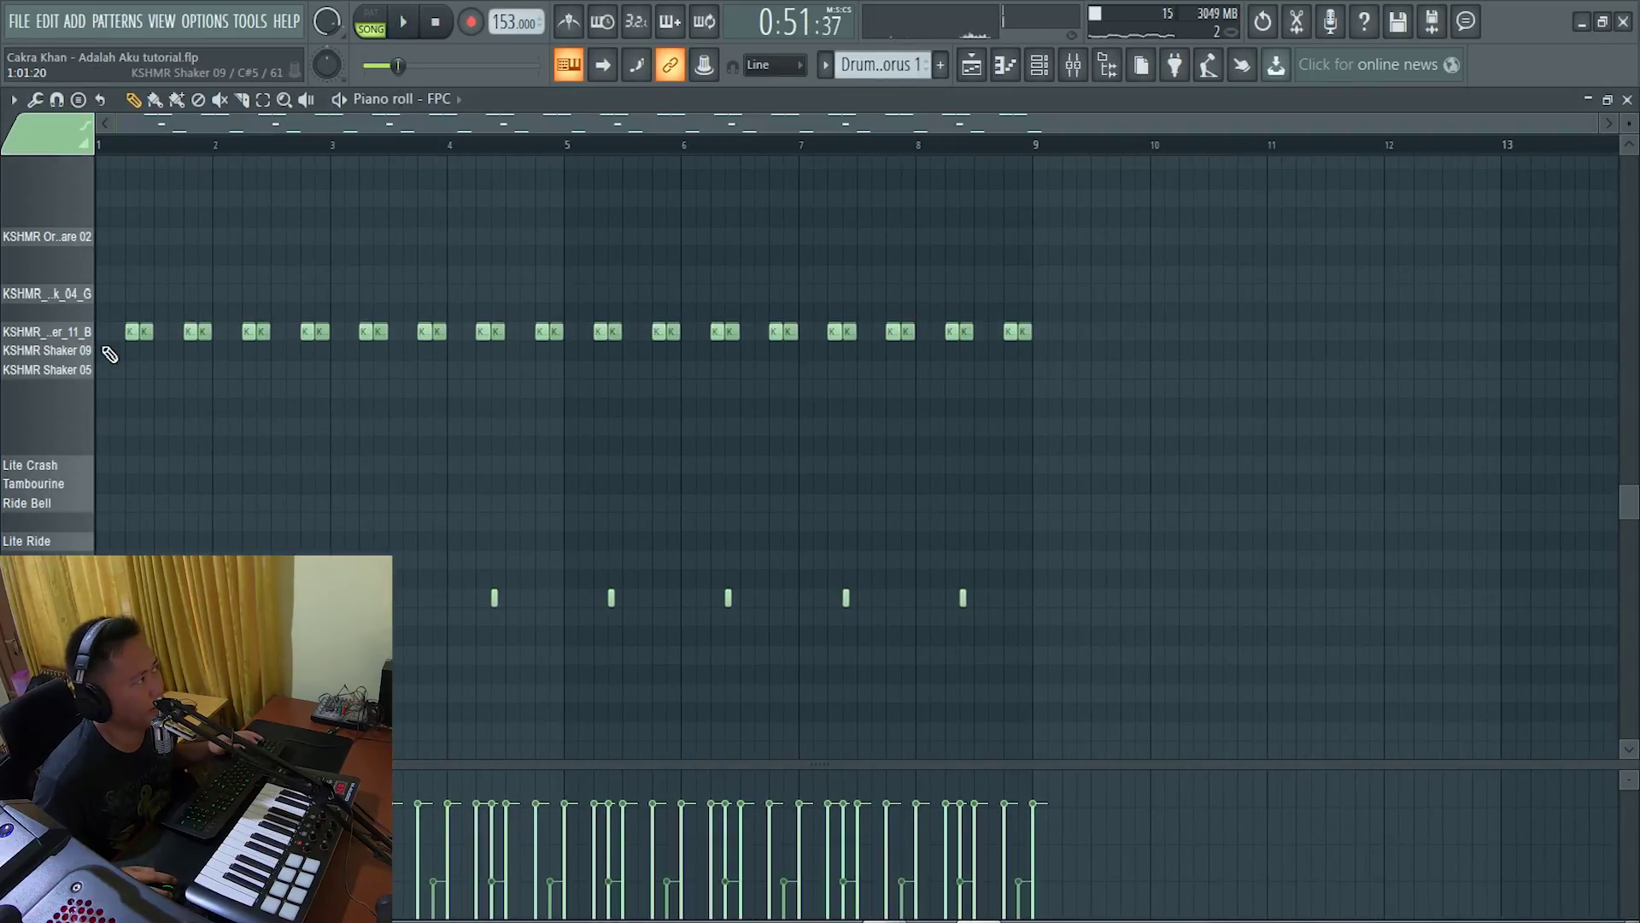
key(space)
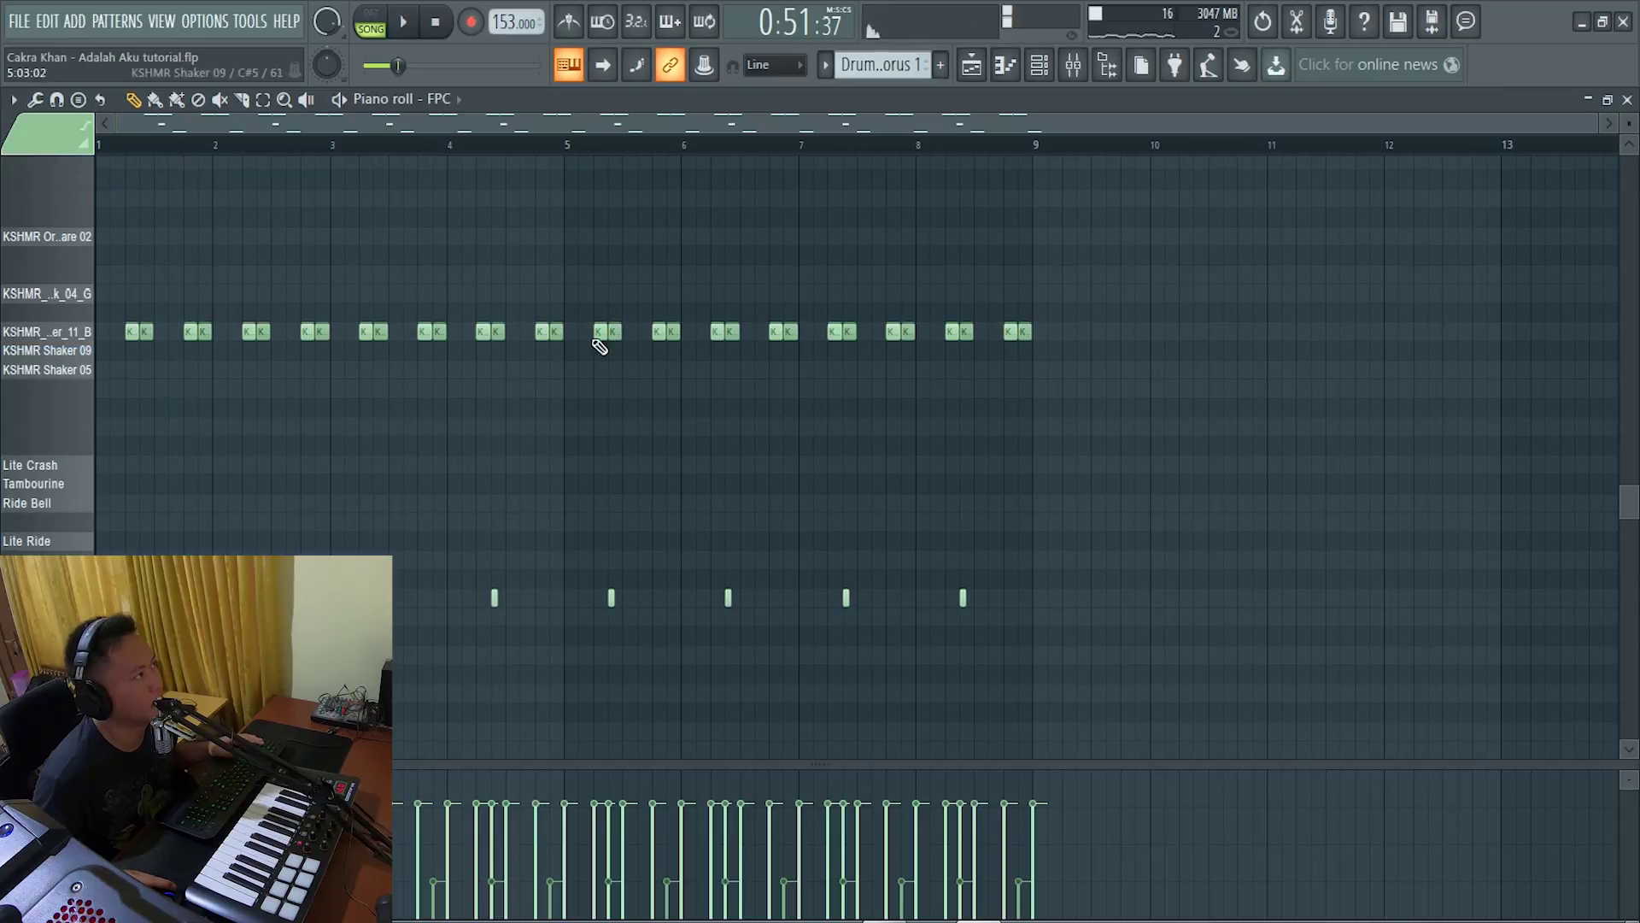
click(971, 68)
Open the Akus Pre Chorus 1 pattern in the piano roll, examine its guitar notes across the pattern, and return to the playlist.
scroll(934, 542, down, 2)
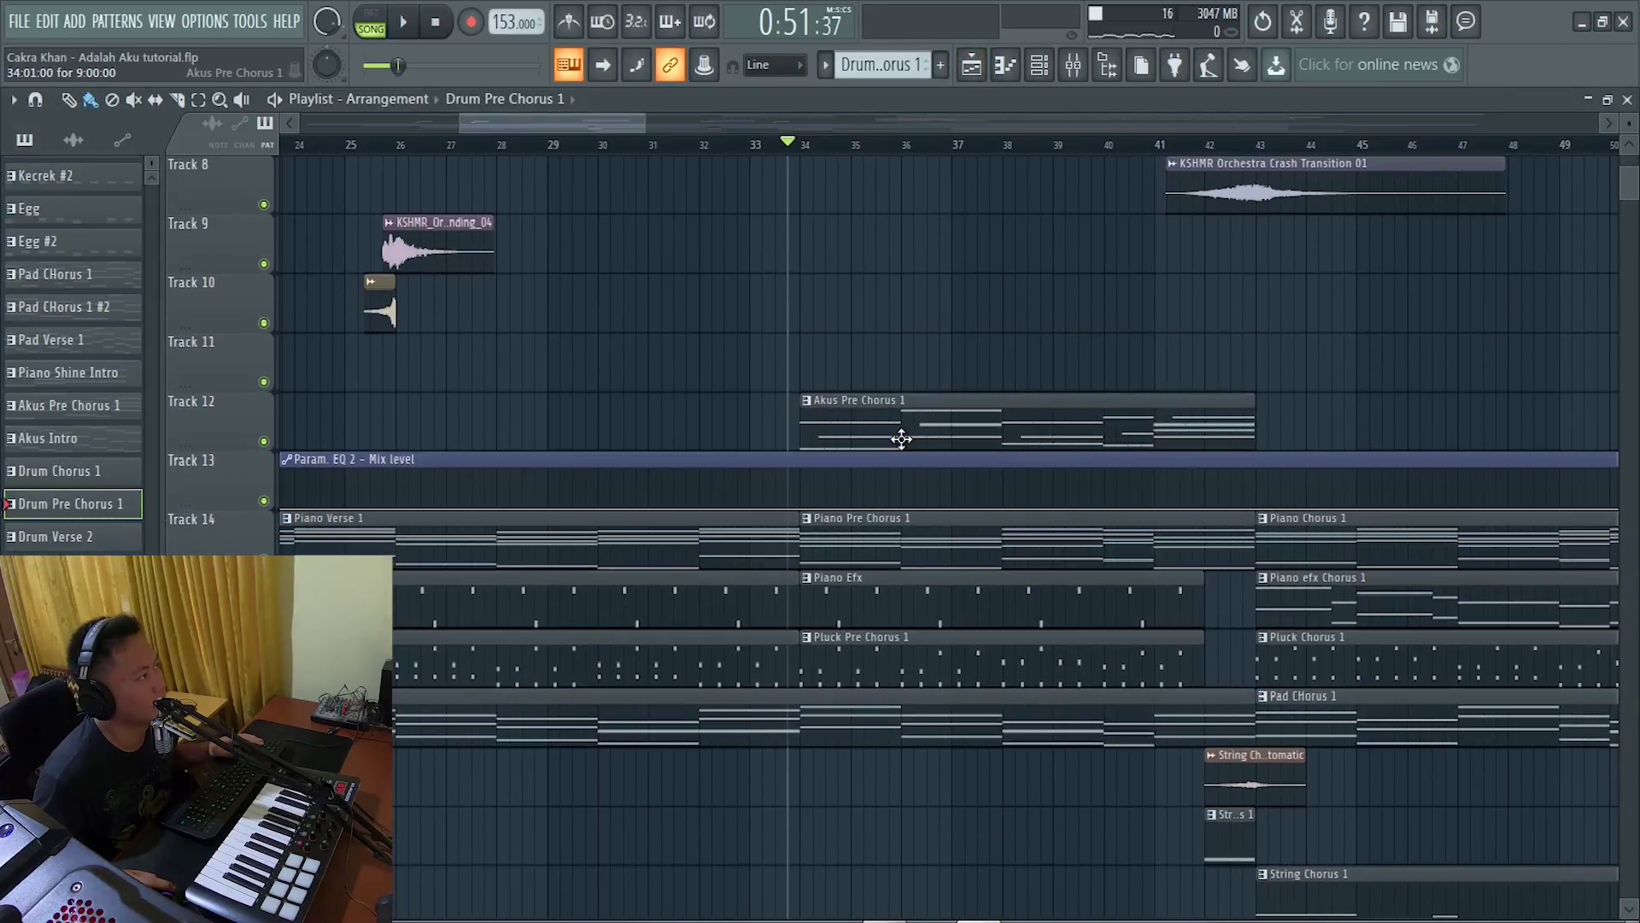
double_click(995, 425)
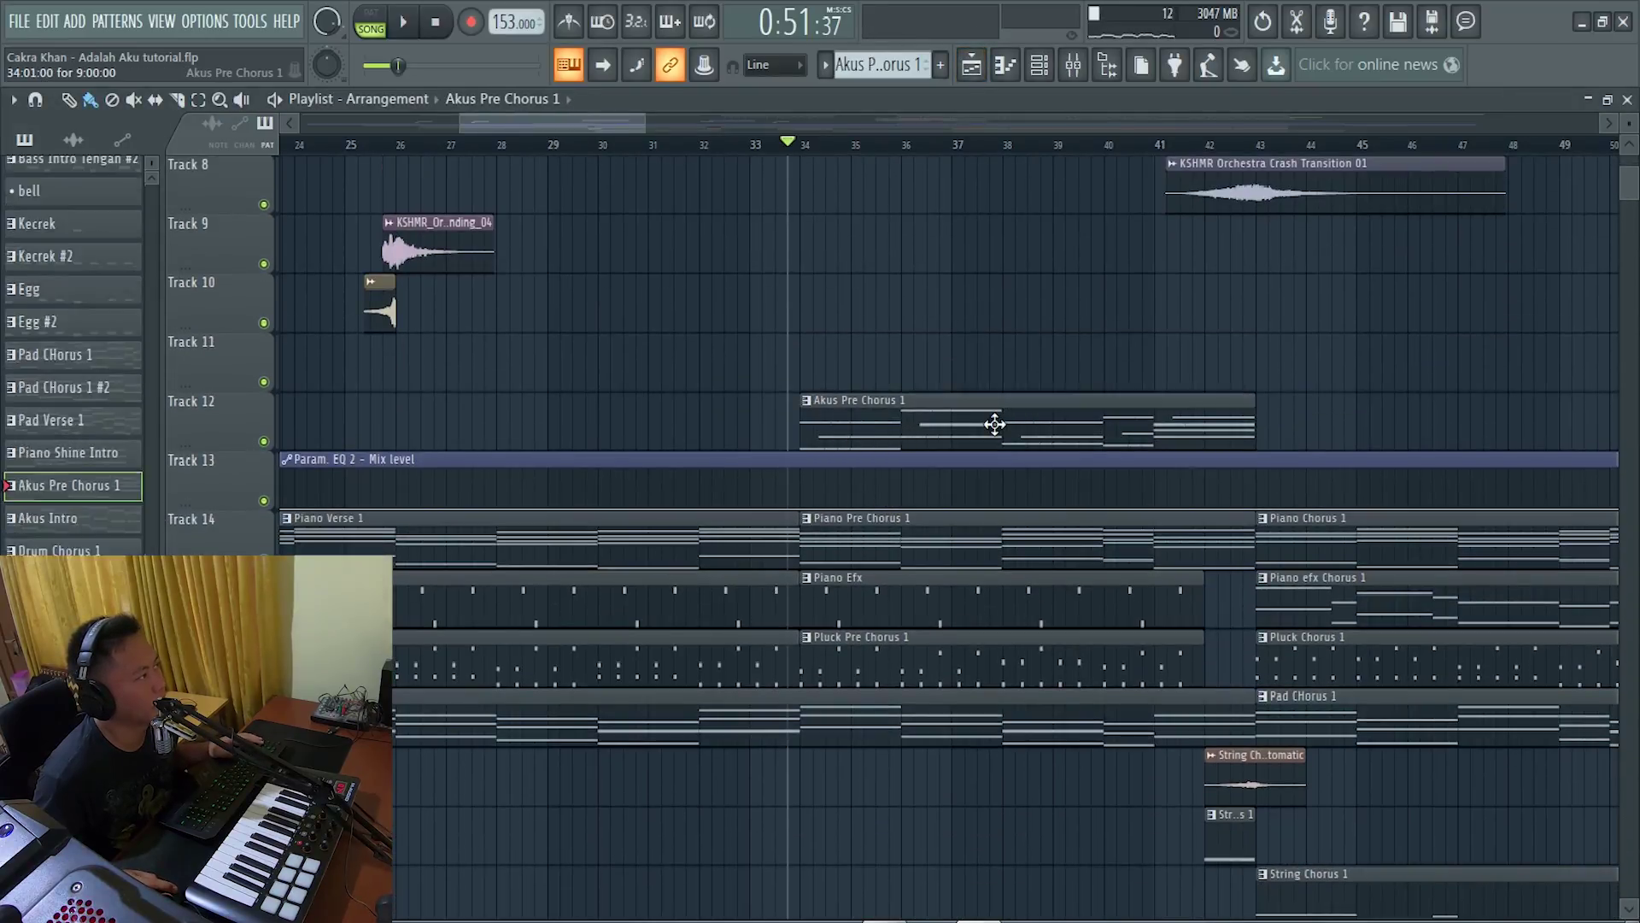
scroll(100, 464, down, 3)
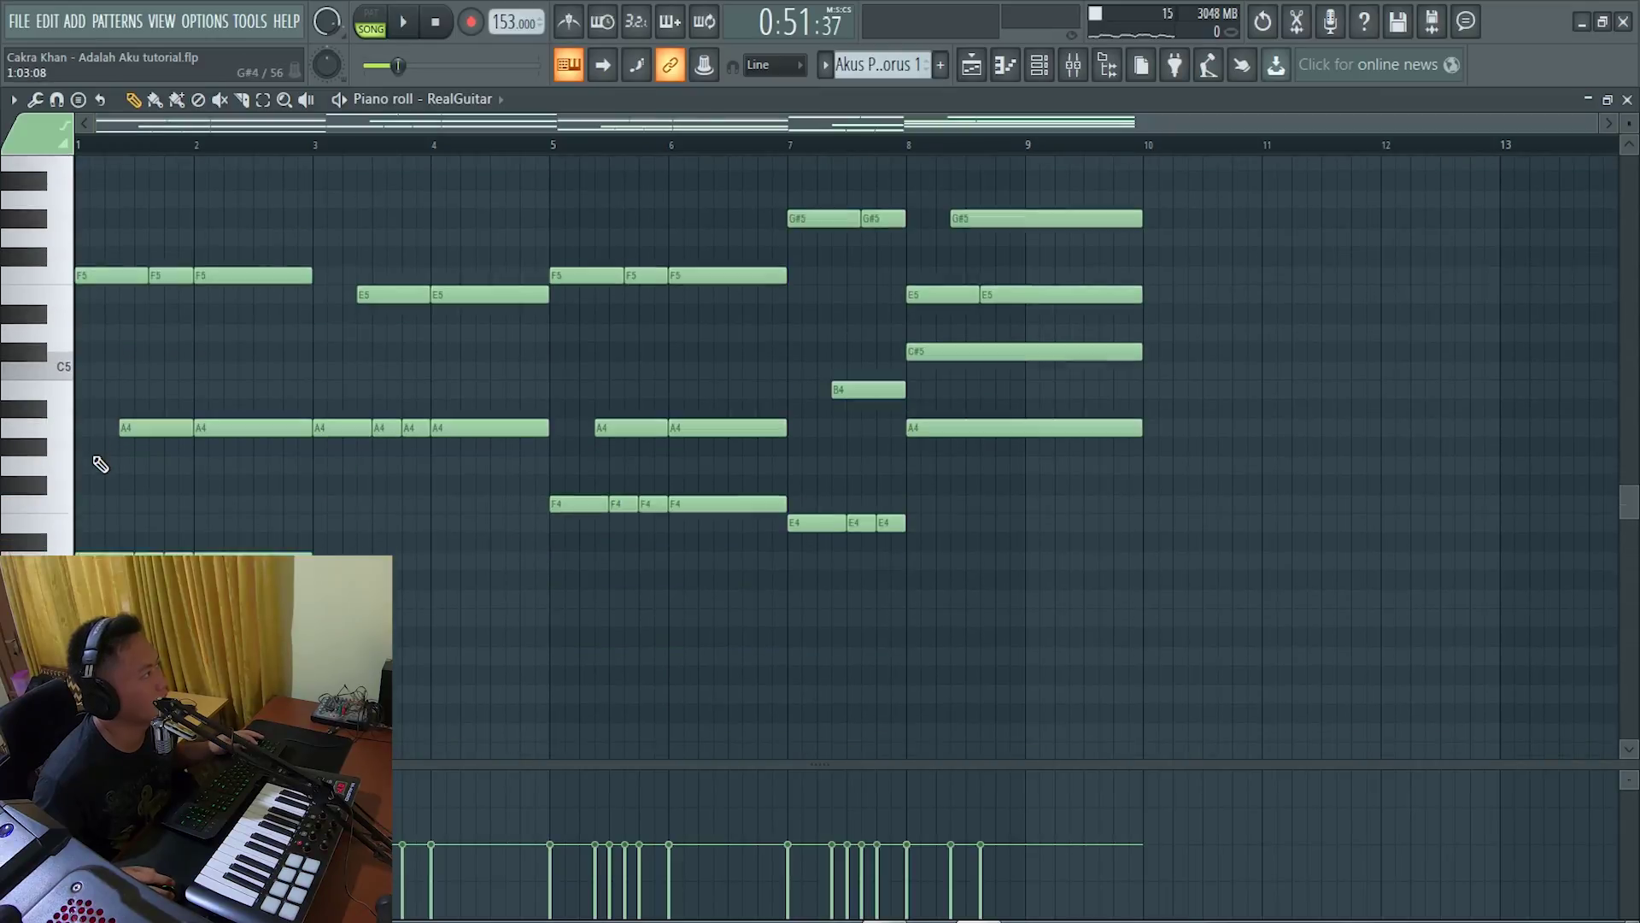
drag(99, 463, 946, 706)
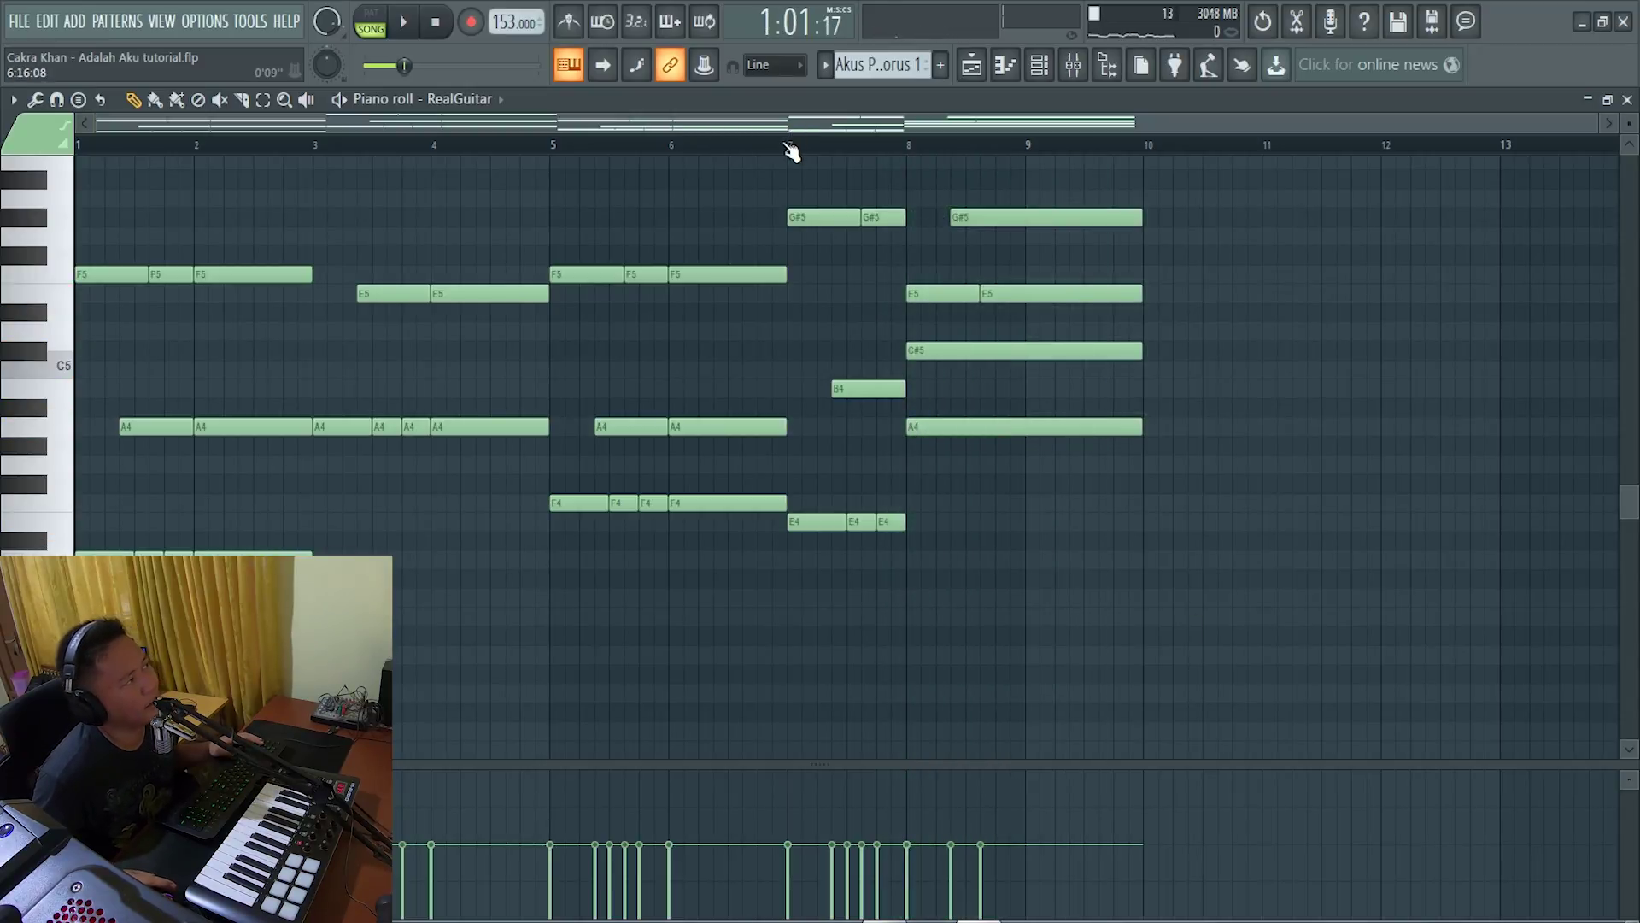
scroll(783, 381, up, 3)
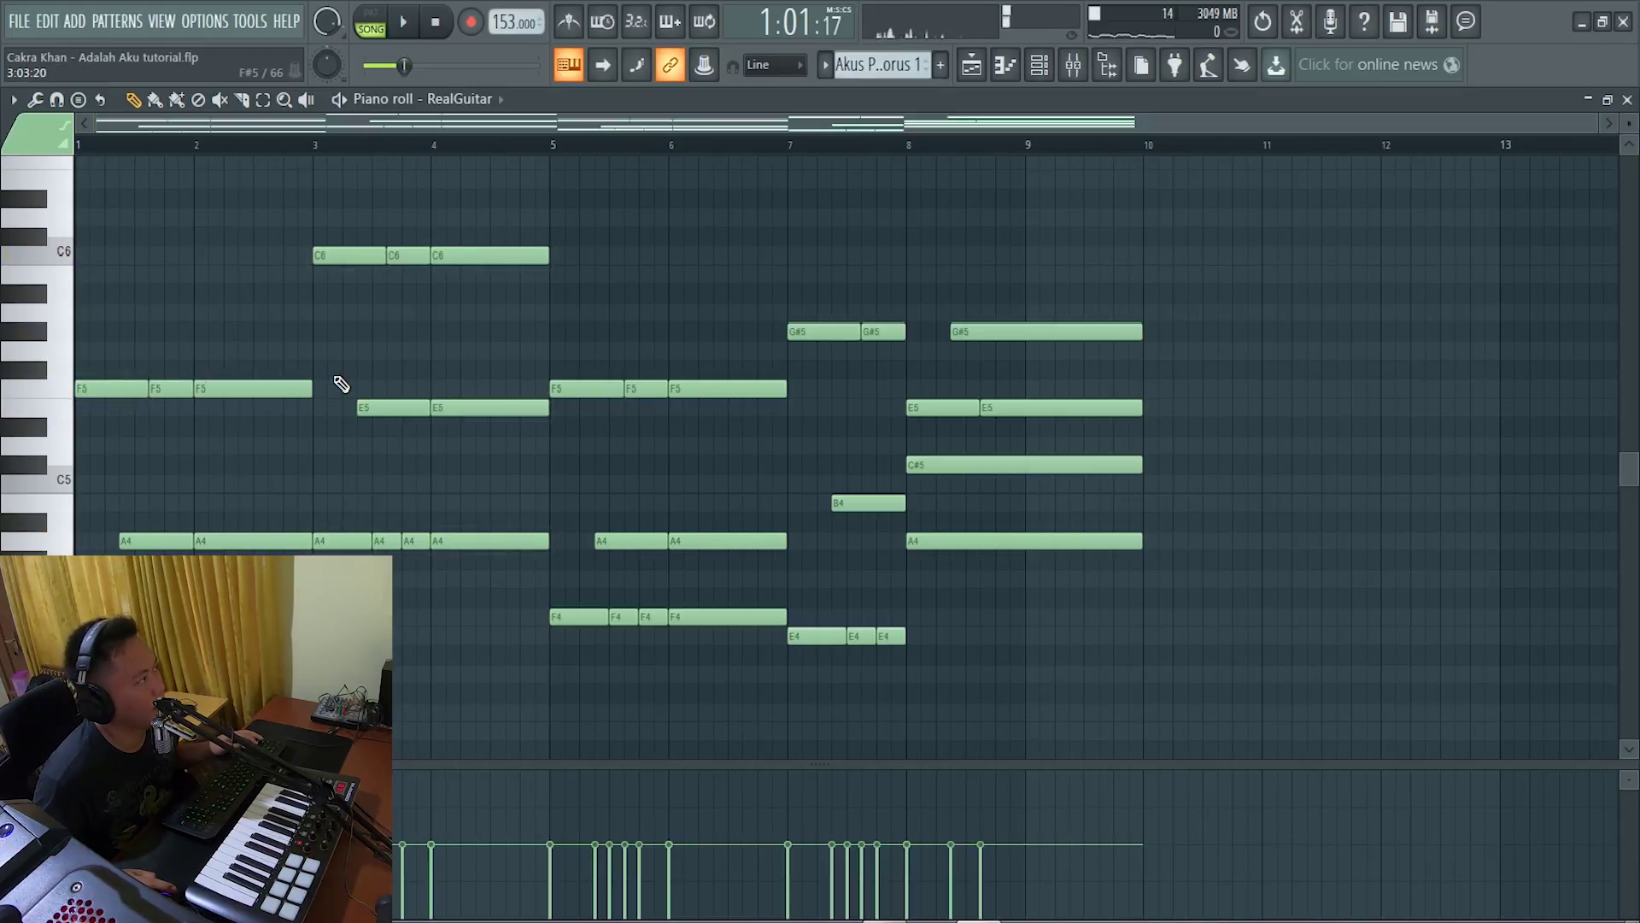
drag(340, 384, 1013, 439)
click(971, 65)
Look over the playlist tracks around the pre-chorus, from the drum patterns down to the piano, pluck and pad clips.
scroll(888, 567, down, 4)
scroll(1110, 519, up, 4)
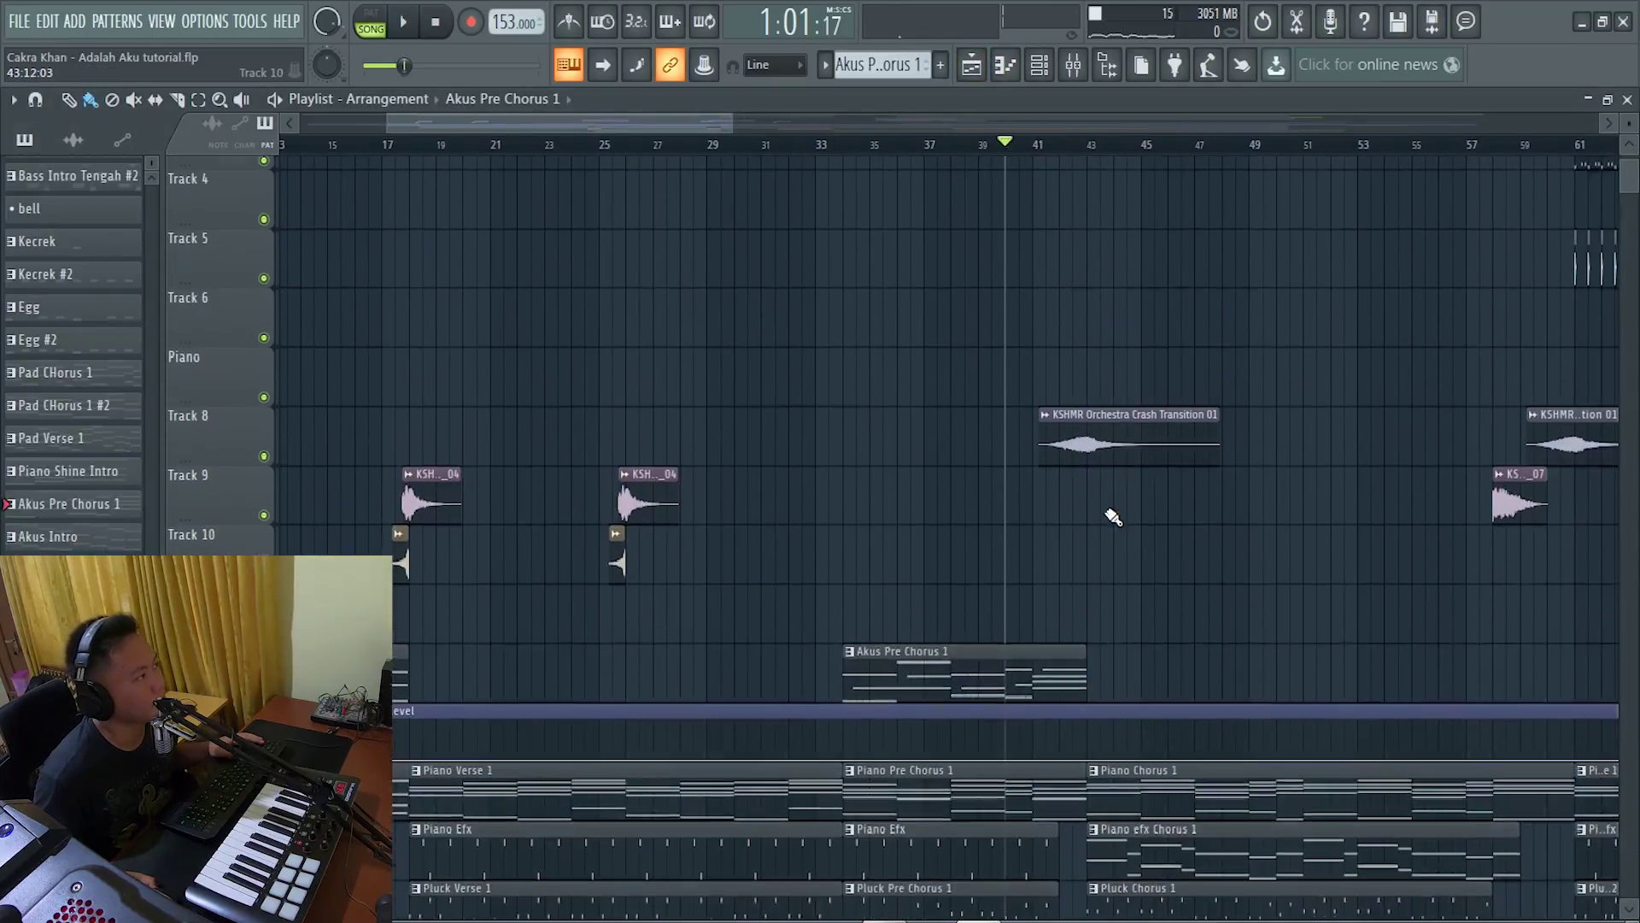
scroll(983, 461, down, 1)
scroll(938, 370, up, 4)
scroll(926, 341, down, 4)
scroll(897, 457, up, 4)
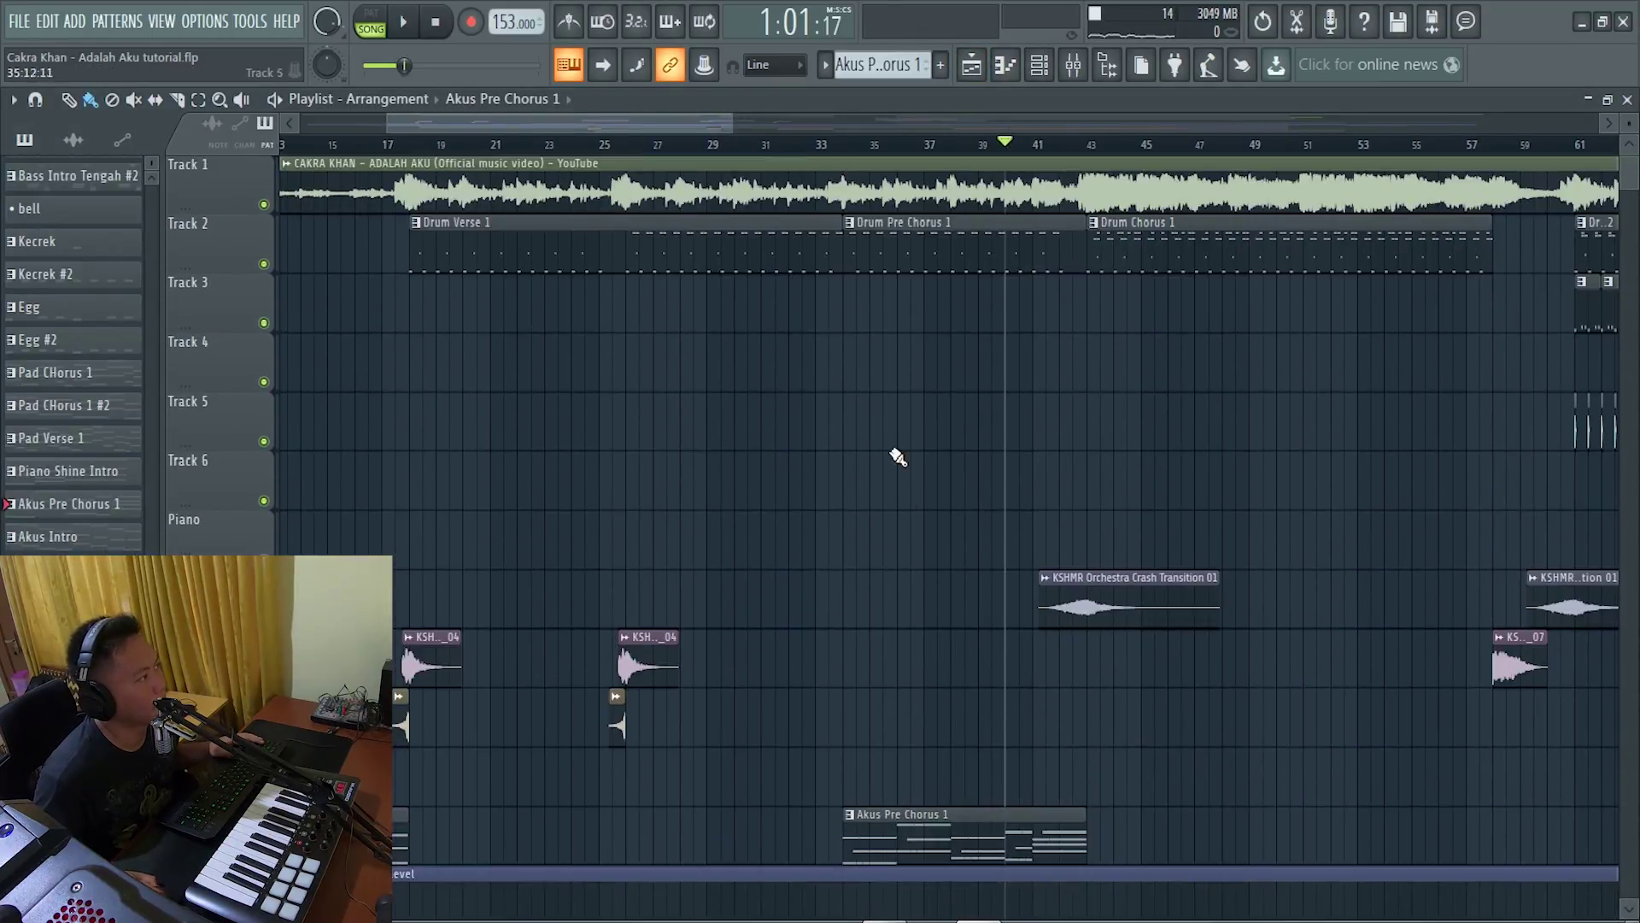
scroll(897, 457, down, 4)
scroll(905, 427, up, 3)
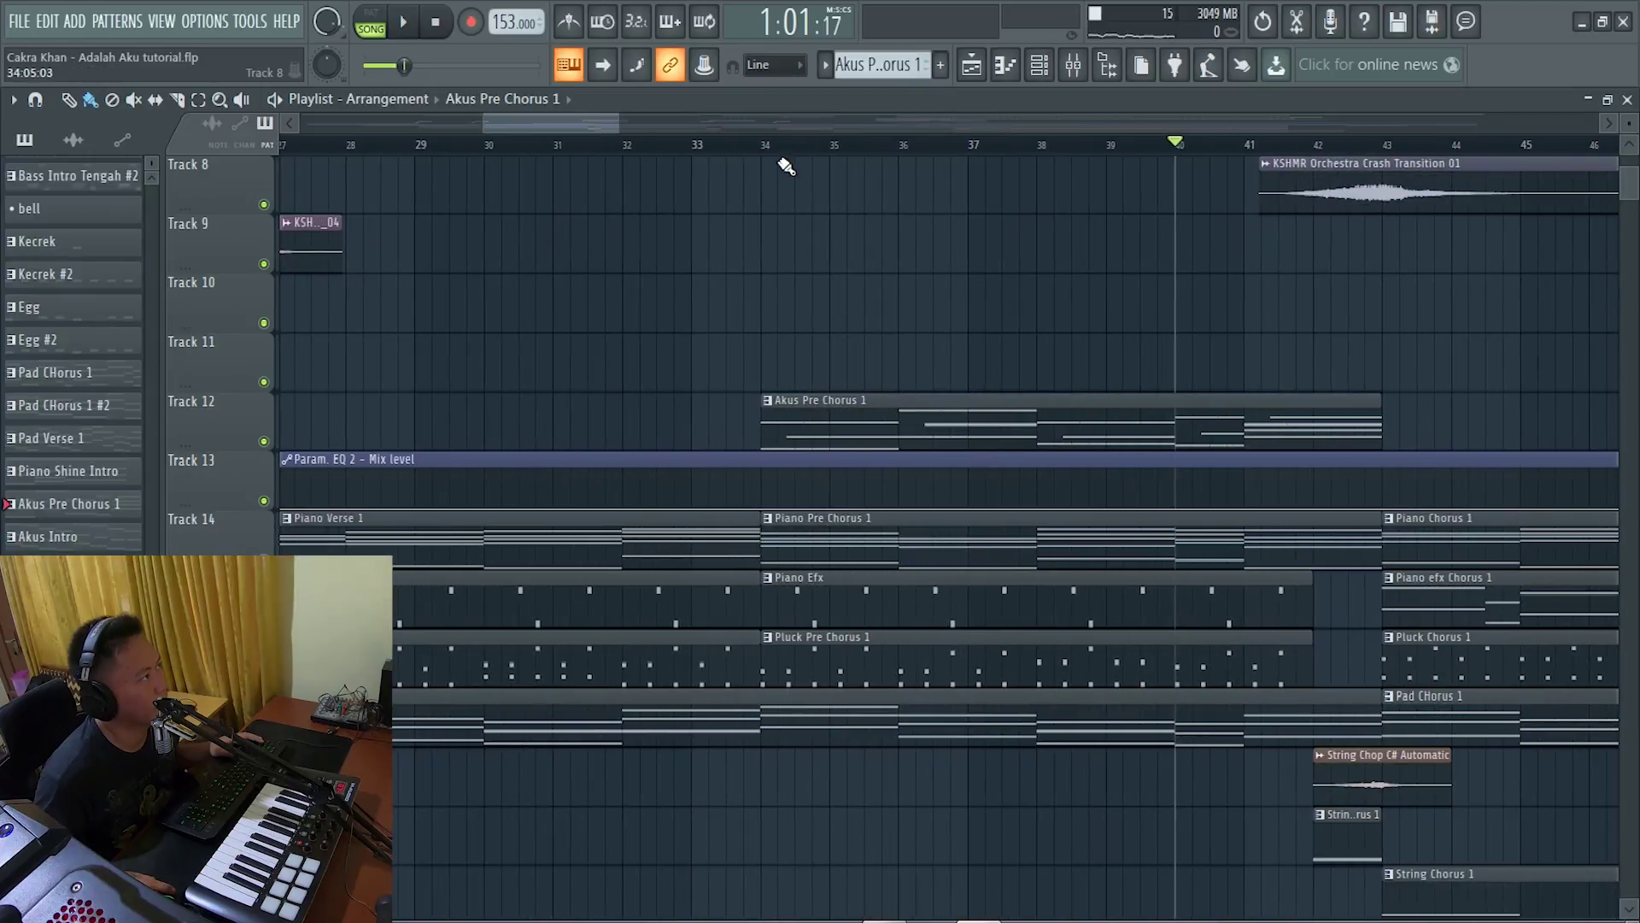
Open the Piano Pre Chorus 1 pattern in the piano roll, examine its chords from low to high notes, and return to the playlist.
double_click(884, 548)
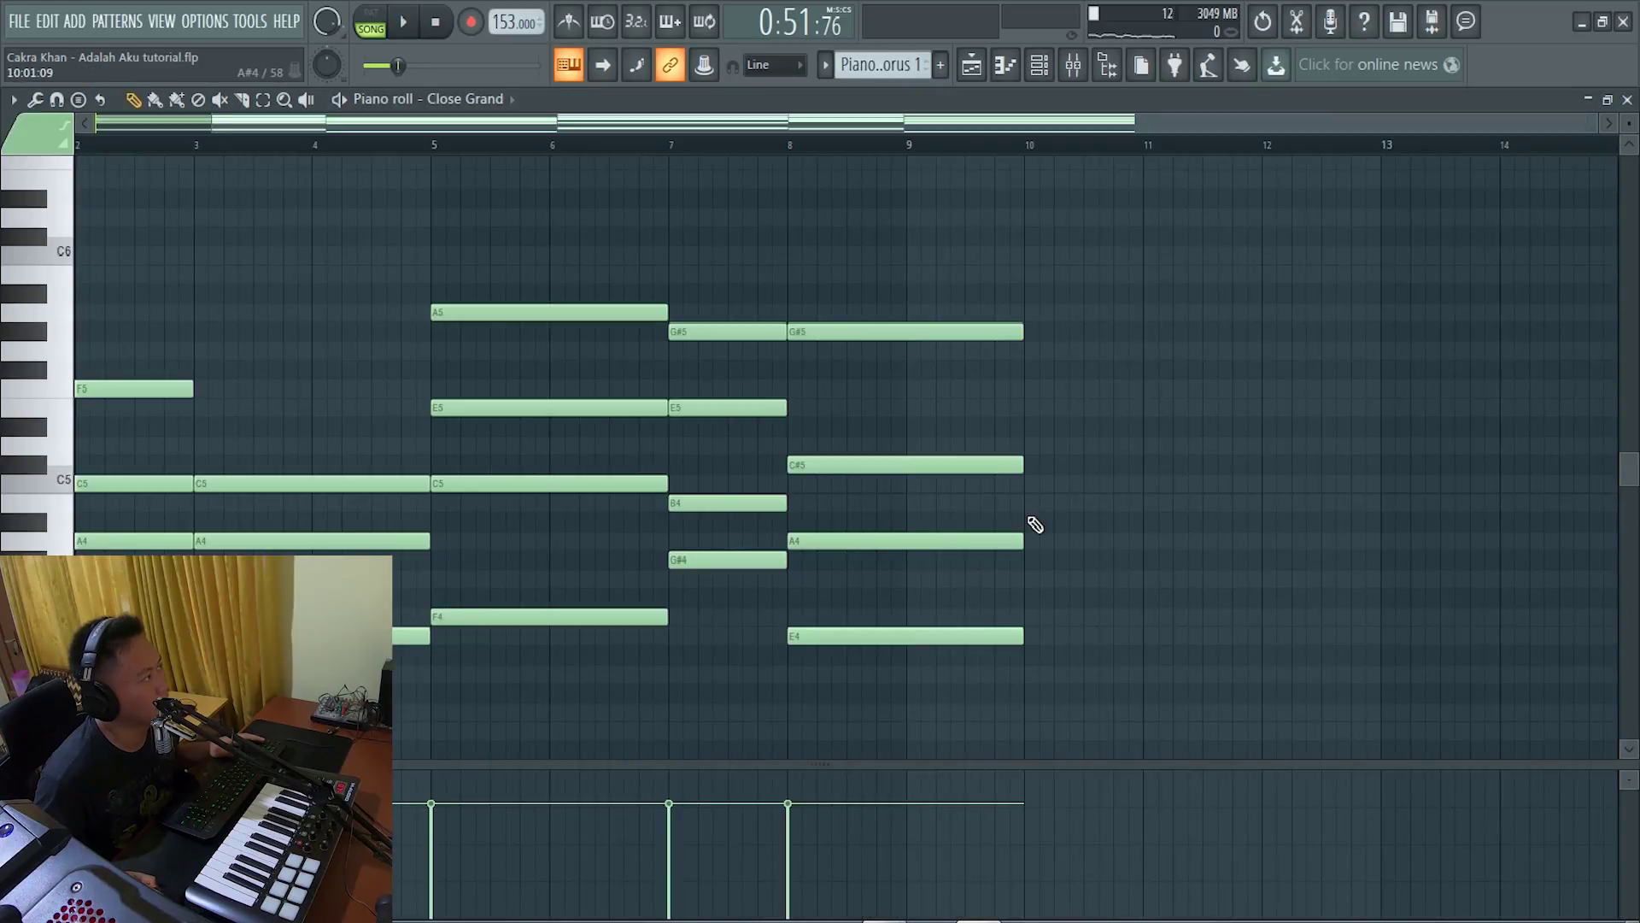
scroll(939, 523, down, 6)
scroll(838, 516, up, 7)
scroll(146, 508, down, 3)
alt+right_click(144, 504)
drag(144, 504, 948, 584)
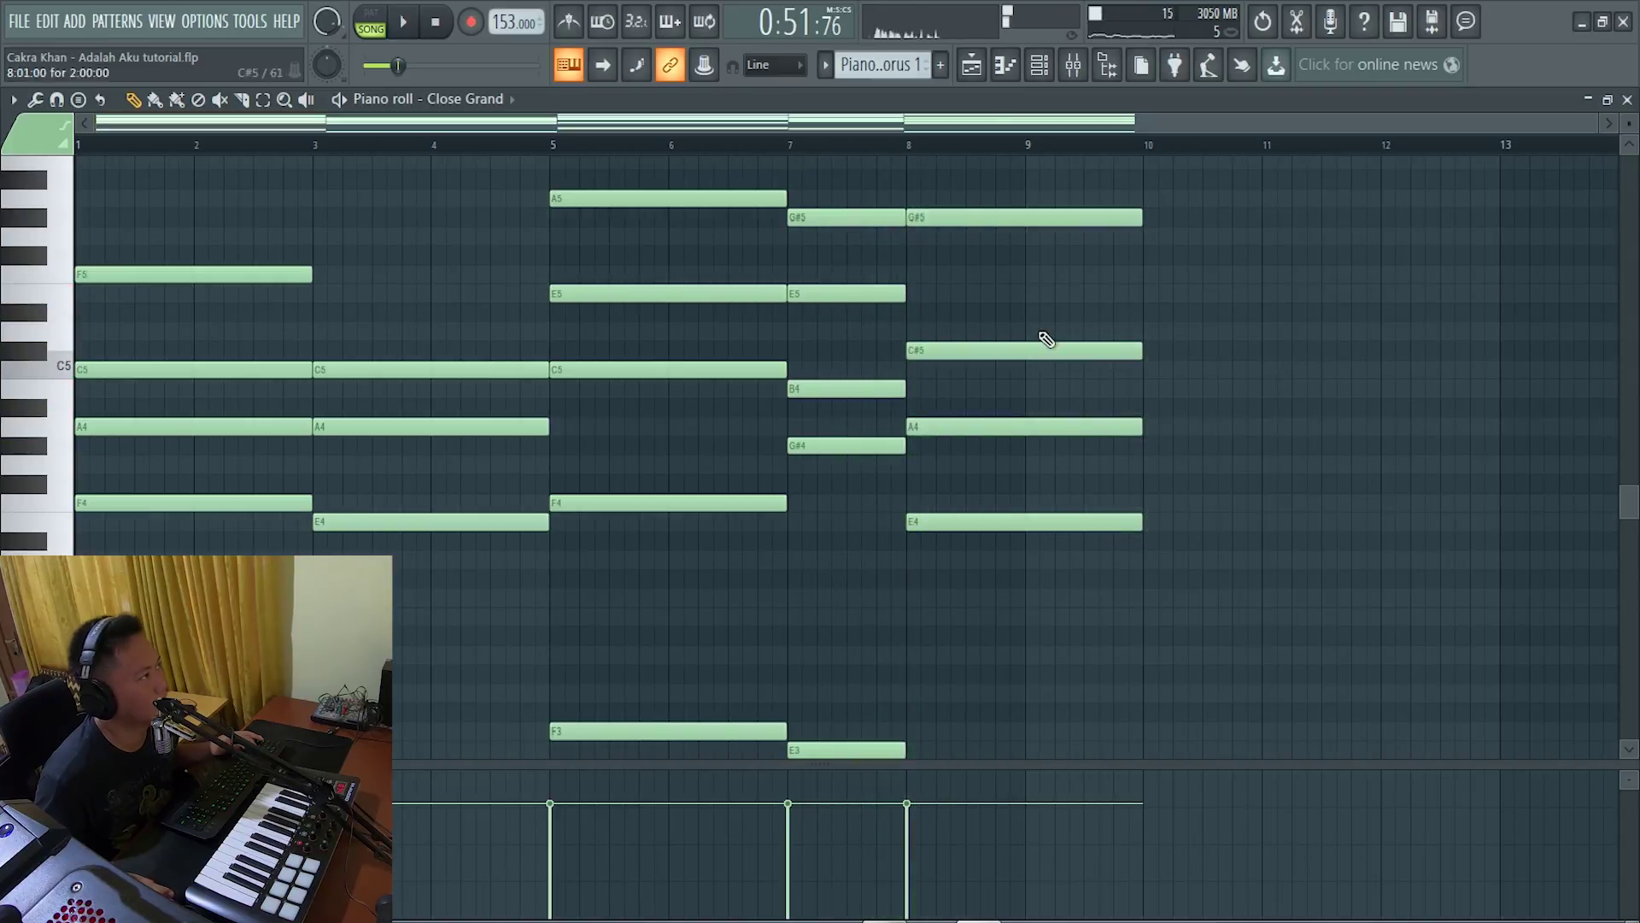
click(974, 66)
View the notes of Pluck Pre Chorus 1 and Pad Verse 1 in the piano roll, returning to the playlist after each.
scroll(1145, 546, down, 2)
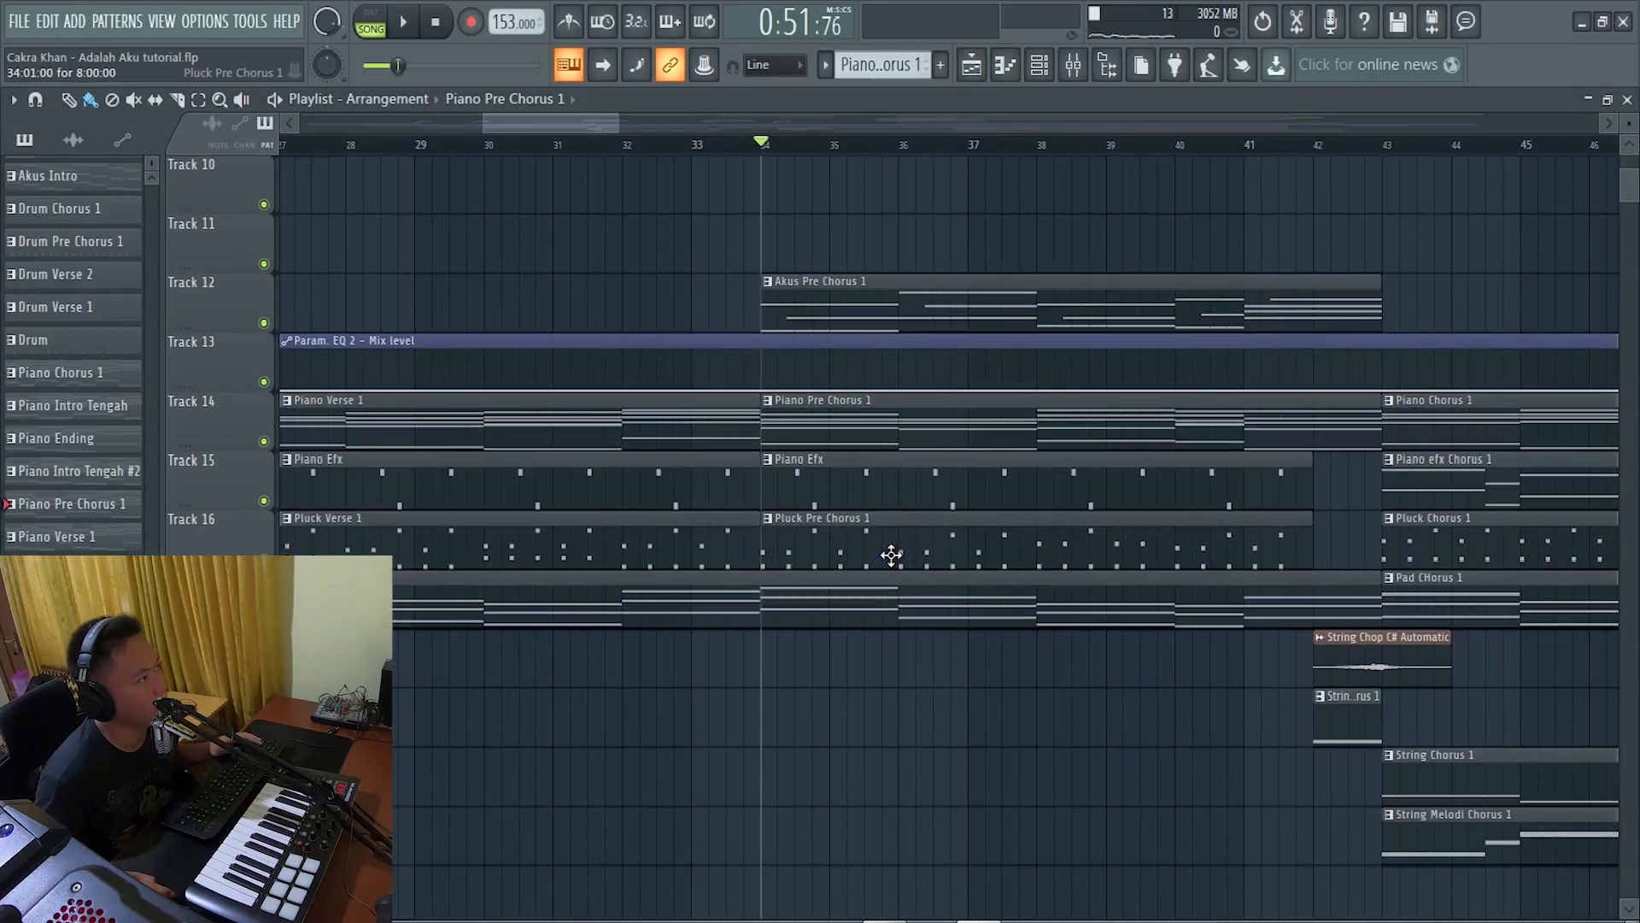
double_click(899, 550)
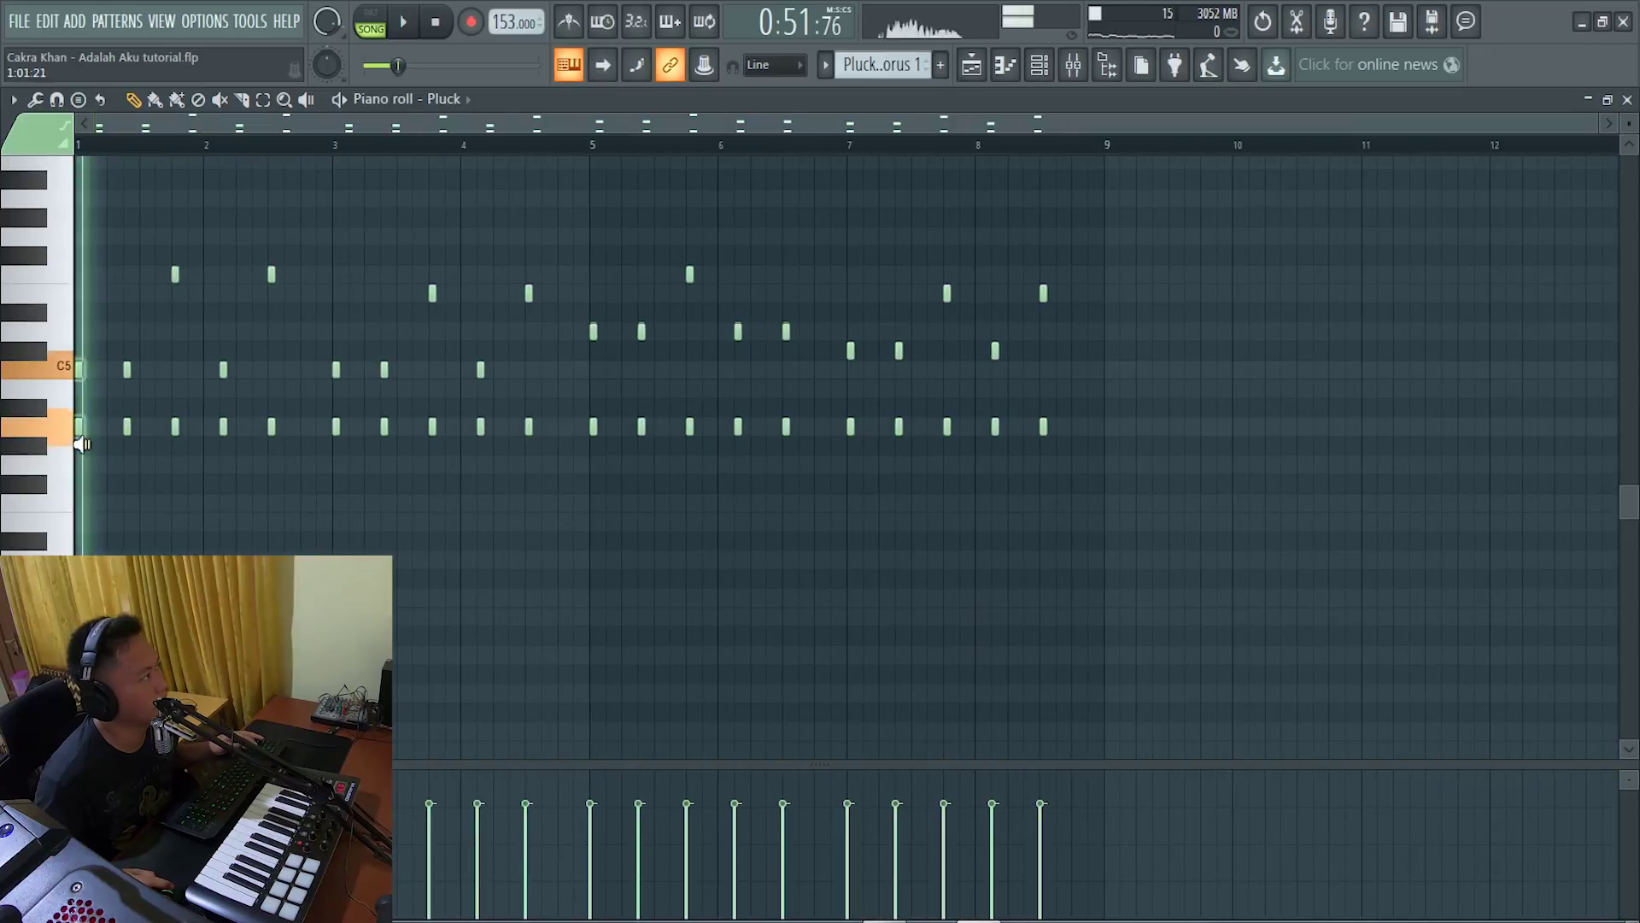
drag(81, 445, 211, 460)
click(972, 66)
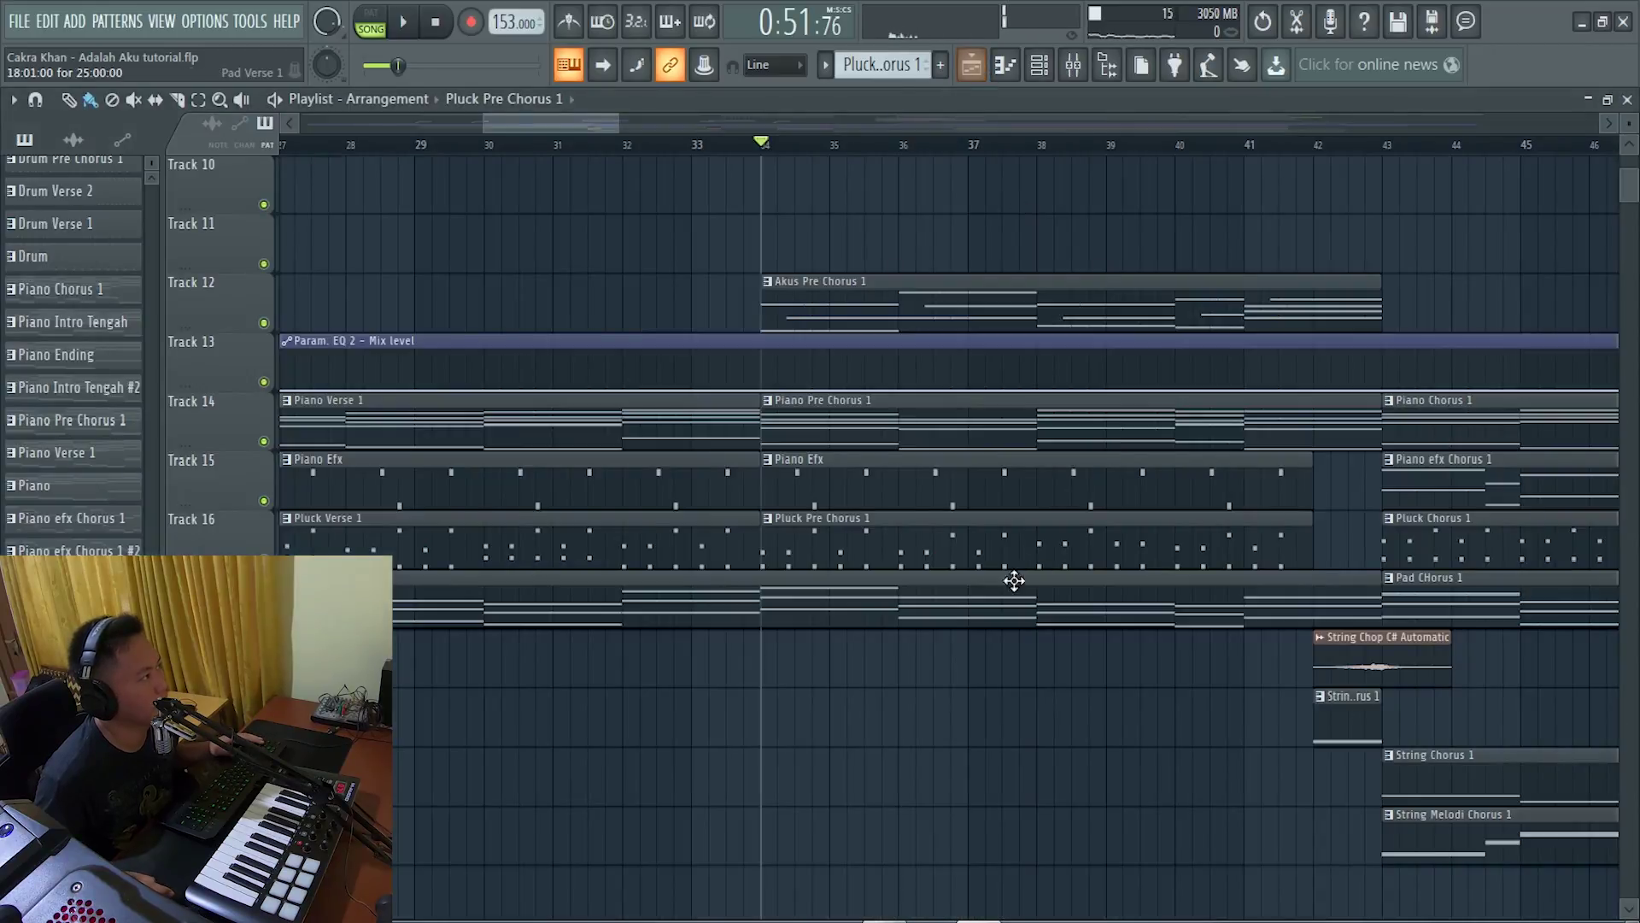
double_click(902, 615)
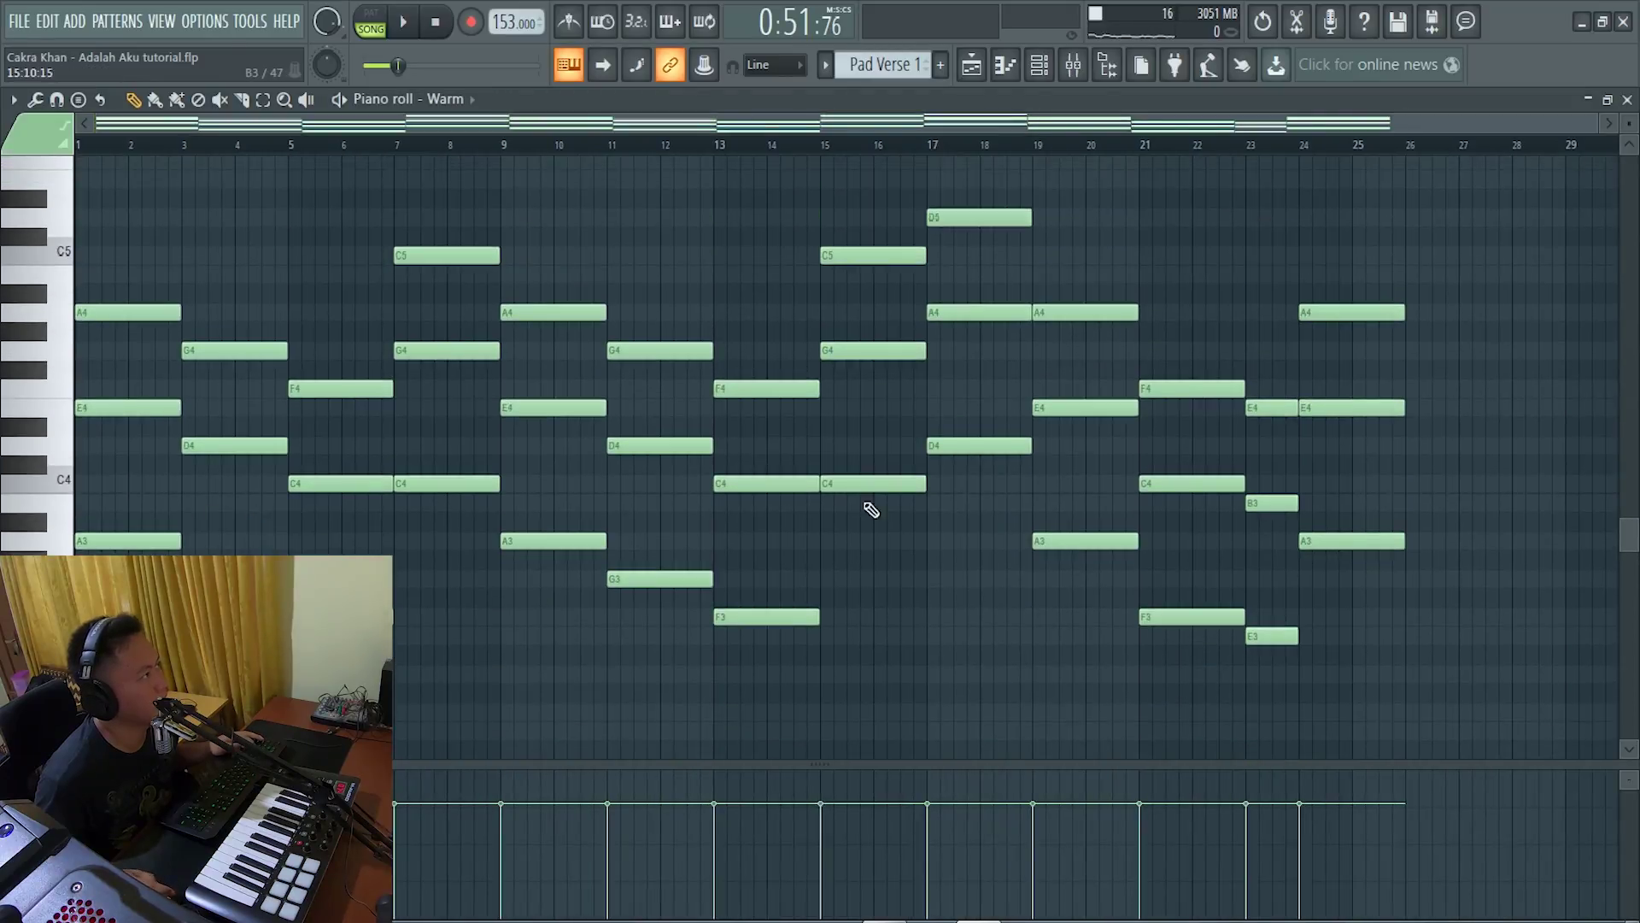
click(971, 65)
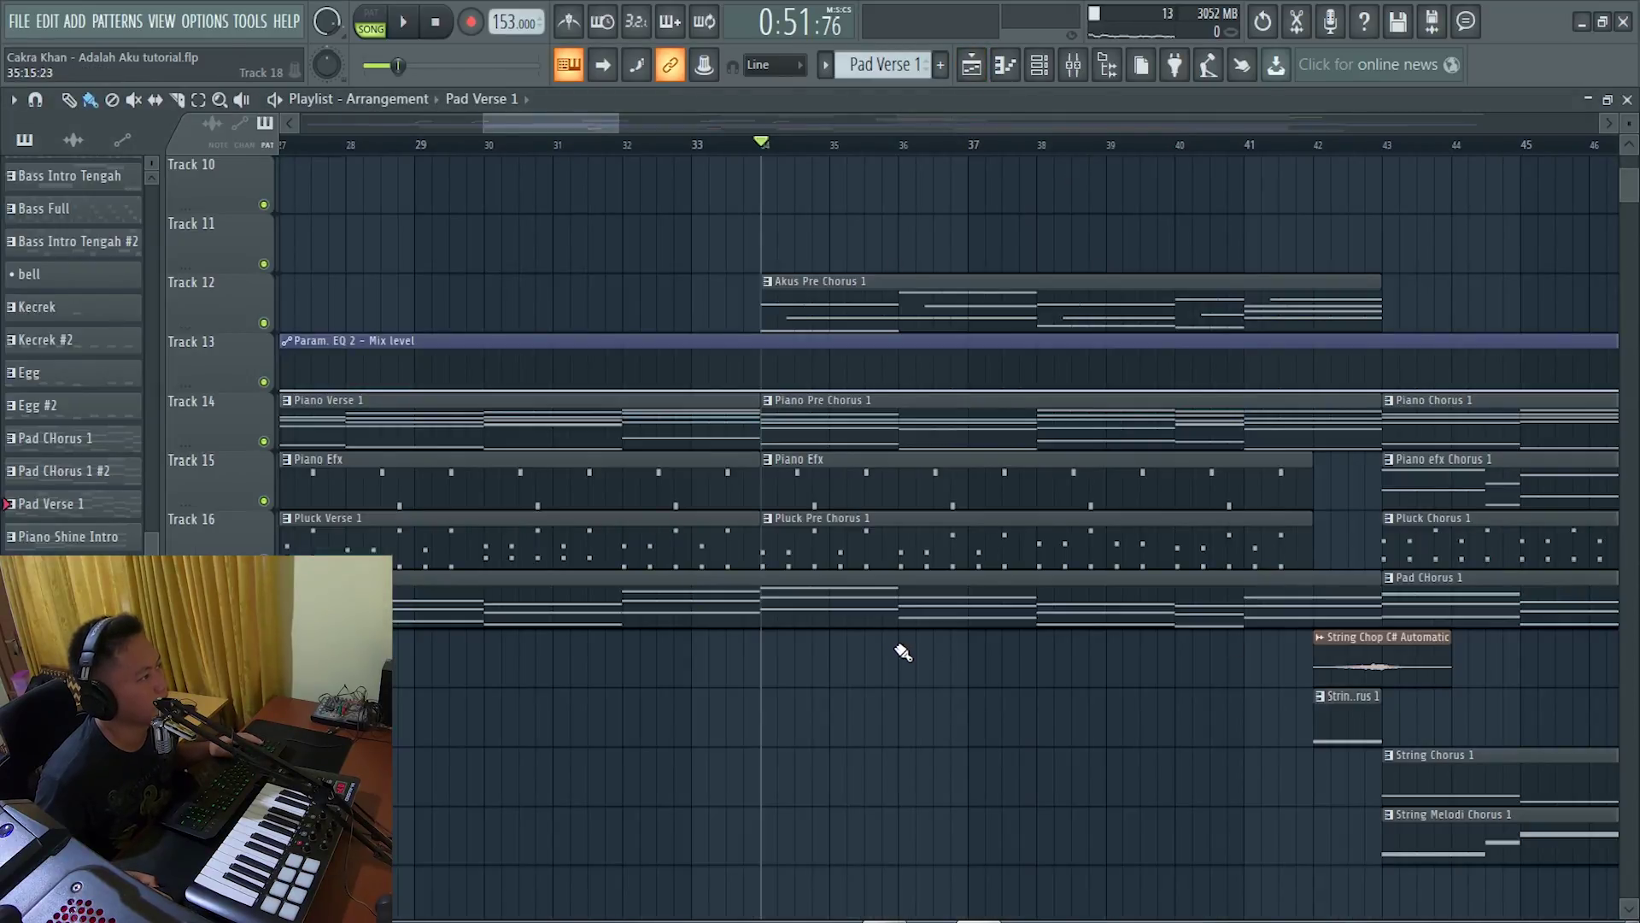
Select the pre-chorus from bar 34 to bar 43, play it through, and clear the time selection.
scroll(1004, 639, down, 2)
scroll(955, 612, up, 4)
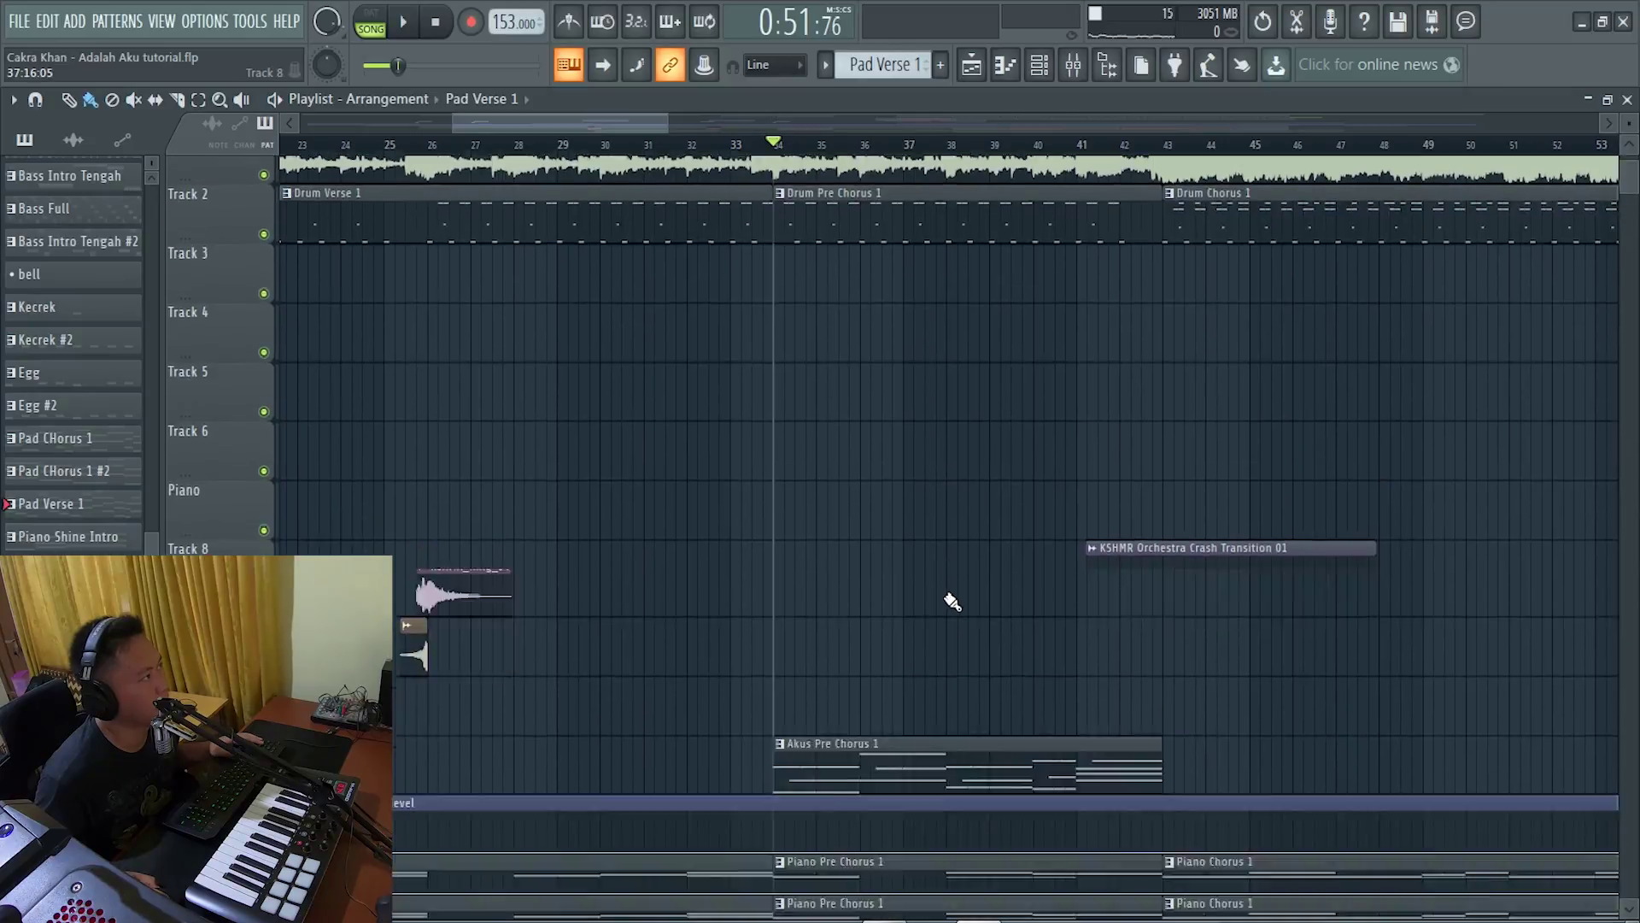
scroll(952, 597, down, 3)
scroll(893, 278, up, 3)
drag(773, 141, 1167, 230)
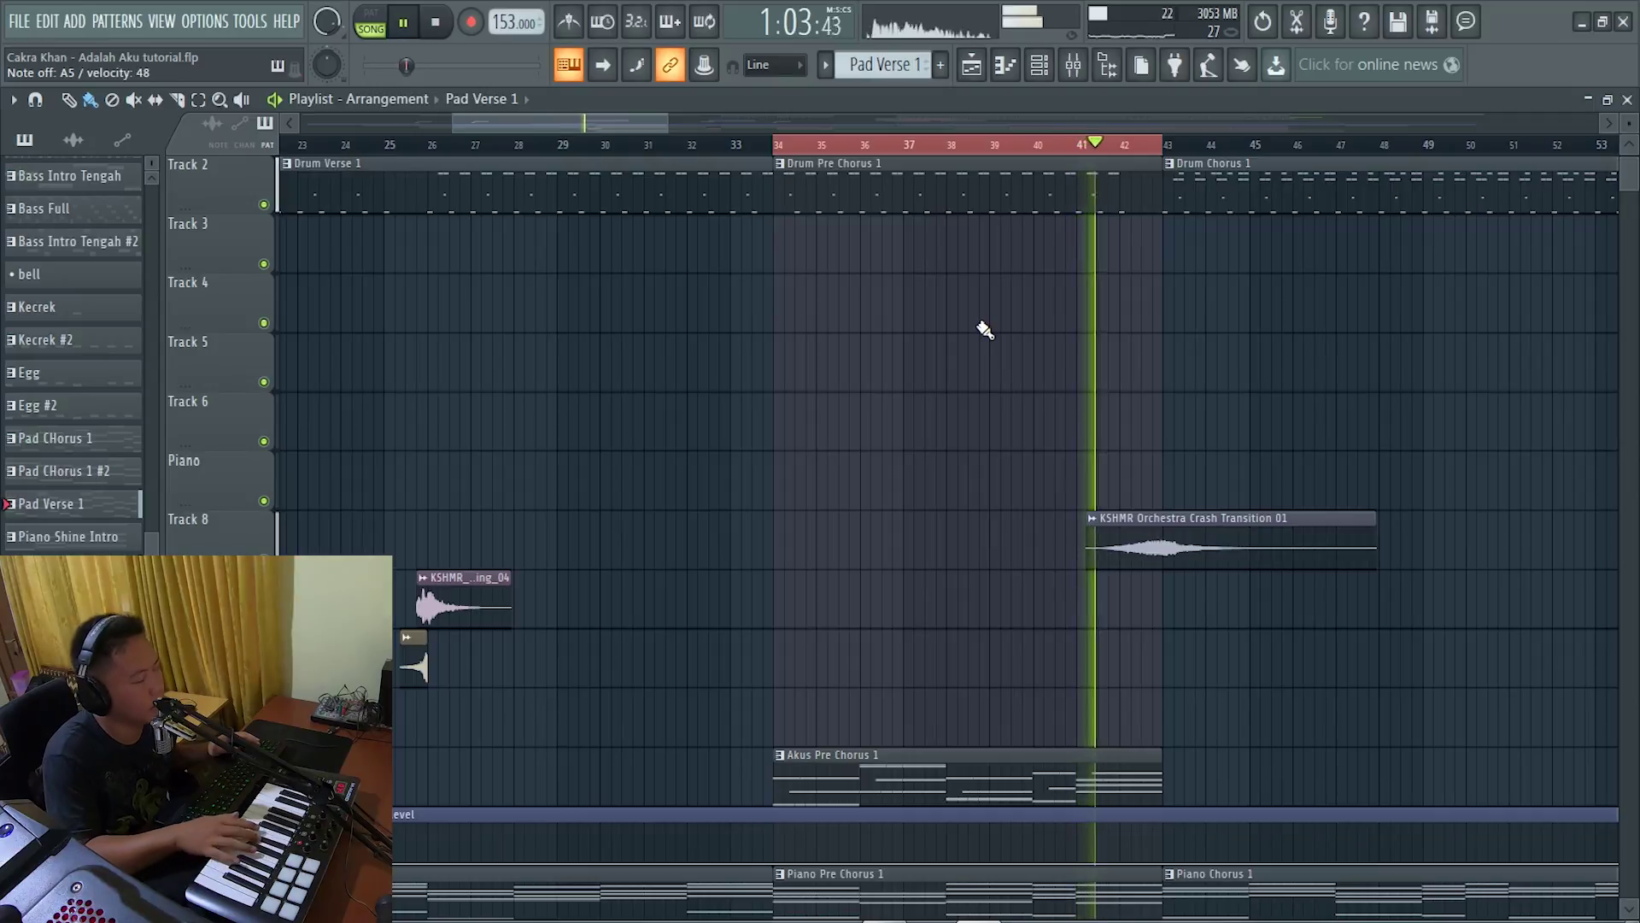
key(space)
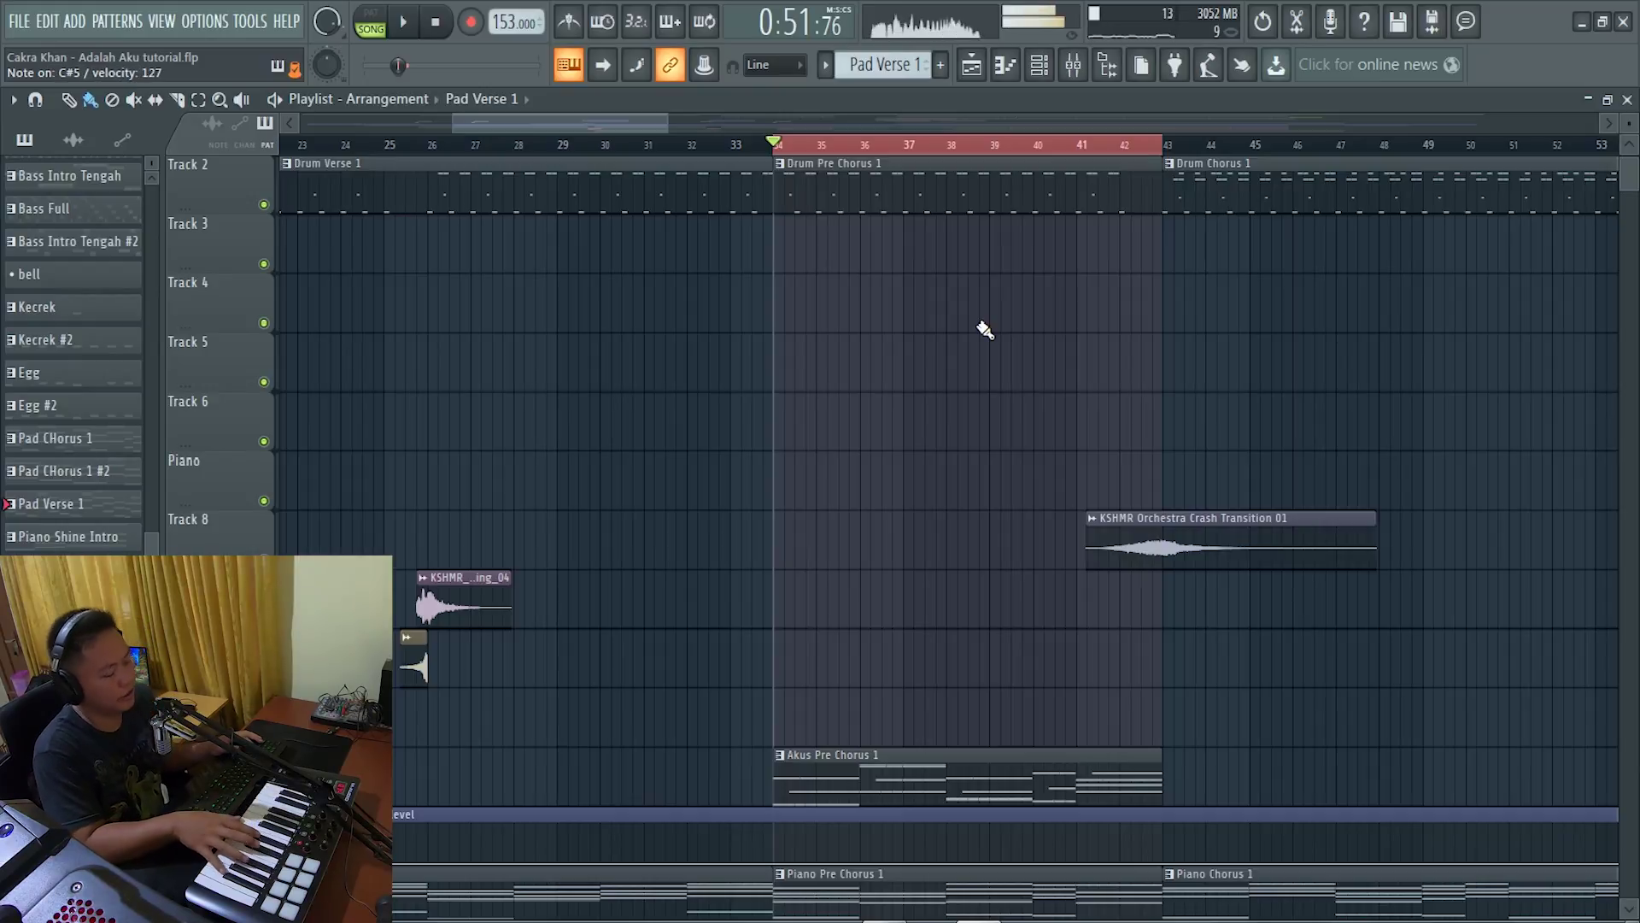
right_click(933, 144)
Find the KSHMR Orchestra Crash Transition 01 clip near bar 41, open its sample settings to audition it, and close them.
scroll(490, 420, down, 4)
scroll(837, 427, down, 3)
scroll(863, 420, up, 4)
scroll(812, 440, up, 4)
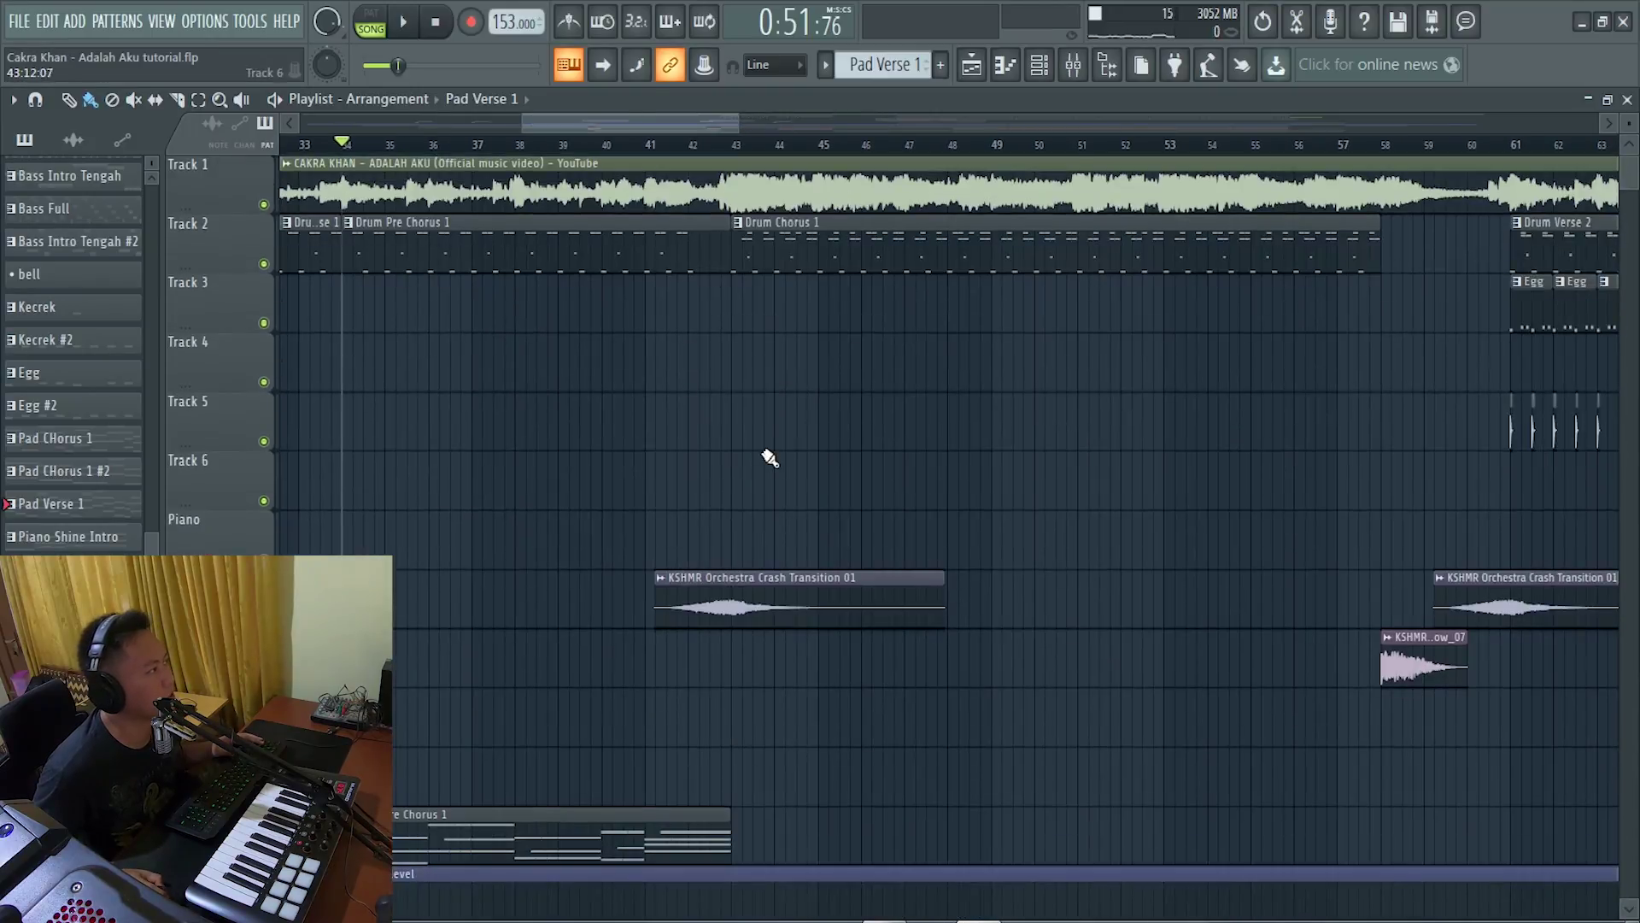
scroll(751, 500, up, 2)
scroll(749, 453, down, 1)
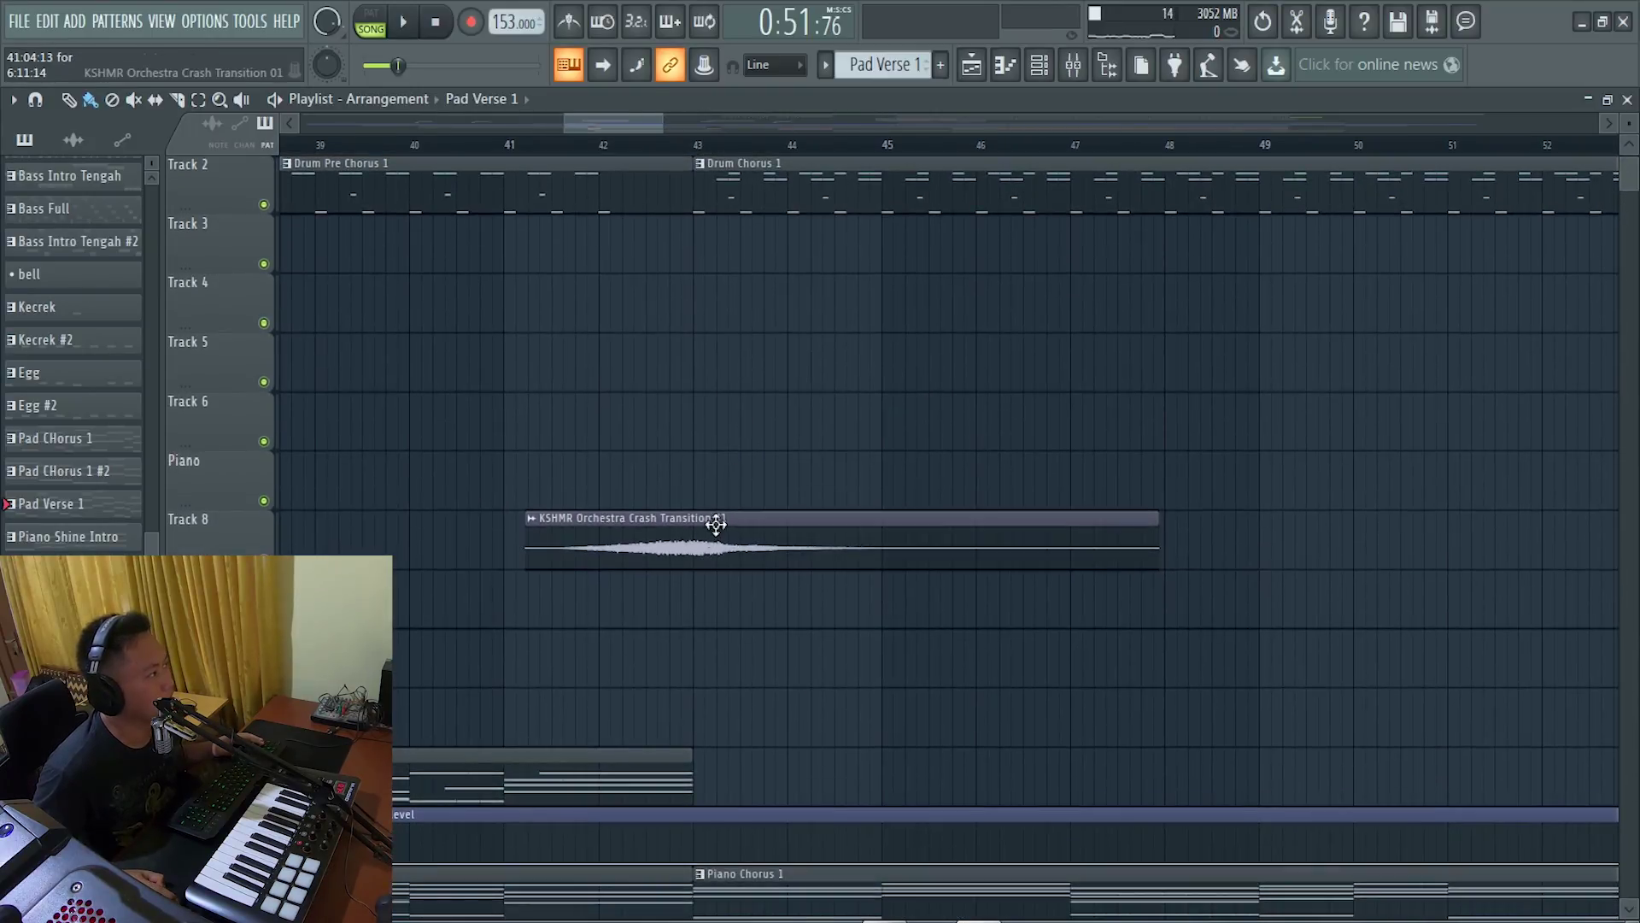
double_click(672, 537)
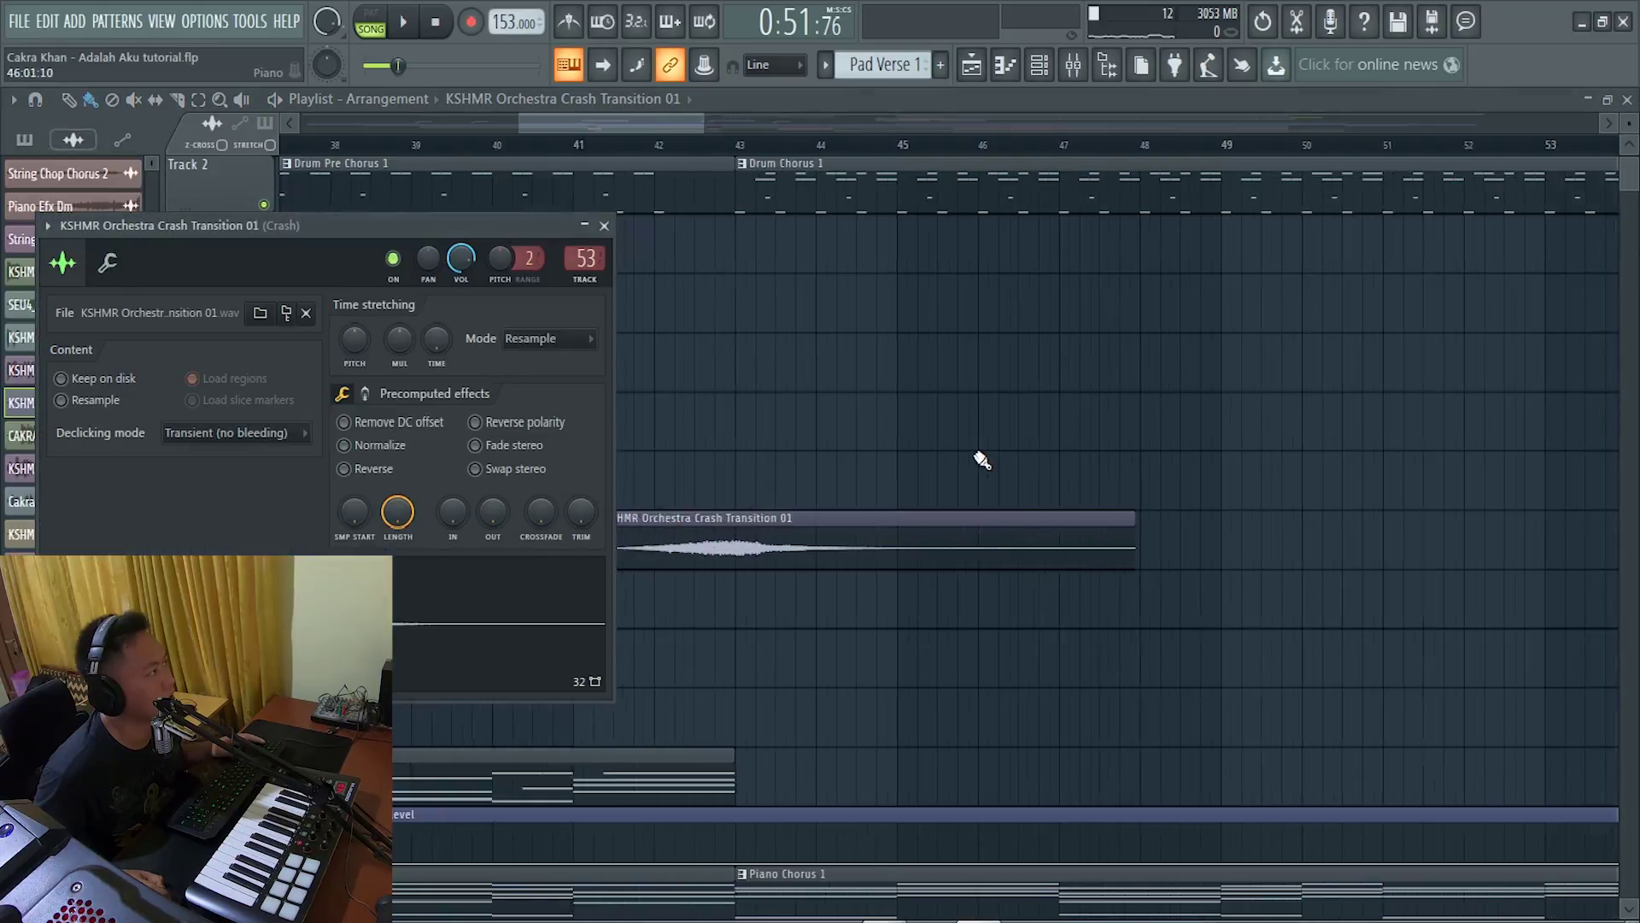
scroll(980, 458, down, 3)
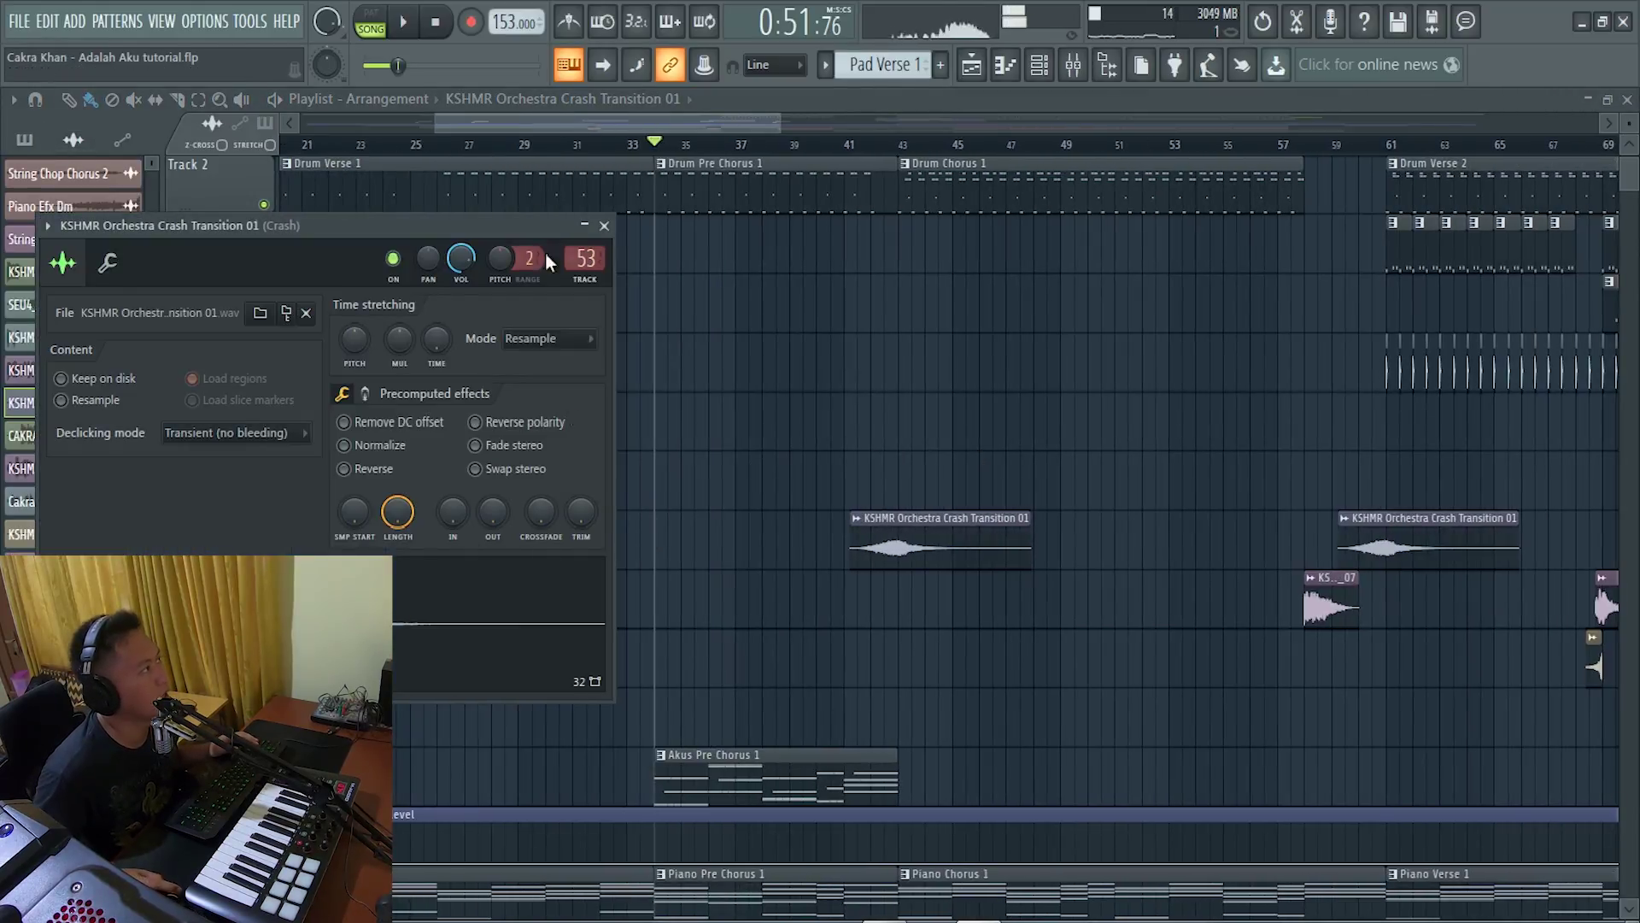
key(Escape)
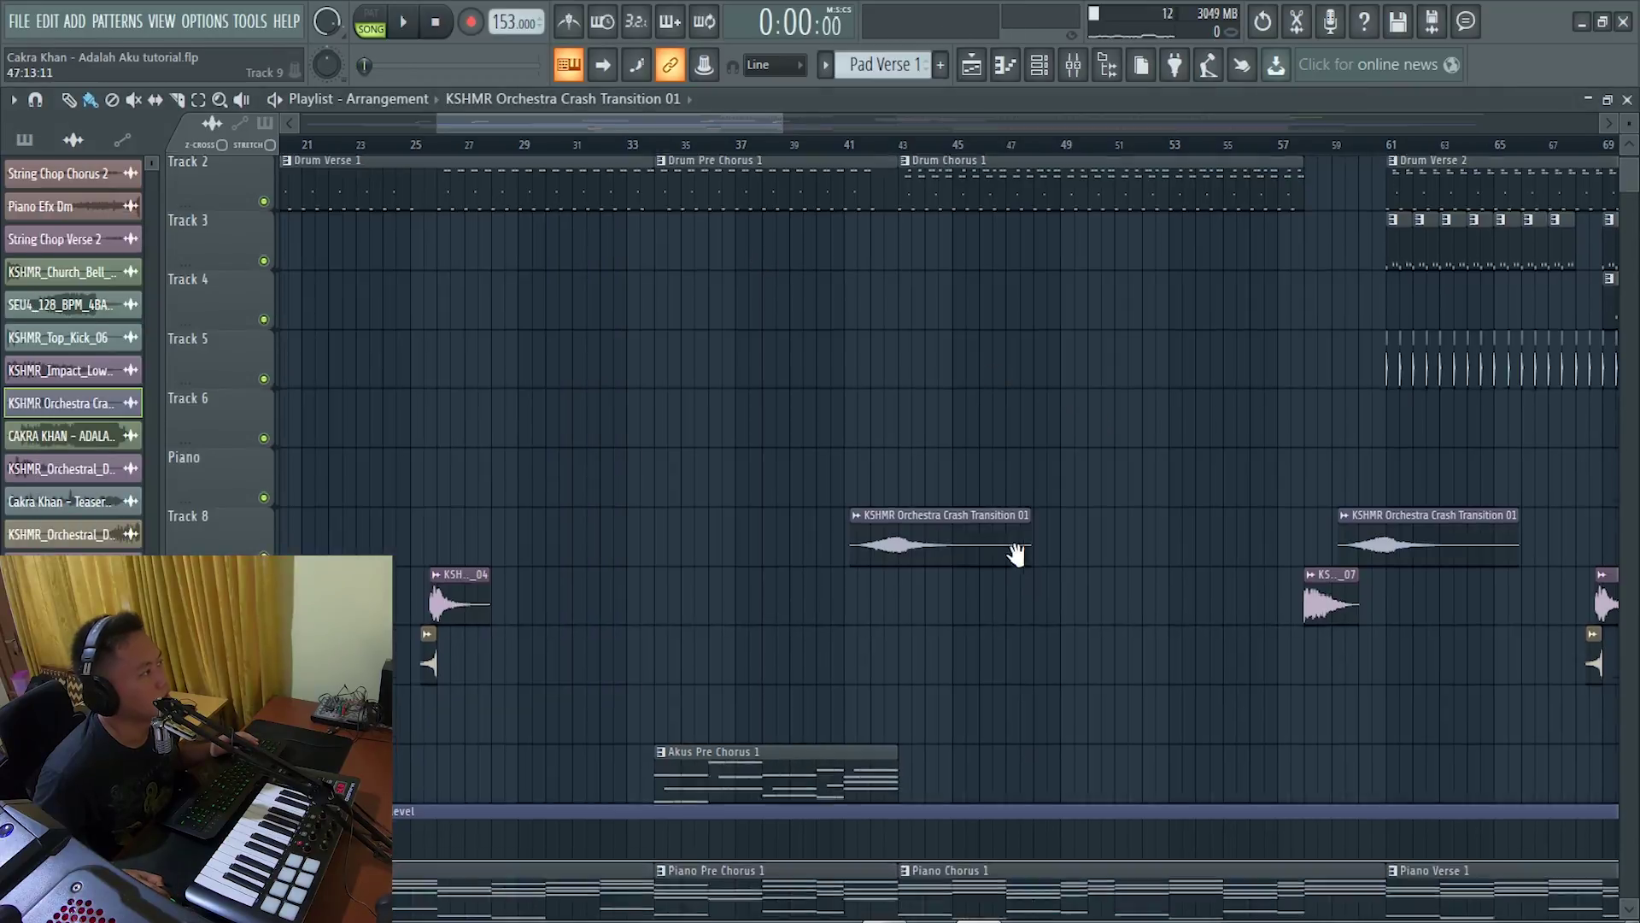
Open the sample settings of the String Chop C# Automatic clip at bar 42 and audition its waveform.
drag(1014, 552, 802, 233)
drag(677, 600, 816, 398)
scroll(820, 642, up, 4)
scroll(833, 632, up, 1)
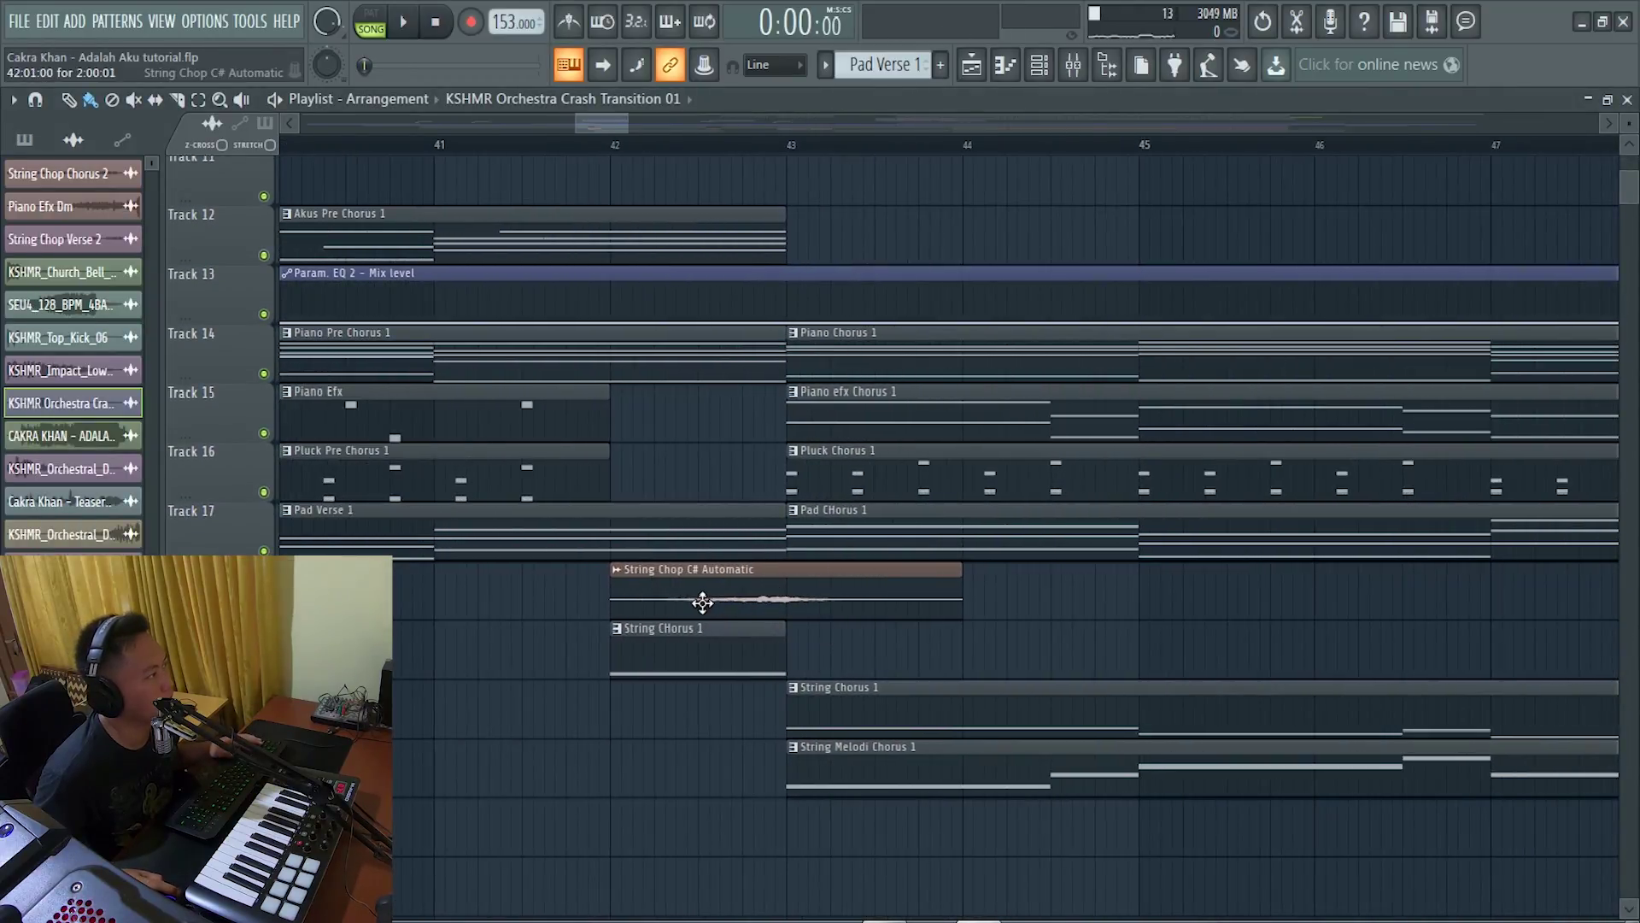
double_click(758, 595)
scroll(701, 650, down, 2)
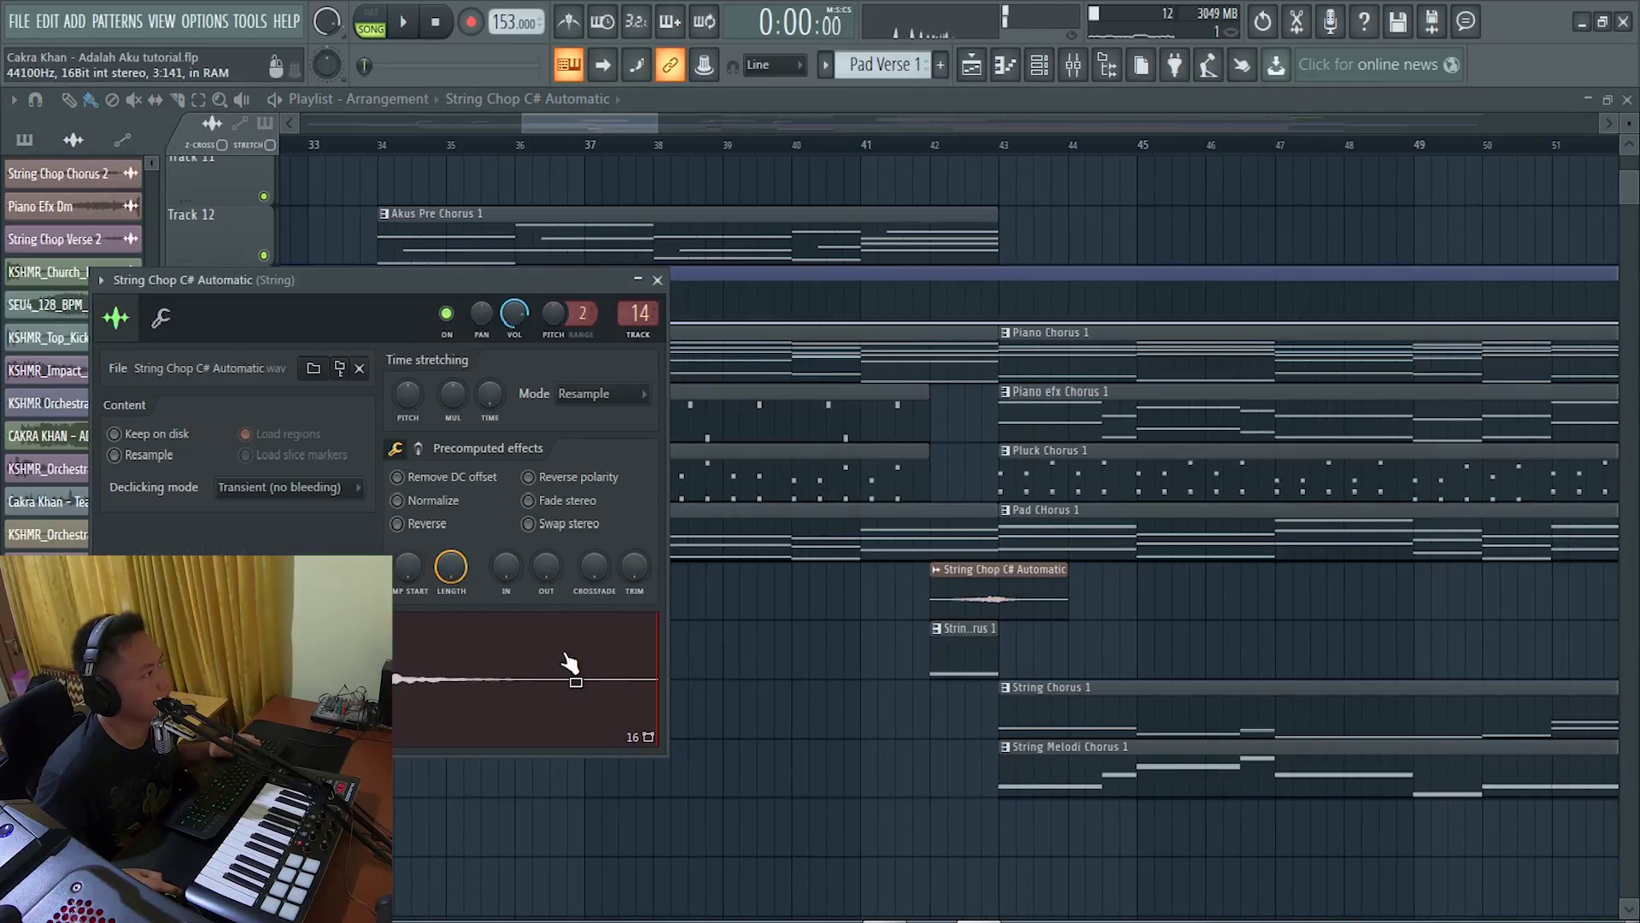
scroll(1000, 688, up, 2)
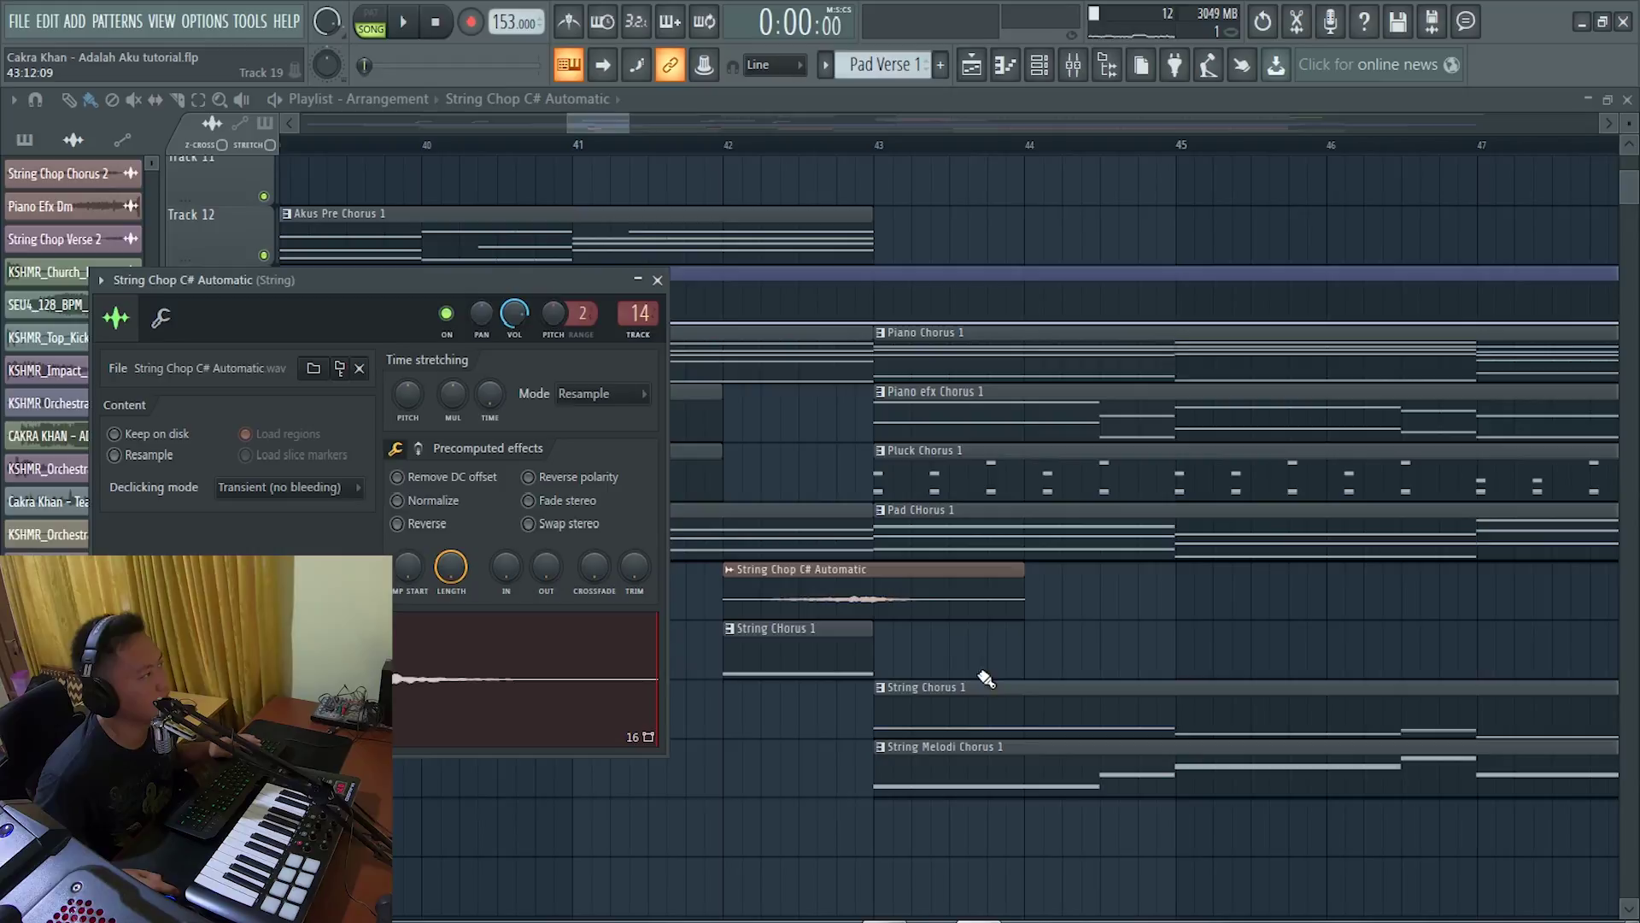
View the short String CHorus 1 pattern at bar 42 in the piano roll, and look over the chorus string clips in the playlist.
double_click(819, 656)
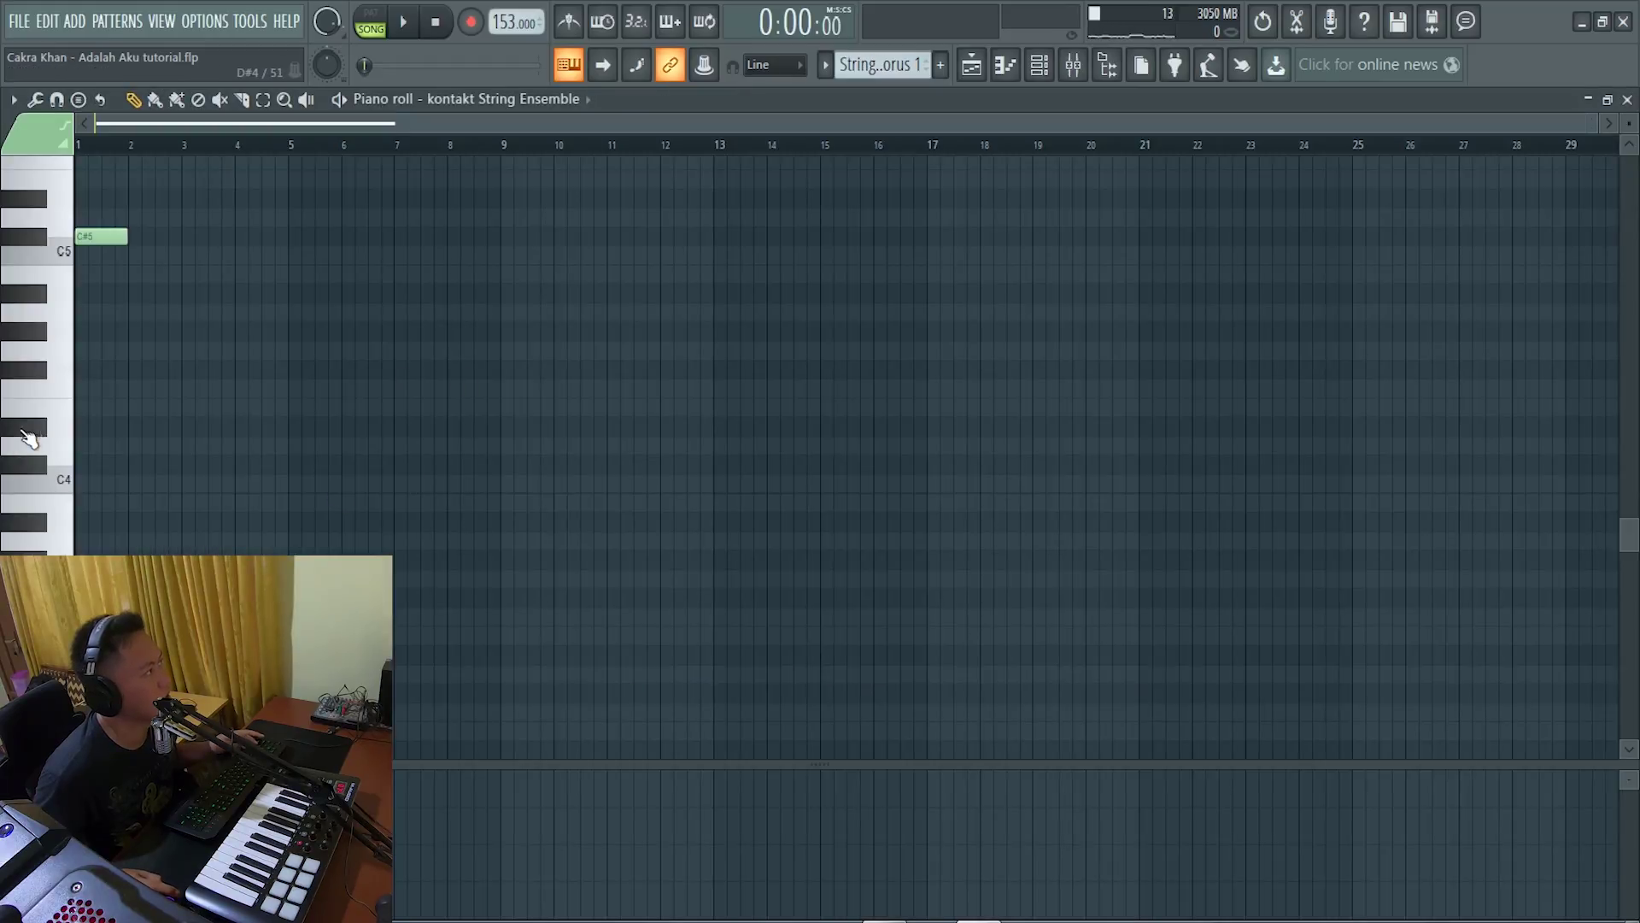
click(971, 65)
scroll(1059, 596, down, 2)
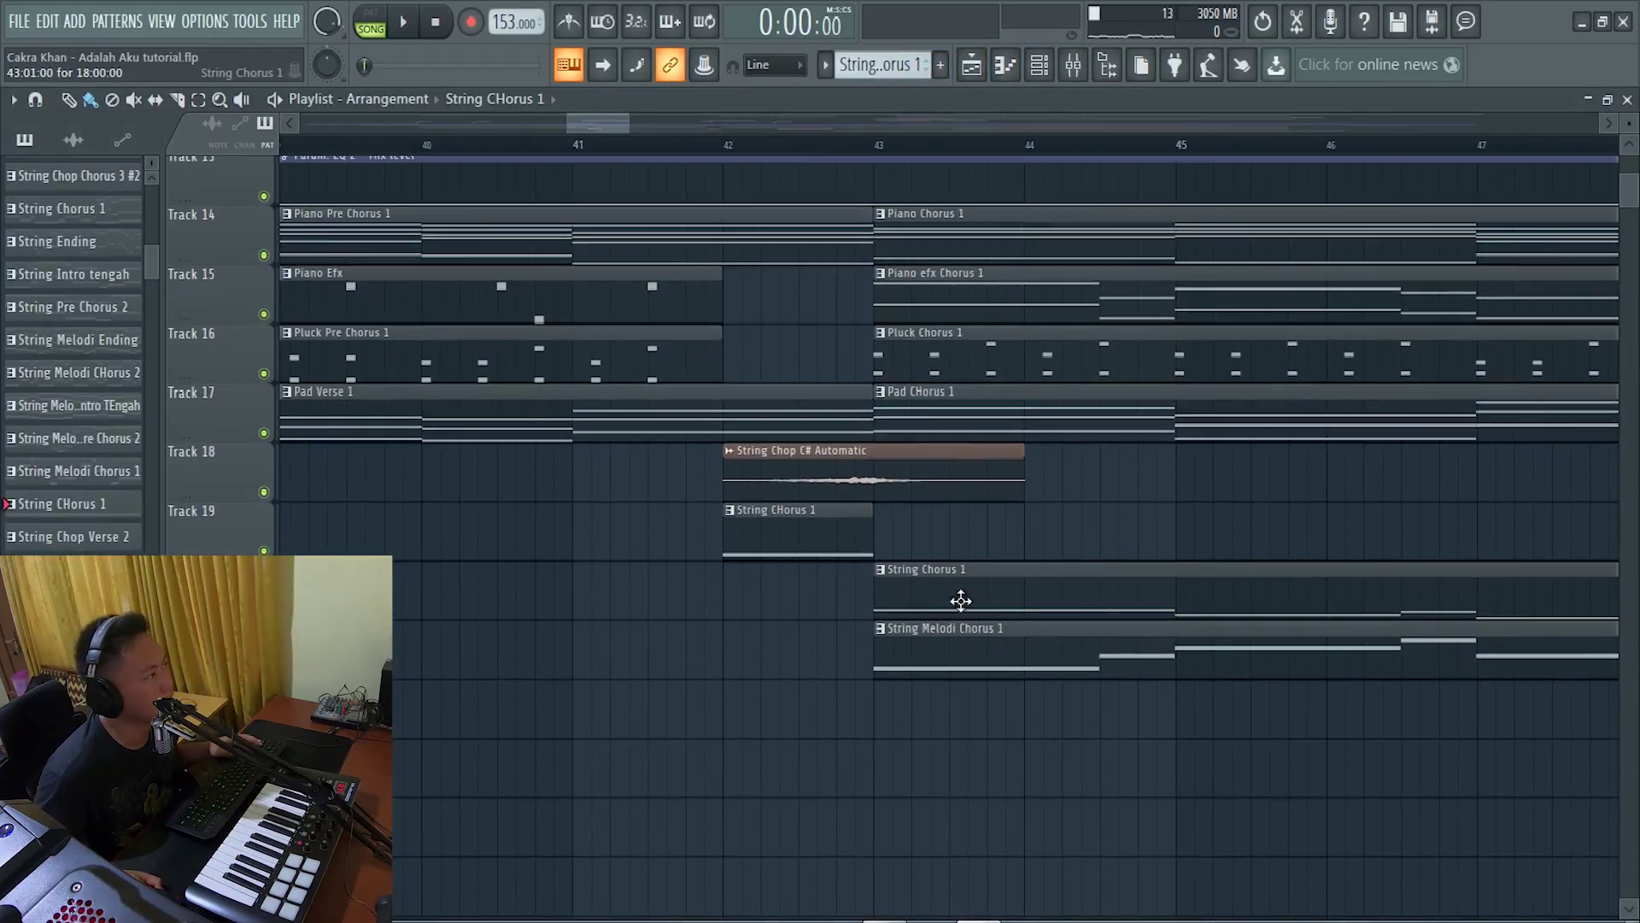
scroll(756, 605, down, 1)
scroll(742, 609, down, 1)
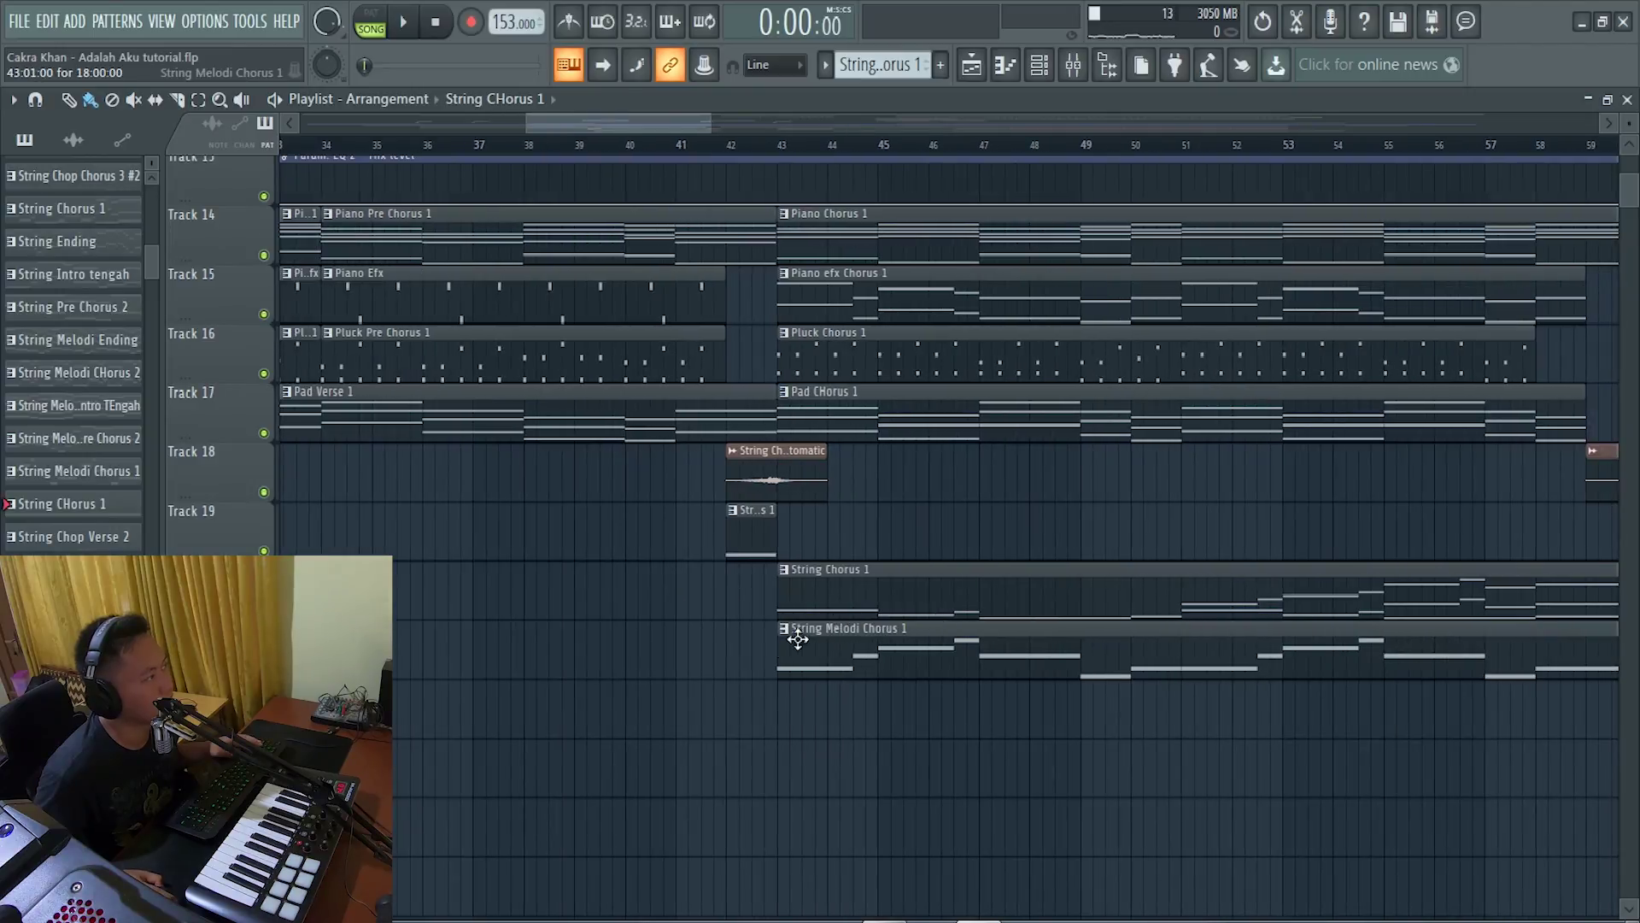
scroll(991, 633, up, 2)
scroll(759, 602, up, 3)
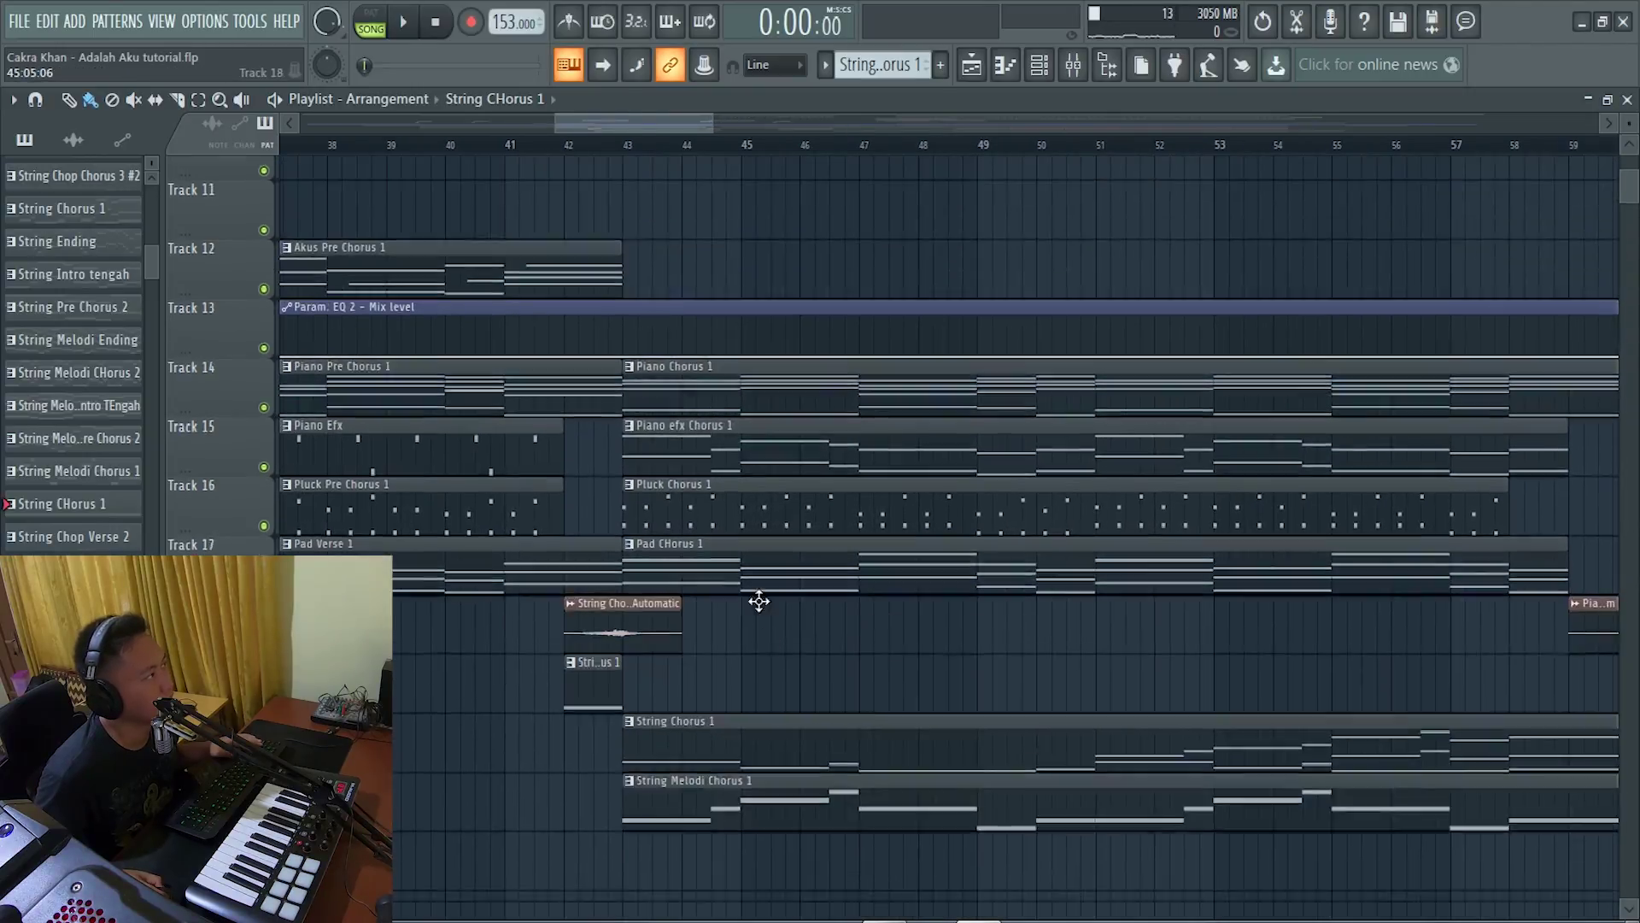
View and play the Drum Chorus 1 pattern from bar 43 in the piano roll, and solo Track 2 in the playlist.
scroll(758, 602, up, 10)
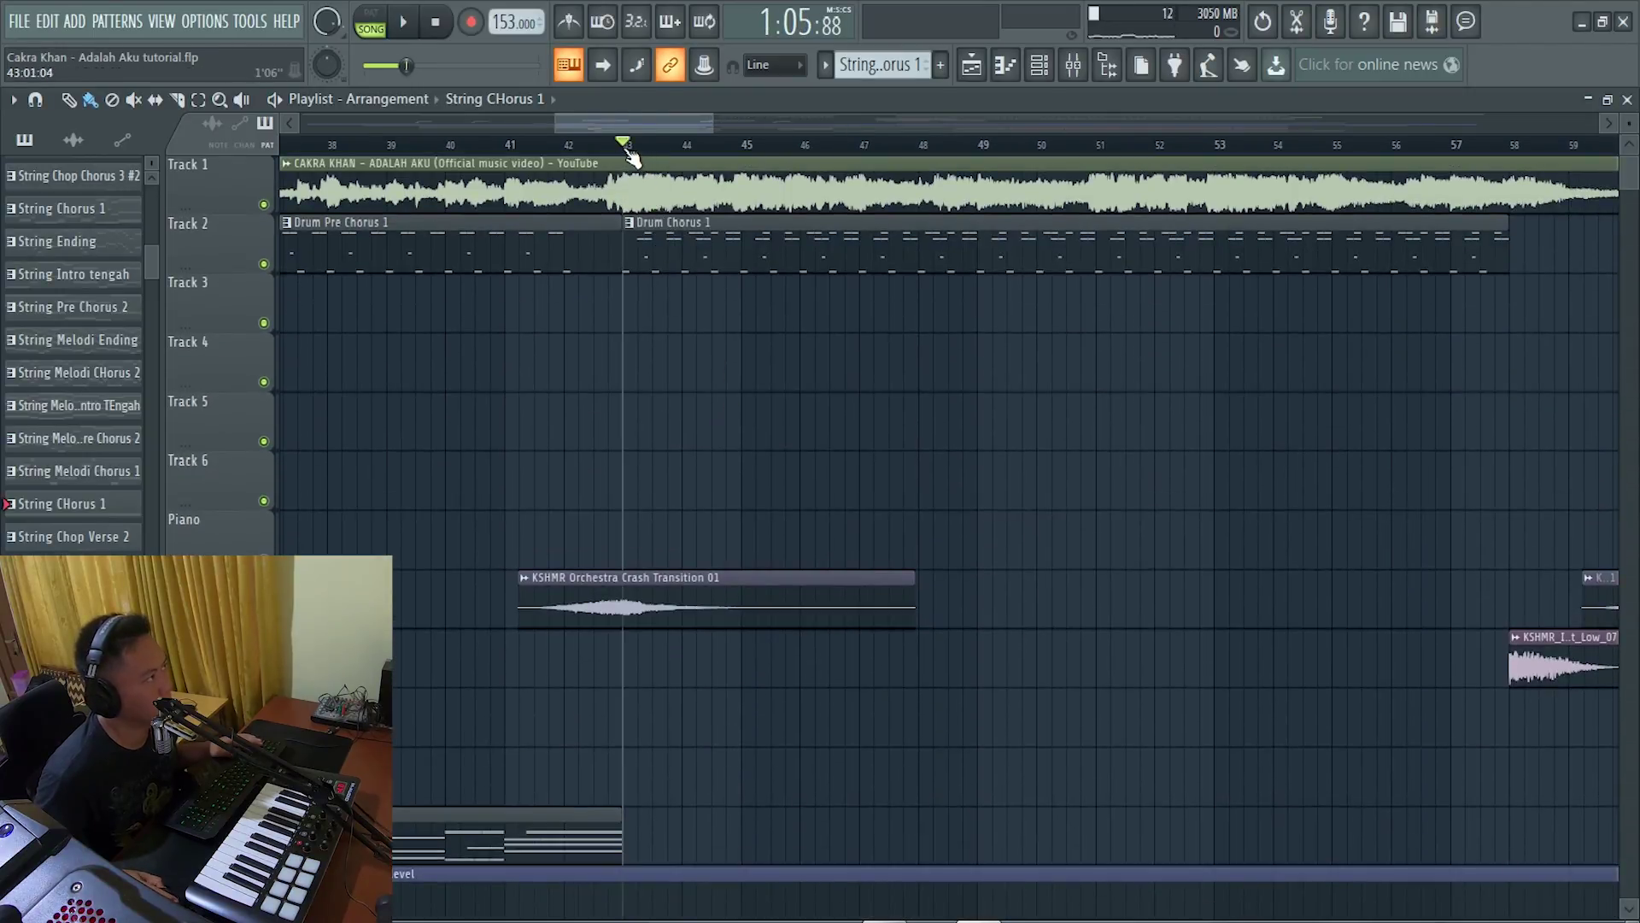
double_click(684, 251)
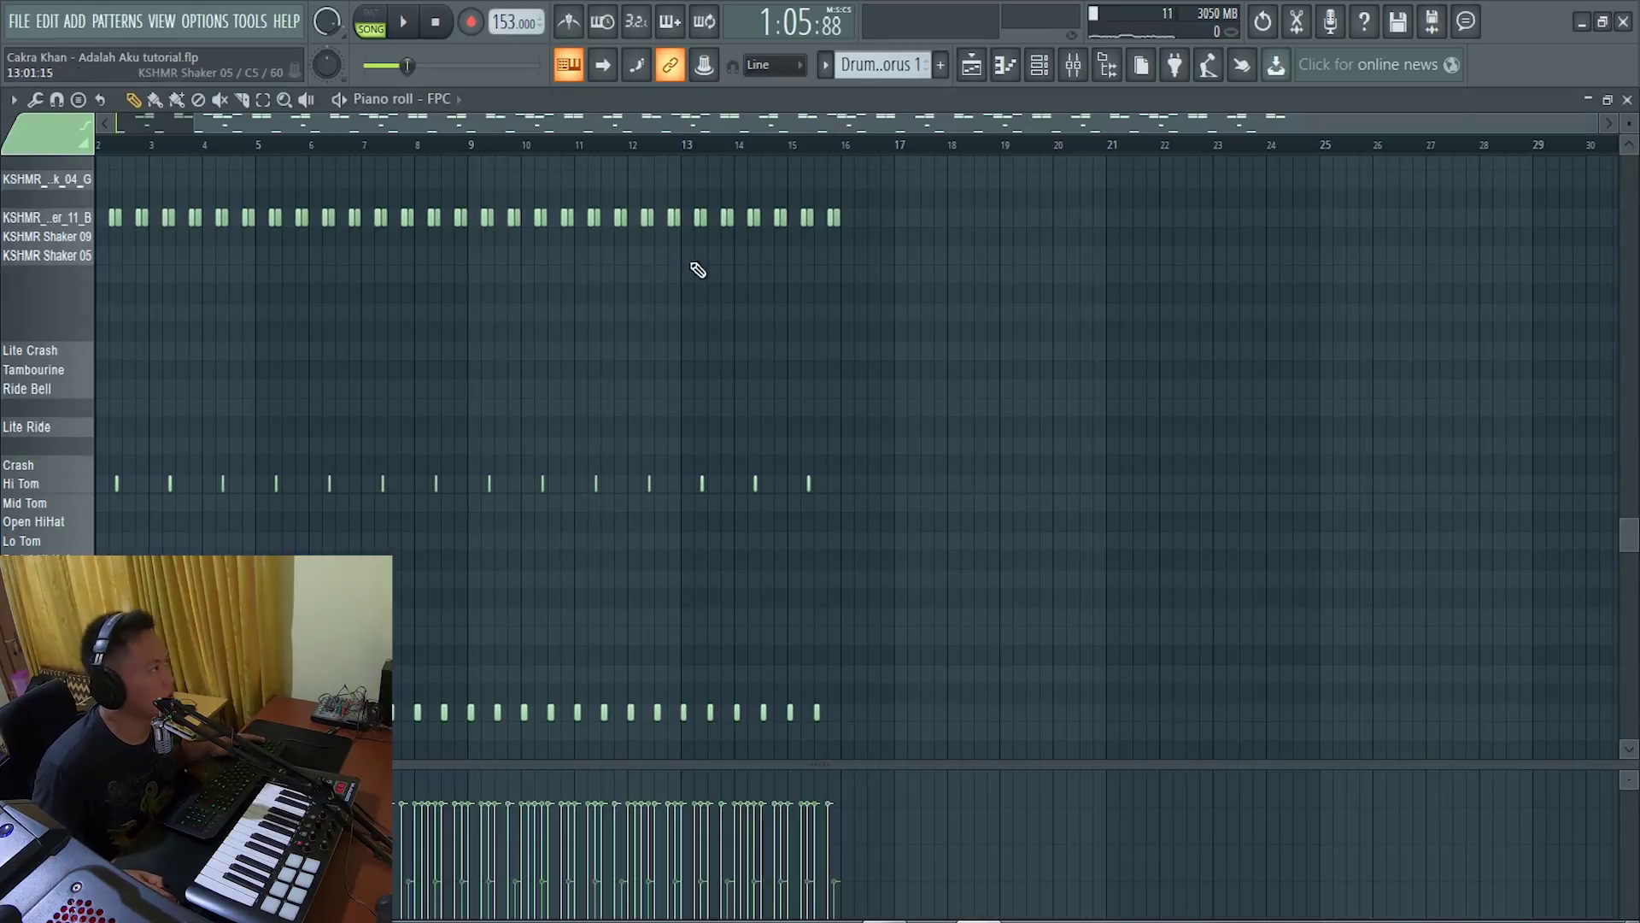
scroll(146, 387, up, 3)
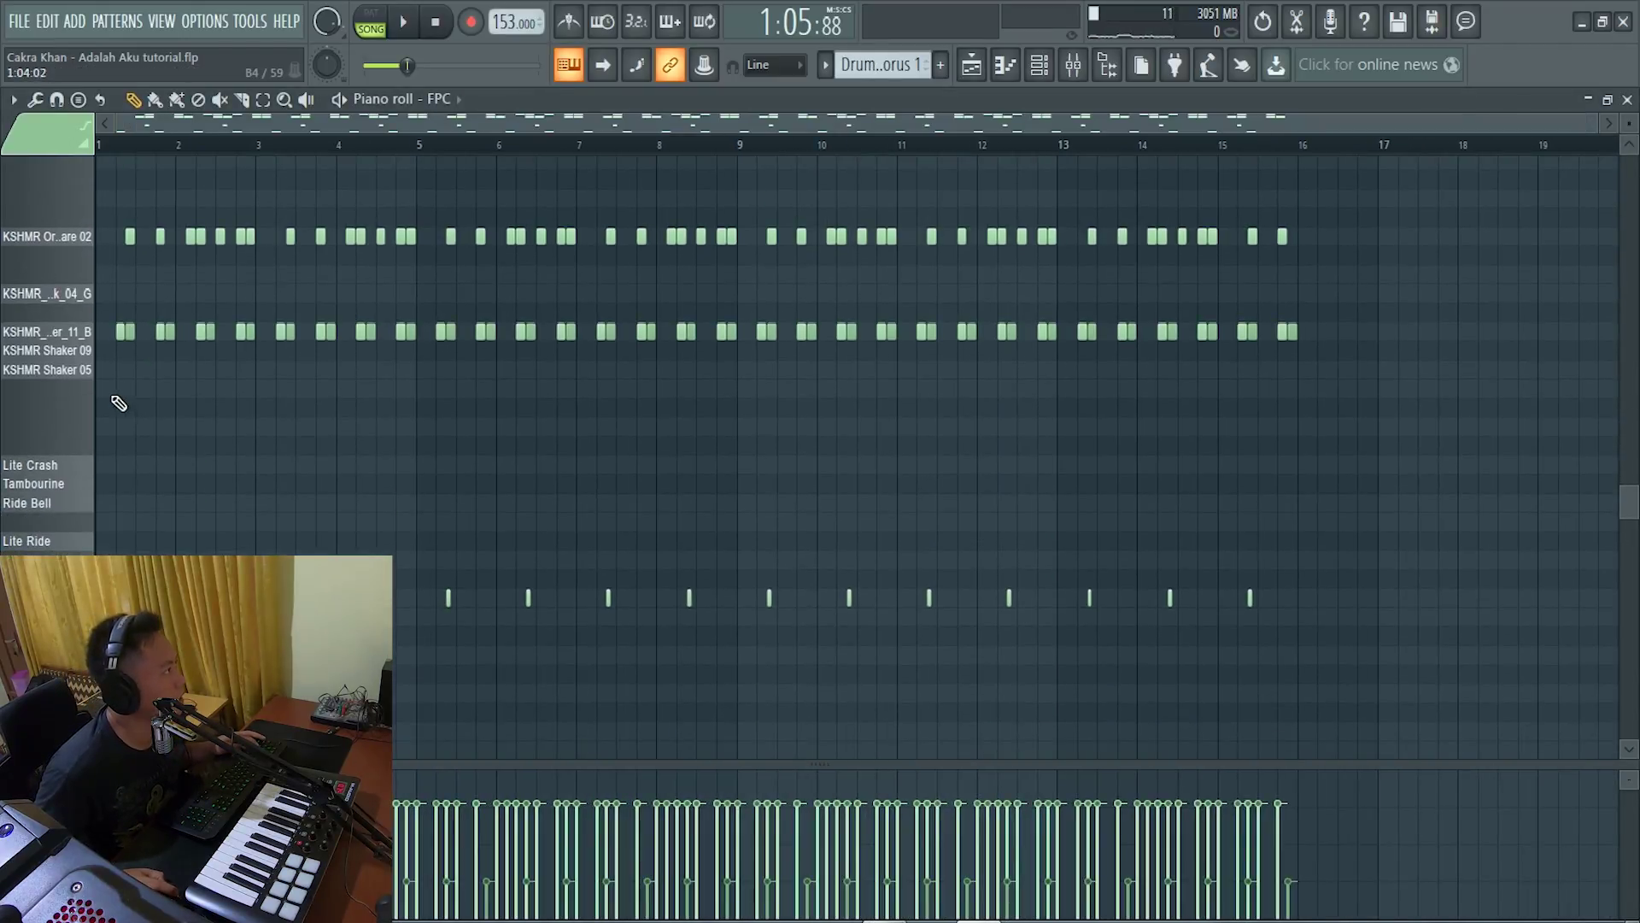
drag(118, 400, 281, 458)
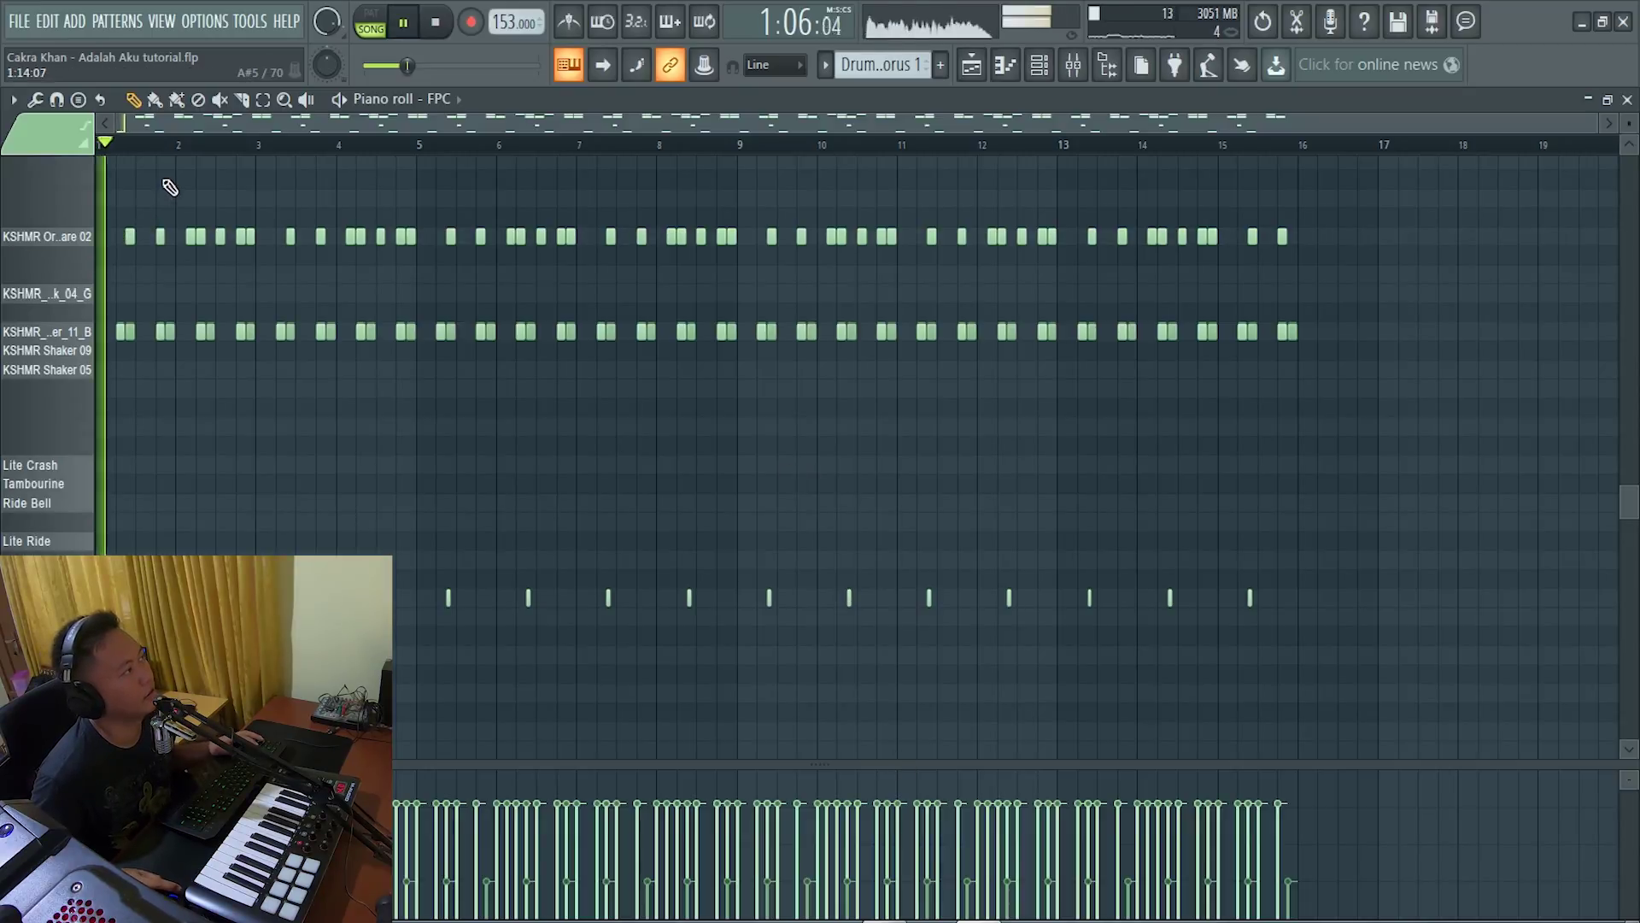
click(971, 65)
right_click(264, 264)
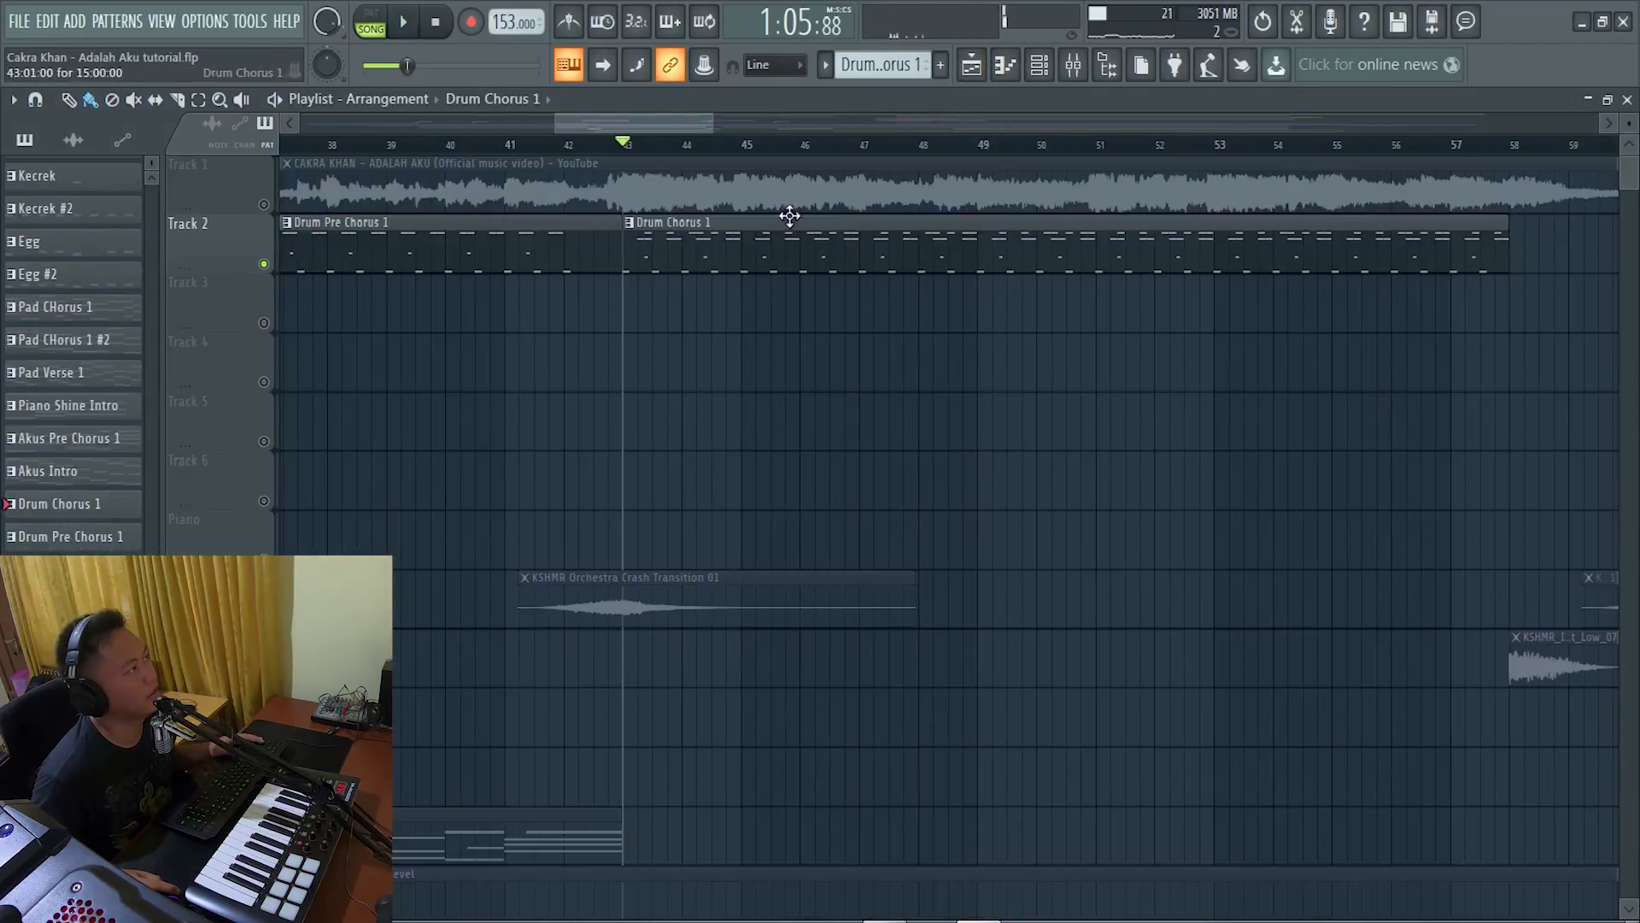
Select bars 43 to 48 in the playlist timeline and play the soloed Drum Chorus 1 pattern.
drag(630, 145, 950, 198)
key(space)
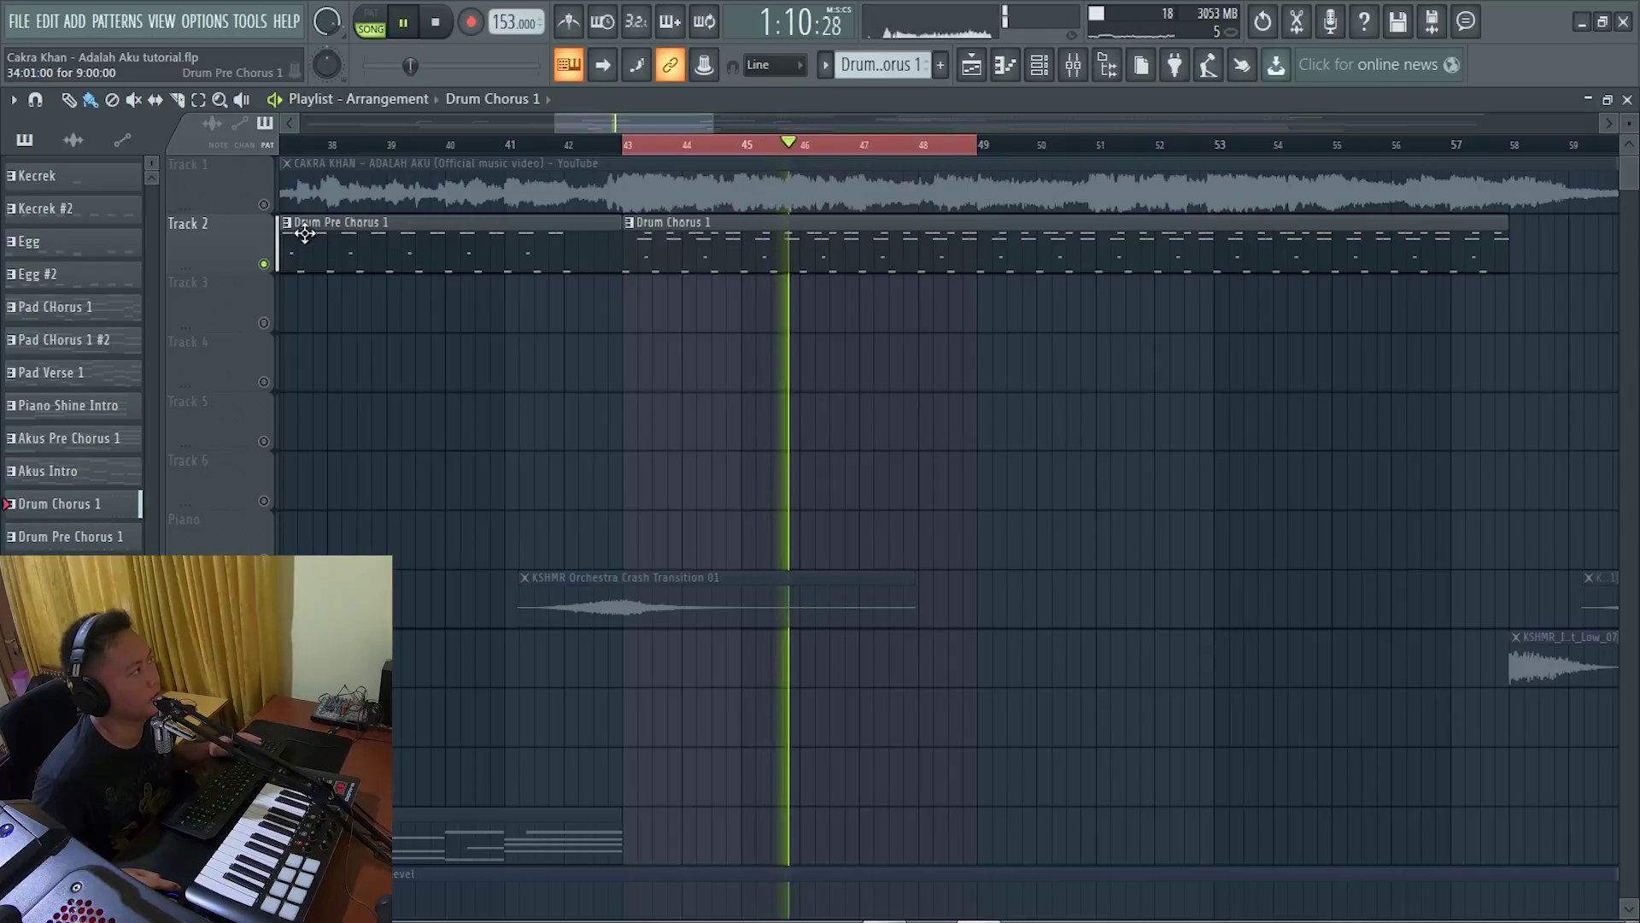
key(space)
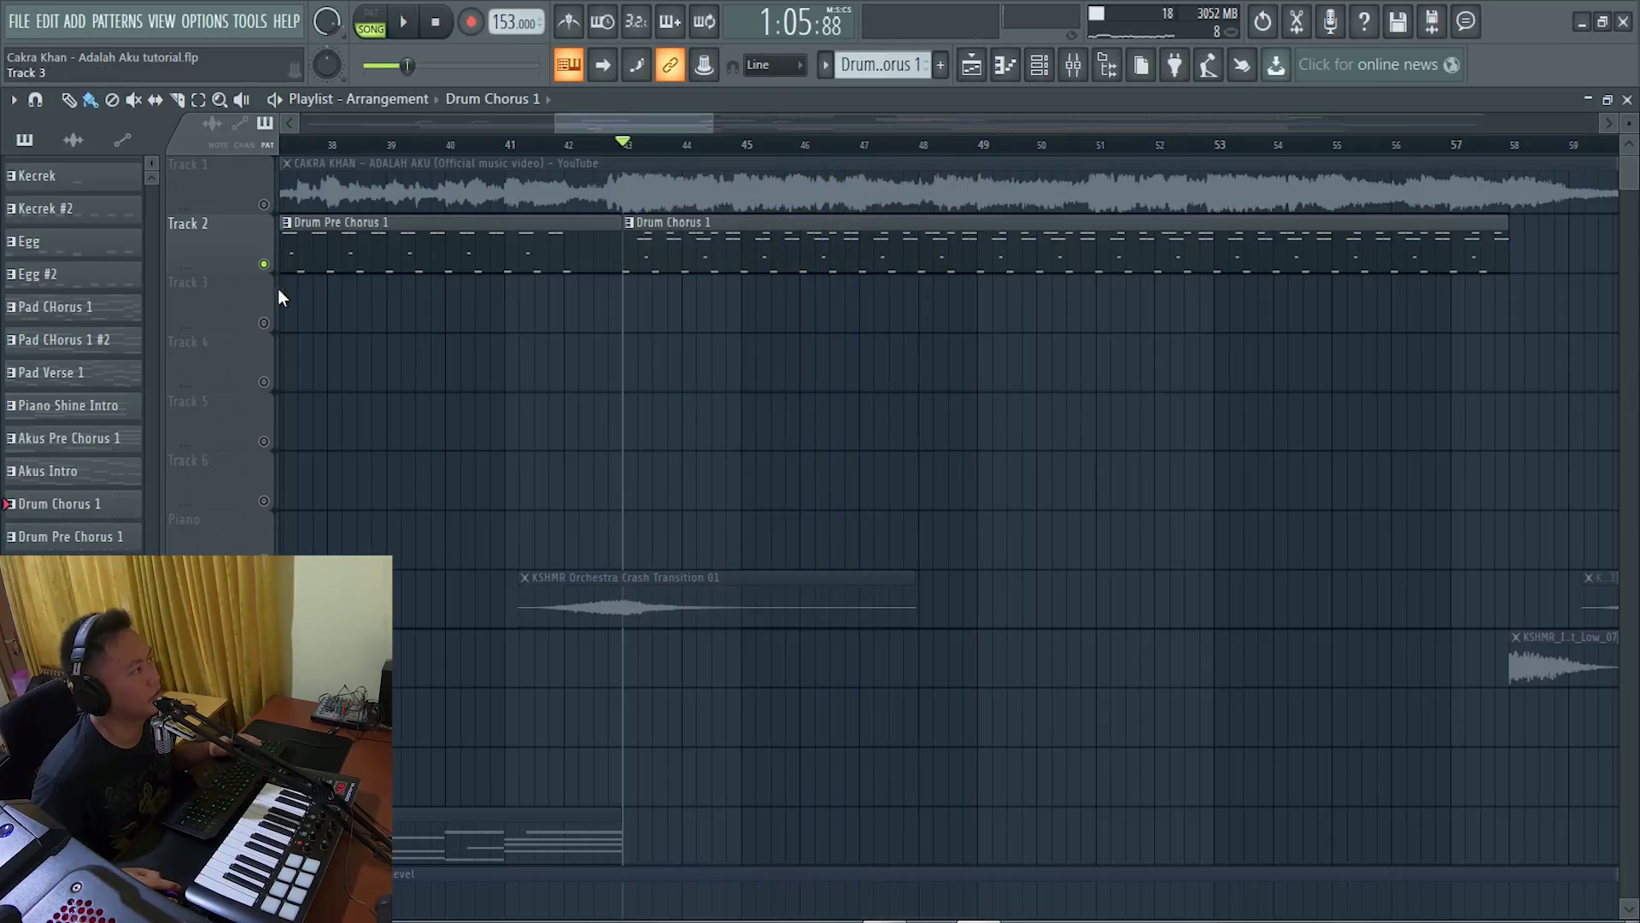
Solo Track 14 and play the Piano Chorus 1 pattern from bar 43.
scroll(623, 530, down, 8)
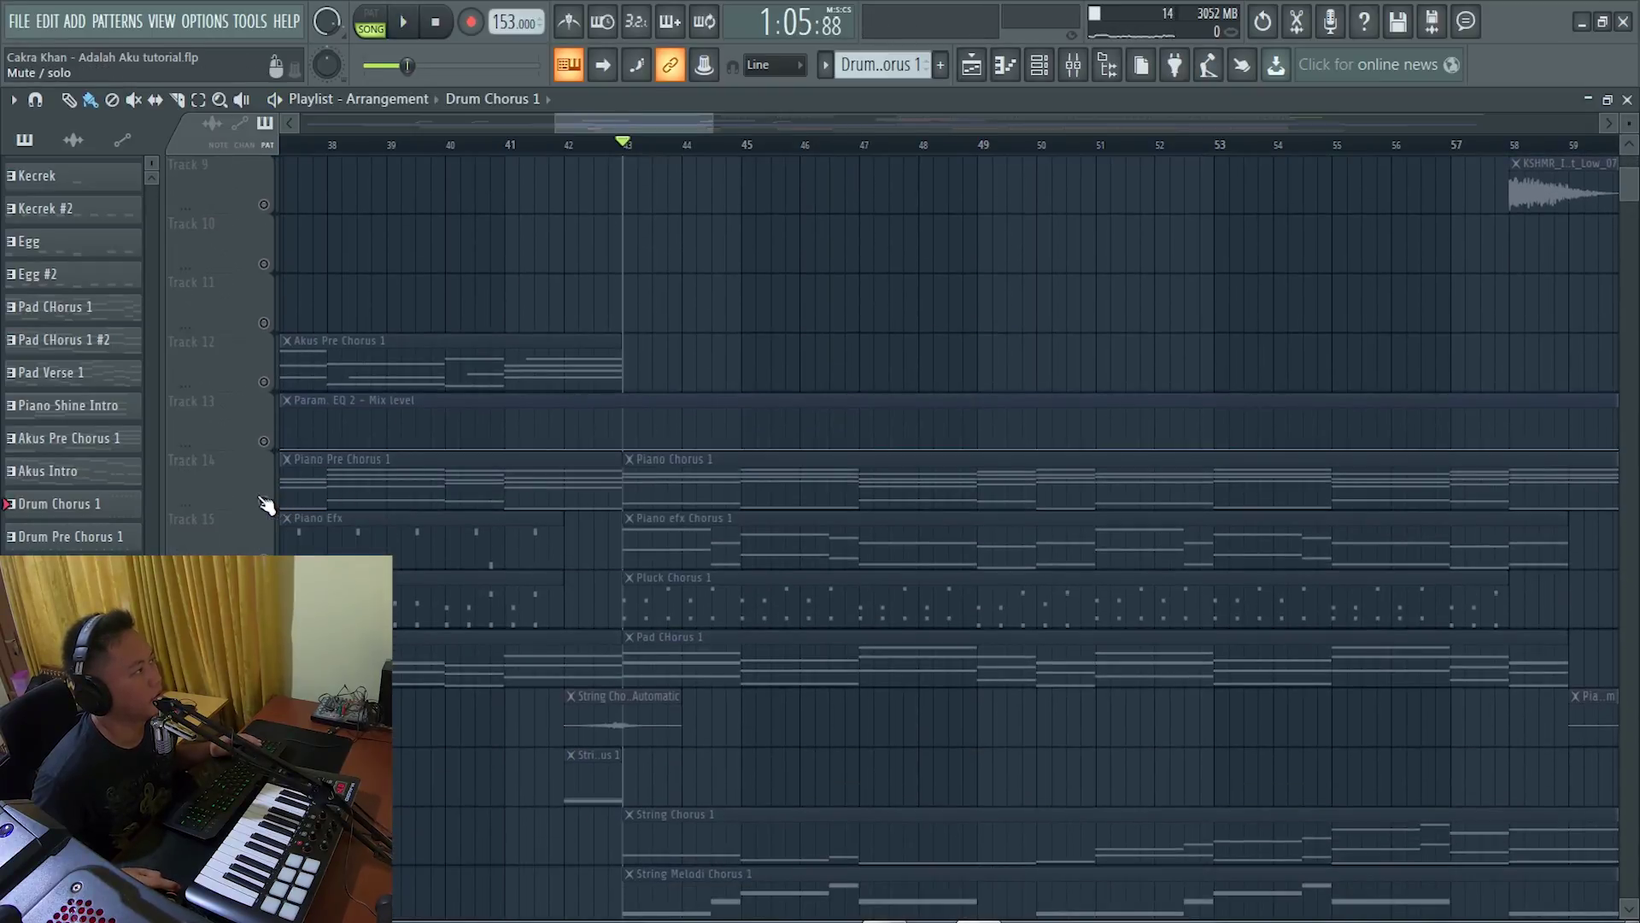
click(264, 502)
key(space)
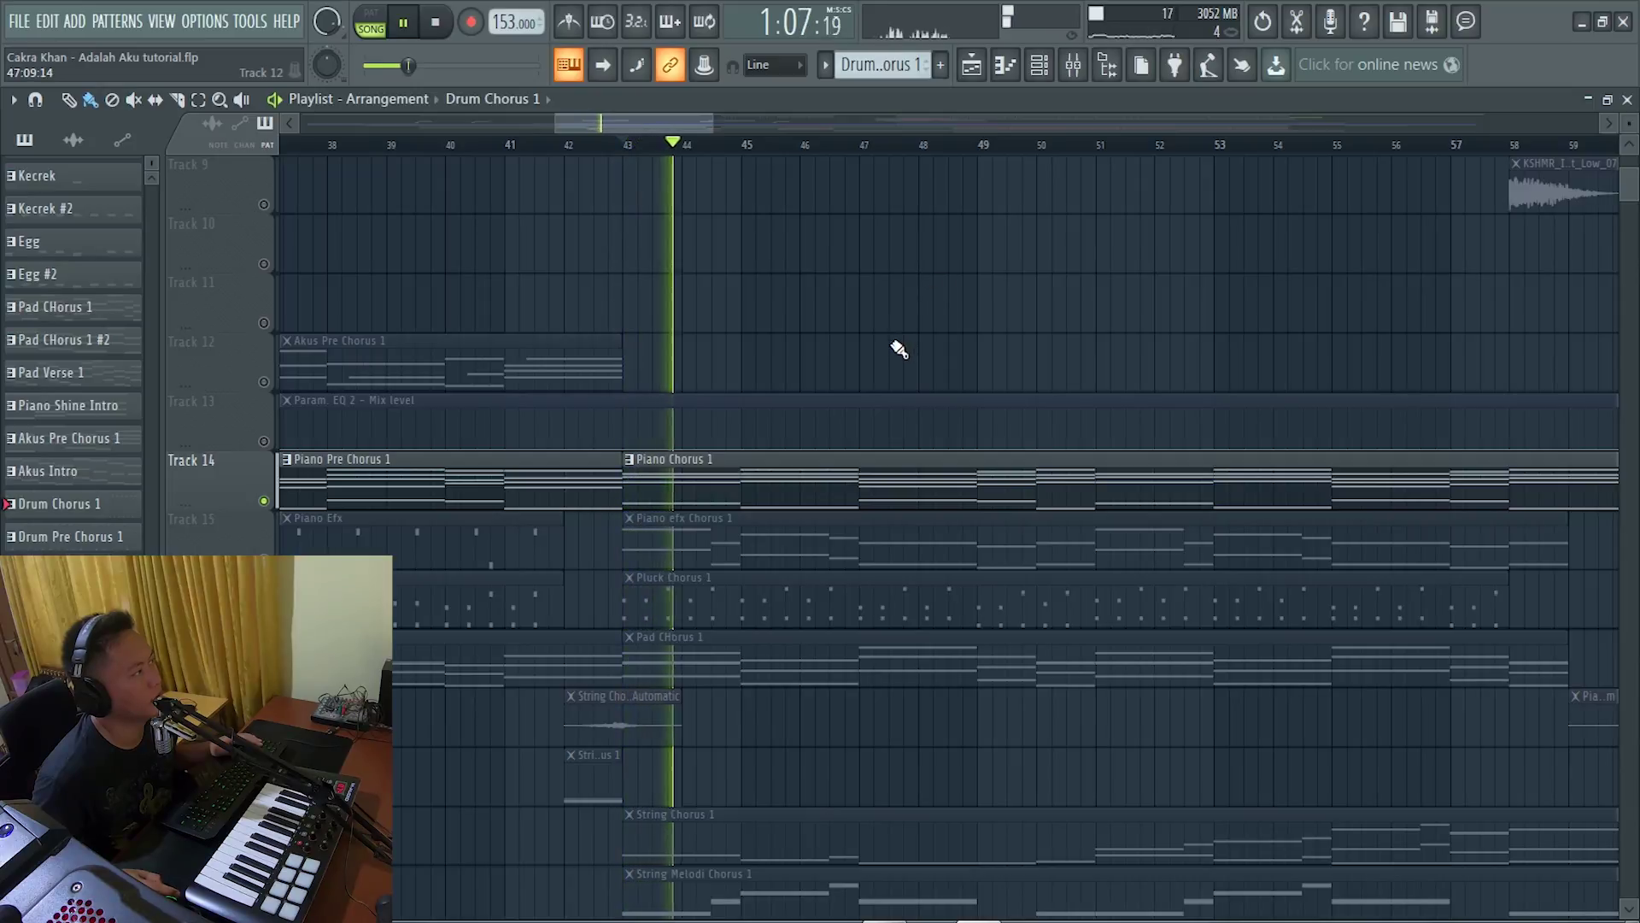
key(space)
View Piano Chorus 1 in the piano roll, audition its opening chord, and play the pattern before returning to the playlist.
double_click(766, 474)
alt+right_click(158, 490)
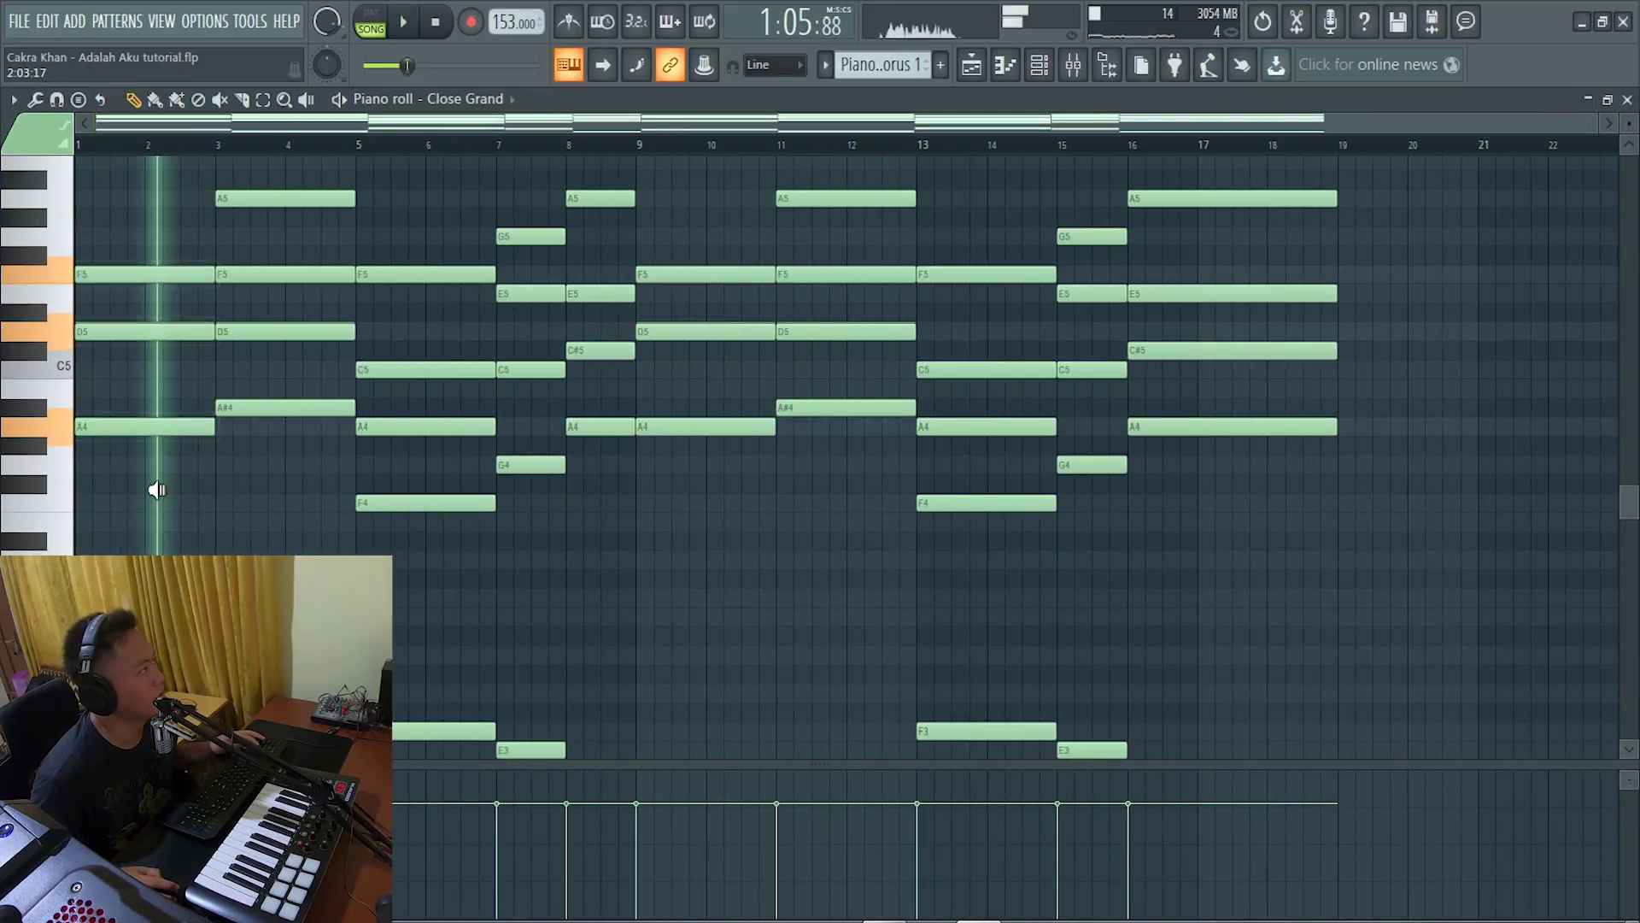
drag(157, 490, 261, 540)
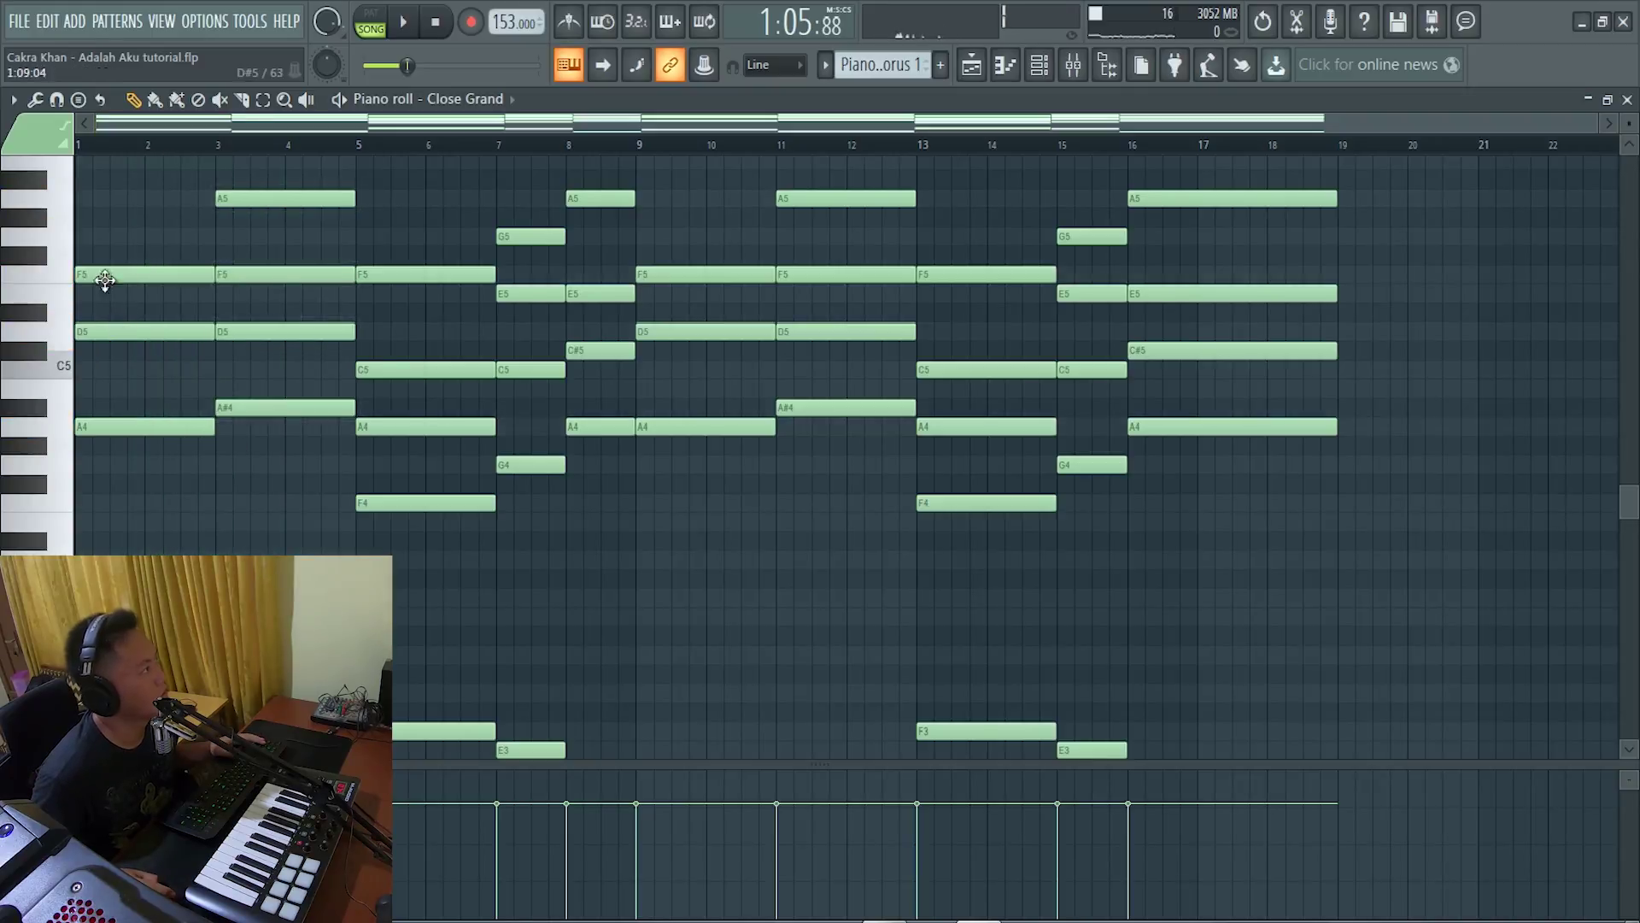
click(971, 64)
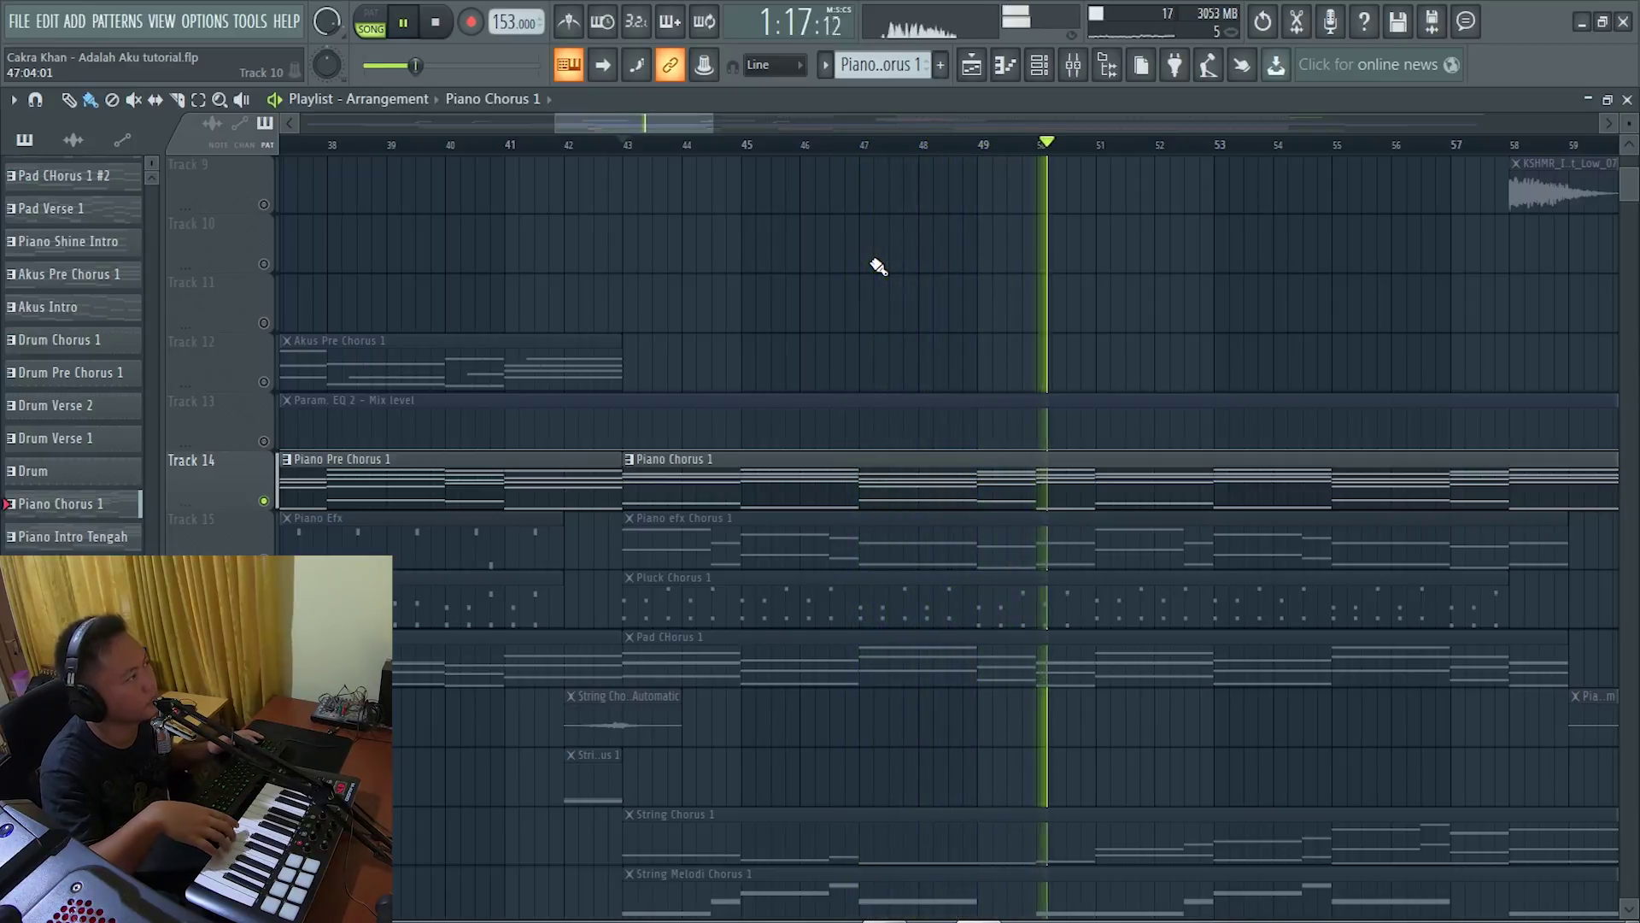
key(space)
Solo Track 15, play the Piano efx Chorus 1 pattern while viewing its notes in the piano roll, and return to the playlist.
scroll(409, 445, down, 2)
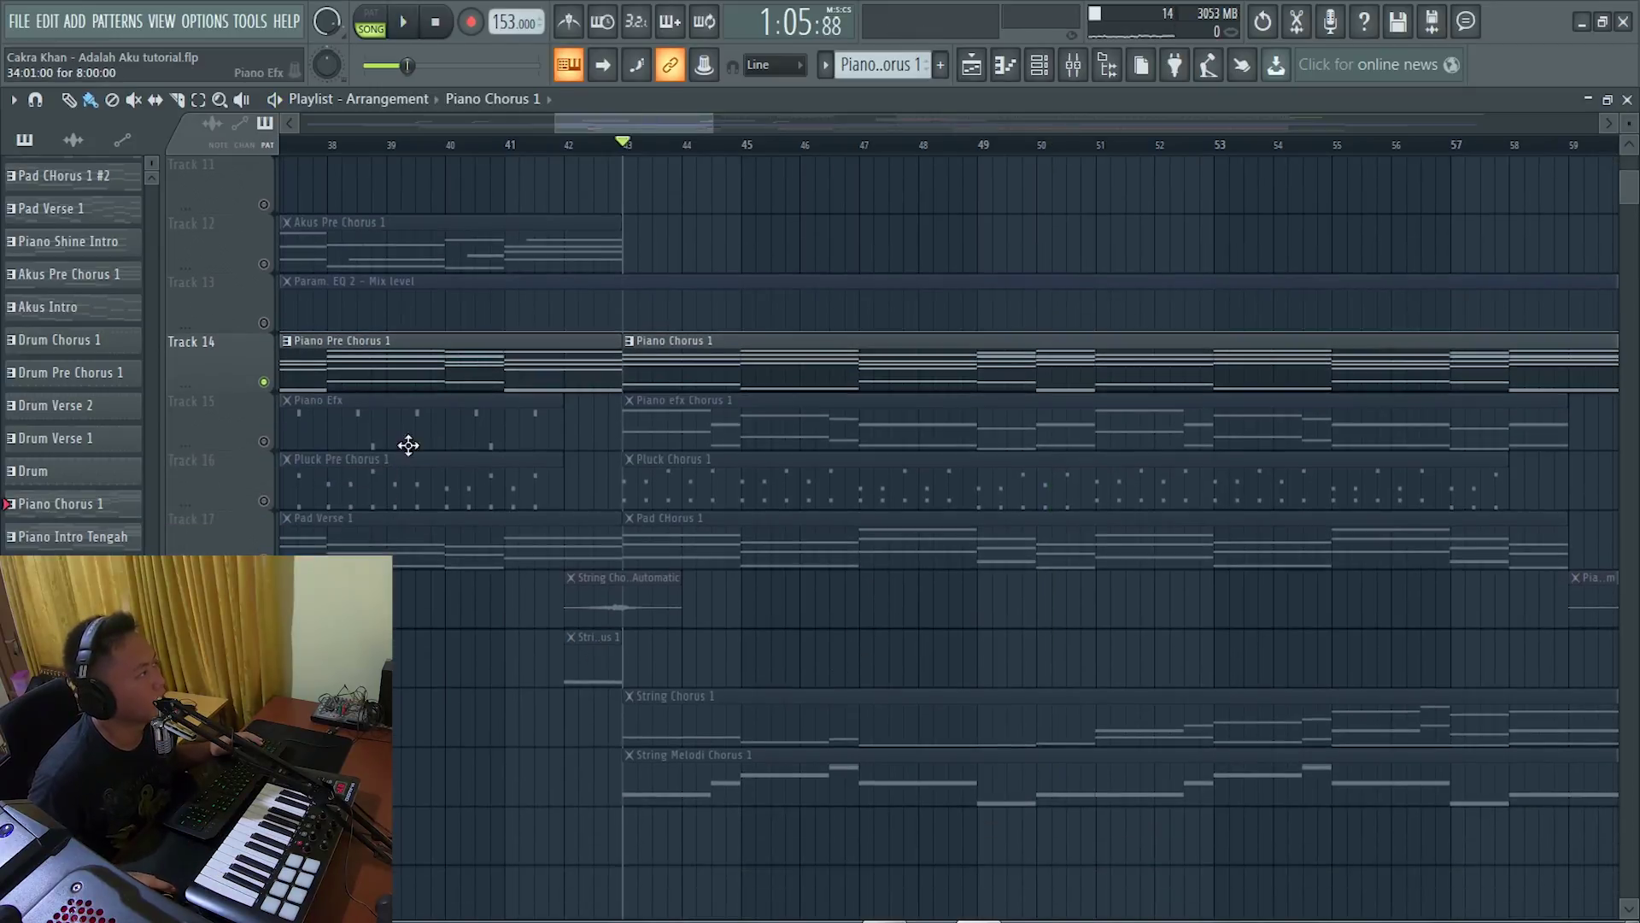
right_click(266, 441)
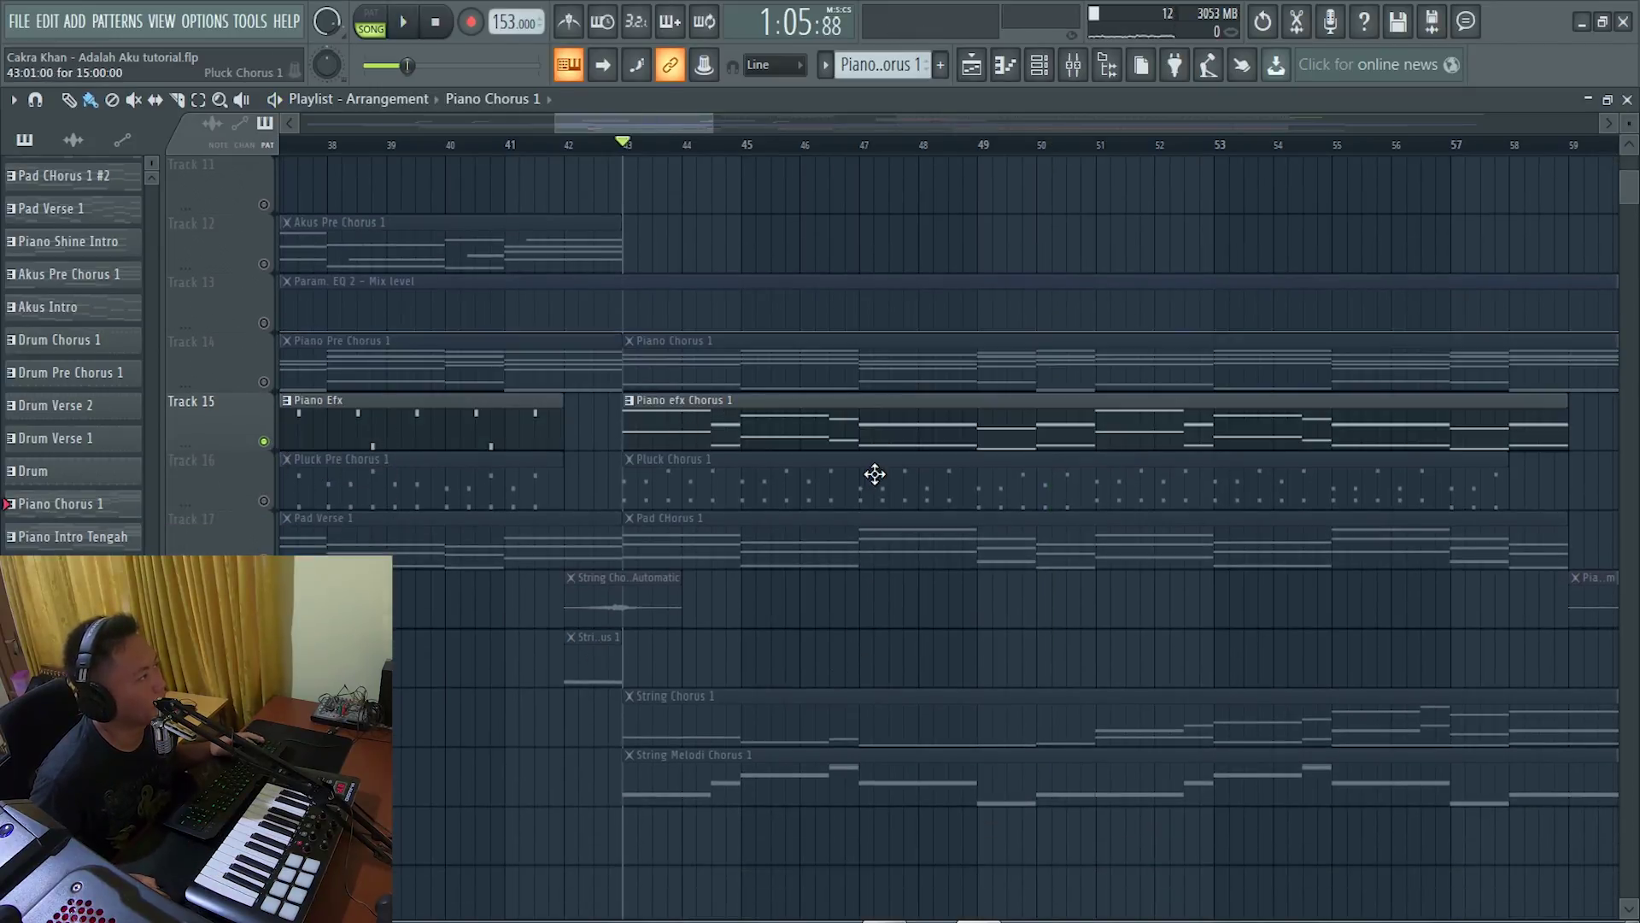
scroll(874, 474, up, 1)
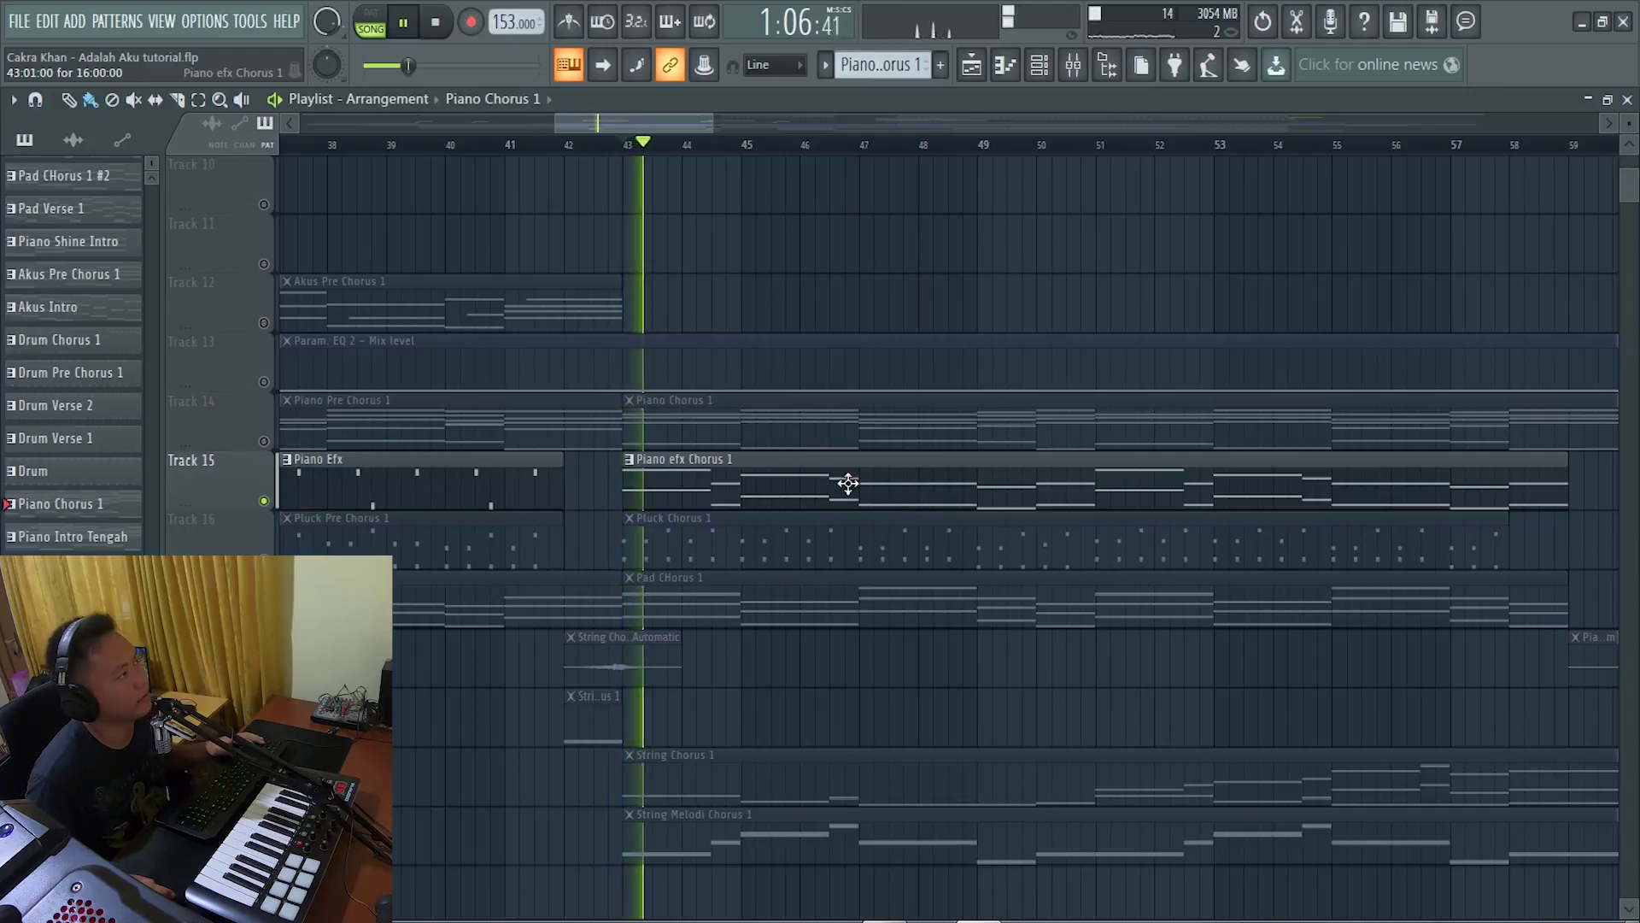
double_click(846, 479)
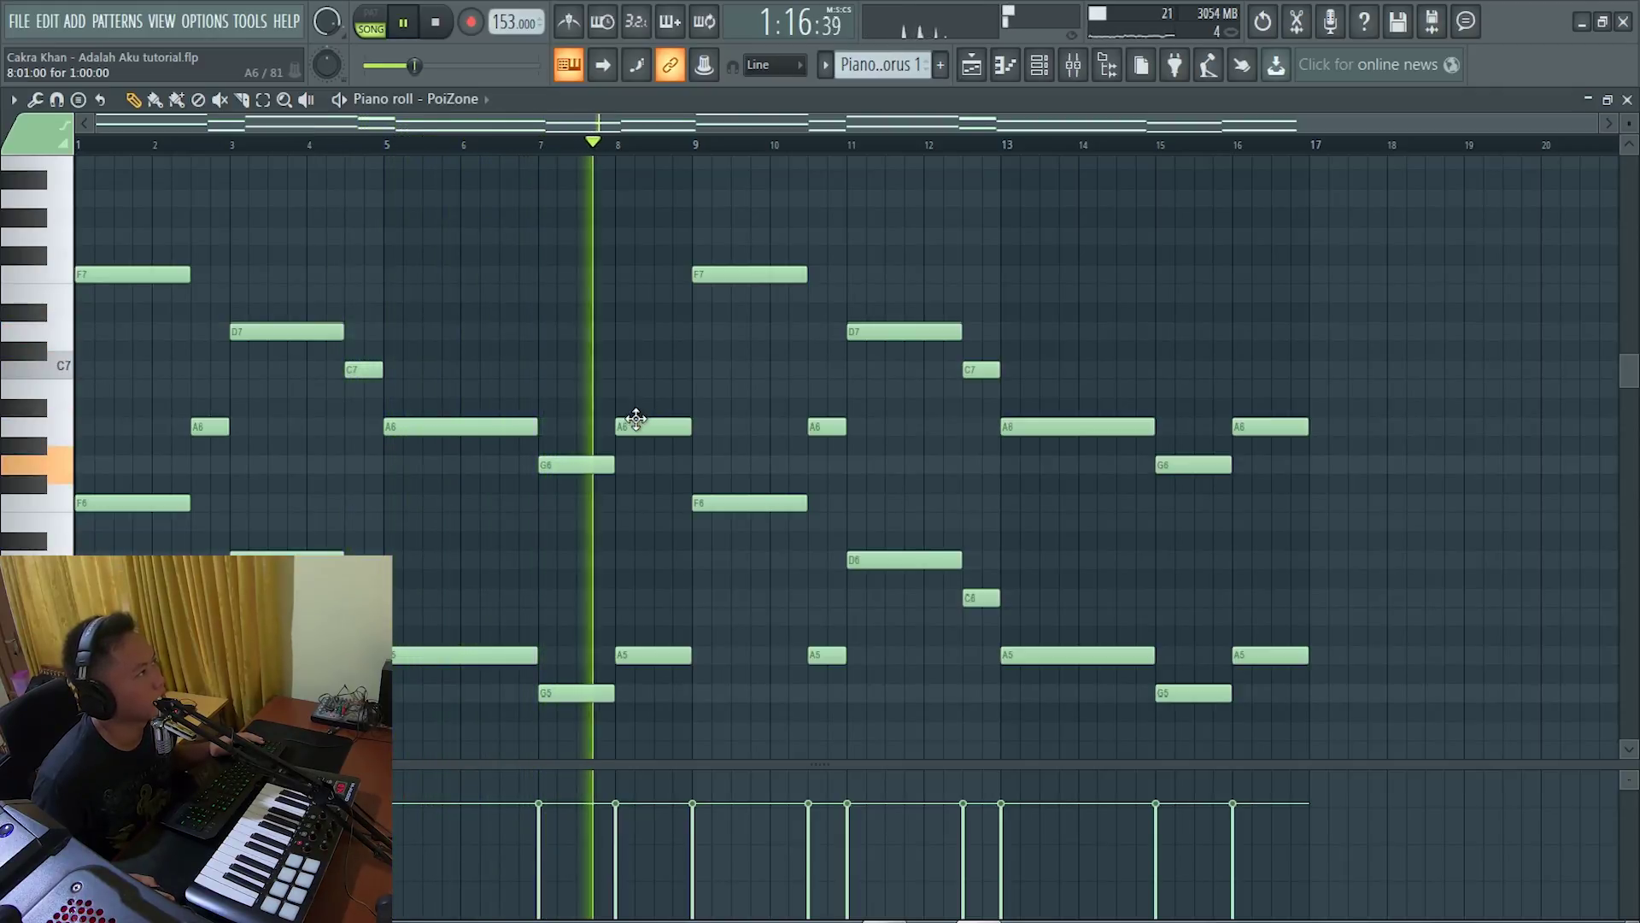
key(space)
key(F5)
Enable Track 16 alongside Track 15, play Pluck Chorus 1 while viewing it in the piano roll, and return to the playlist.
scroll(691, 532, down, 1)
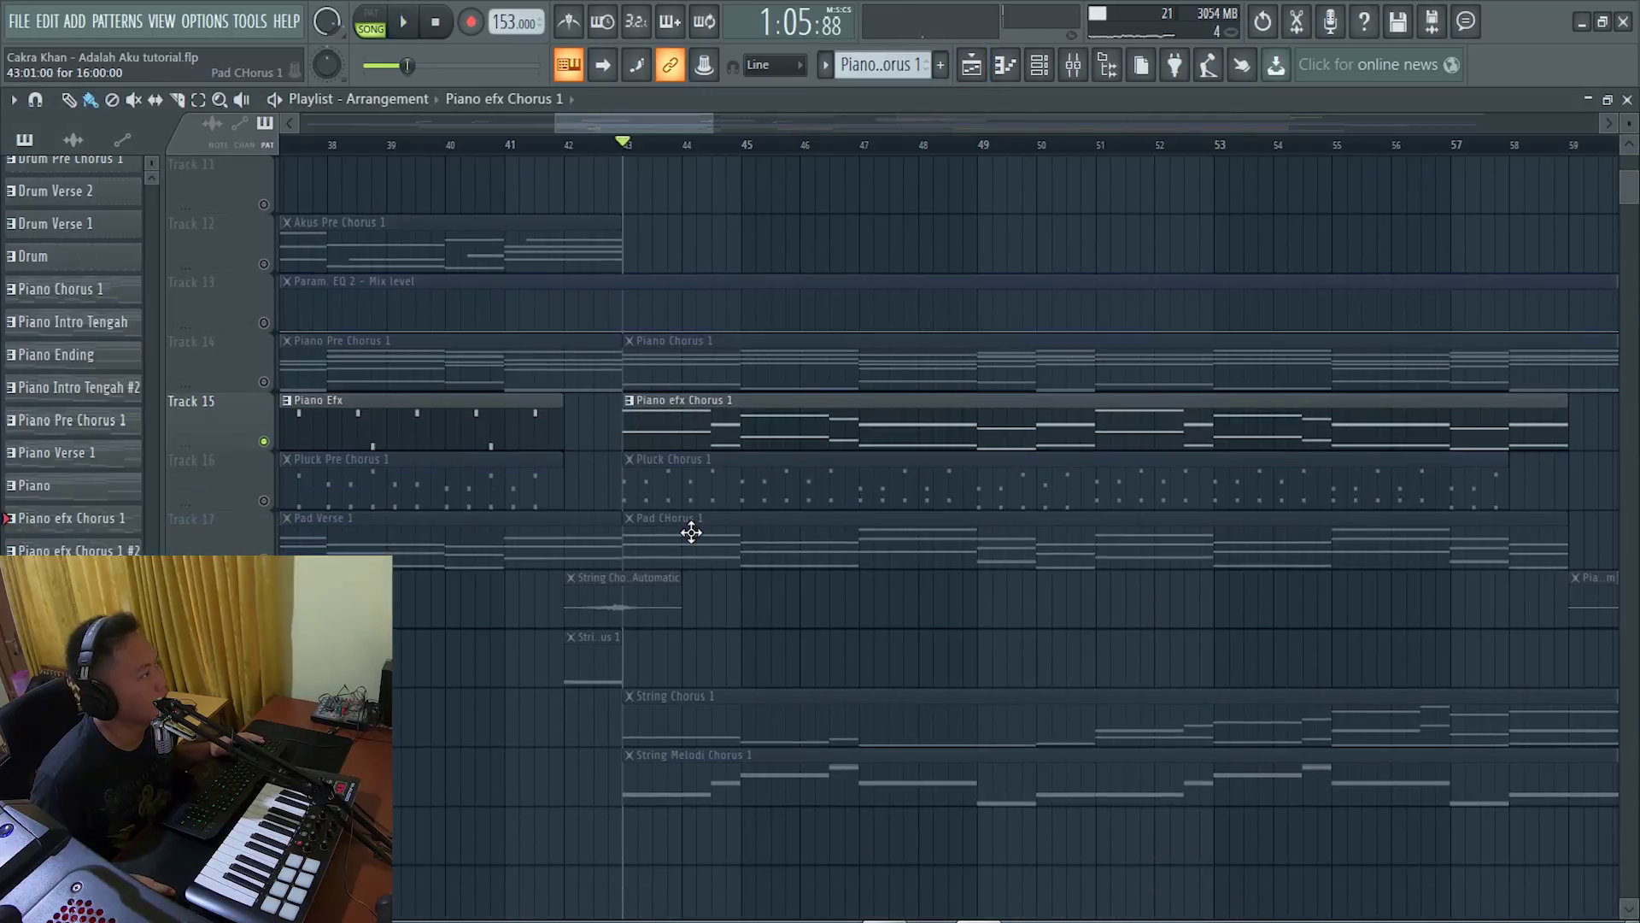
click(264, 501)
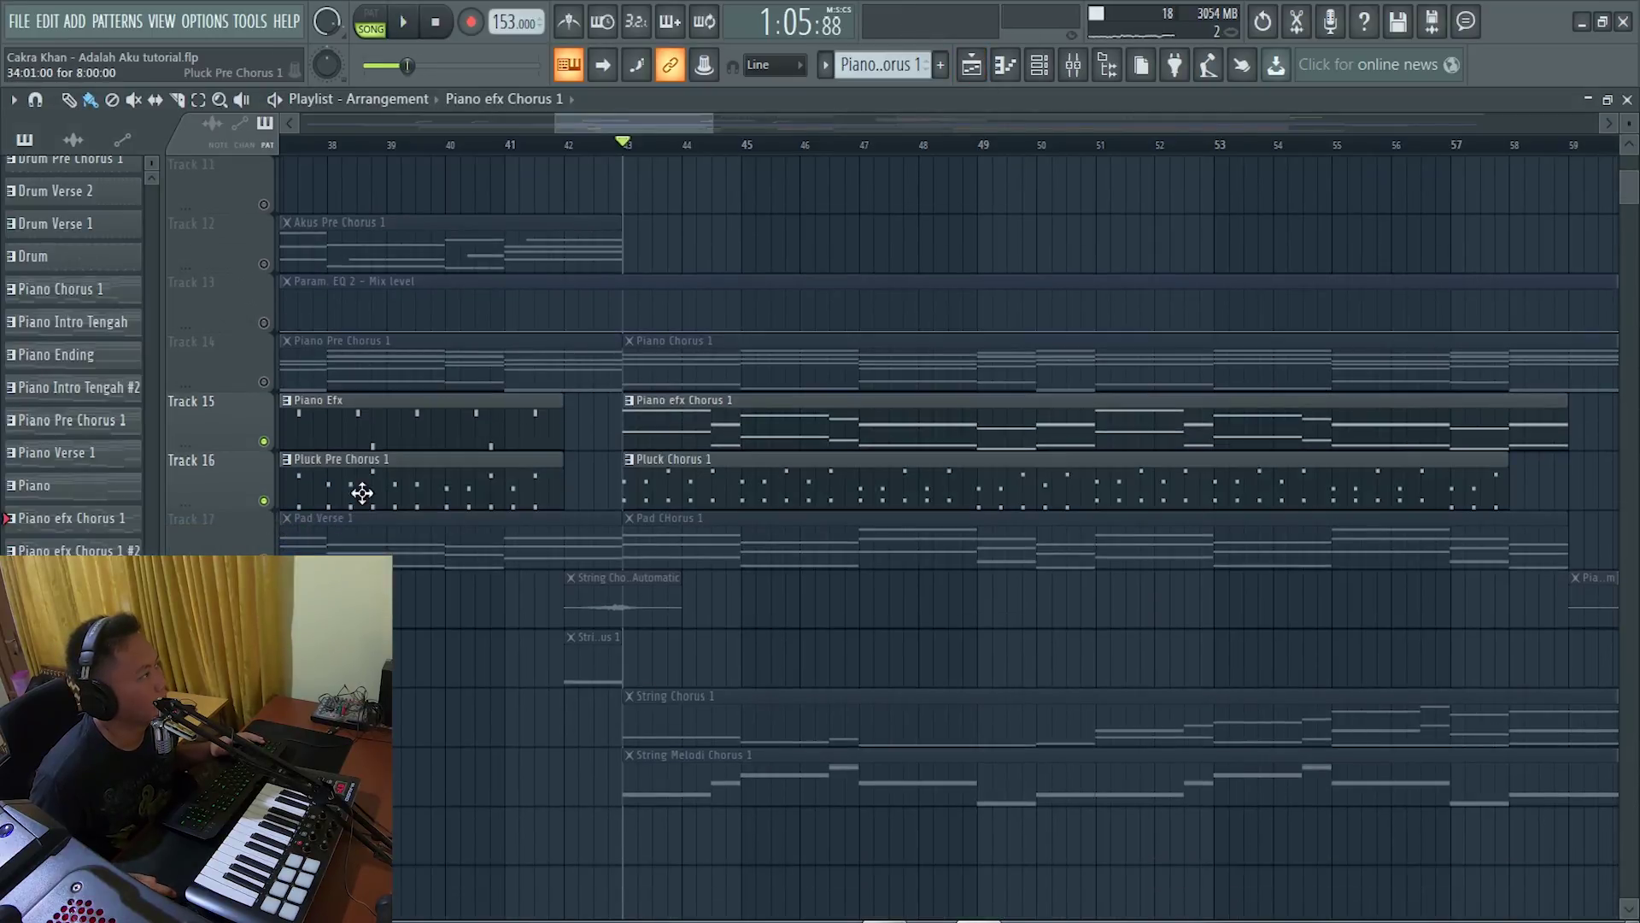
double_click(715, 491)
key(space)
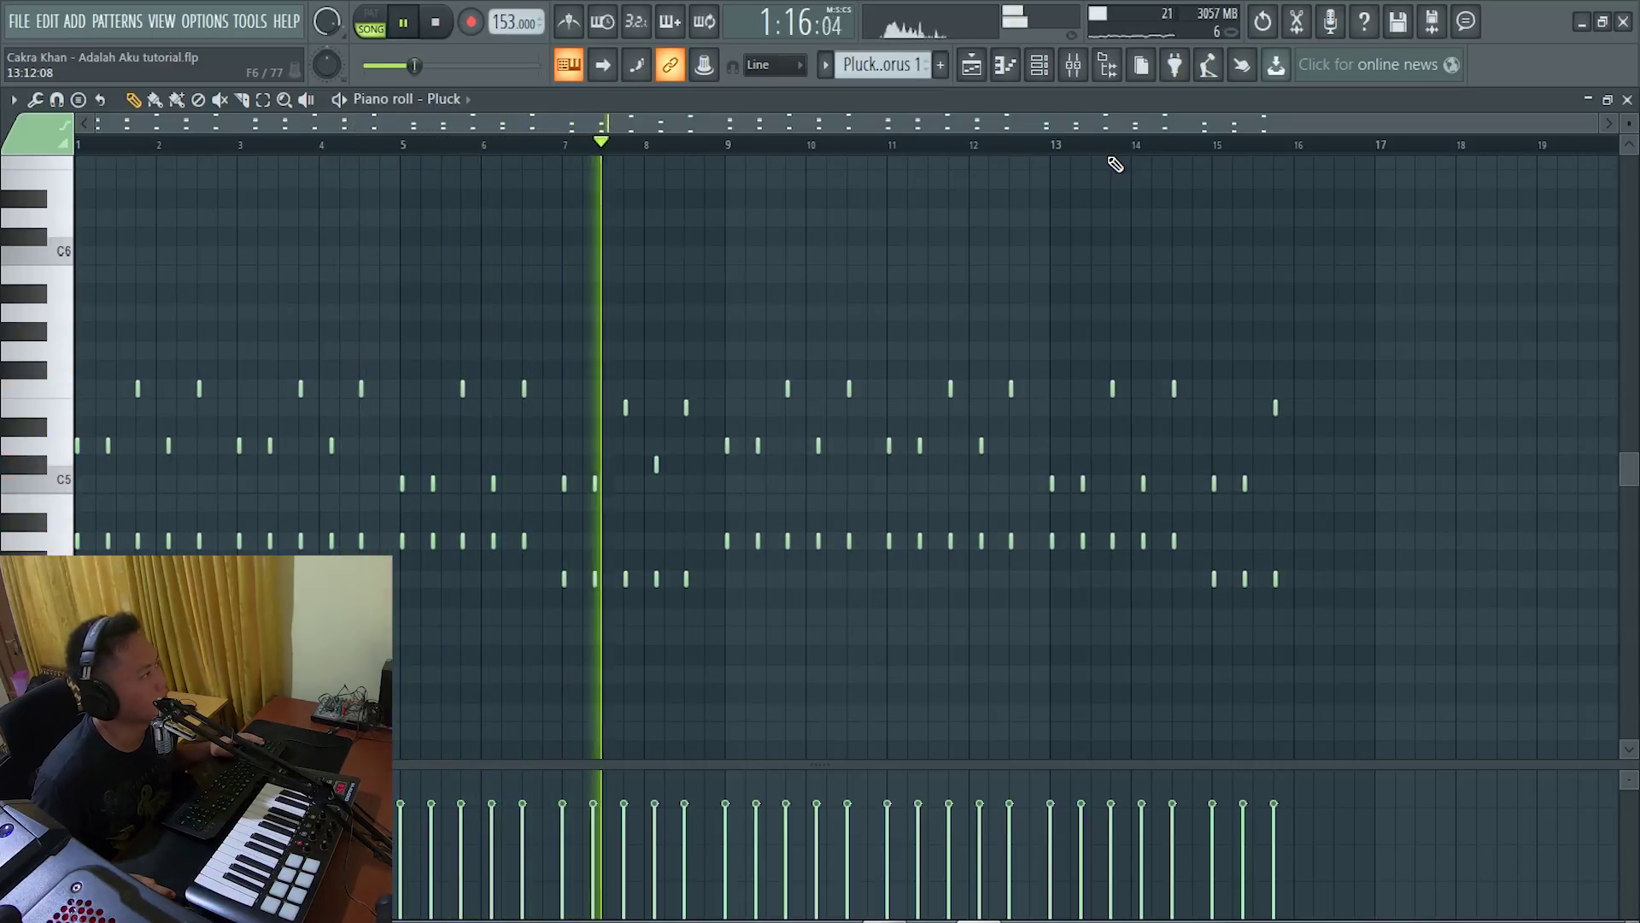
key(space)
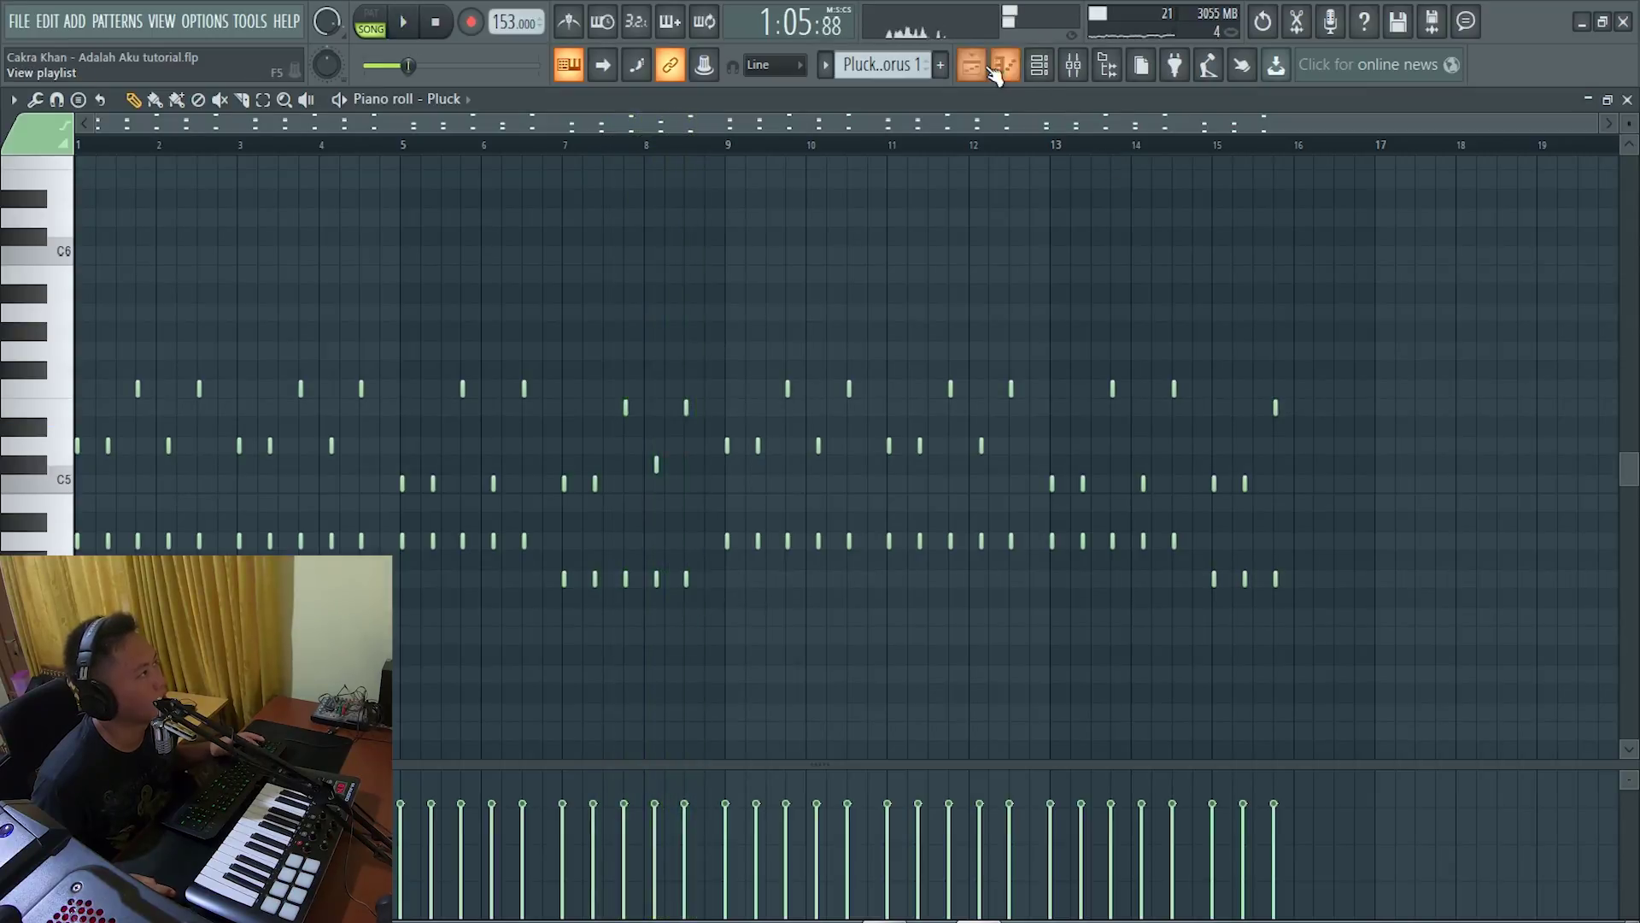
click(994, 72)
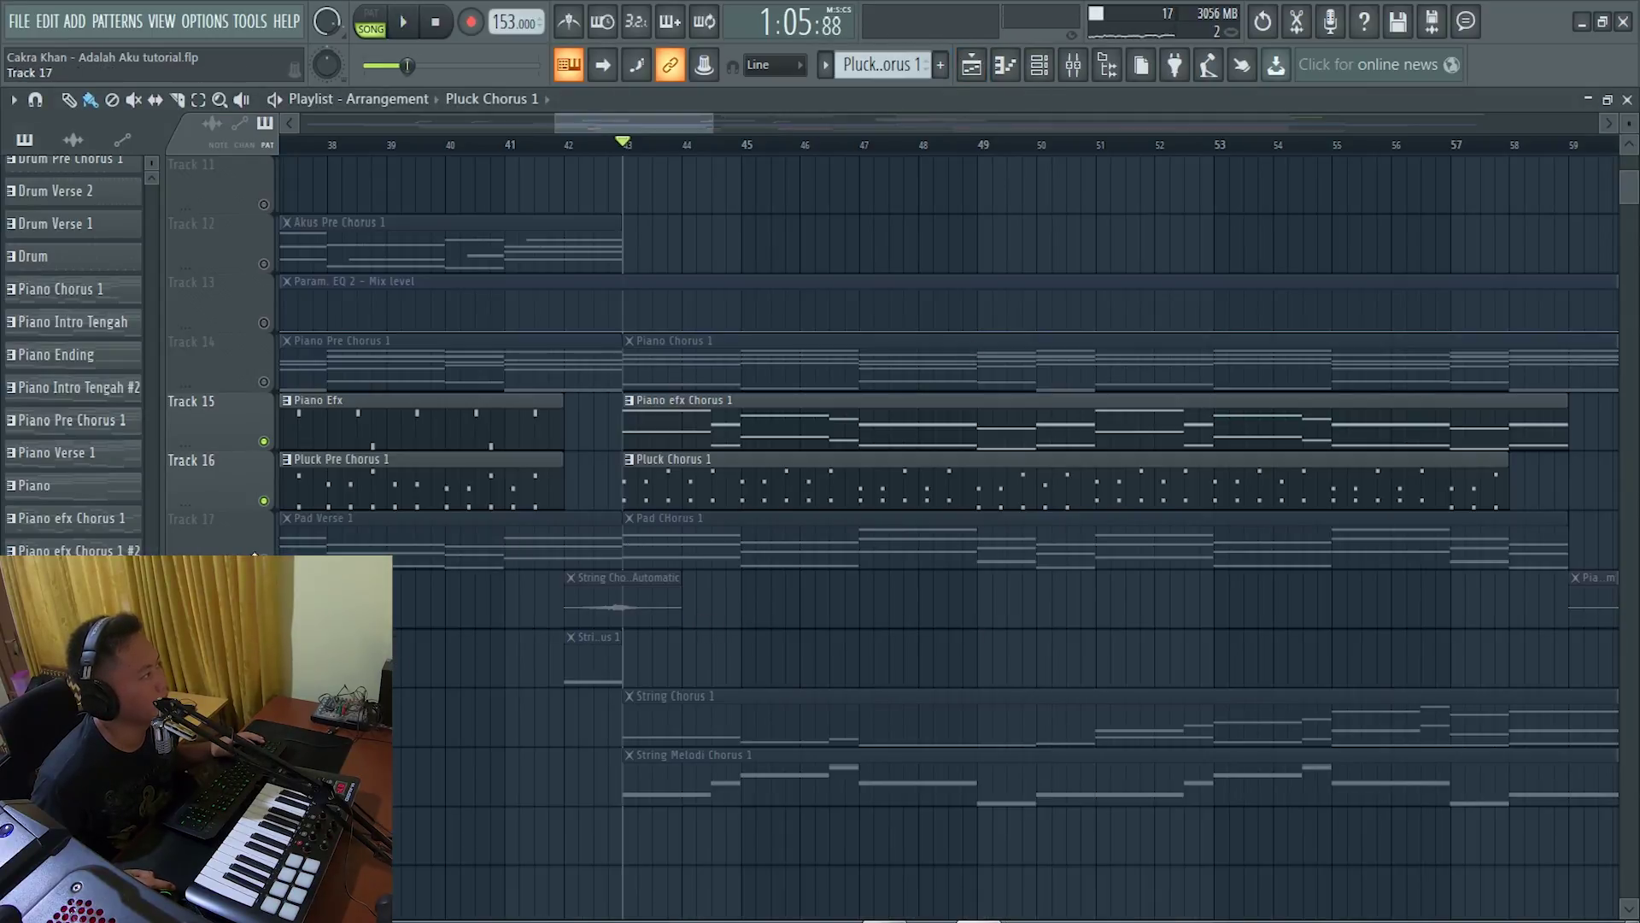
Enable Track 17 and play Pad CHorus 1 together with the piano efx and pluck patterns.
click(256, 555)
key(space)
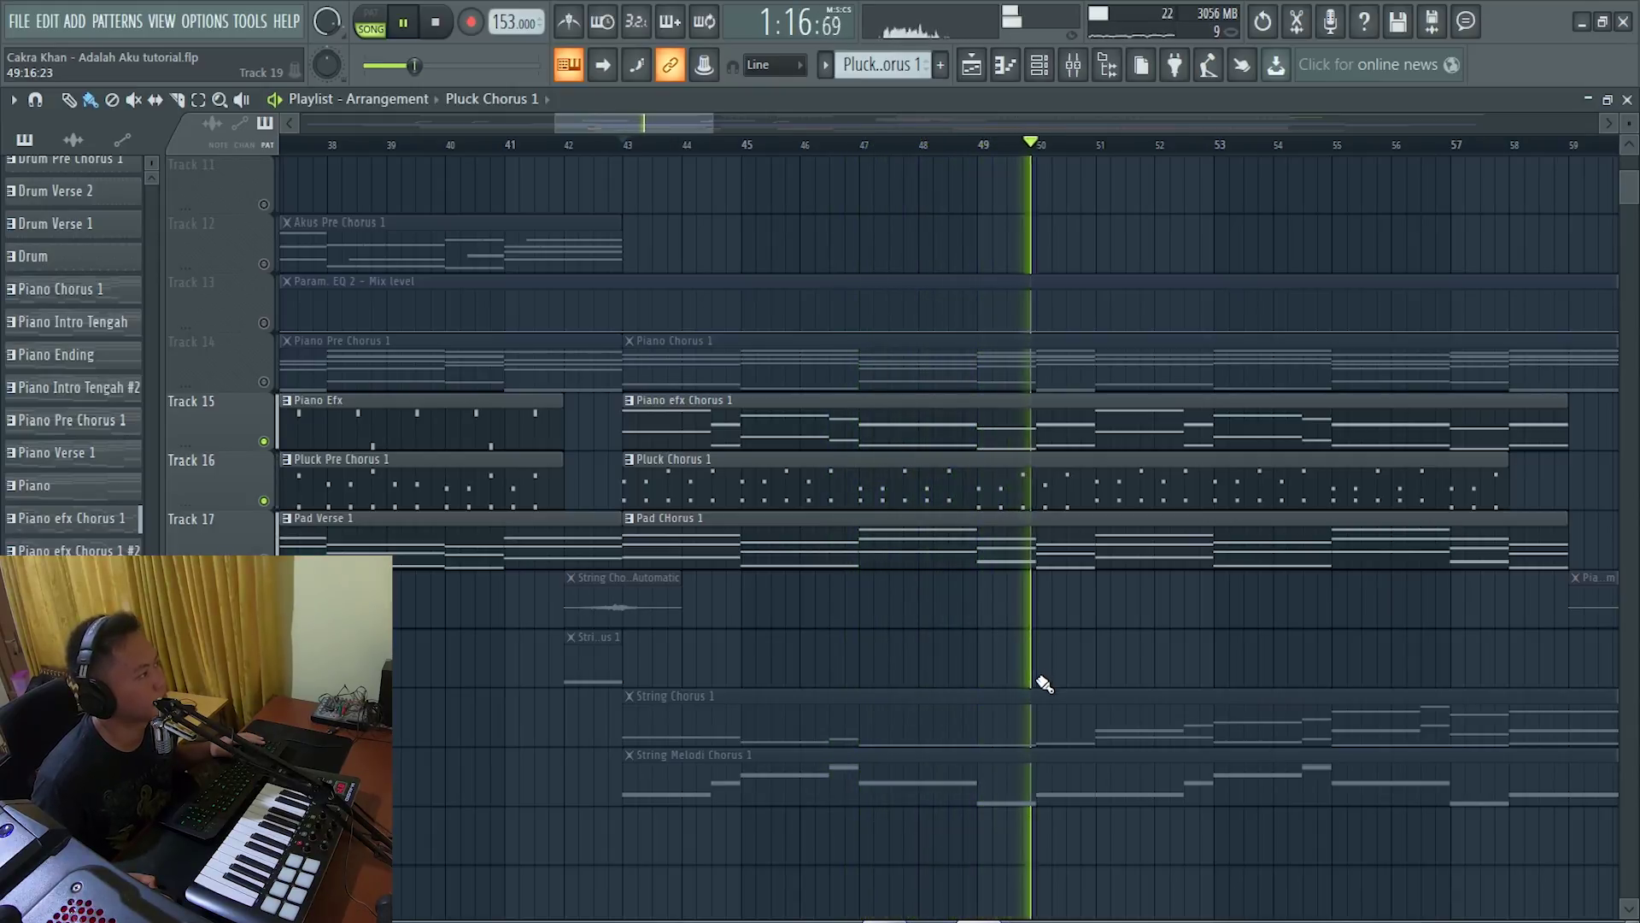
key(space)
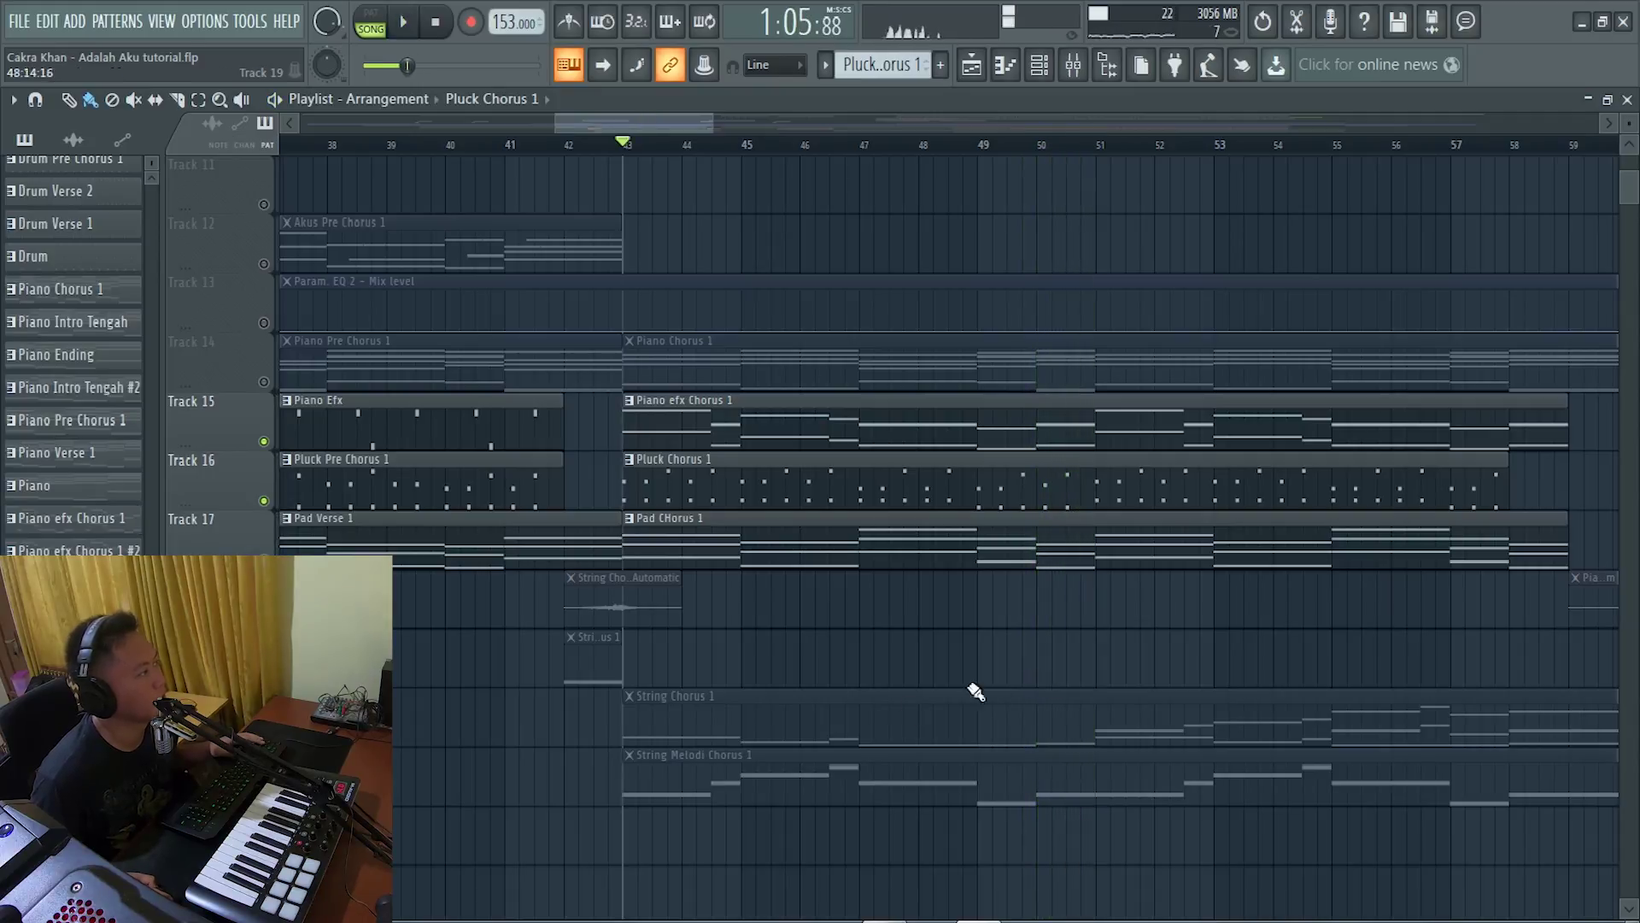
Enable the String Chorus 1 track, mute Tracks 15, 16 and 17, and play the string pattern from bar 43.
scroll(518, 648, down, 2)
click(264, 619)
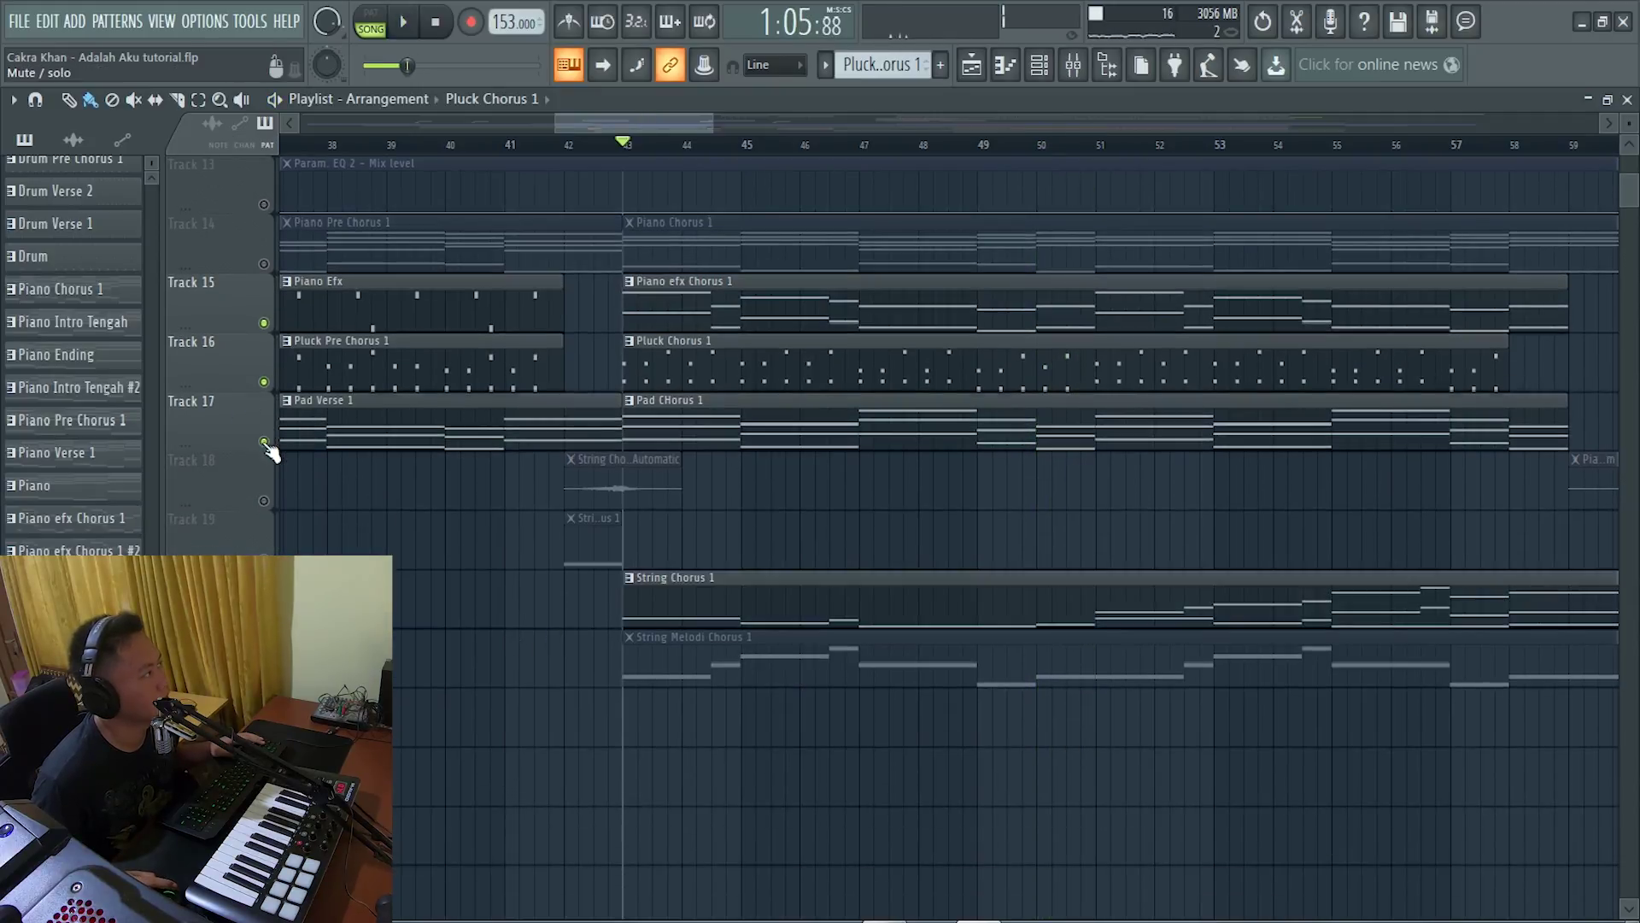
click(264, 442)
click(264, 382)
click(264, 322)
key(space)
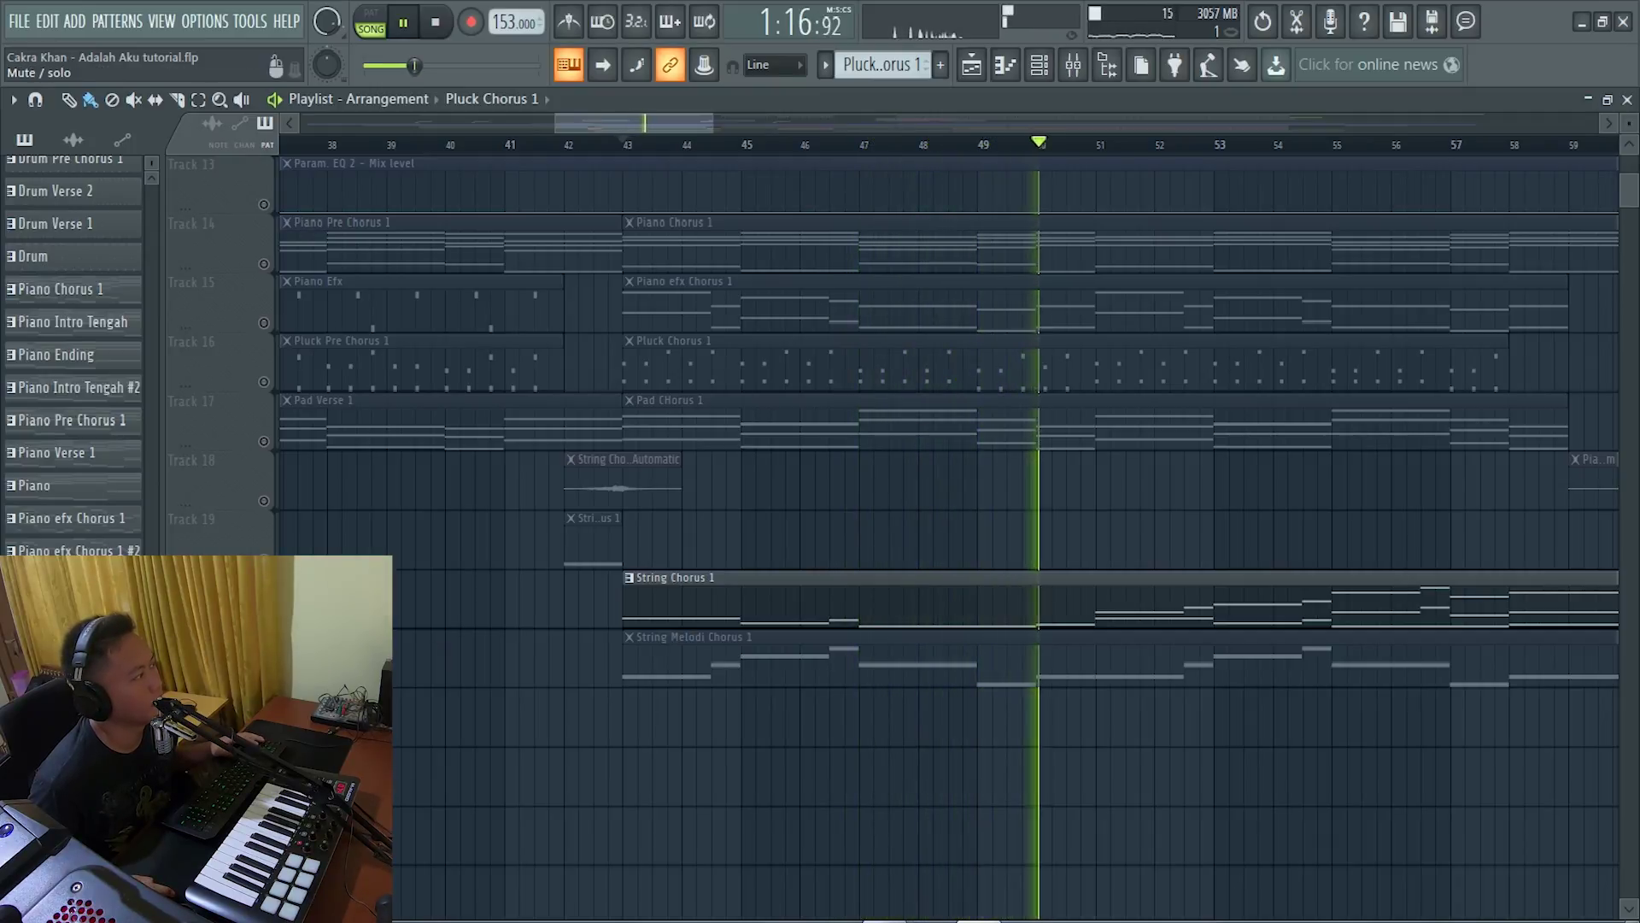
key(space)
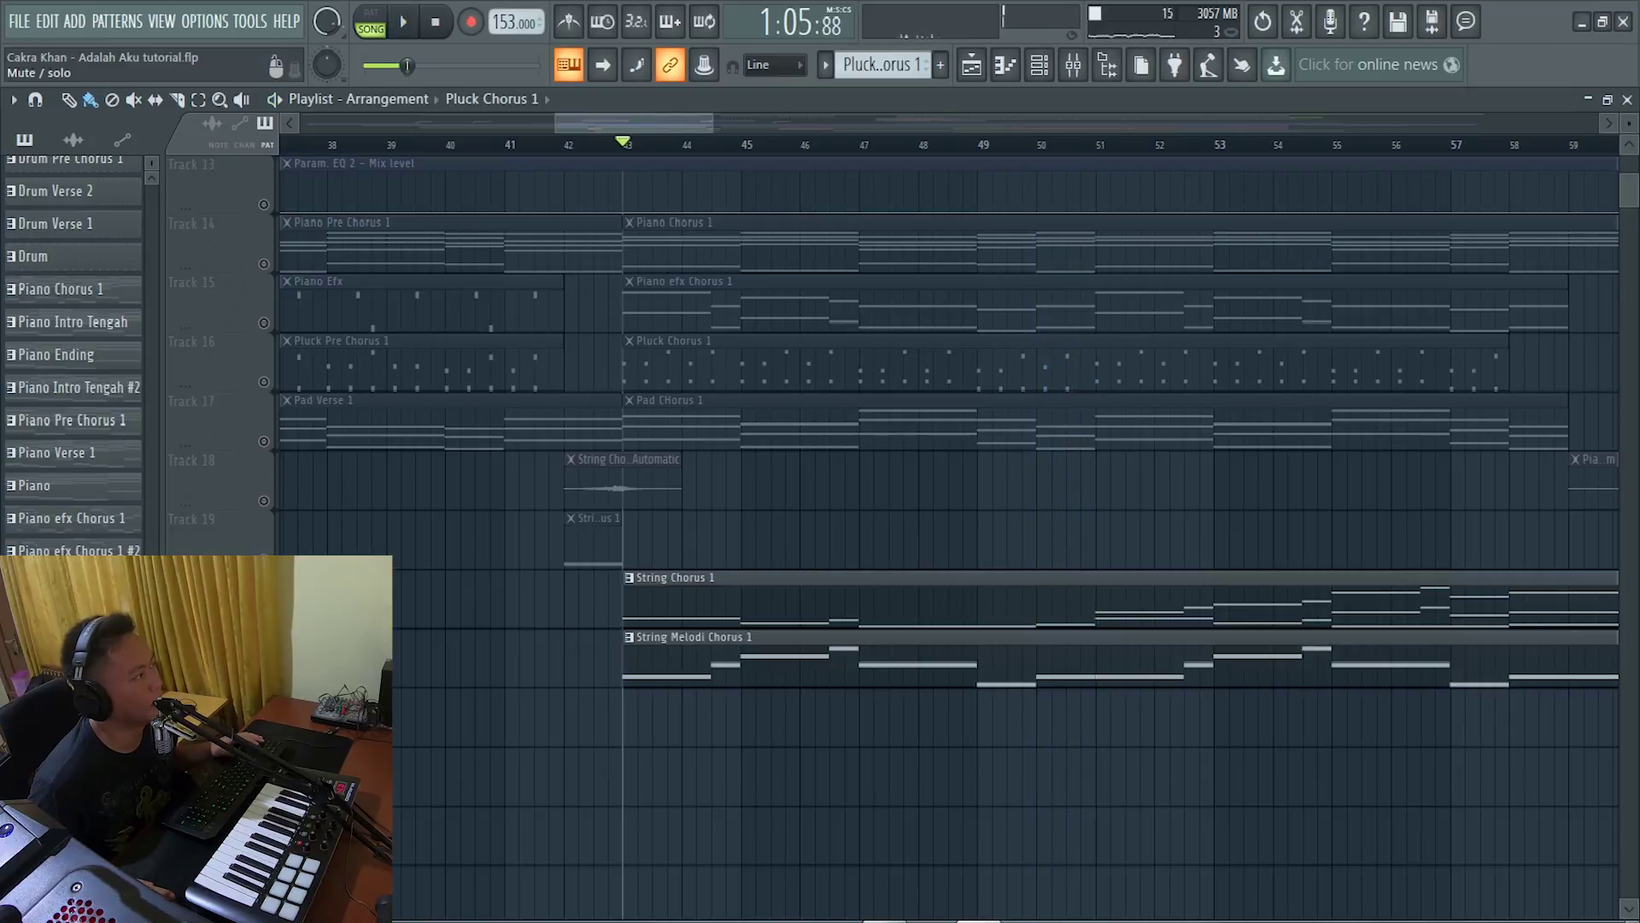
Play String Melodi Chorus 1 alone and layered with String Chorus 1 while looking over the chorus clips in the playlist.
key(space)
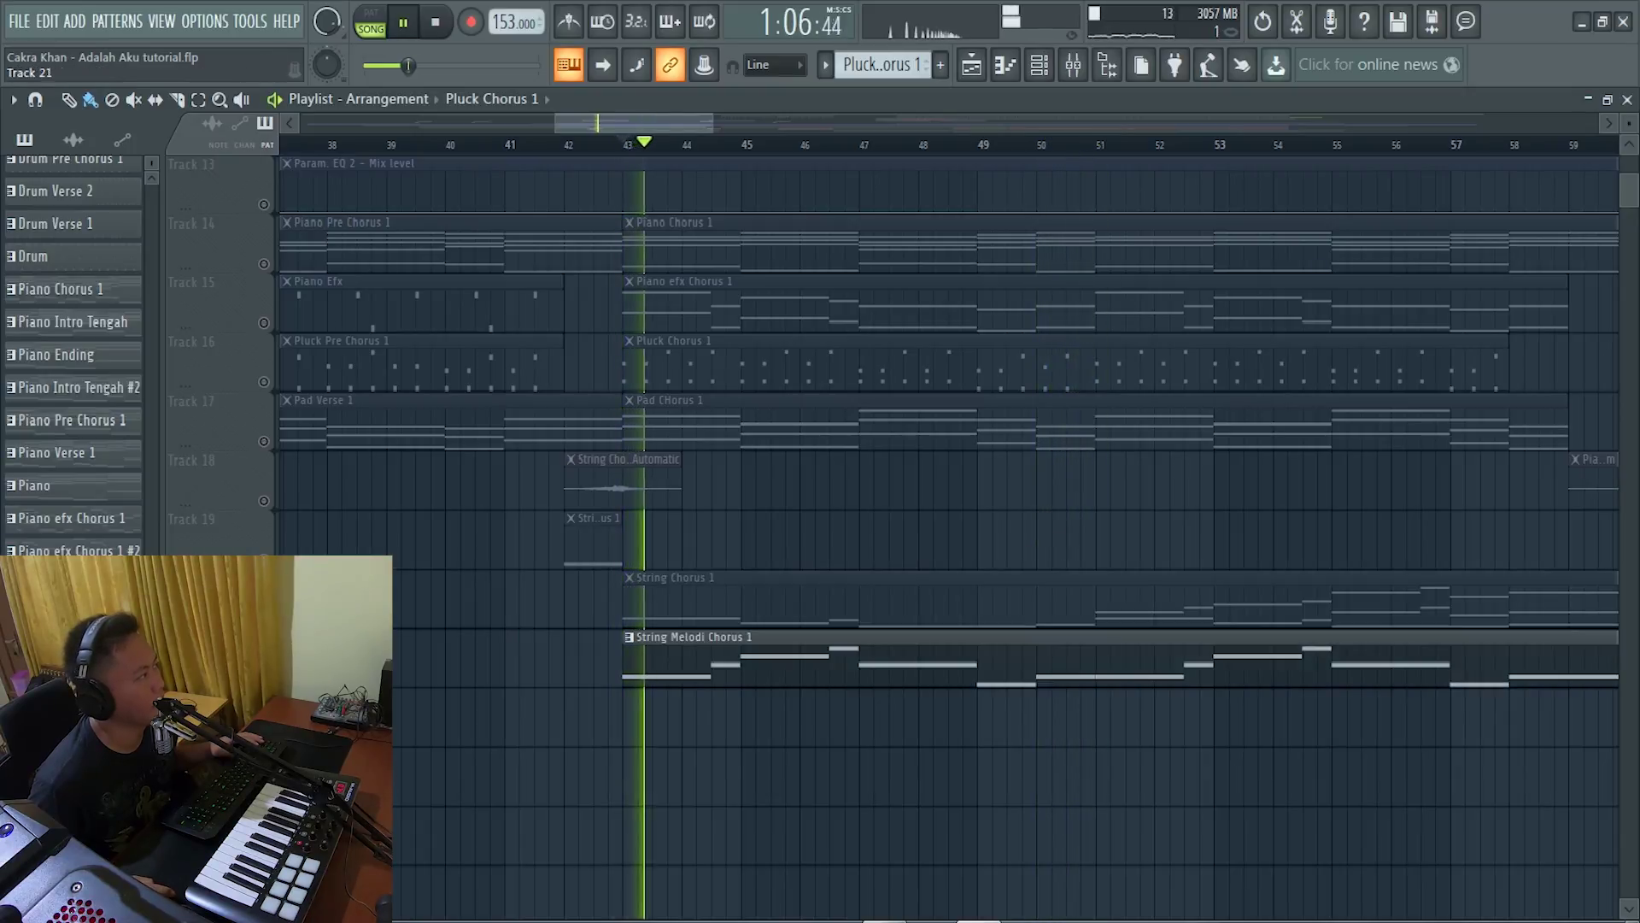
scroll(620, 618, down, 1)
scroll(620, 619, down, 1)
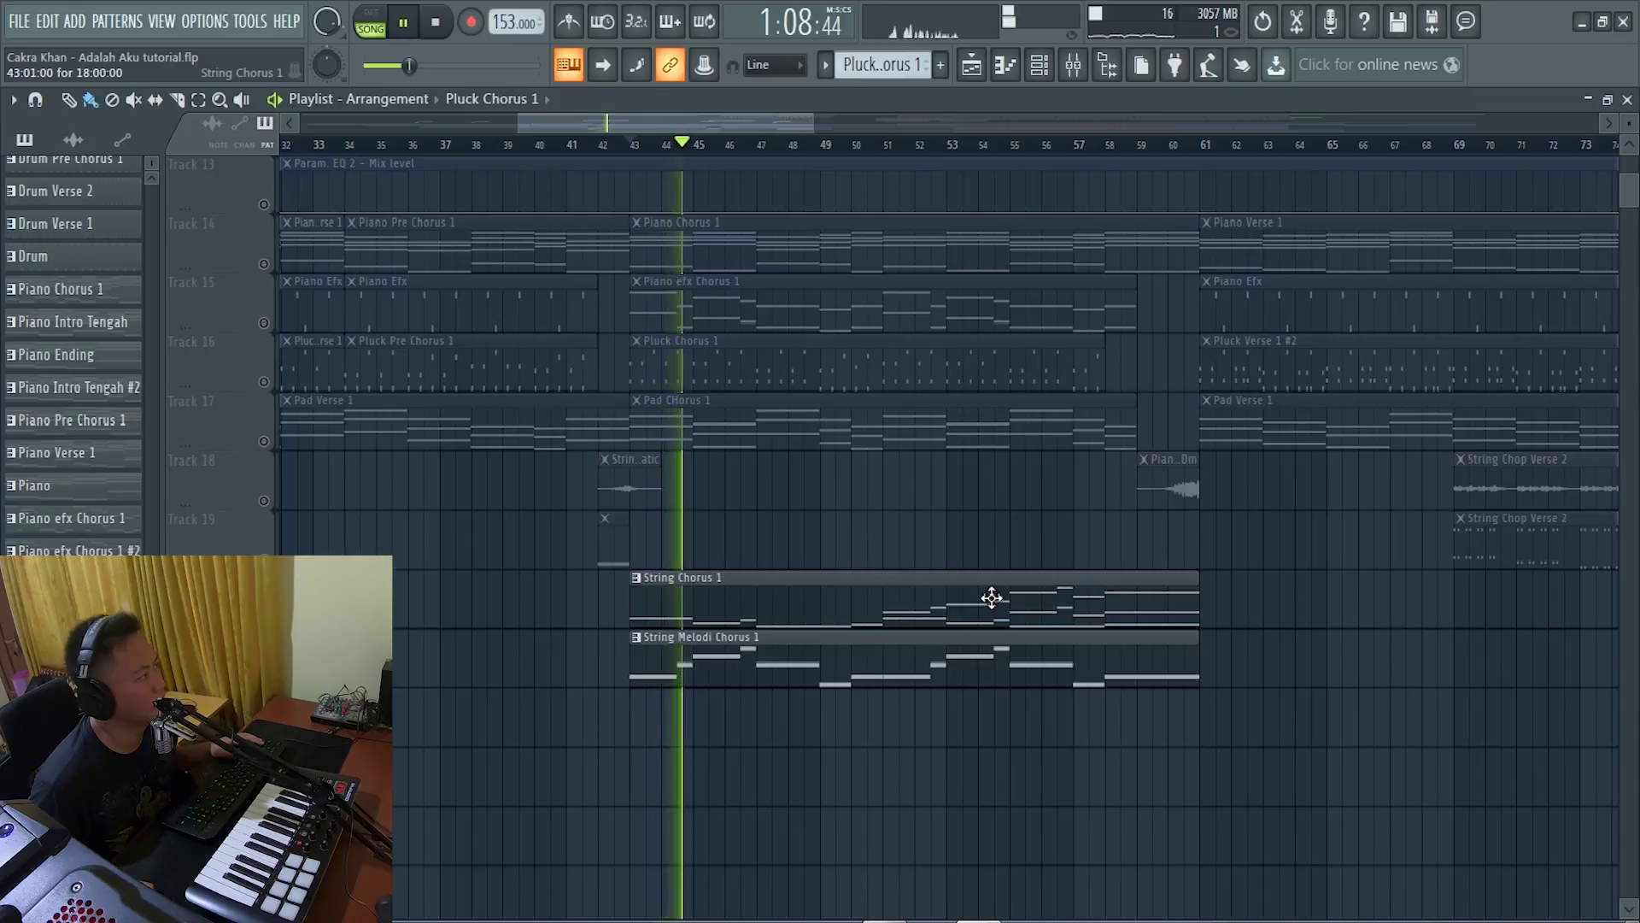
scroll(1059, 609, up, 6)
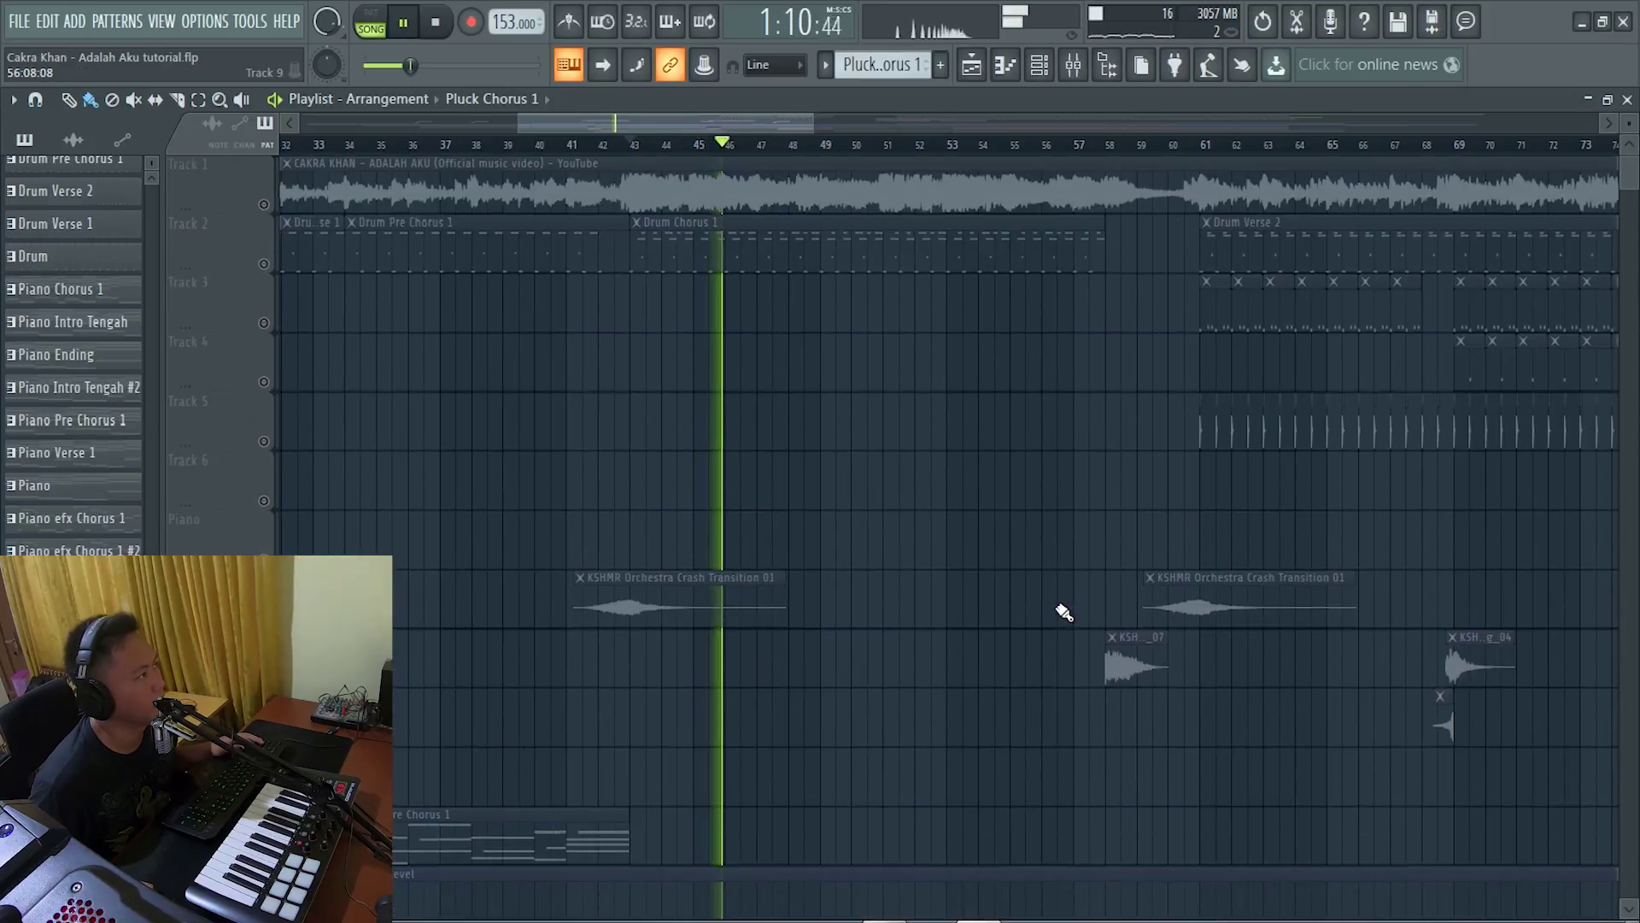
scroll(927, 612, down, 1)
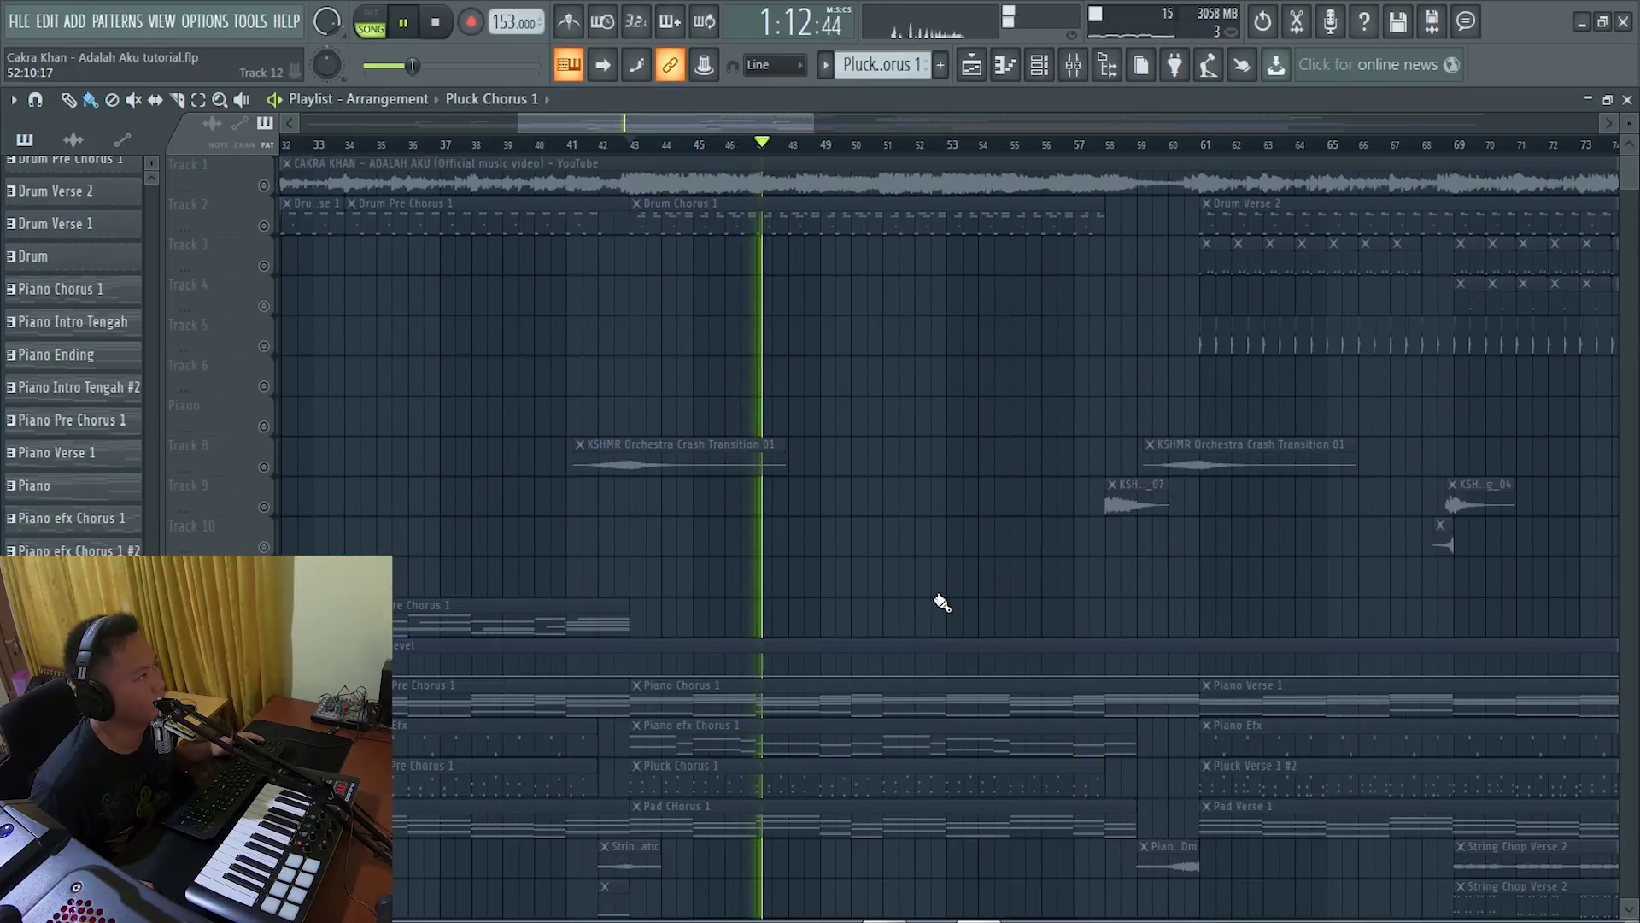
scroll(942, 603, down, 3)
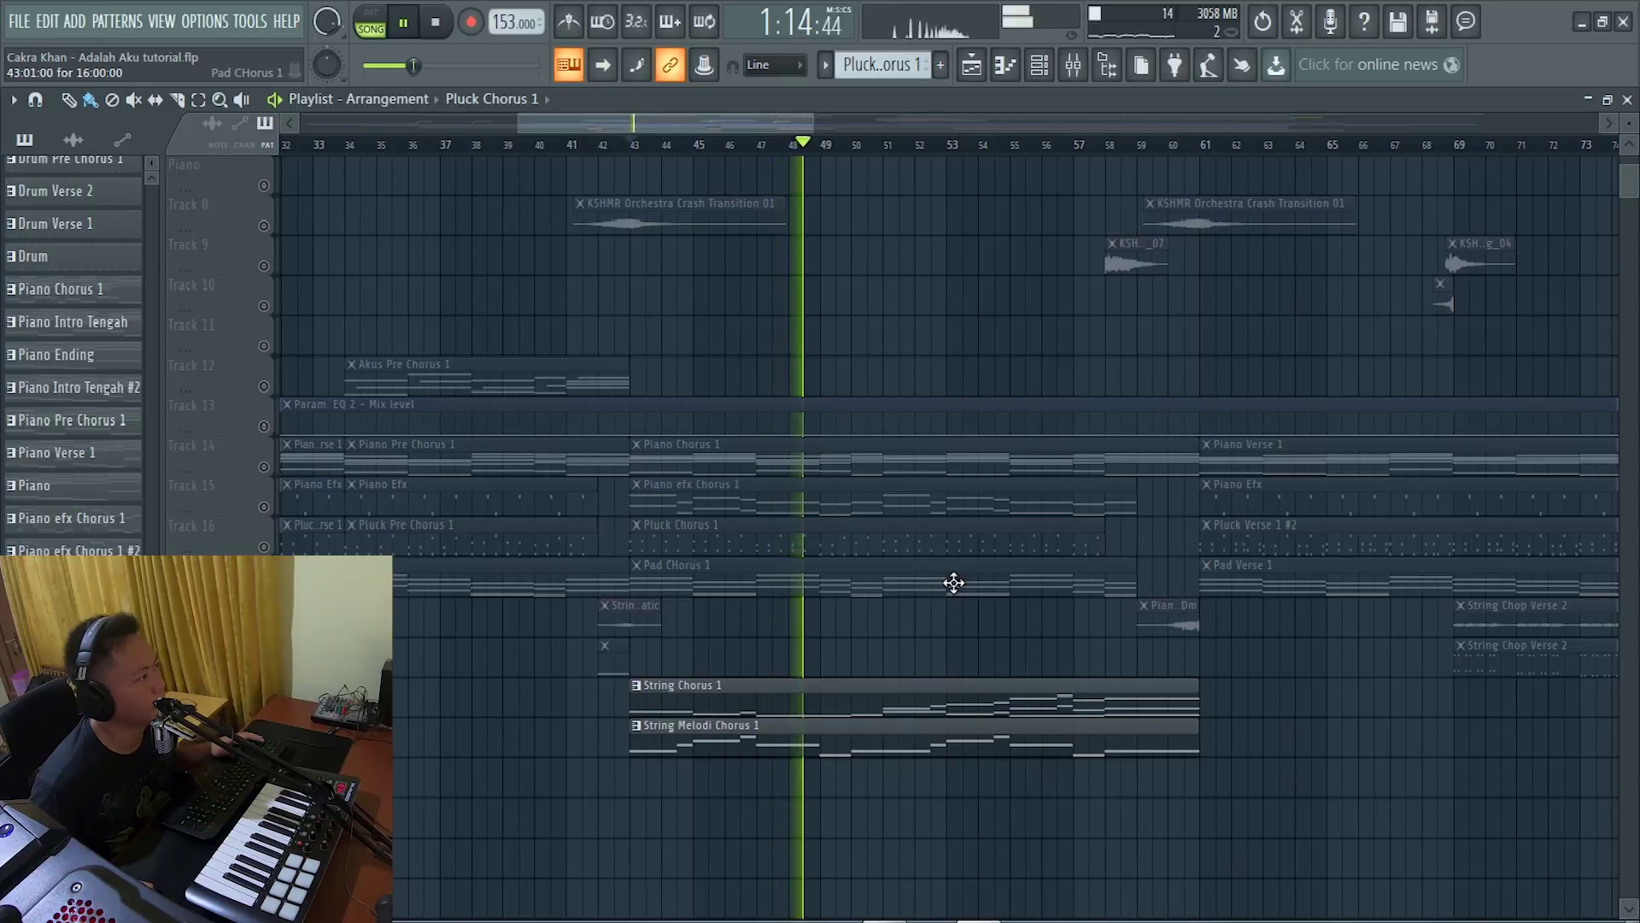
scroll(1038, 564, up, 3)
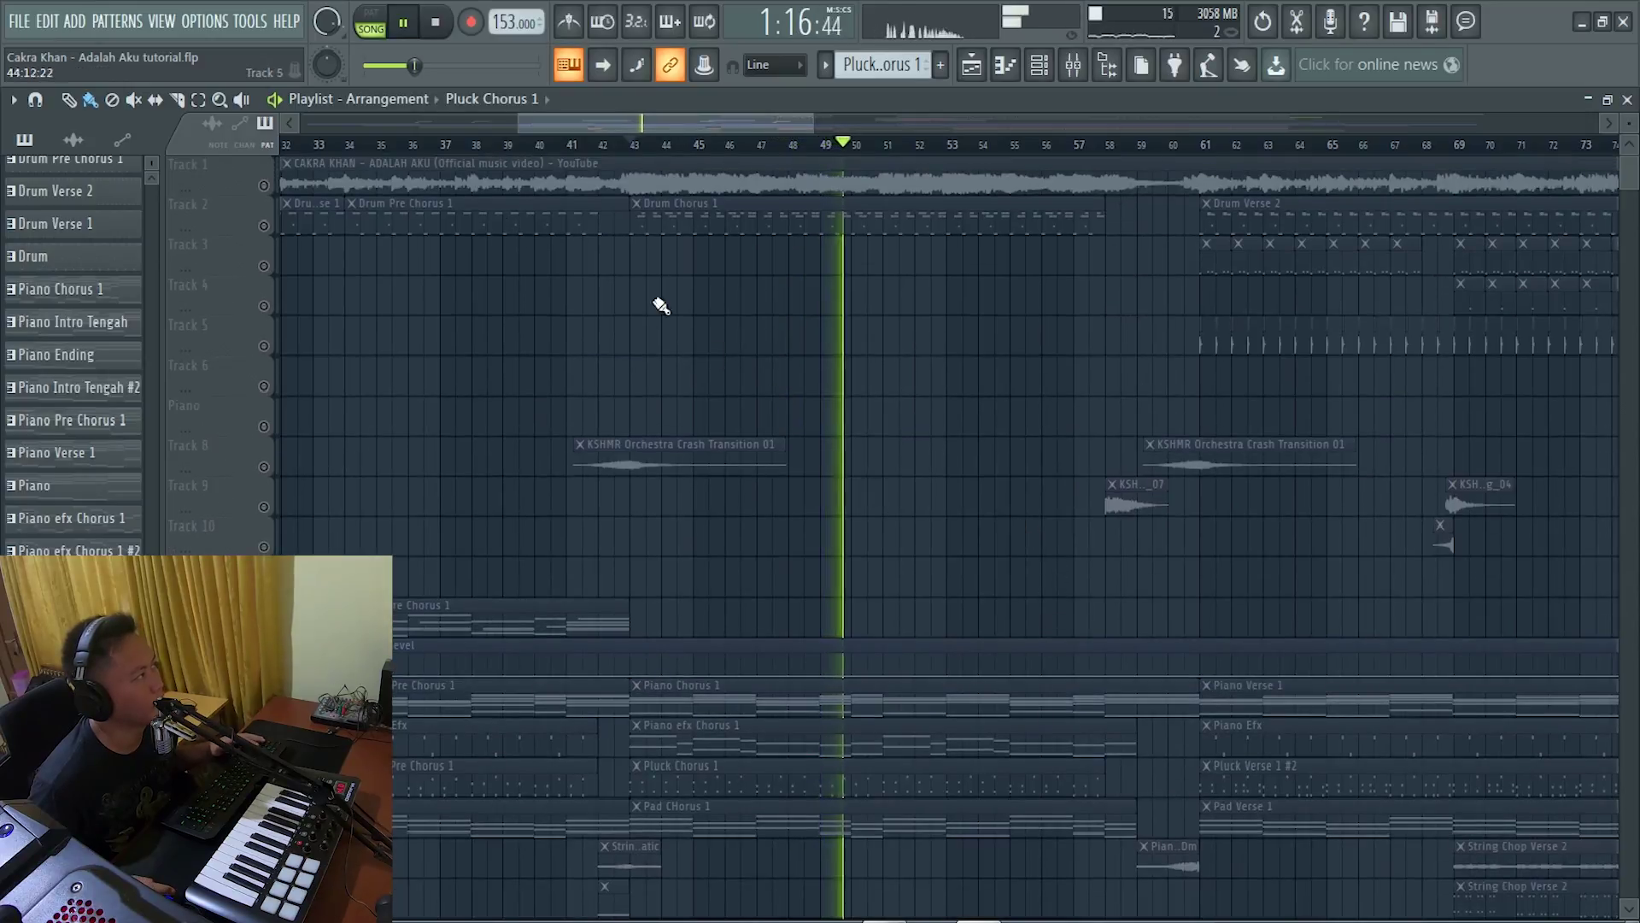
key(space)
Unmute all tracks except the Track 1 reference audio, select bars 43 to 57, and play the full chorus arrangement.
right_click(264, 226)
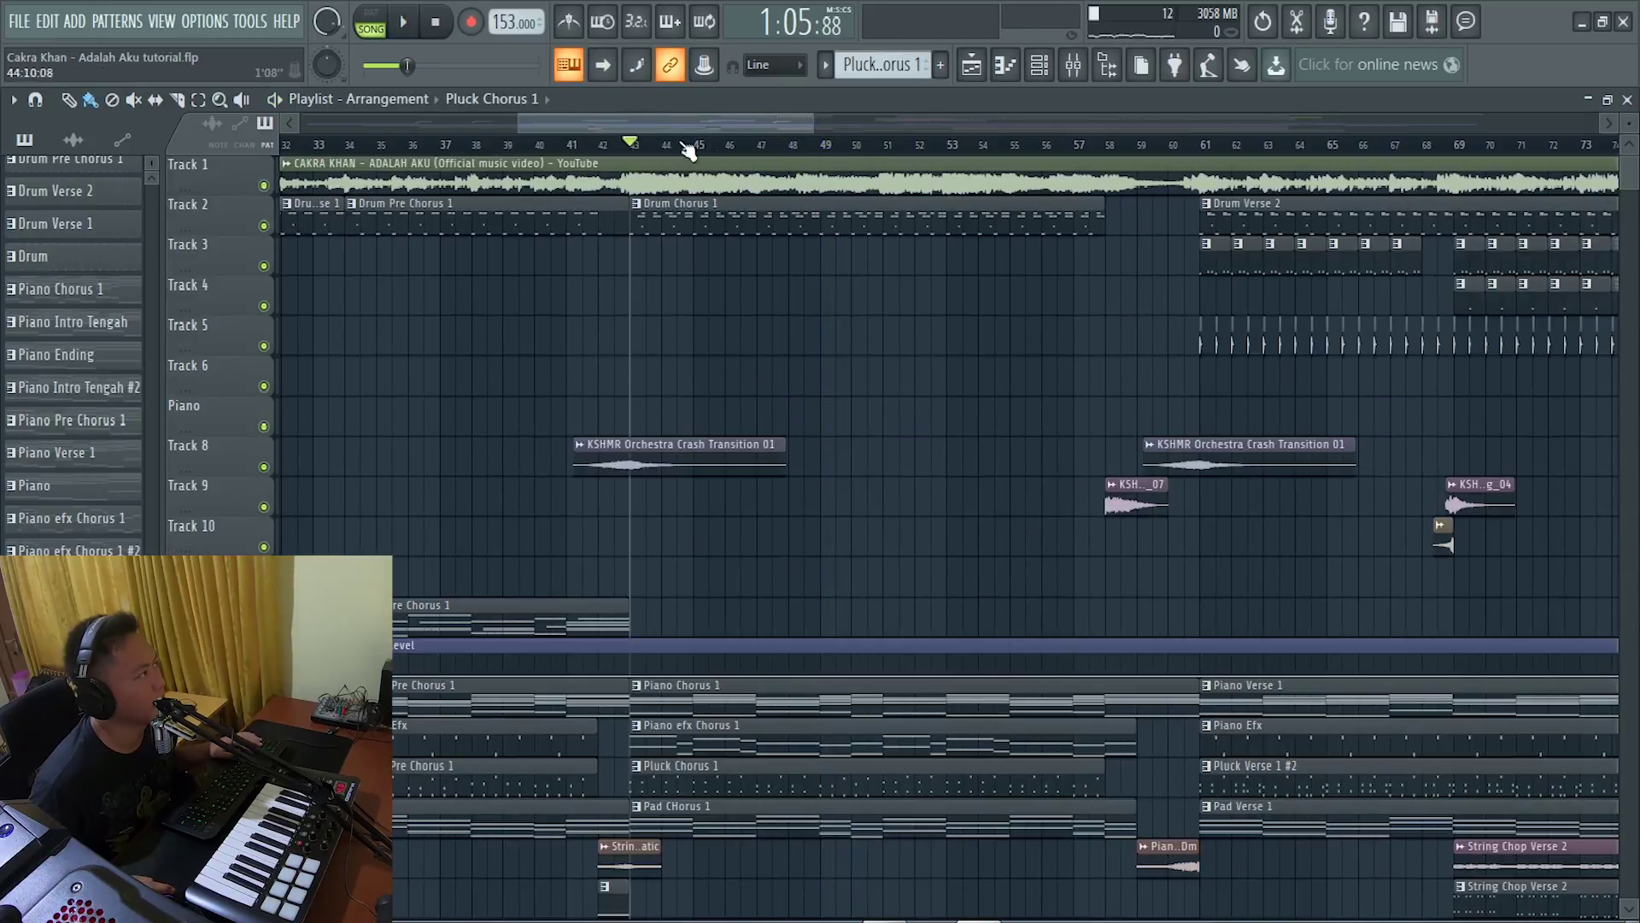
click(264, 185)
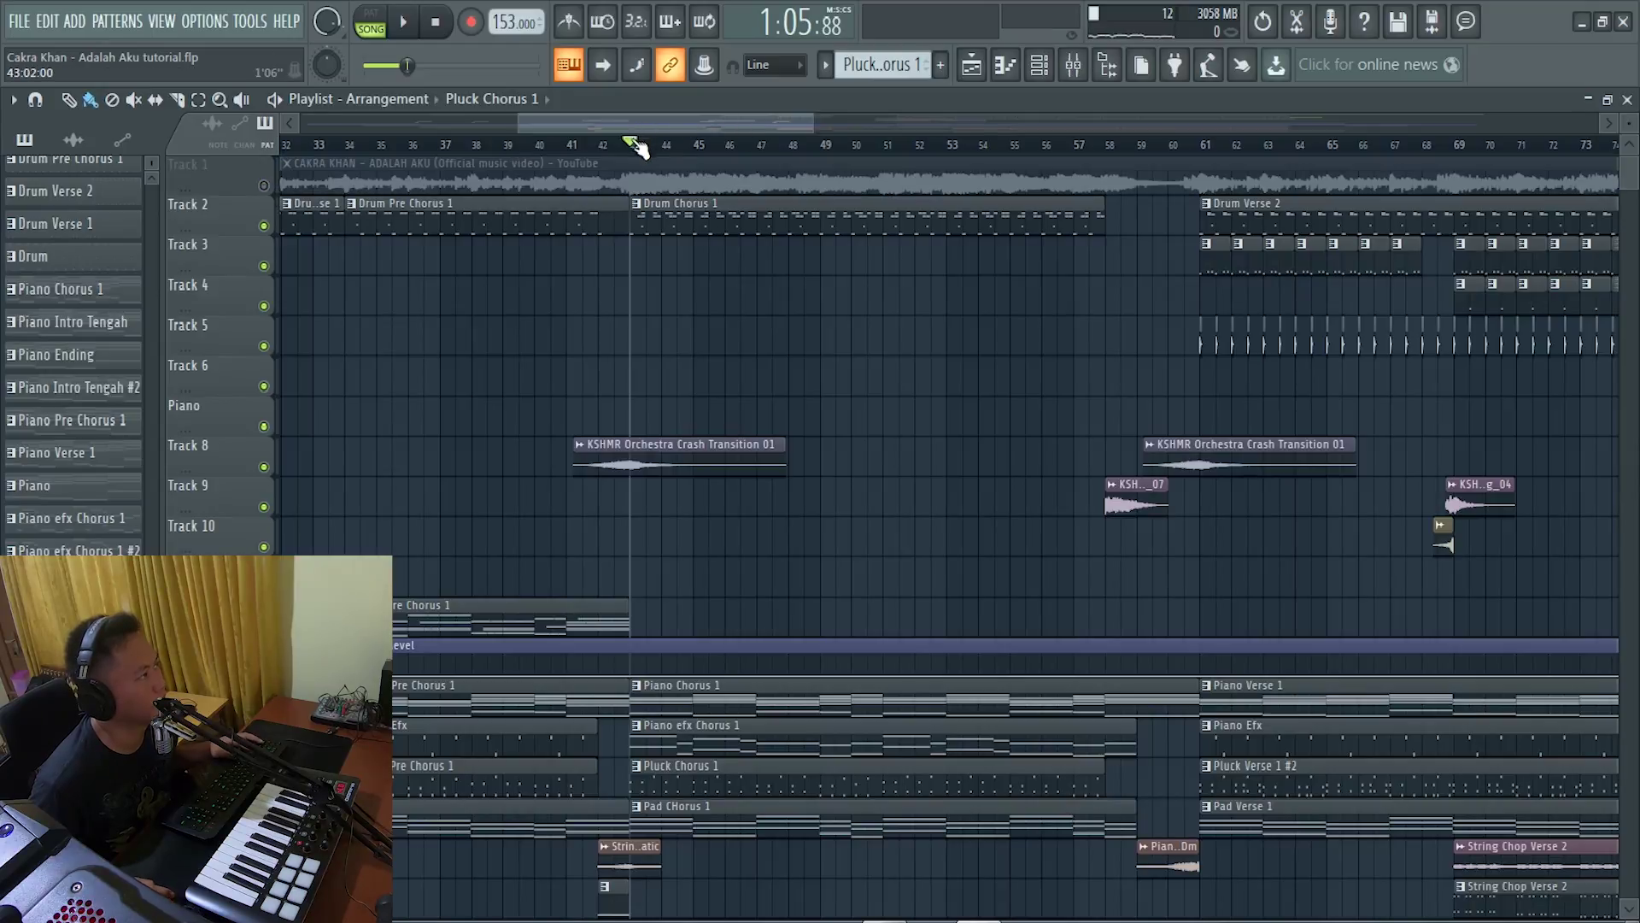
drag(636, 147, 1122, 289)
scroll(1008, 355, down, 3)
key(space)
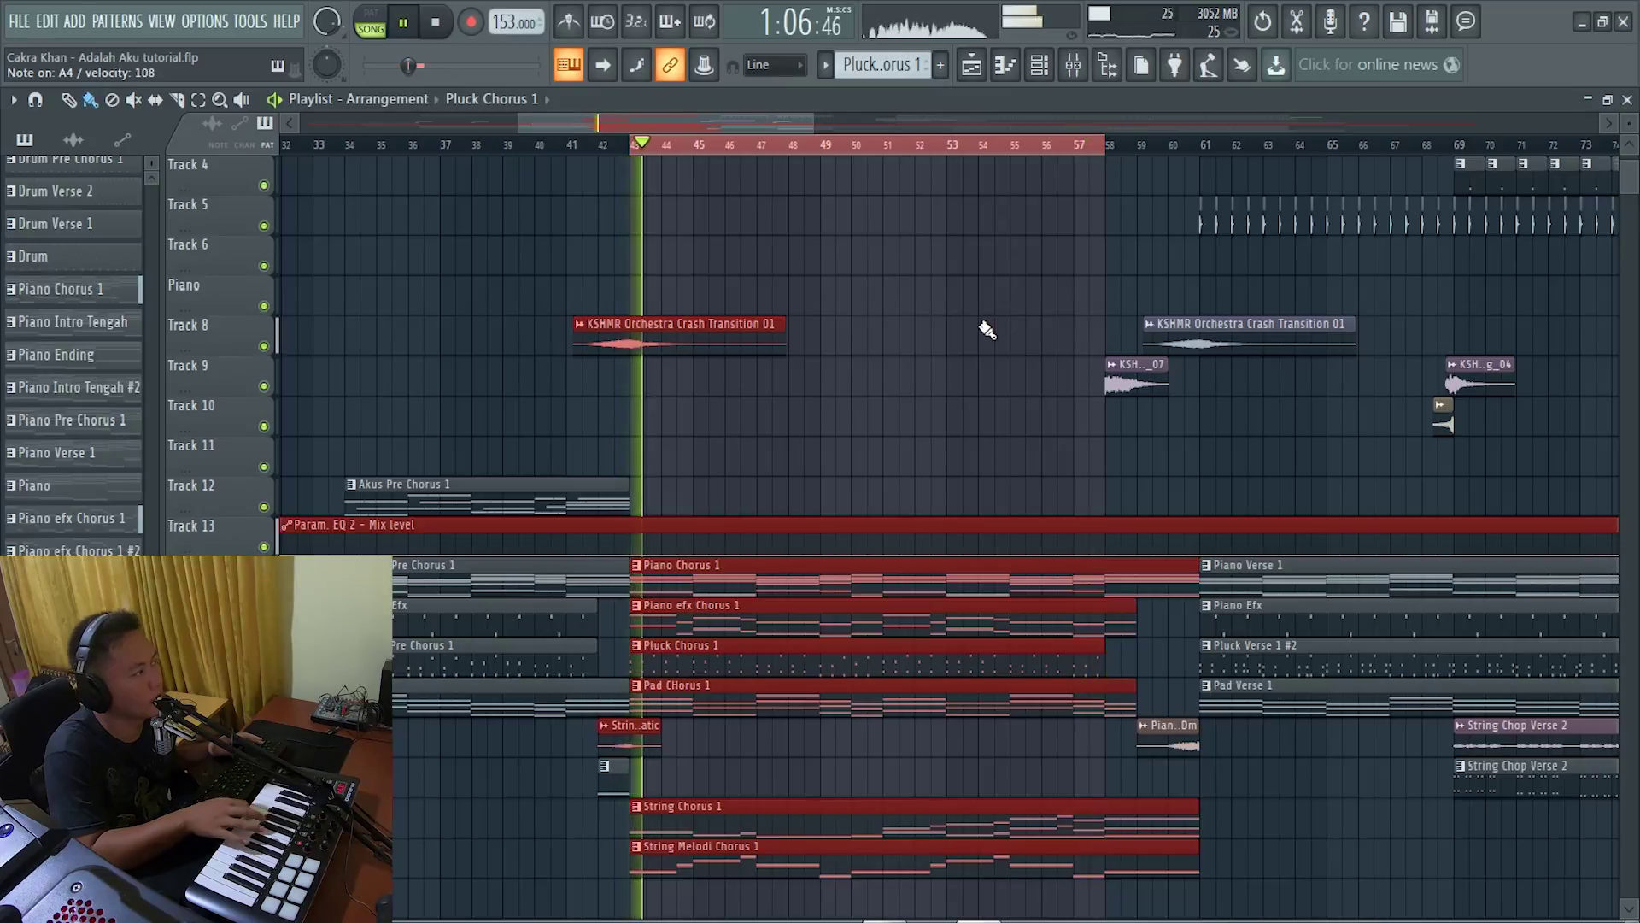
key(space)
Clear the timeline selection, set the playback position to bar 58, and look over the transition clips leading into bar 61.
scroll(958, 250, up, 2)
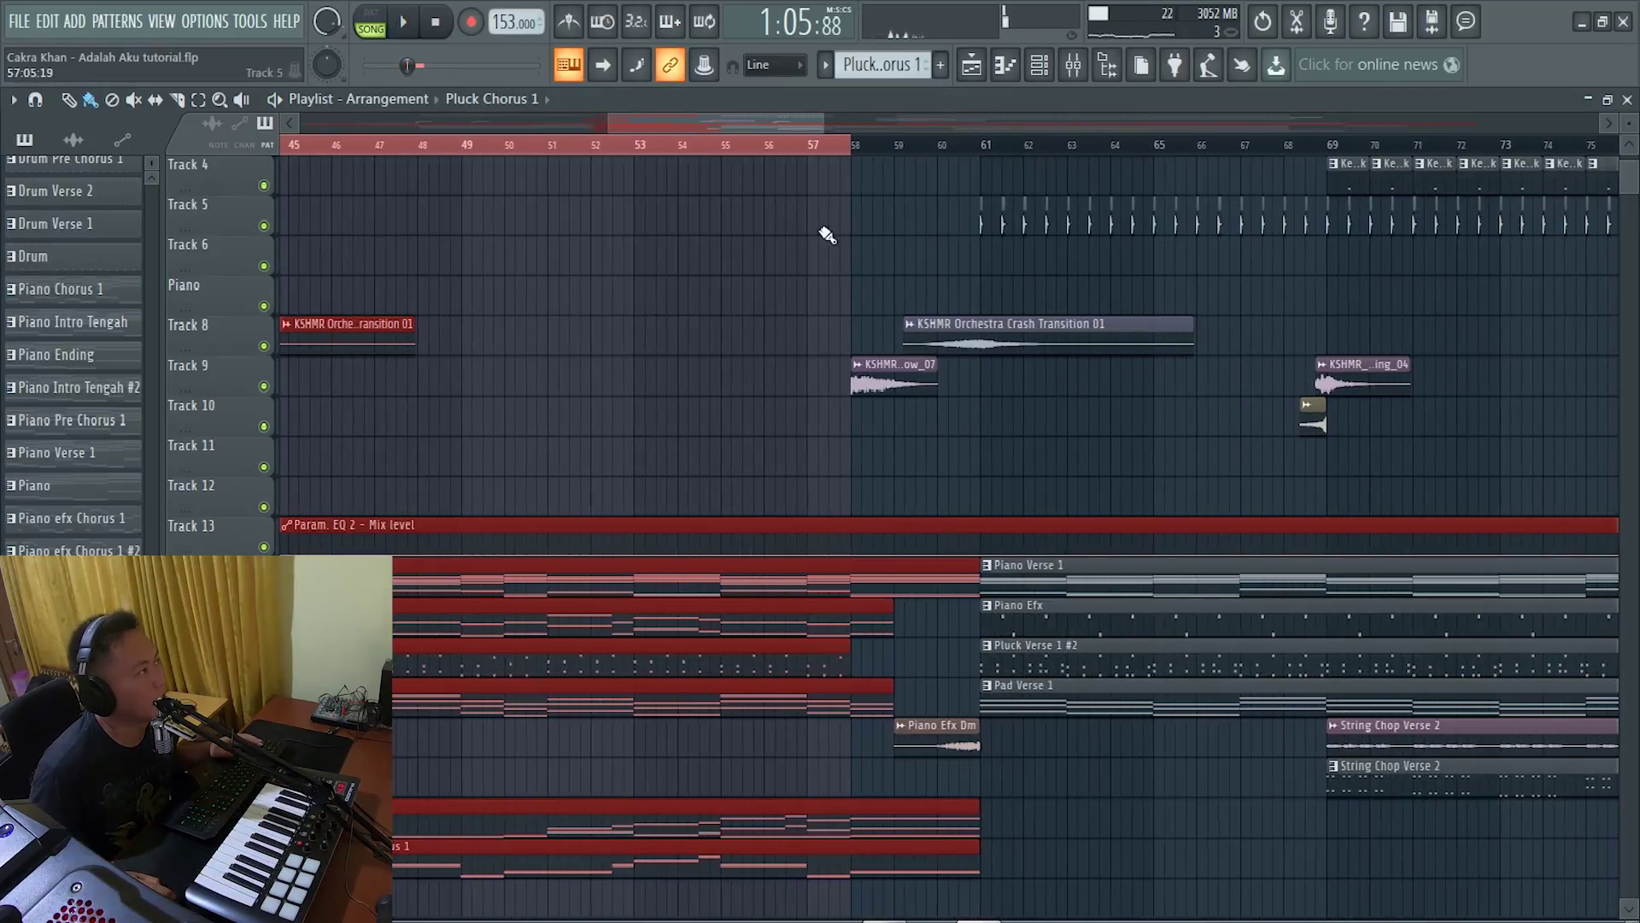
scroll(820, 158, up, 3)
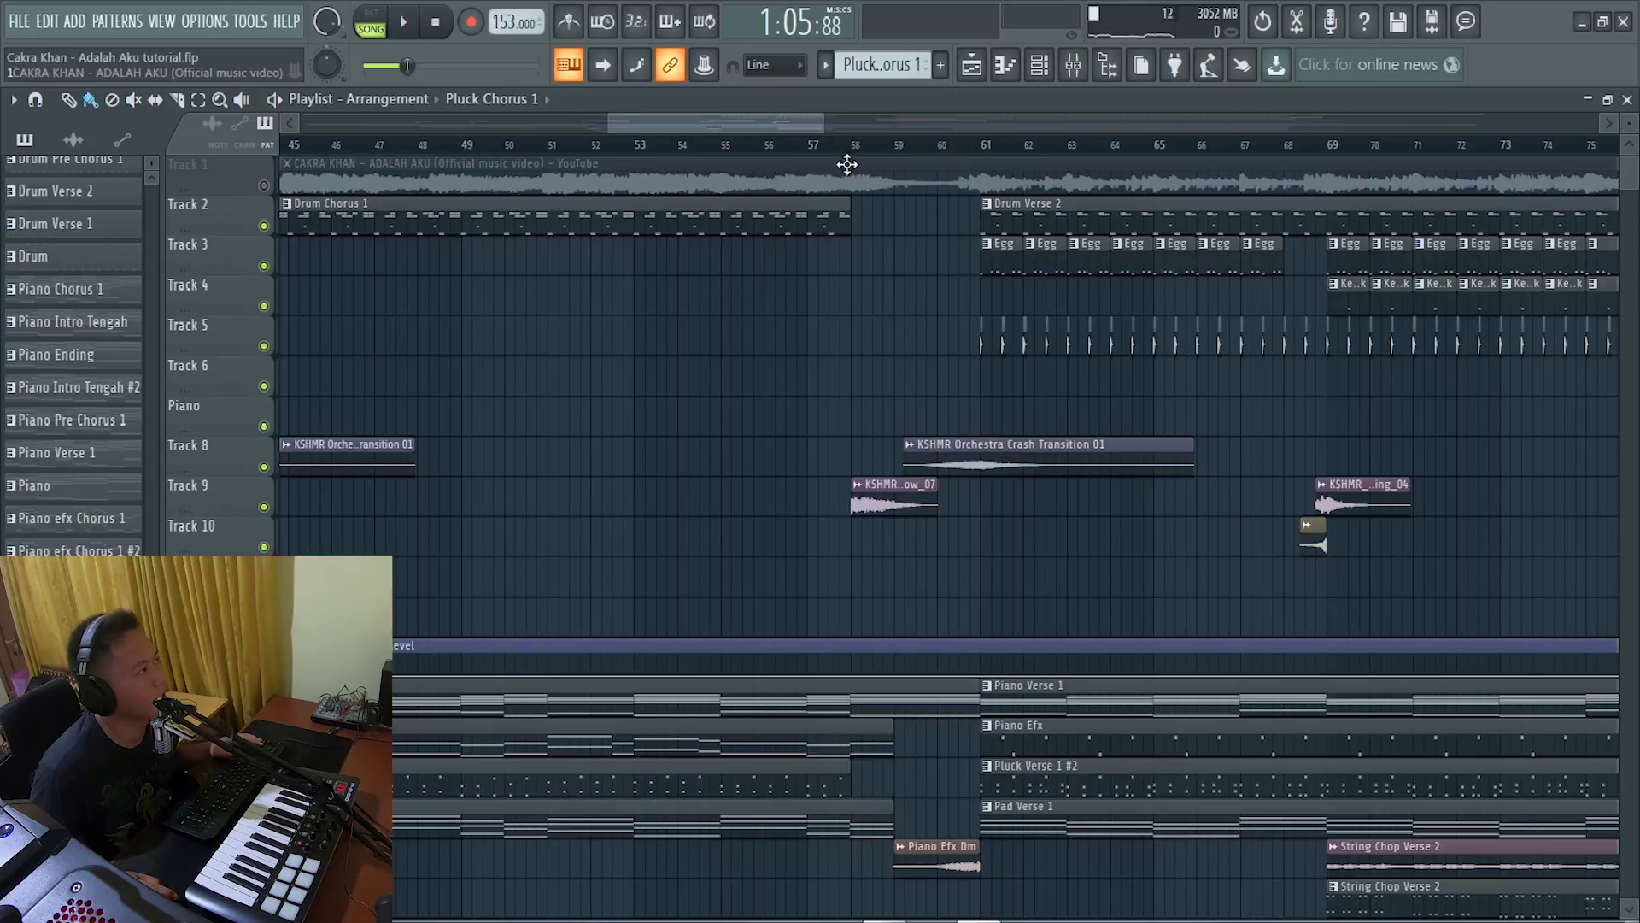
scroll(898, 232, down, 5)
scroll(879, 256, up, 5)
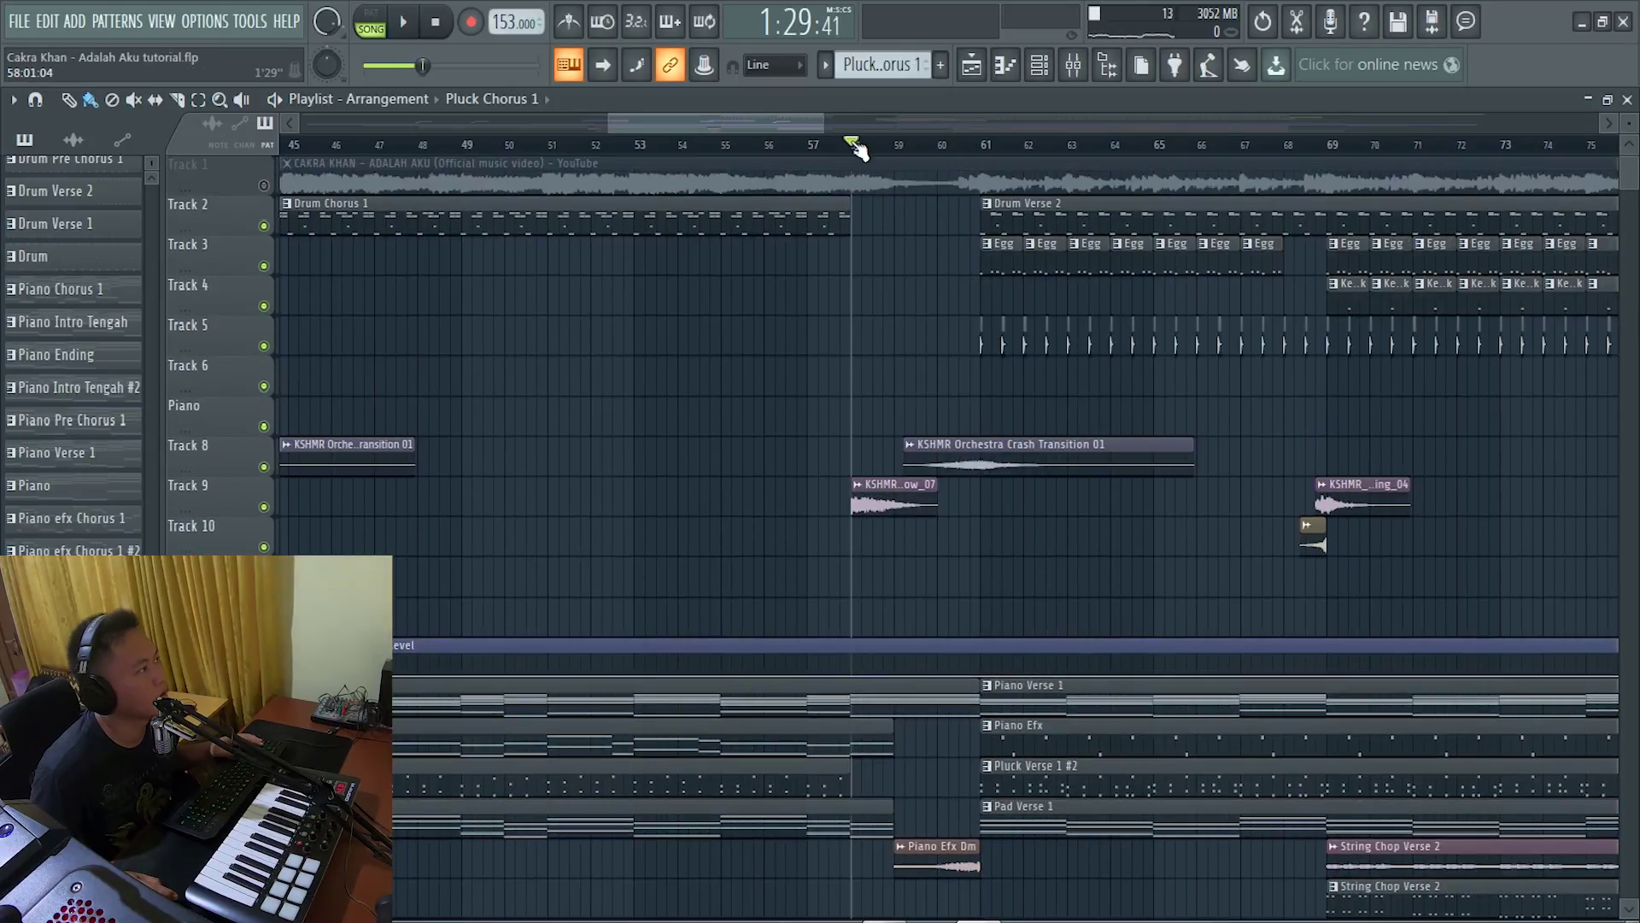
scroll(923, 436, down, 3)
scroll(927, 419, up, 3)
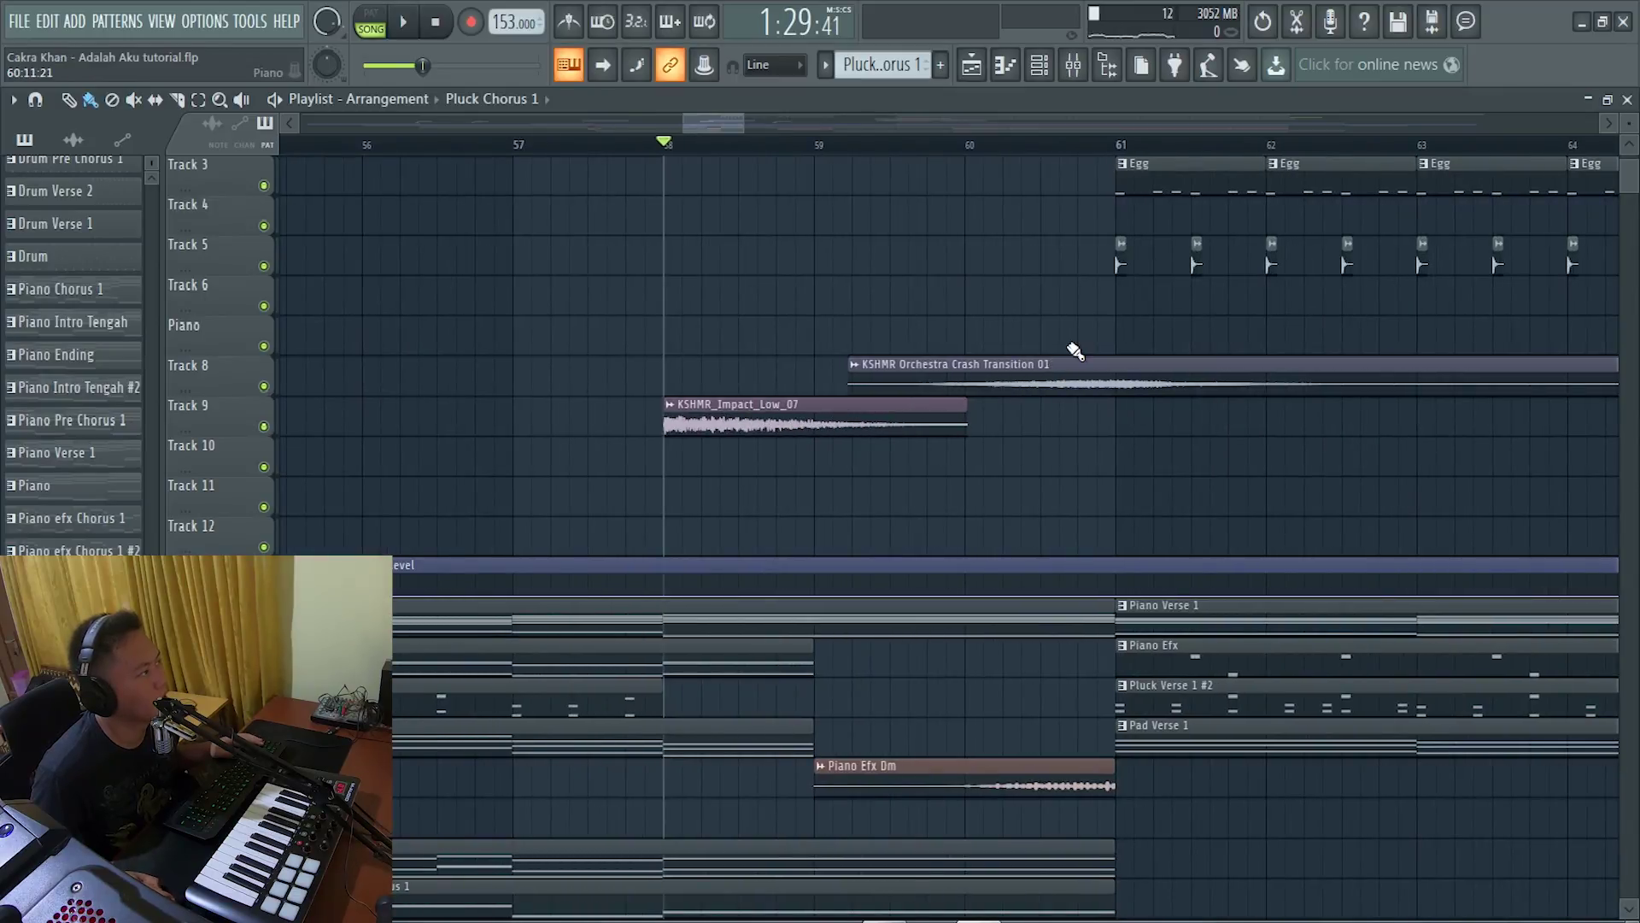
scroll(948, 479, down, 3)
scroll(905, 521, down, 5)
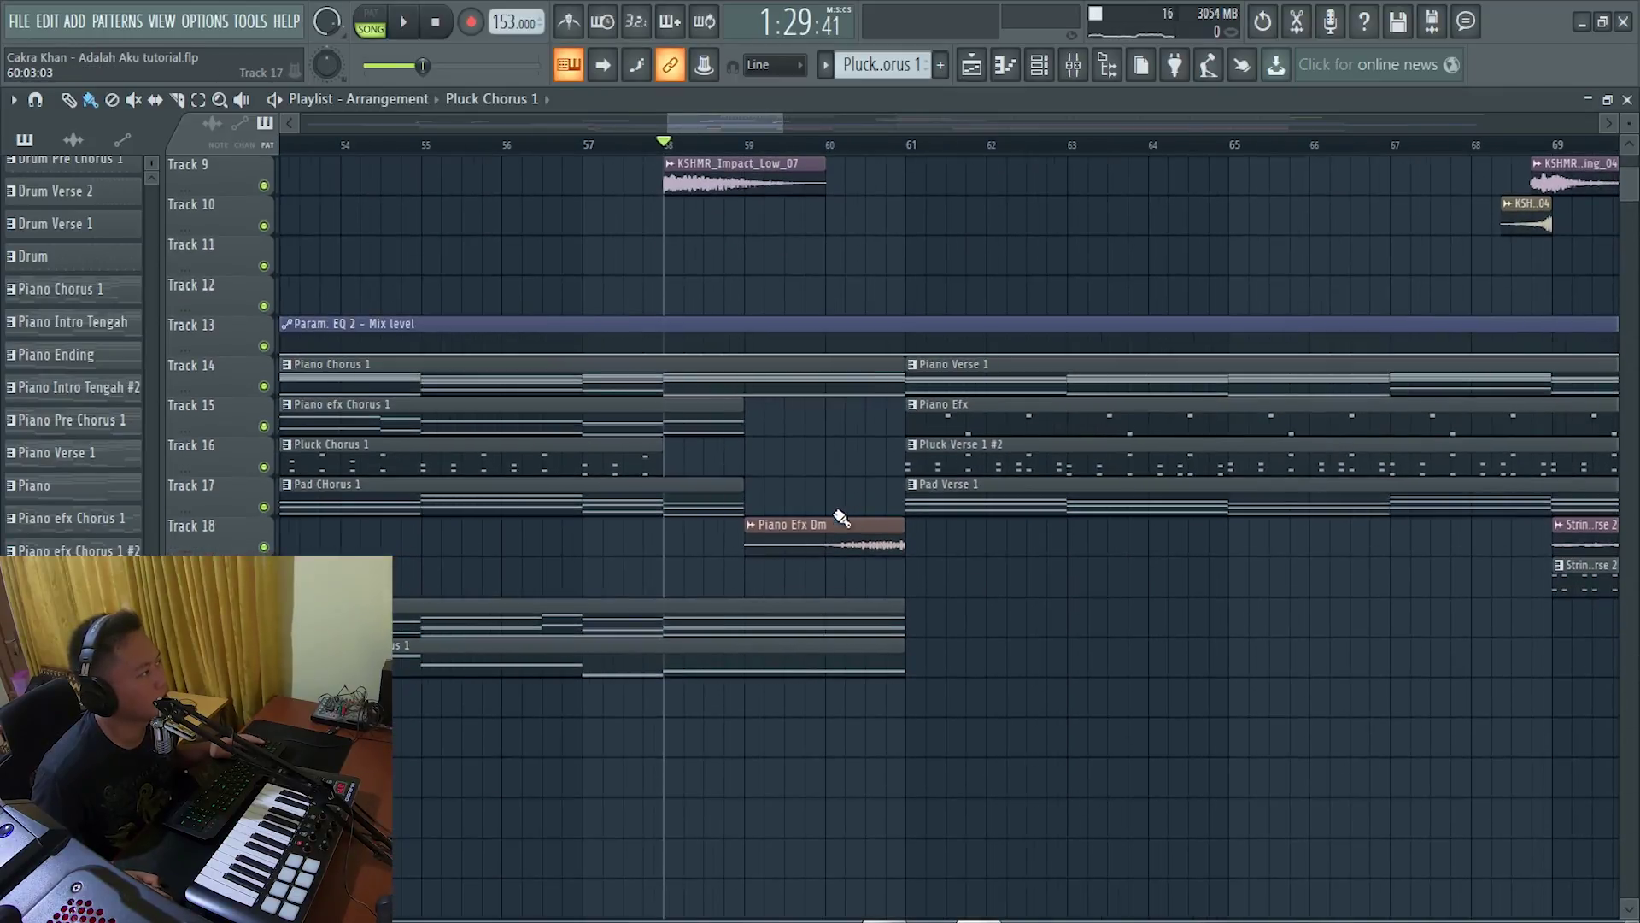
Open the Piano Efx Dm sample's settings from its clip before bar 61, check its reverse effect, and close them.
scroll(867, 556, up, 3)
double_click(904, 544)
scroll(1102, 468, down, 3)
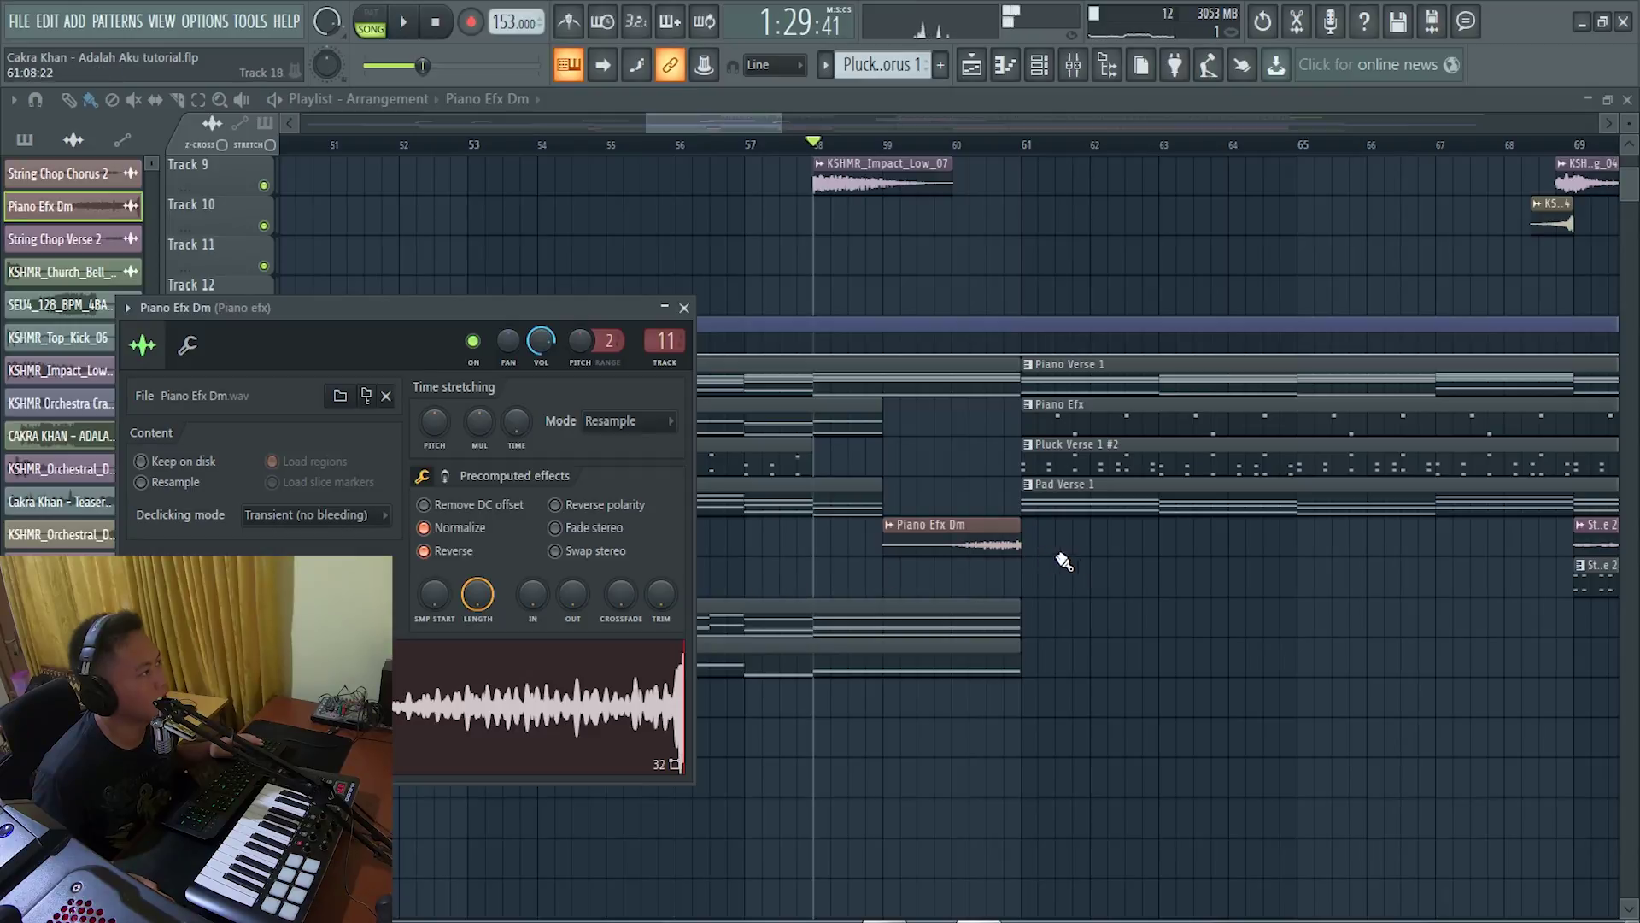
click(1086, 615)
scroll(853, 461, up, 5)
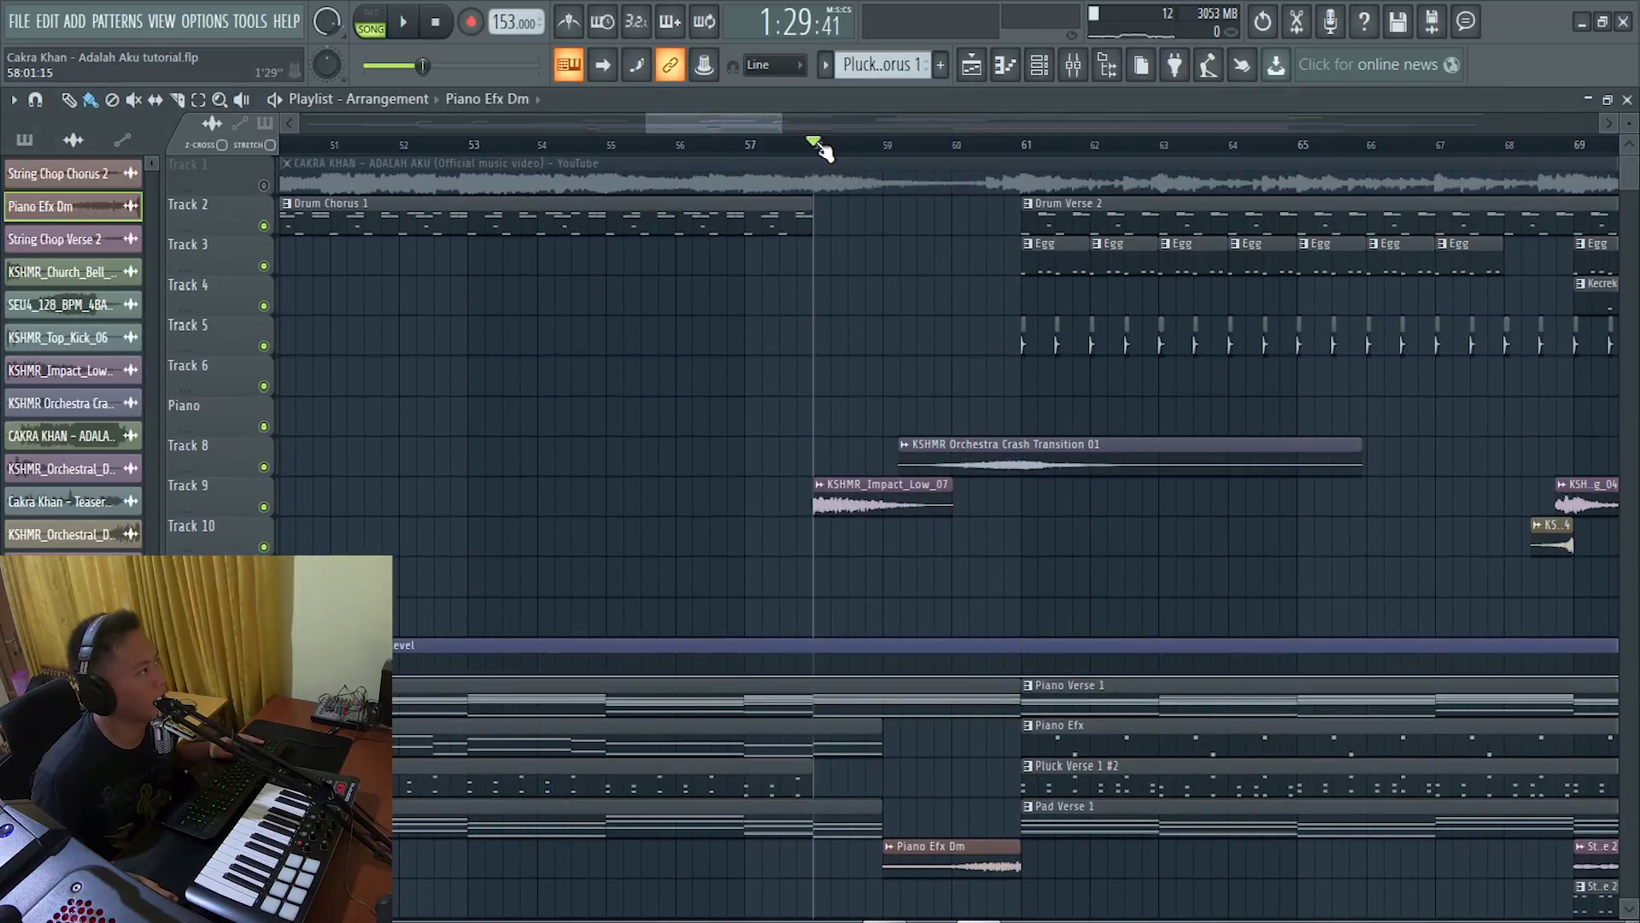
Select bars 58 to 60, play the transition into verse 2, stop playback, and clear the timeline selection.
drag(818, 145, 994, 312)
key(space)
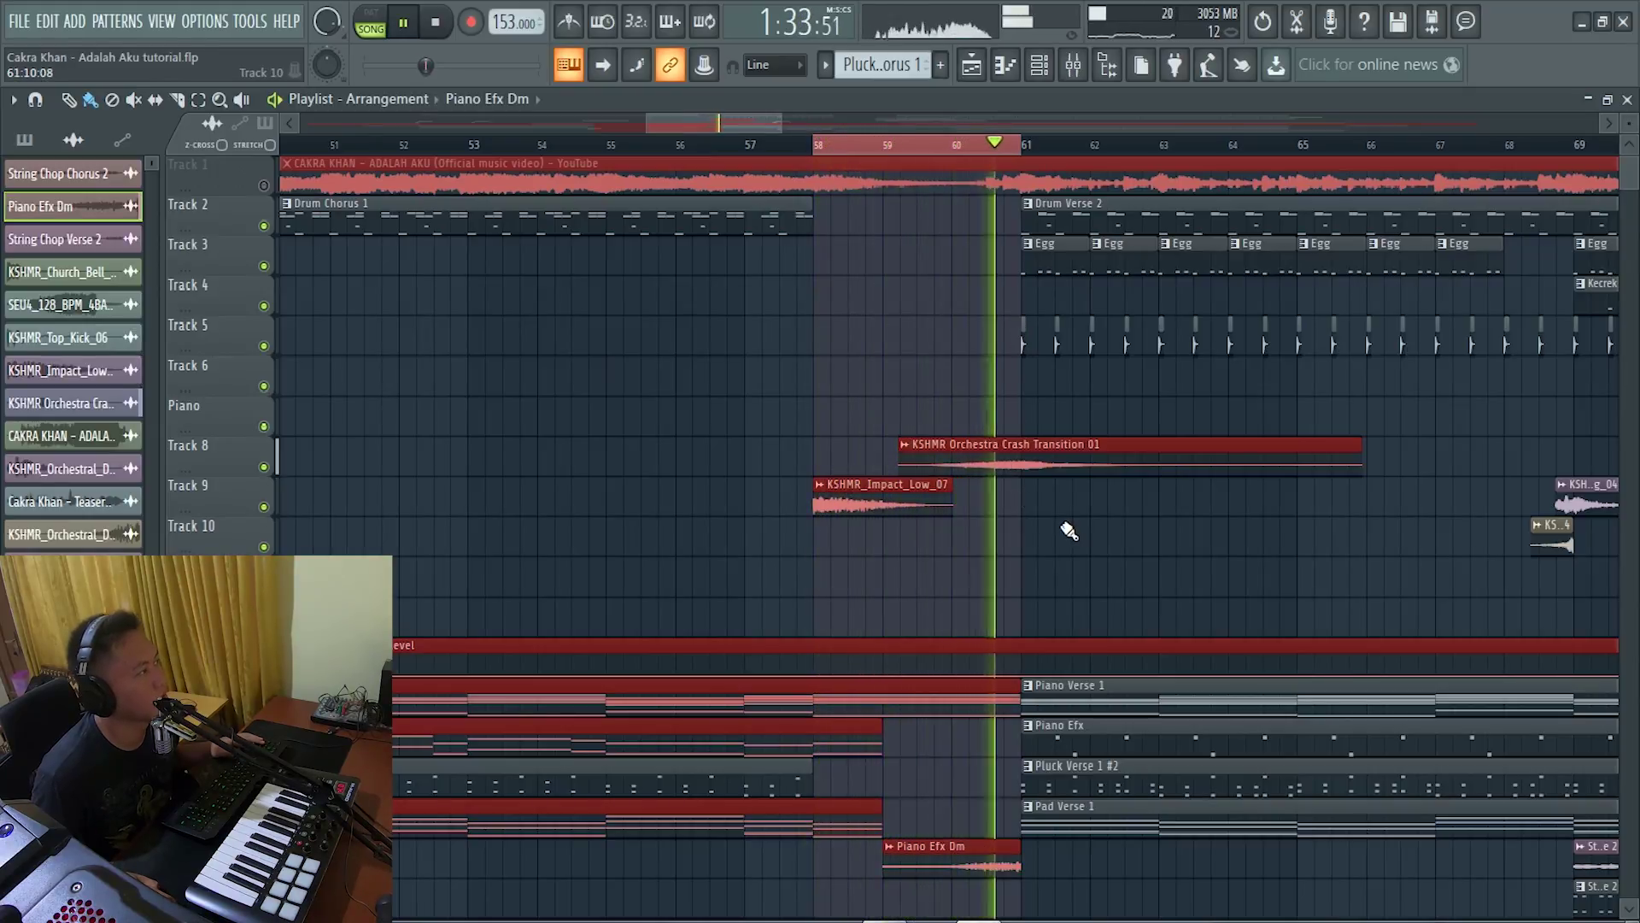
key(space)
right_click(980, 145)
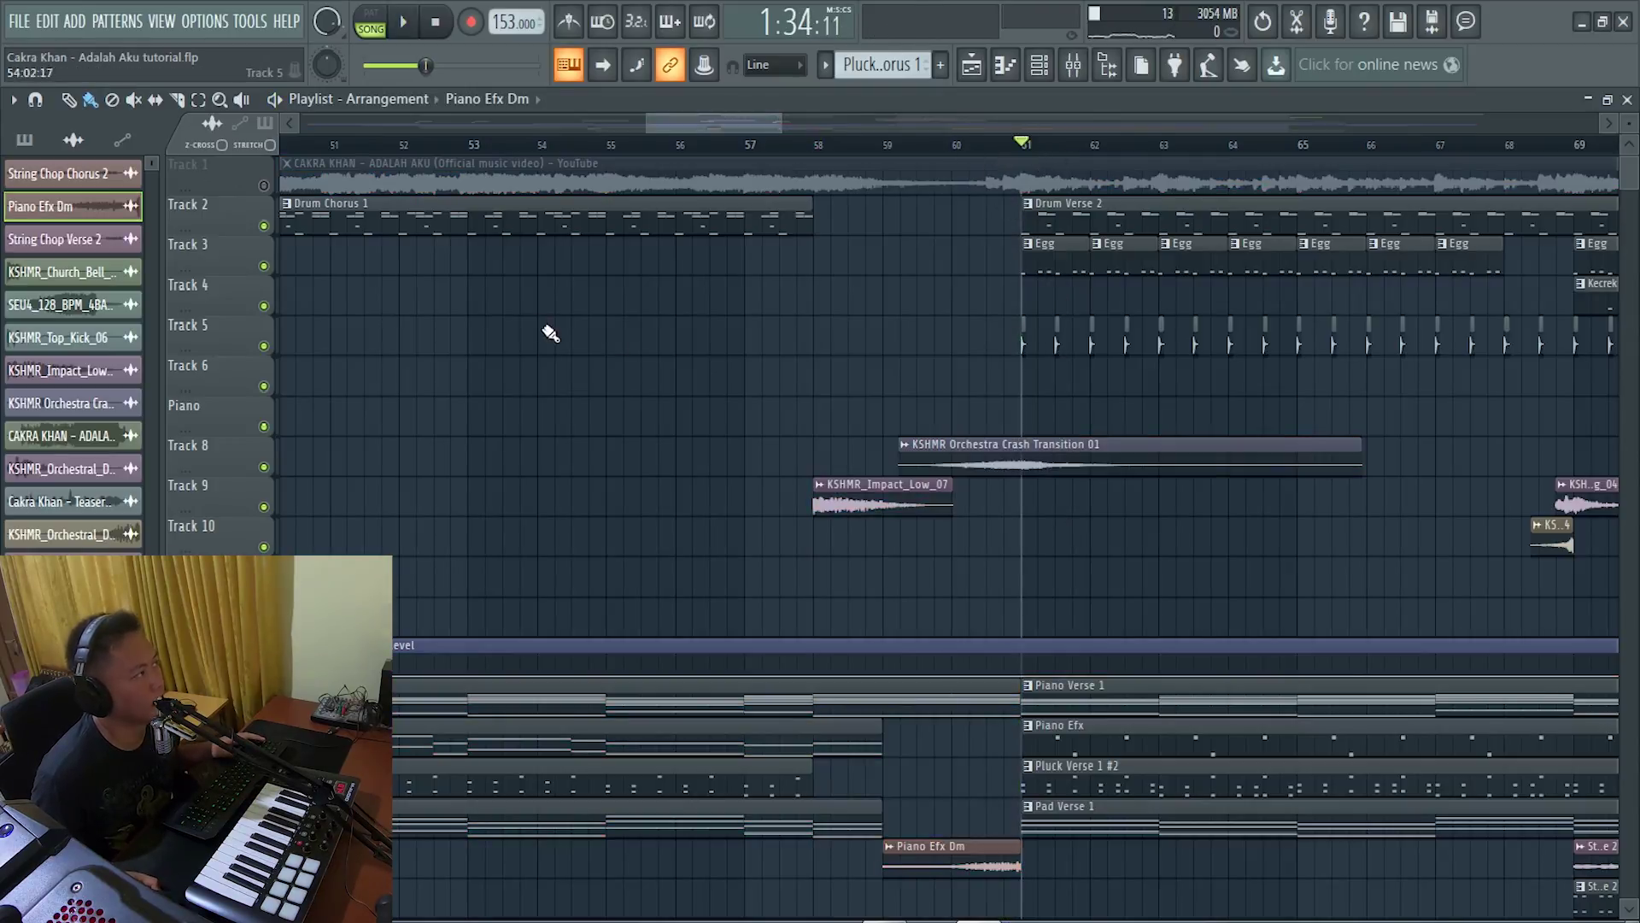
Inspect the KSHMR_Top_Kick_06 sample's settings from its Track 5 clip at bar 61 and close them.
scroll(916, 465, down, 3)
scroll(747, 333, up, 4)
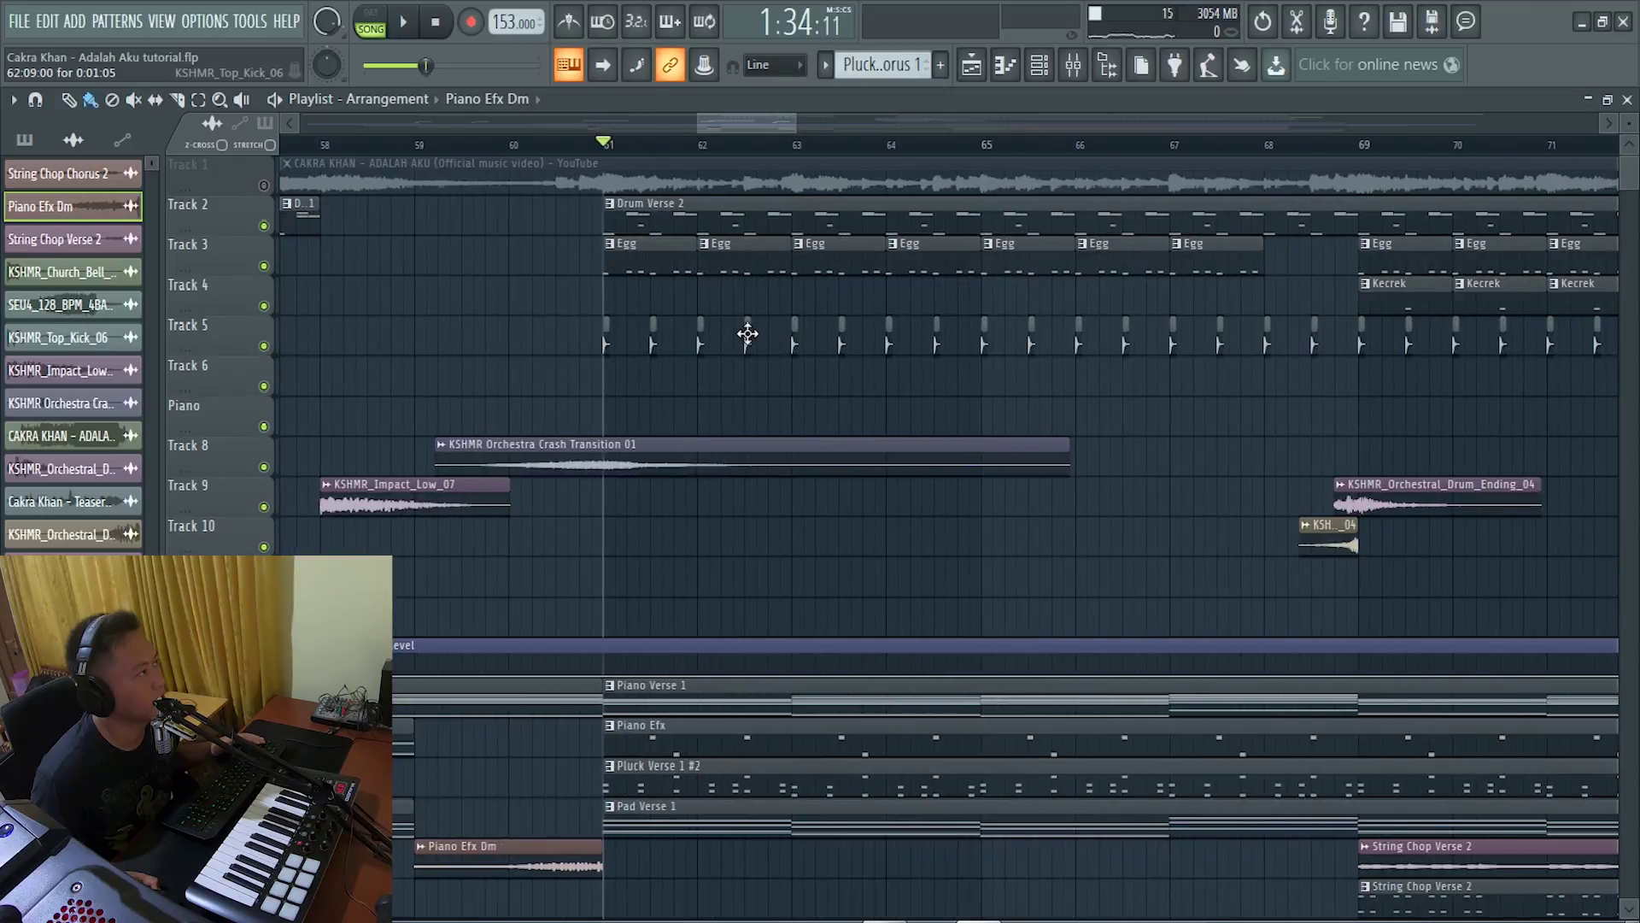
scroll(595, 350, up, 5)
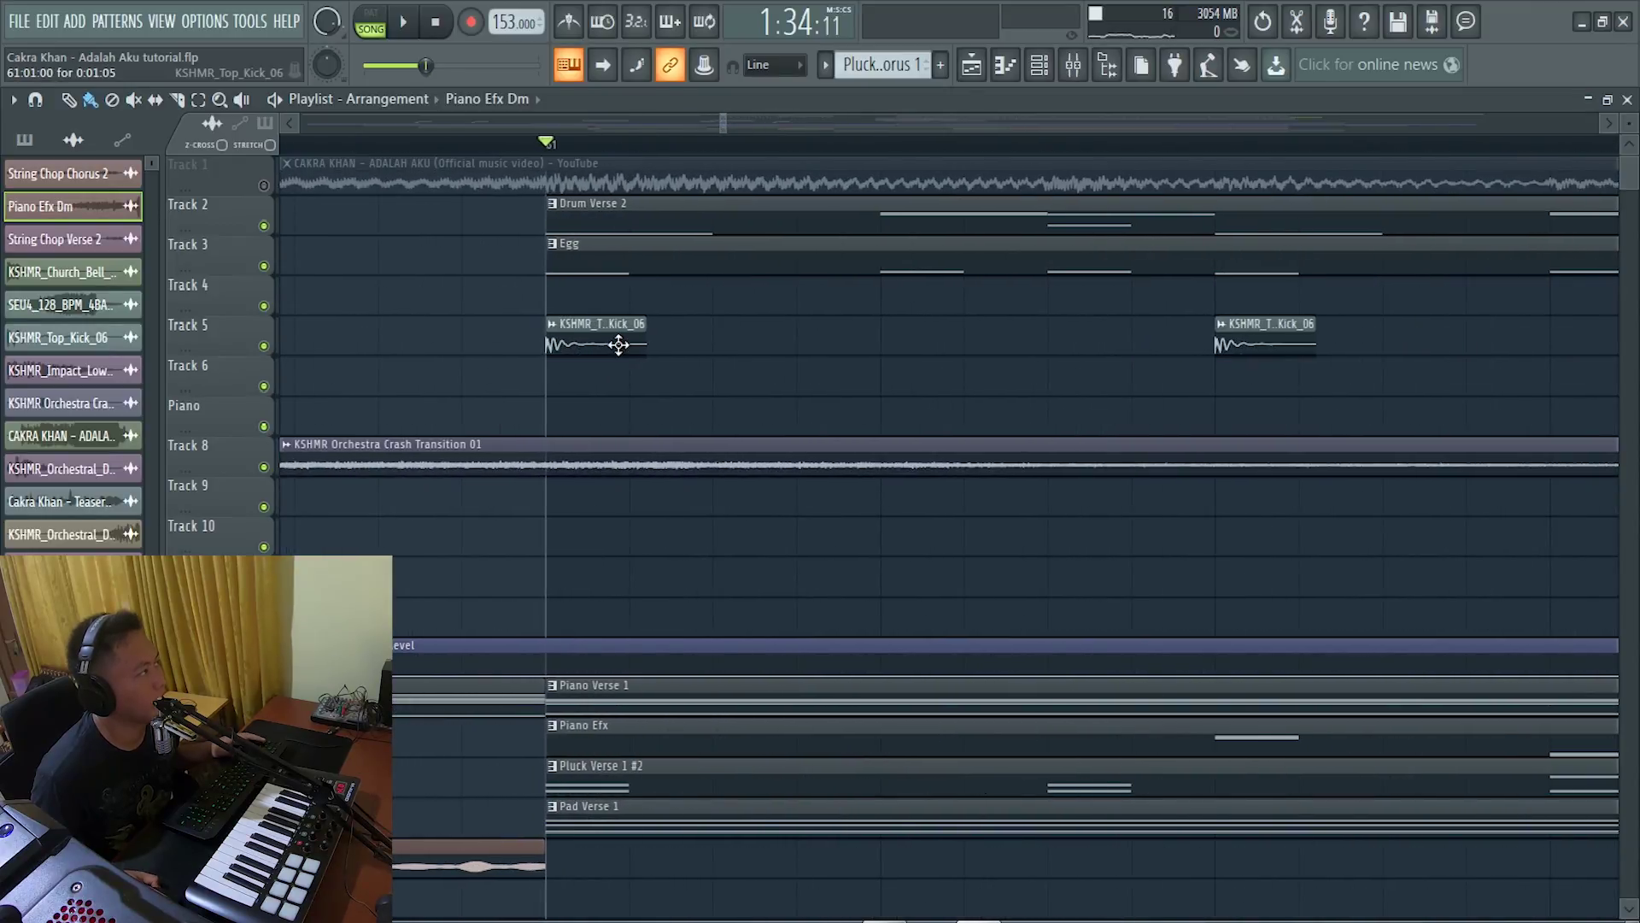
scroll(619, 344, up, 3)
double_click(642, 341)
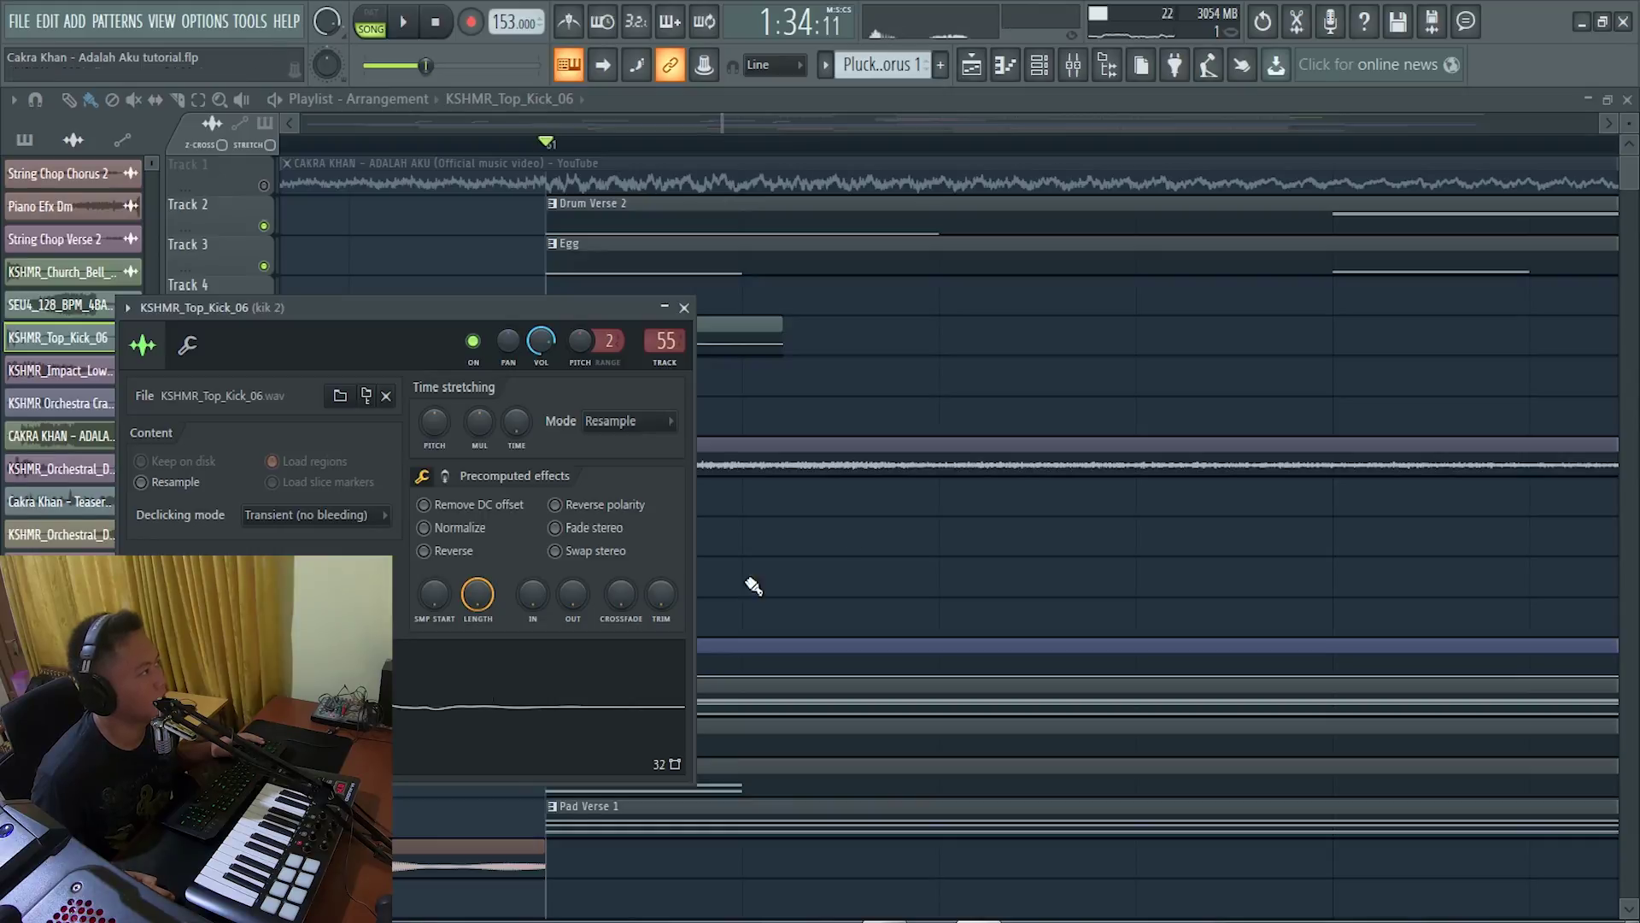
key(Escape)
scroll(674, 322, down, 4)
scroll(530, 311, up, 4)
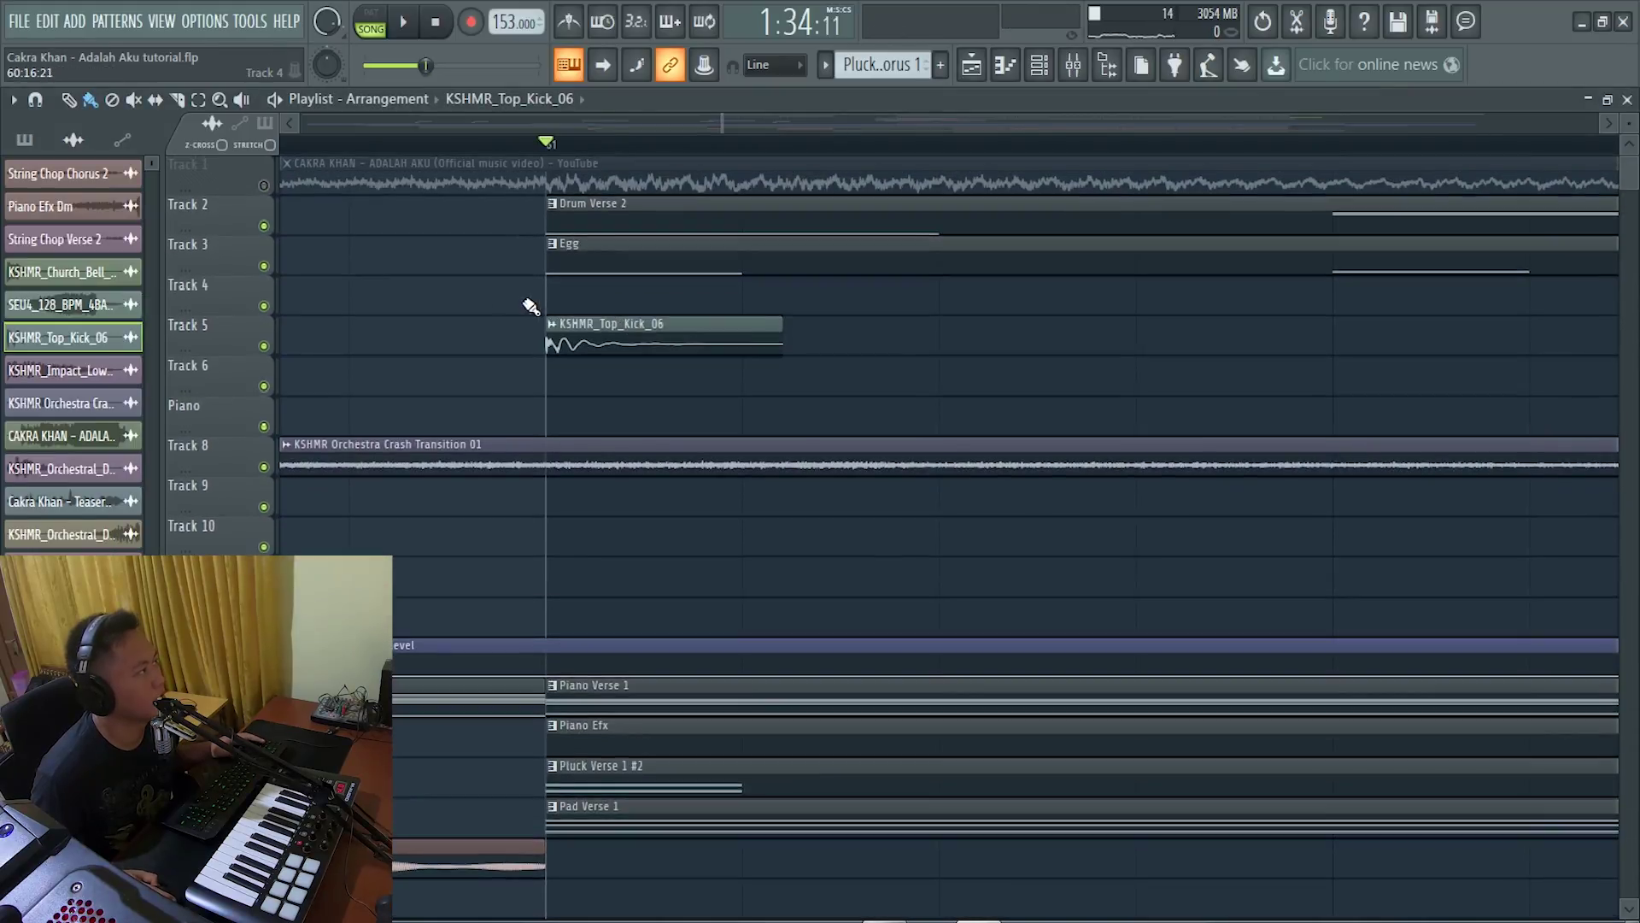
Open the Egg pattern from Track 3 in the piano roll and briefly play its shaker notes.
scroll(465, 292, down, 4)
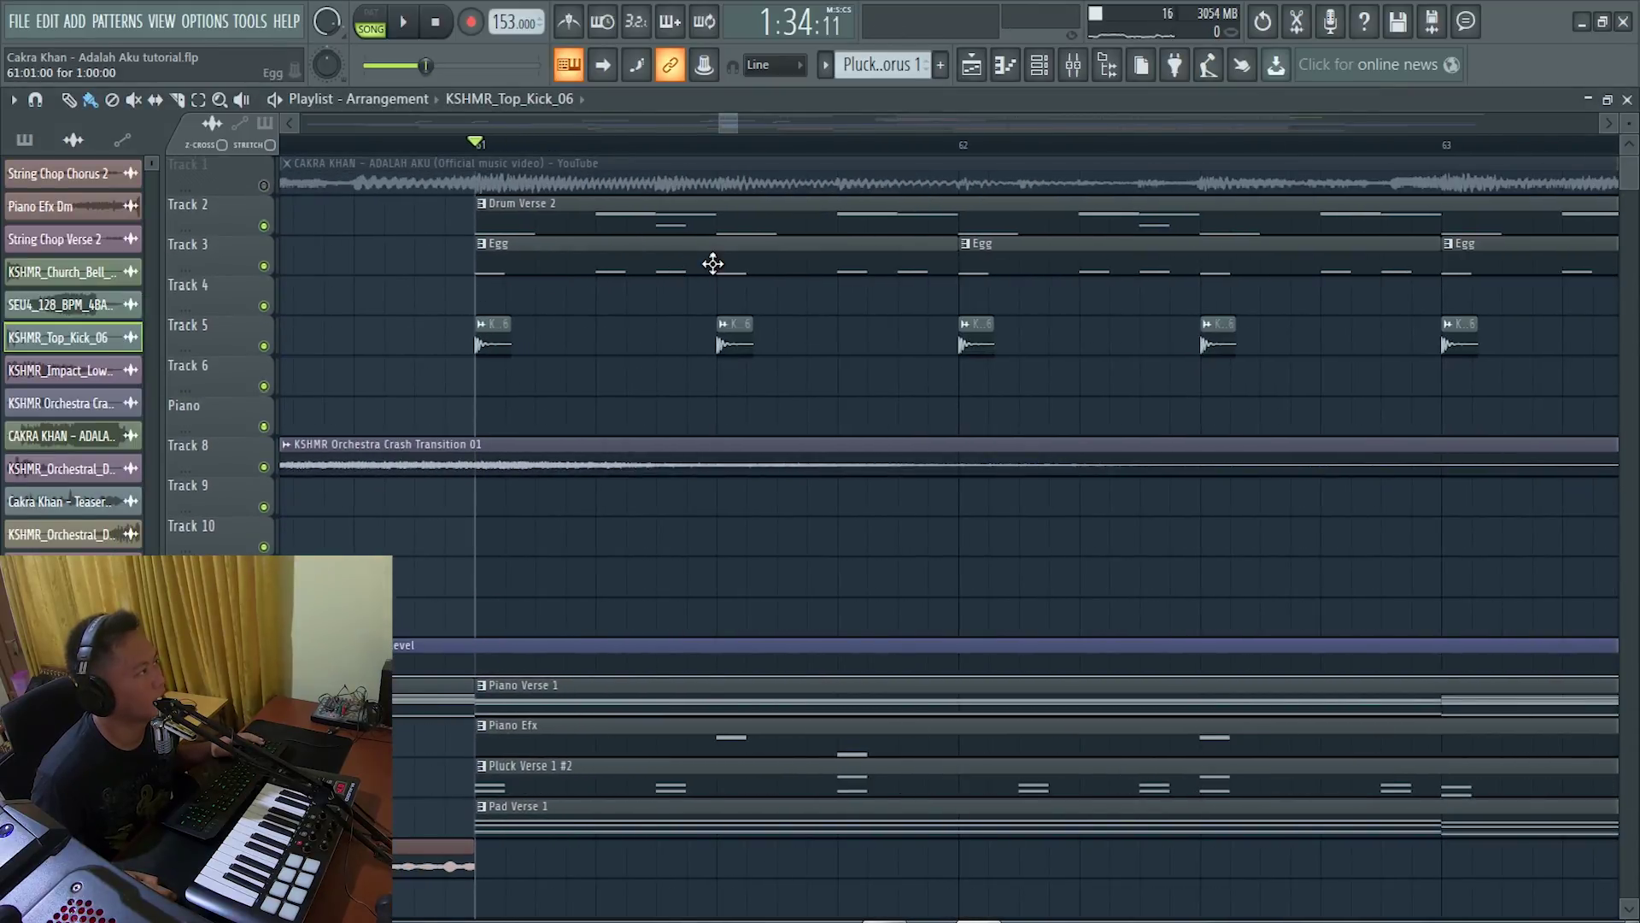
double_click(712, 263)
key(space)
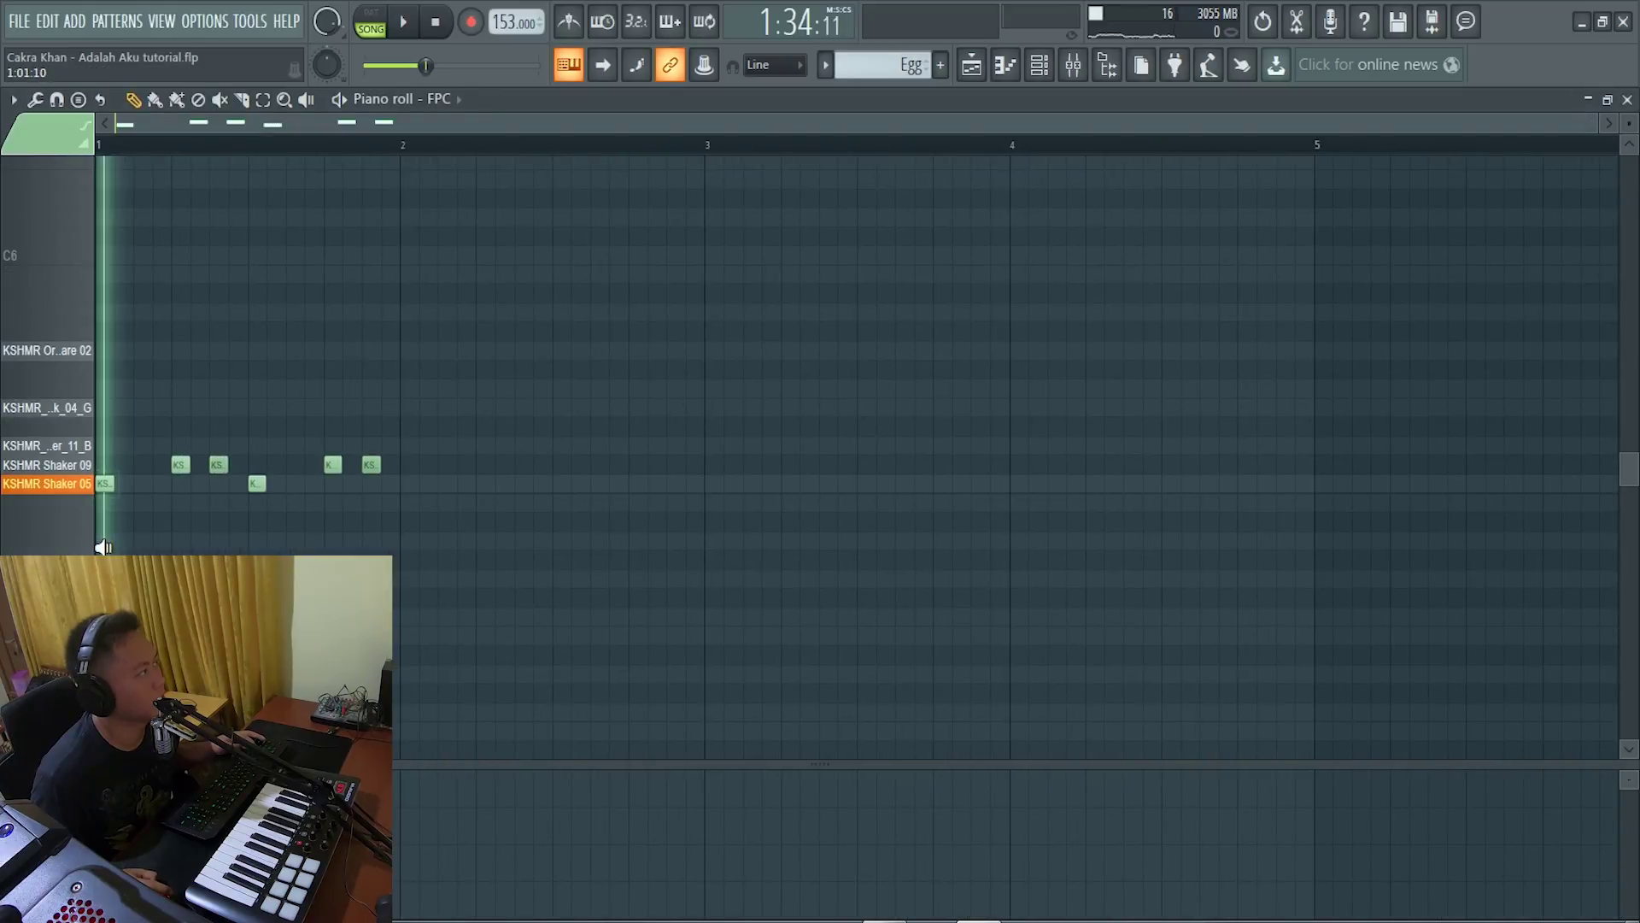
key(space)
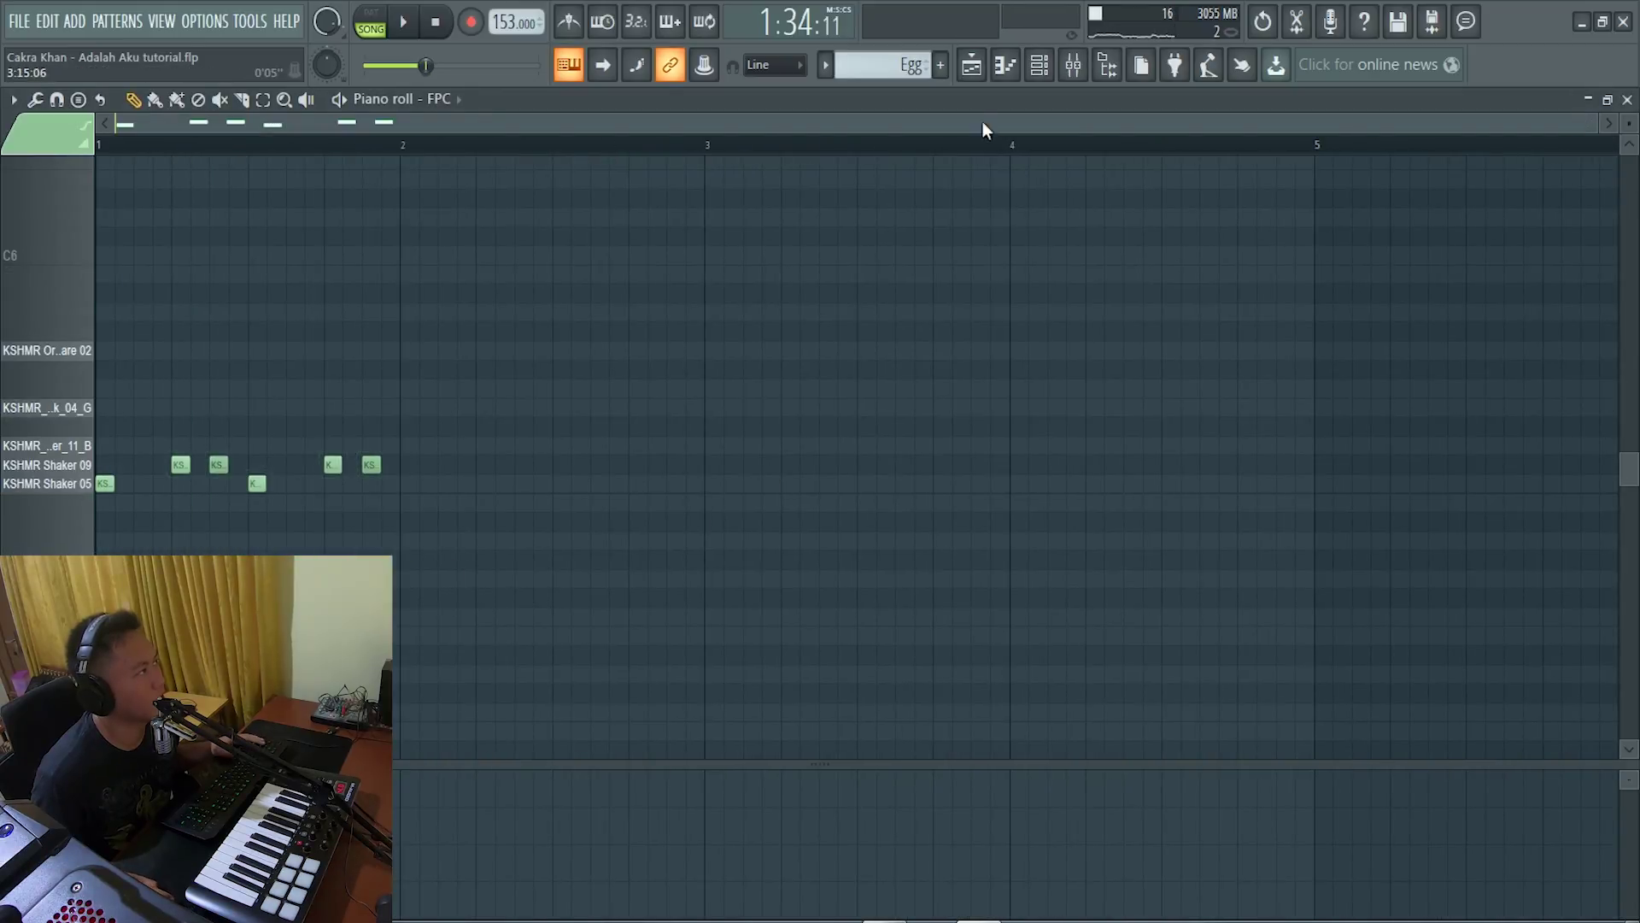
Return to the playlist, play the first half of verse 2 from bar 61, and stop playback near bar 69.
click(972, 75)
key(space)
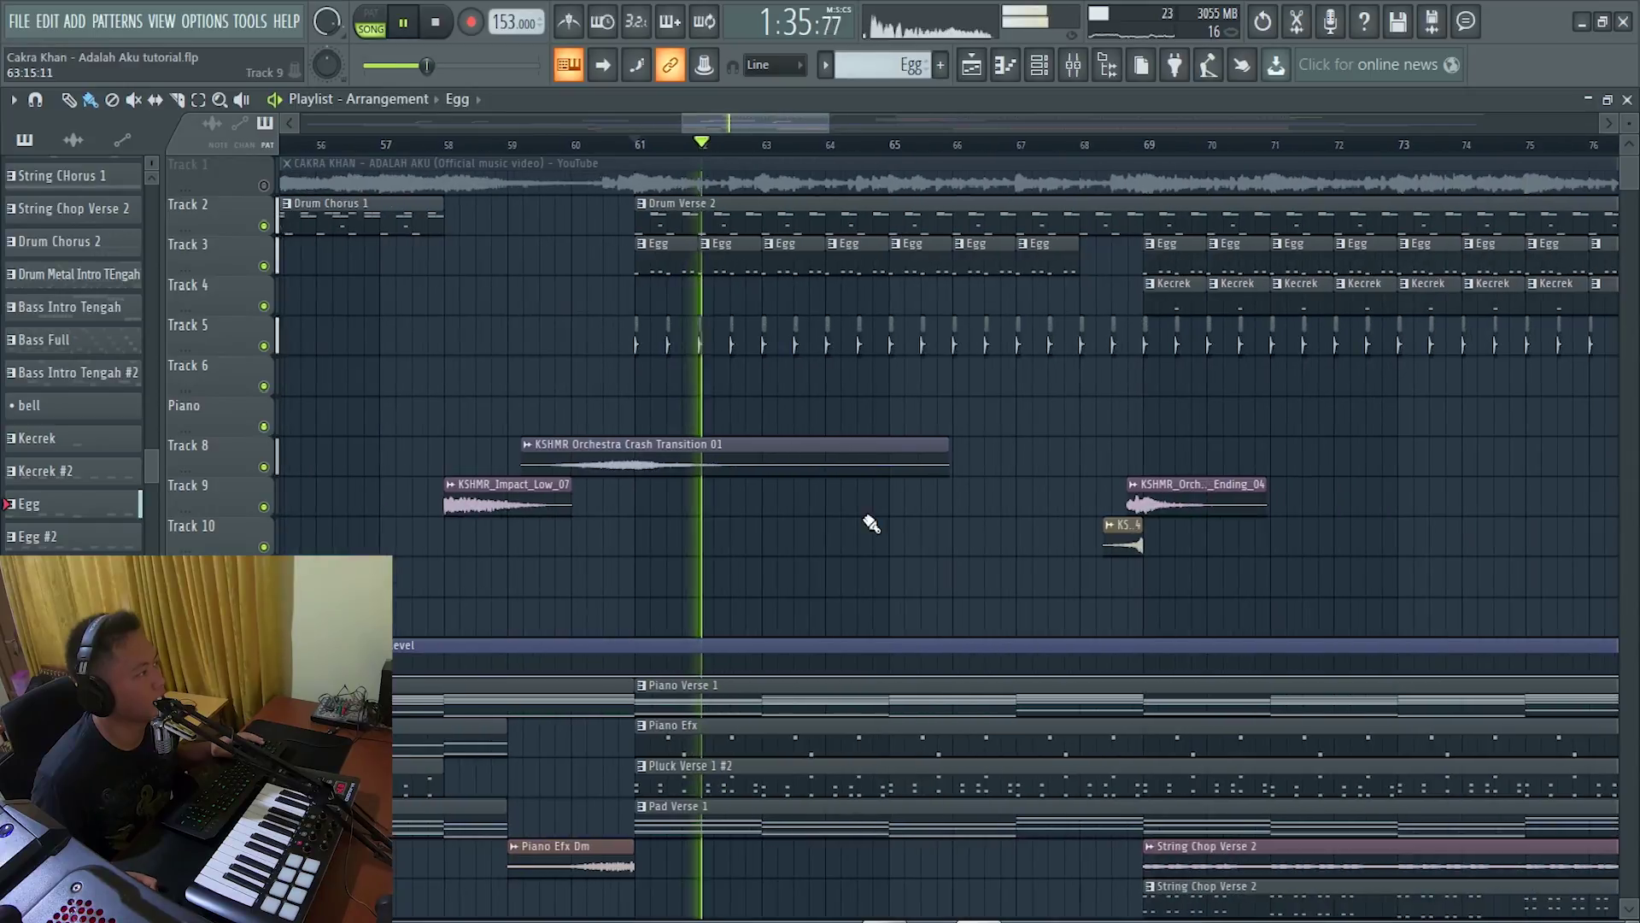
scroll(769, 534, down, 2)
scroll(525, 561, down, 3)
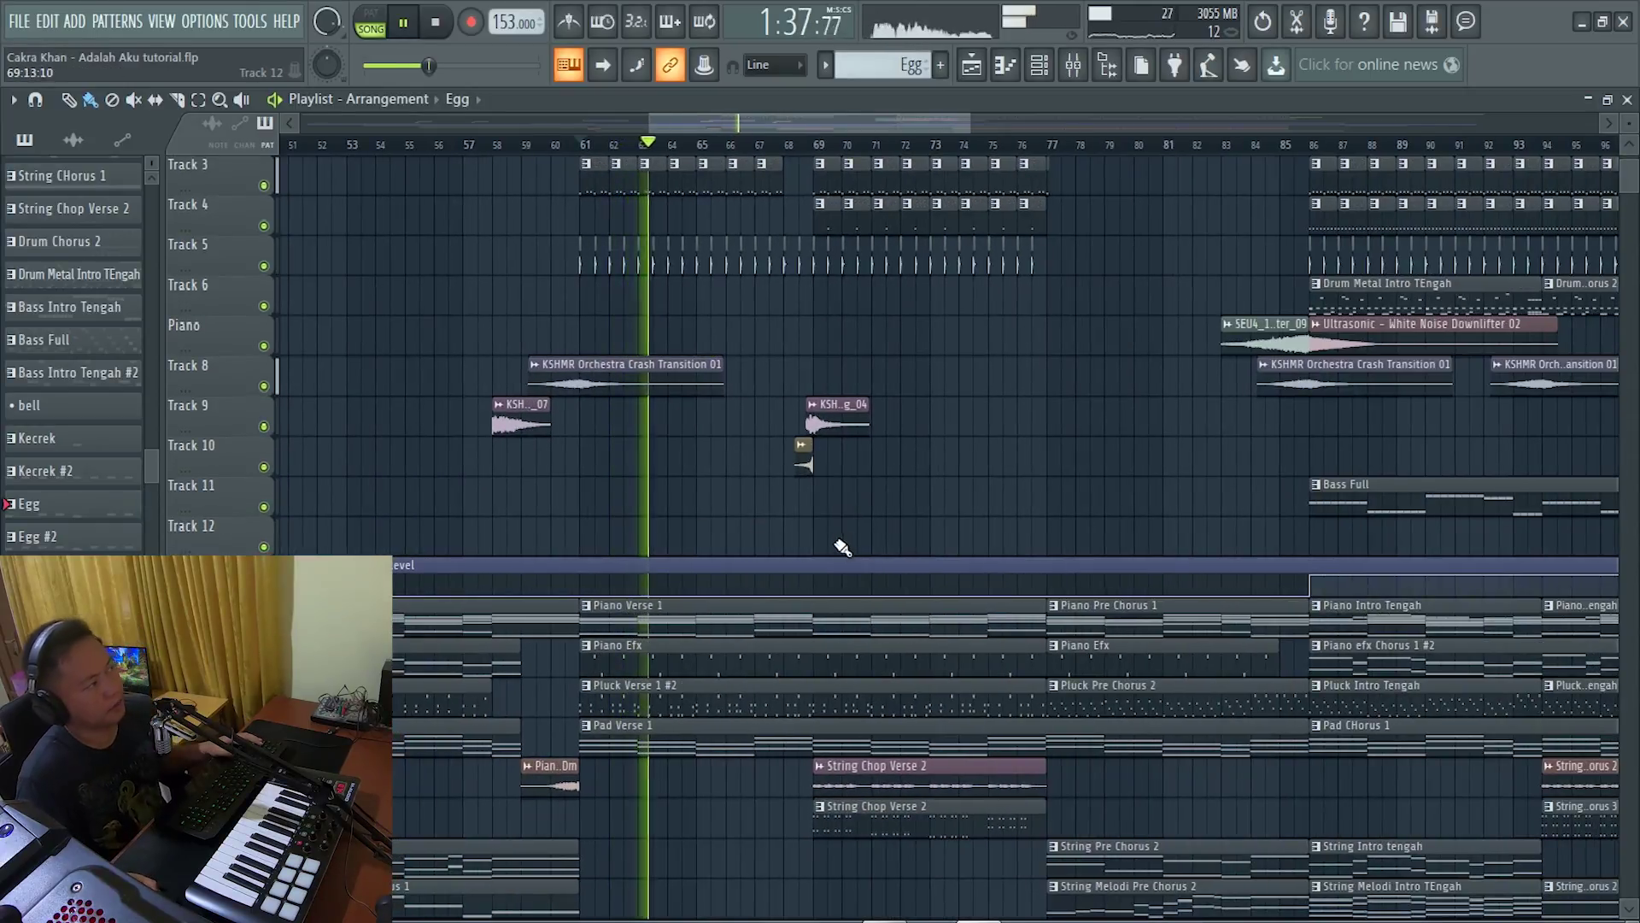
scroll(861, 547, up, 2)
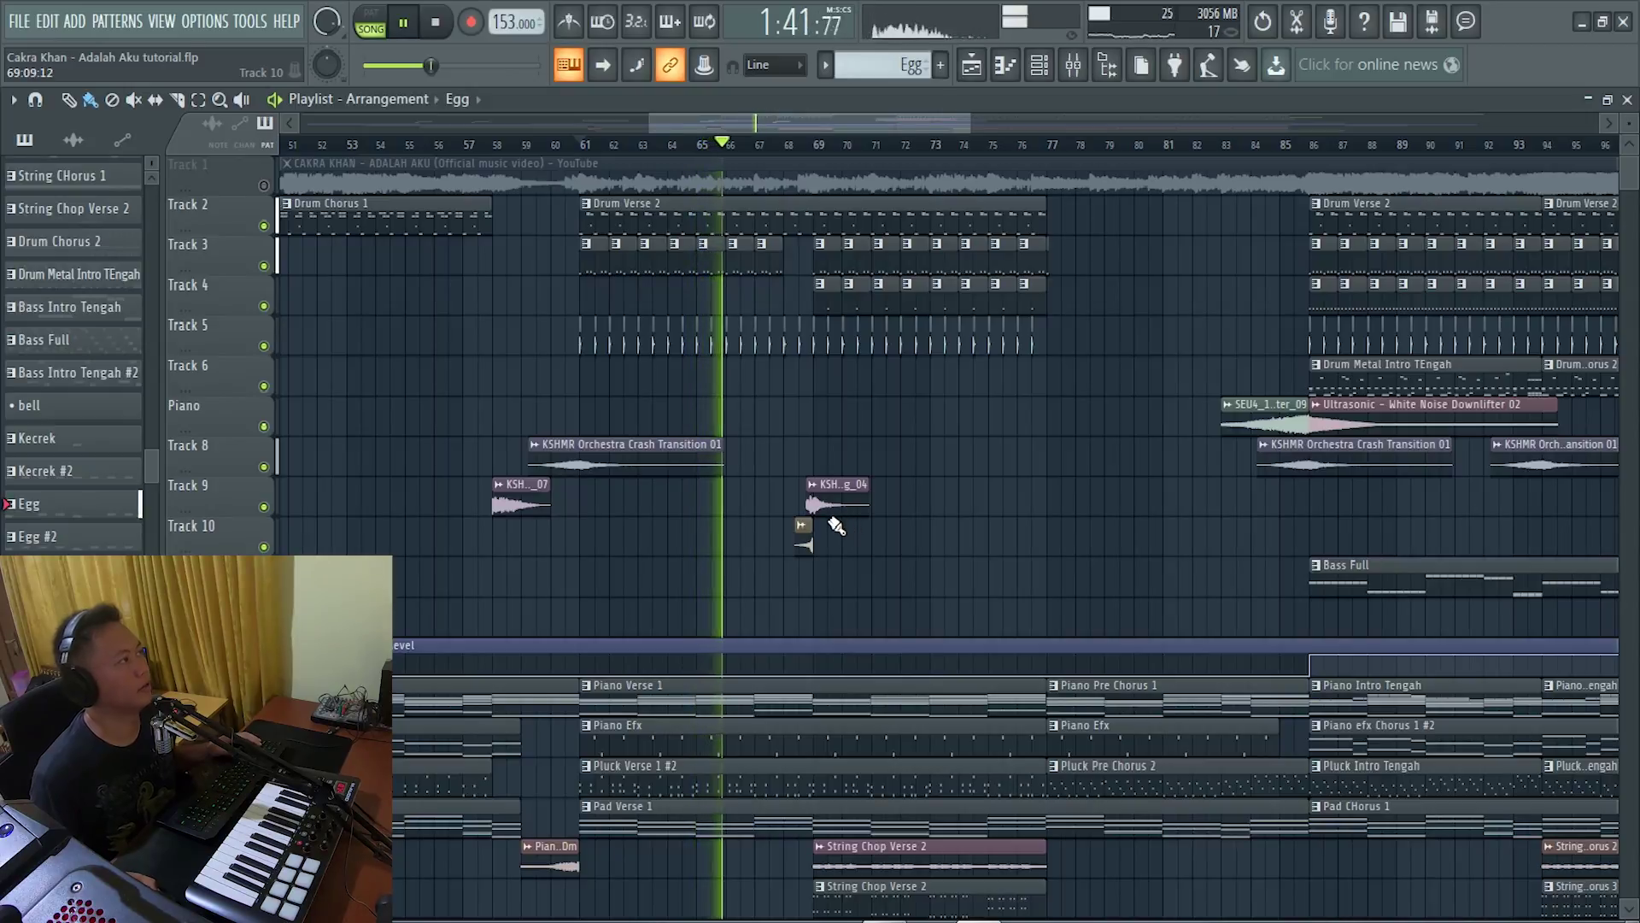
scroll(859, 530, up, 2)
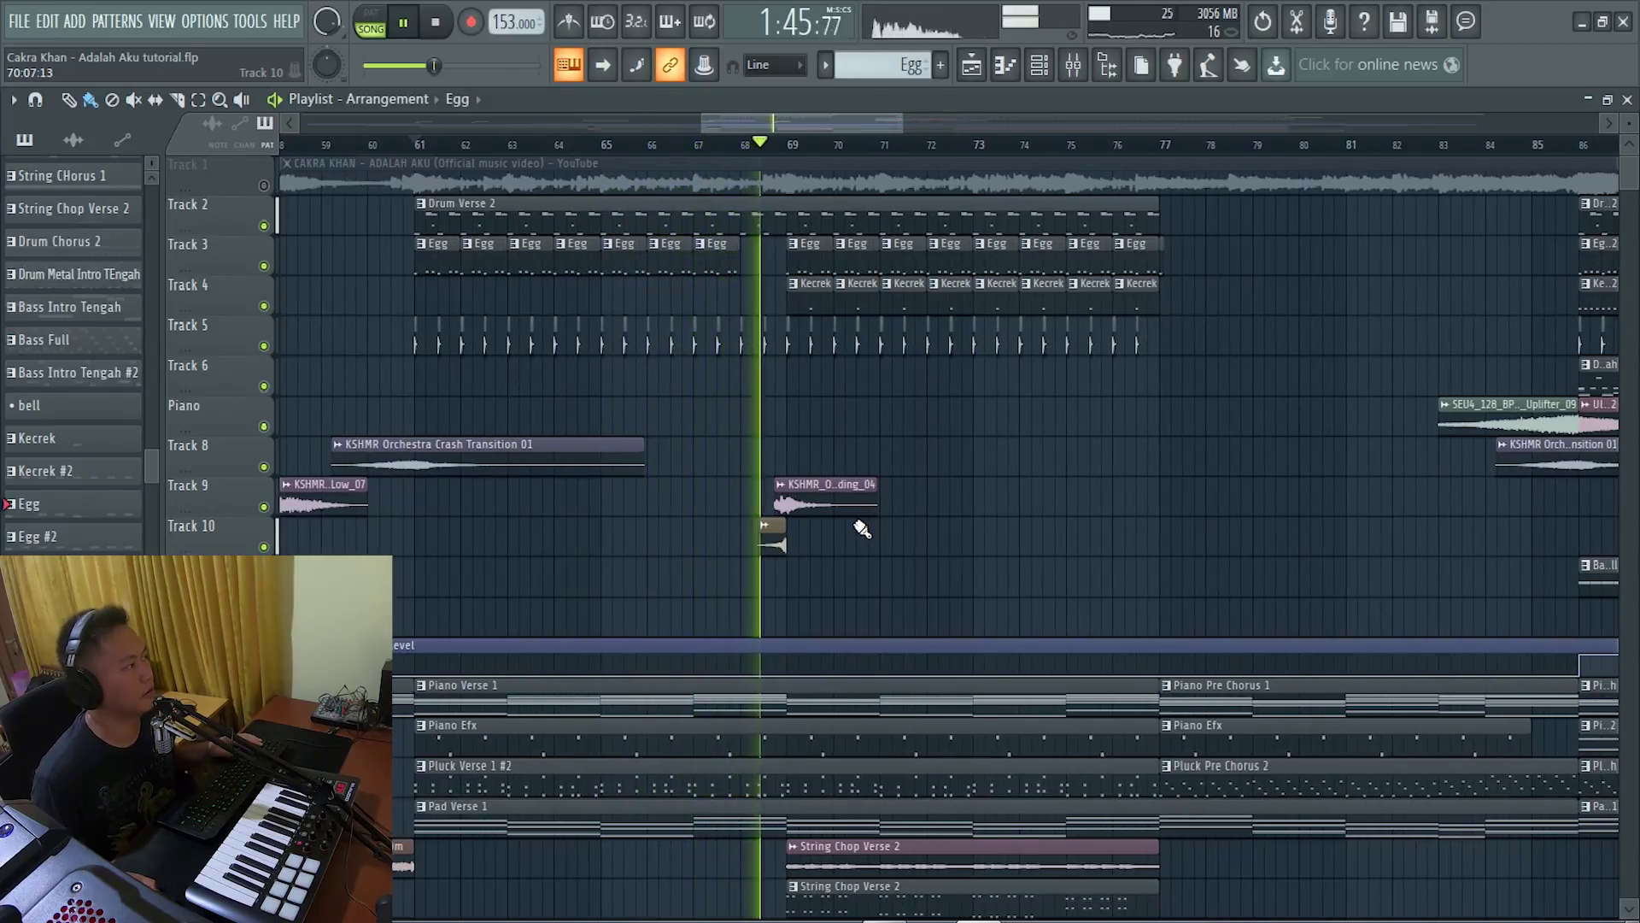
key(space)
Inspect the settings of the KSHMR_Orchestral_Drum_Ending_04 and KSHMR_Orchestral_Drum_Low_04 samples around bar 69, closing each one.
scroll(828, 504, up, 3)
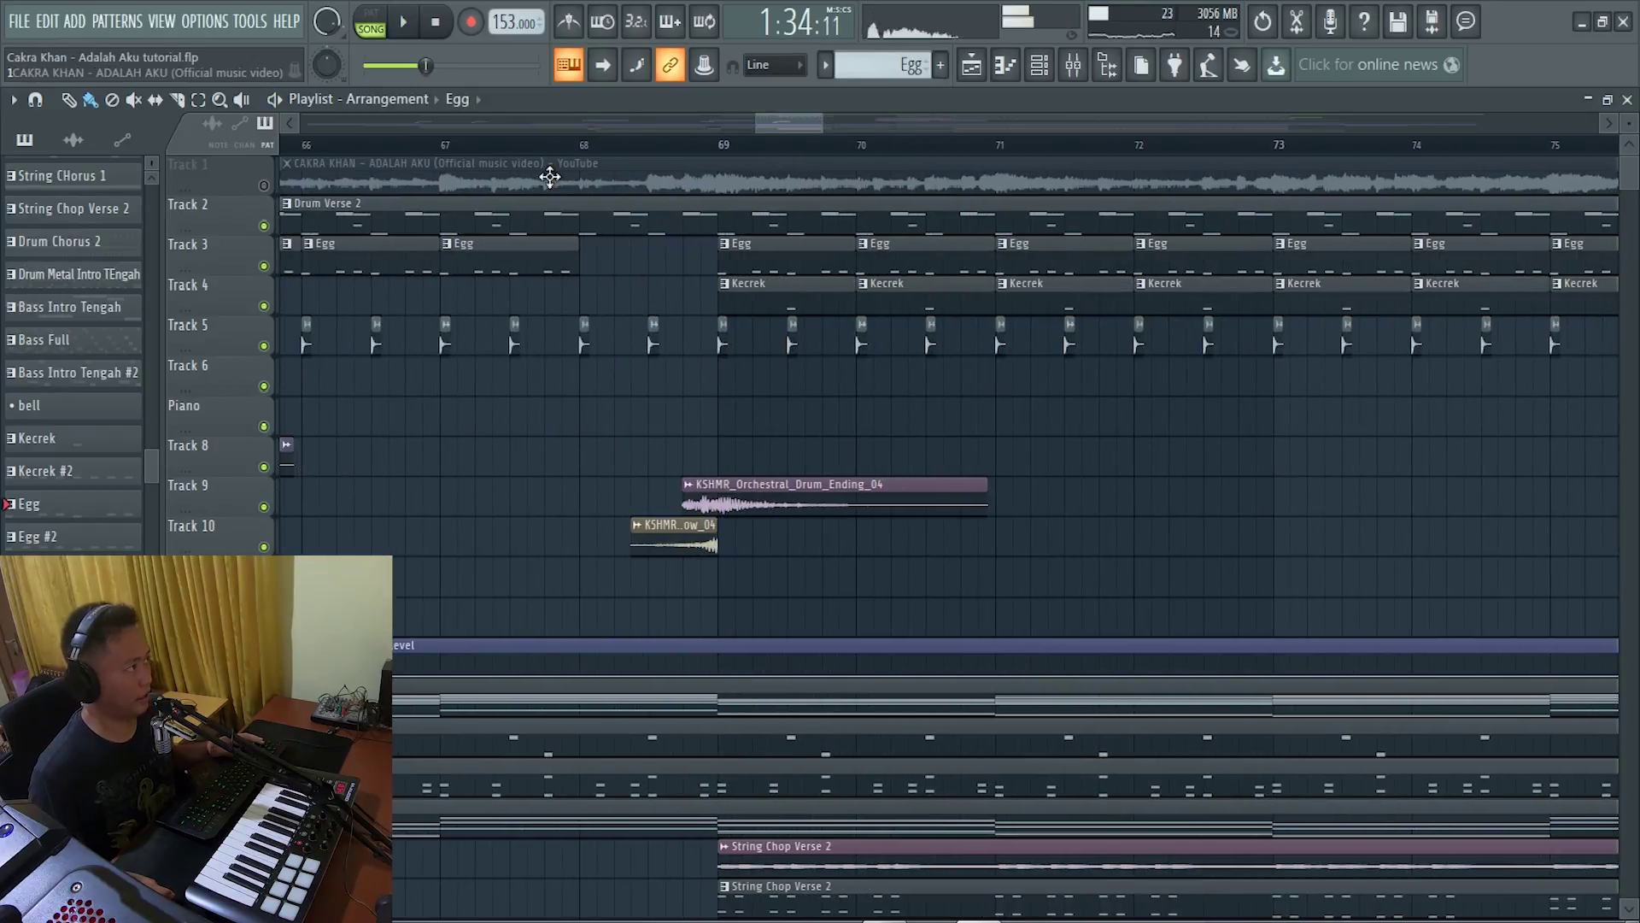
double_click(742, 495)
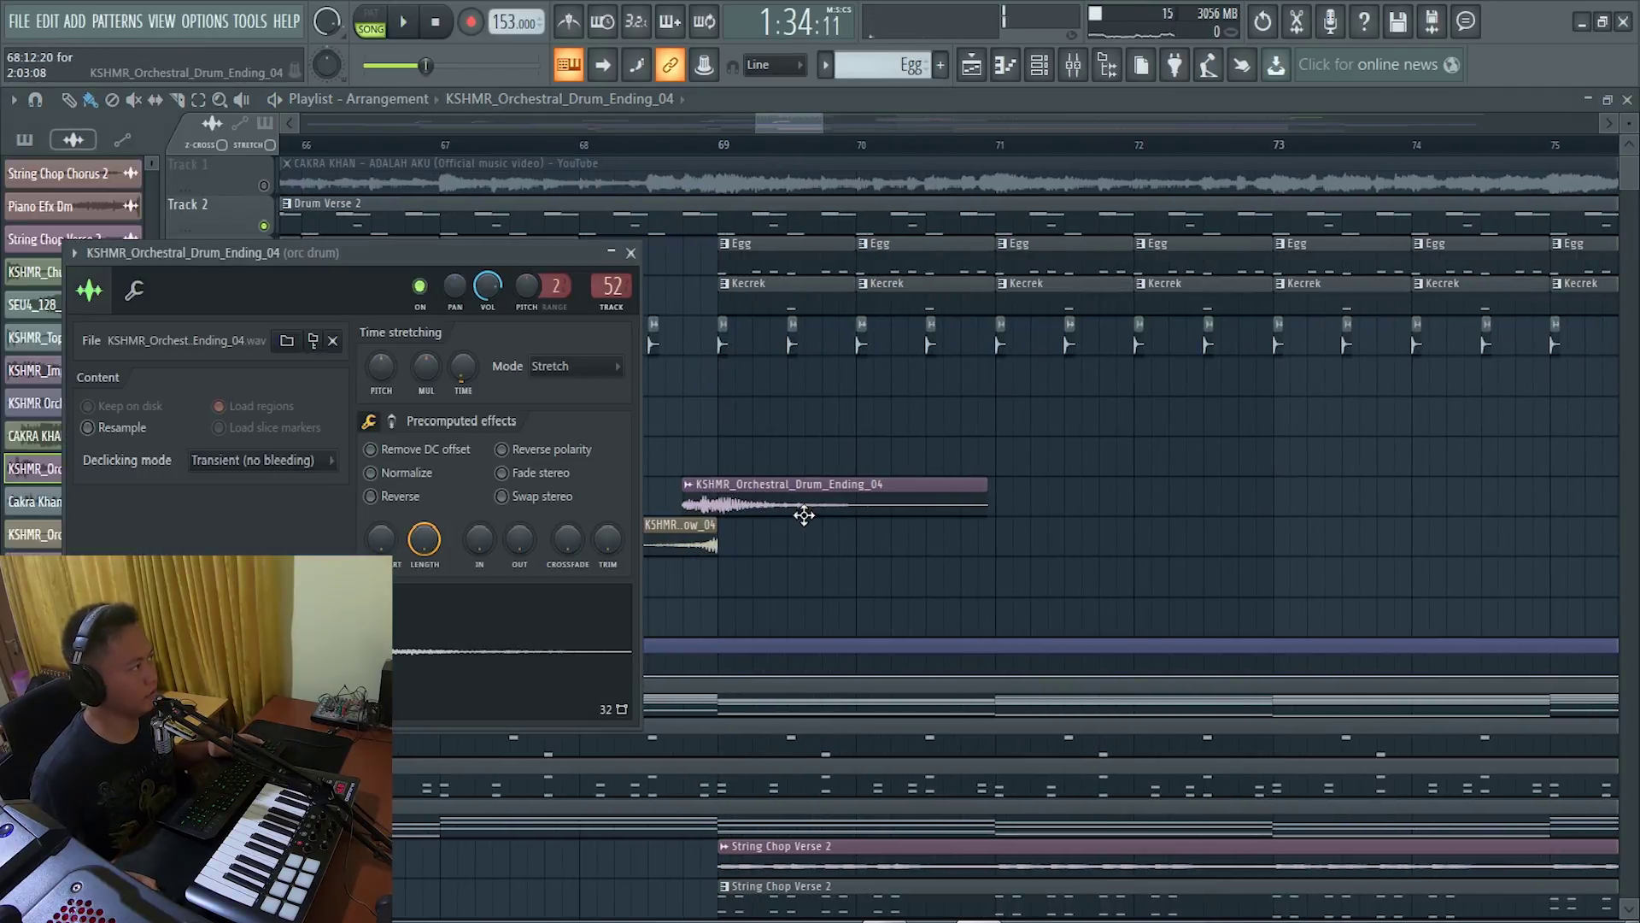
key(Escape)
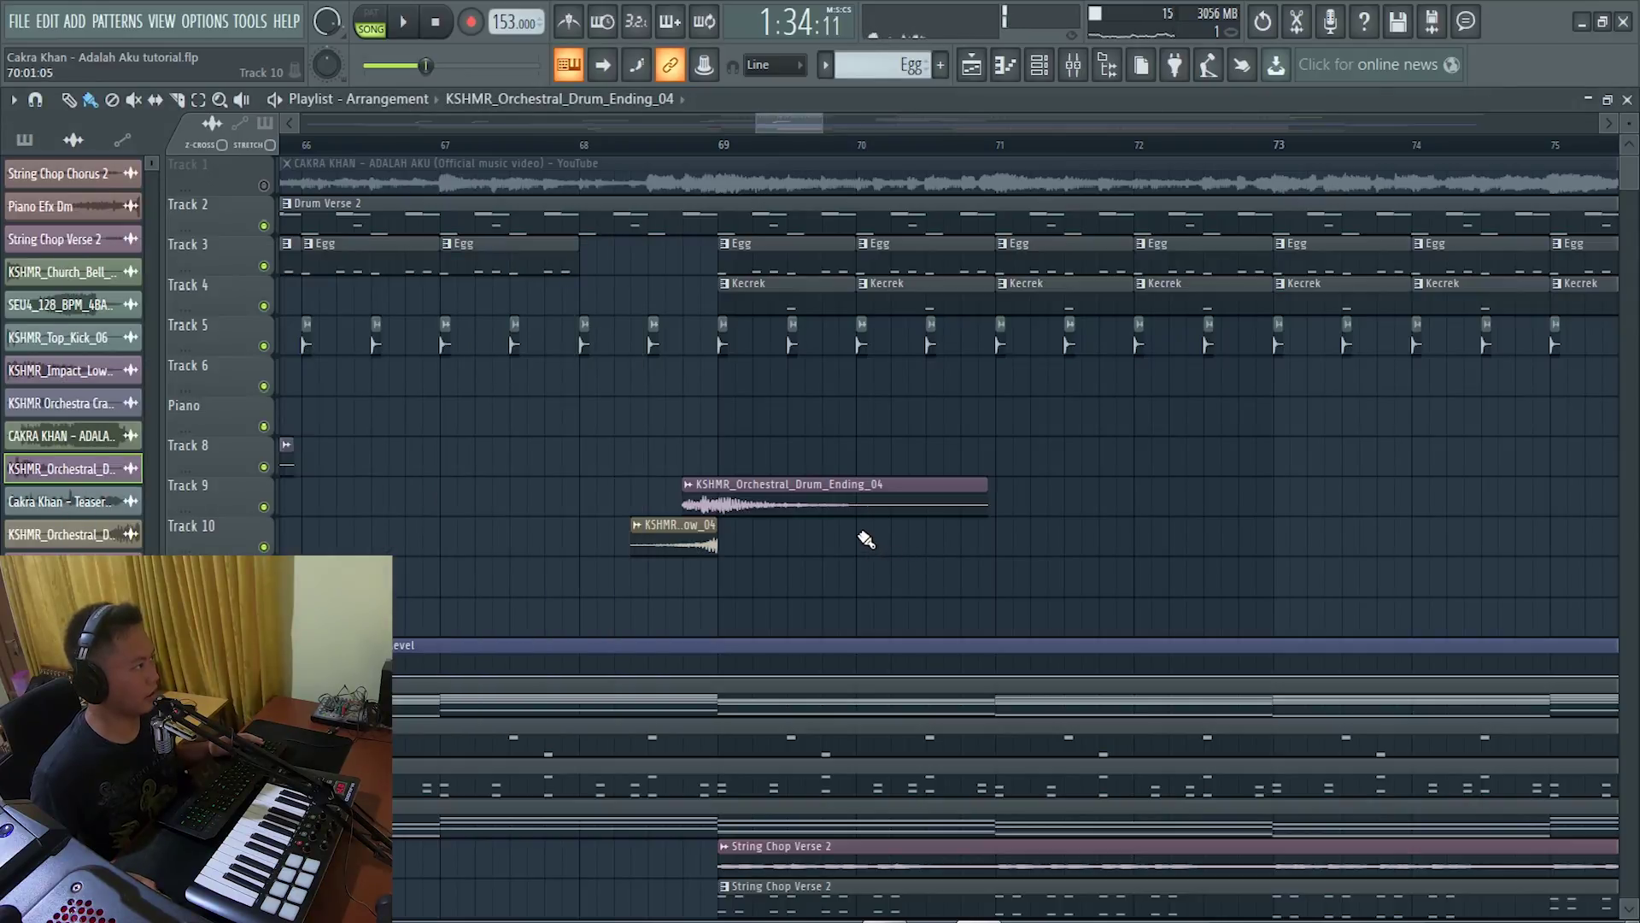
double_click(689, 540)
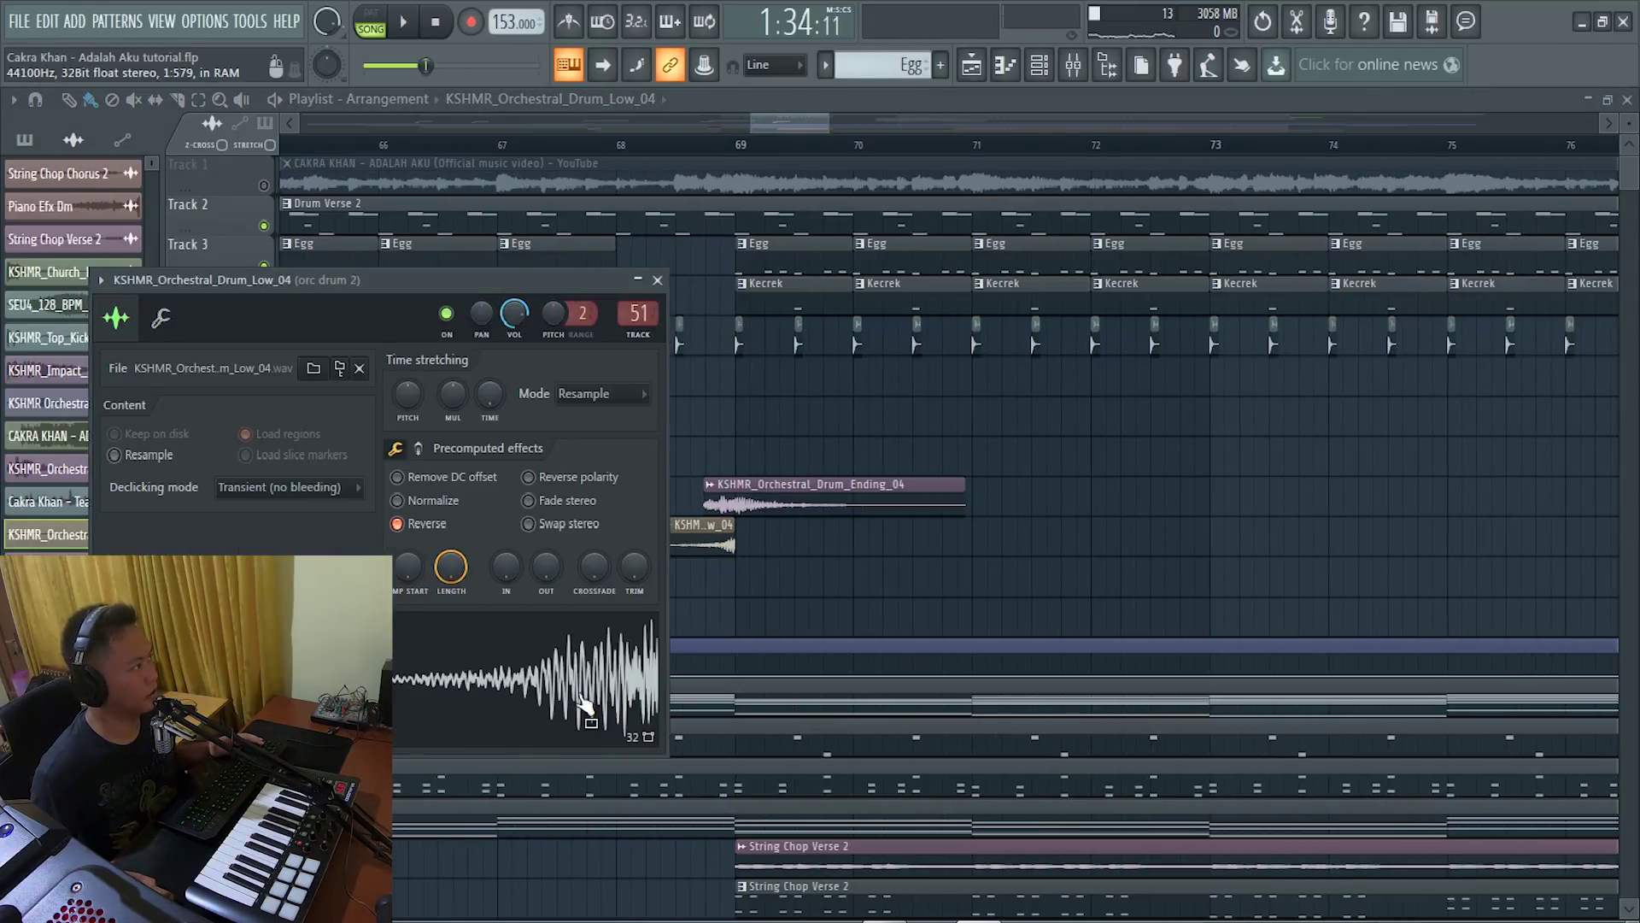
key(Escape)
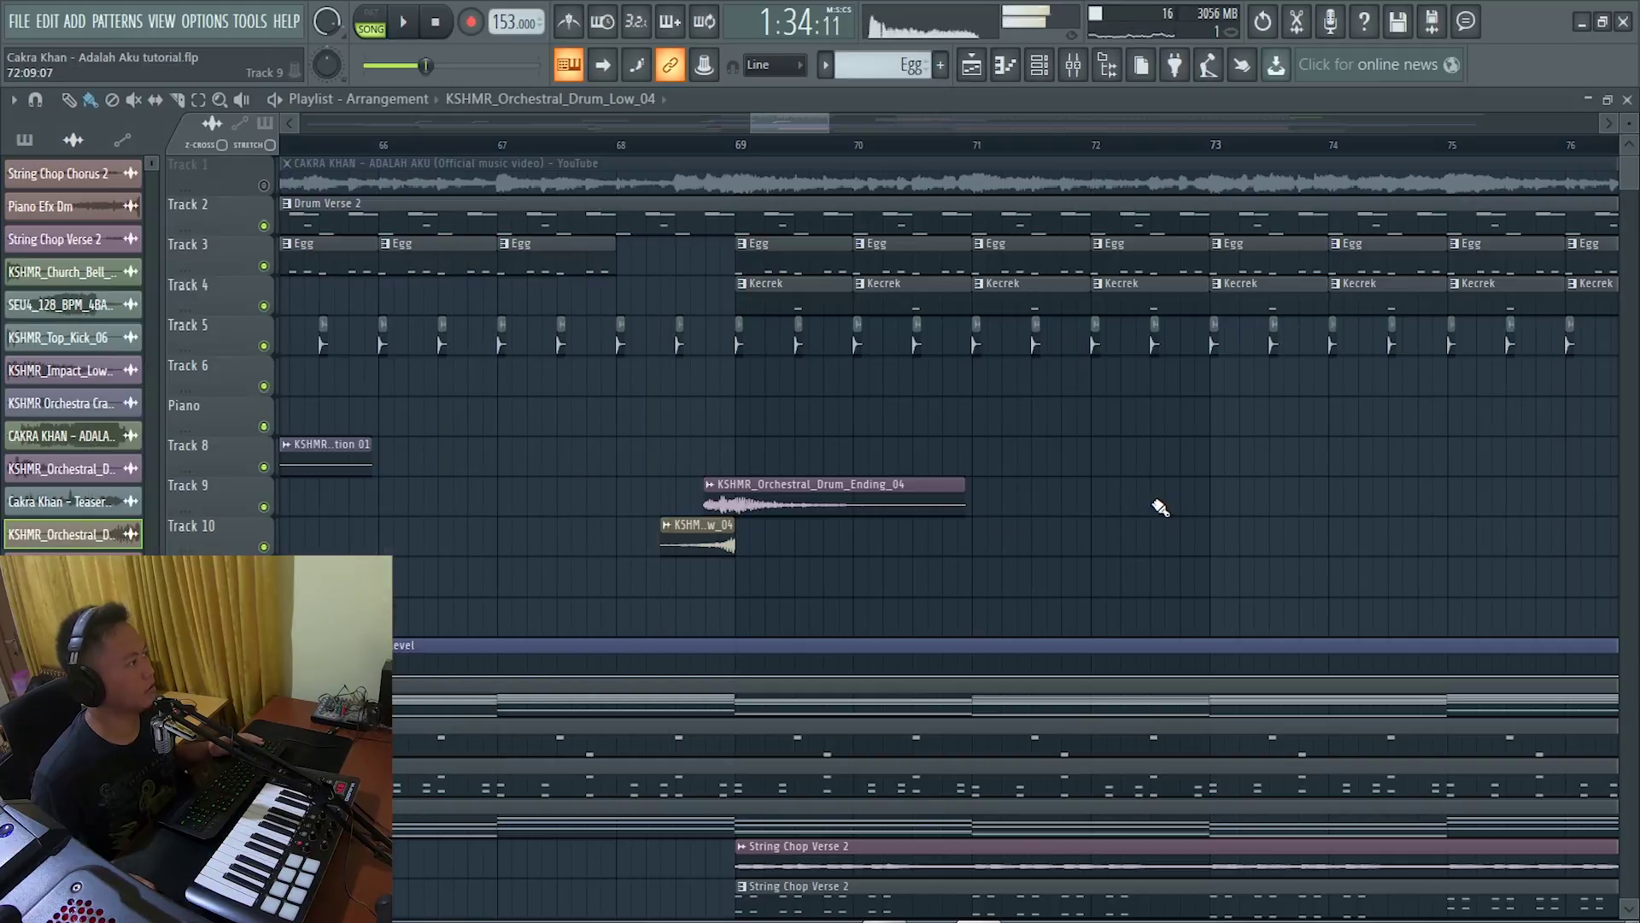
Examine the String Chop Verse 2 clips from bar 69, open the audio sample's settings, and close them.
scroll(1099, 505, down, 5)
scroll(1228, 585, down, 5)
ctrl+scroll(879, 523, up, 10)
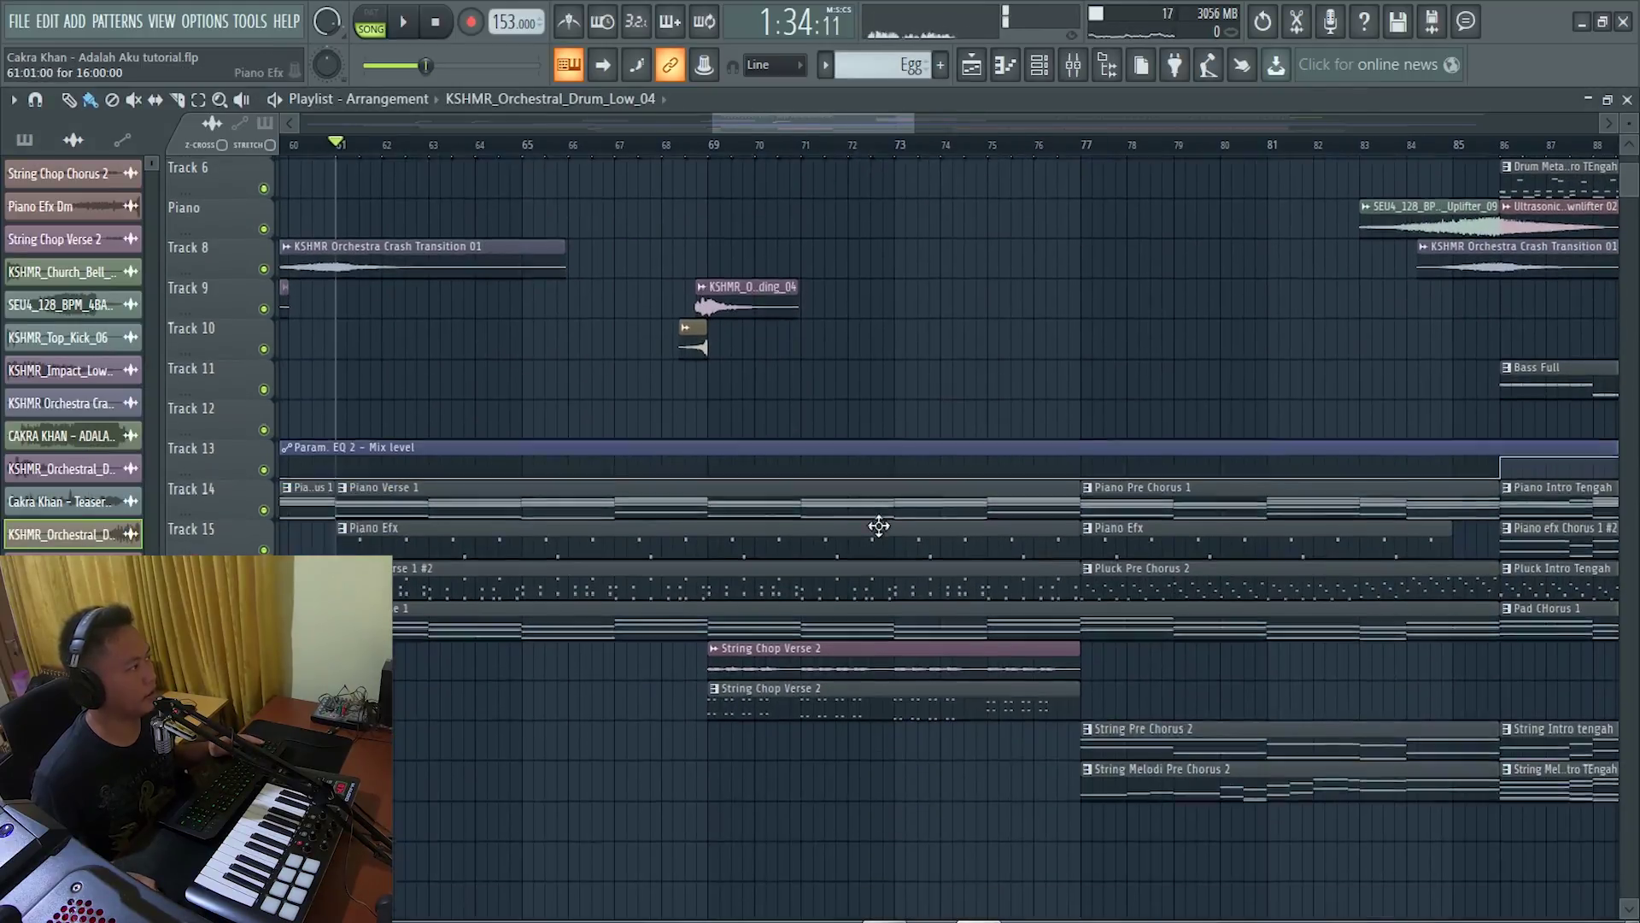
ctrl+scroll(667, 743, down, 4)
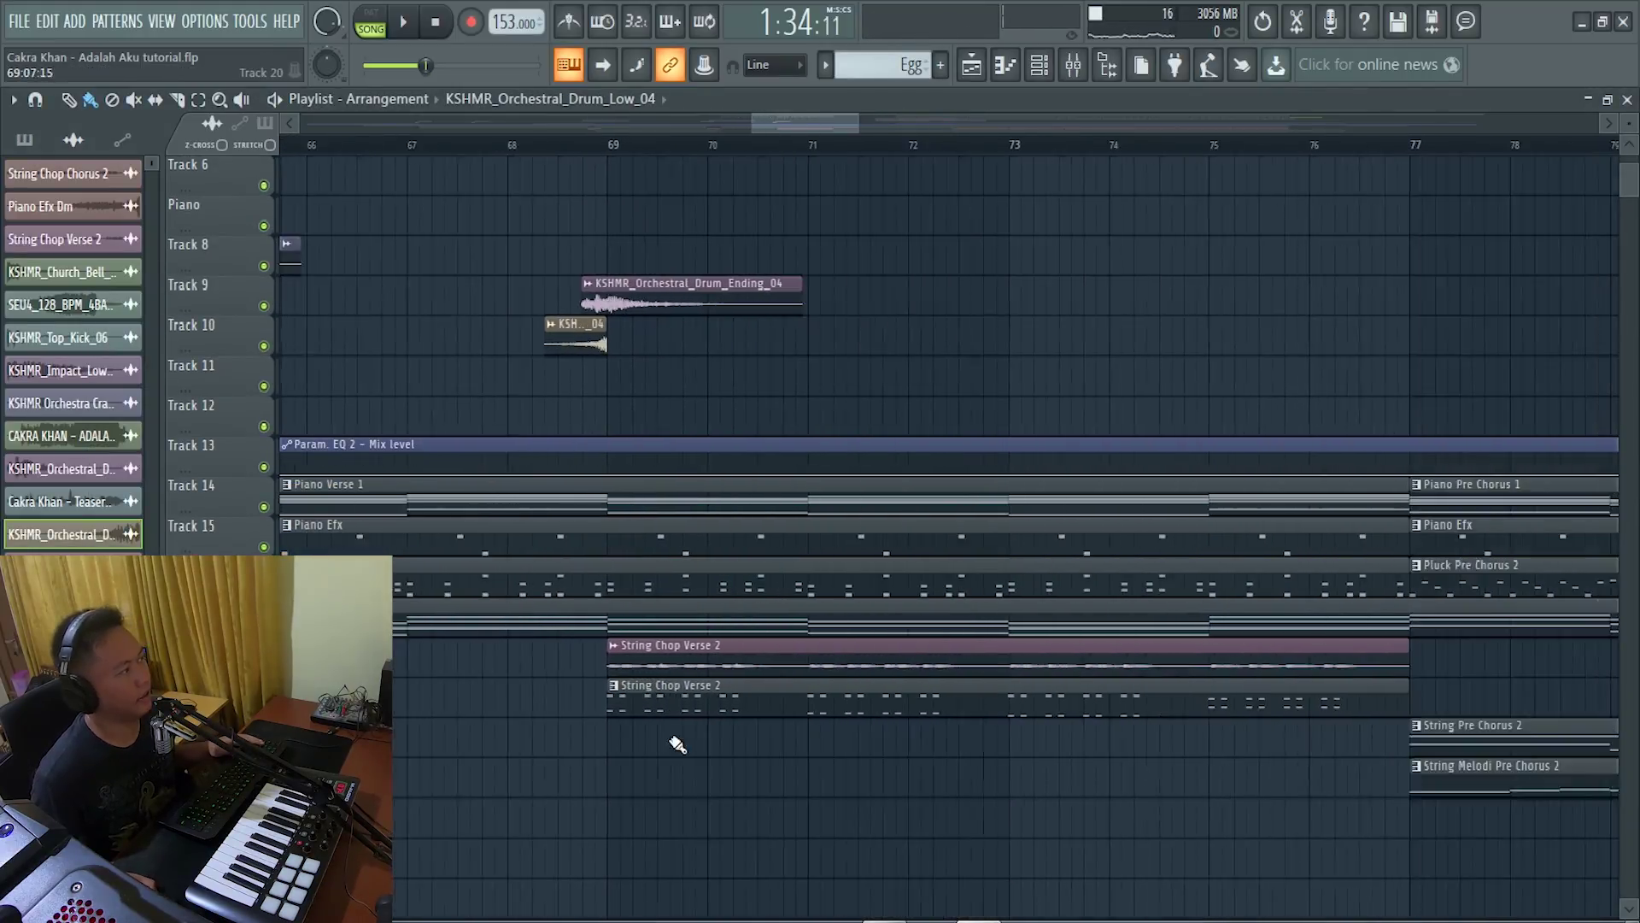
ctrl+scroll(886, 714, down, 1)
ctrl+scroll(1220, 715, up, 3)
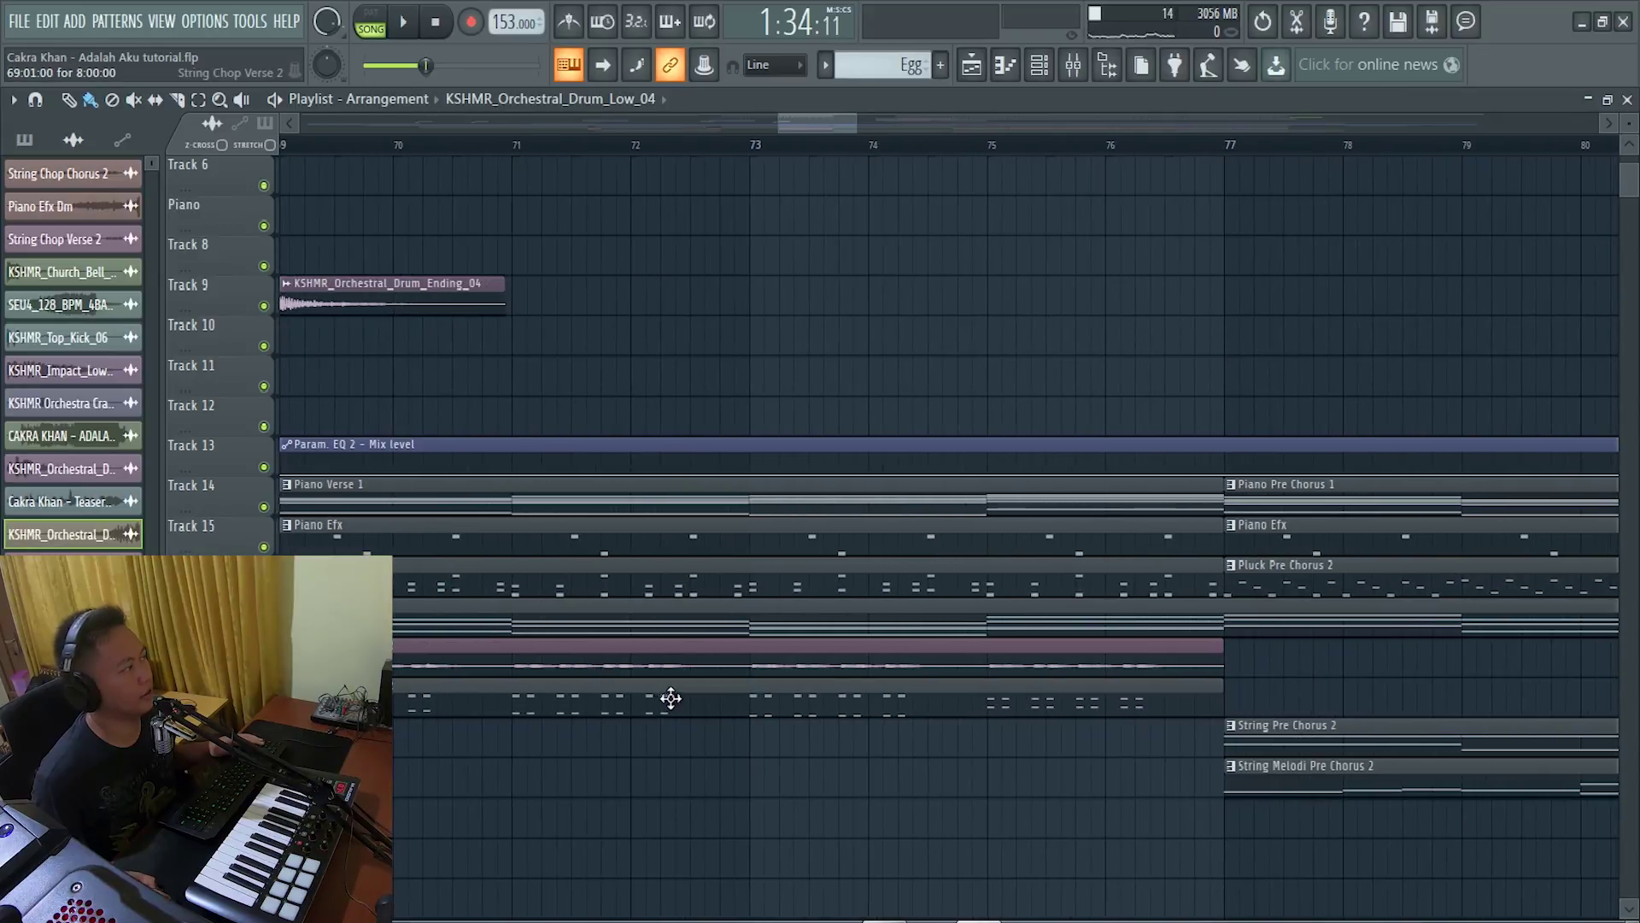
ctrl+scroll(758, 662, down, 1)
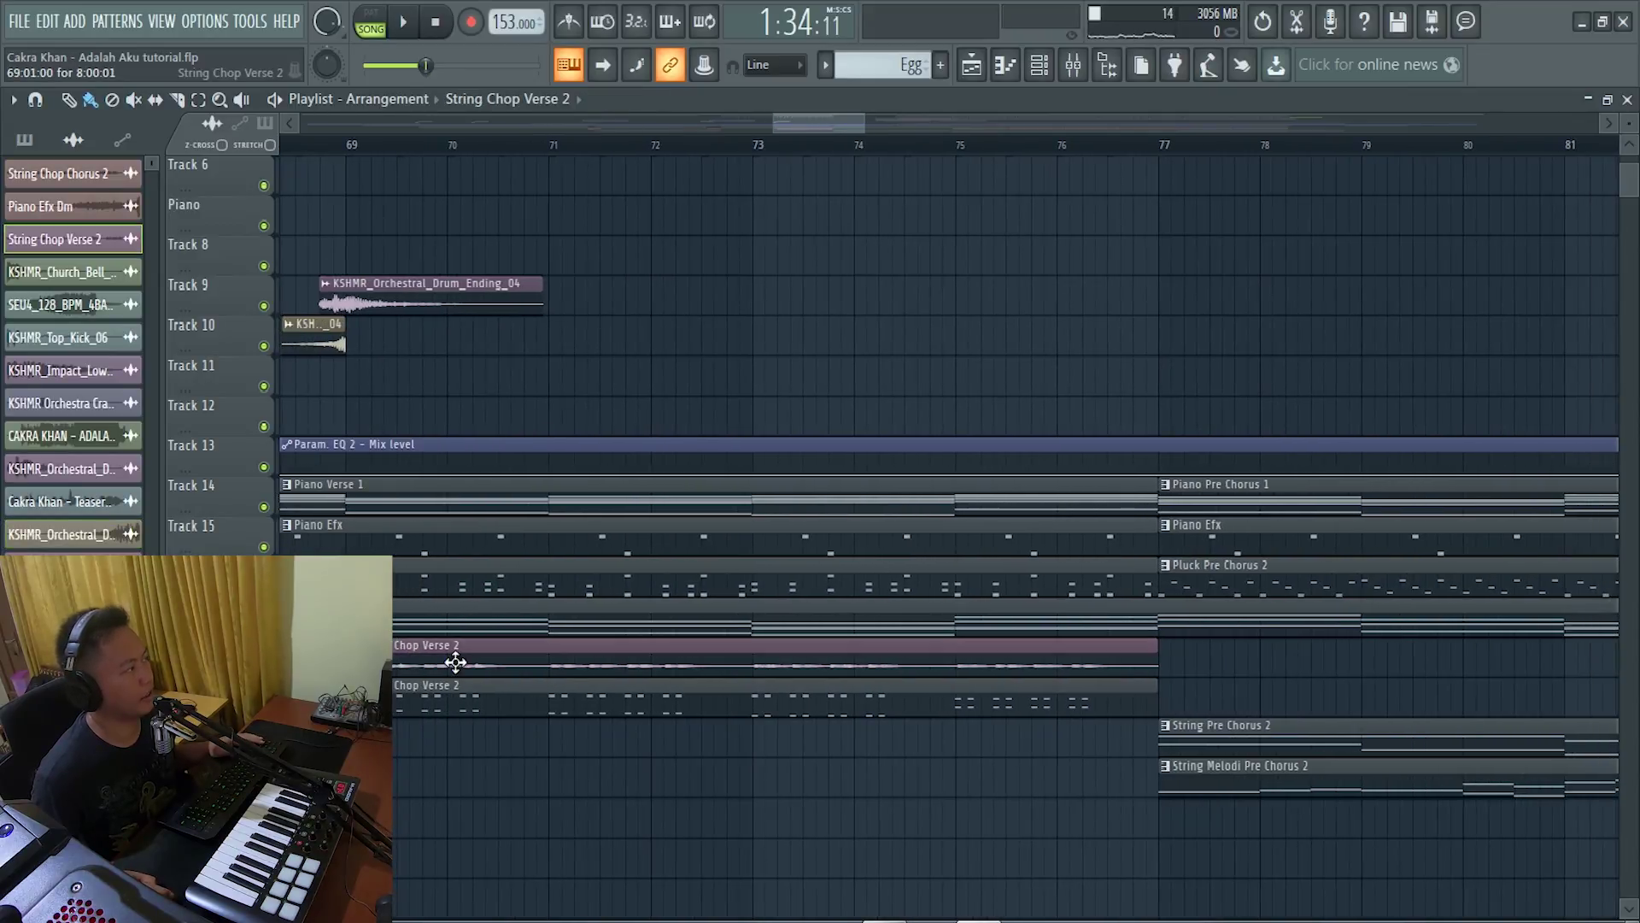
double_click(456, 662)
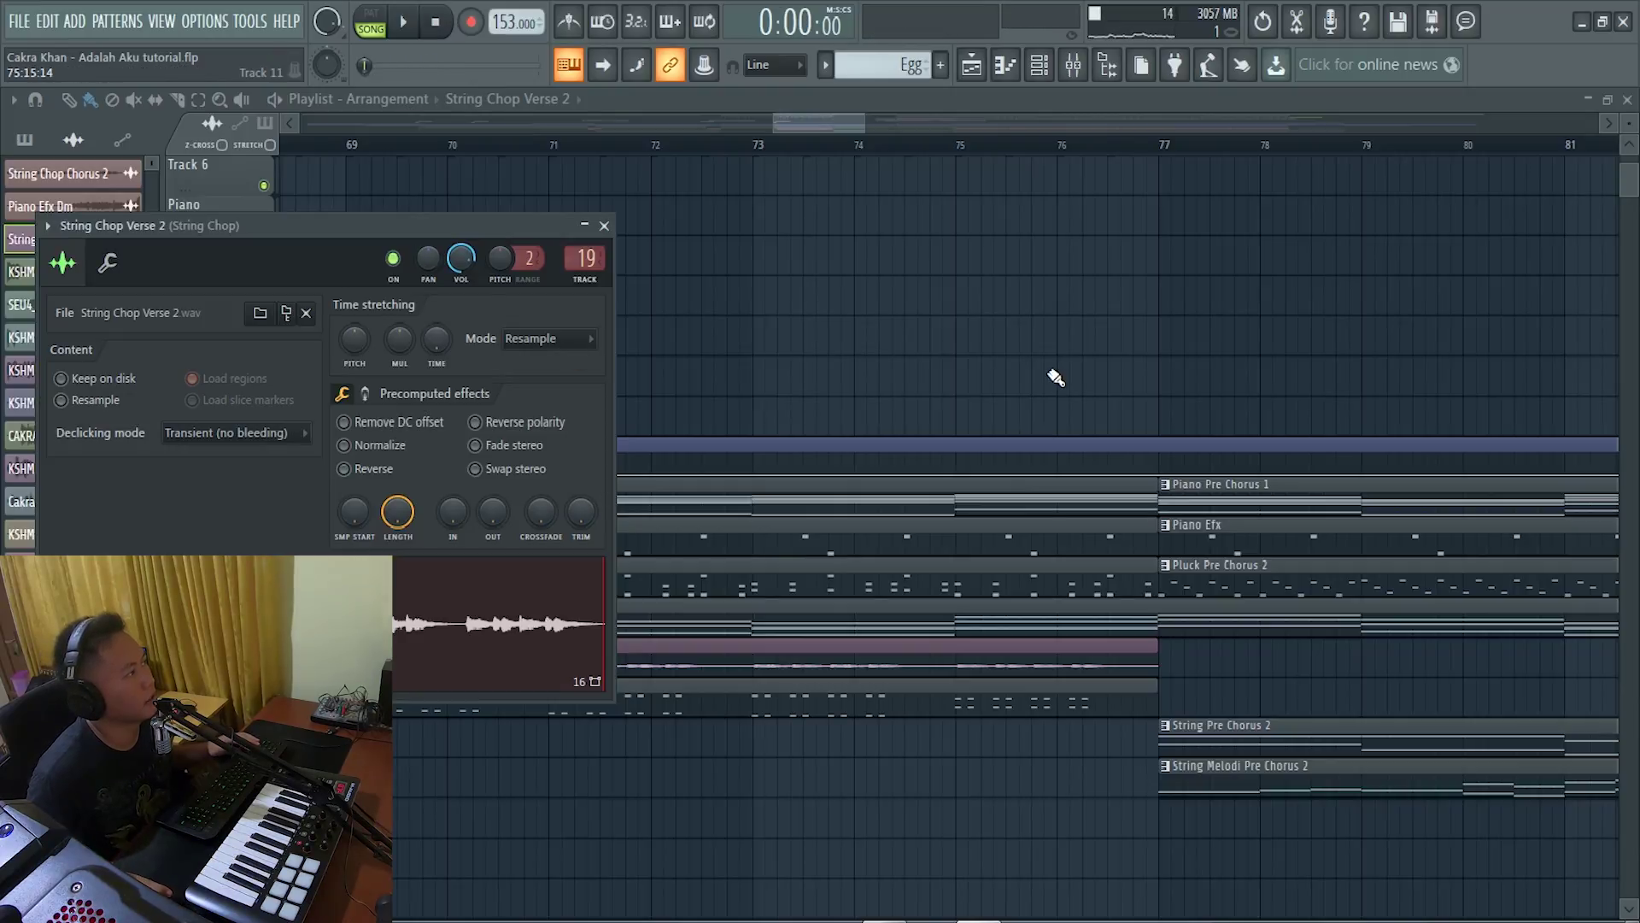
key(Escape)
Select bars 69 to 76 and play the second half of verse 2.
scroll(1351, 462, down, 3)
scroll(1499, 574, up, 4)
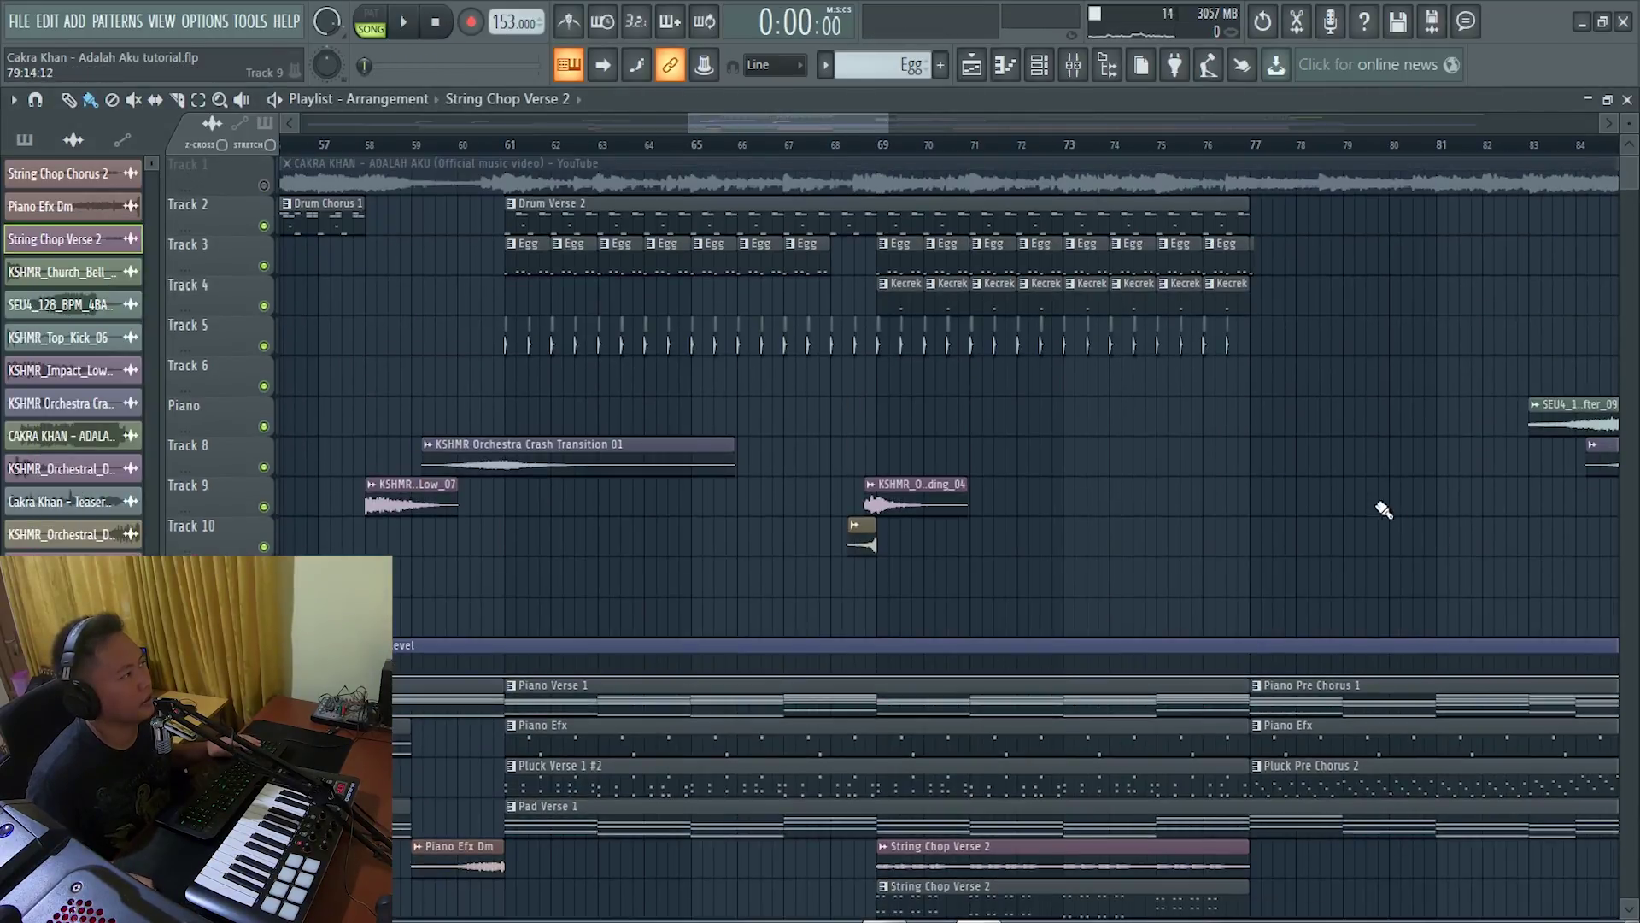
scroll(1196, 504, right, 5)
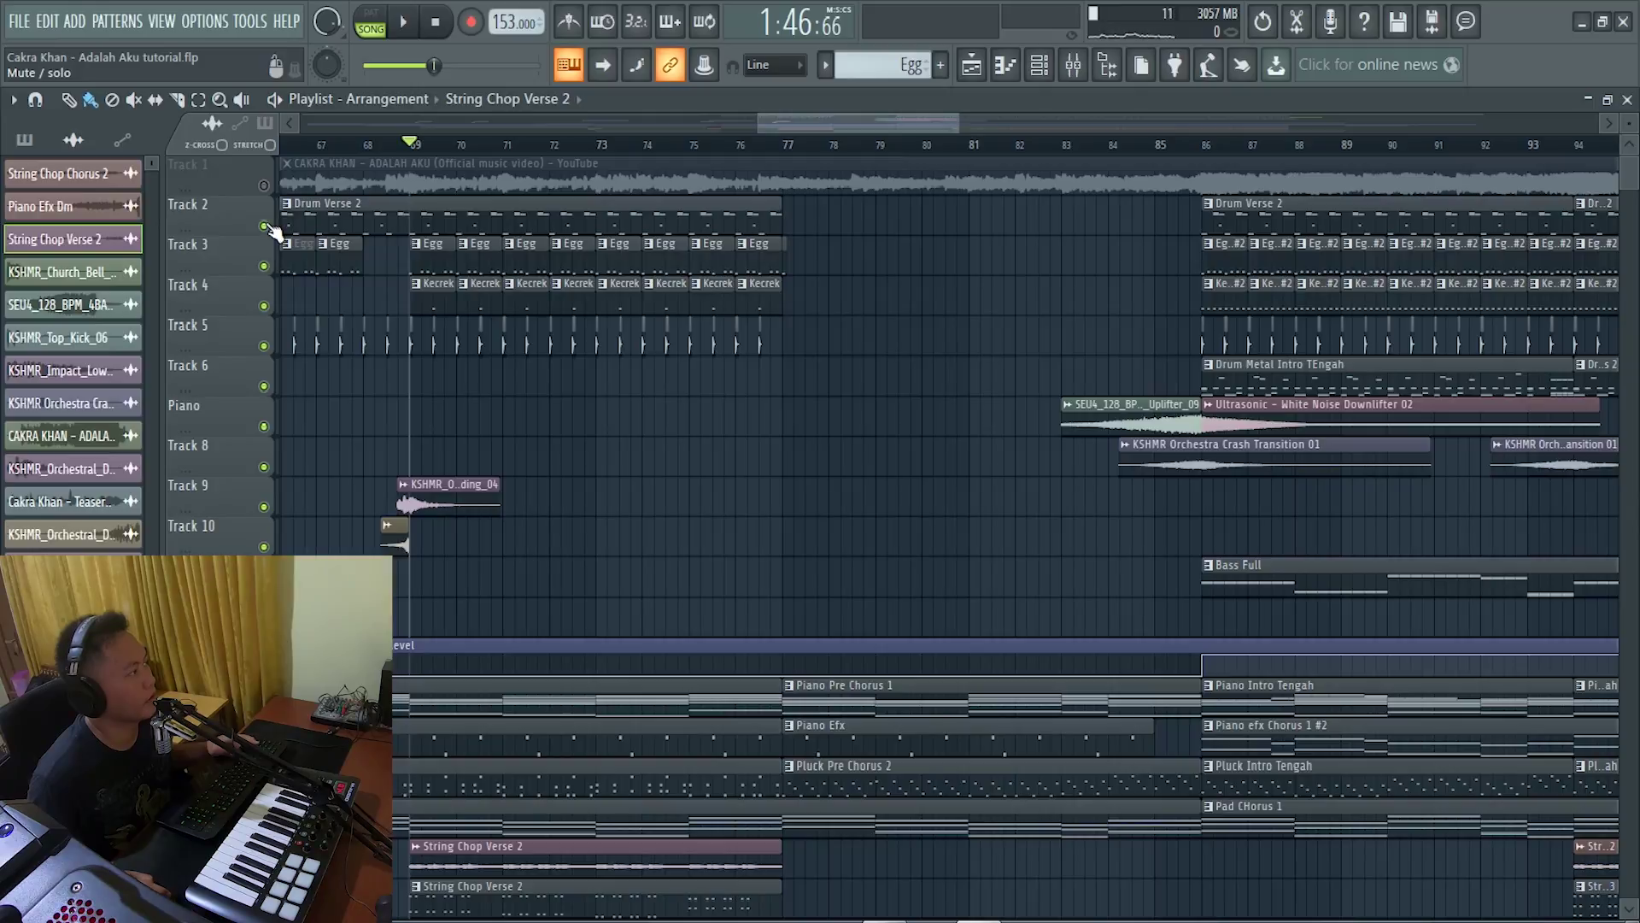
drag(416, 145, 705, 208)
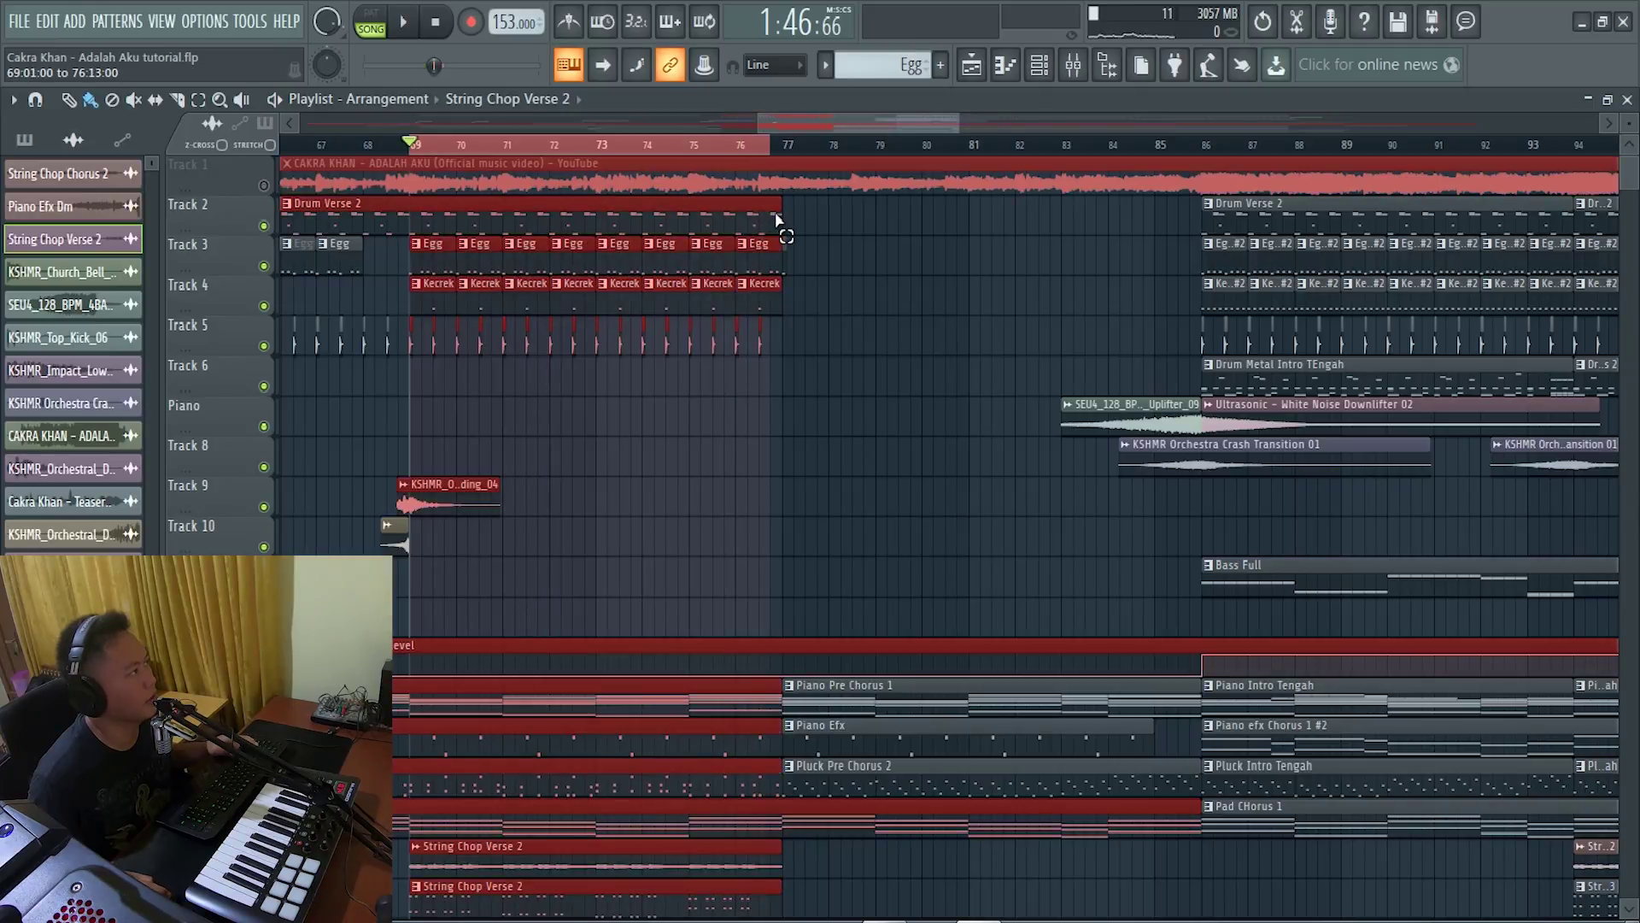
key(space)
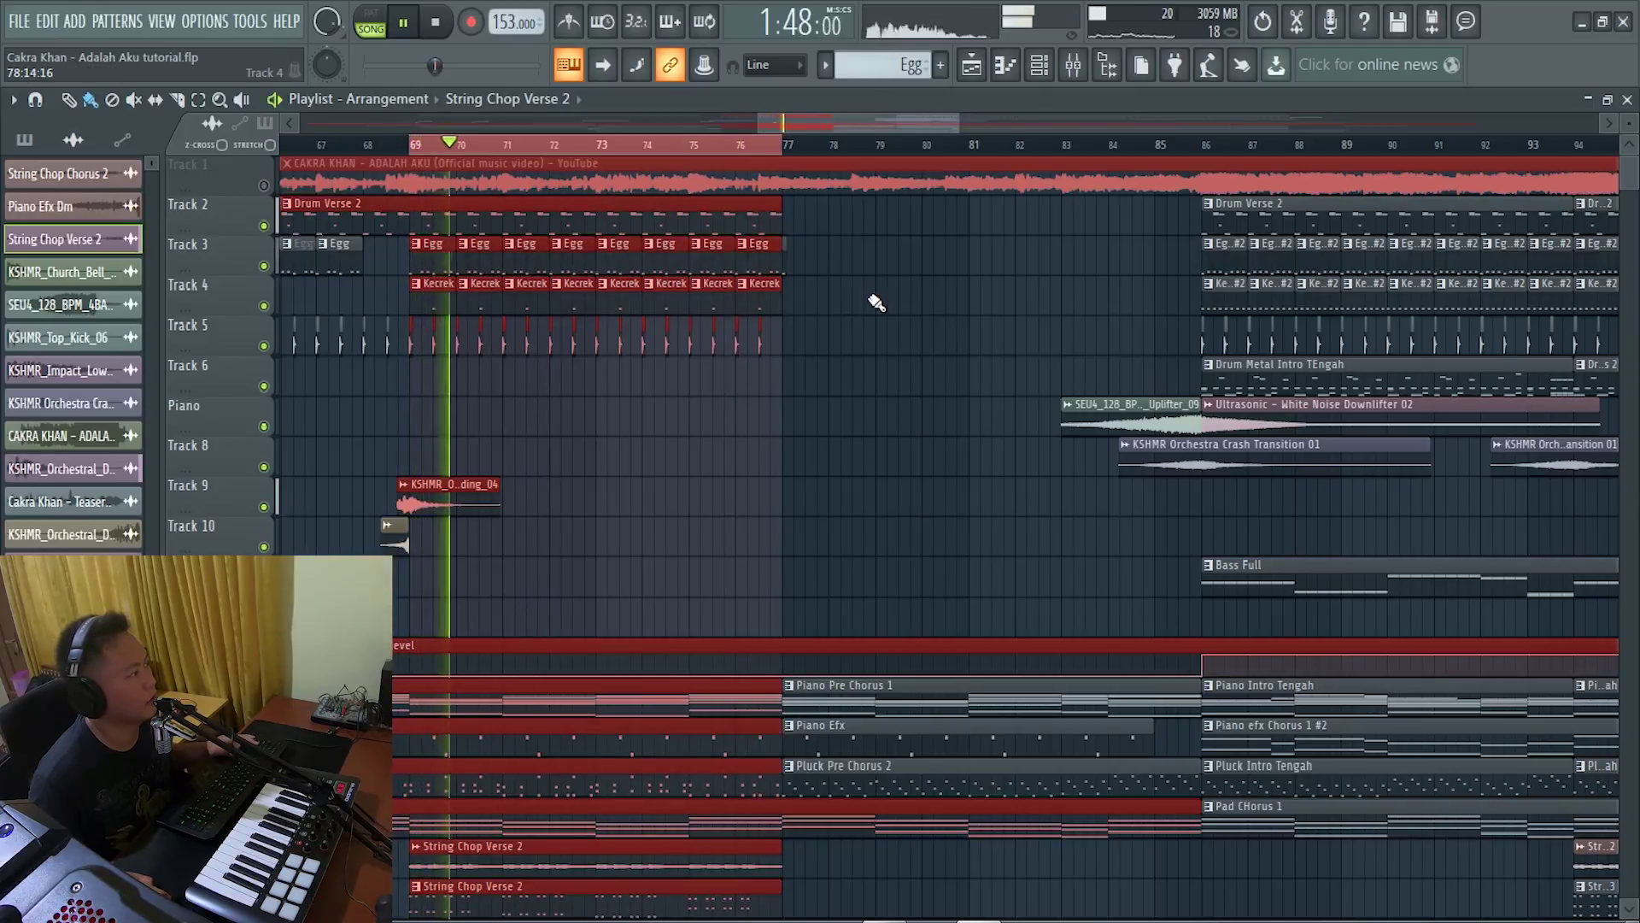
Look over the clips leading into pre-chorus 2 and the middle intro during playback, then stop and clear the timeline selection.
scroll(878, 304, down, 3)
scroll(879, 303, down, 4)
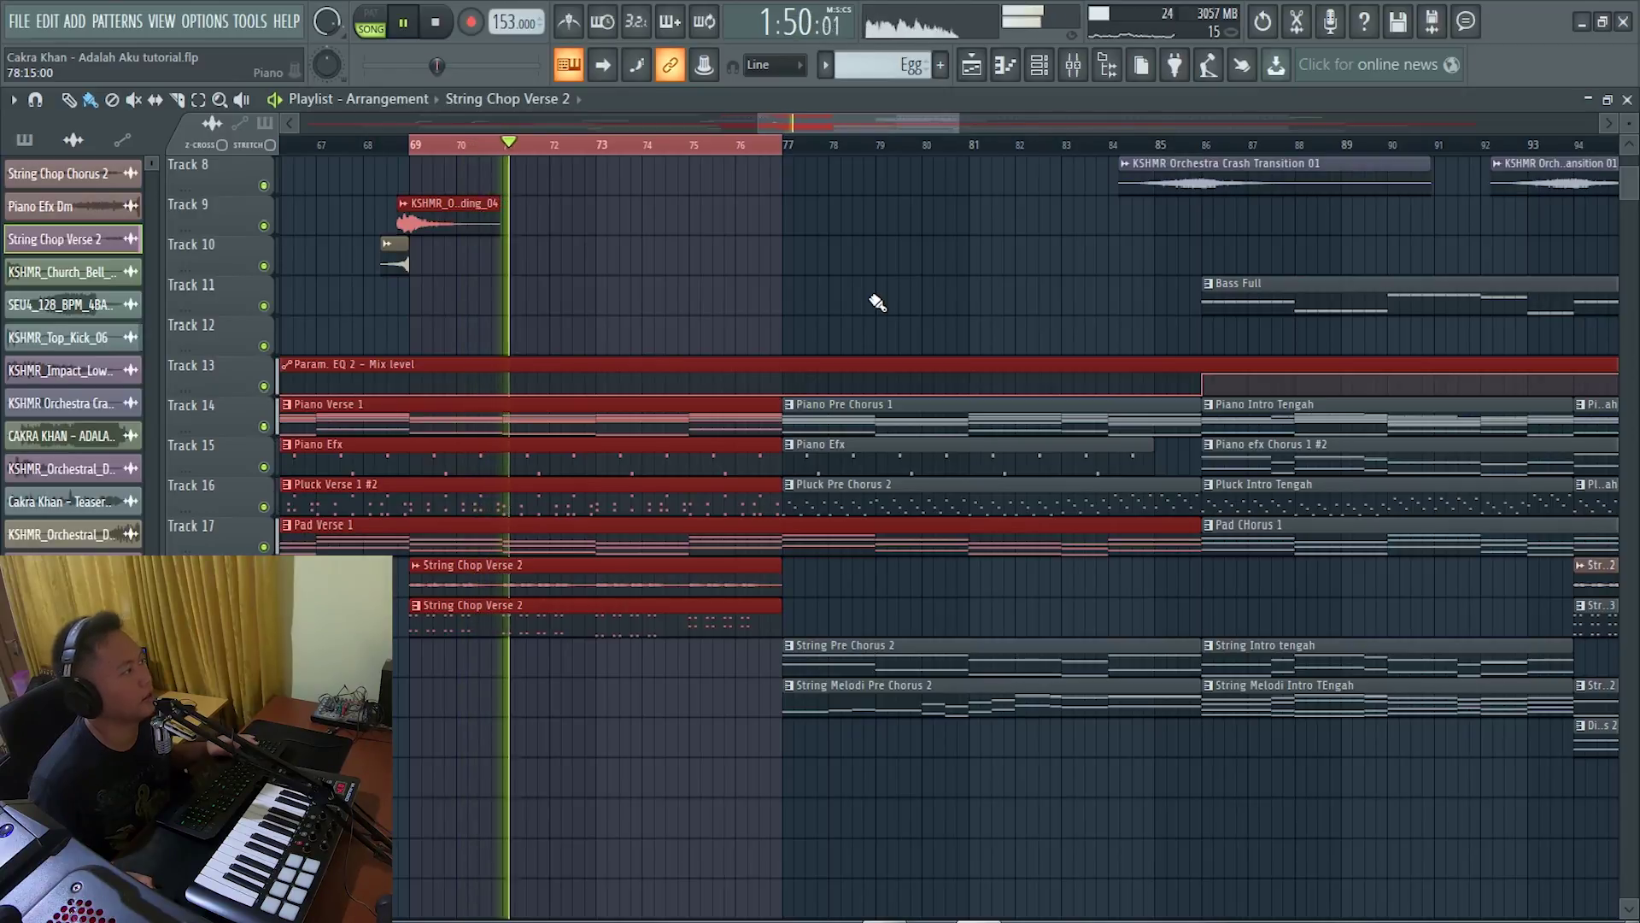
ctrl+scroll(838, 355, down, 2)
scroll(832, 356, up, 4)
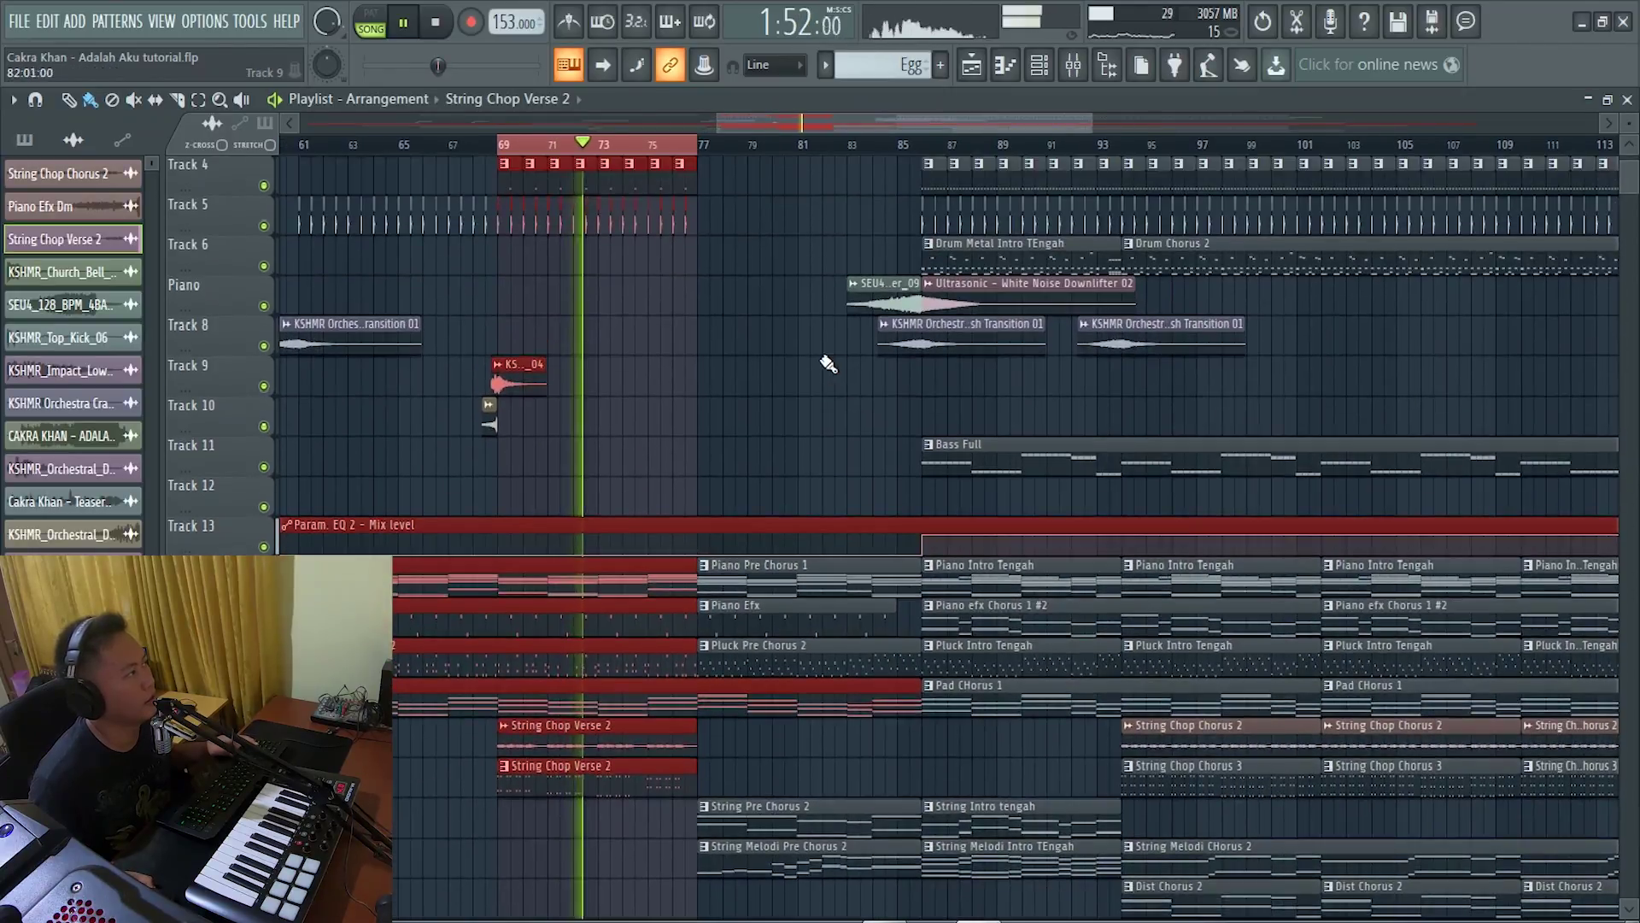
scroll(819, 361, up, 3)
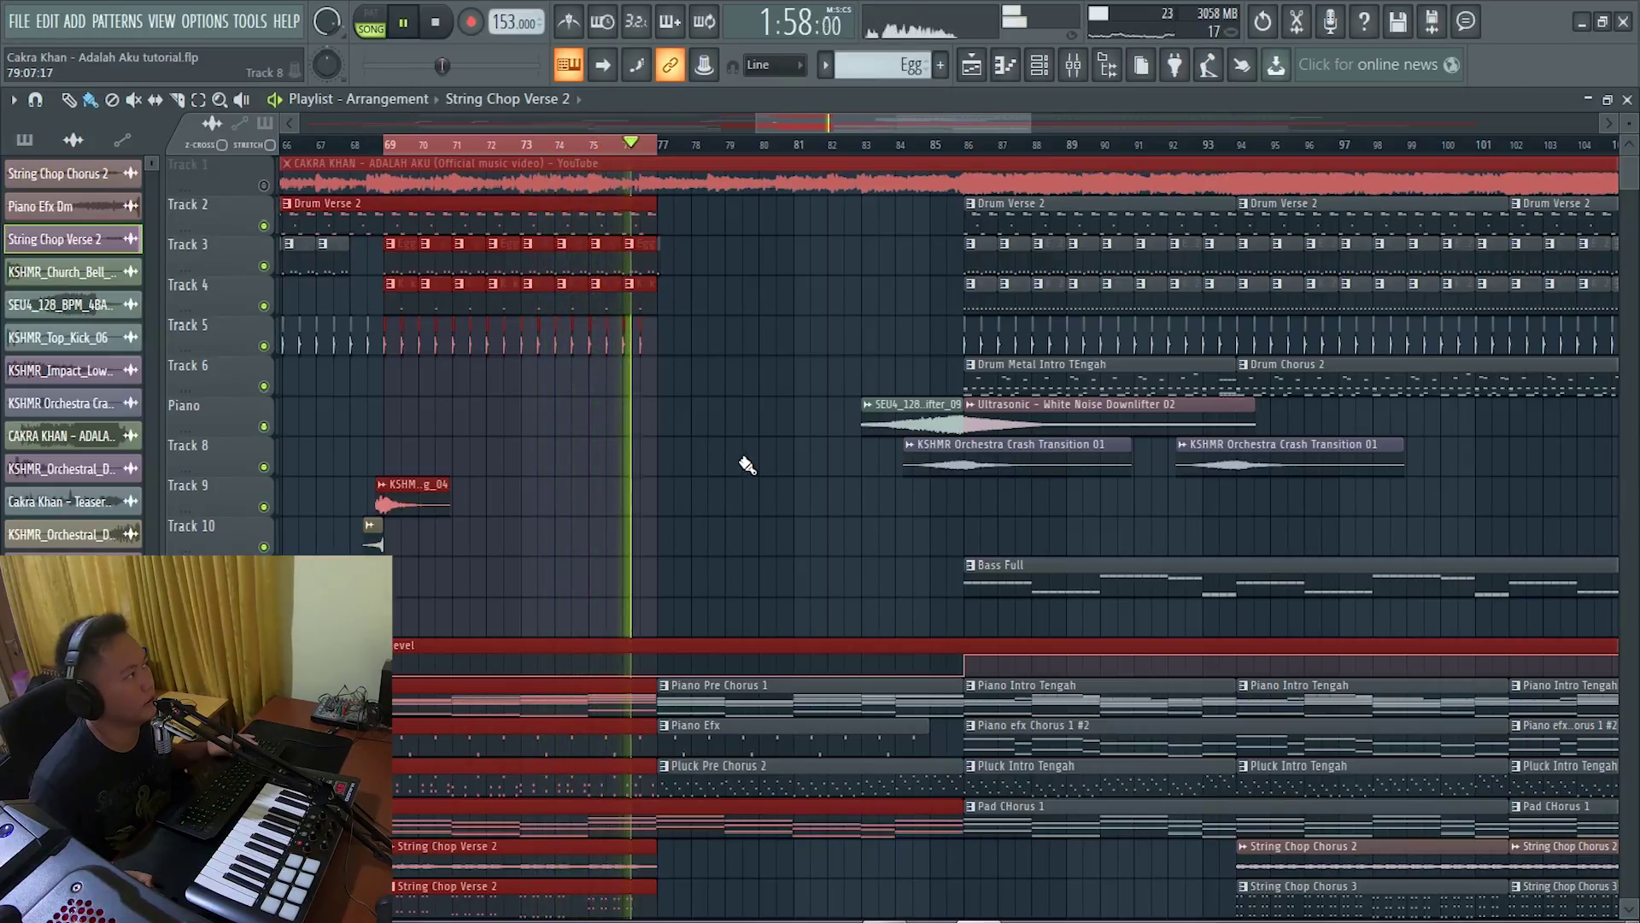
key(space)
right_click(647, 151)
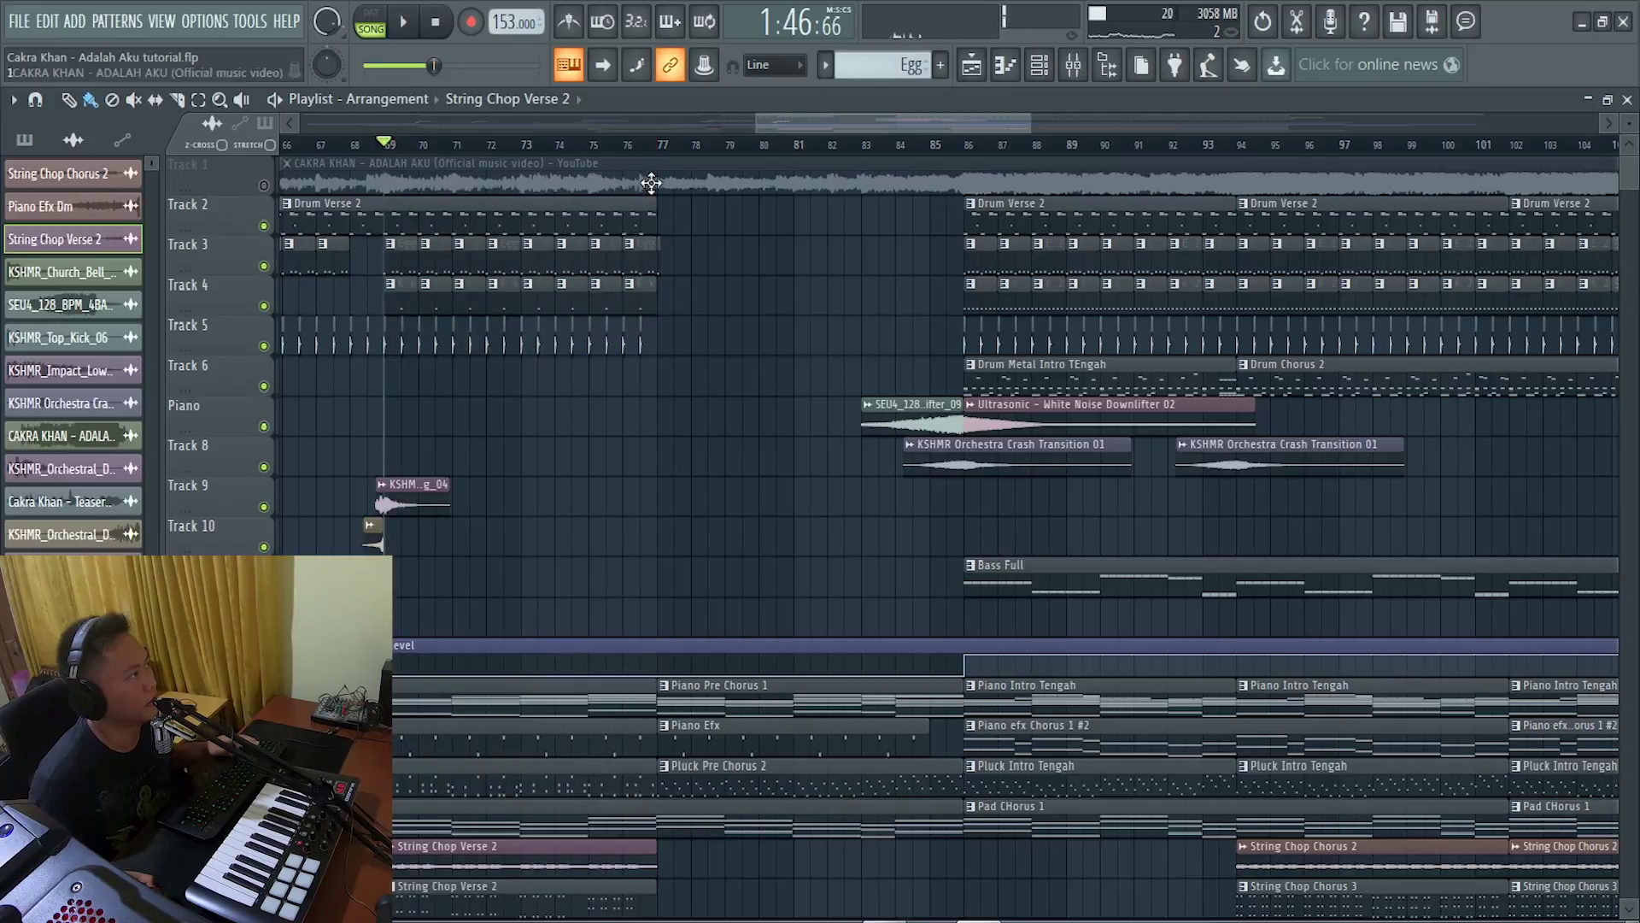
Open the Kecrek pattern near bar 76 in the piano roll, audition its percussion note, and return to the playlist.
scroll(677, 297, up, 4)
scroll(925, 333, down, 3)
scroll(664, 315, up, 3)
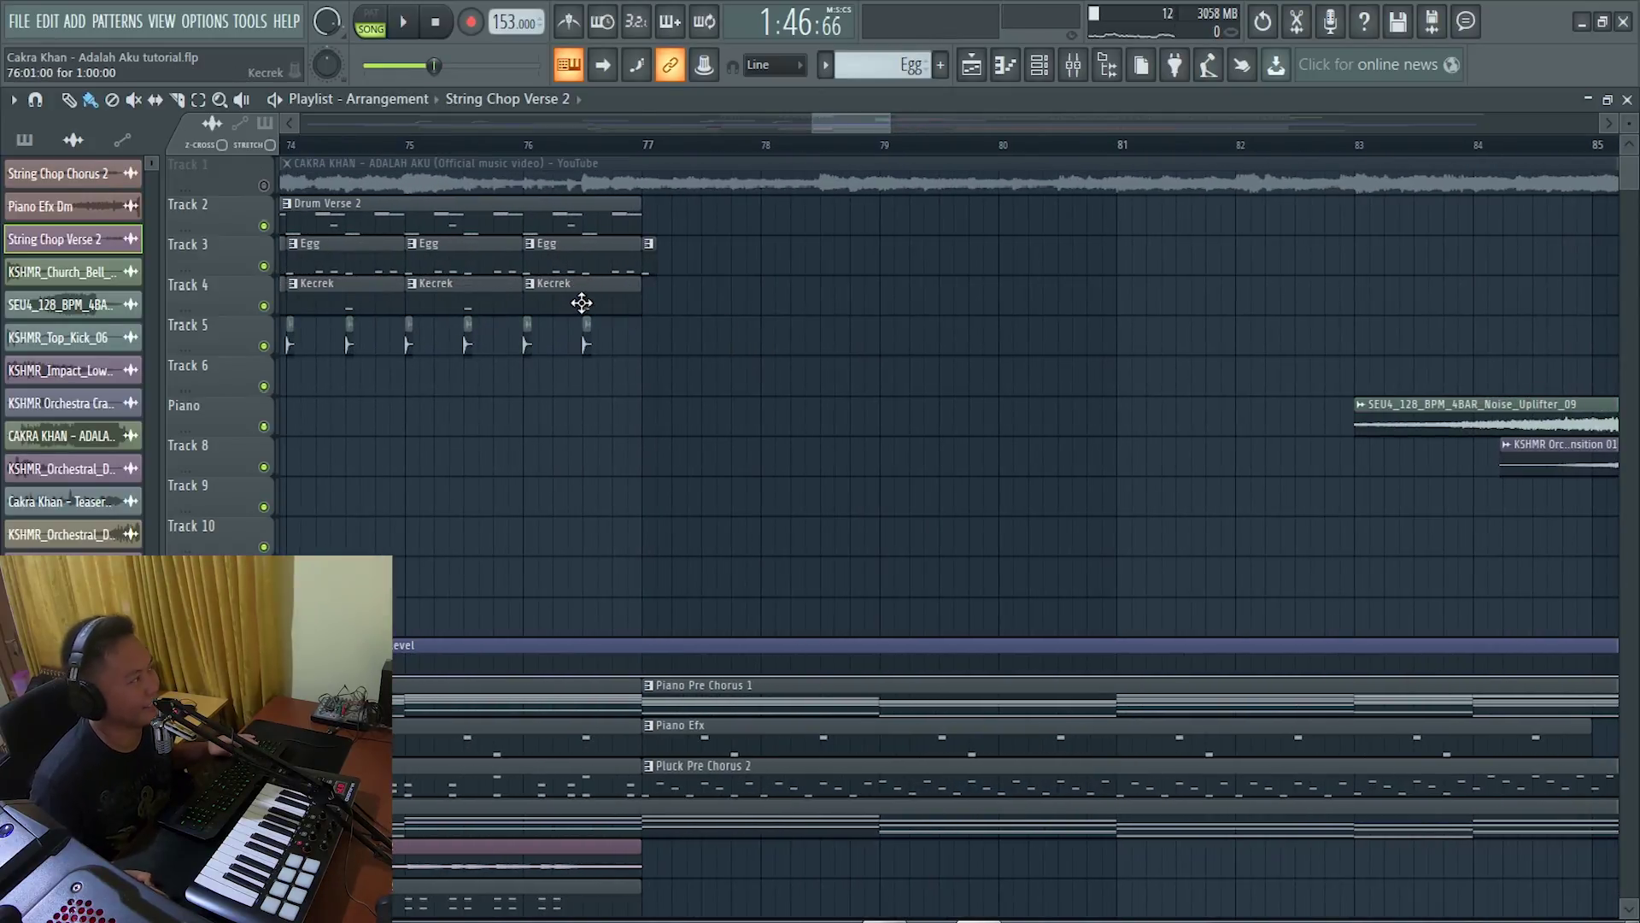
scroll(793, 332, up, 2)
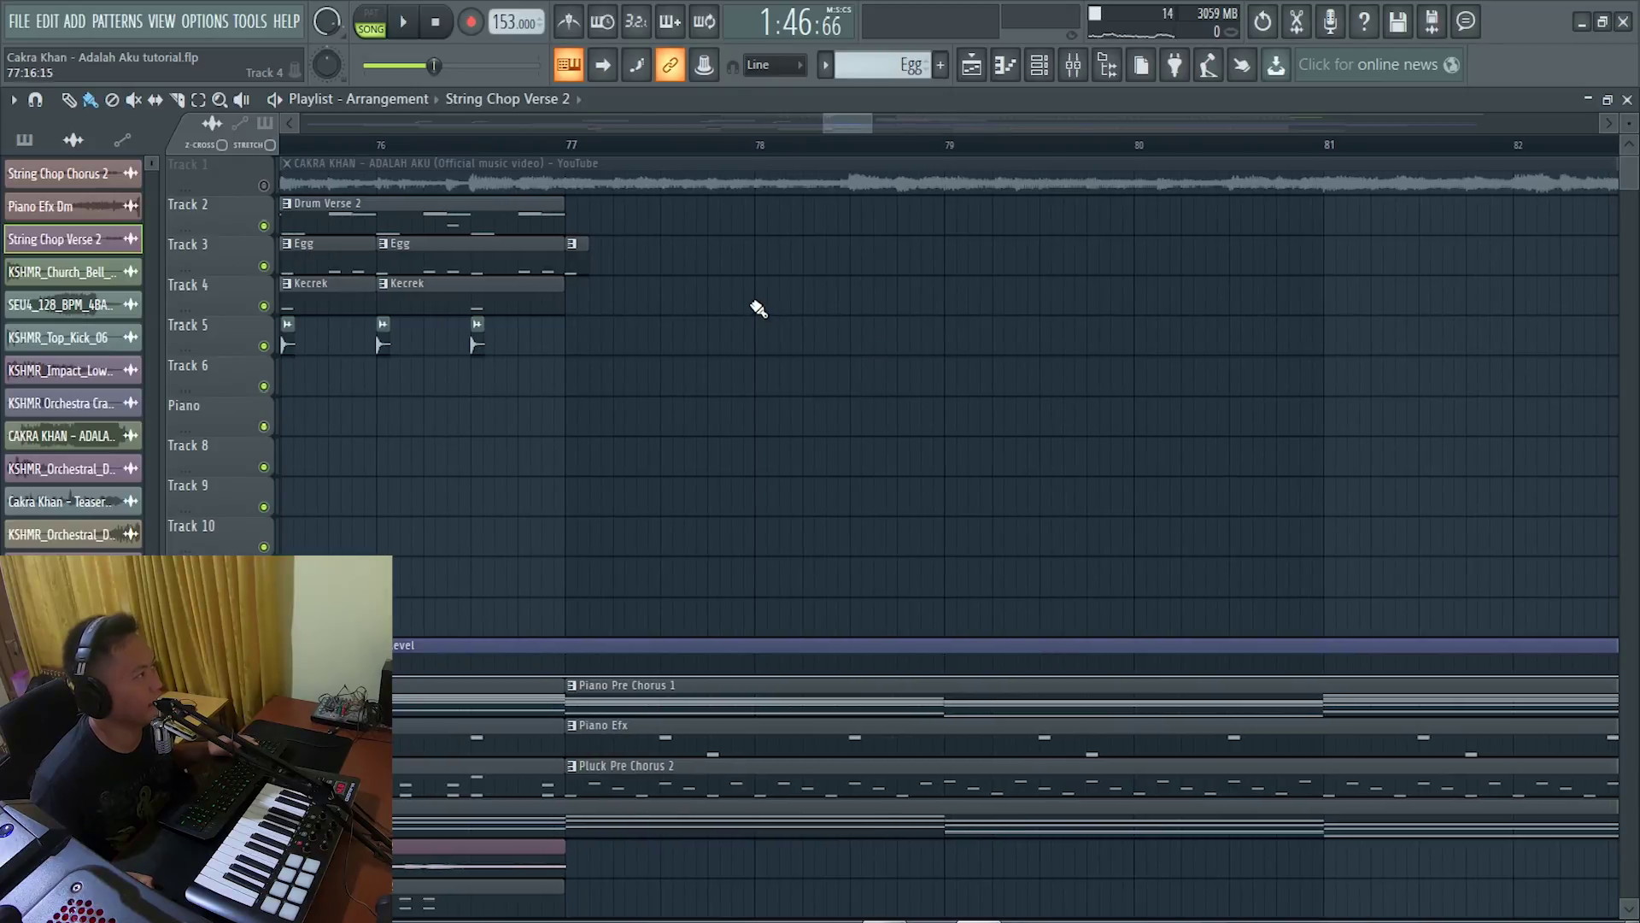
double_click(515, 305)
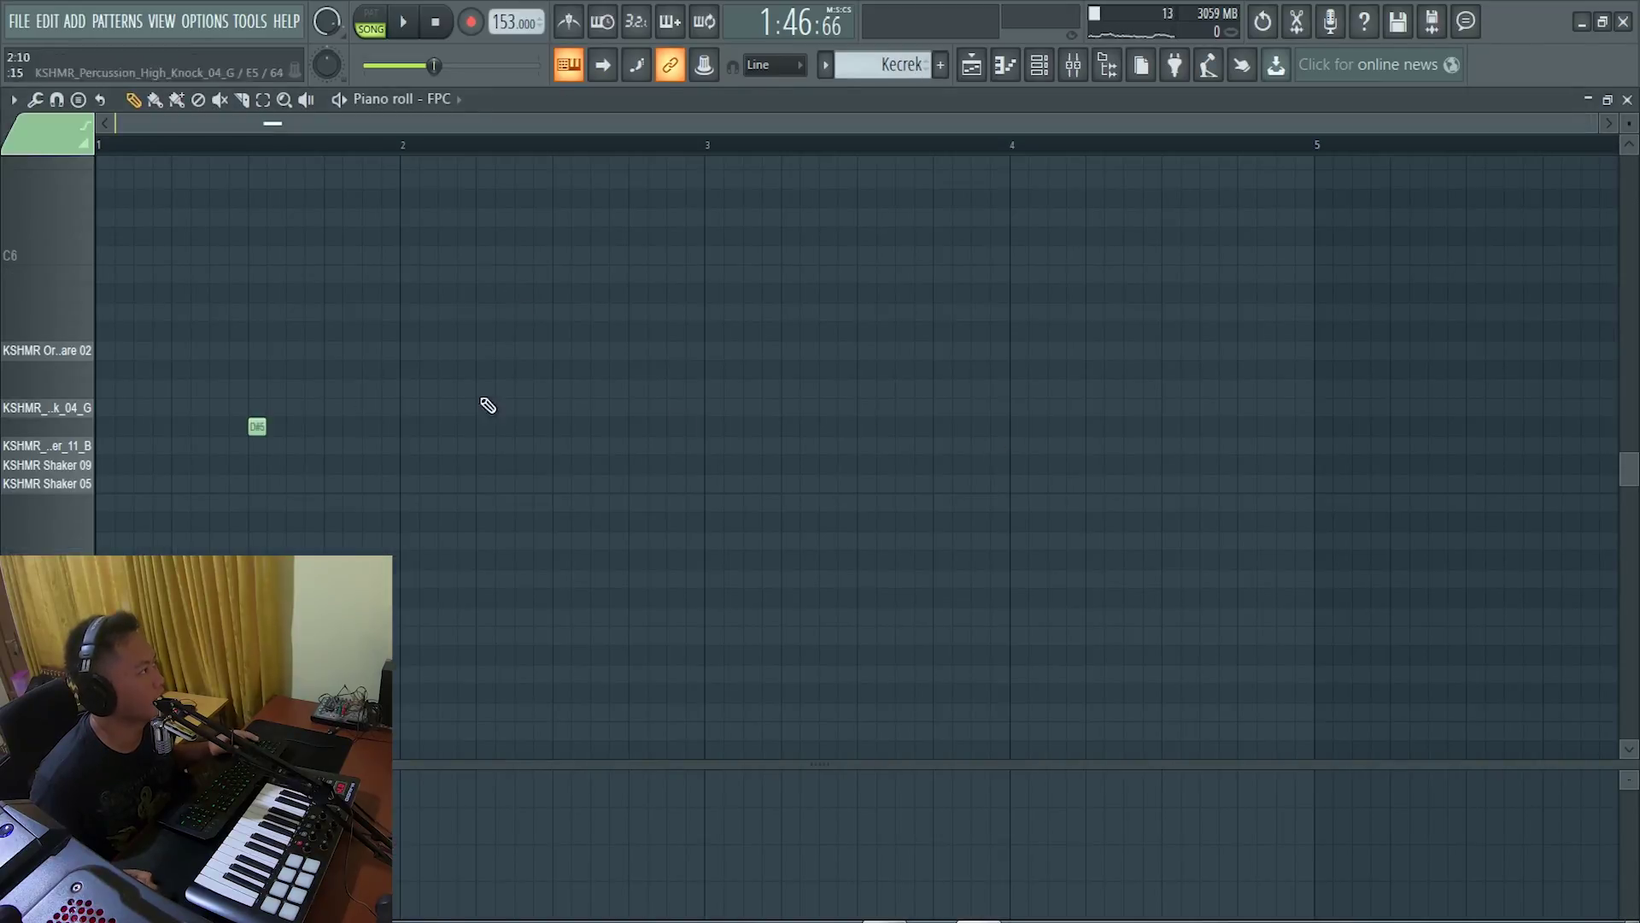
alt+right_click(250, 405)
alt+right_click(254, 400)
alt+right_click(259, 399)
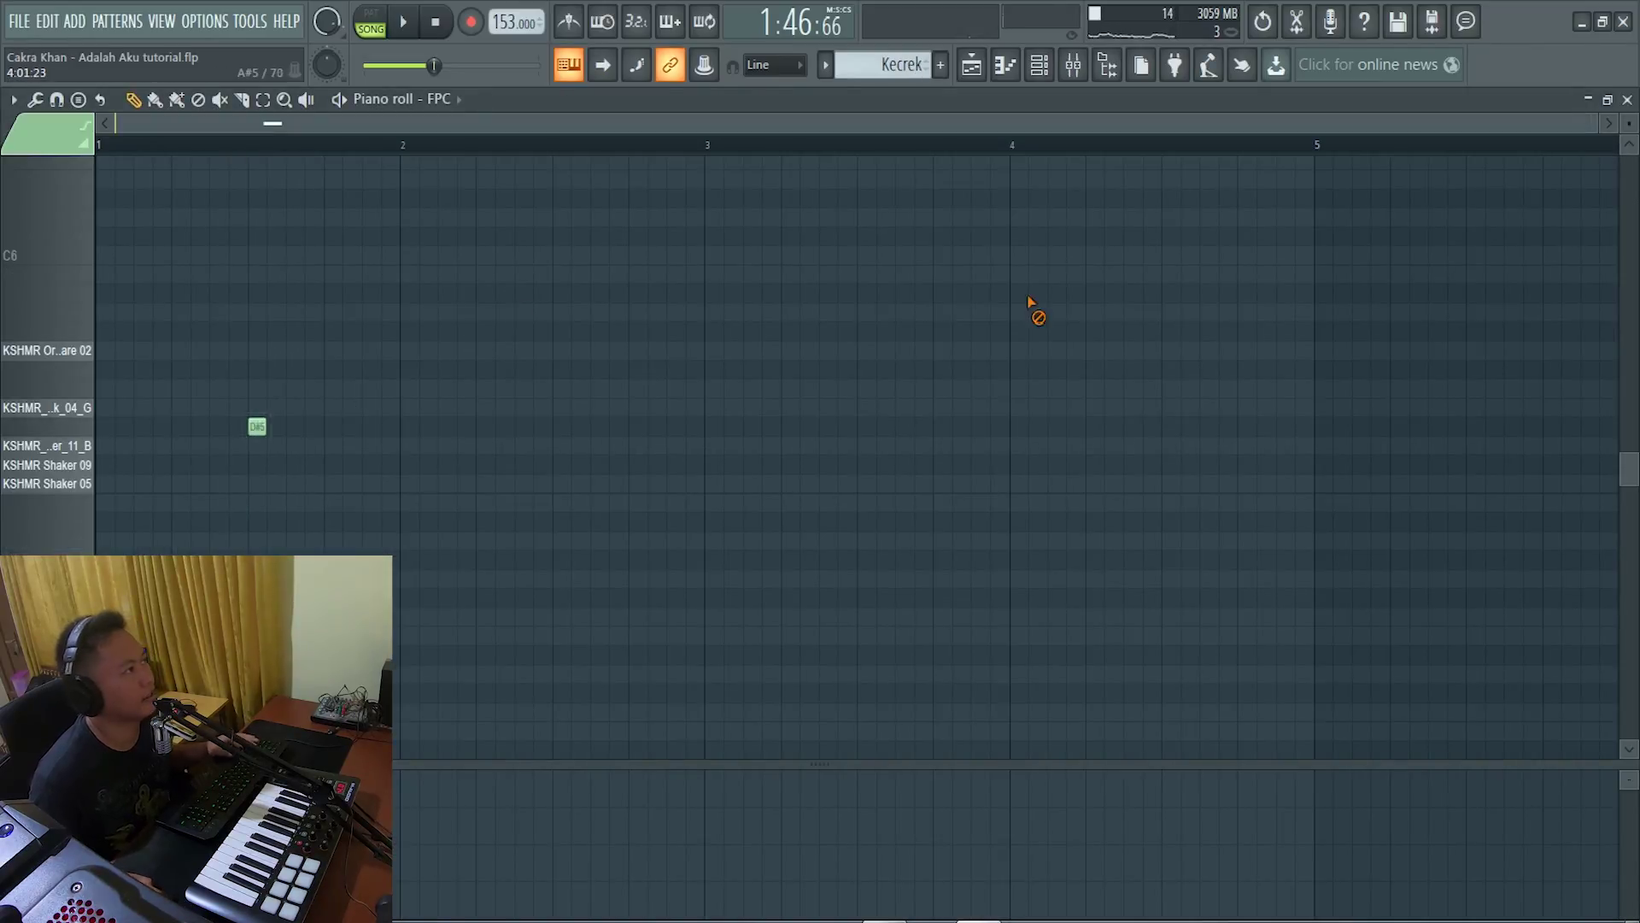
click(974, 70)
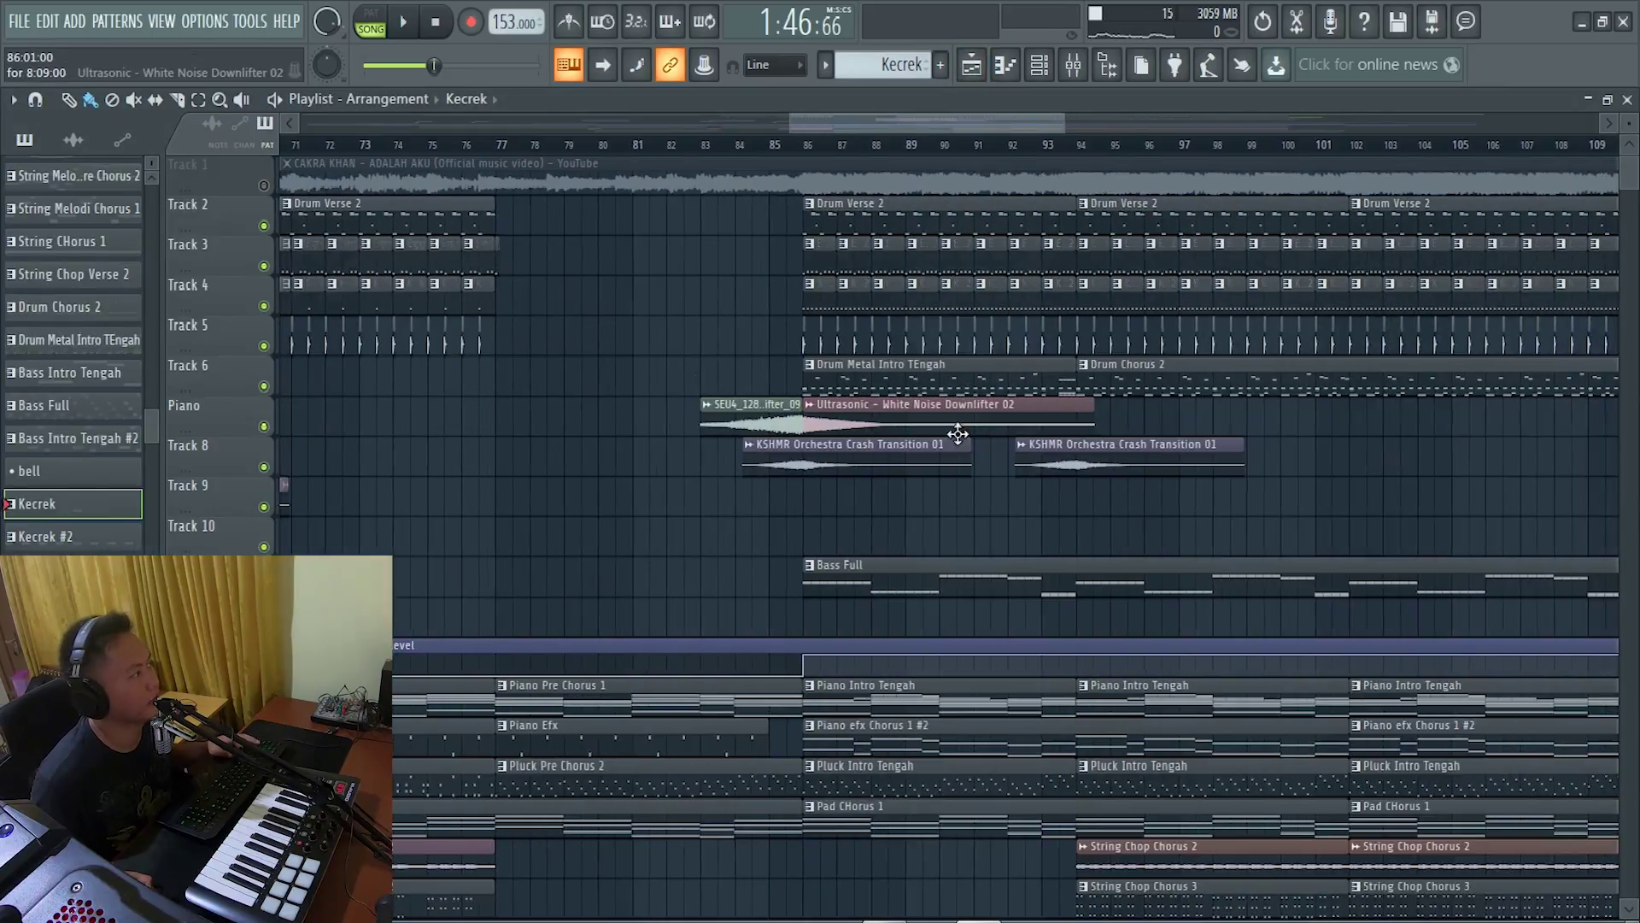
Play pre-chorus 2 from bar 77 while looking over its clips and the rest of the arrangement, and stop playback.
scroll(594, 376, left, 2)
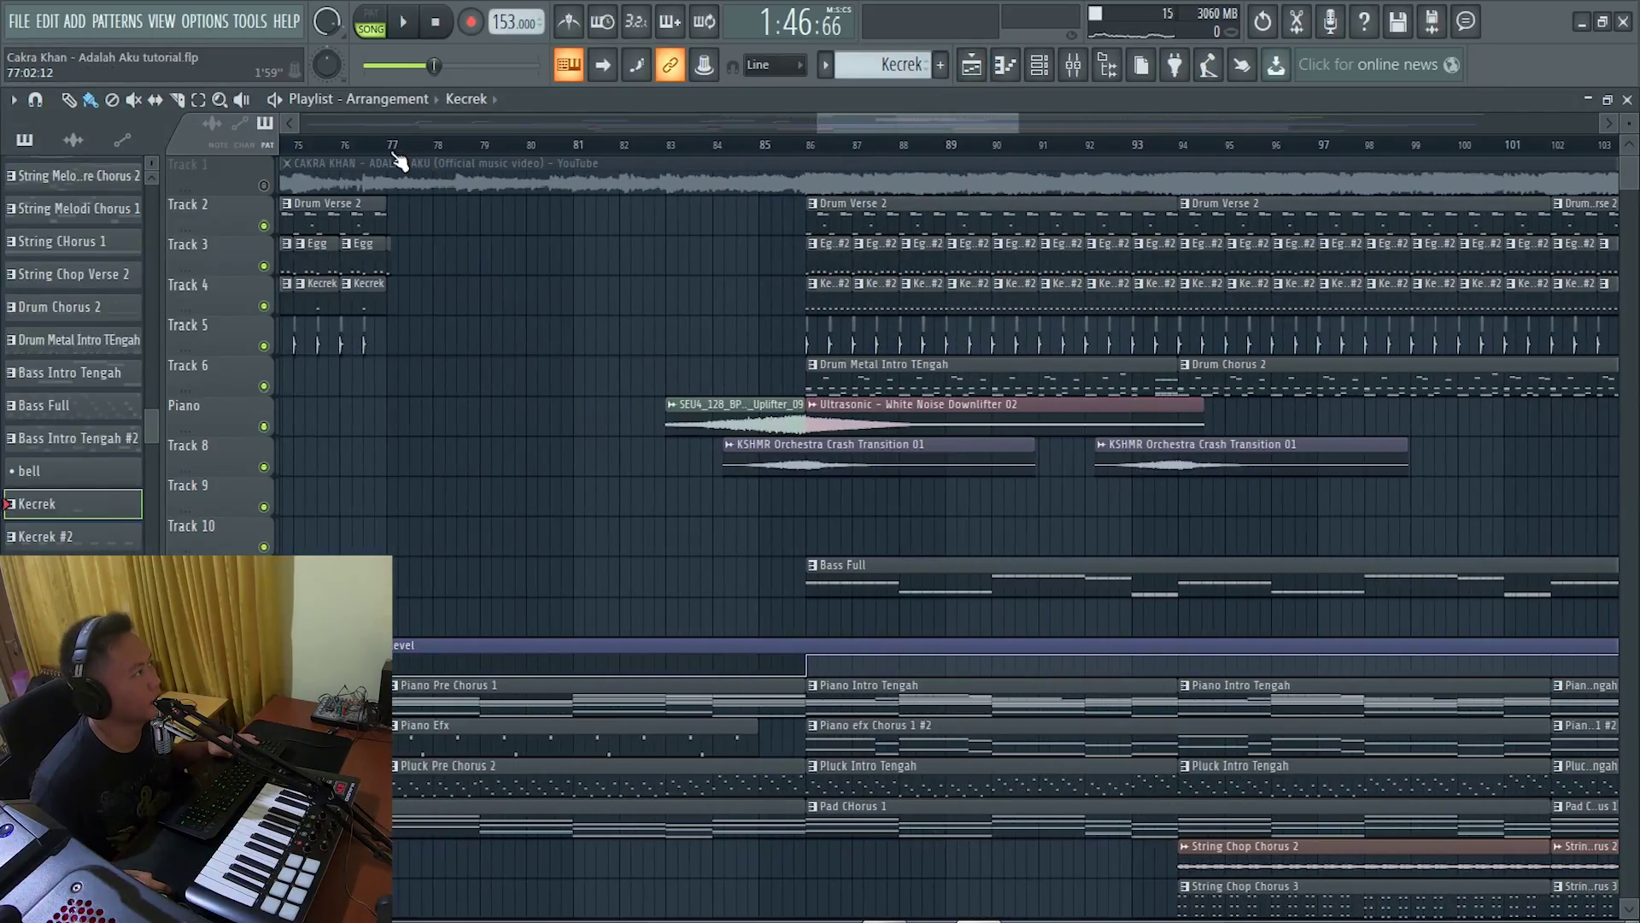
key(space)
scroll(616, 366, down, 3)
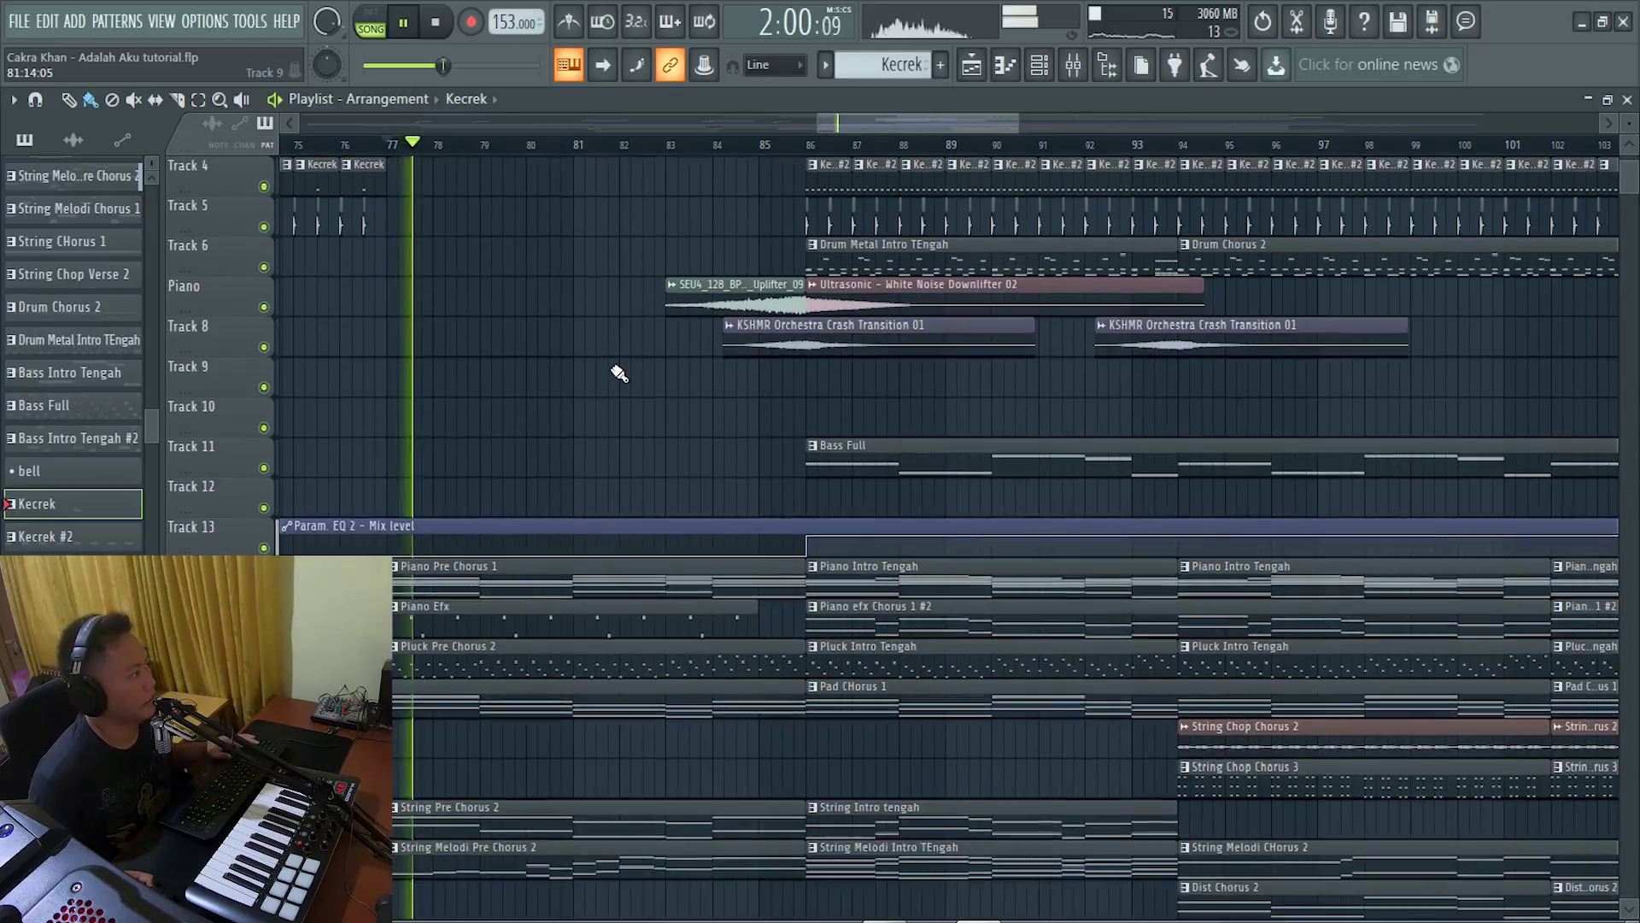
scroll(726, 376, down, 3)
scroll(999, 402, down, 3)
scroll(1011, 406, up, 3)
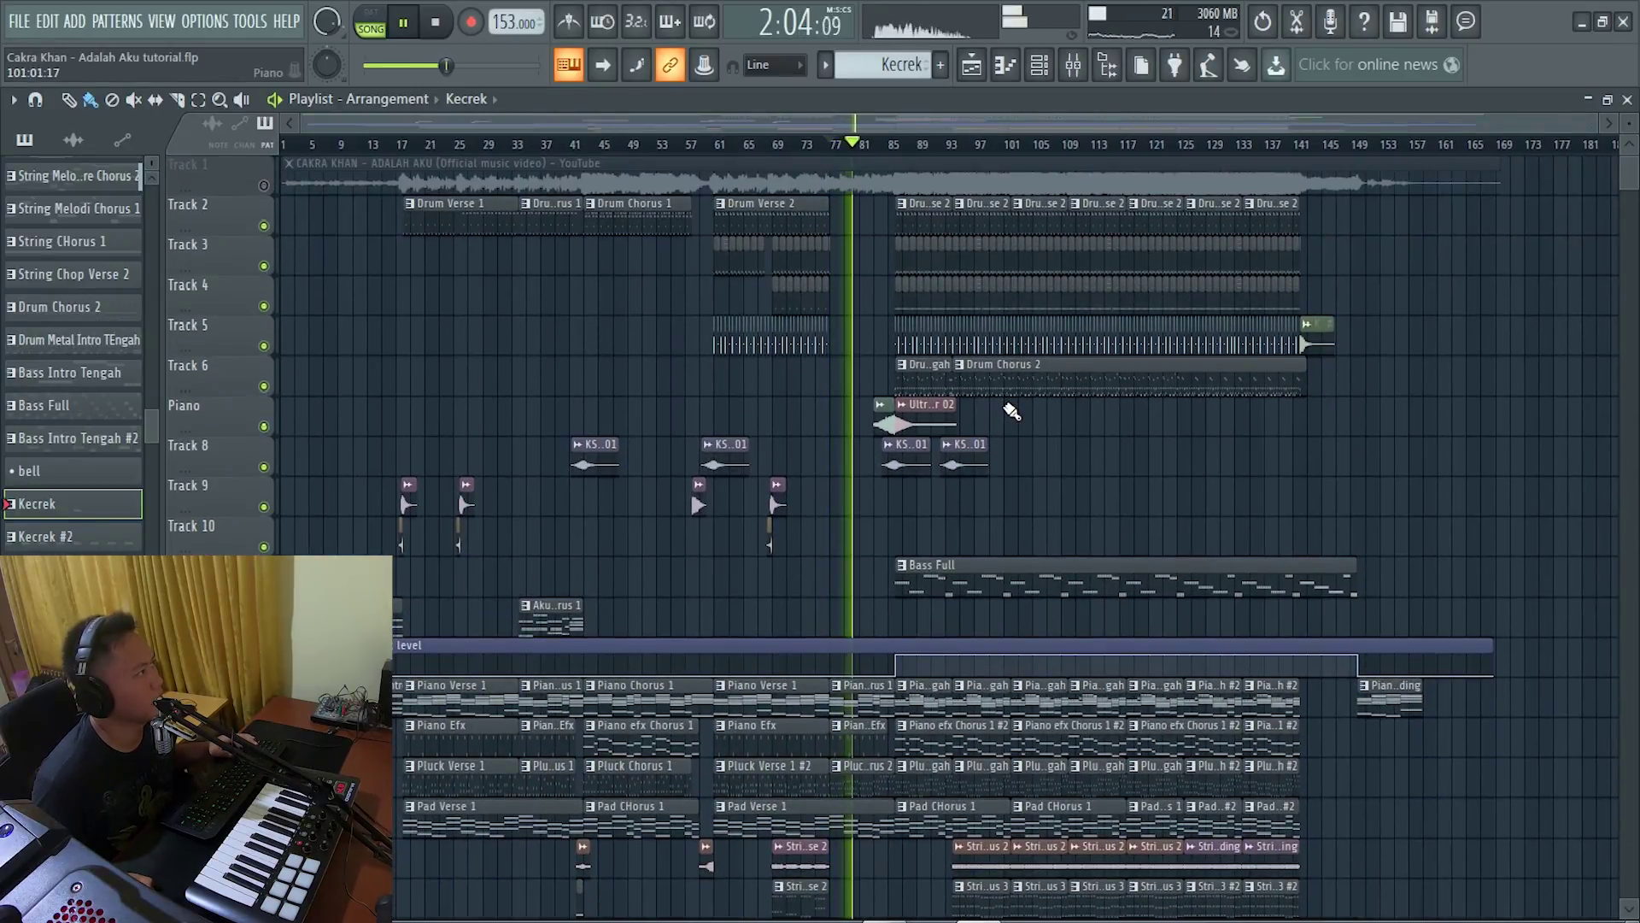
scroll(572, 248, up, 3)
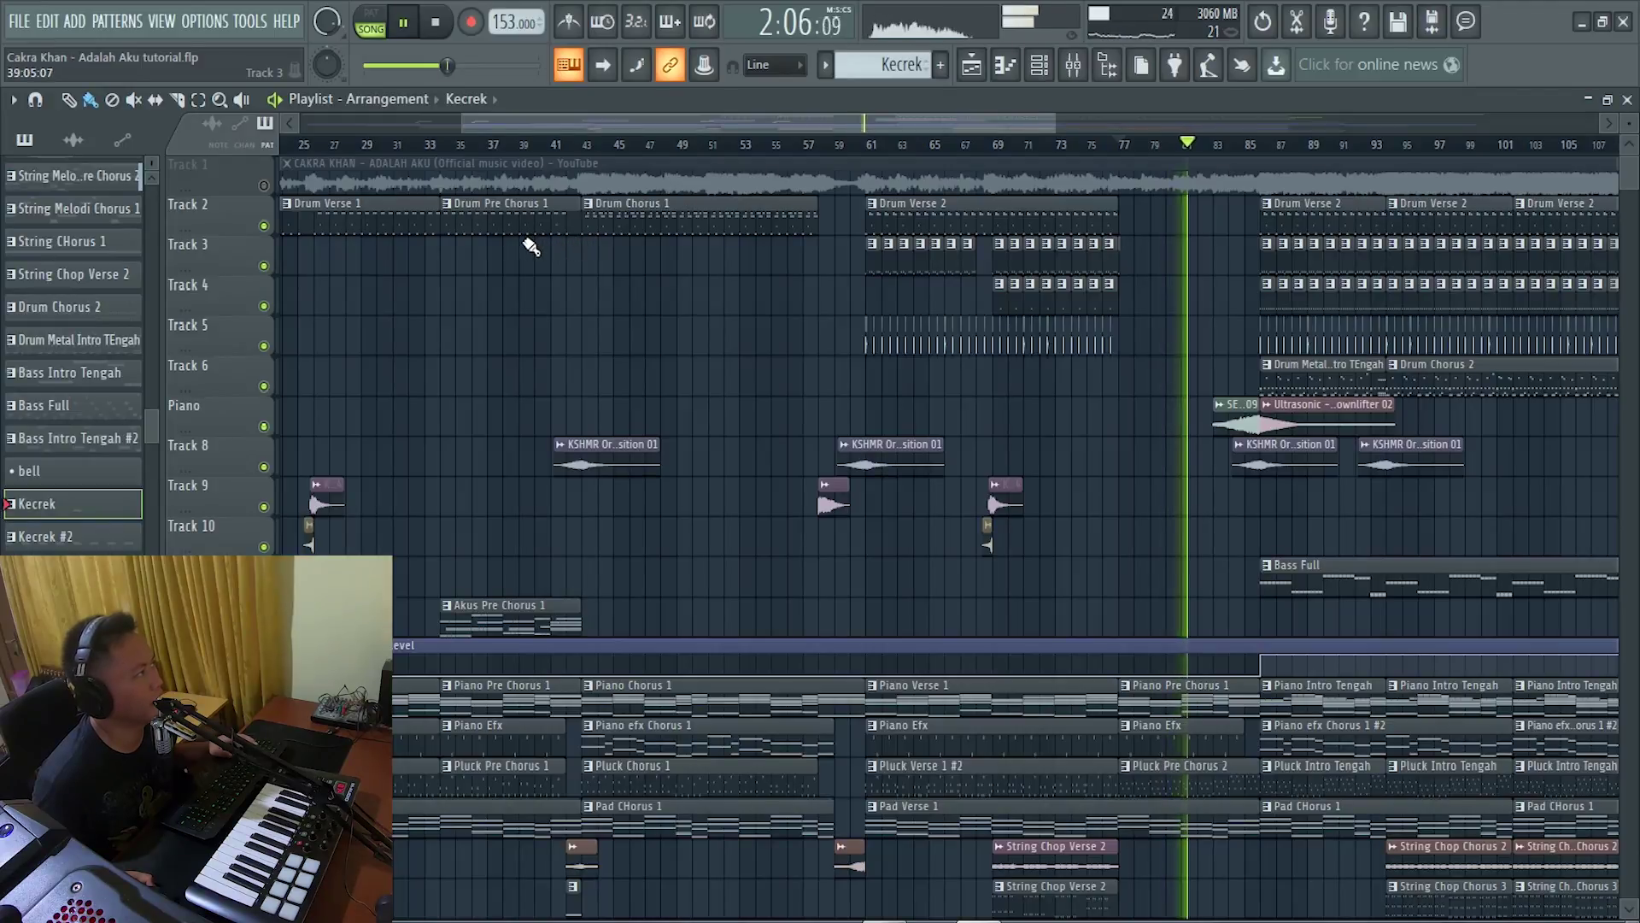
key(space)
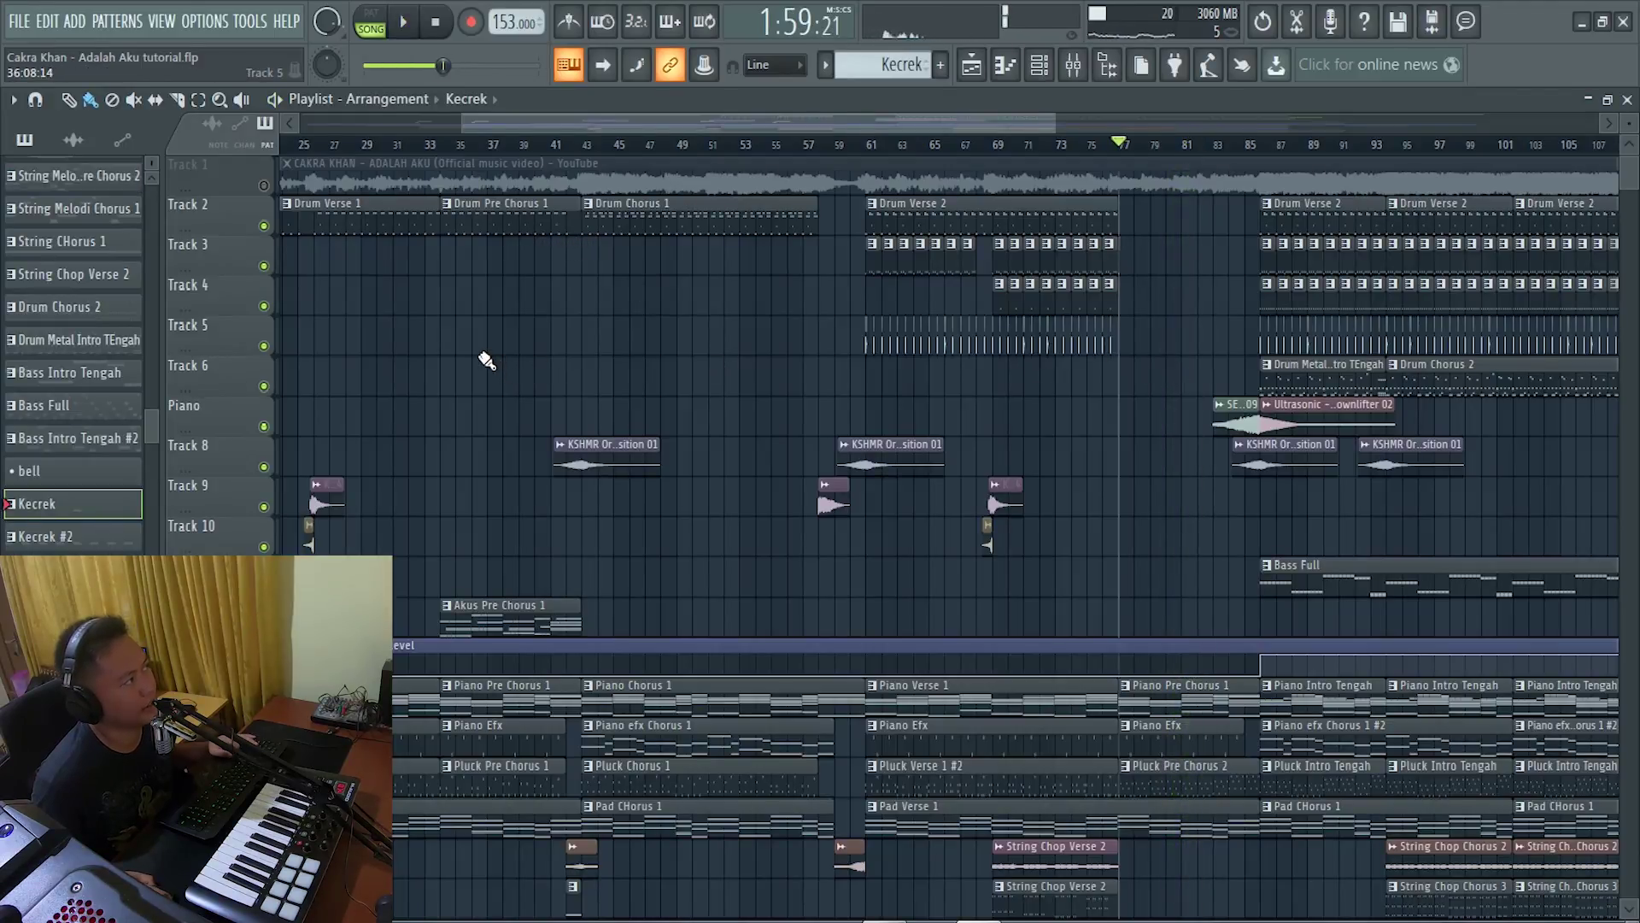
Play the transition from bar 83, stop, and inspect the SEU4_128_BPM_4BAR_Noise_Uplifter_09 sample's settings before closing them.
scroll(1062, 373, down, 2)
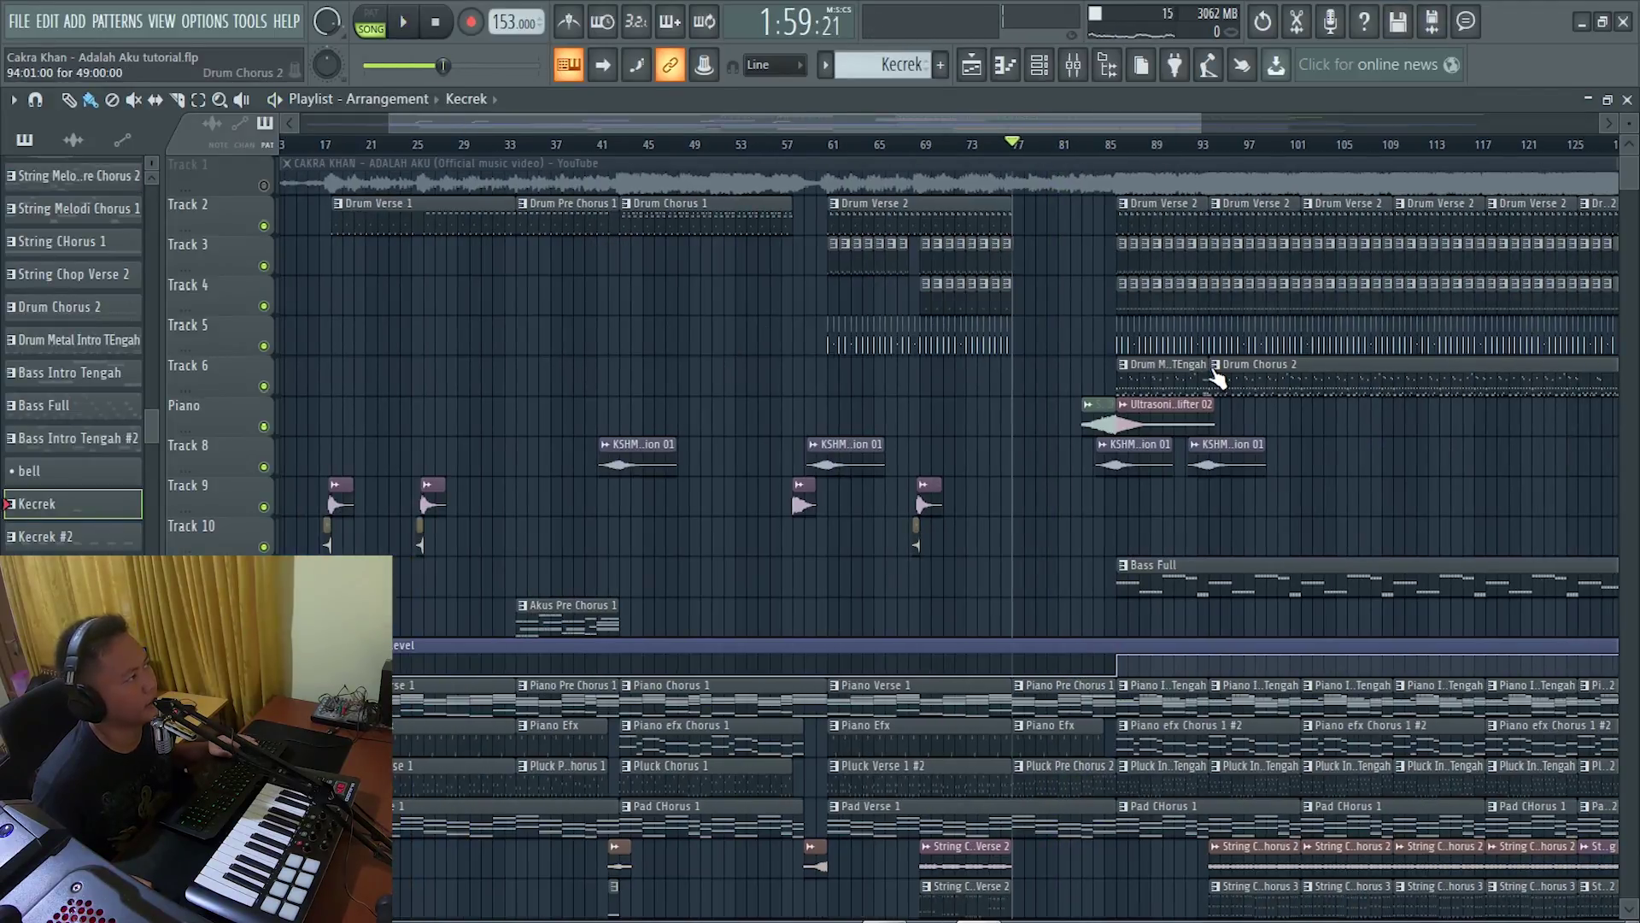
scroll(1333, 278, up, 4)
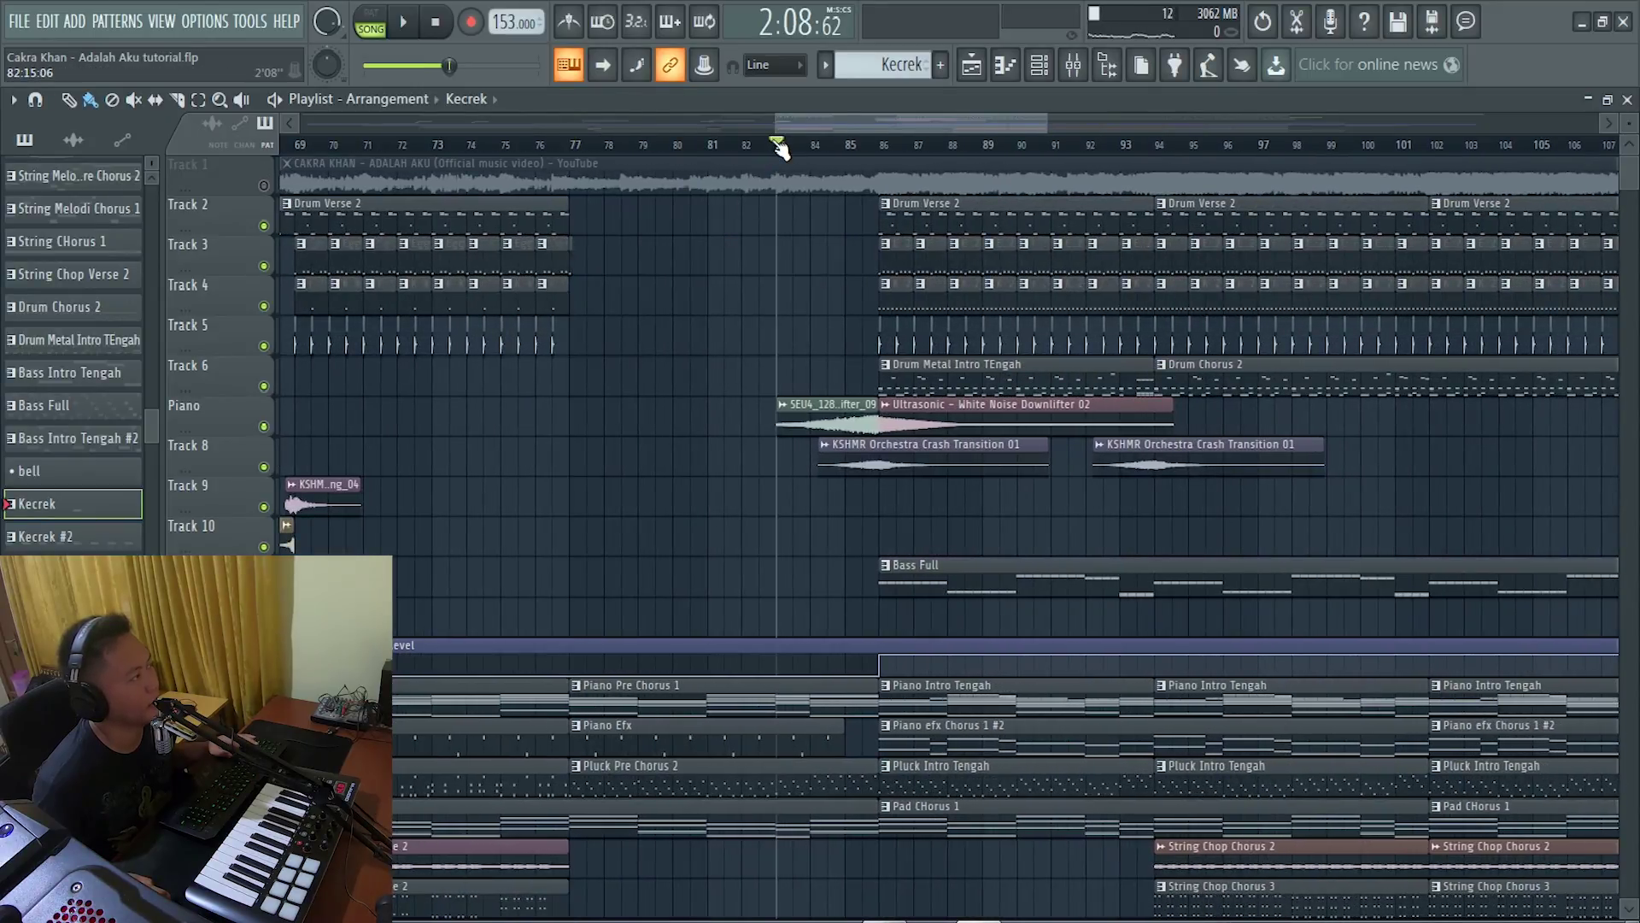
key(space)
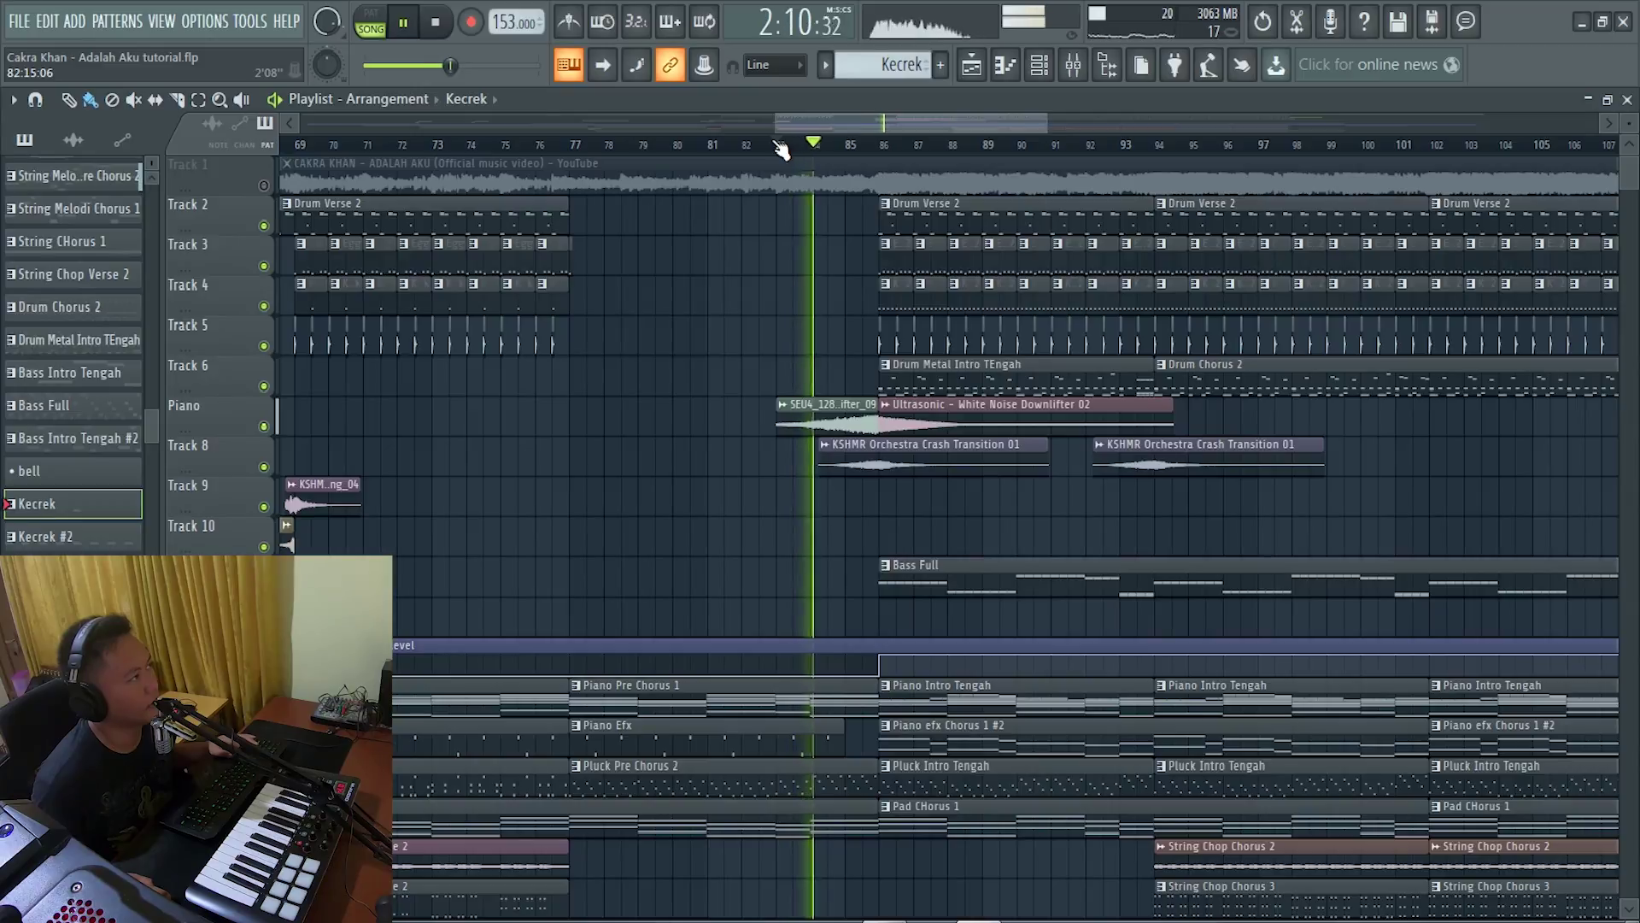
scroll(772, 311, up, 3)
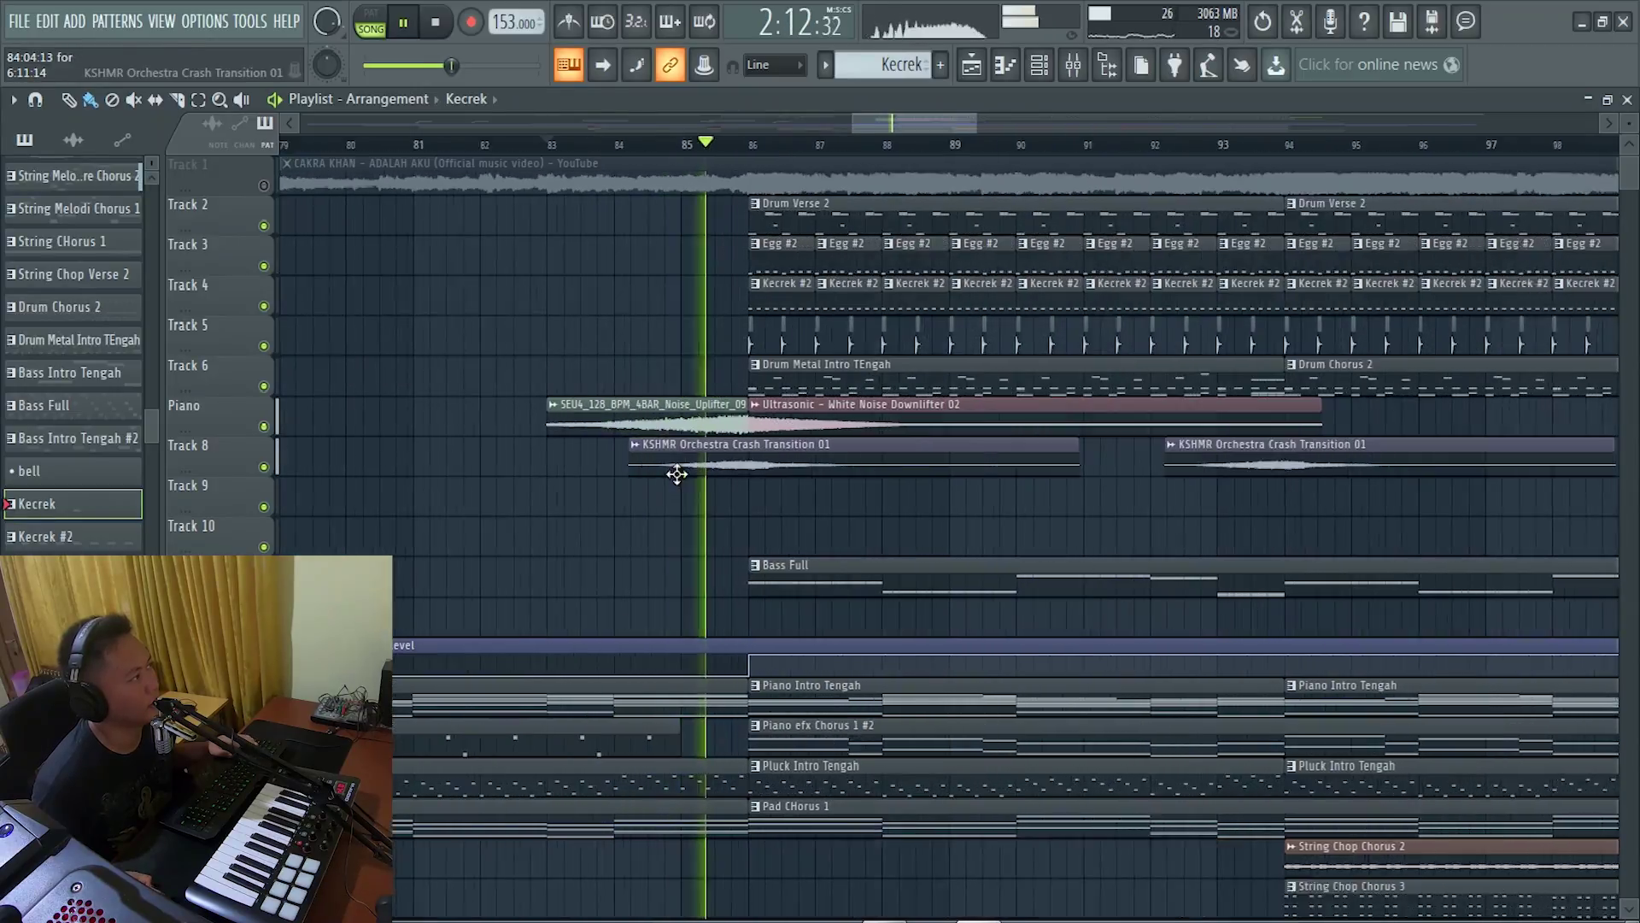
key(space)
double_click(679, 423)
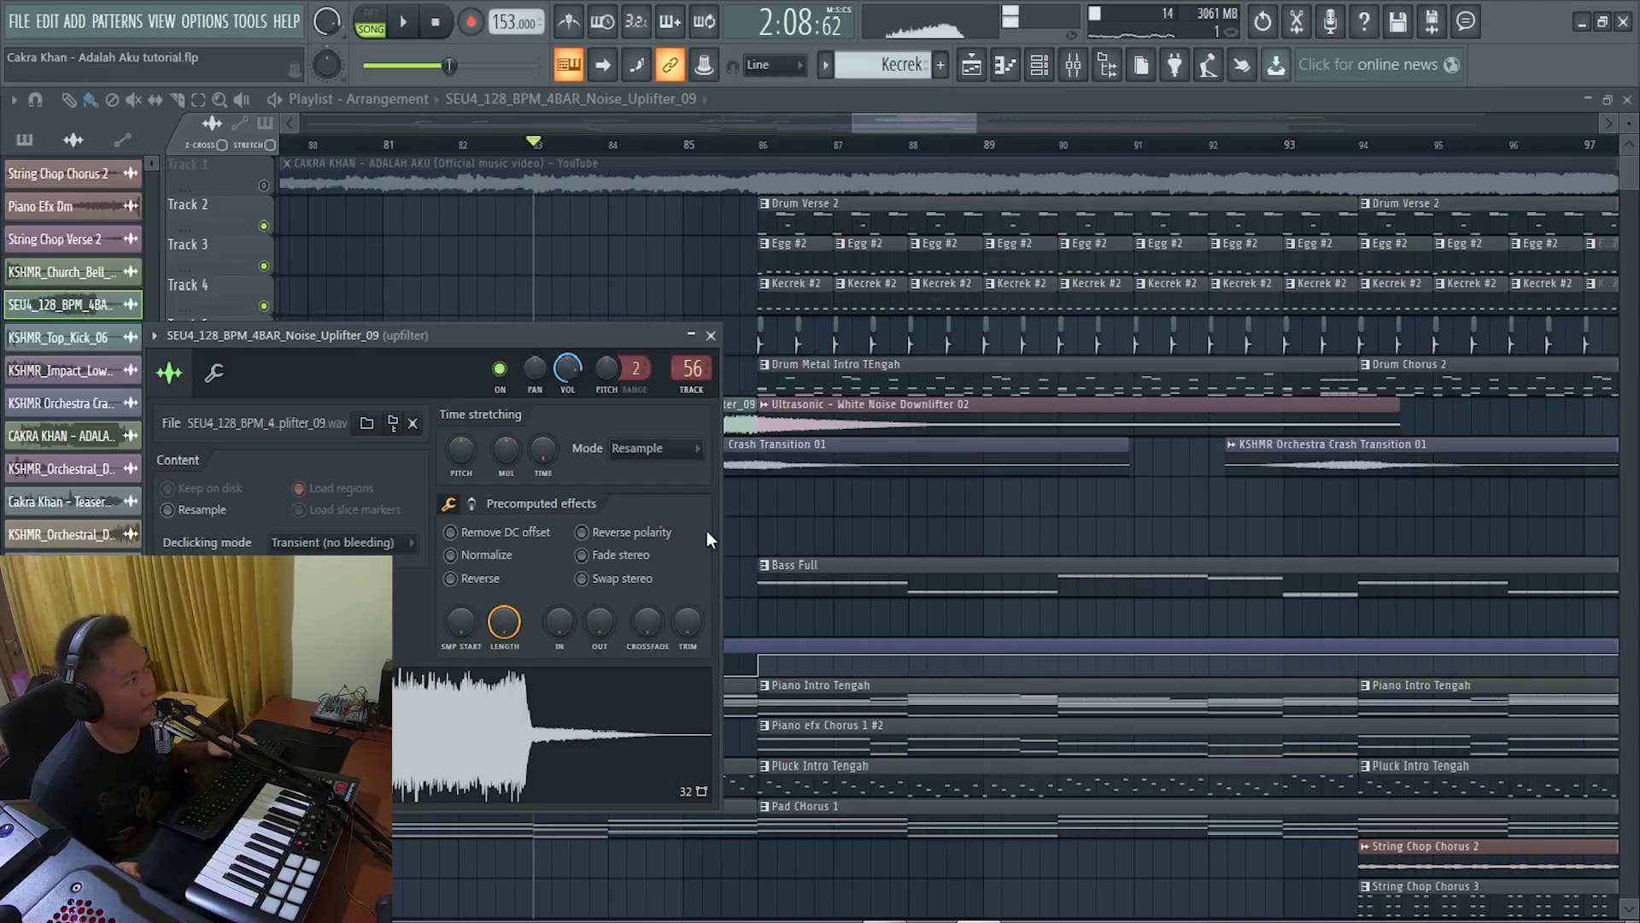
key(Escape)
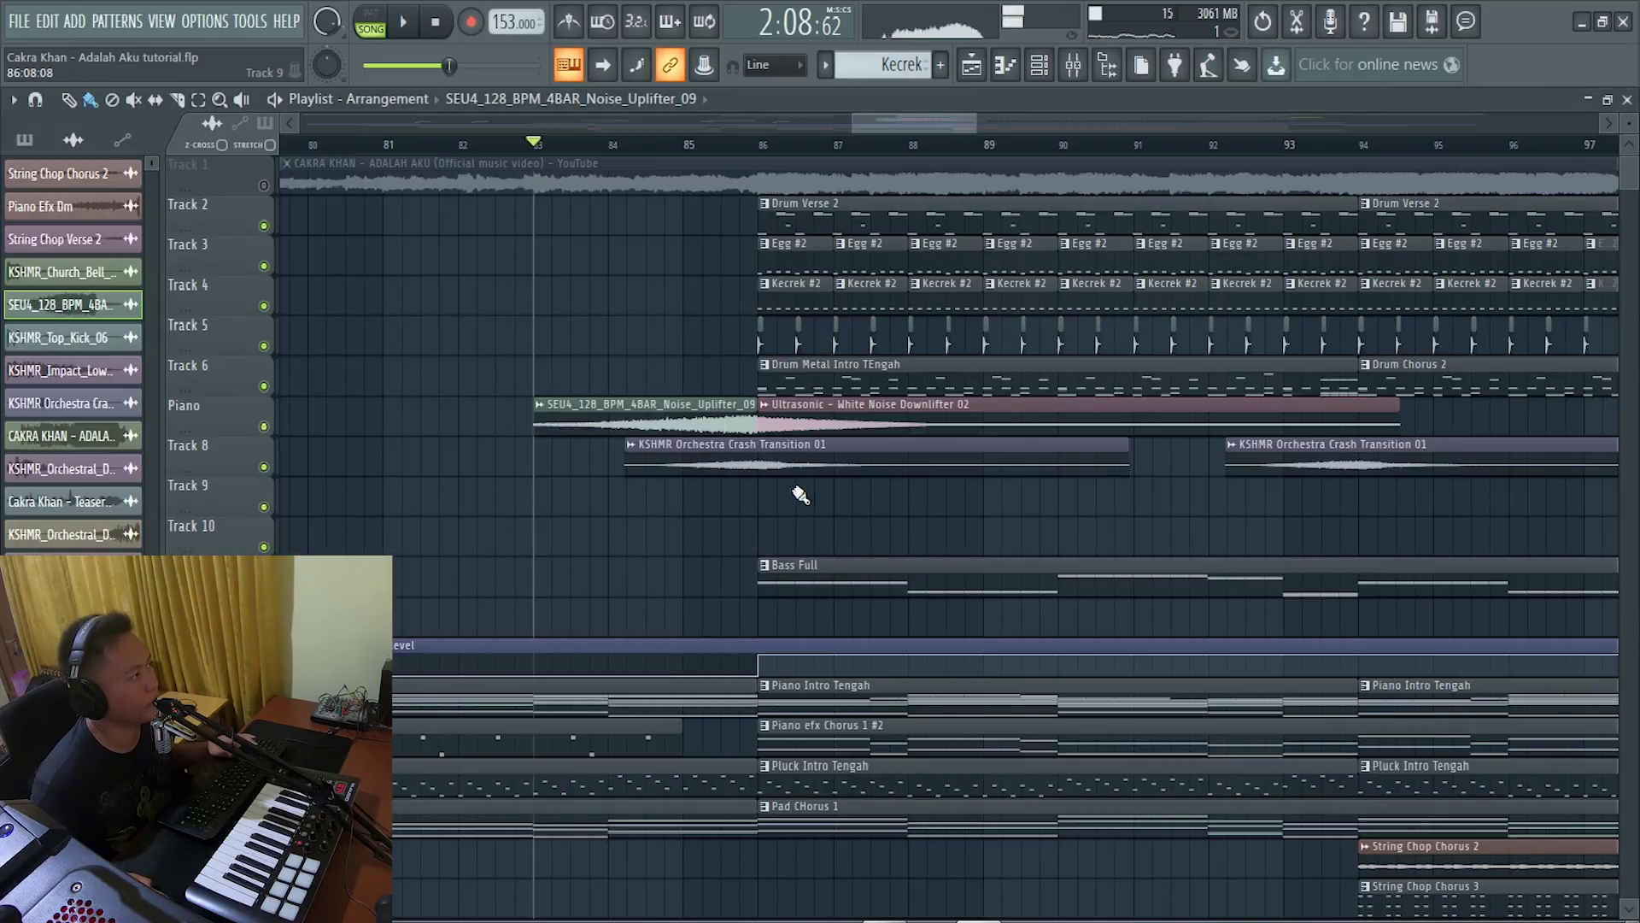
Isolate the String Intro tengah and String Melodi Intro TEngah tracks and play them from bar 86.
scroll(854, 517, down, 4)
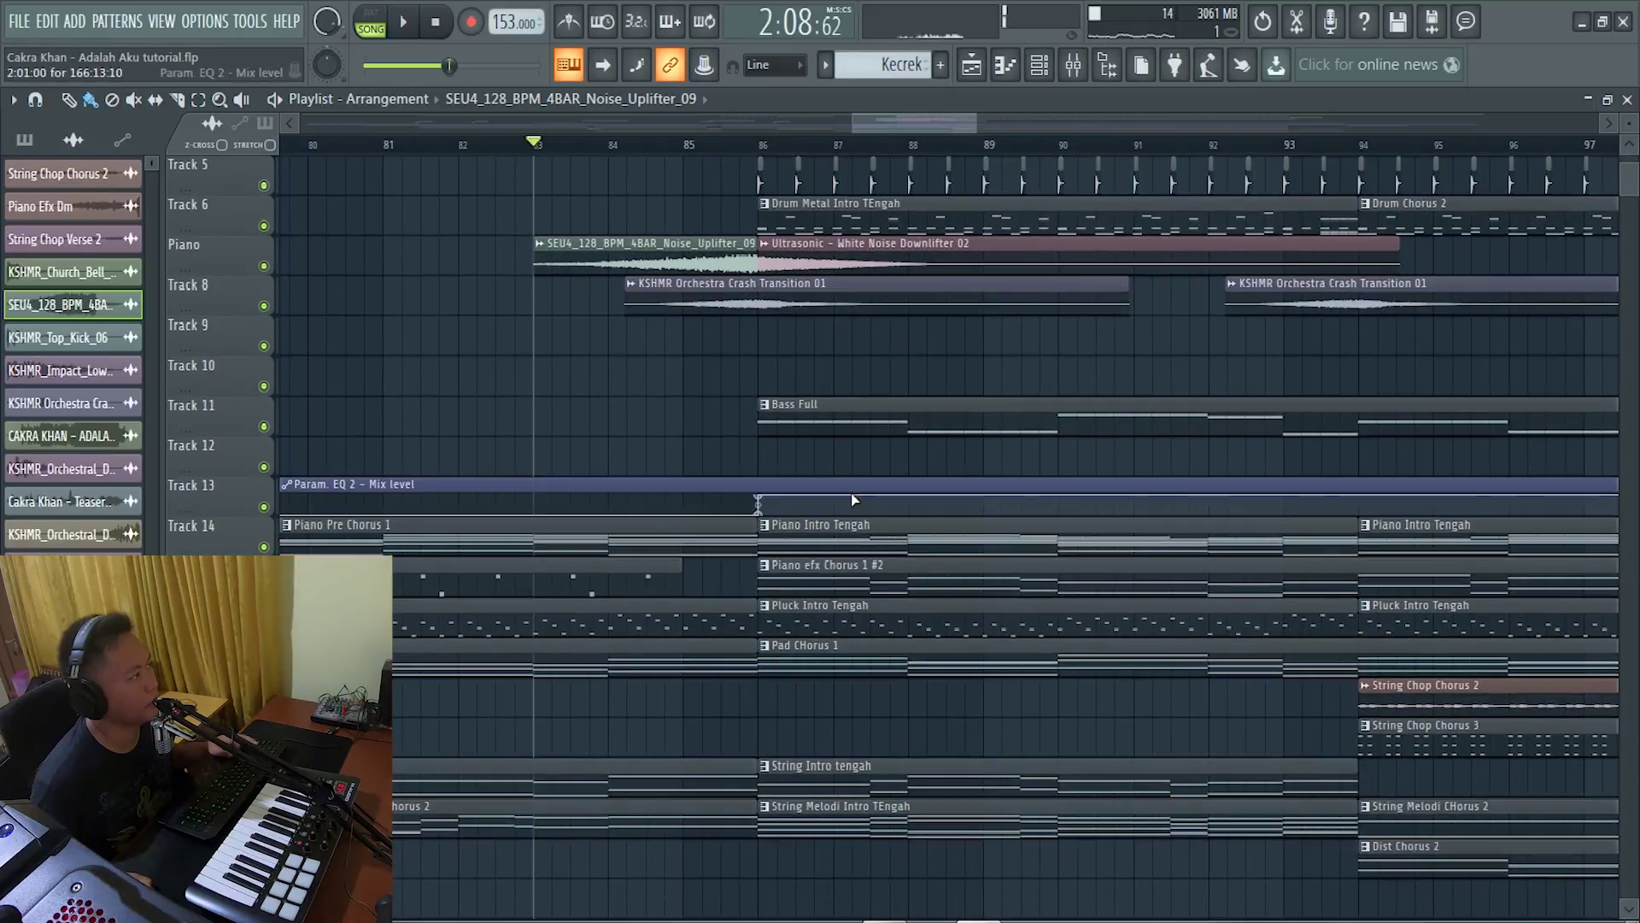
scroll(852, 524, down, 5)
scroll(821, 676, up, 3)
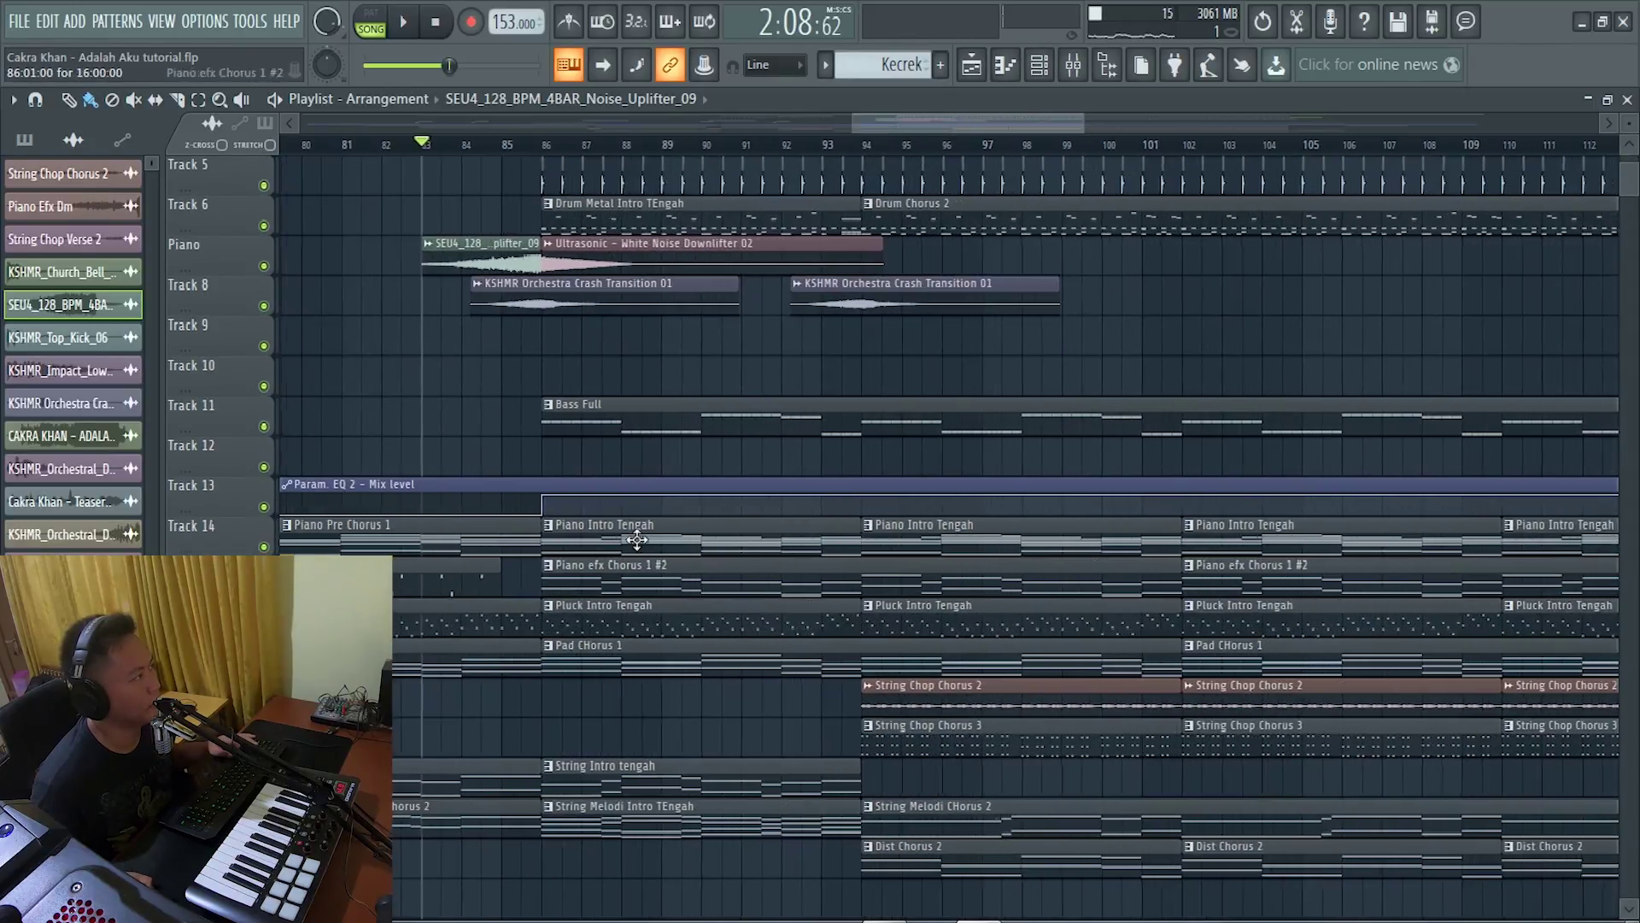
scroll(554, 199, up, 4)
click(550, 145)
scroll(717, 504, down, 5)
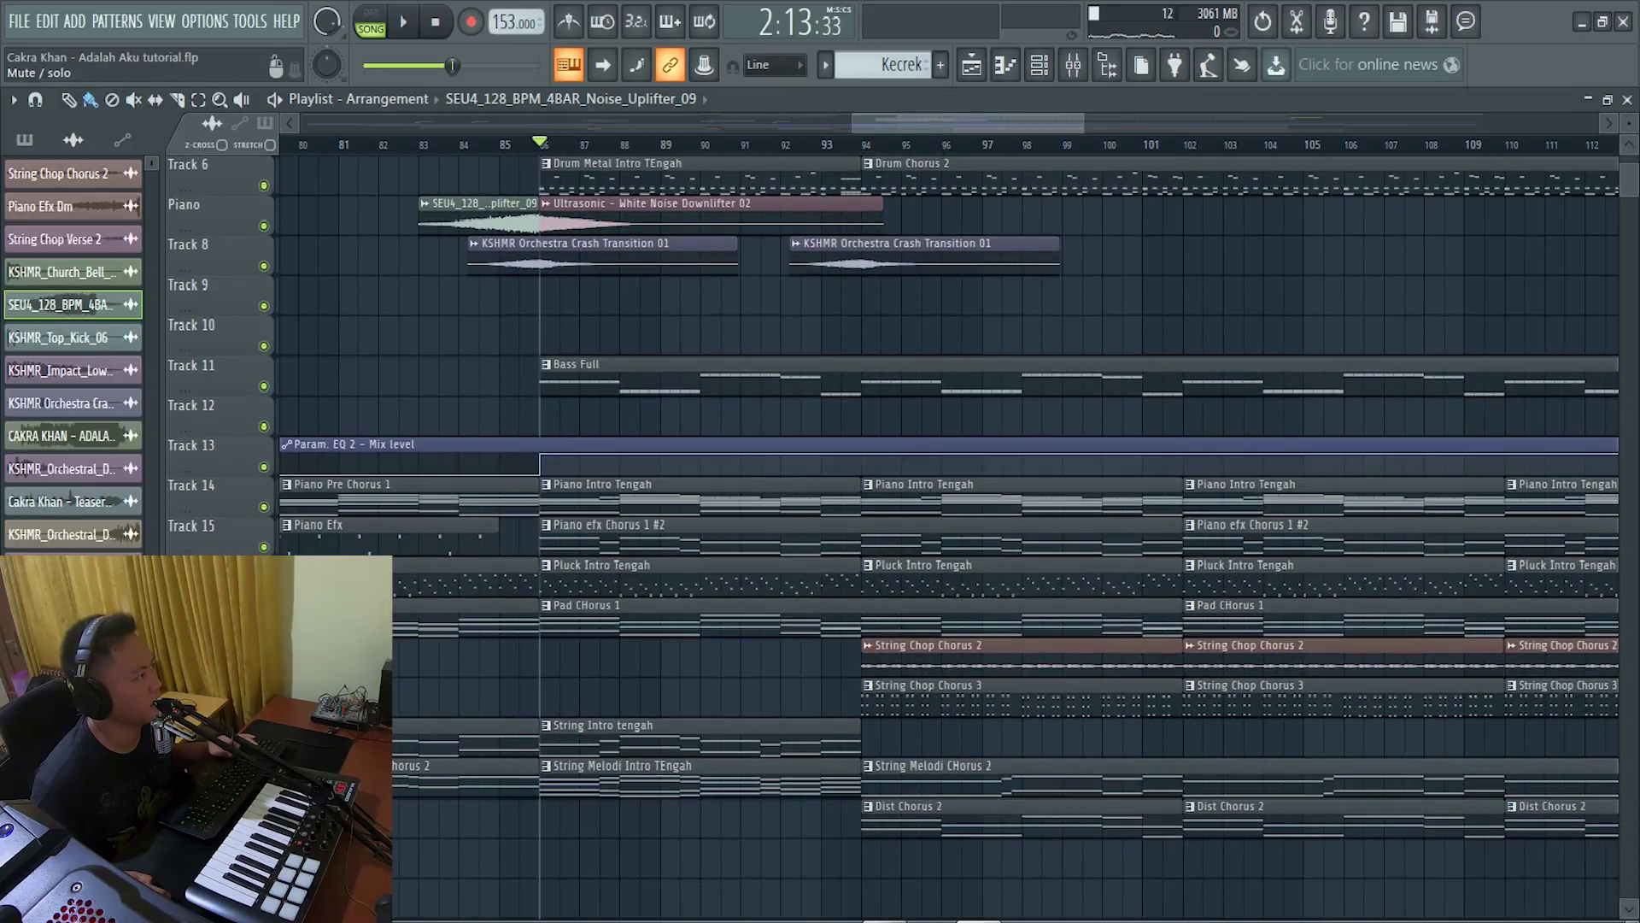
right_click(264, 748)
right_click(263, 787)
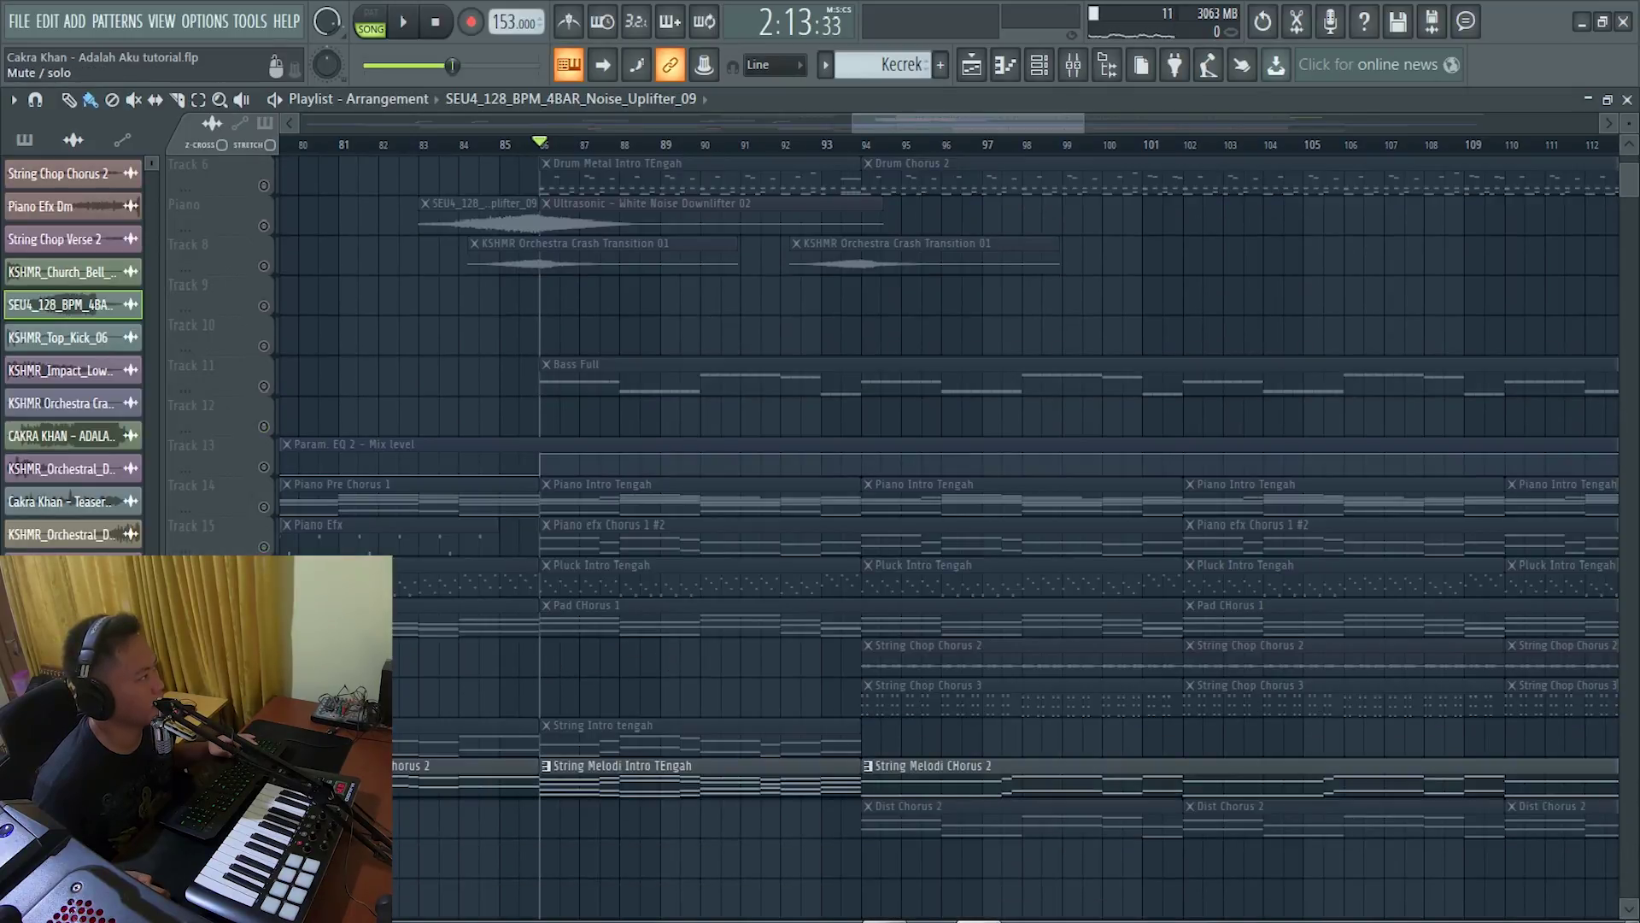
click(264, 748)
key(space)
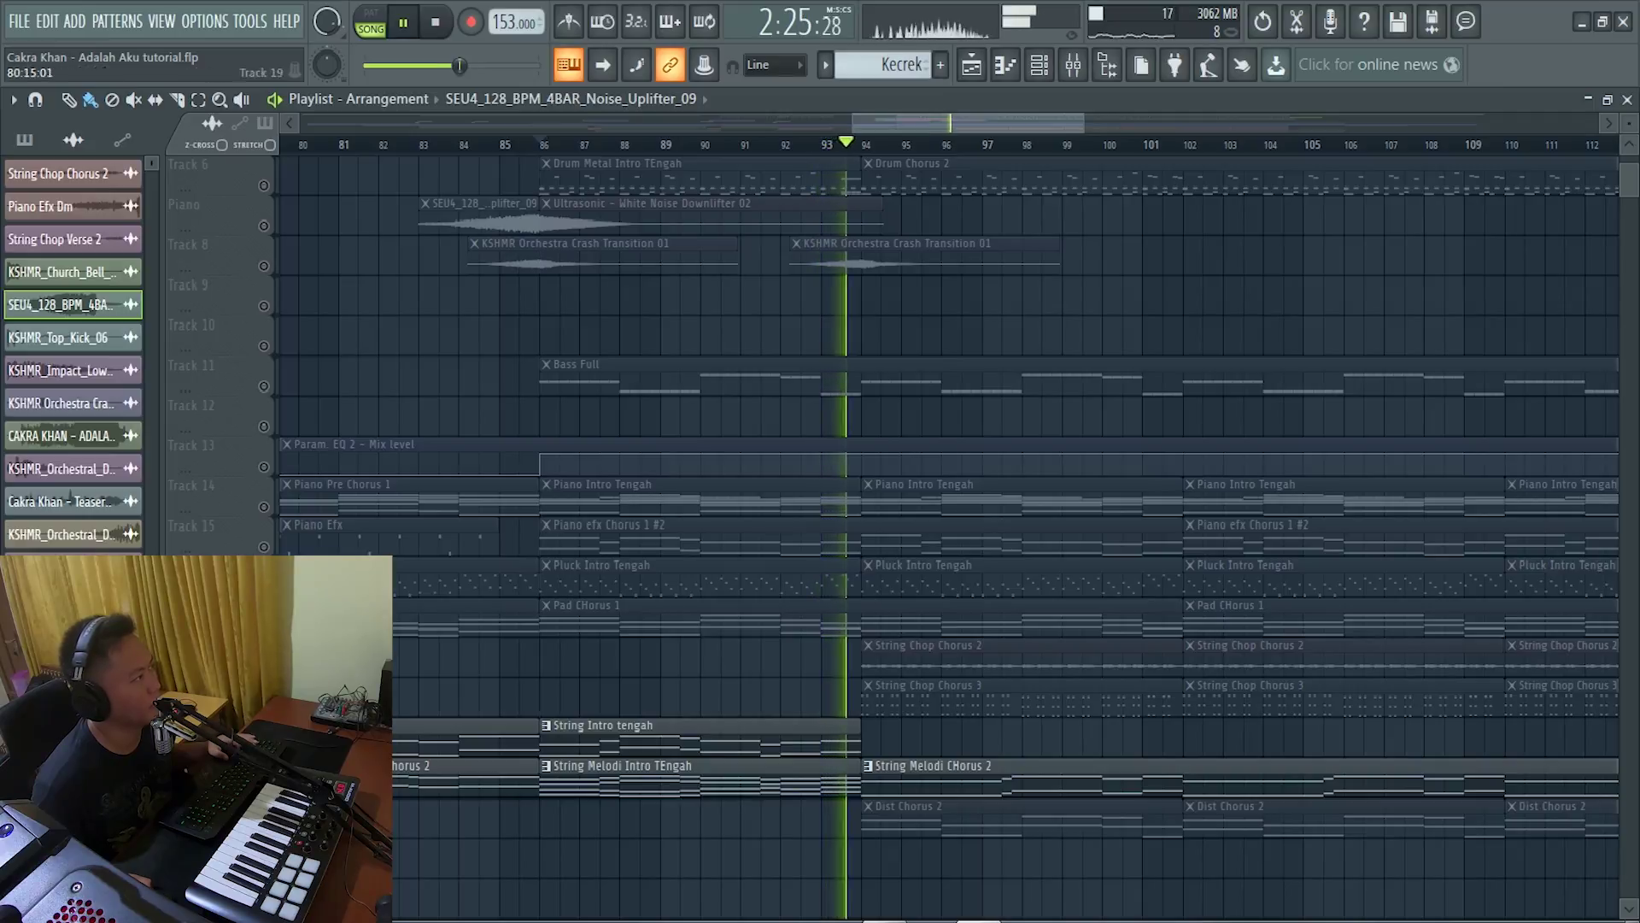
key(space)
Replay the middle intro strings from bar 86, adding the Pad CHorus 1, Pluck Intro Tengah, Piano efx Chorus 1 #2 and Piano Intro Tengah tracks.
scroll(654, 527, up, 2)
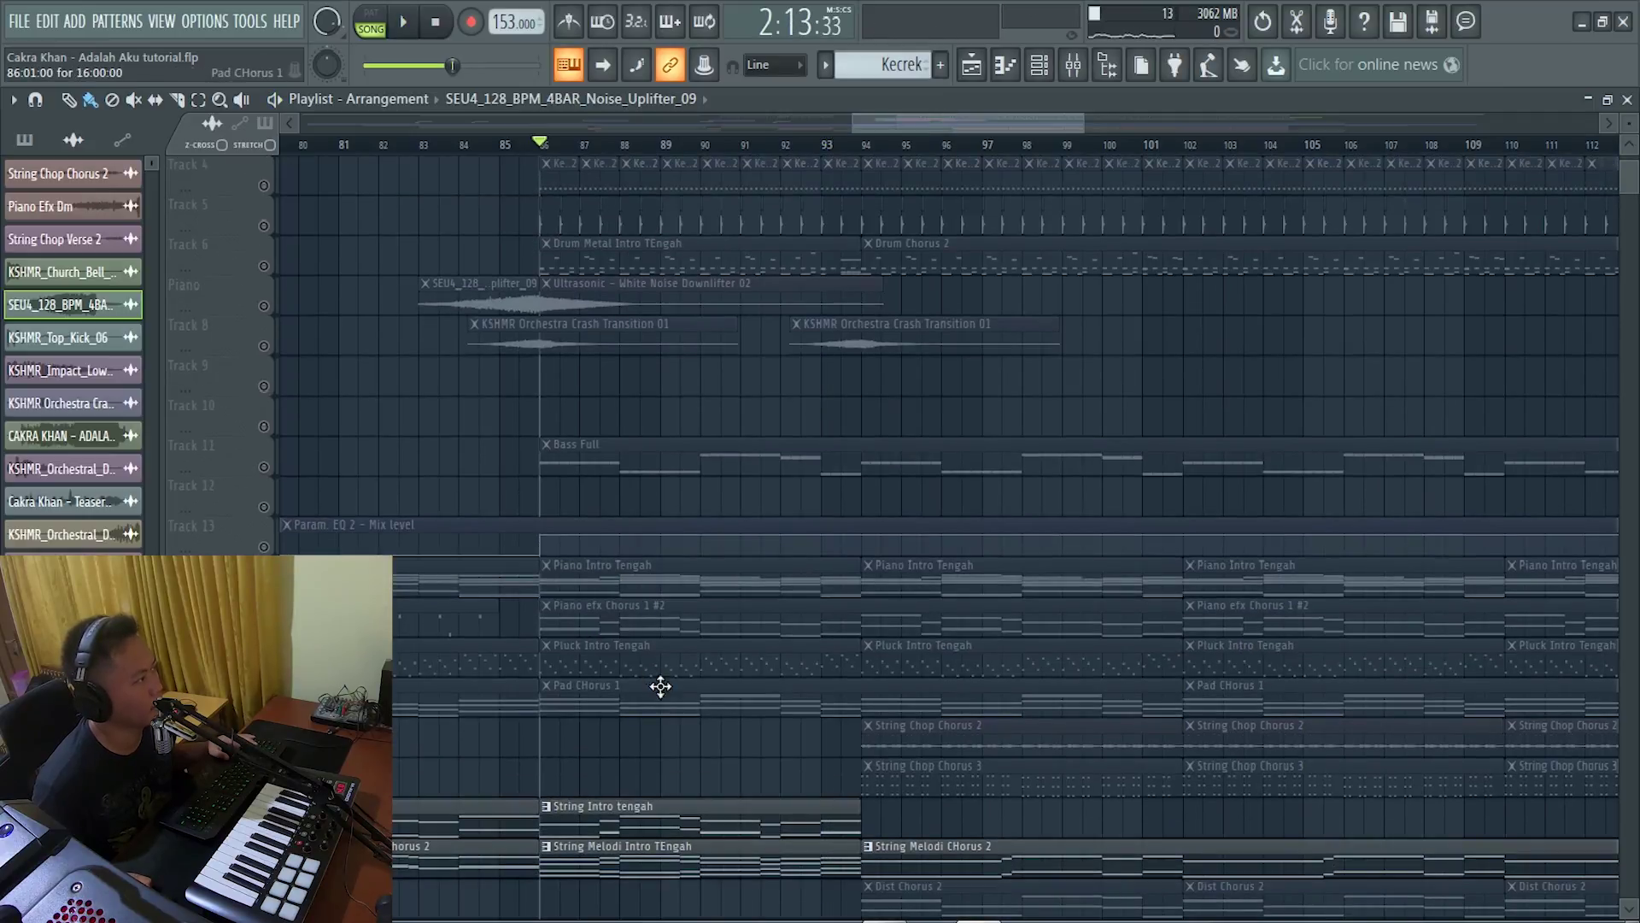
scroll(740, 541, up, 3)
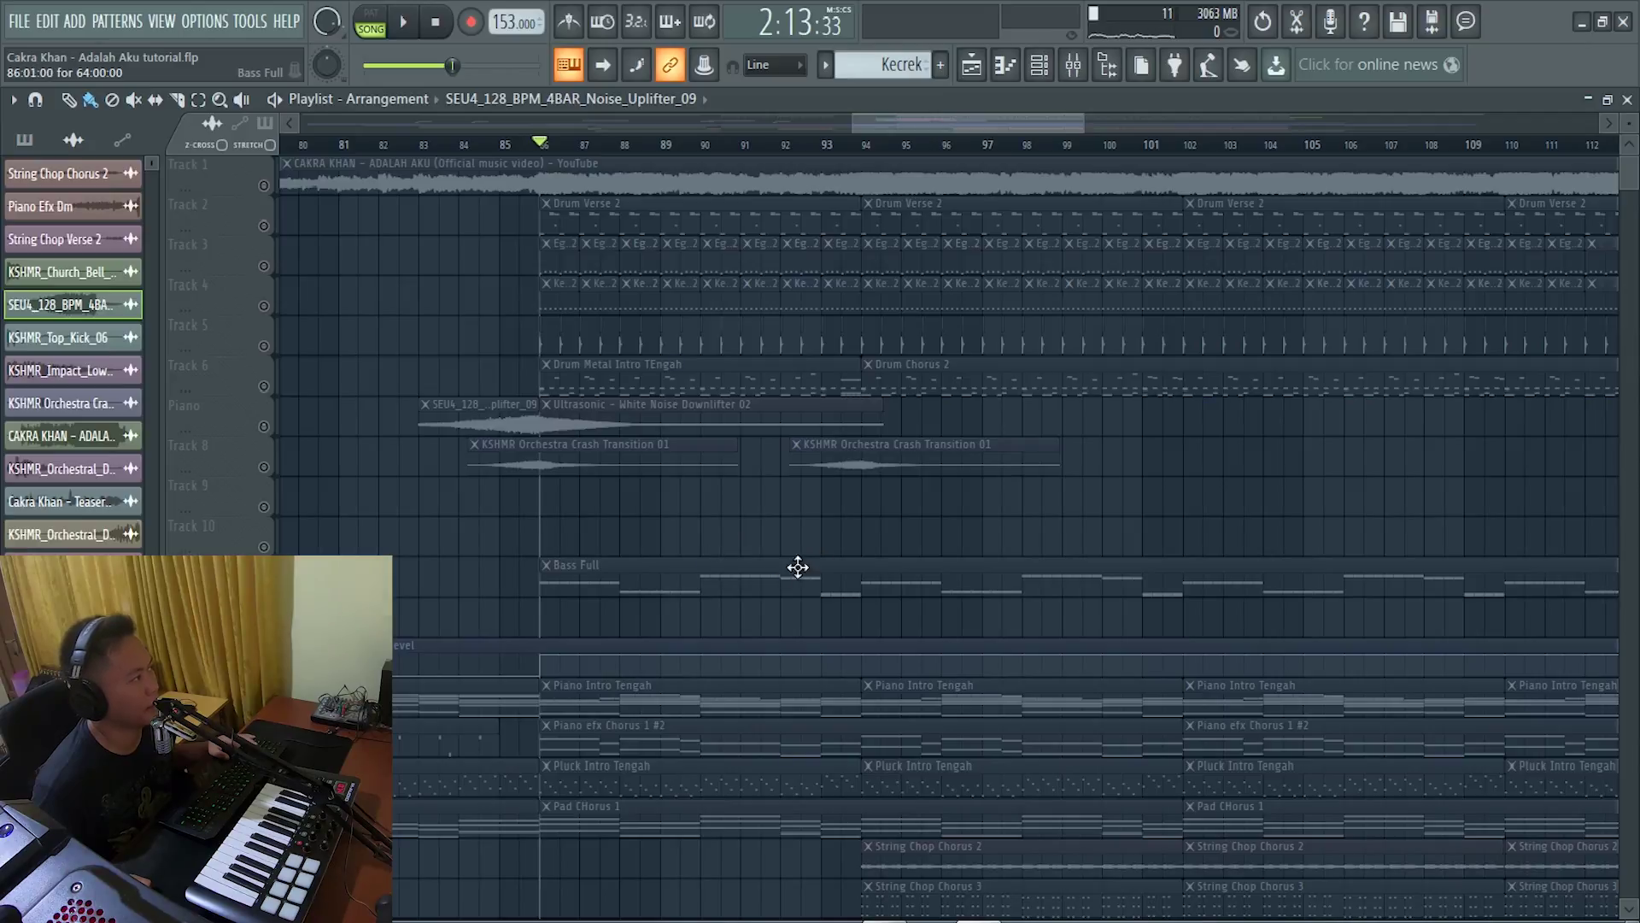
scroll(797, 566, down, 4)
click(264, 667)
key(space)
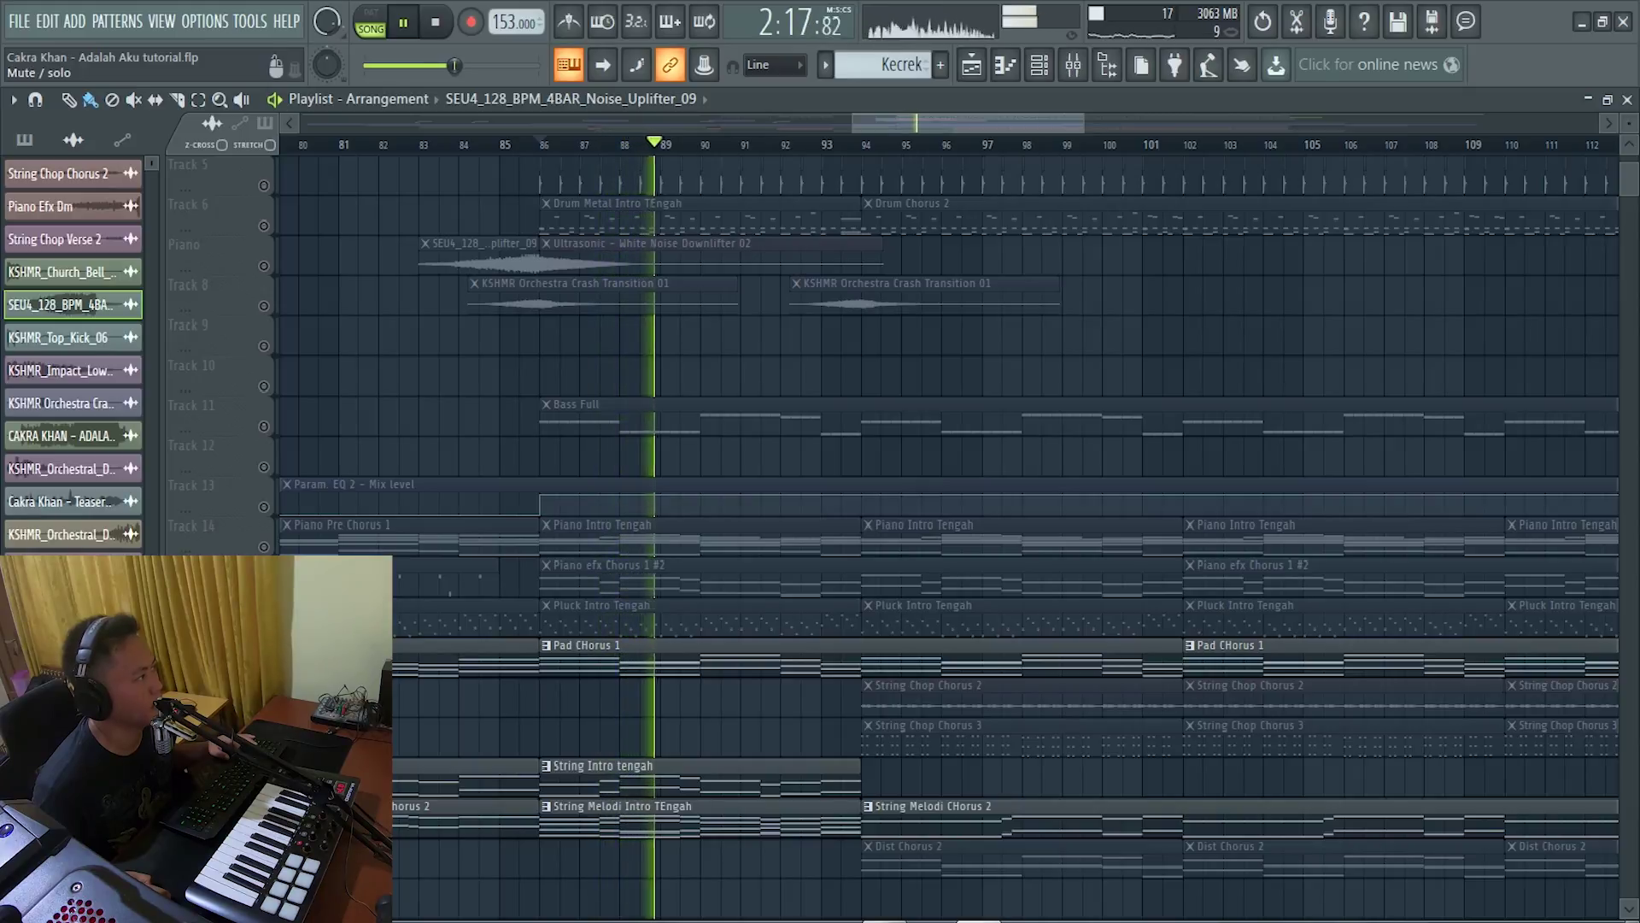
click(264, 627)
click(264, 586)
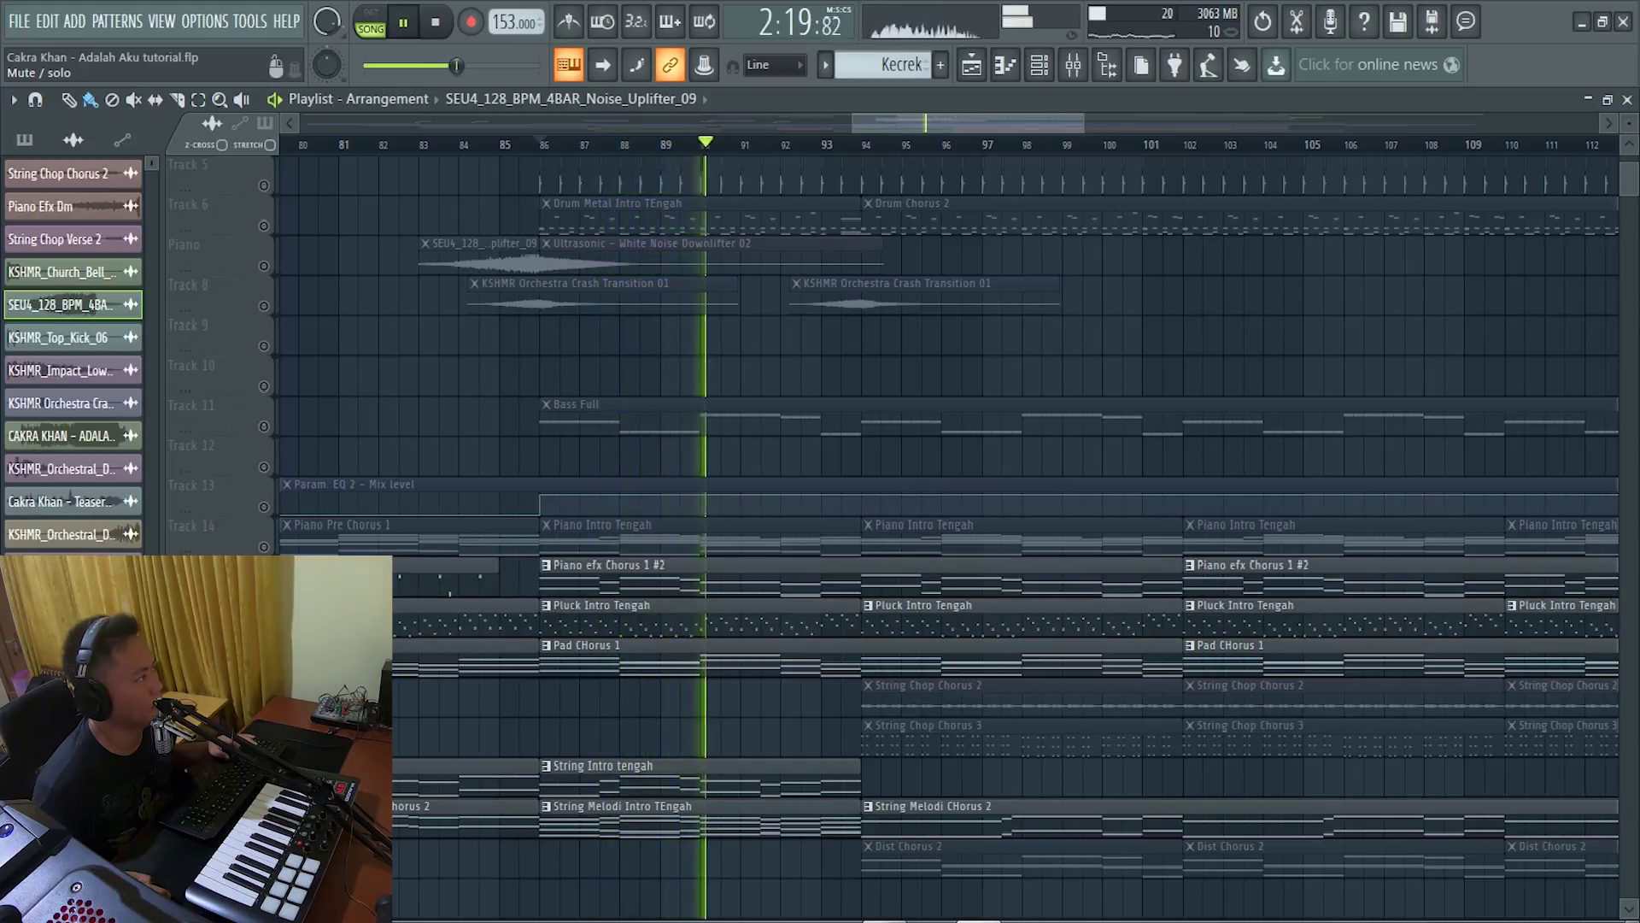
click(264, 547)
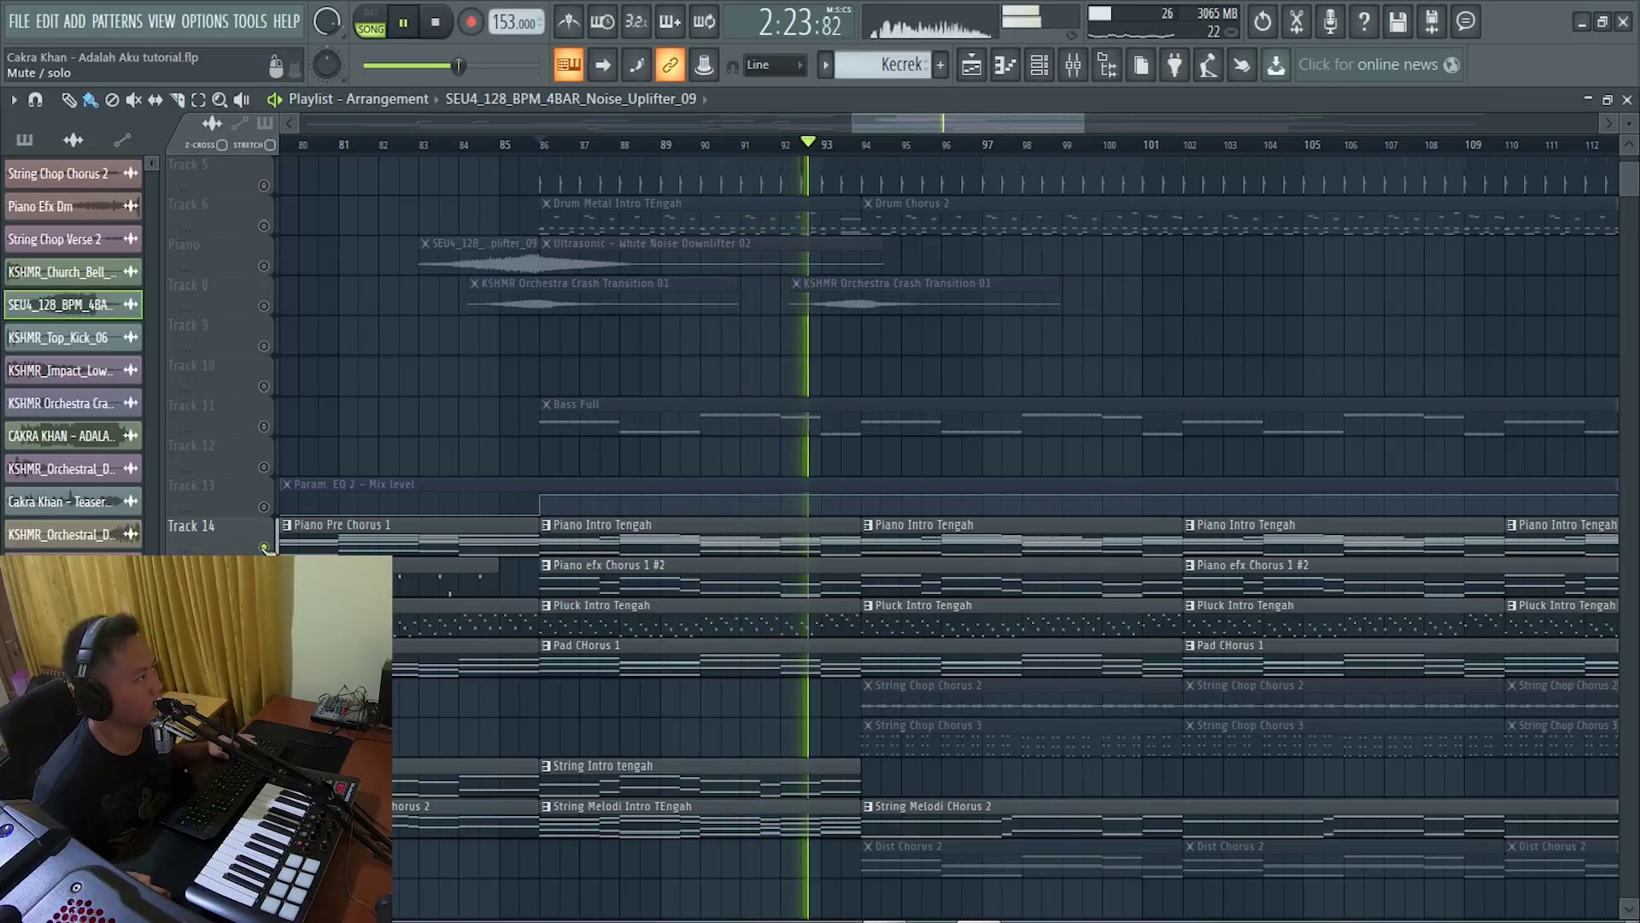
scroll(540, 366, up, 4)
key(space)
Turn all tracks back on, select bars 86 to 93, and play the full middle intro.
click(264, 225)
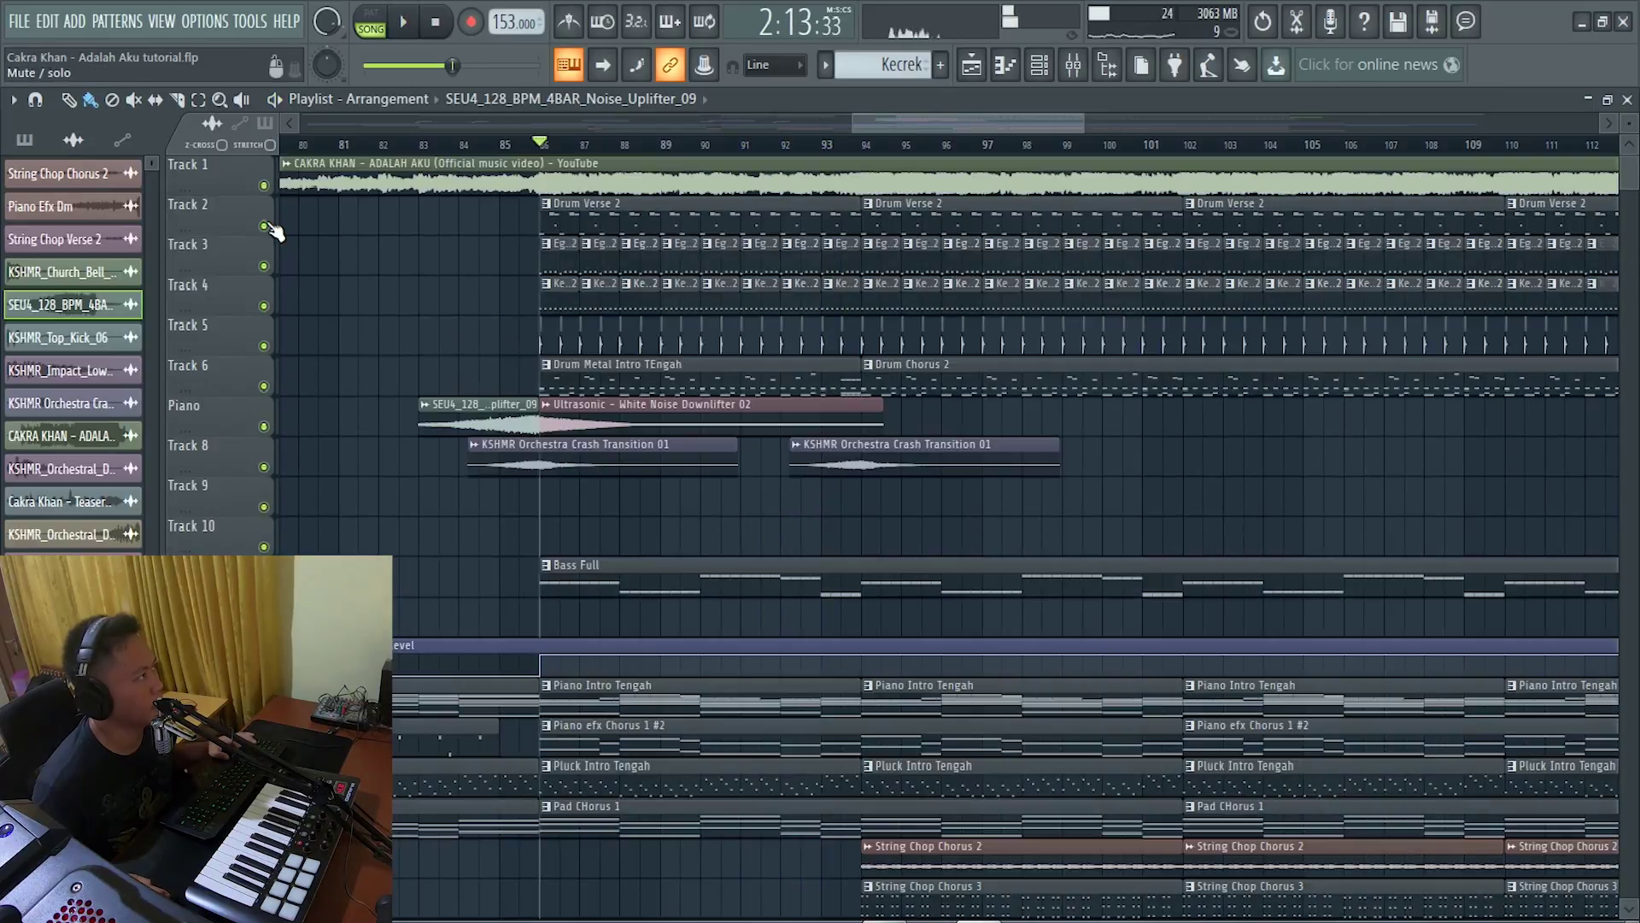
click(542, 129)
scroll(428, 331, down, 6)
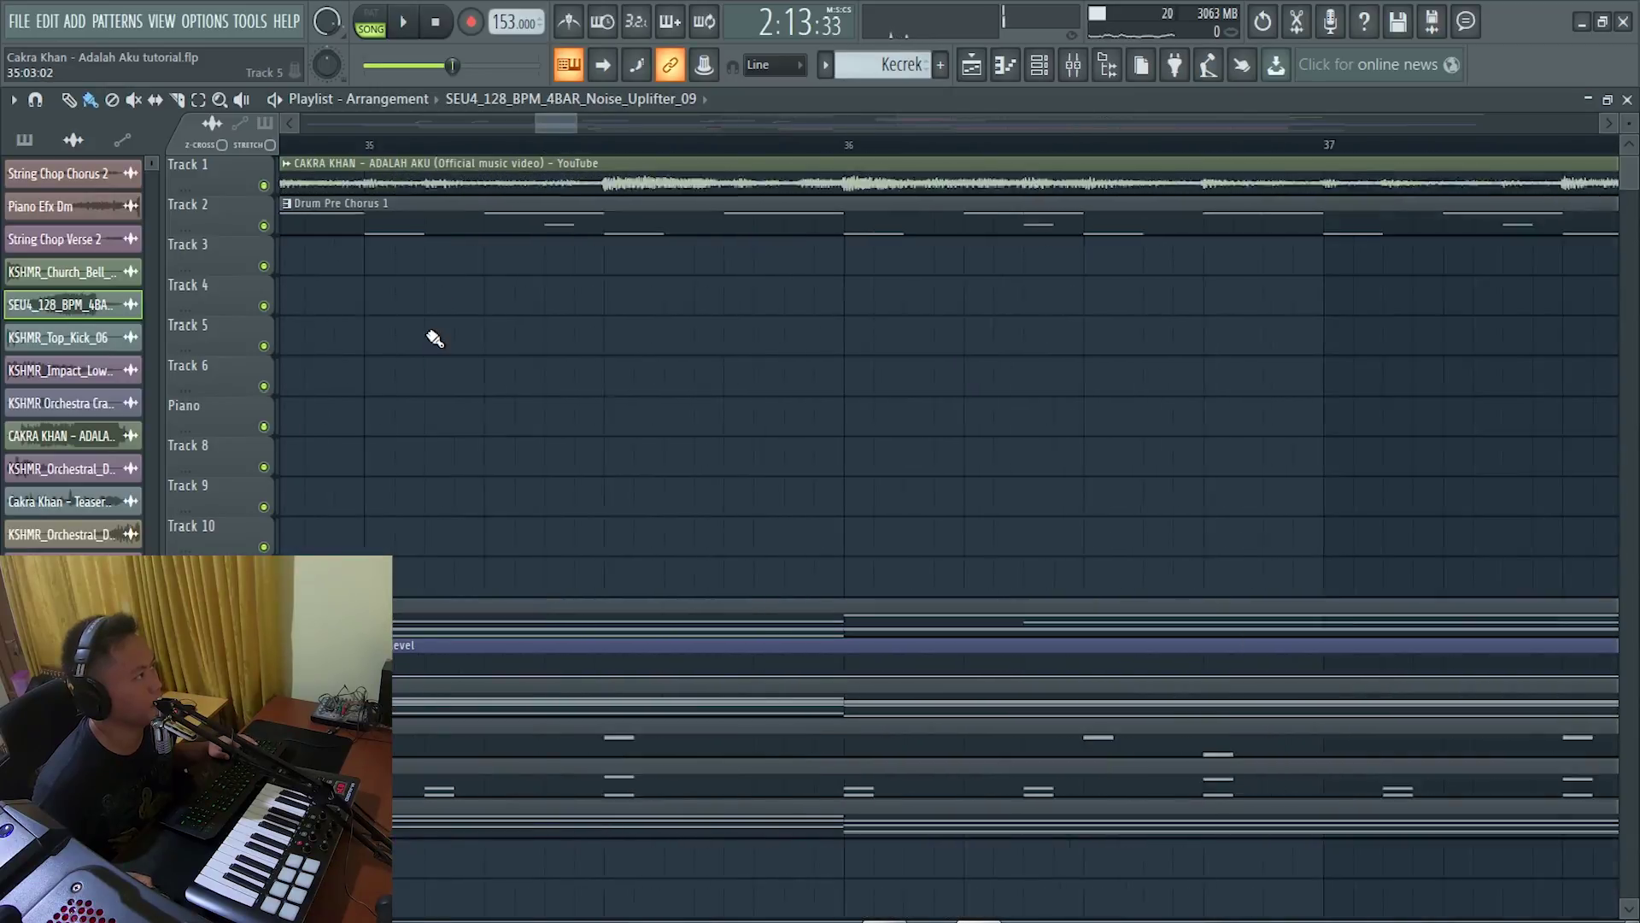
scroll(393, 325, down, 5)
scroll(1072, 359, up, 6)
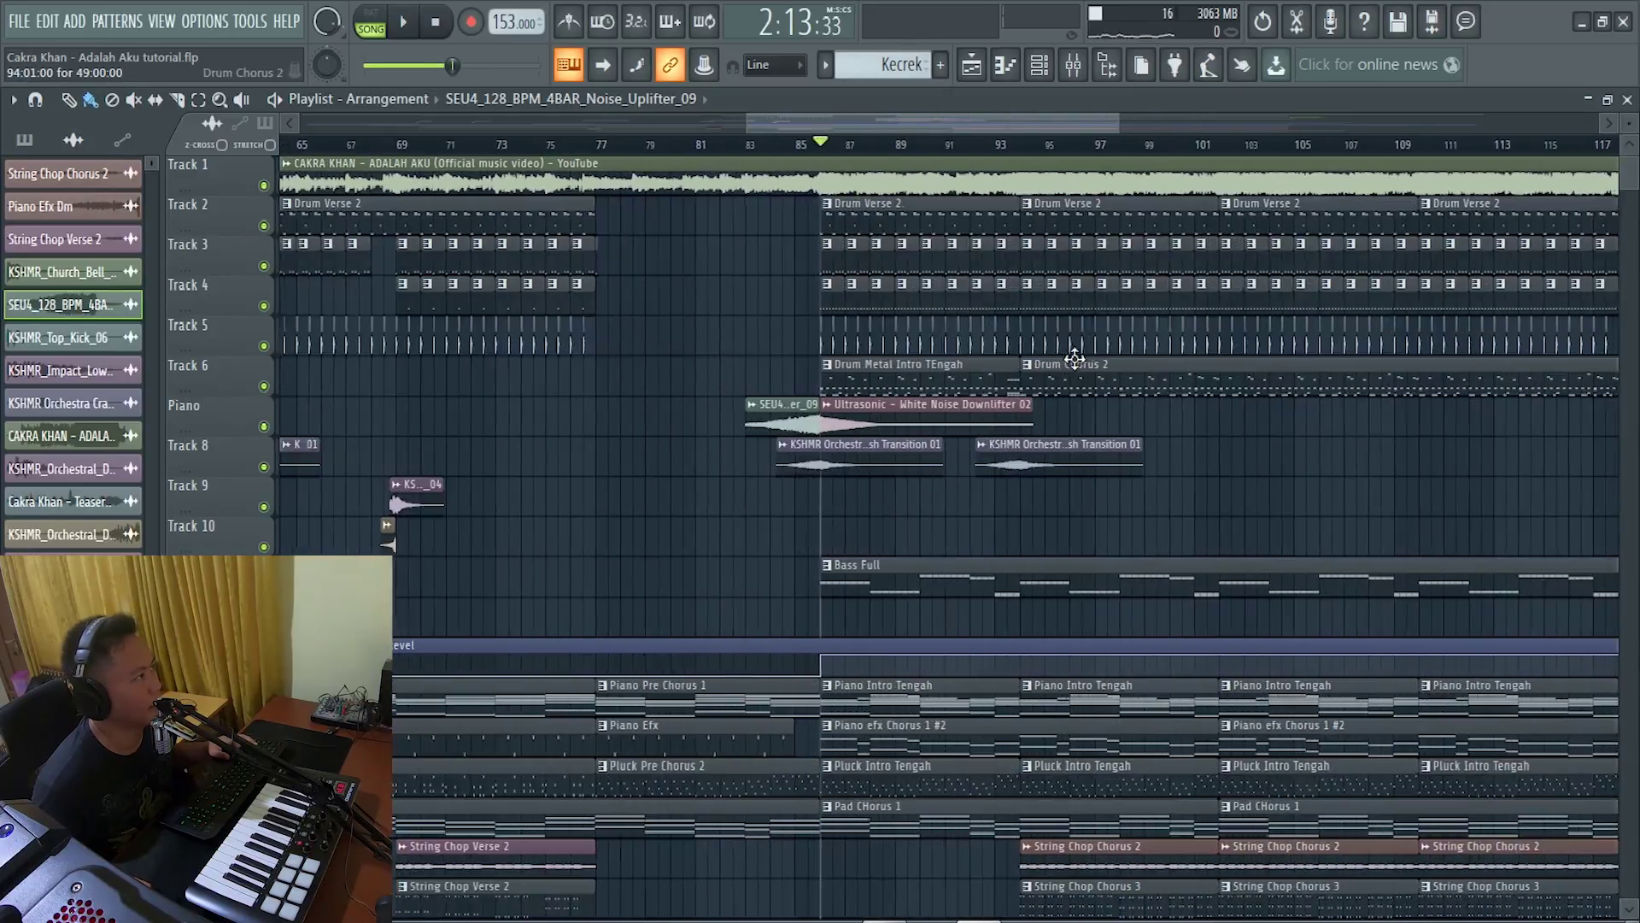
drag(422, 164, 908, 273)
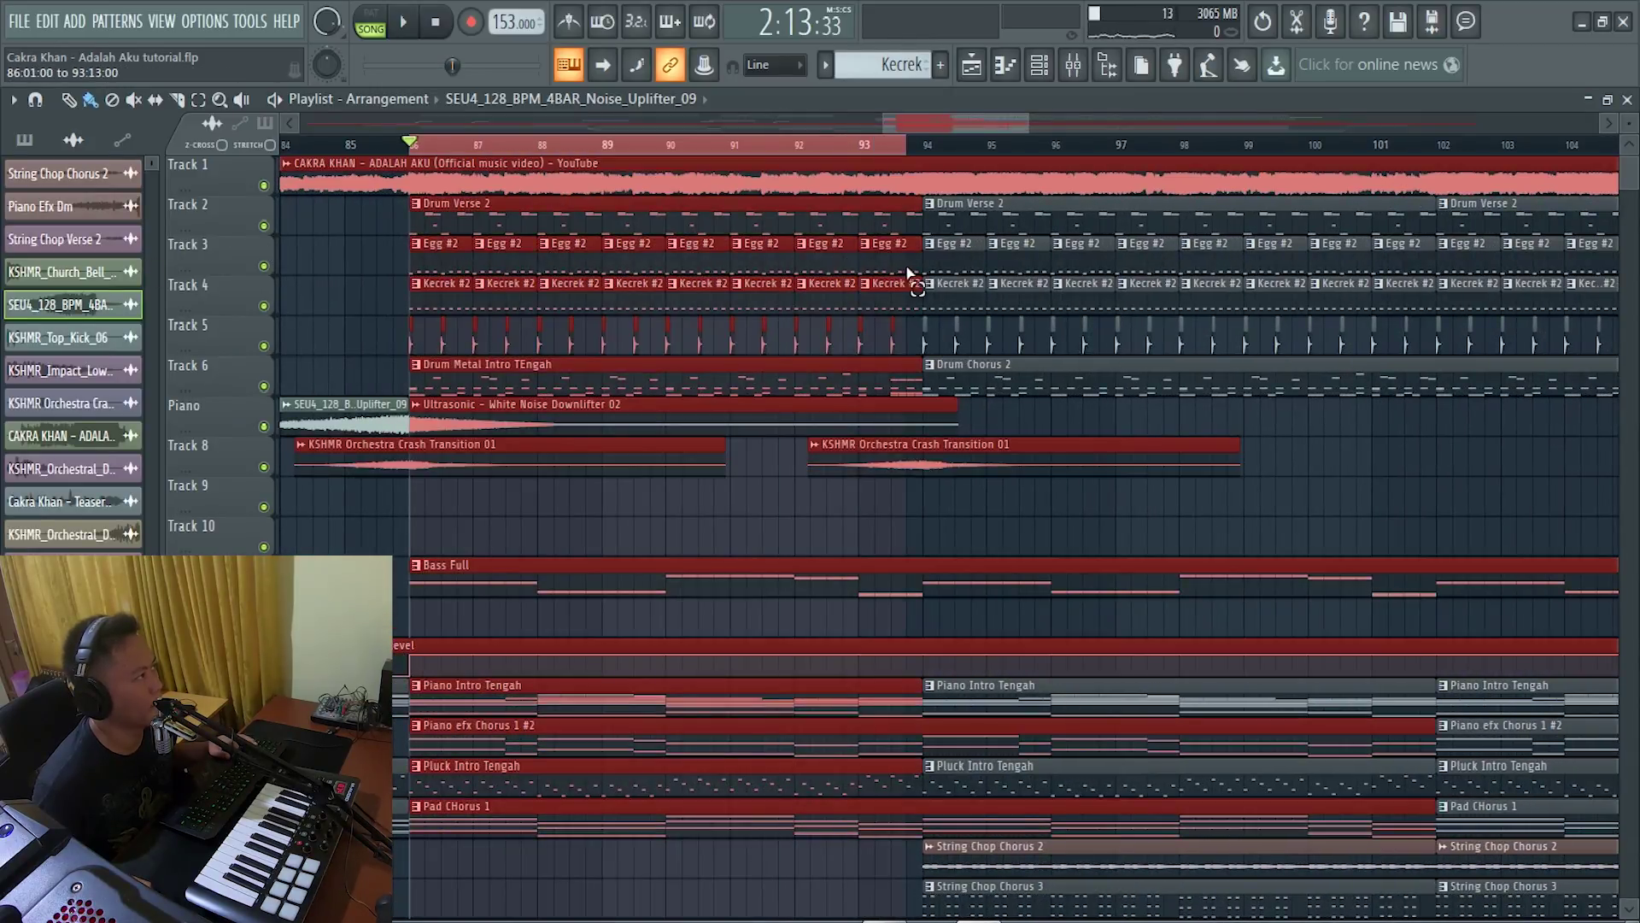
key(space)
scroll(556, 542, down, 3)
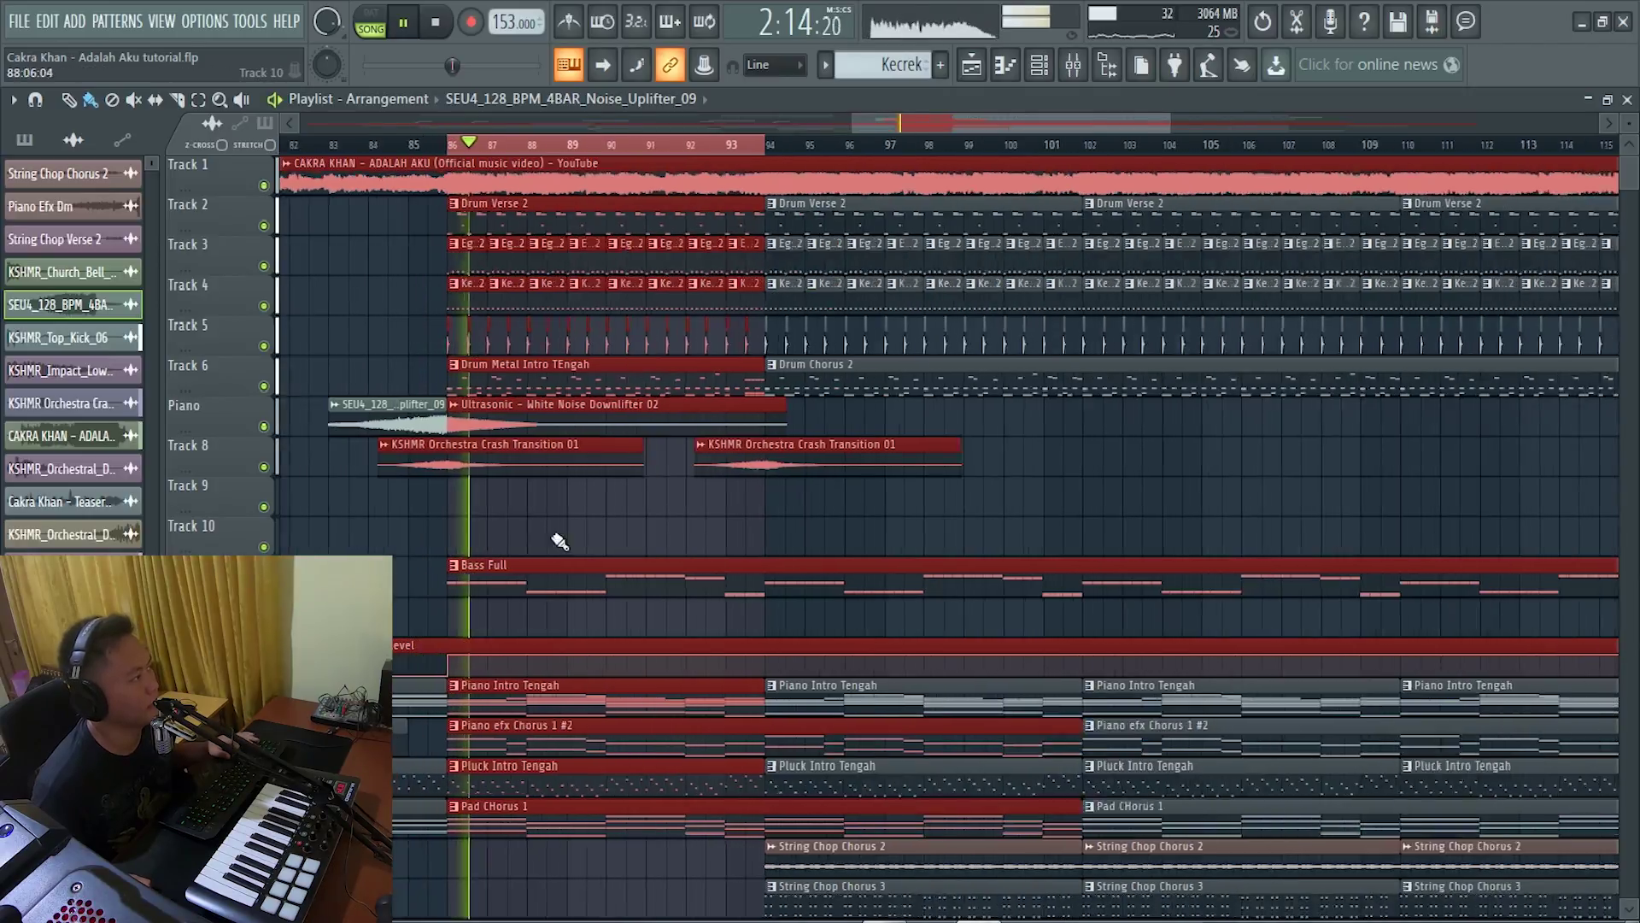
scroll(824, 575, down, 4)
scroll(784, 639, up, 4)
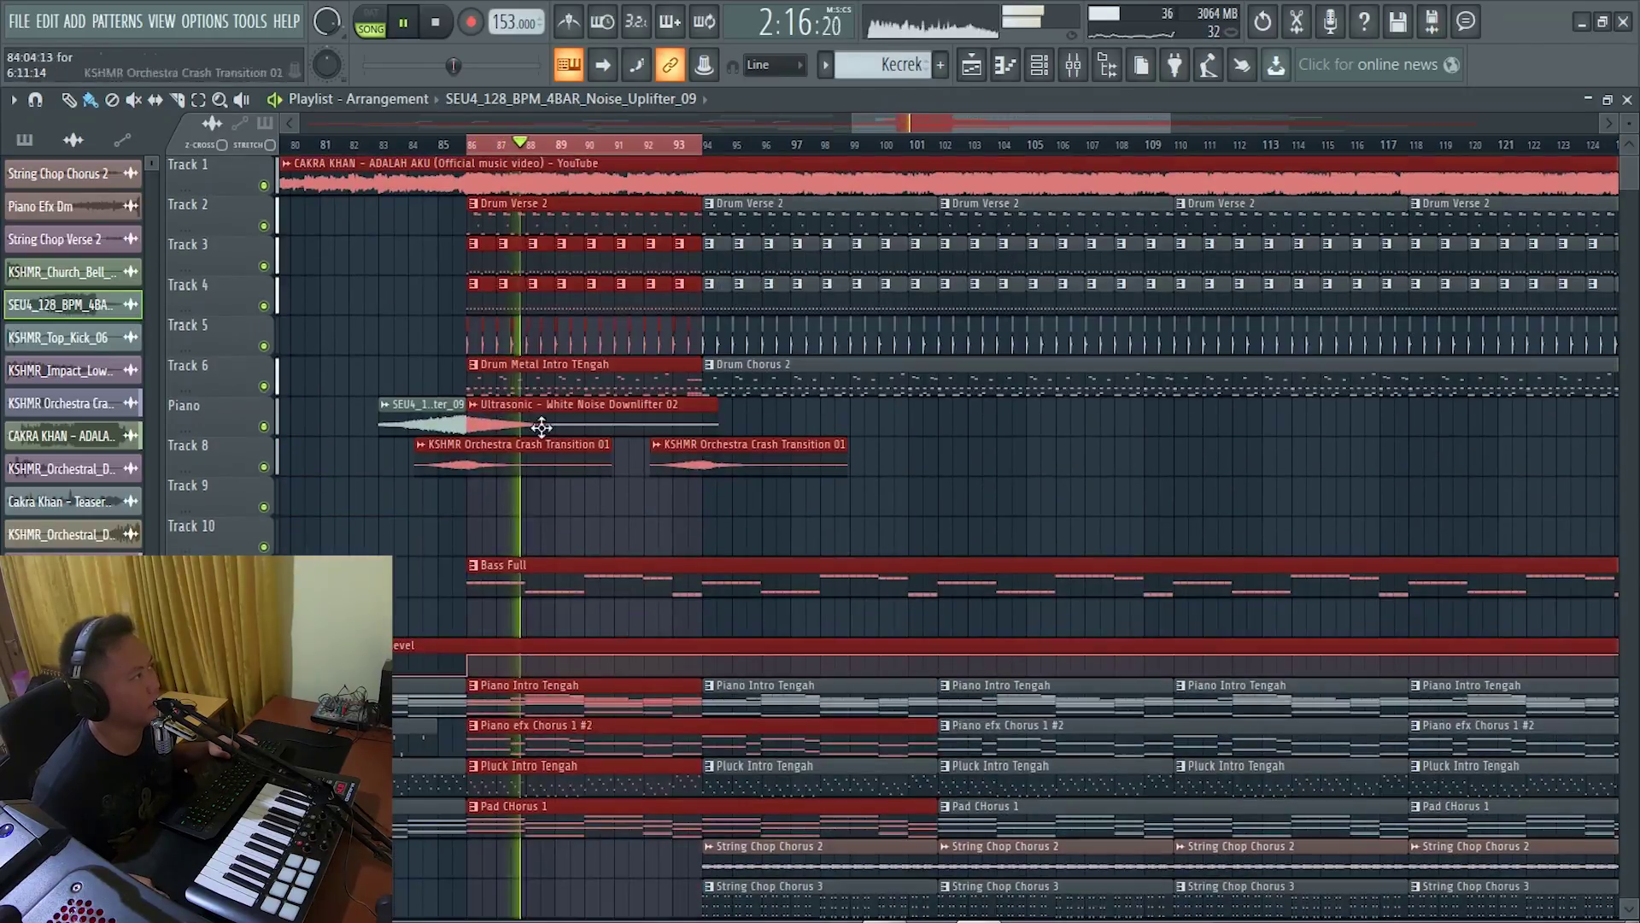
key(space)
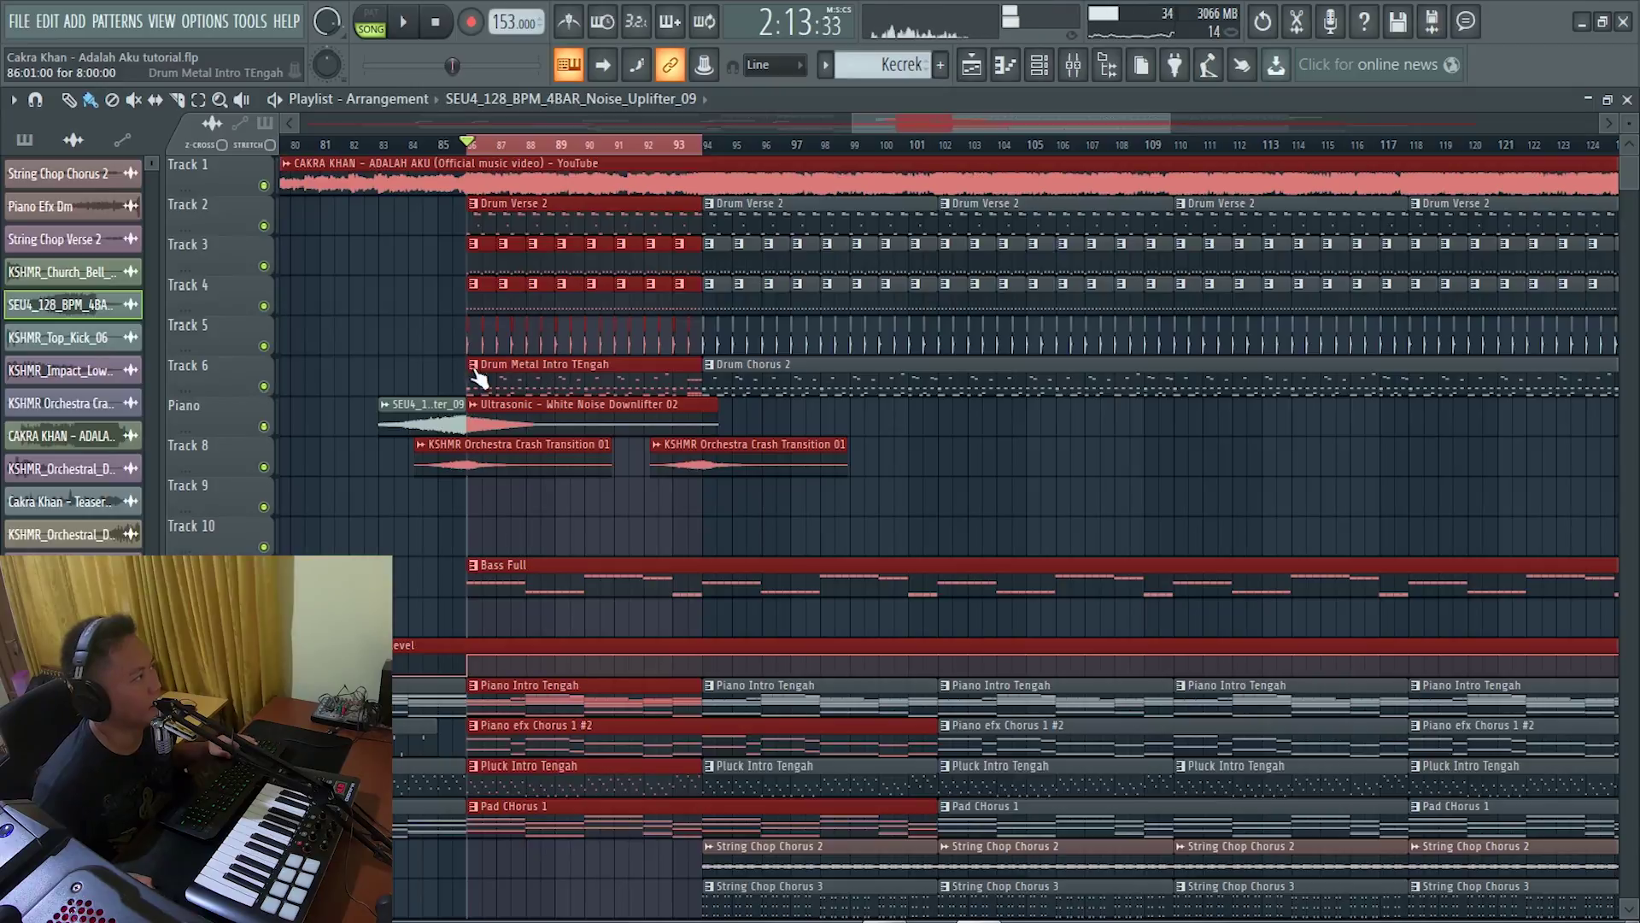
Open the Drum Metal Intro TEngah pattern in the piano roll and look over its notes from bar 1 to 8.
scroll(478, 376, up, 3)
right_click(732, 510)
double_click(621, 376)
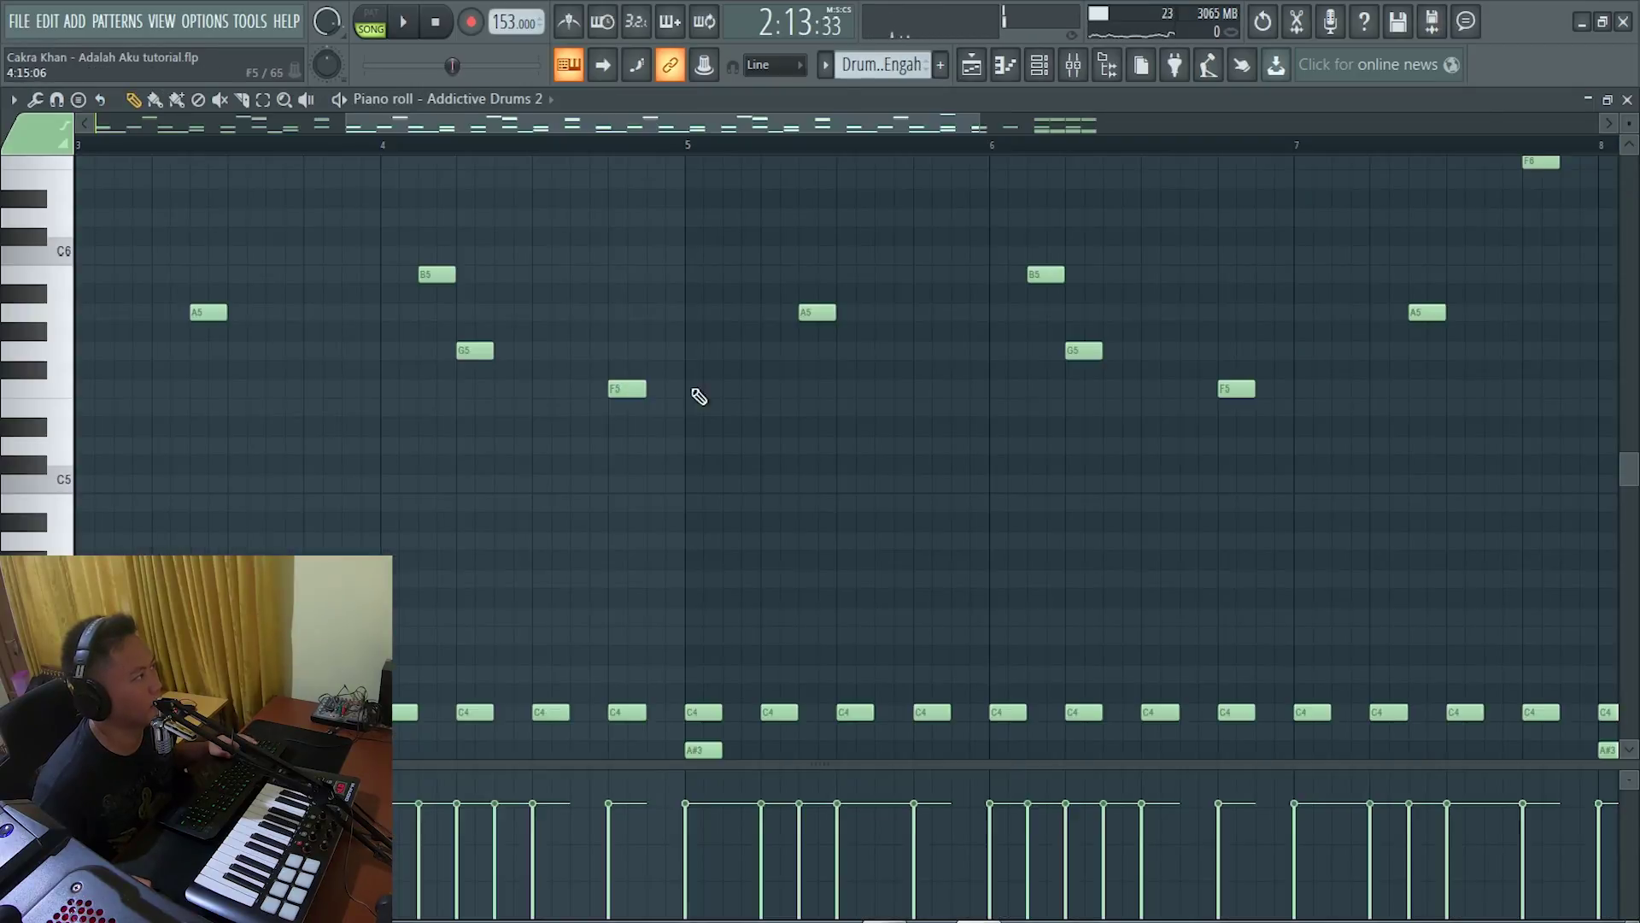
drag(89, 459, 324, 487)
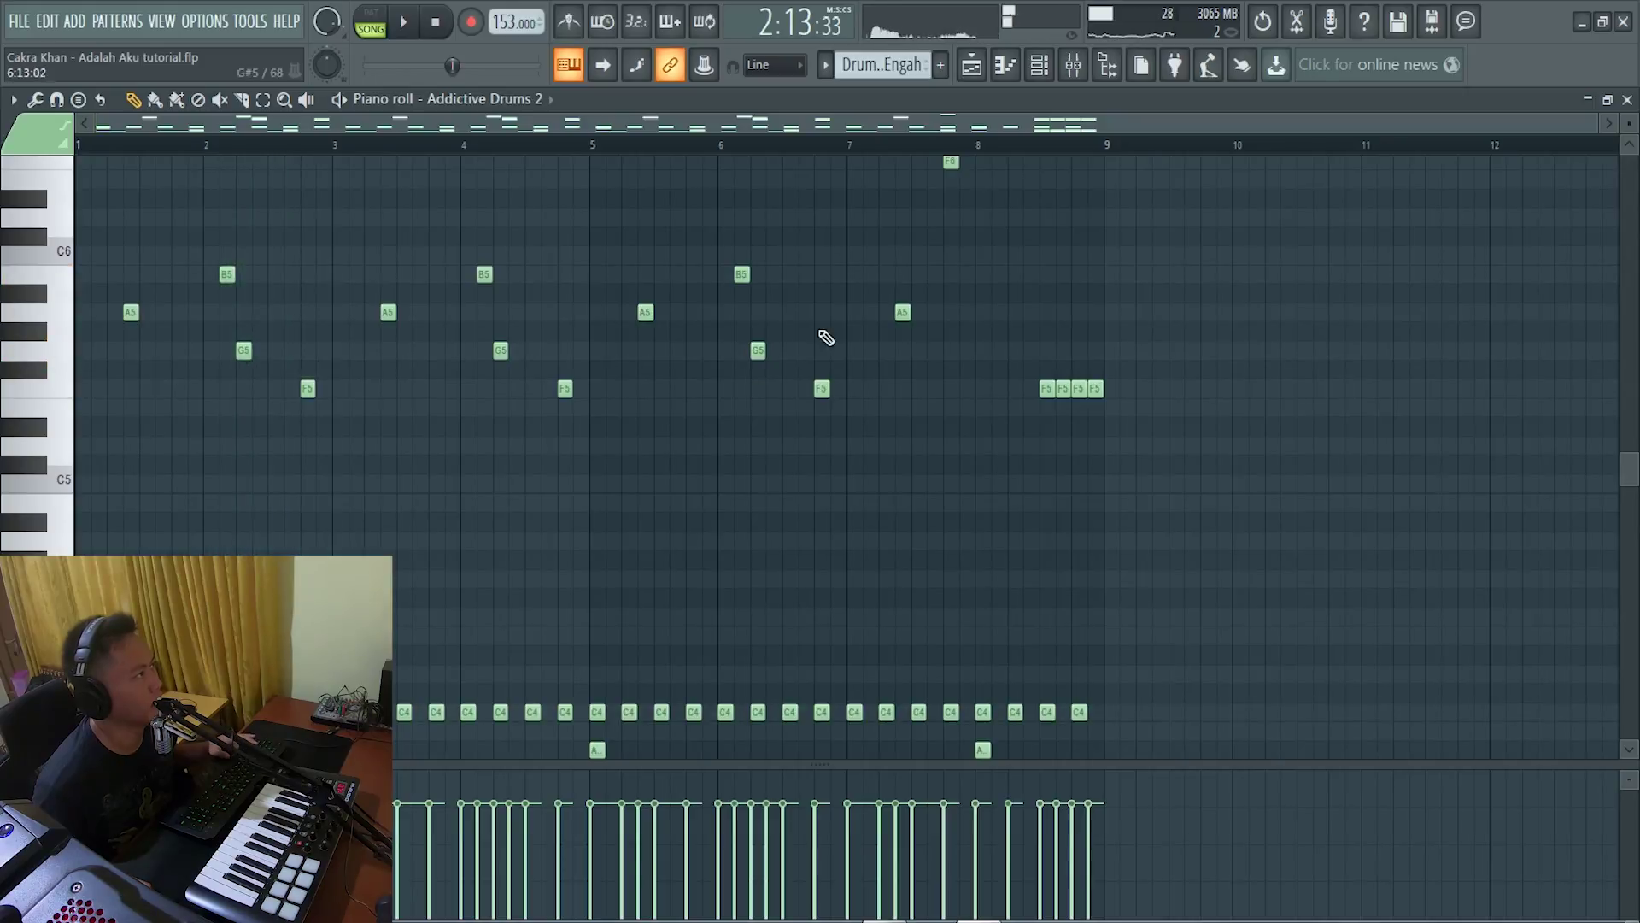
Return to the playlist and play the middle intro from bar 86 with all tracks on, stopping before the section ends.
click(1018, 77)
key(space)
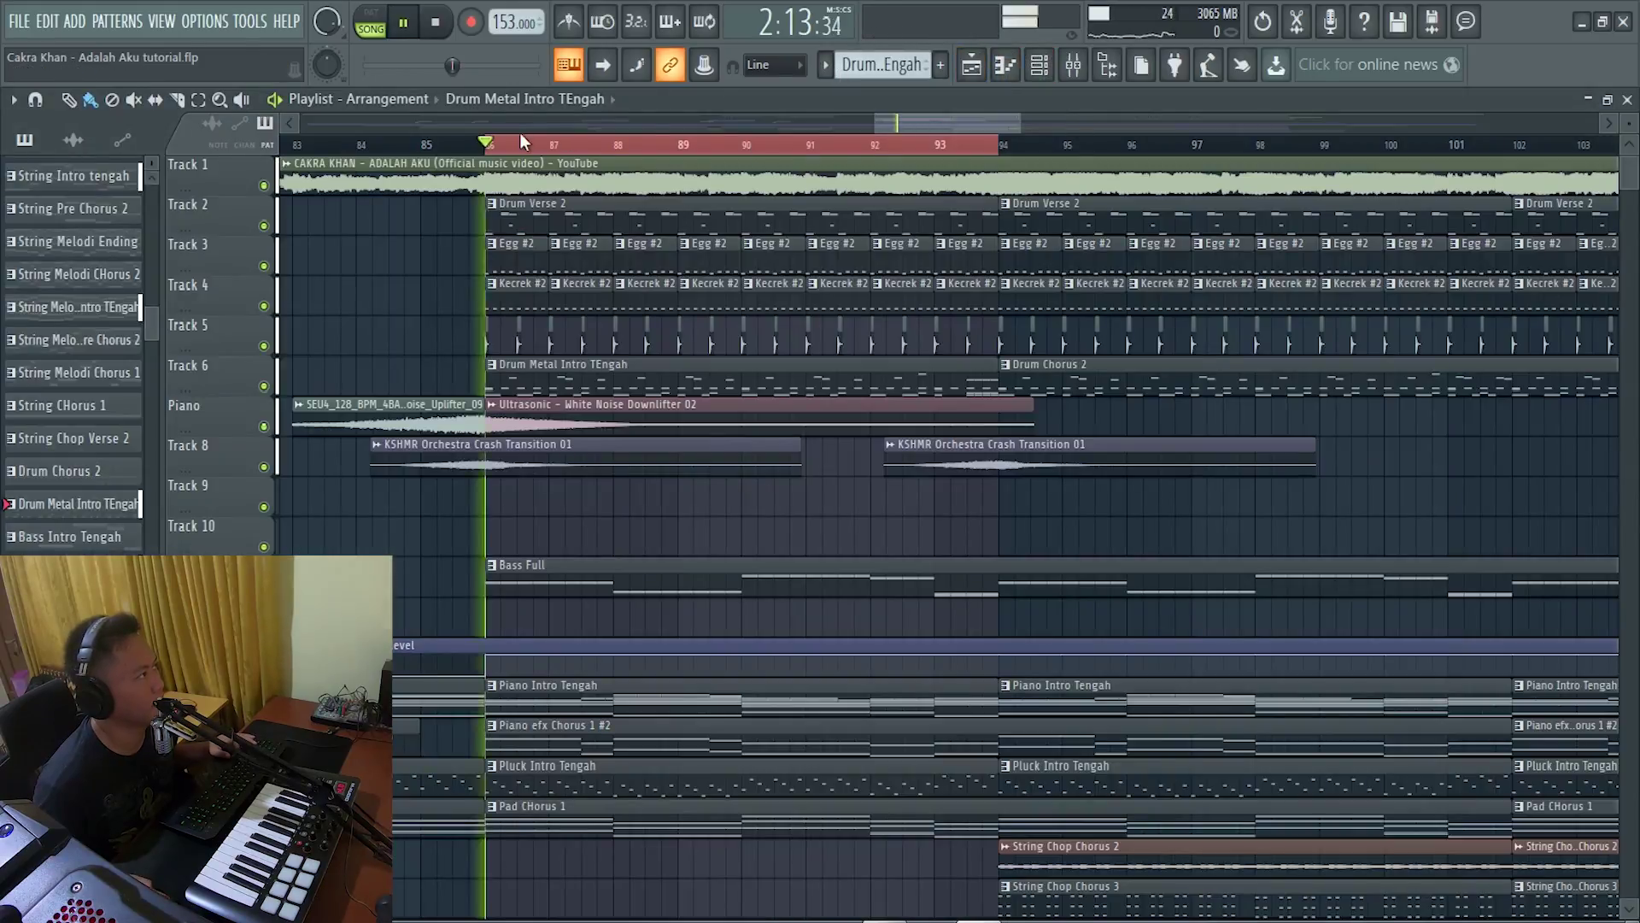
scroll(541, 541, down, 2)
scroll(885, 598, down, 1)
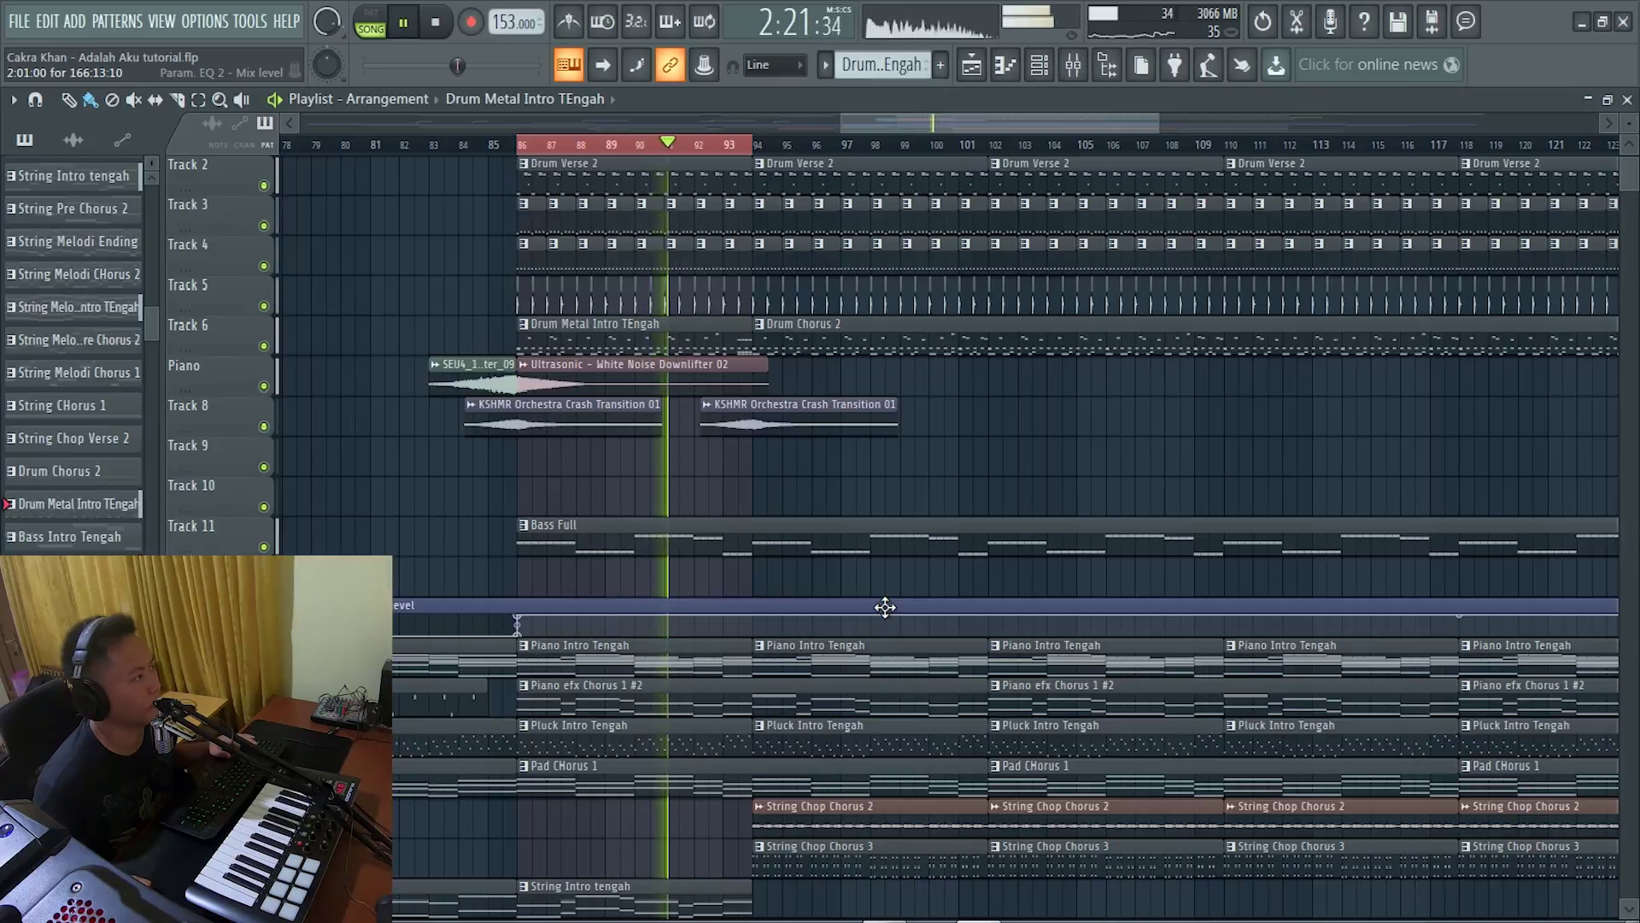
scroll(879, 606, up, 1)
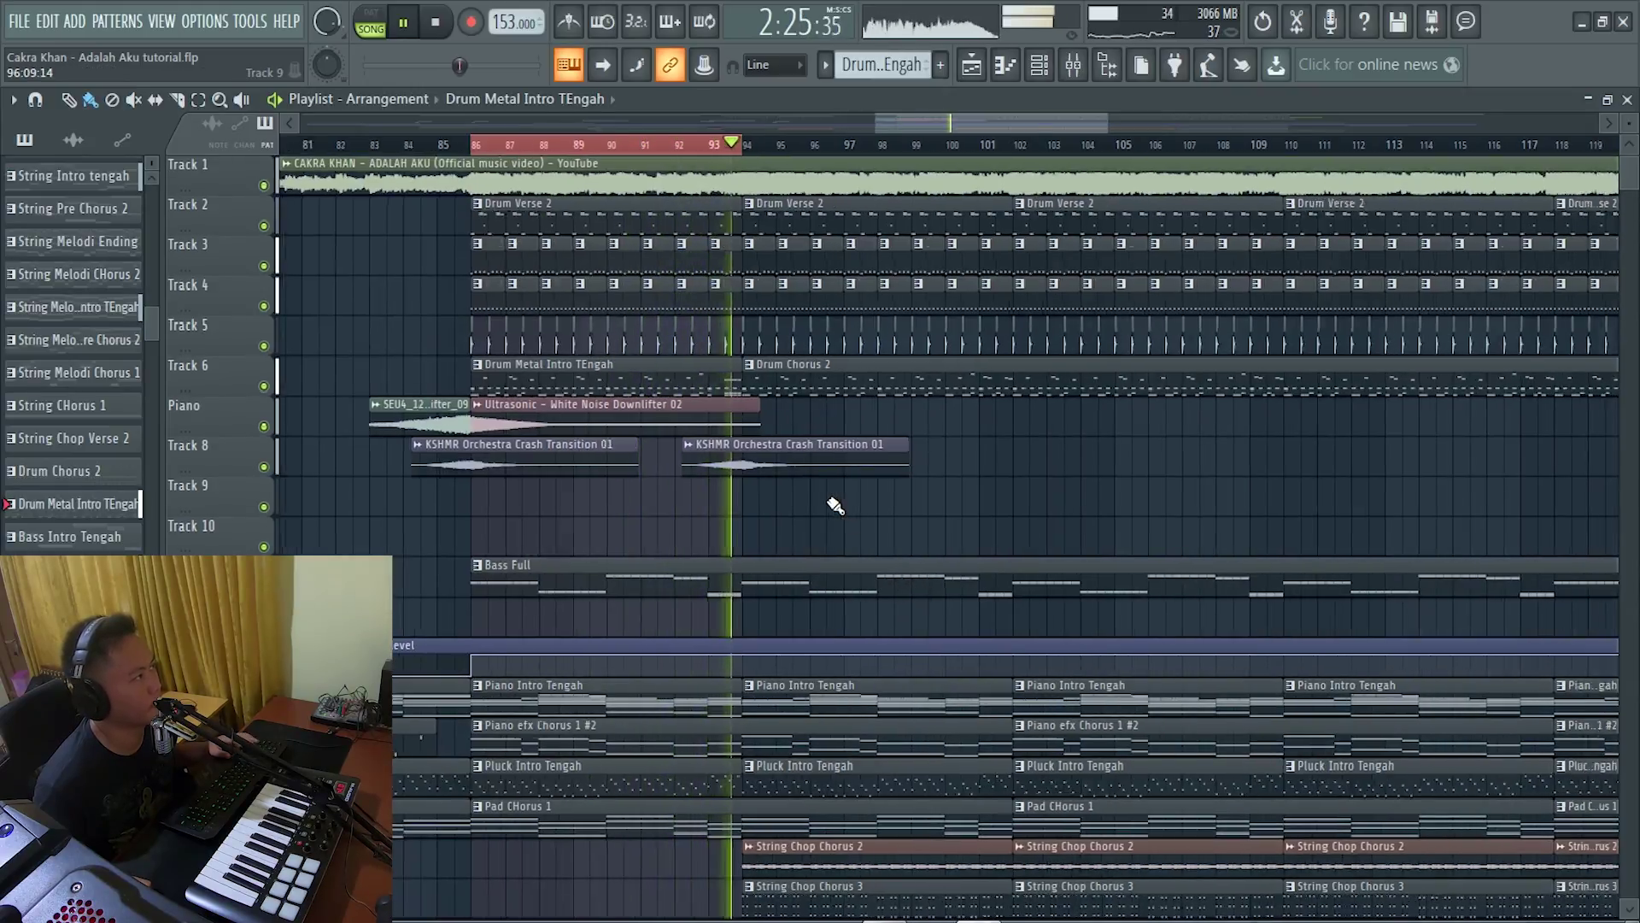
key(space)
Clear the time selection, place the playhead at bar 94, and look over the chorus 2 clips on all tracks.
scroll(753, 351, up, 3)
scroll(727, 259, up, 3)
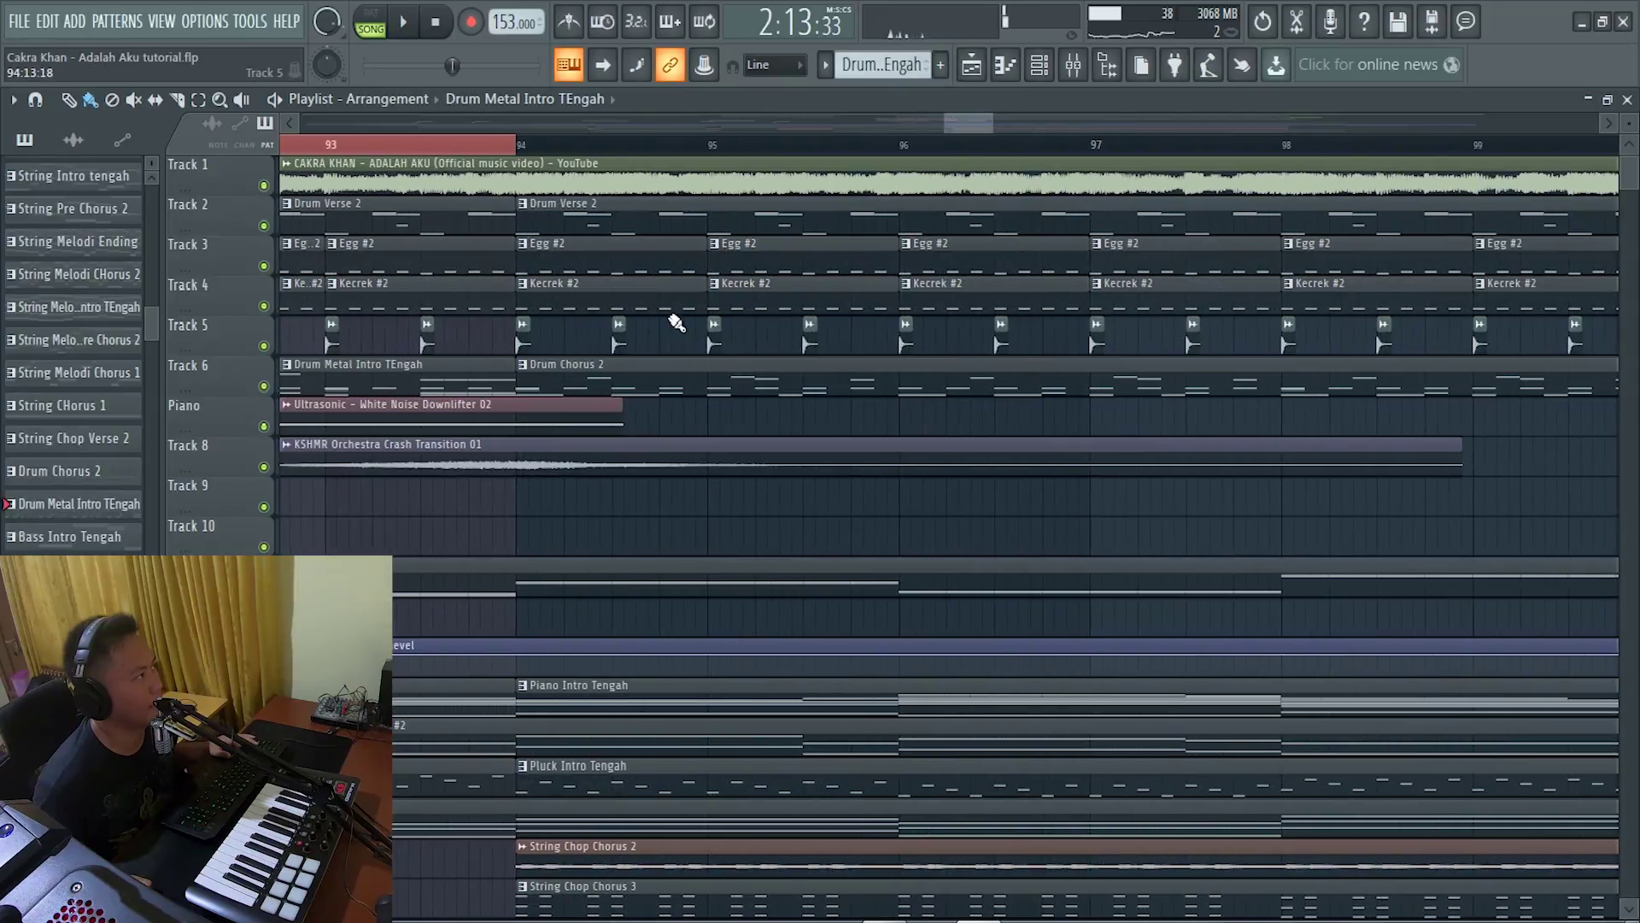
scroll(838, 384, down, 3)
scroll(1193, 465, down, 5)
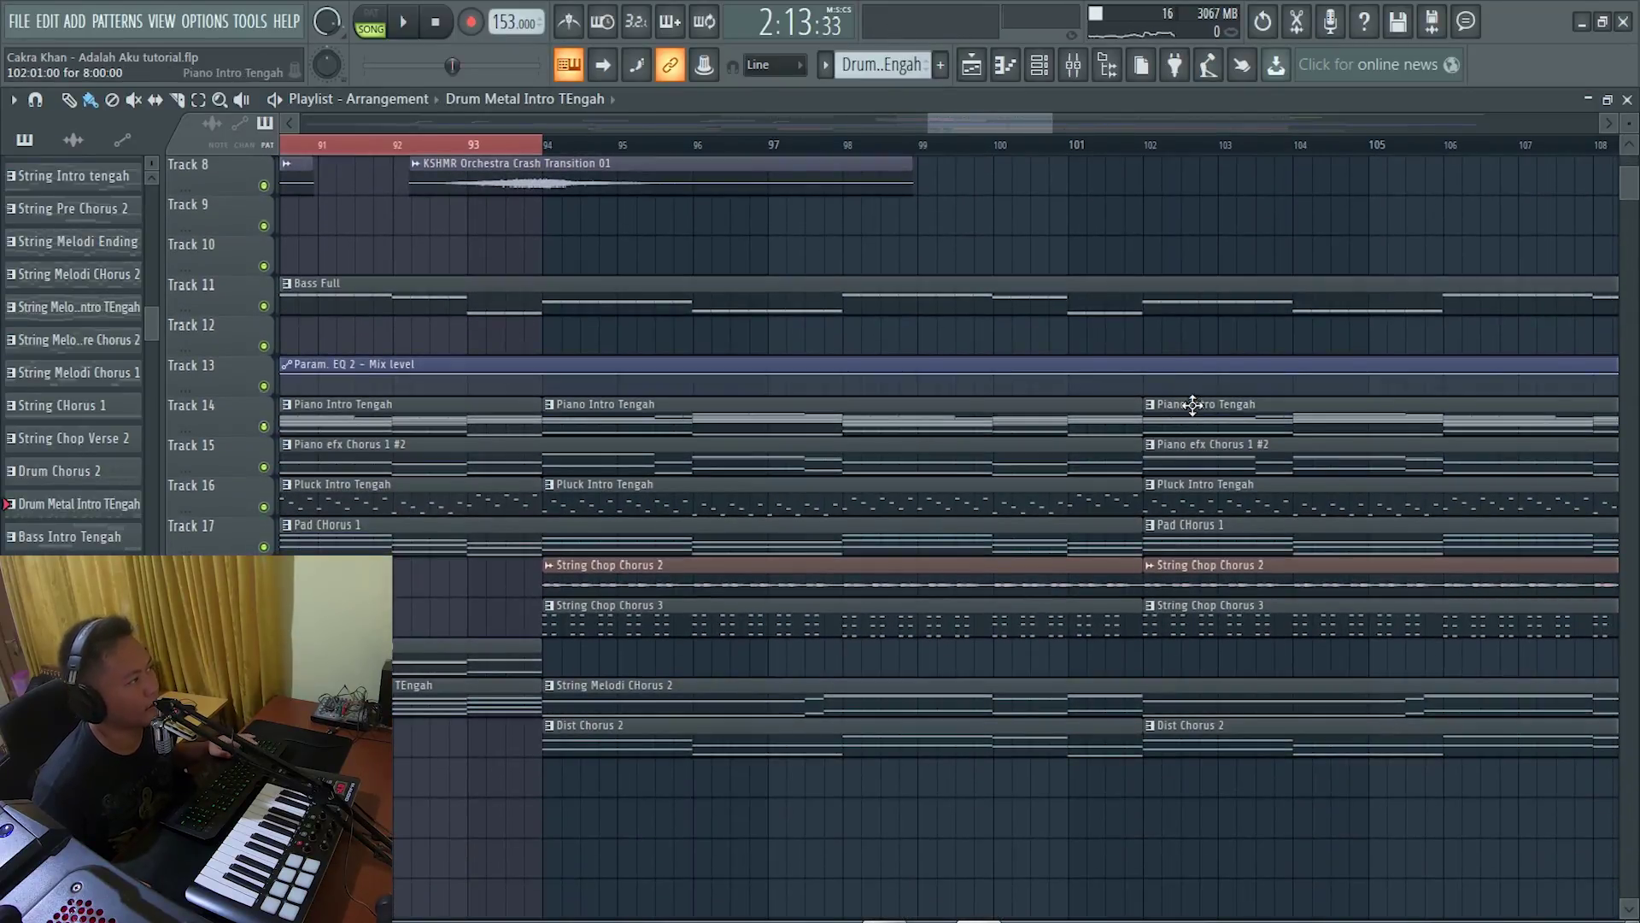
scroll(1193, 406, up, 5)
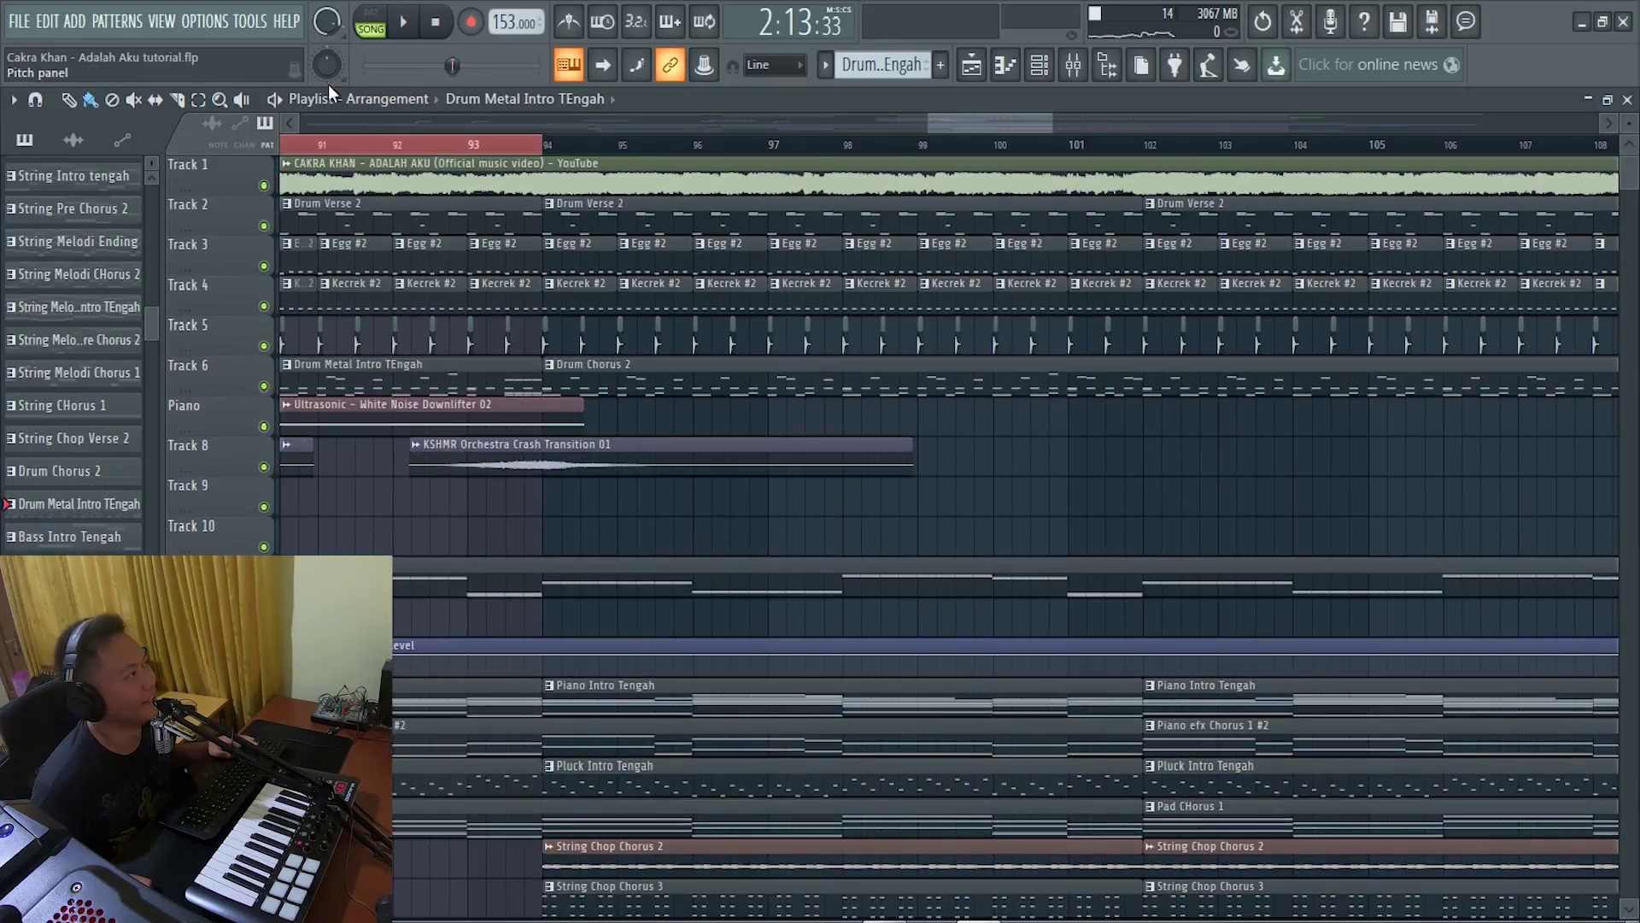
ctrl+click(541, 144)
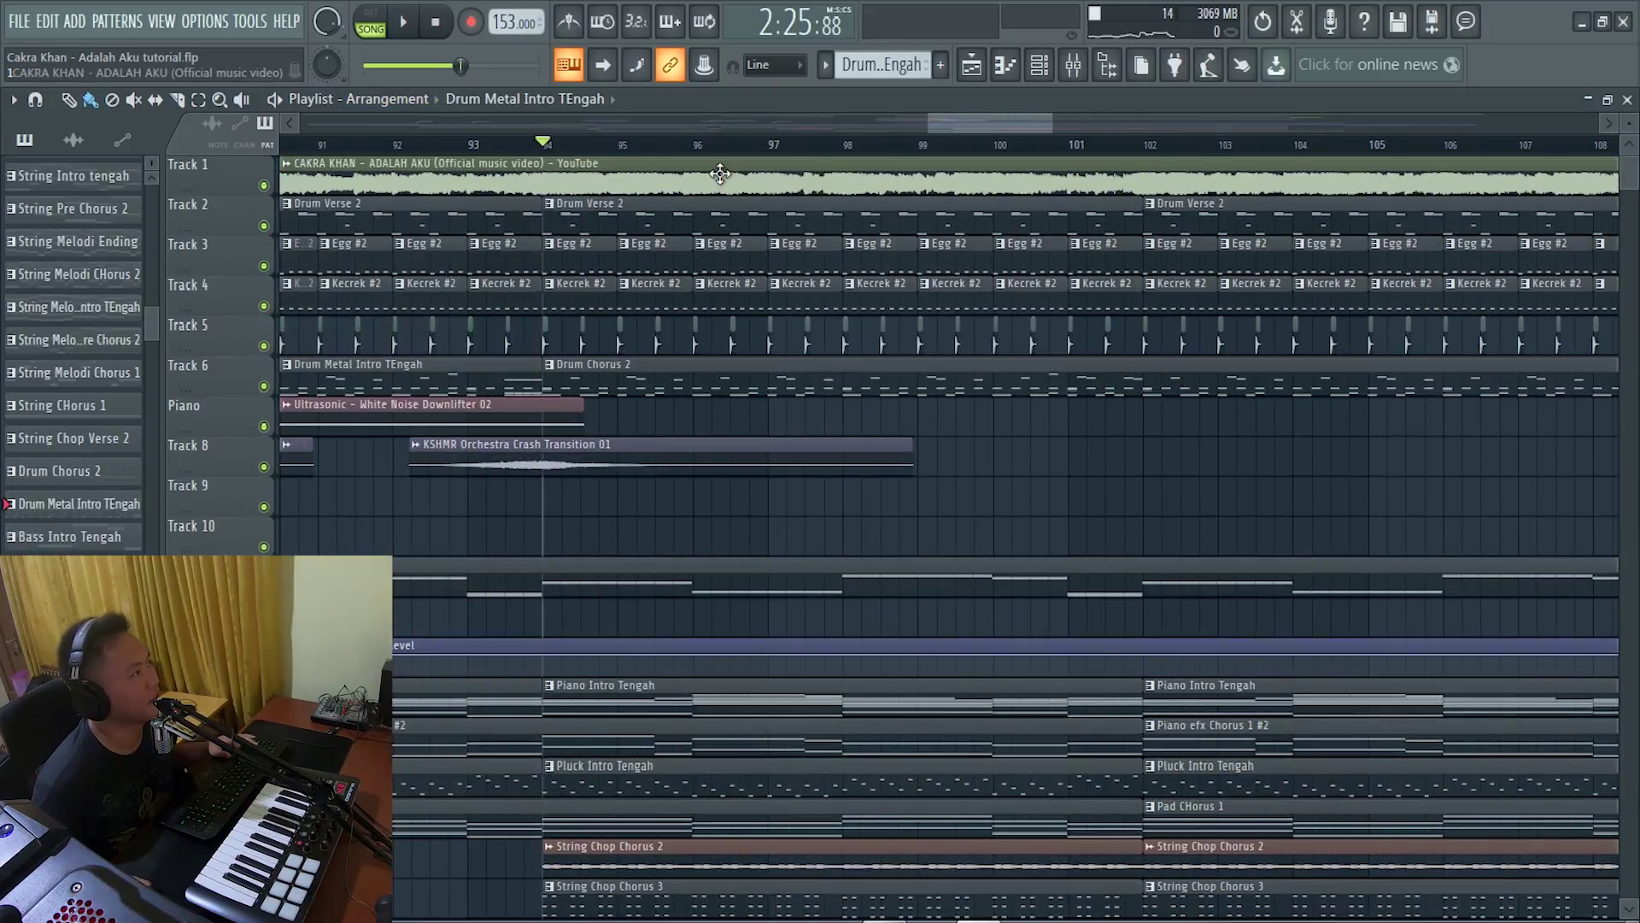
scroll(1025, 427, down, 5)
scroll(901, 424, up, 5)
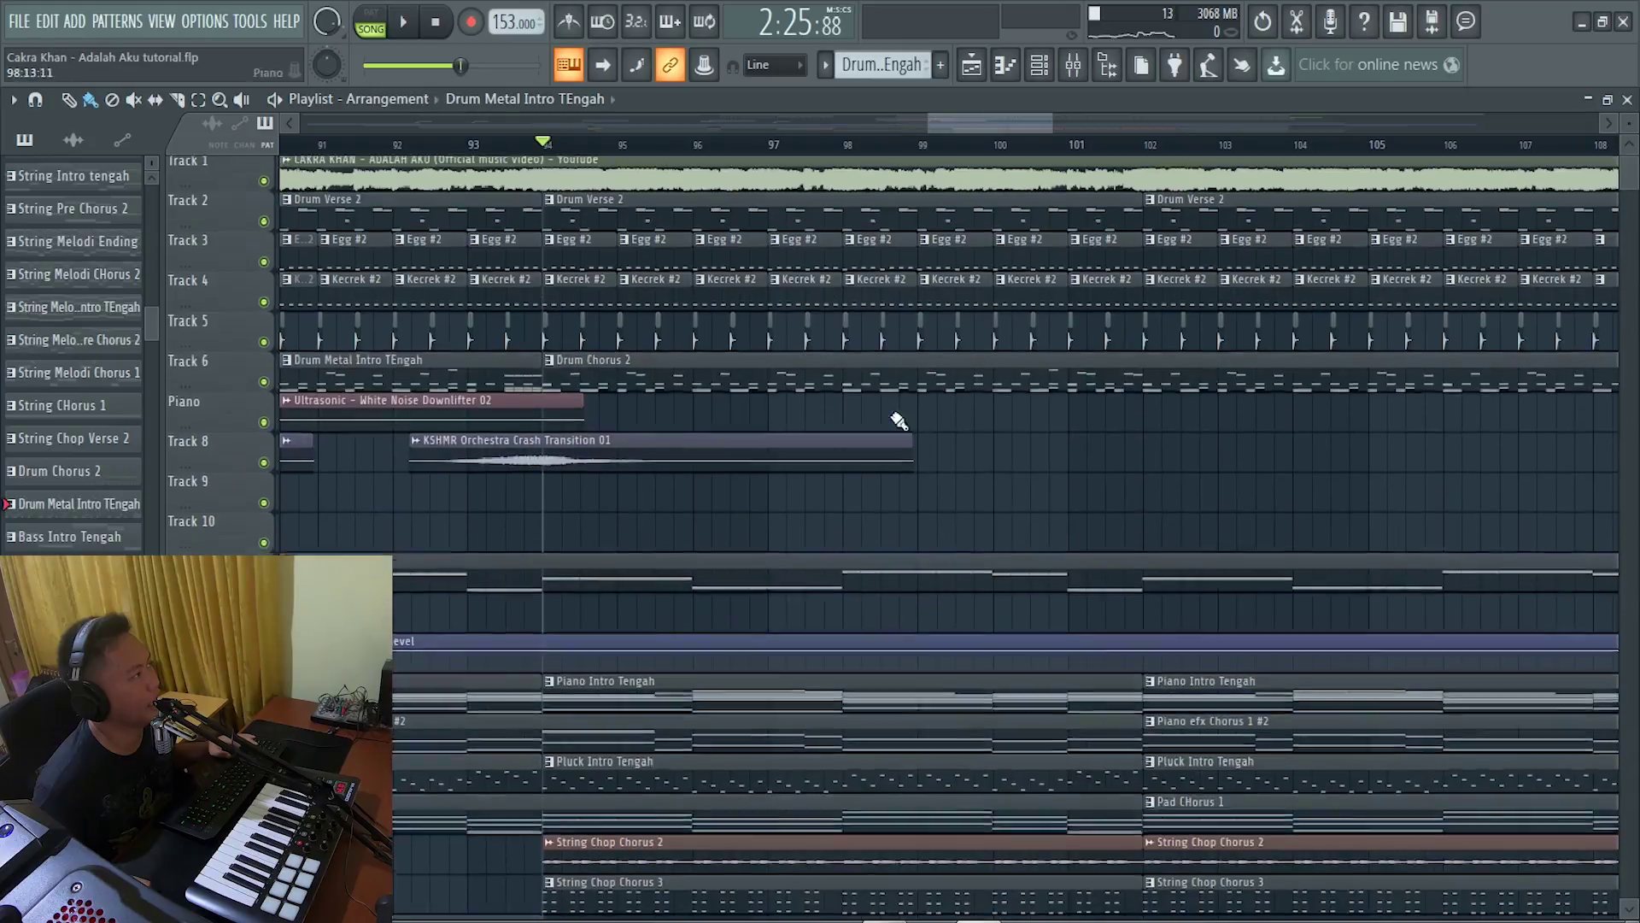
scroll(1115, 462, down, 3)
scroll(1115, 462, up, 4)
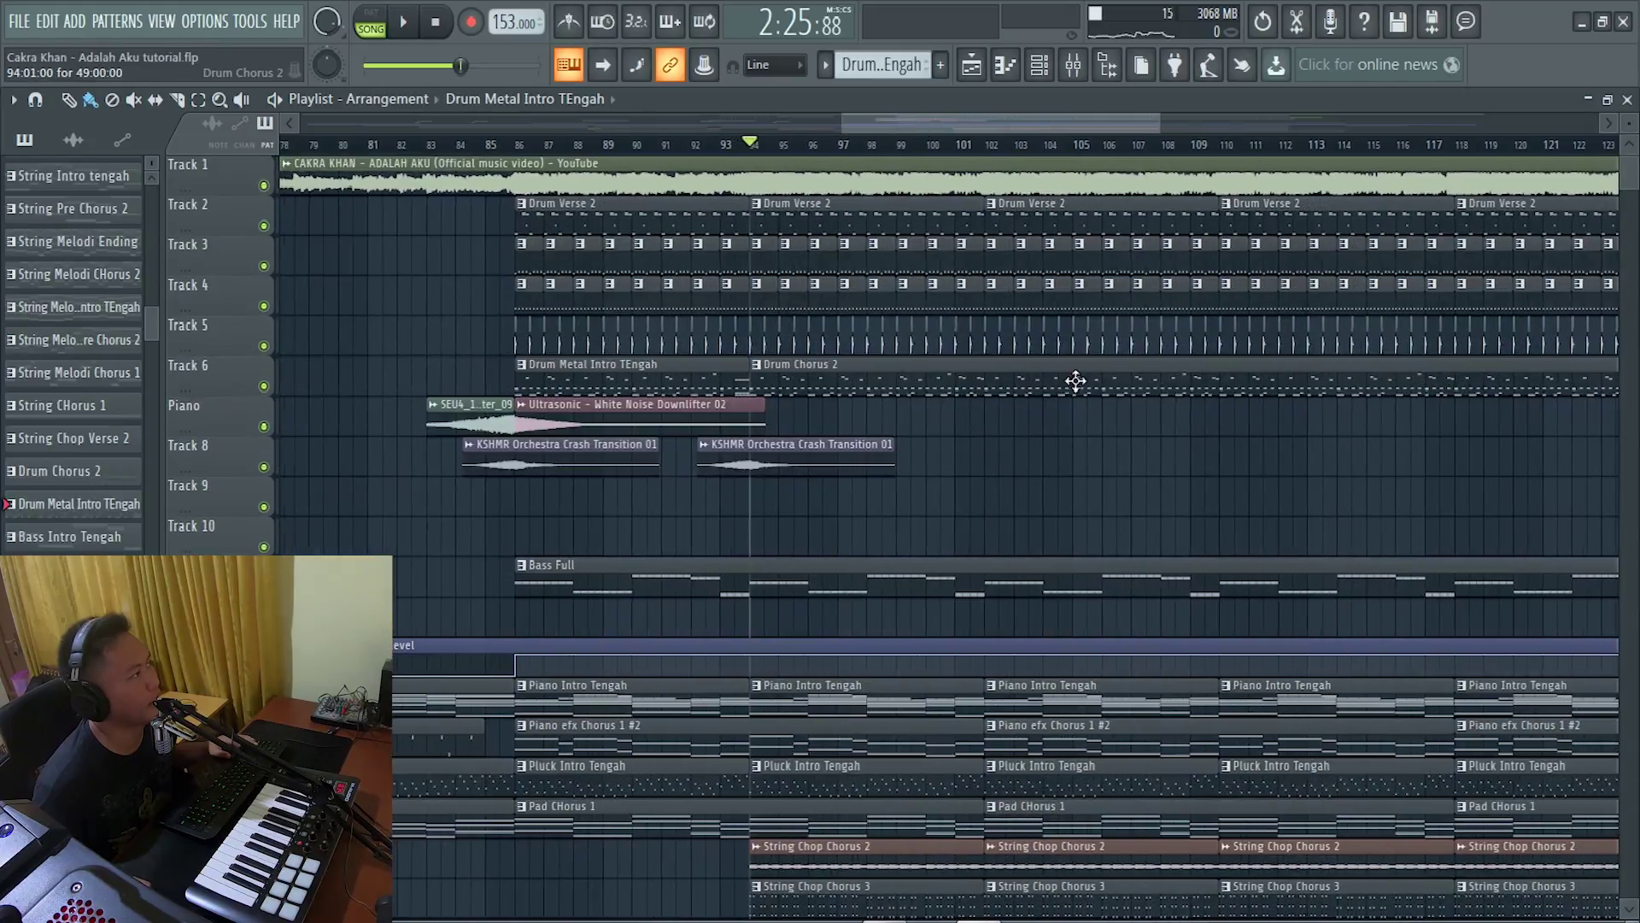
scroll(1076, 487, down, 2)
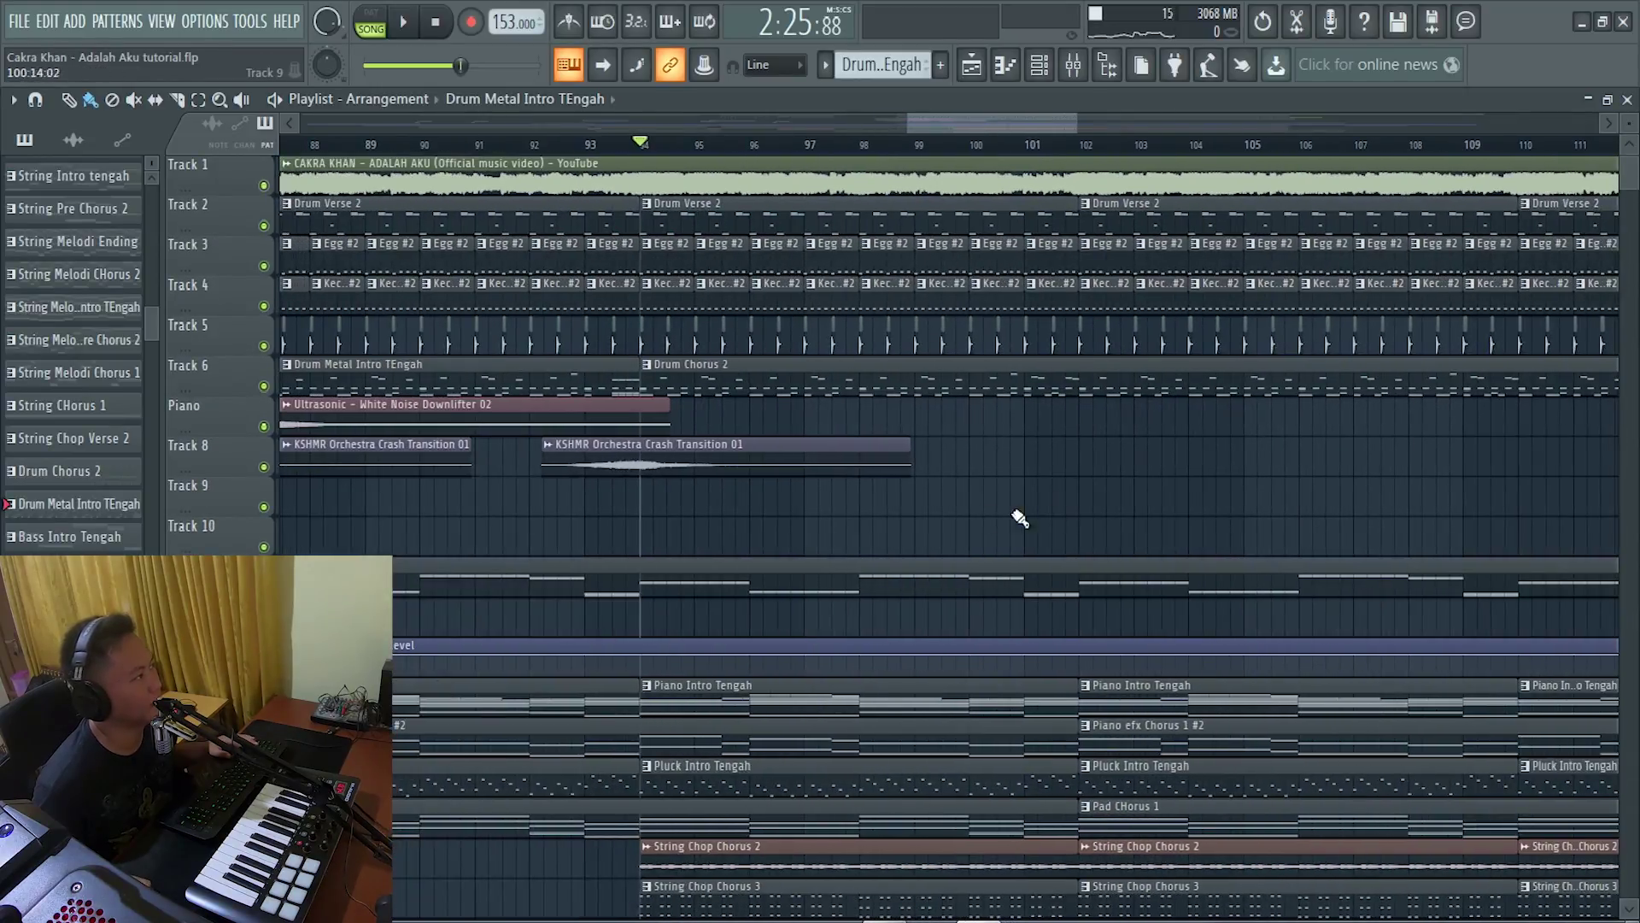
scroll(854, 453, down, 5)
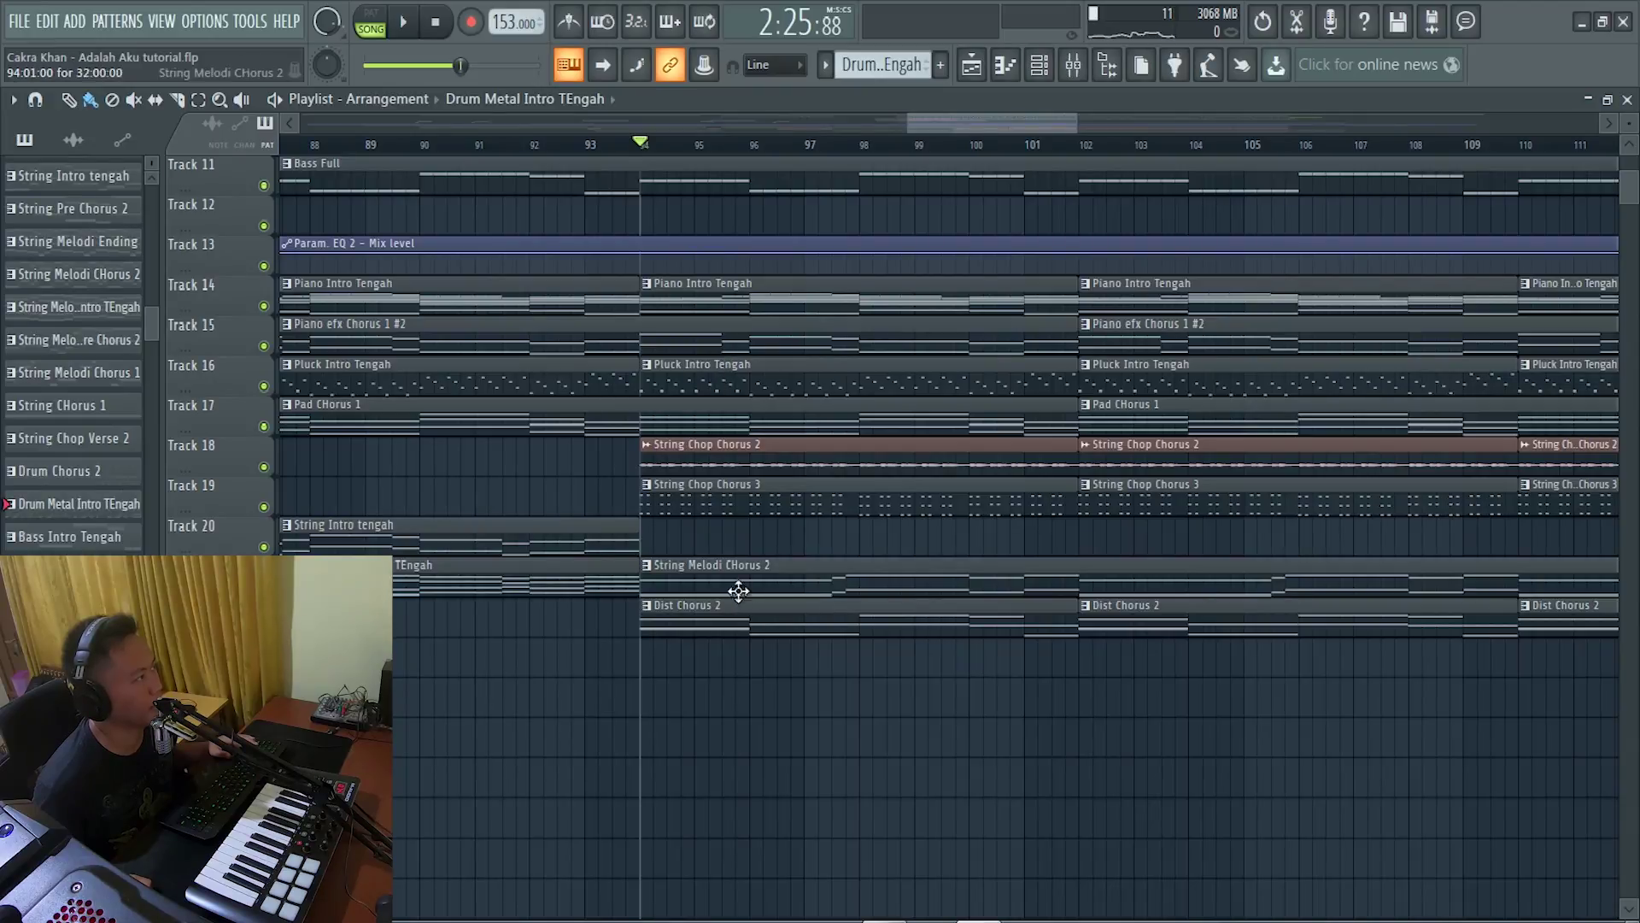
Open the String Chop Chorus 3 pattern and the String Chop Chorus 2 sample settings for inspection, closing each again.
double_click(721, 499)
click(974, 67)
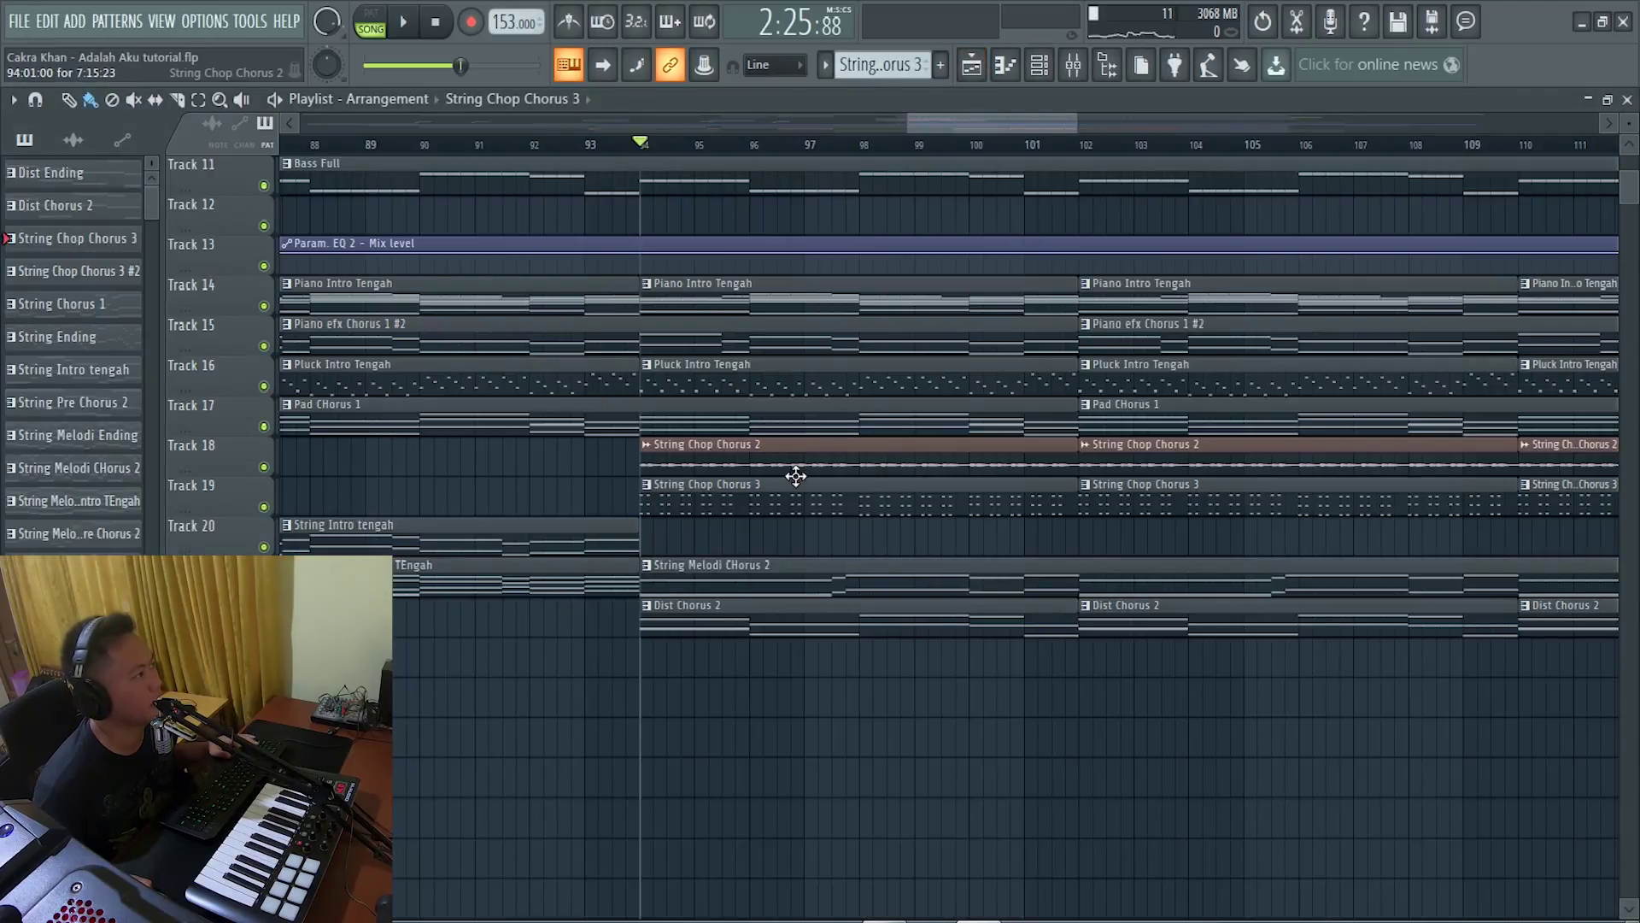
double_click(799, 474)
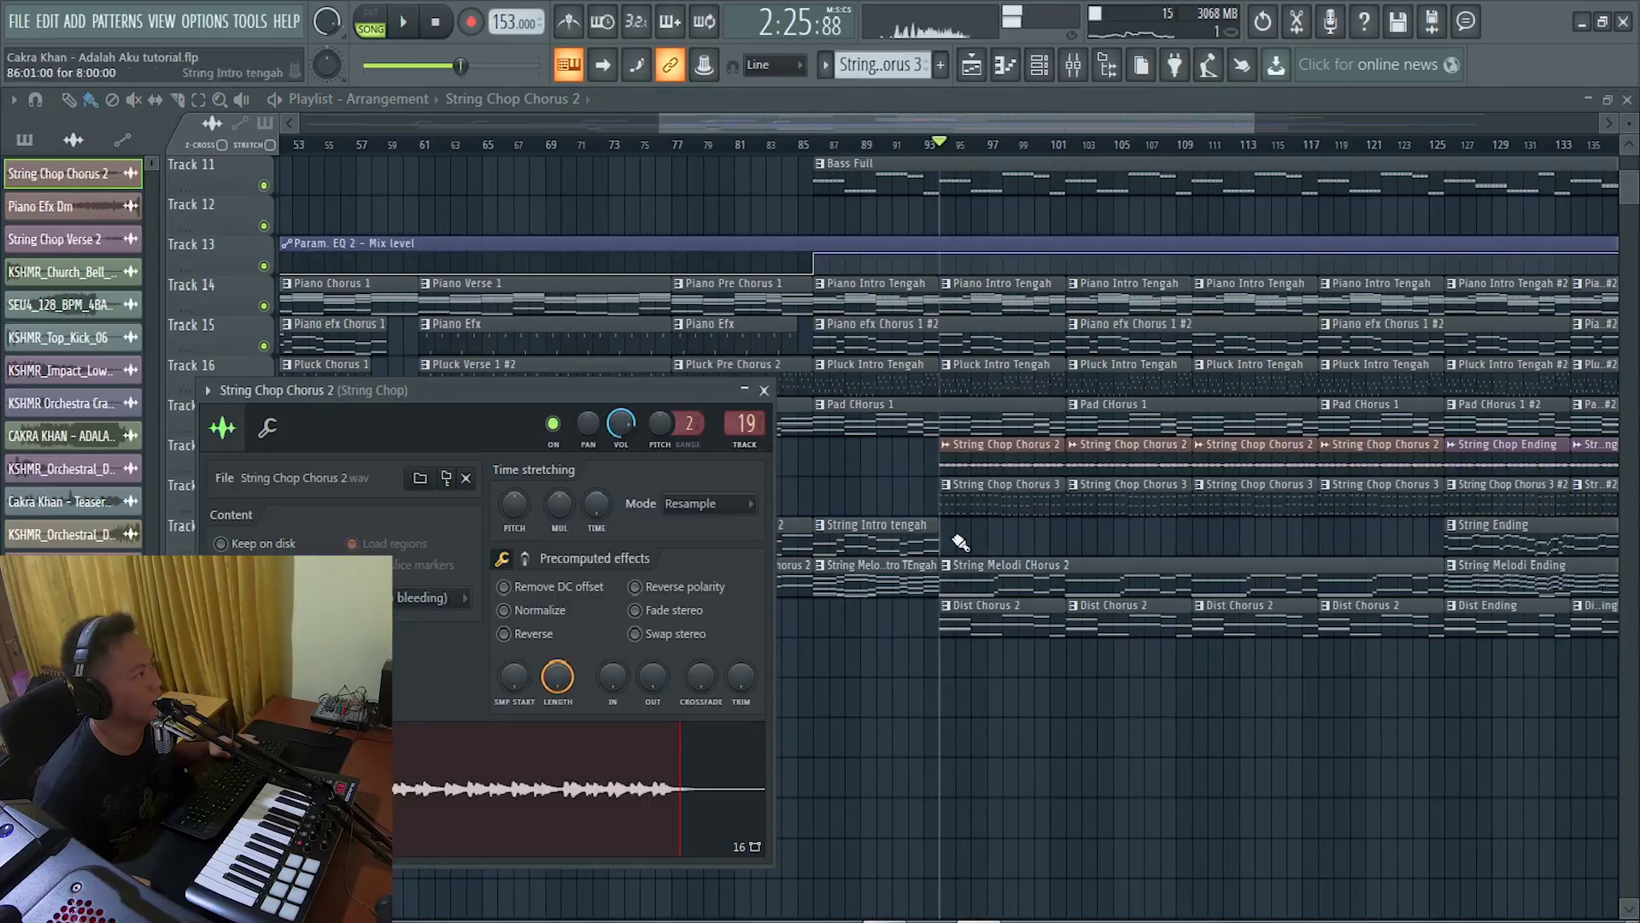
scroll(1175, 450, up, 5)
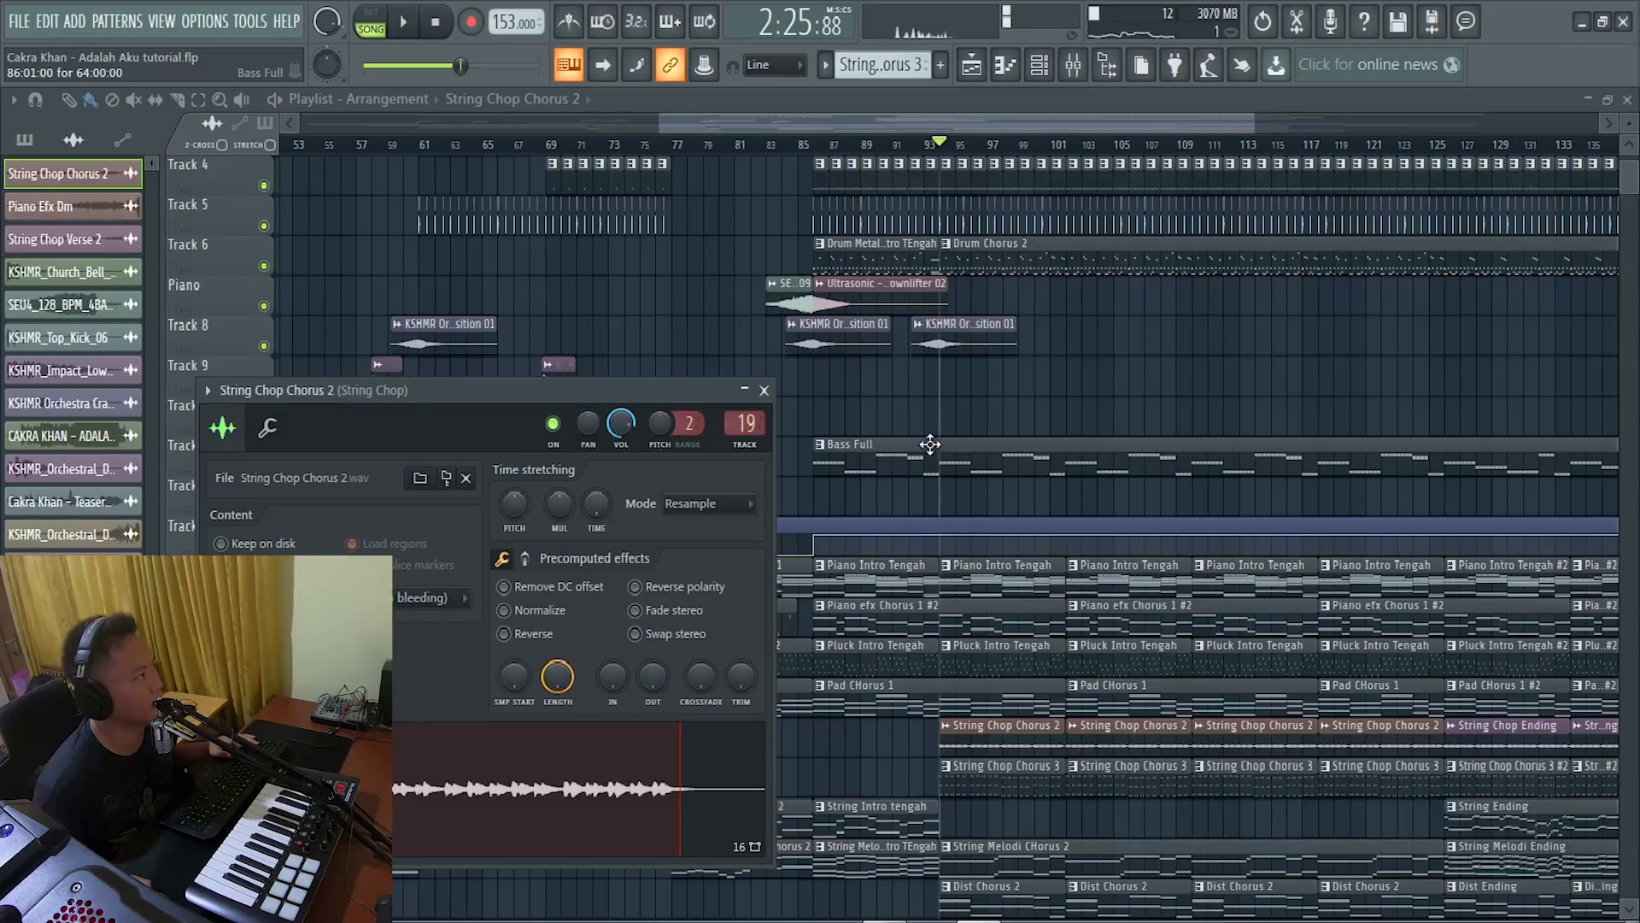
click(438, 23)
right_click(1203, 345)
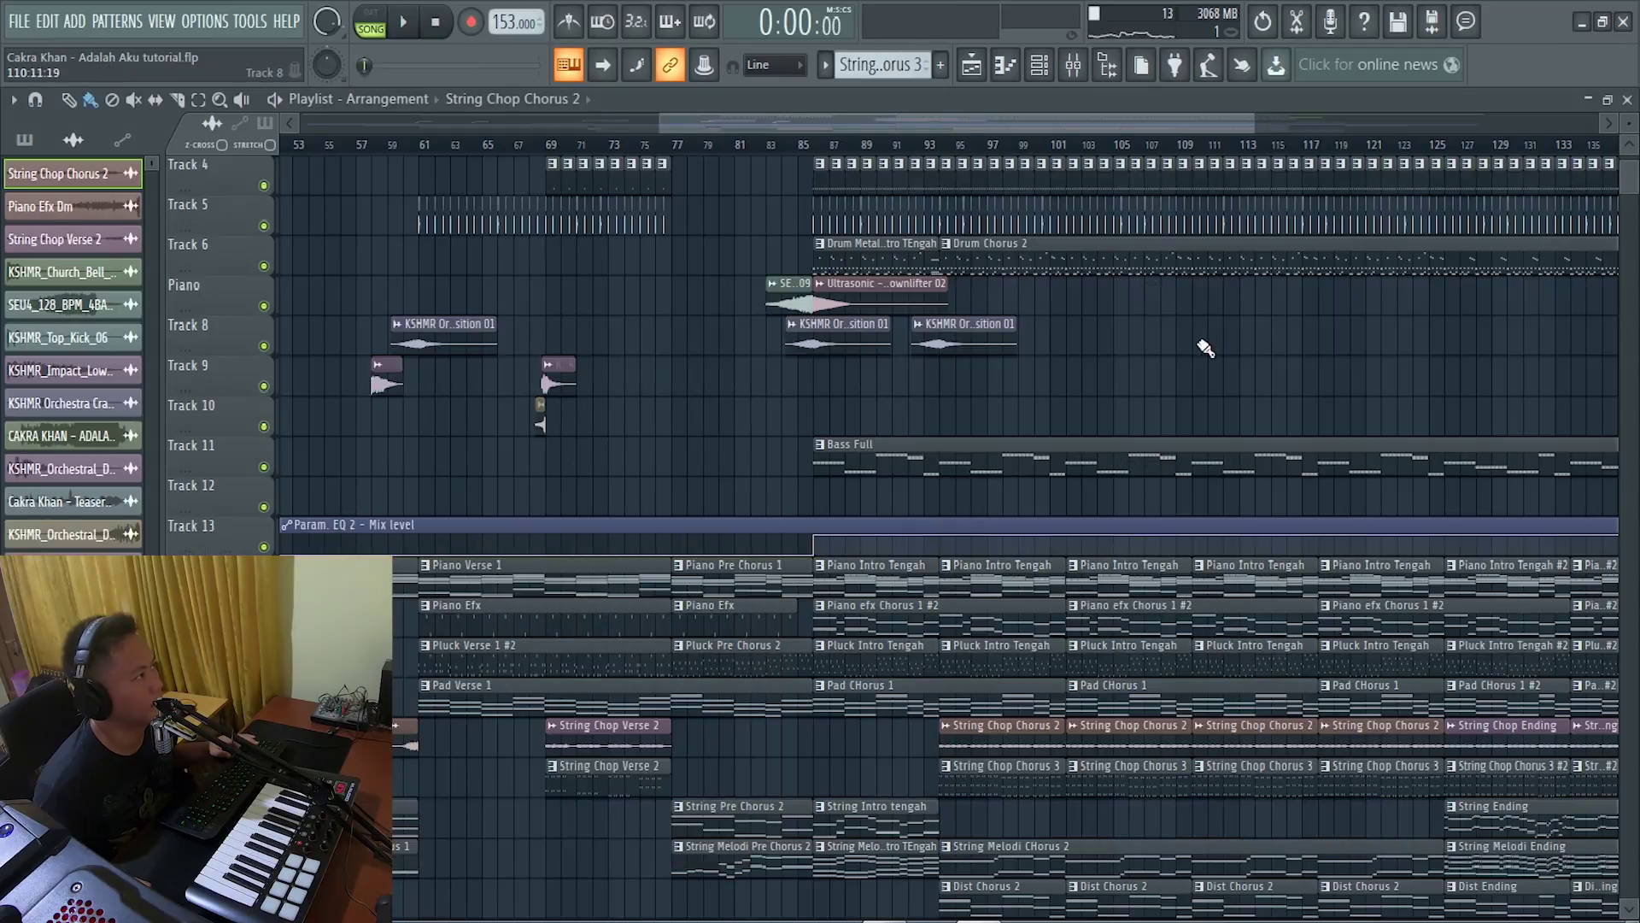
Select bars 94 to 101 and play the first part of chorus 2 with all tracks on.
scroll(1196, 341, up, 3)
scroll(956, 150, up, 6)
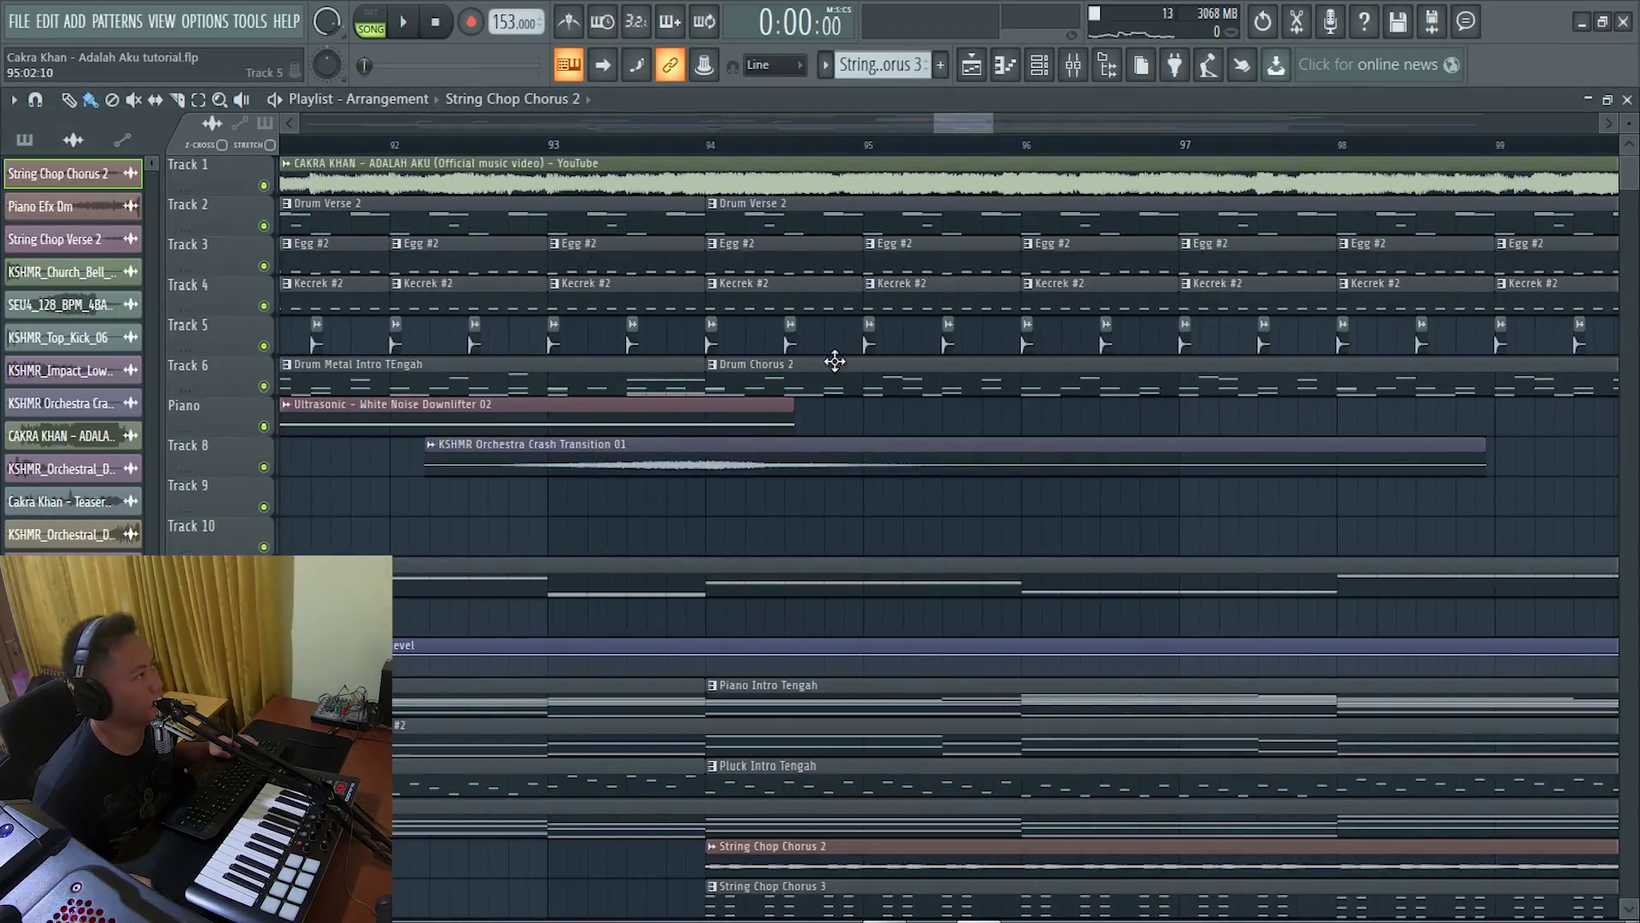
scroll(700, 320, down, 7)
scroll(1018, 294, up, 3)
scroll(1023, 301, up, 3)
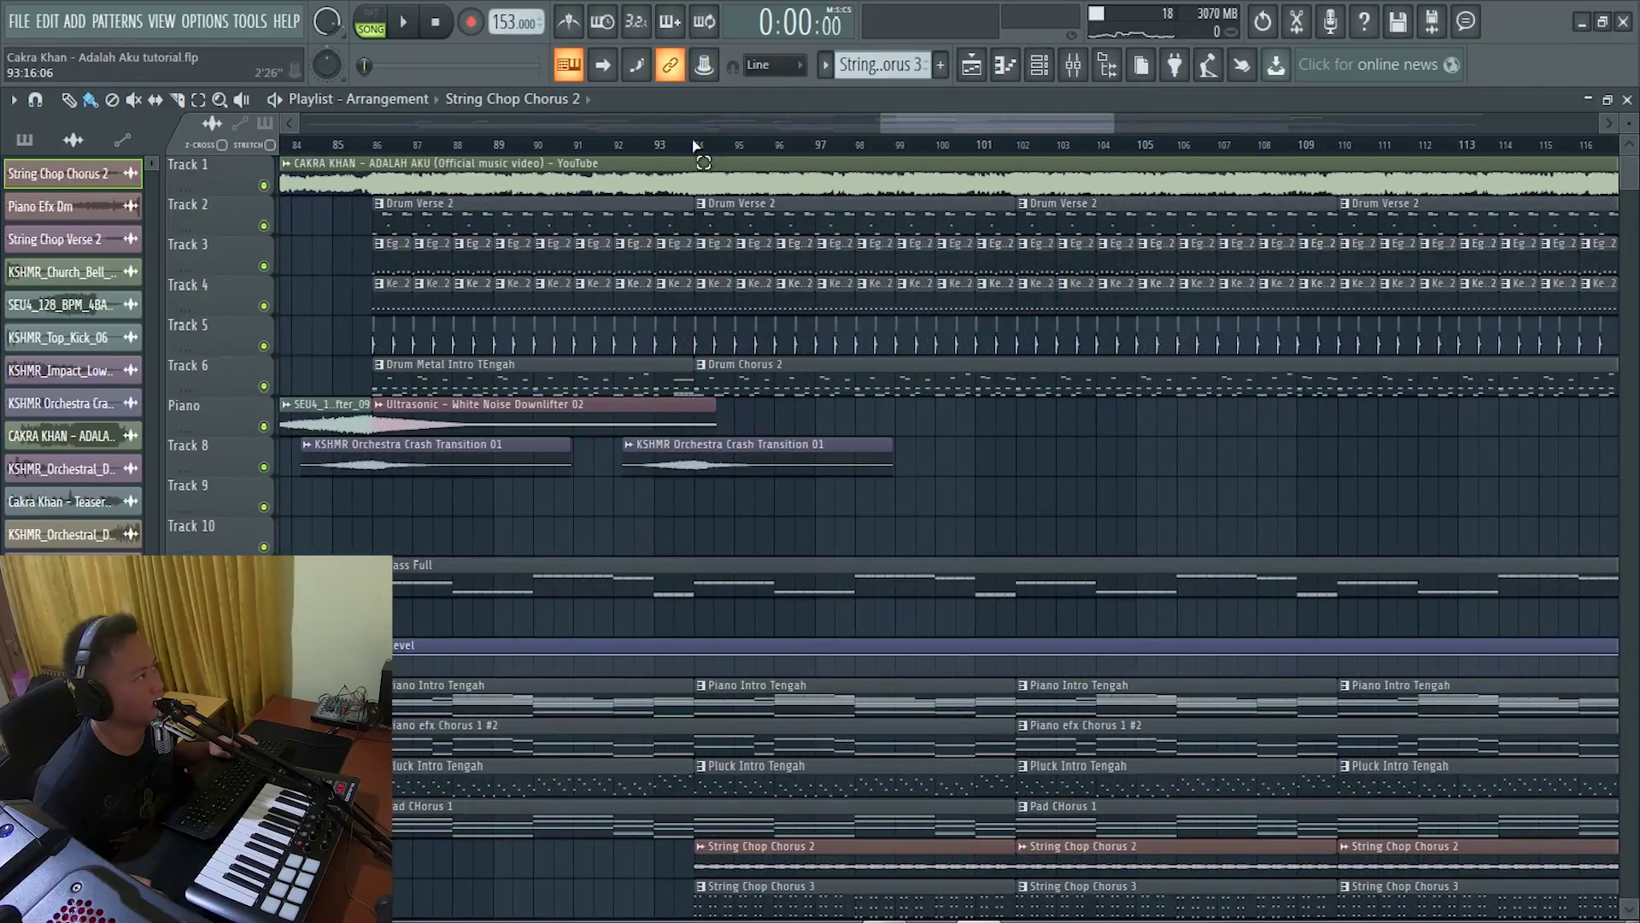
drag(696, 147, 996, 346)
key(space)
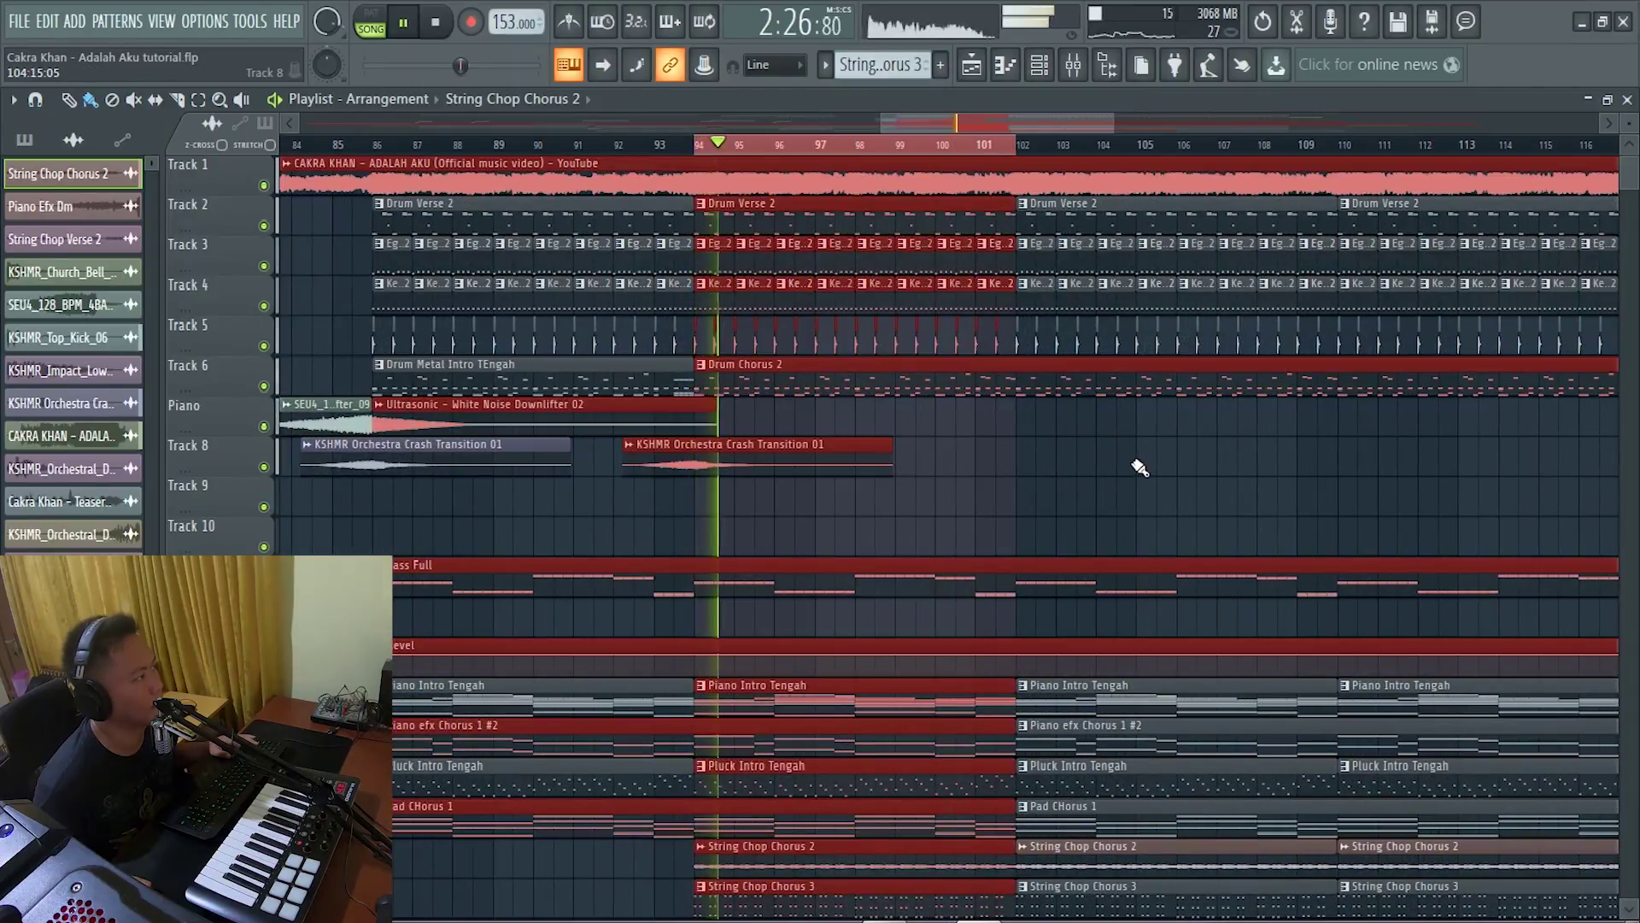
scroll(1136, 464, down, 3)
scroll(1130, 462, down, 2)
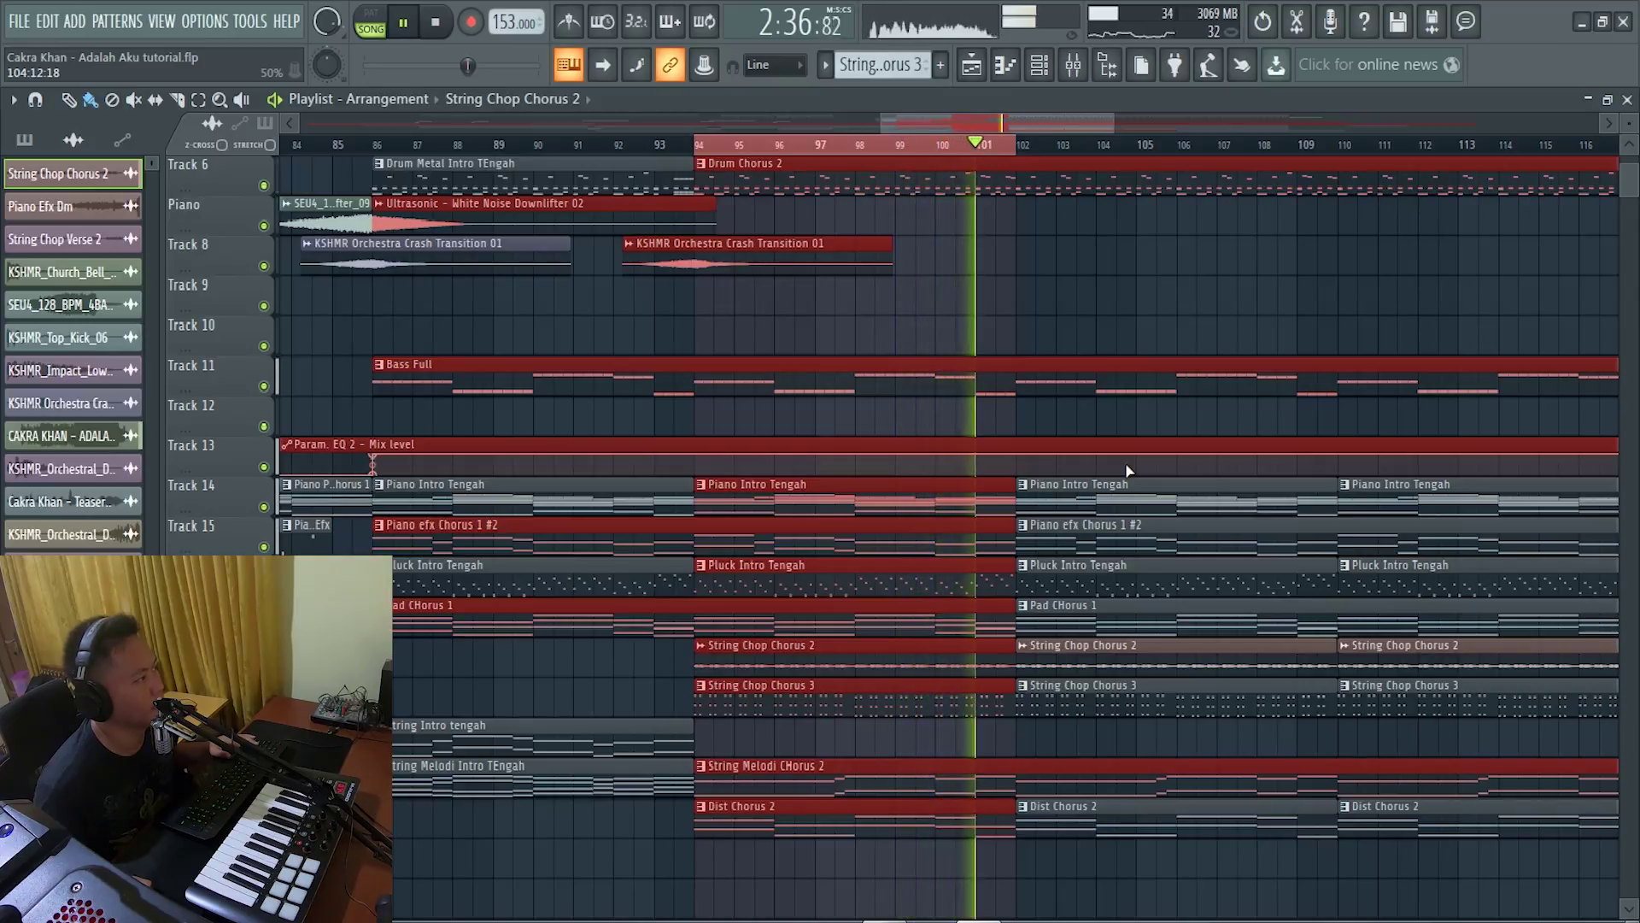
key(space)
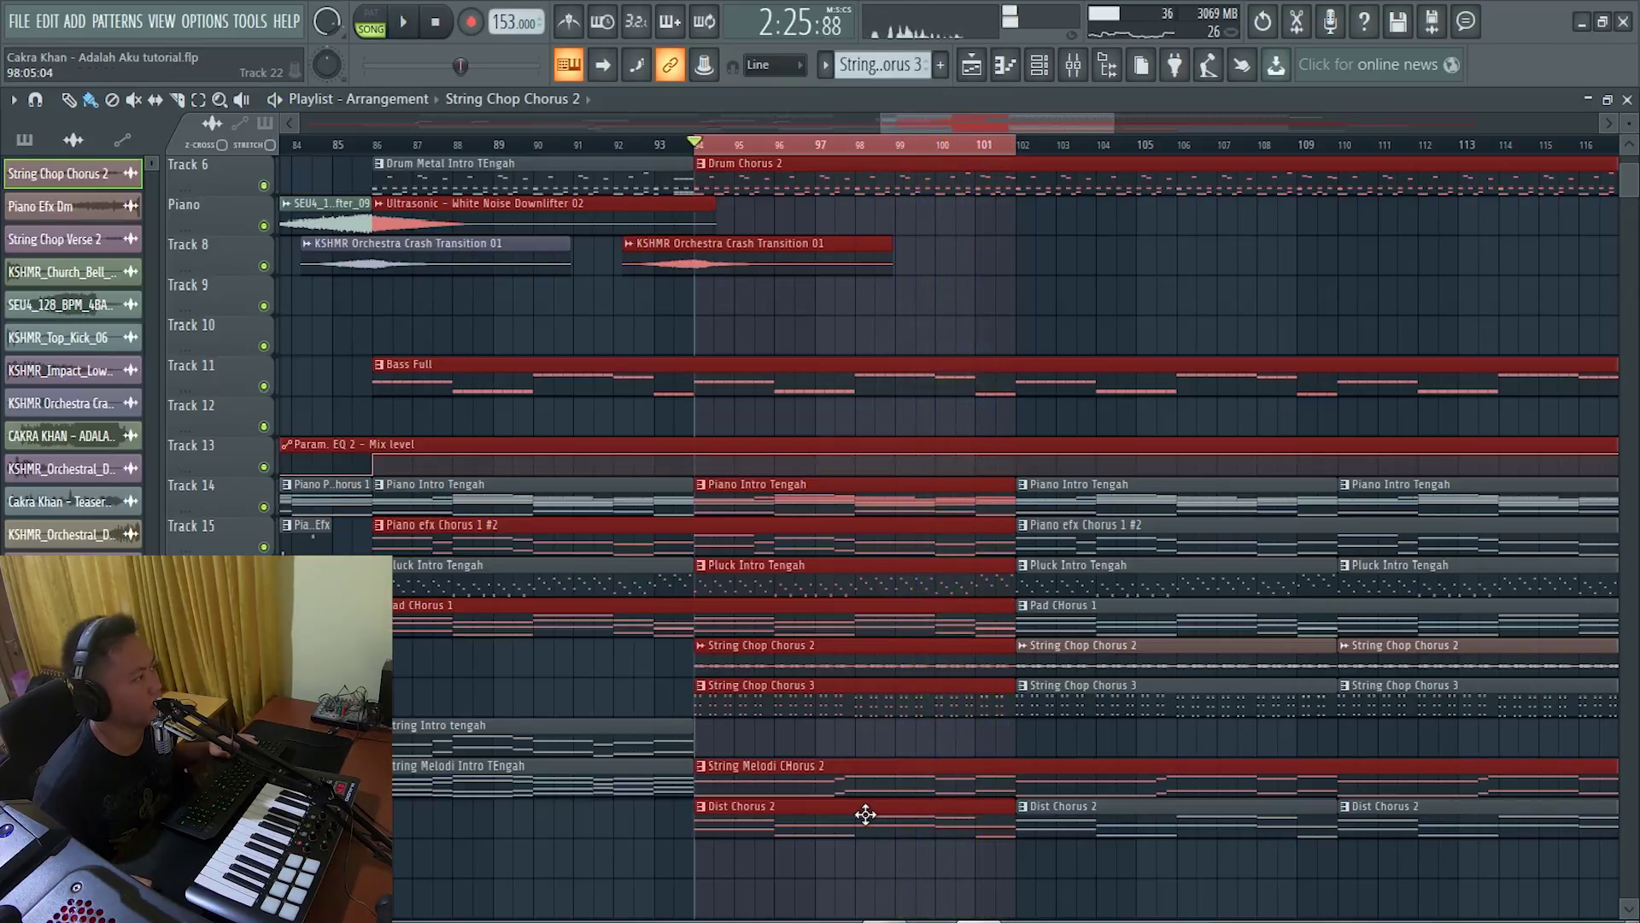
Open the Dist Chorus 2 pattern in the piano roll, look over its notes from bar 1 to 8, and return to the playlist.
double_click(736, 833)
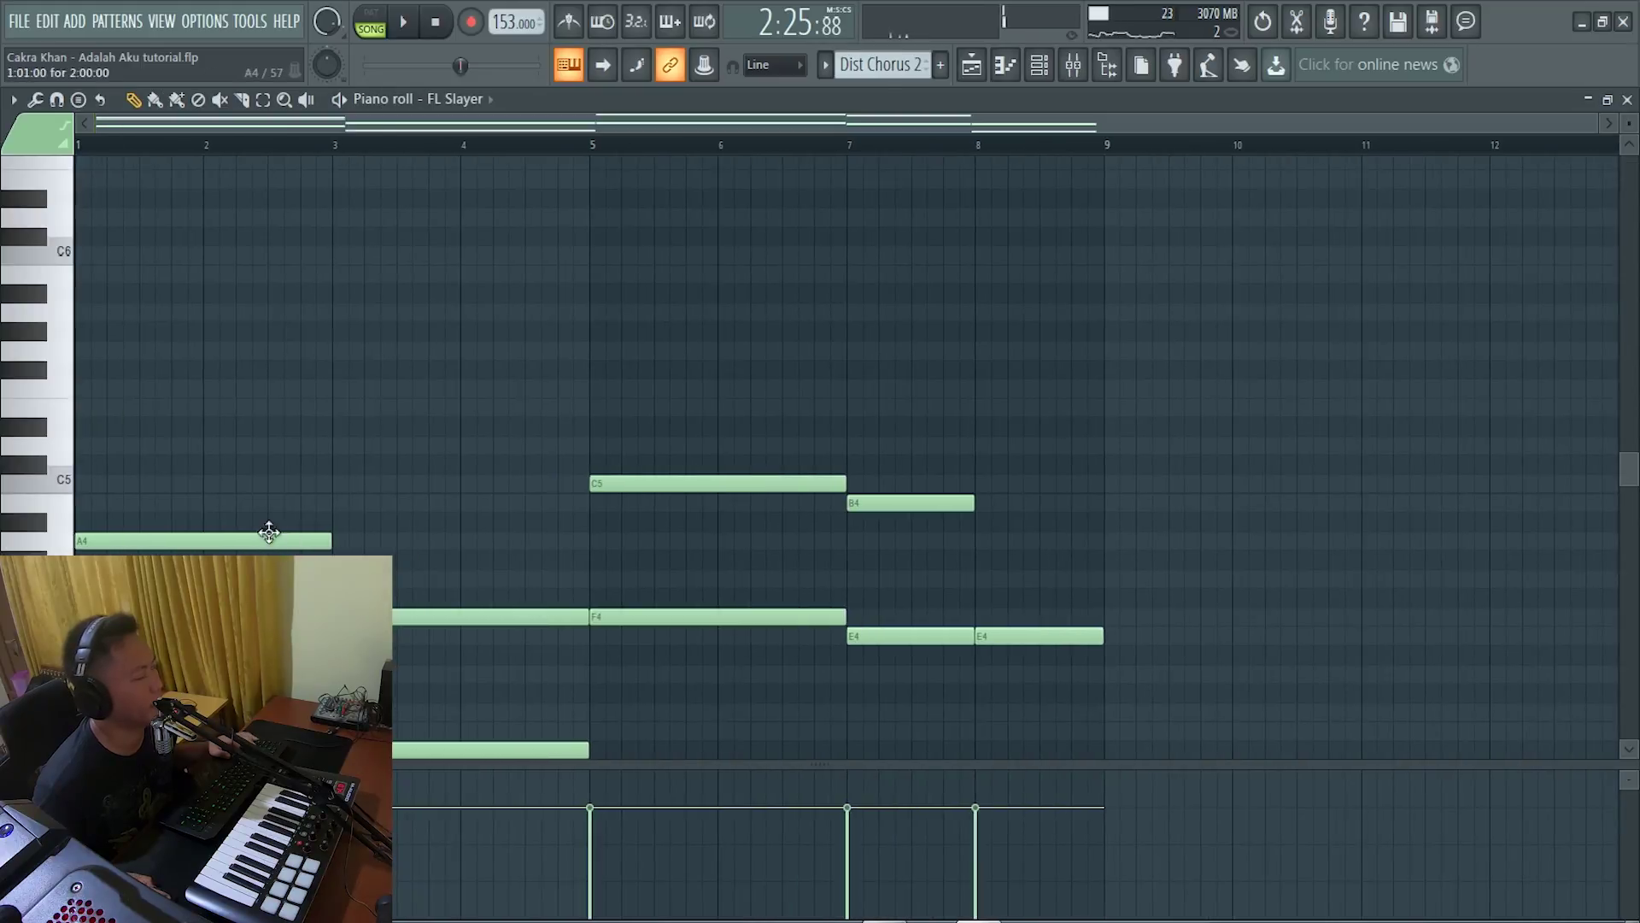
scroll(270, 533, down, 5)
key(y)
mouse_move(161, 495)
mouse_down()
mouse_move(154, 484)
mouse_move(466, 543)
mouse_move(761, 512)
mouse_move(1109, 549)
mouse_move(1087, 558)
mouse_up()
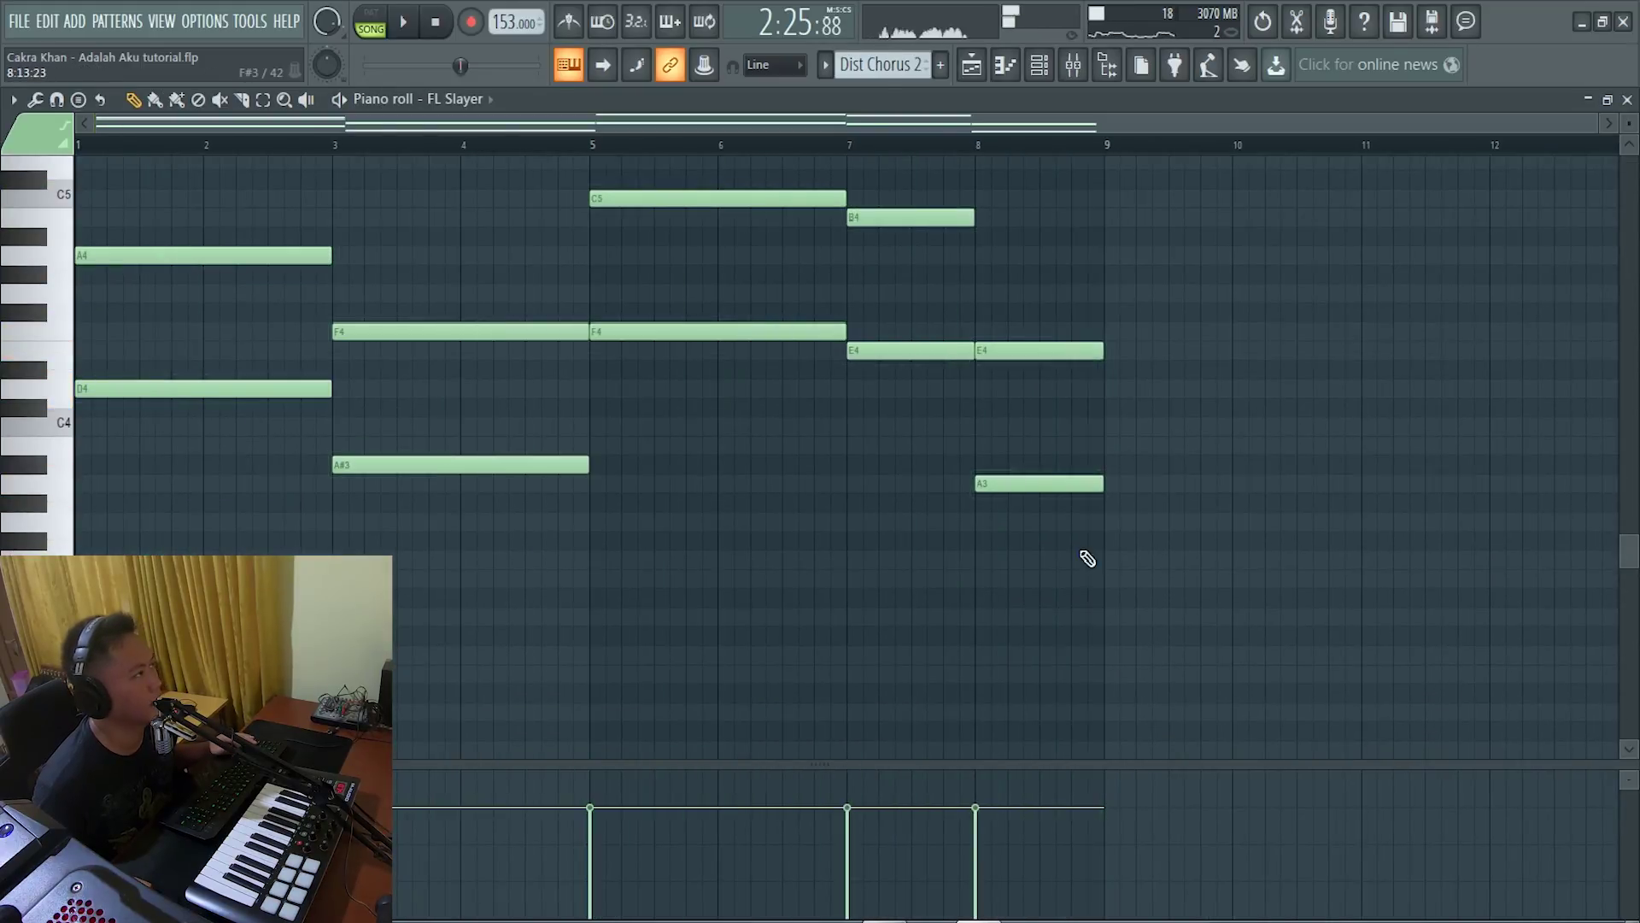
click(973, 70)
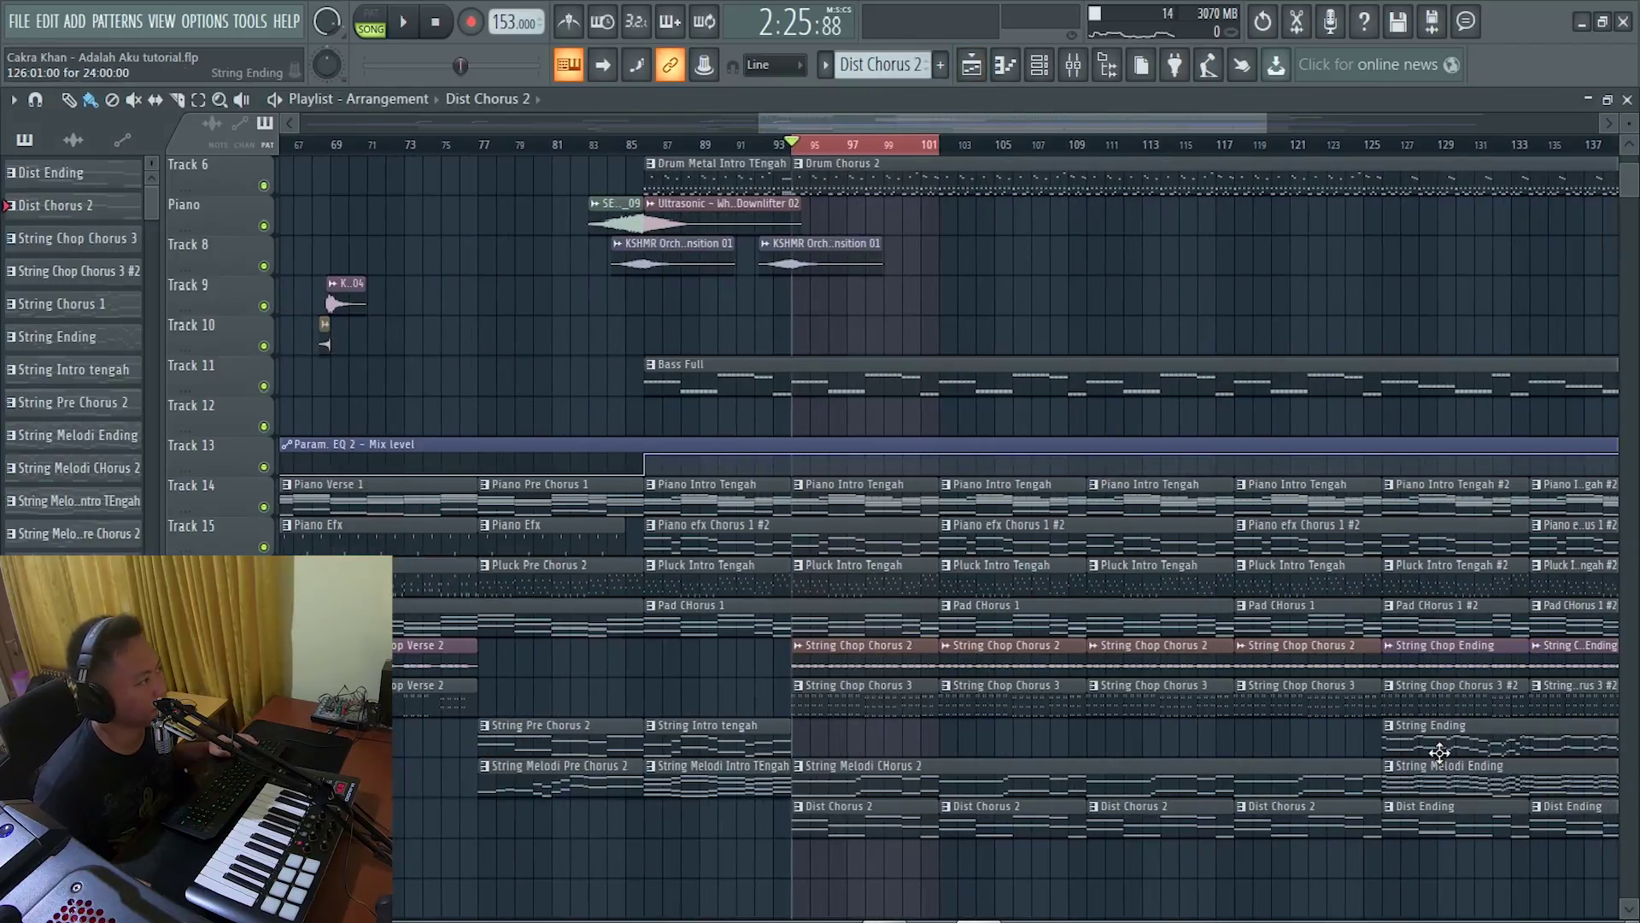
Select bars 94 to 125 to mark out the full chorus 2 section, then deselect its clips while keeping the time range.
scroll(1212, 639, up, 3)
scroll(709, 446, up, 5)
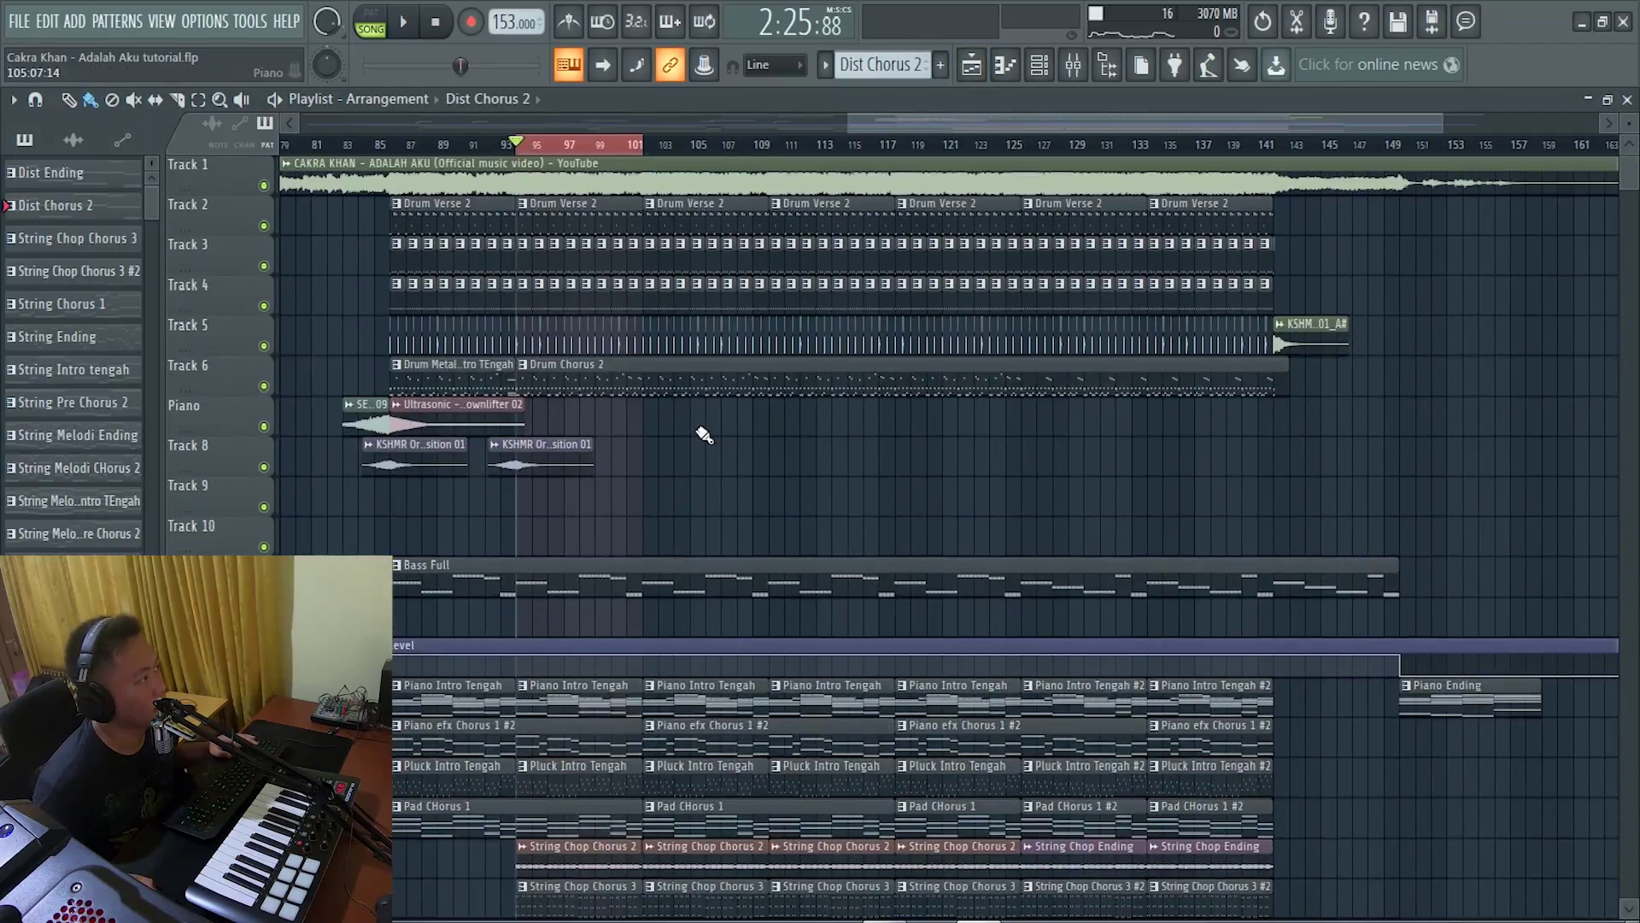
scroll(697, 470, down, 5)
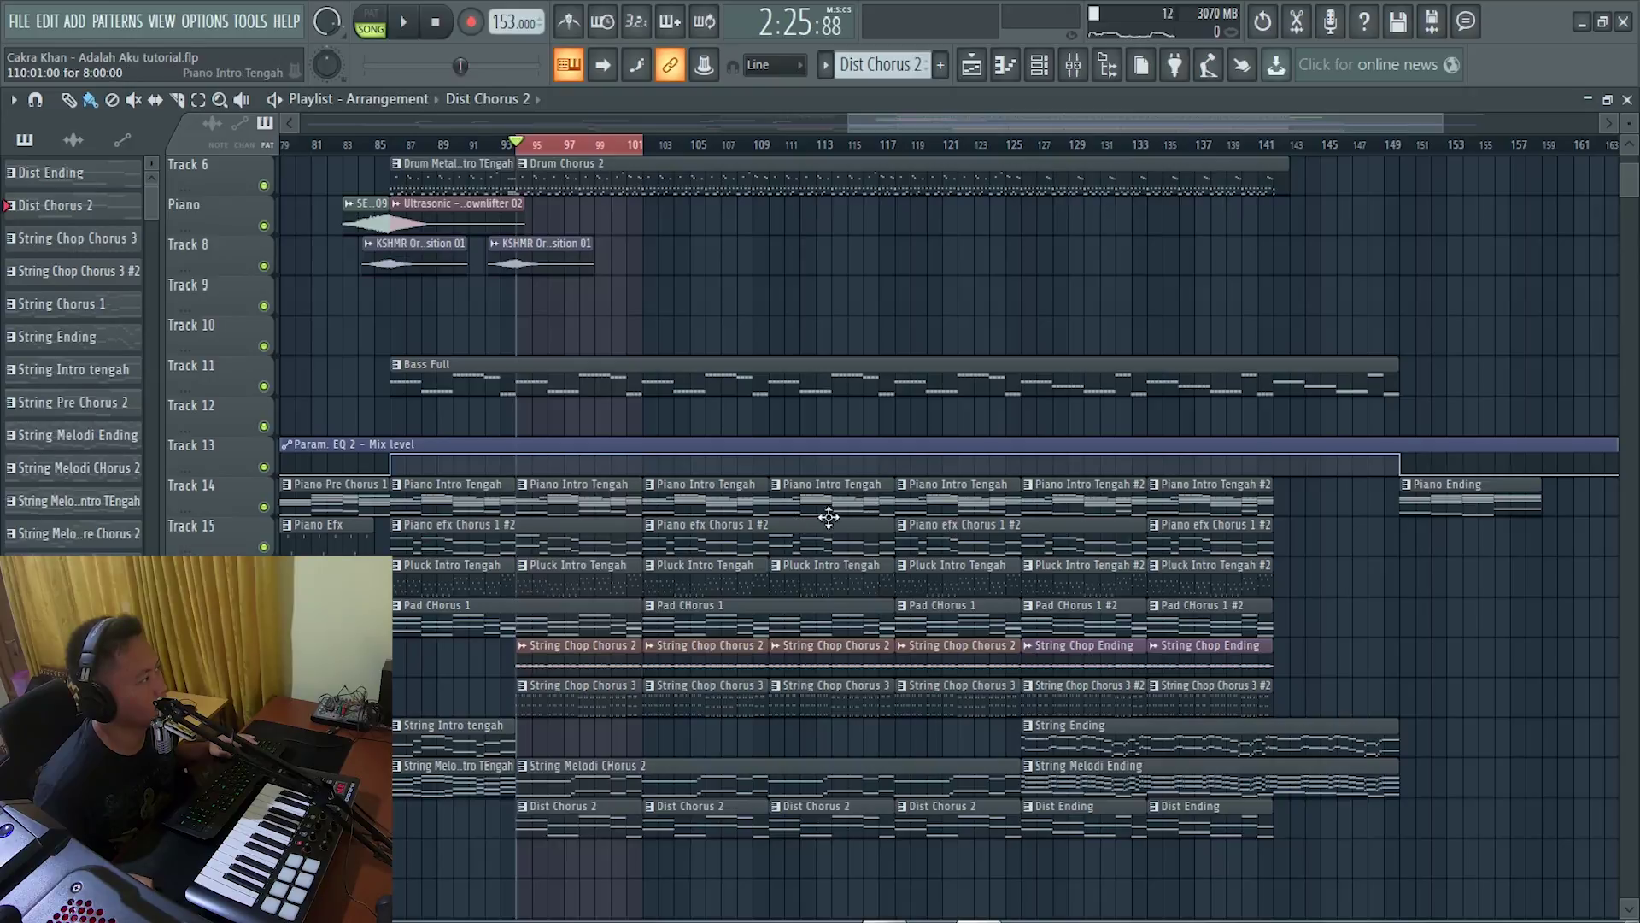
scroll(828, 517, up, 5)
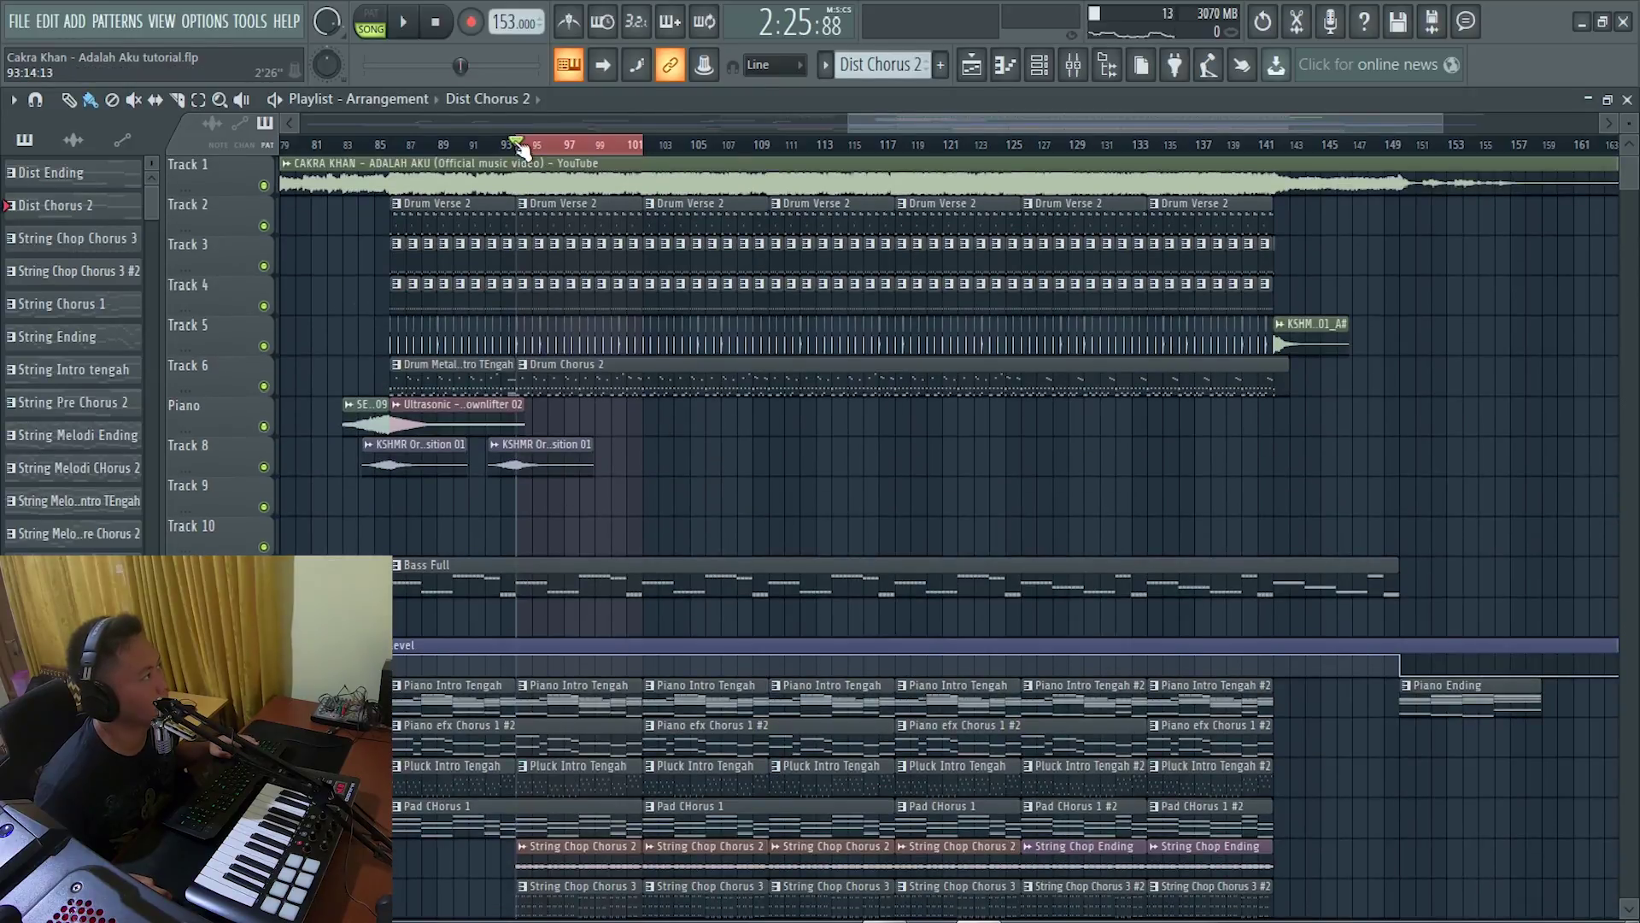
drag(521, 149, 1008, 359)
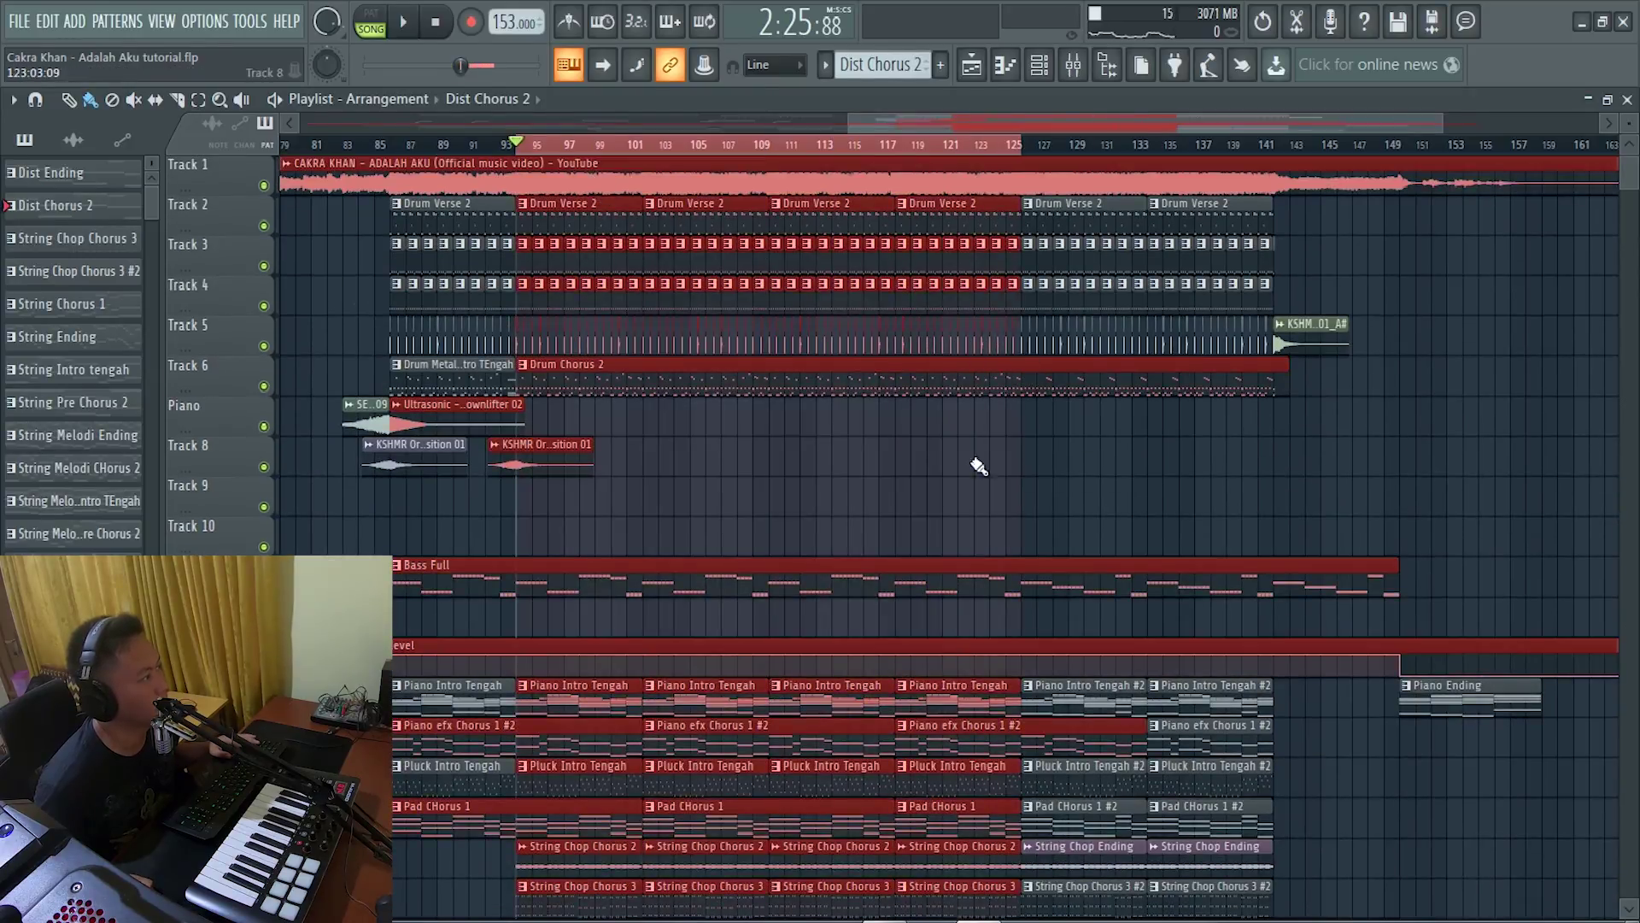
scroll(716, 515, down, 4)
scroll(671, 381, up, 4)
ctrl+click(685, 470)
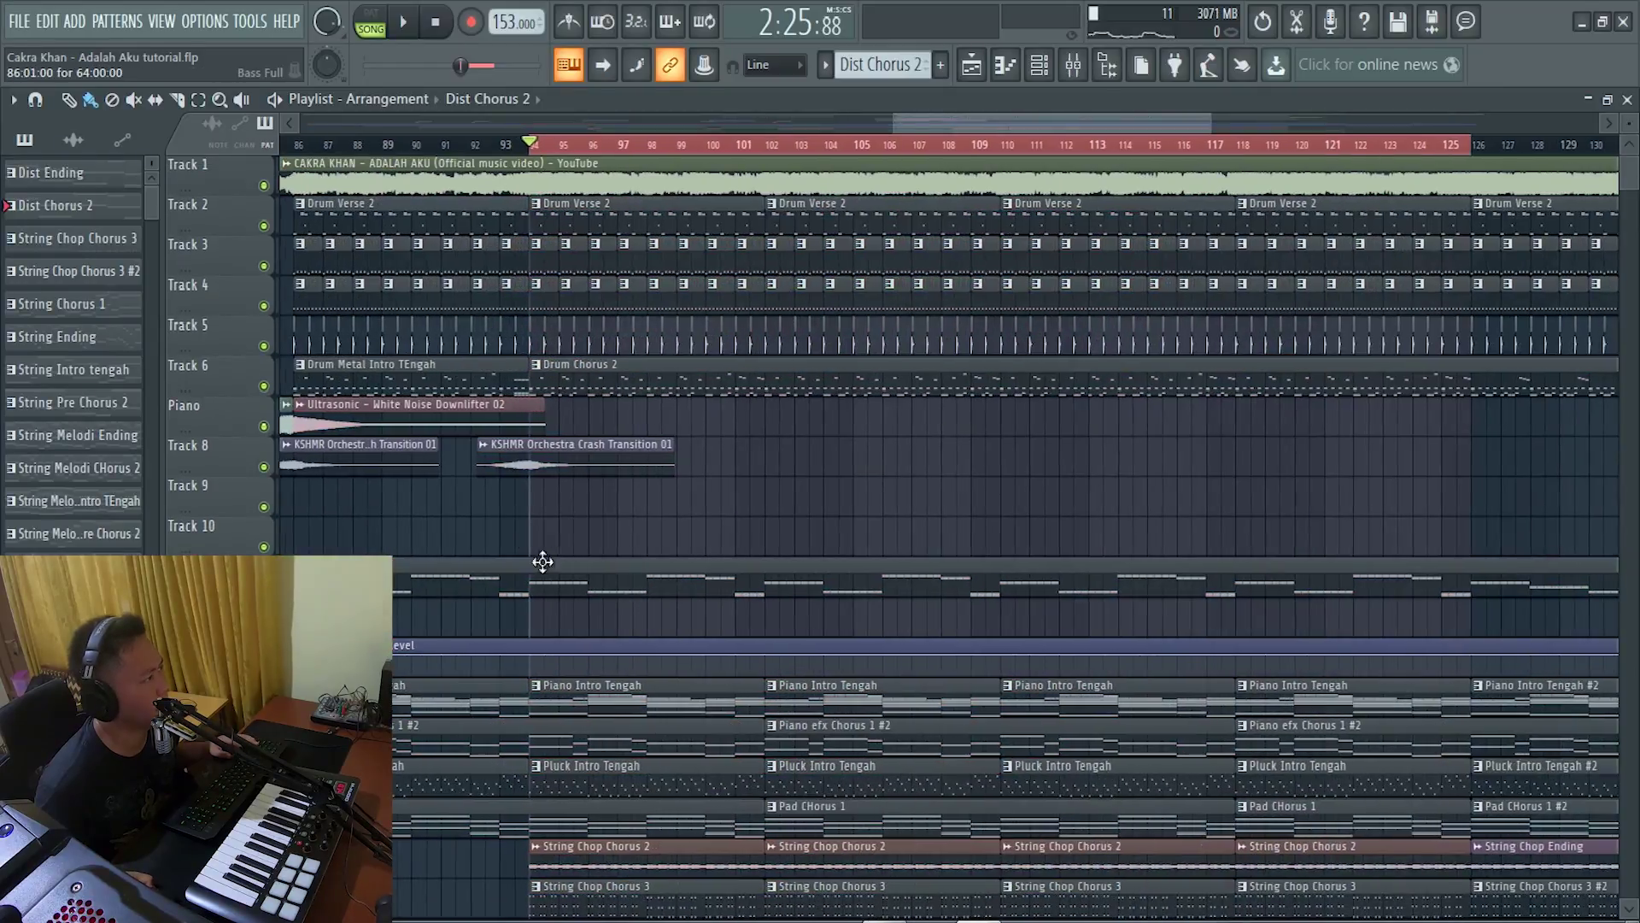
Play chorus 2 from around bar 105 with all tracks on, then stop playback.
scroll(1111, 675, down, 6)
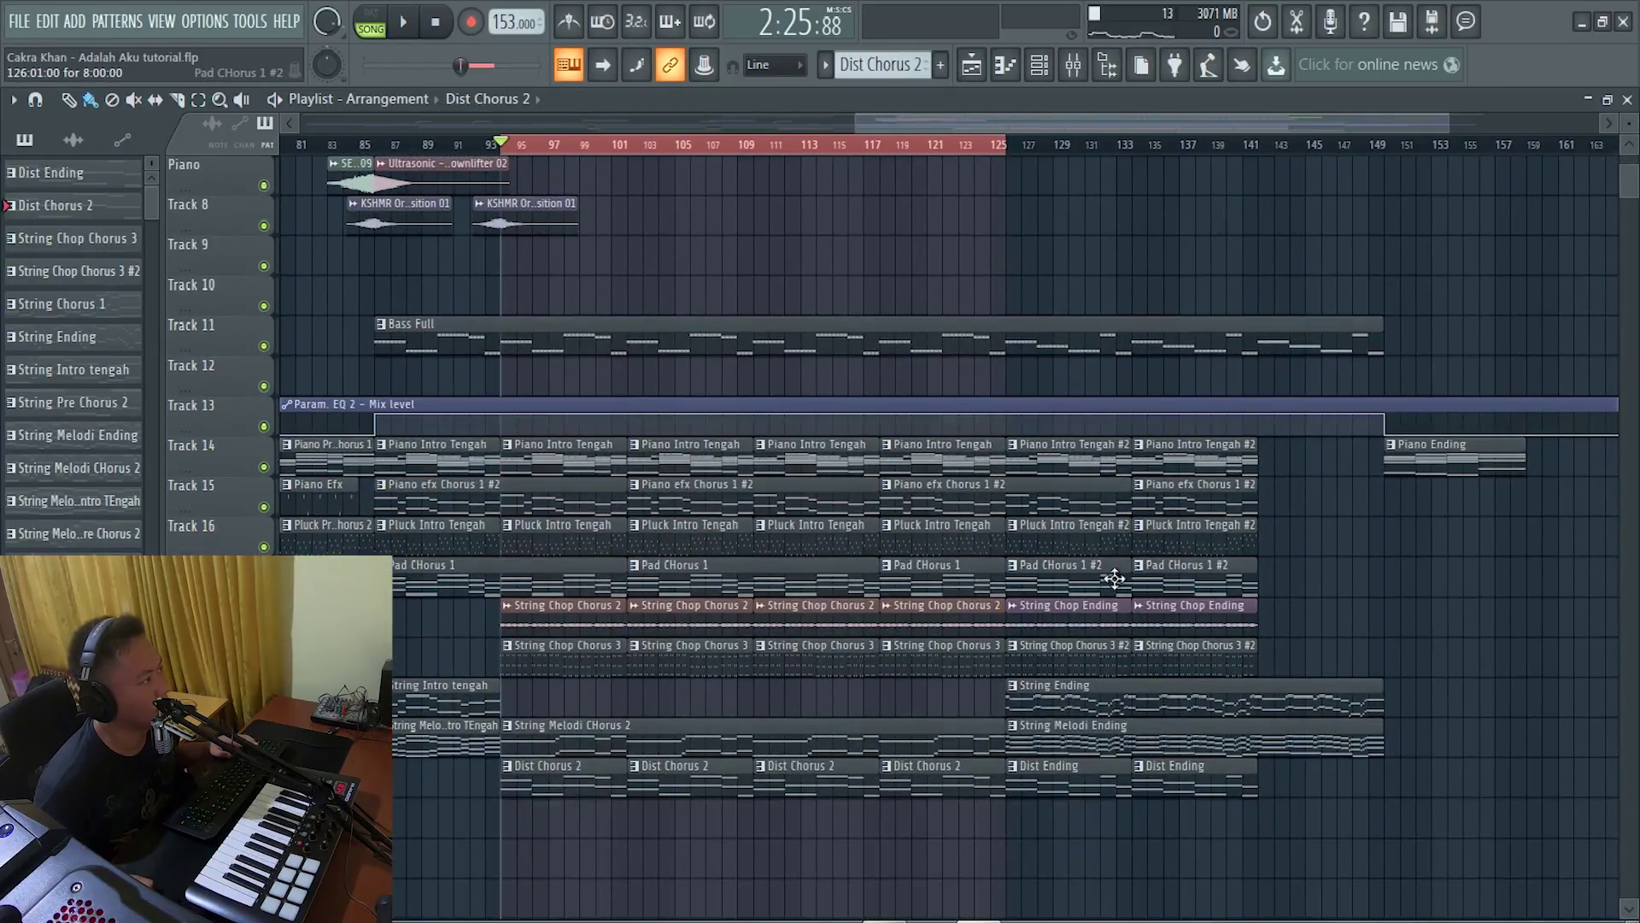
click(672, 151)
key(space)
scroll(854, 401, up, 6)
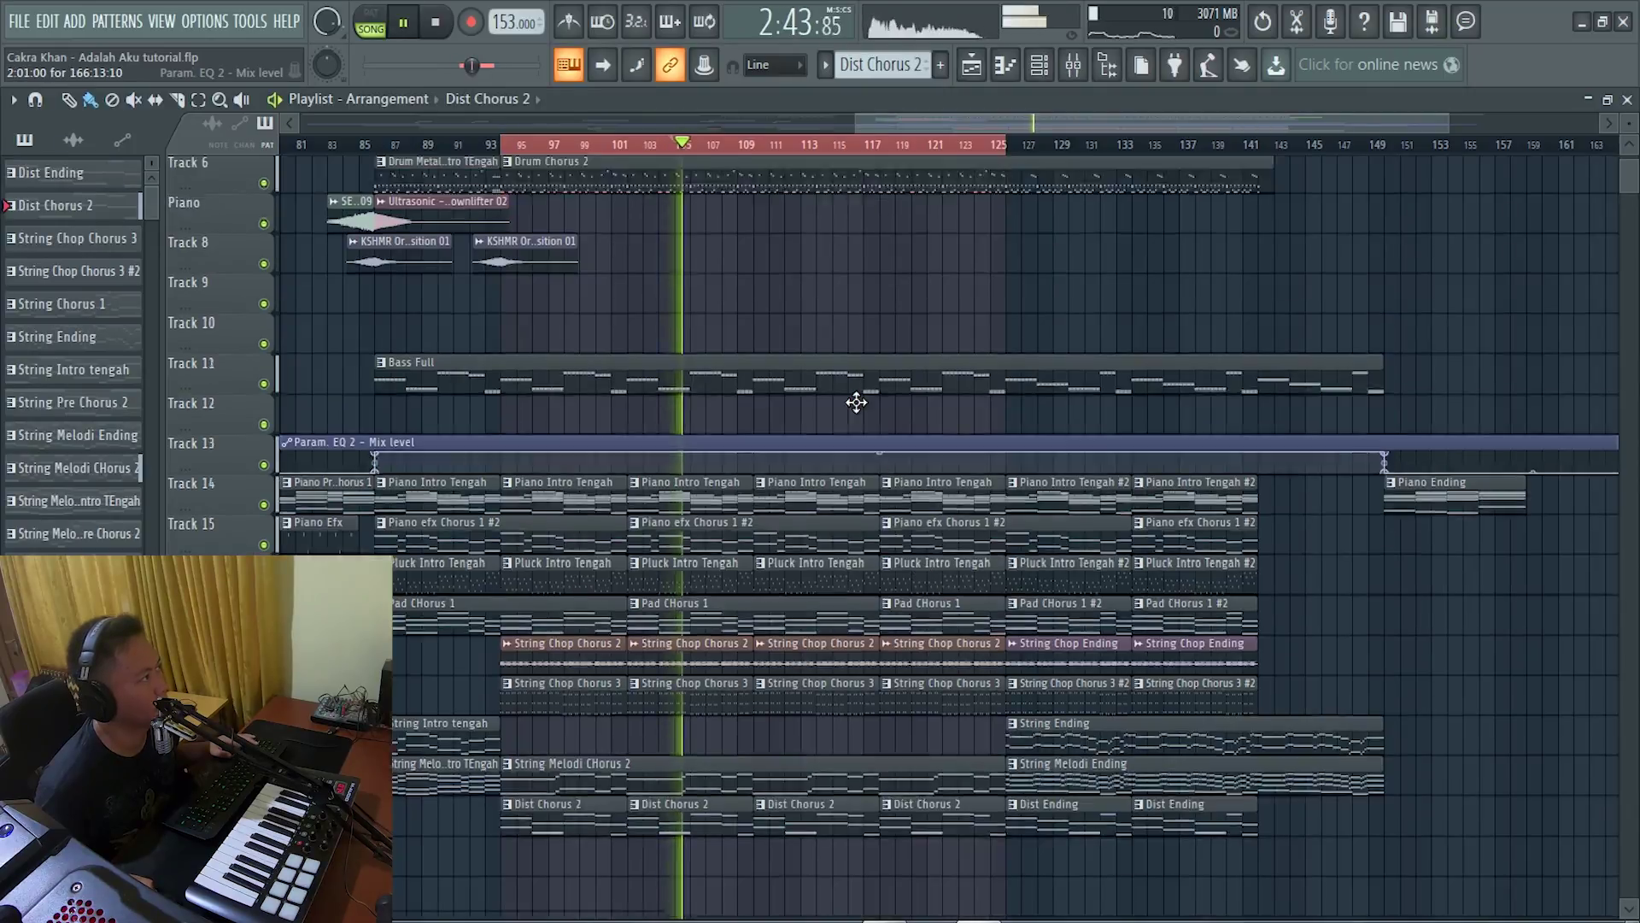
scroll(850, 413, down, 4)
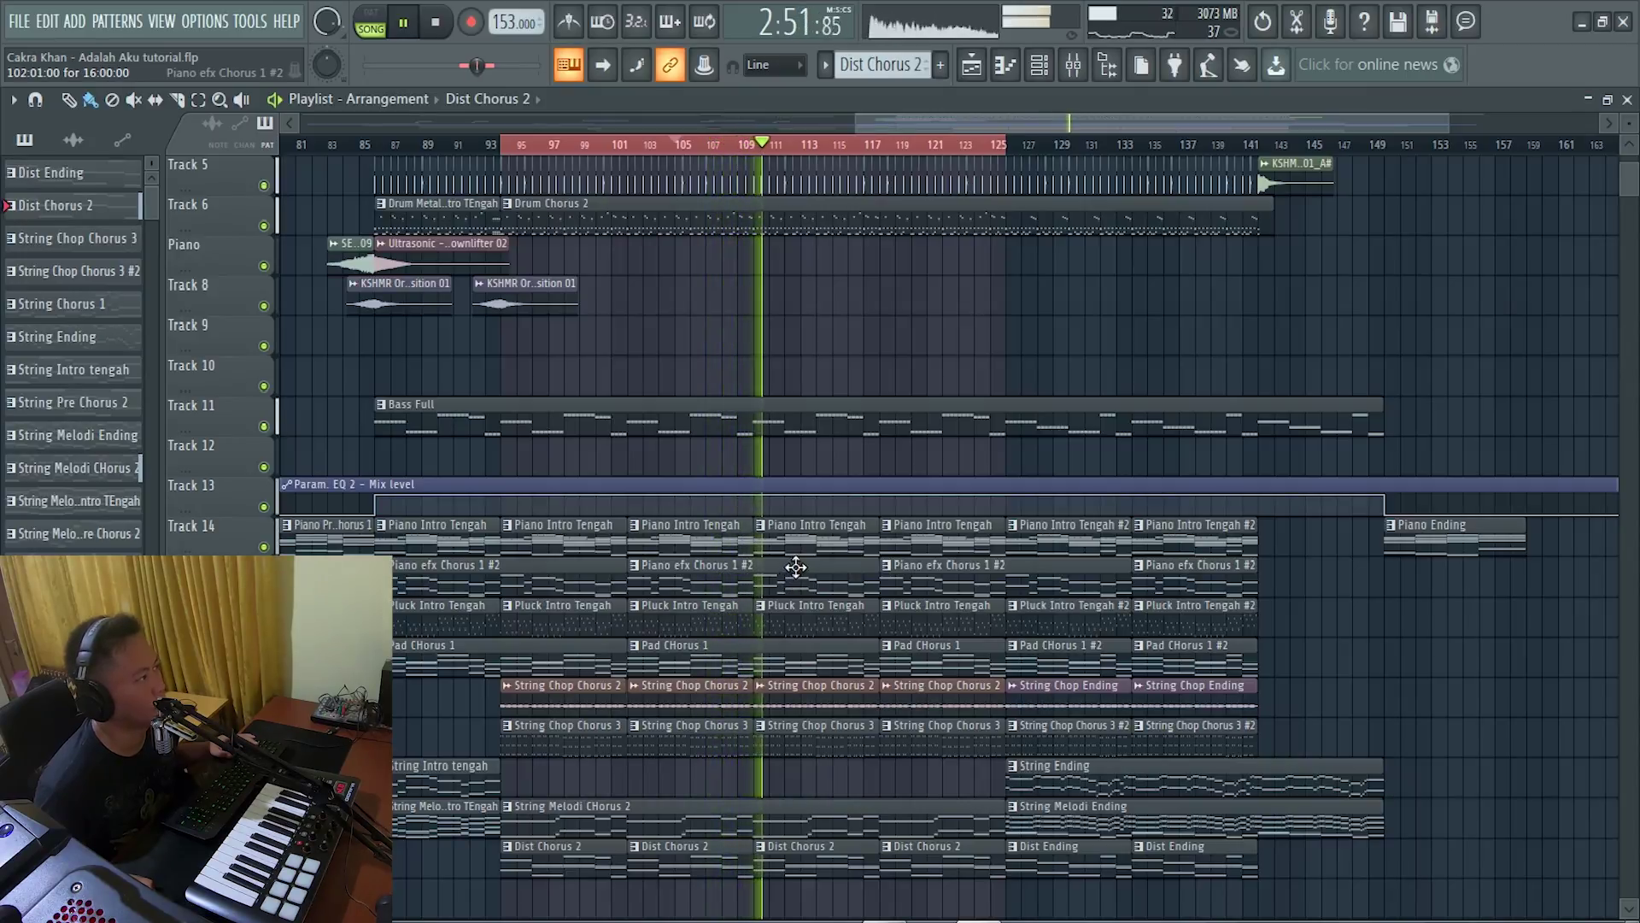
key(space)
Clear the time selection, place the playhead at bar 126, and look over the ending section's clips on all tracks.
scroll(982, 465, up, 4)
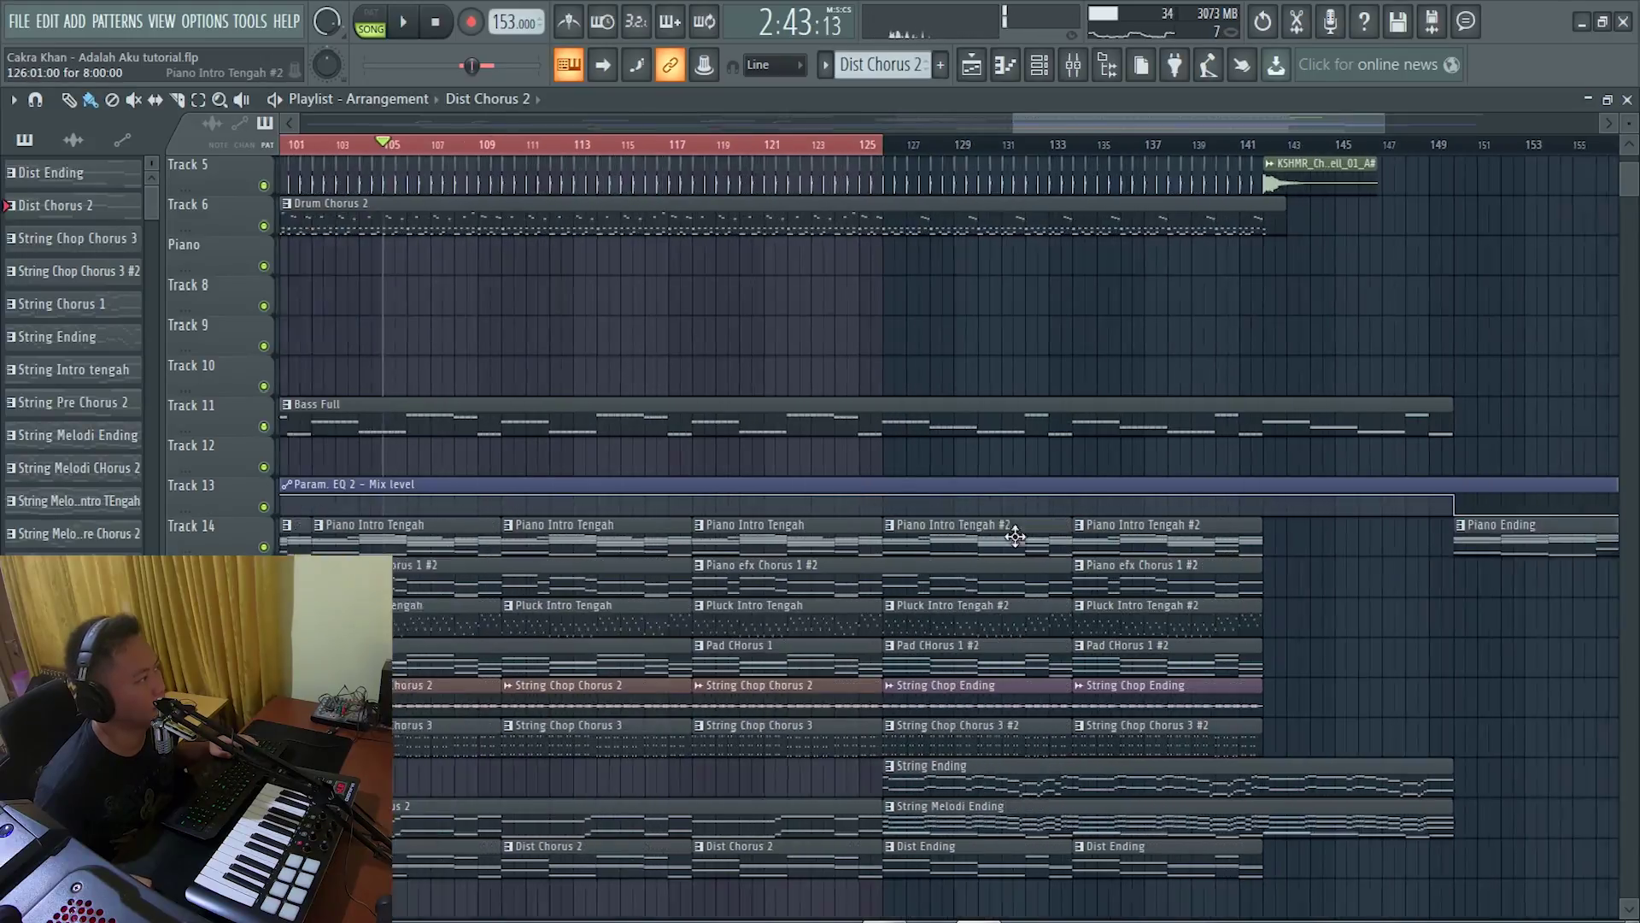
scroll(910, 480, up, 4)
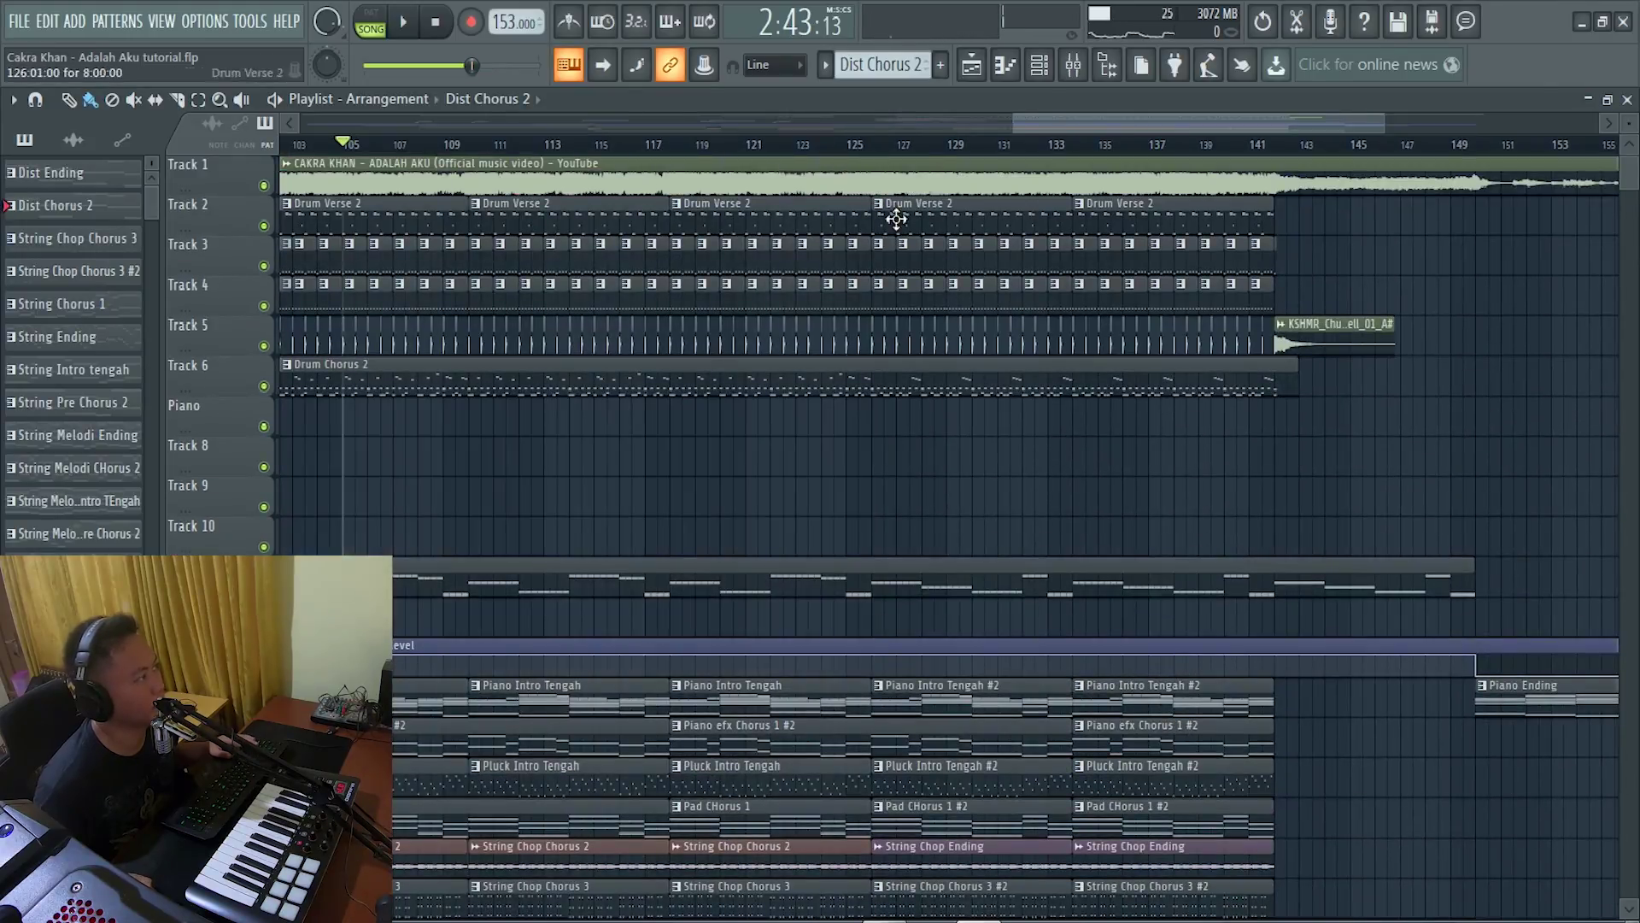
scroll(846, 538, up, 3)
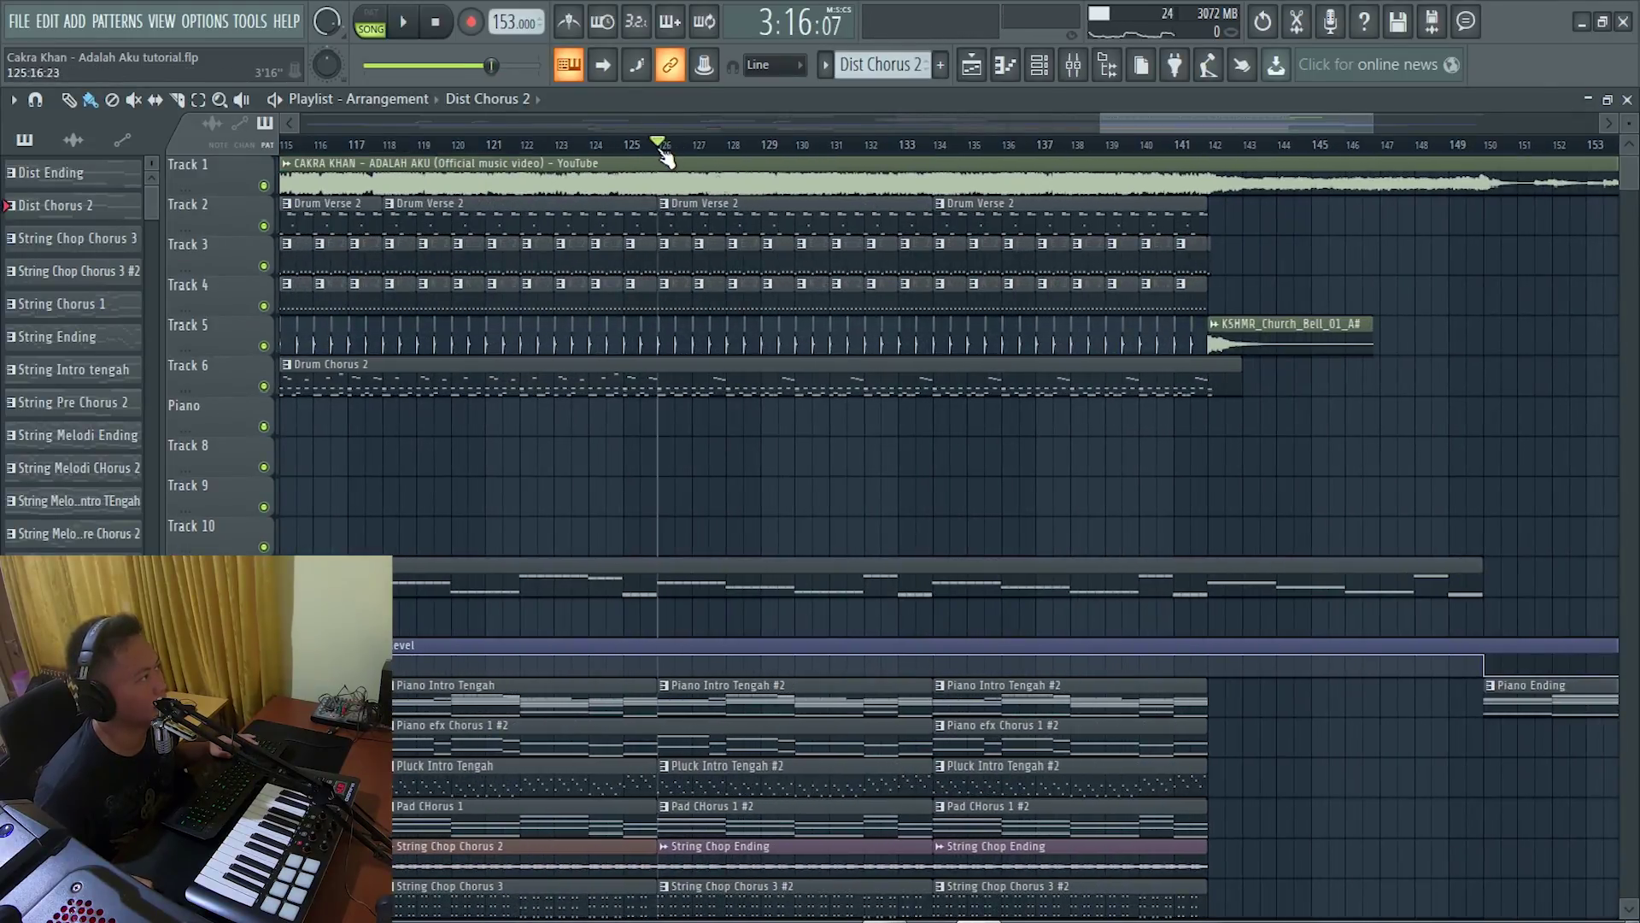
scroll(802, 734, down, 5)
scroll(823, 709, down, 3)
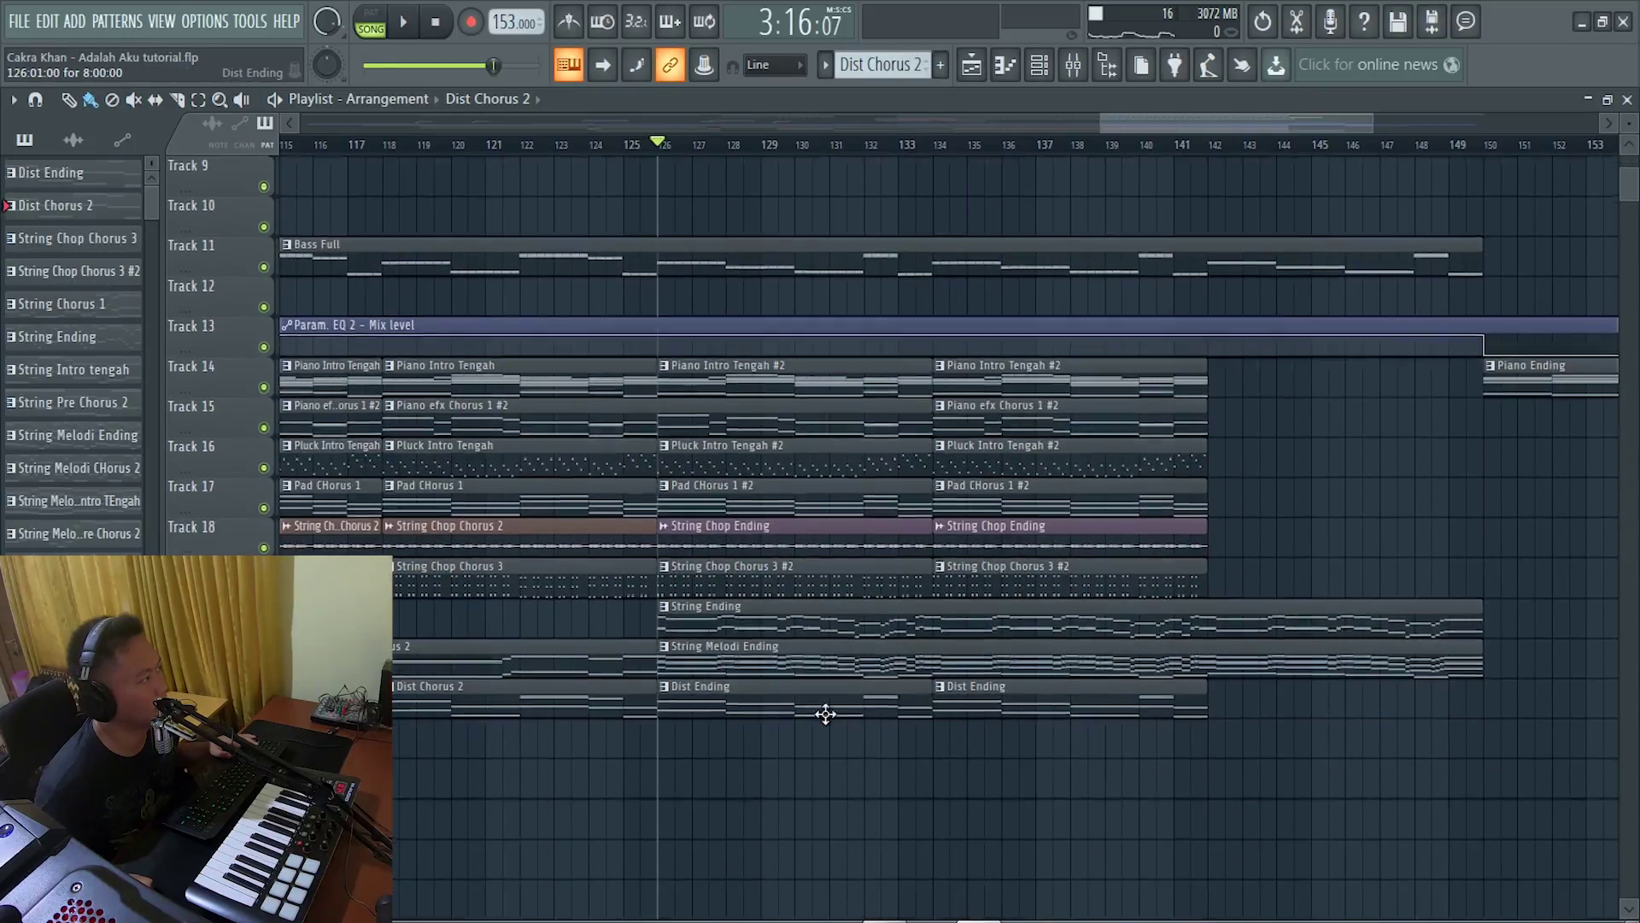
Look over the ending's clips on all tracks, then play the section from bar 126 to around bar 134 and stop.
scroll(750, 703, up, 8)
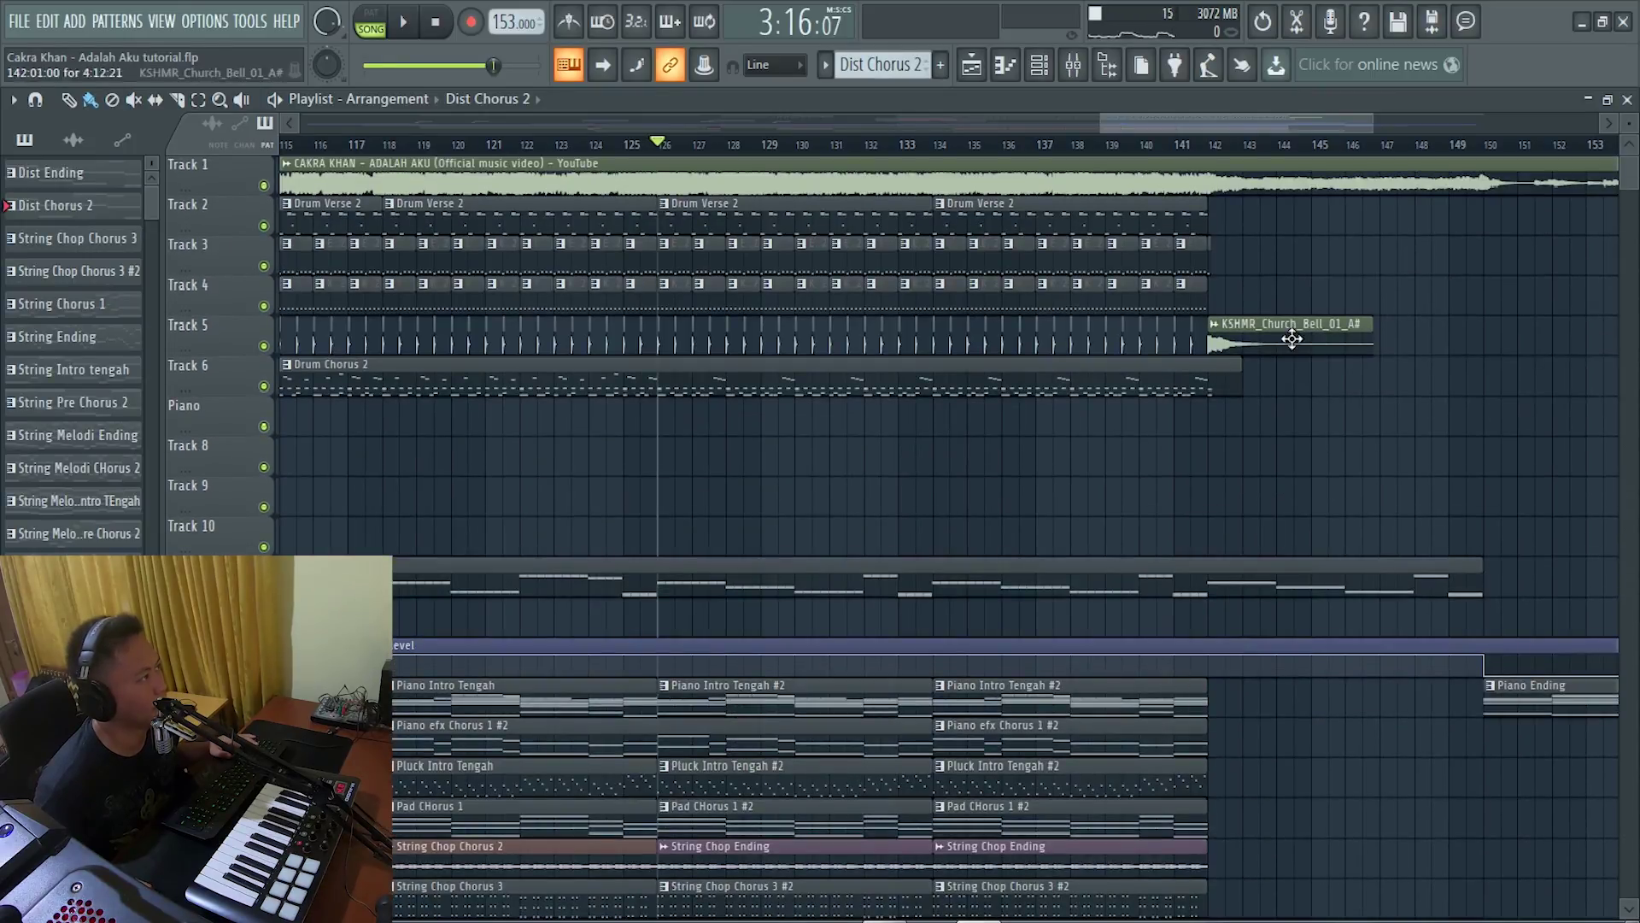
scroll(1136, 536, down, 7)
key(space)
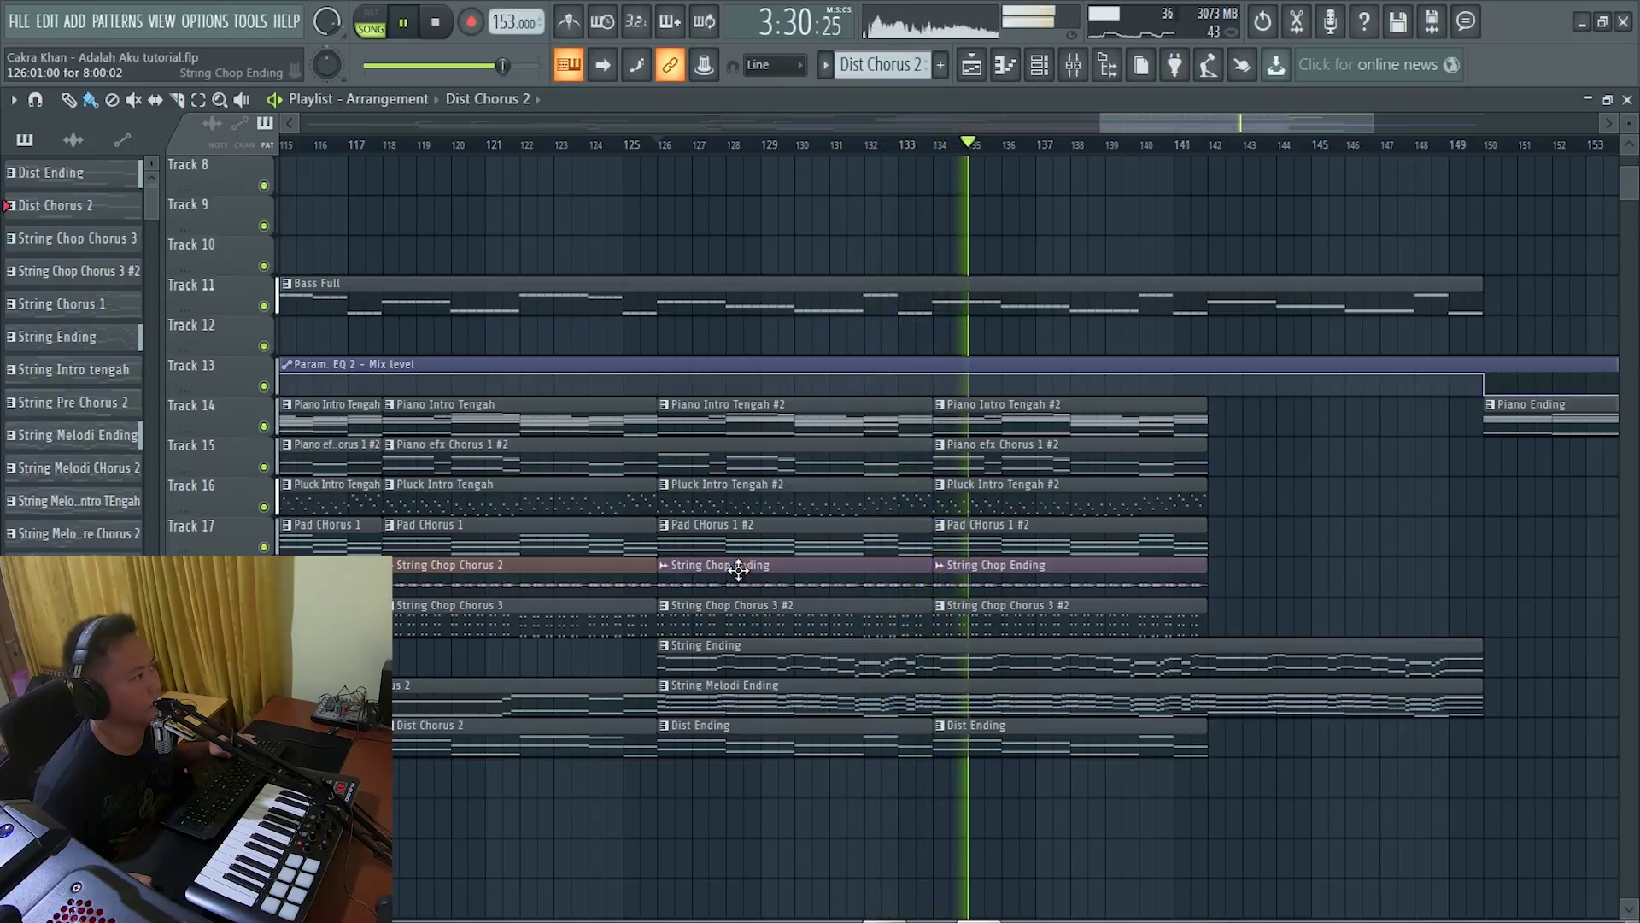
key(space)
Open the String Ending pattern in the piano roll, audition it soloed from bar 126, and return to the playlist.
scroll(888, 611, down, 1)
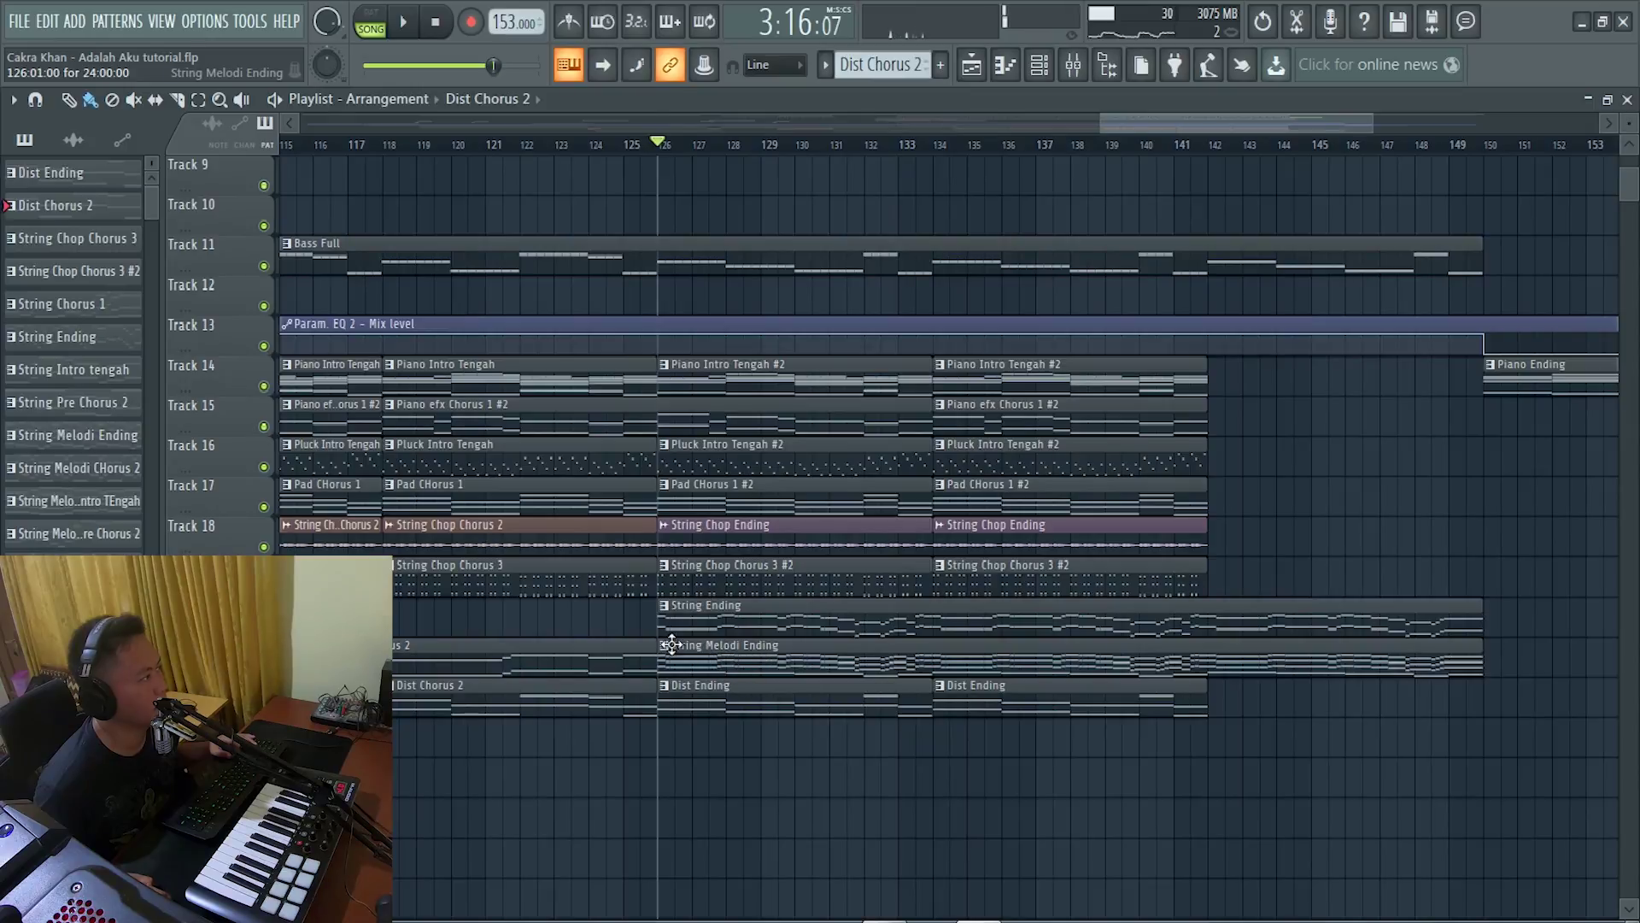
double_click(736, 622)
key(space)
scroll(427, 508, up, 4)
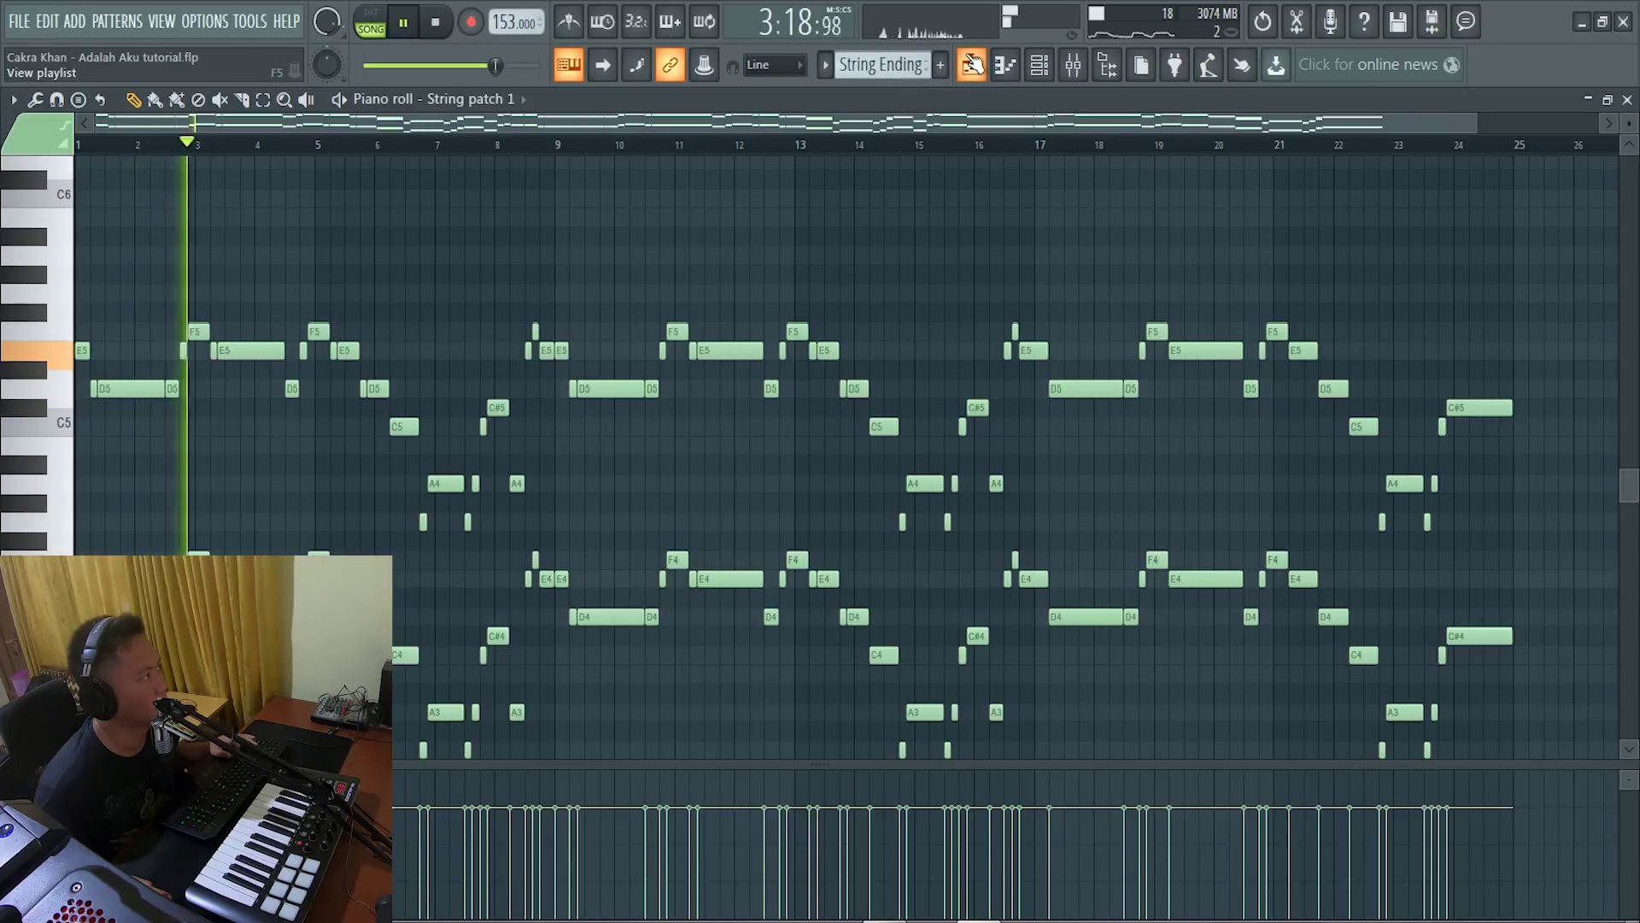
click(971, 67)
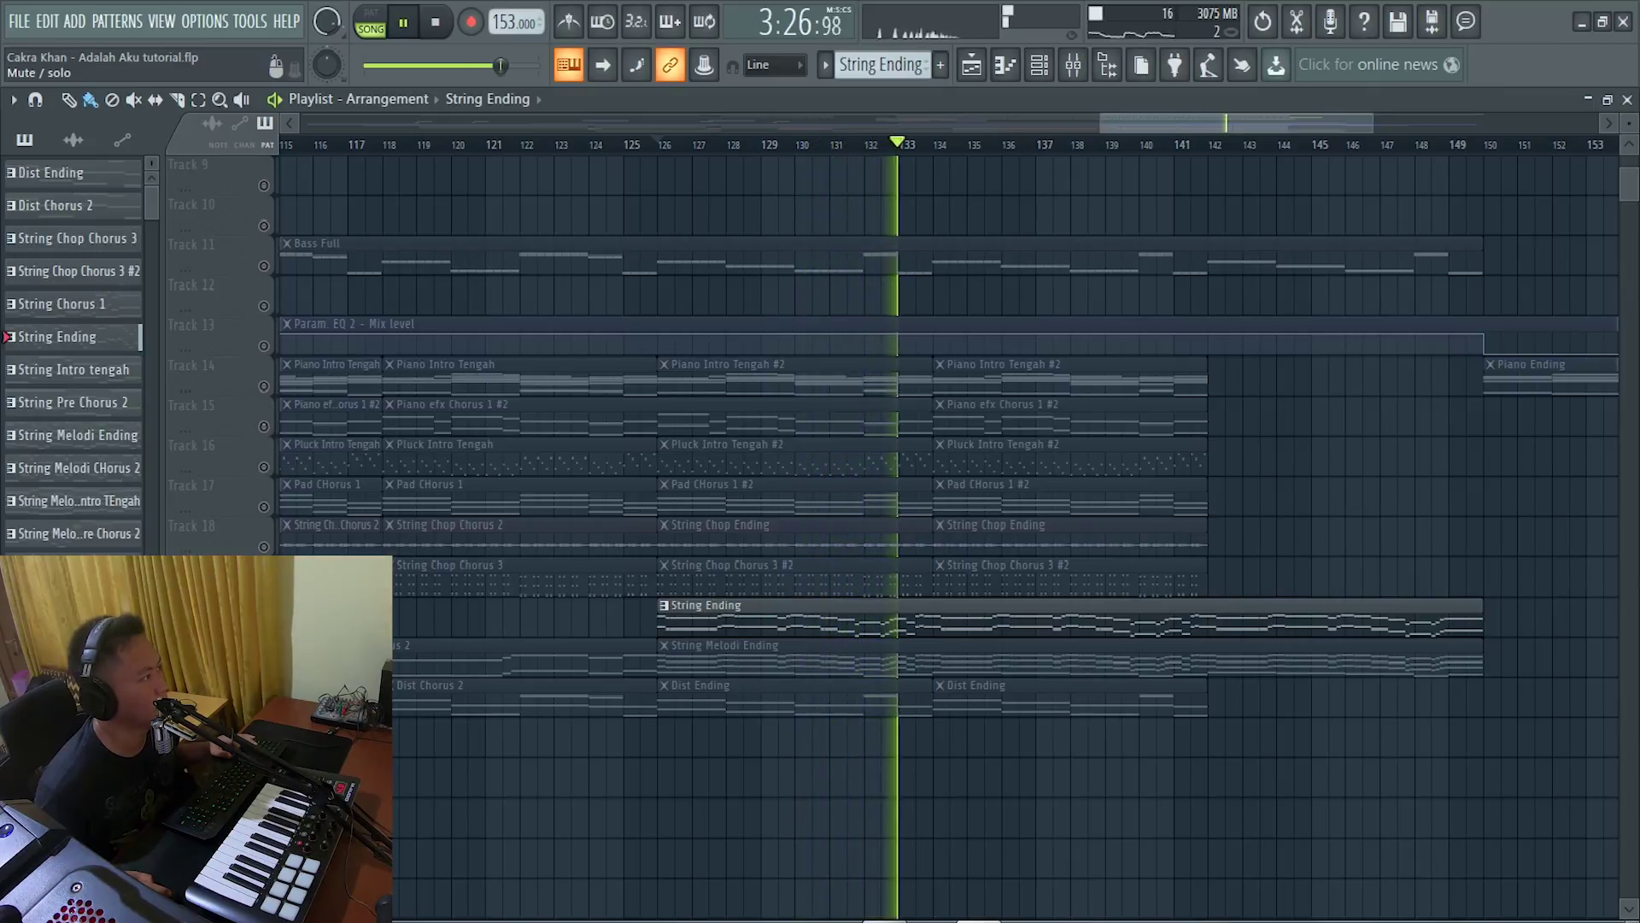
key(space)
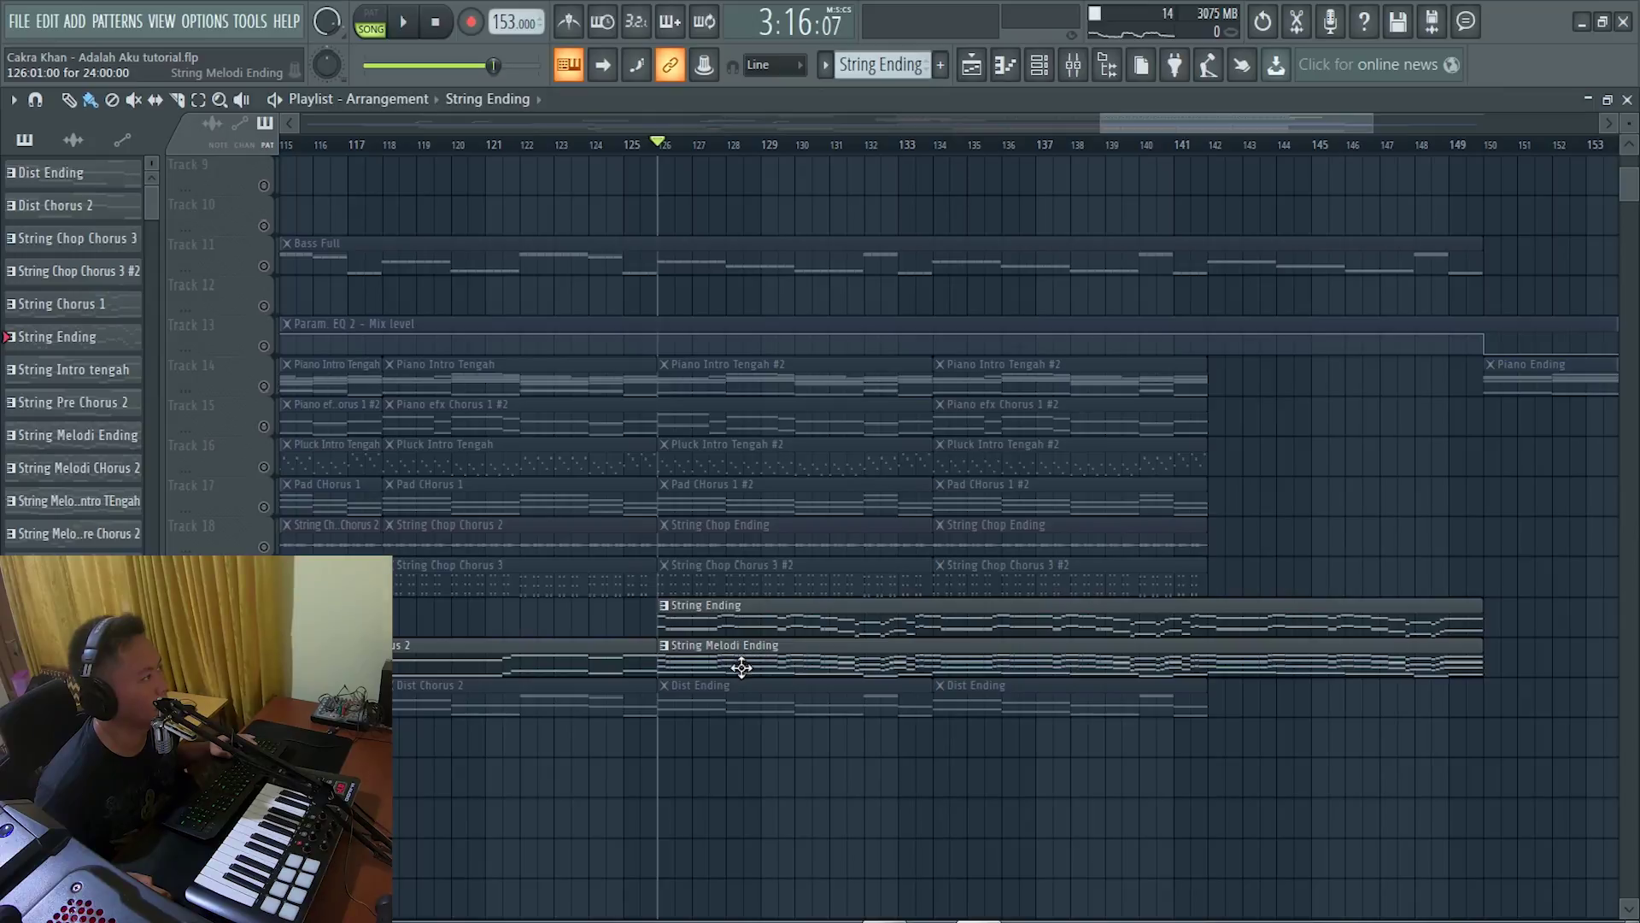
Play String Ending together with String Melodi Ending from bar 126, looking over the ending's clips, then stop playback.
key(space)
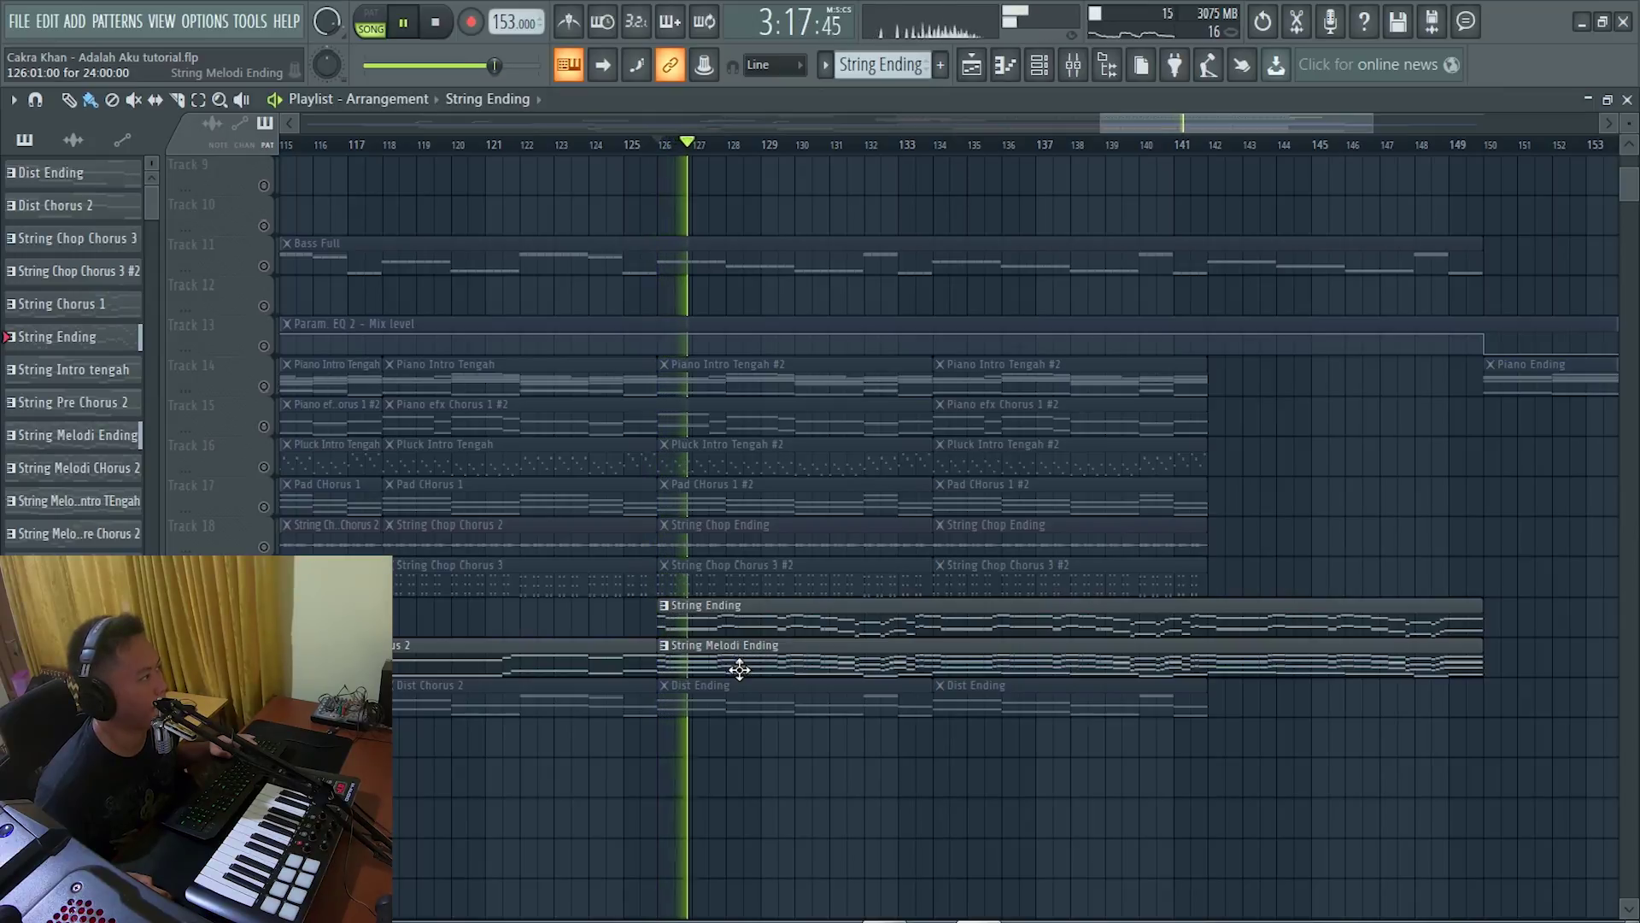
scroll(875, 666, up, 5)
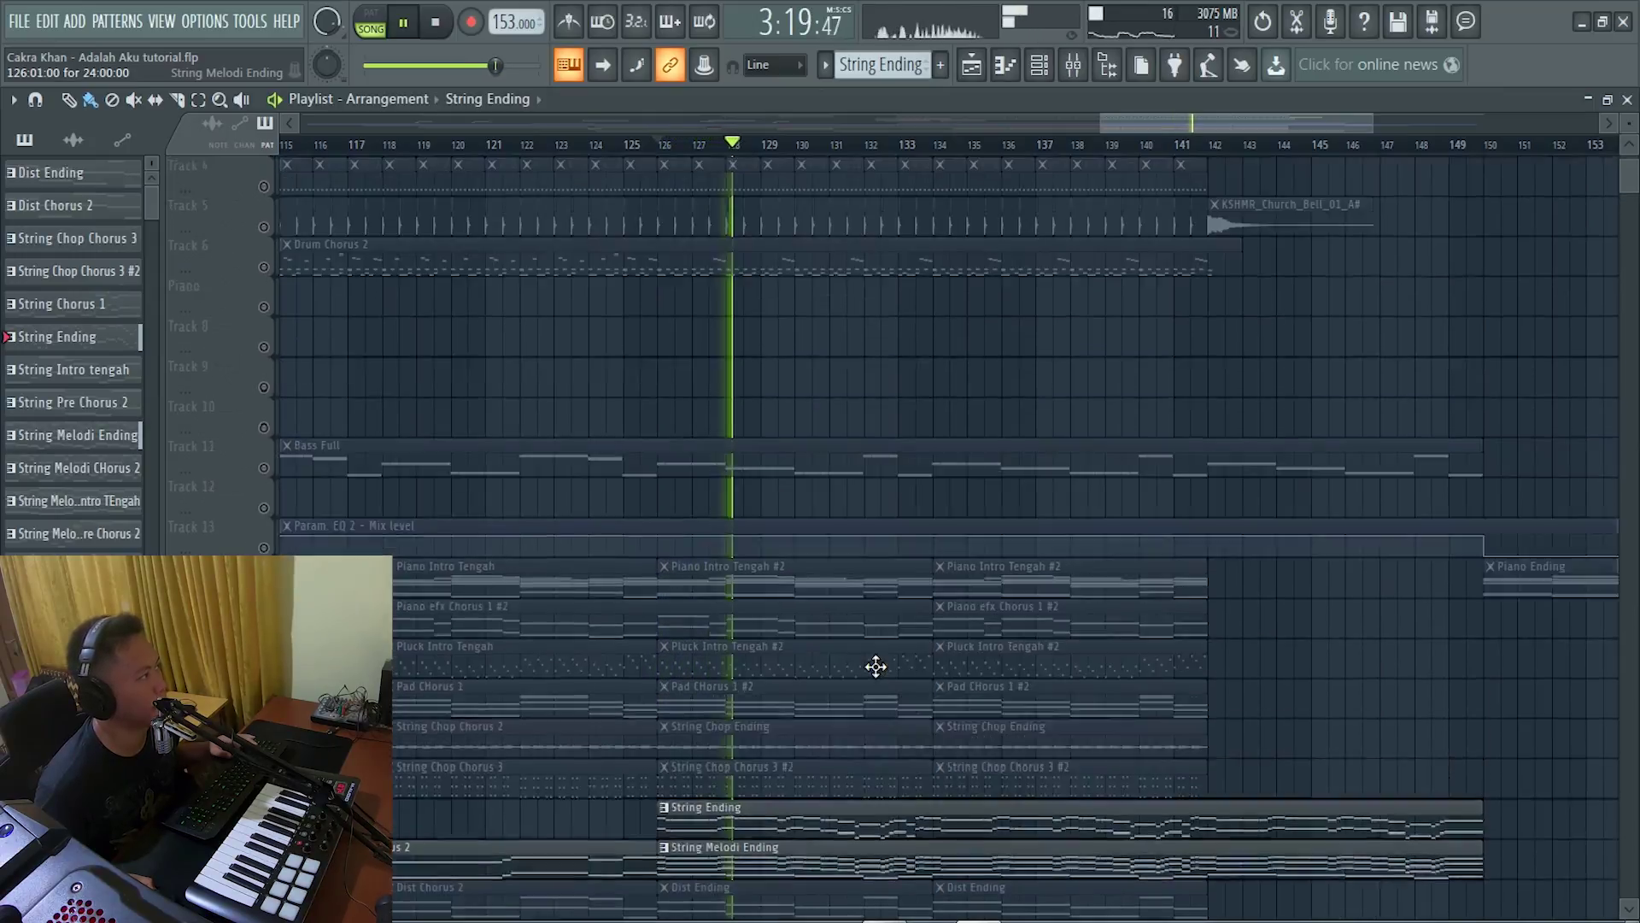
scroll(876, 666, up, 1)
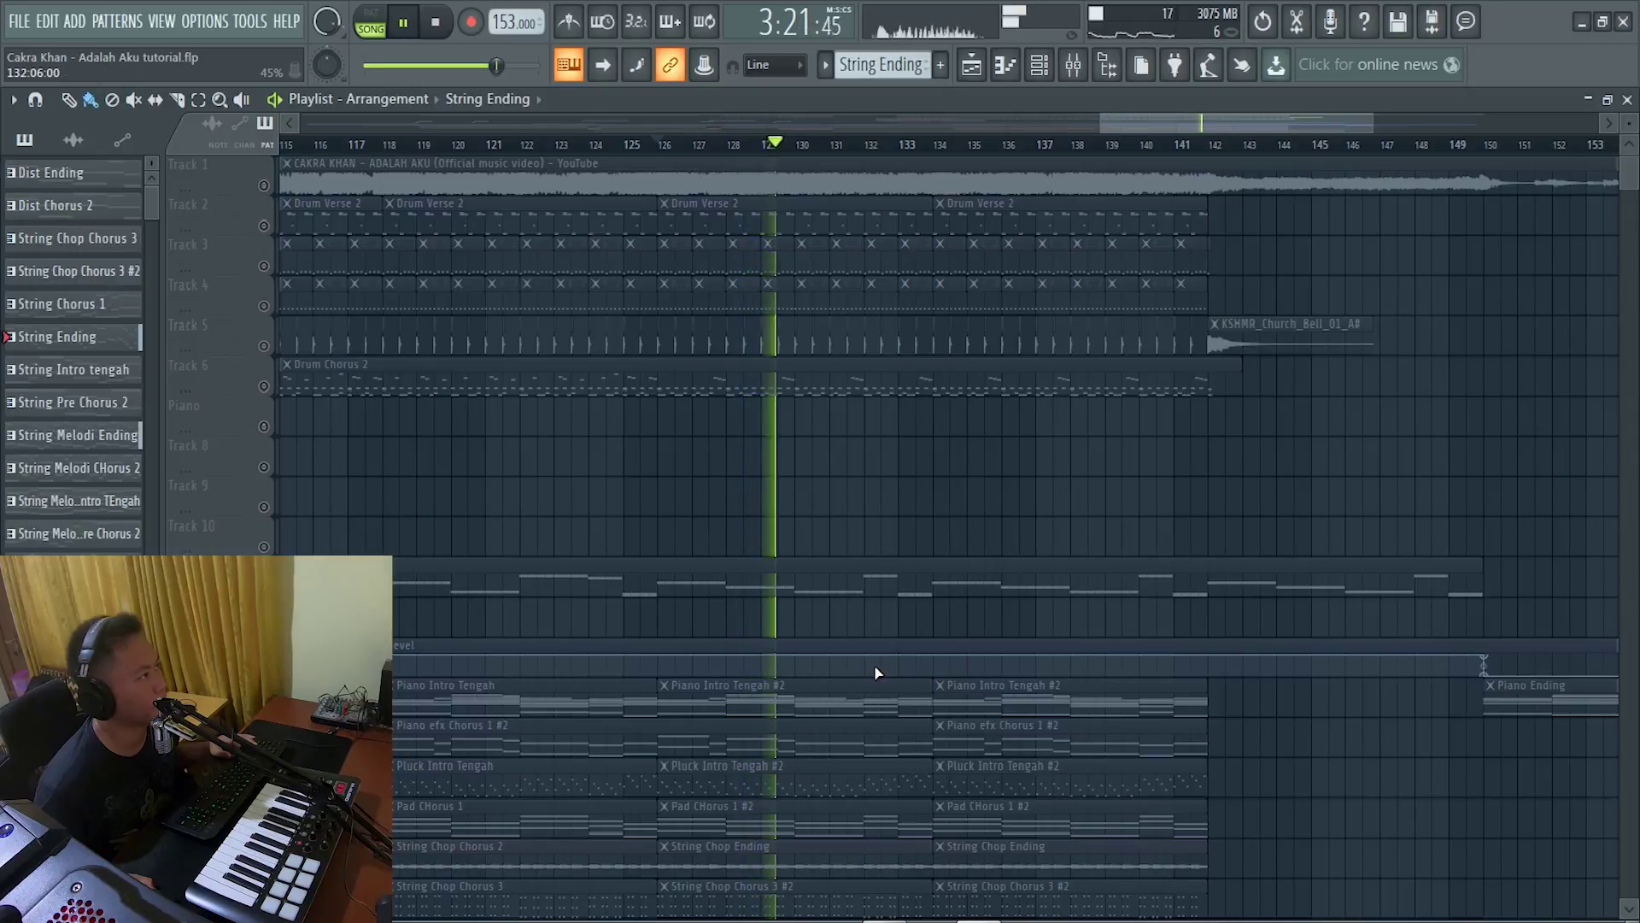
scroll(875, 673, down, 6)
scroll(880, 749, down, 3)
scroll(1069, 734, up, 2)
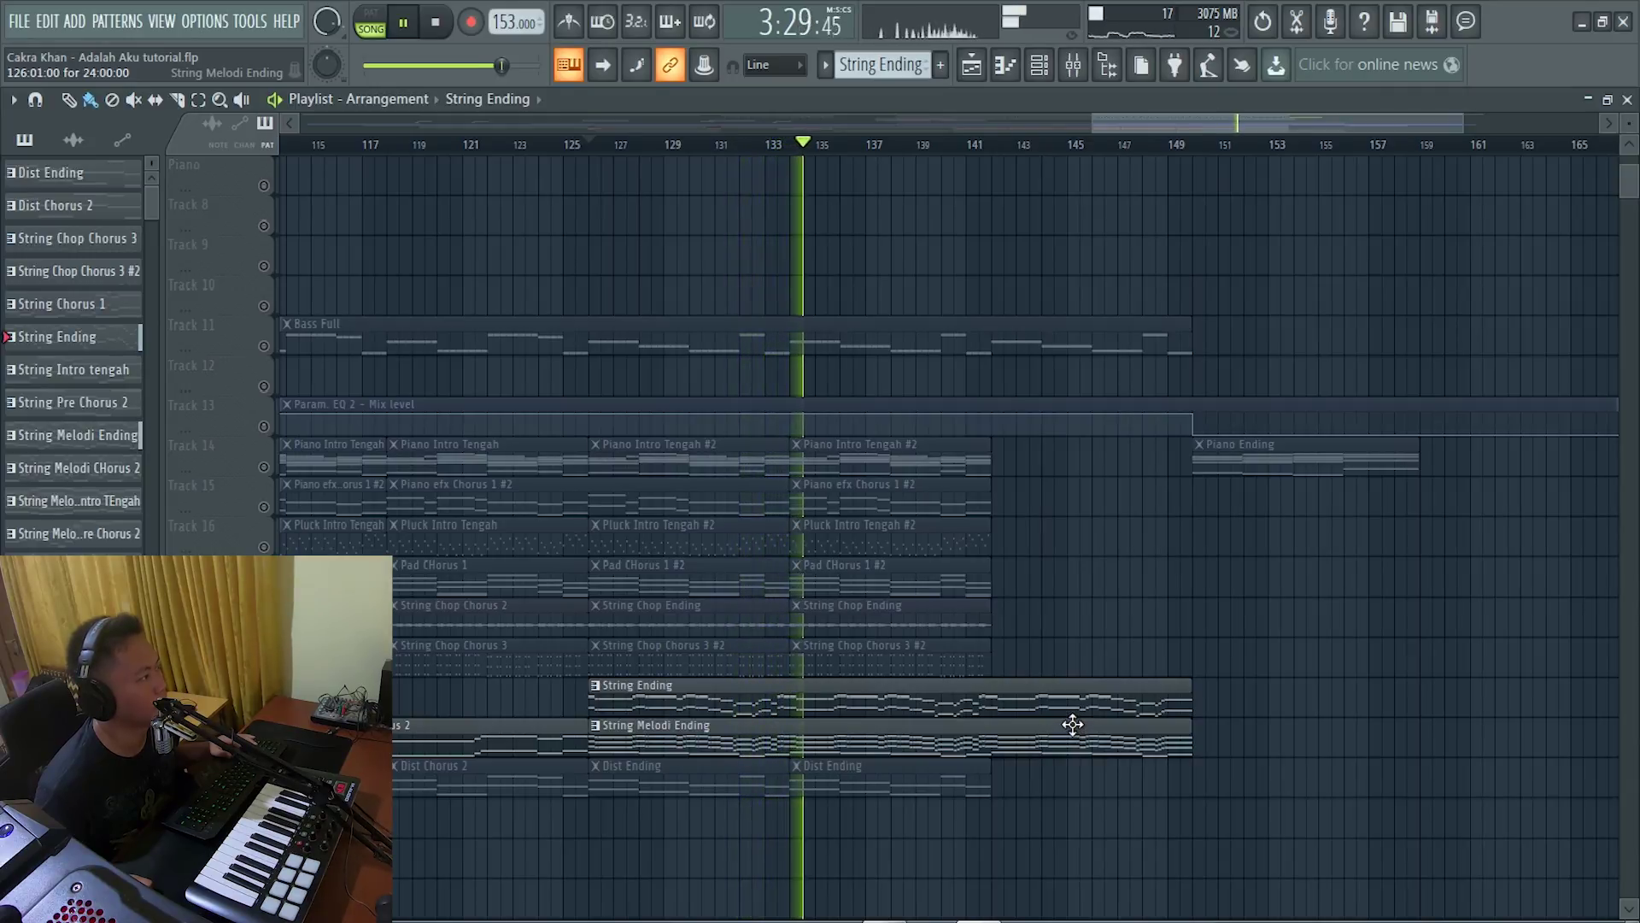
key(space)
Turn all tracks back on except the YouTube reference audio on Track 1.
scroll(1059, 692, up, 2)
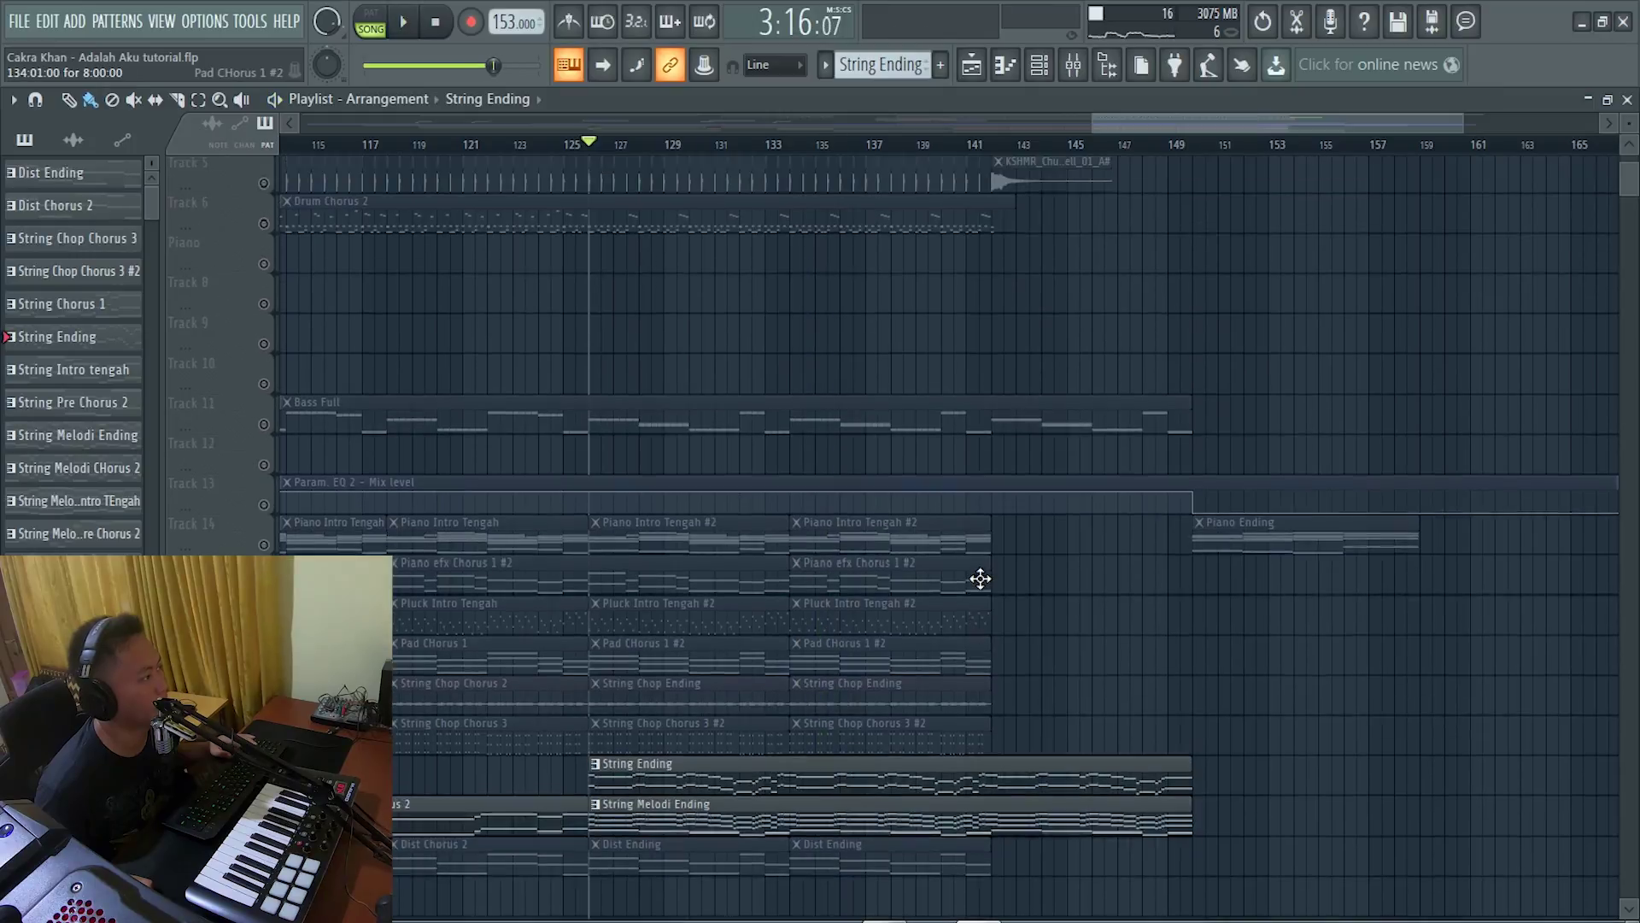
scroll(1085, 706, up, 4)
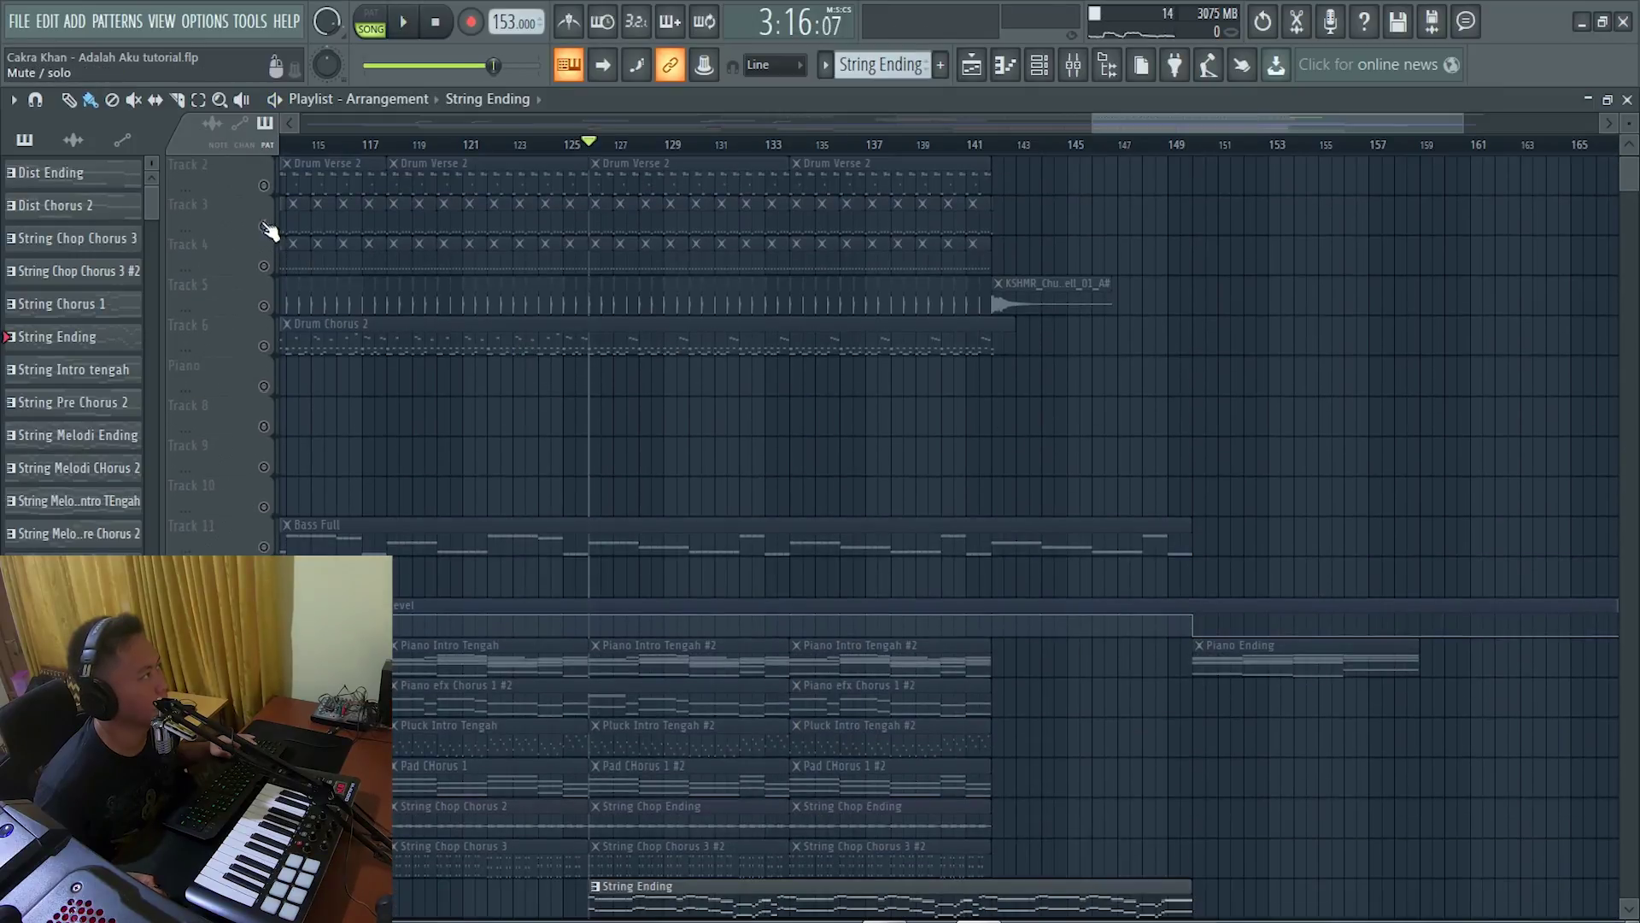
right_click(264, 185)
right_click(264, 185)
click(264, 185)
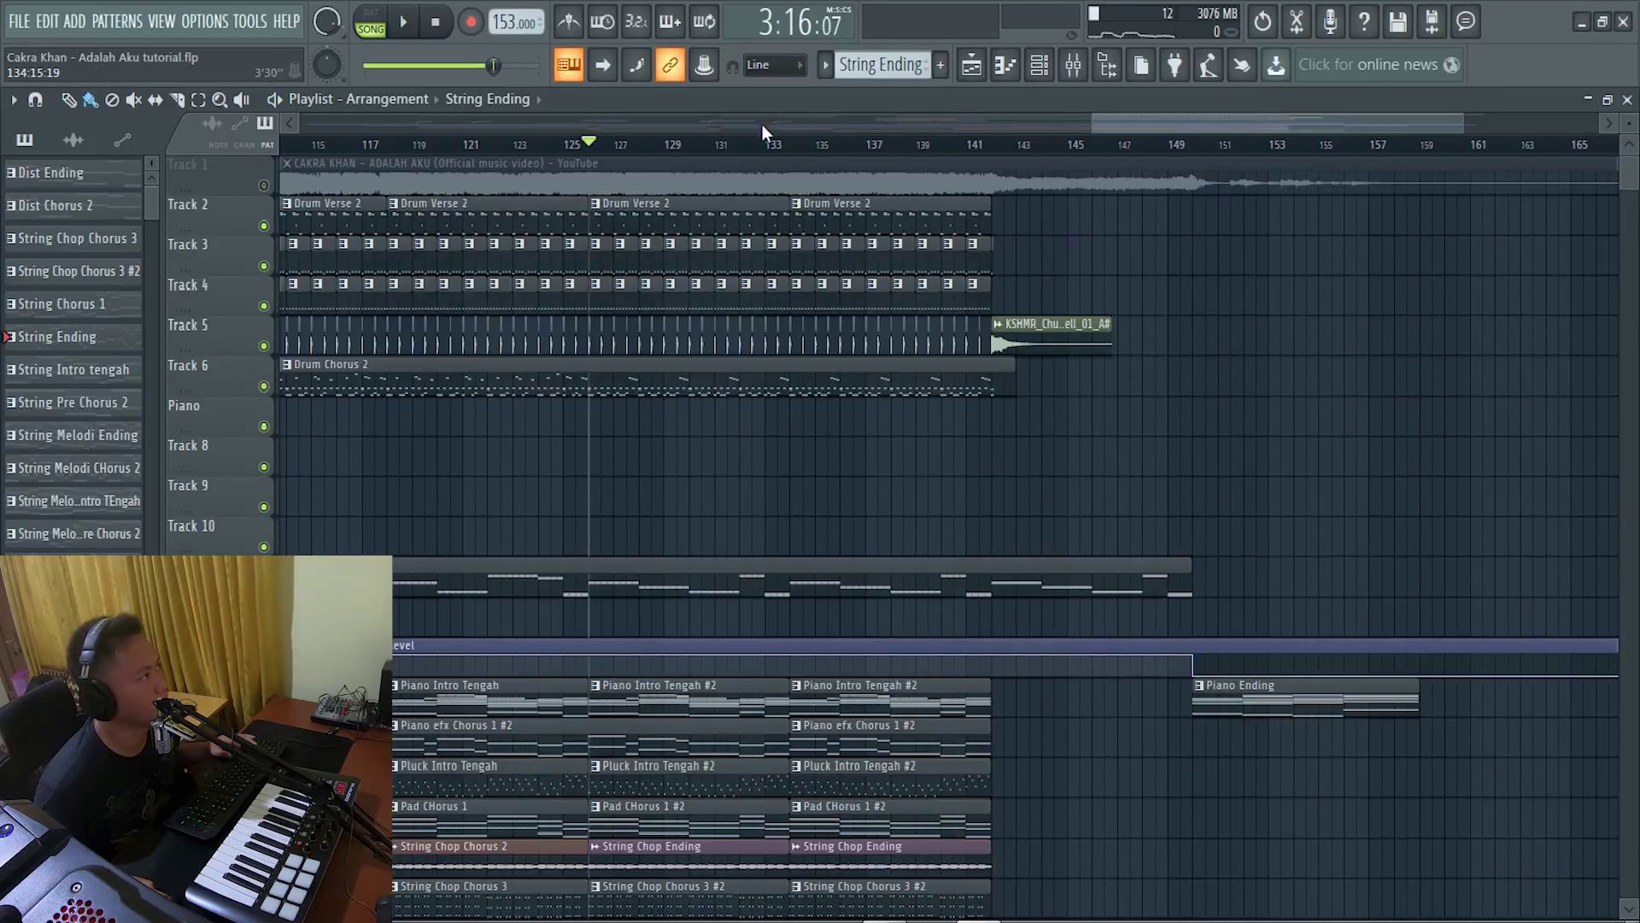
Play the transition into bar 142 from around bar 140, then replay it from late in bar 141 and stop.
click(946, 144)
key(space)
scroll(1175, 632, down, 4)
scroll(1164, 670, up, 6)
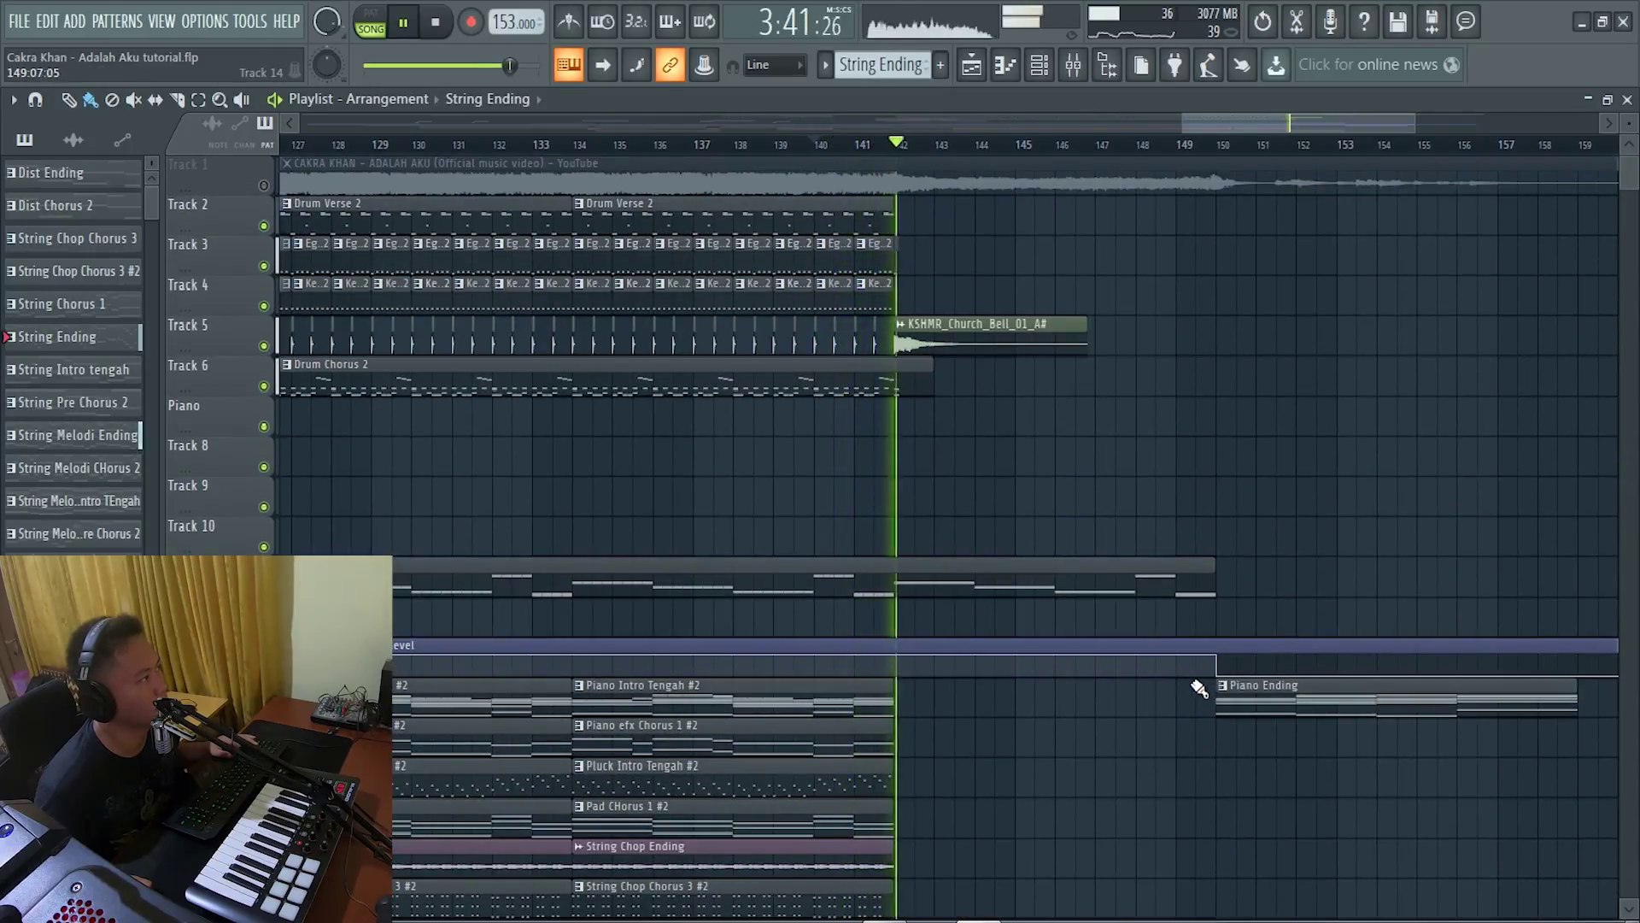
key(space)
scroll(898, 351, up, 3)
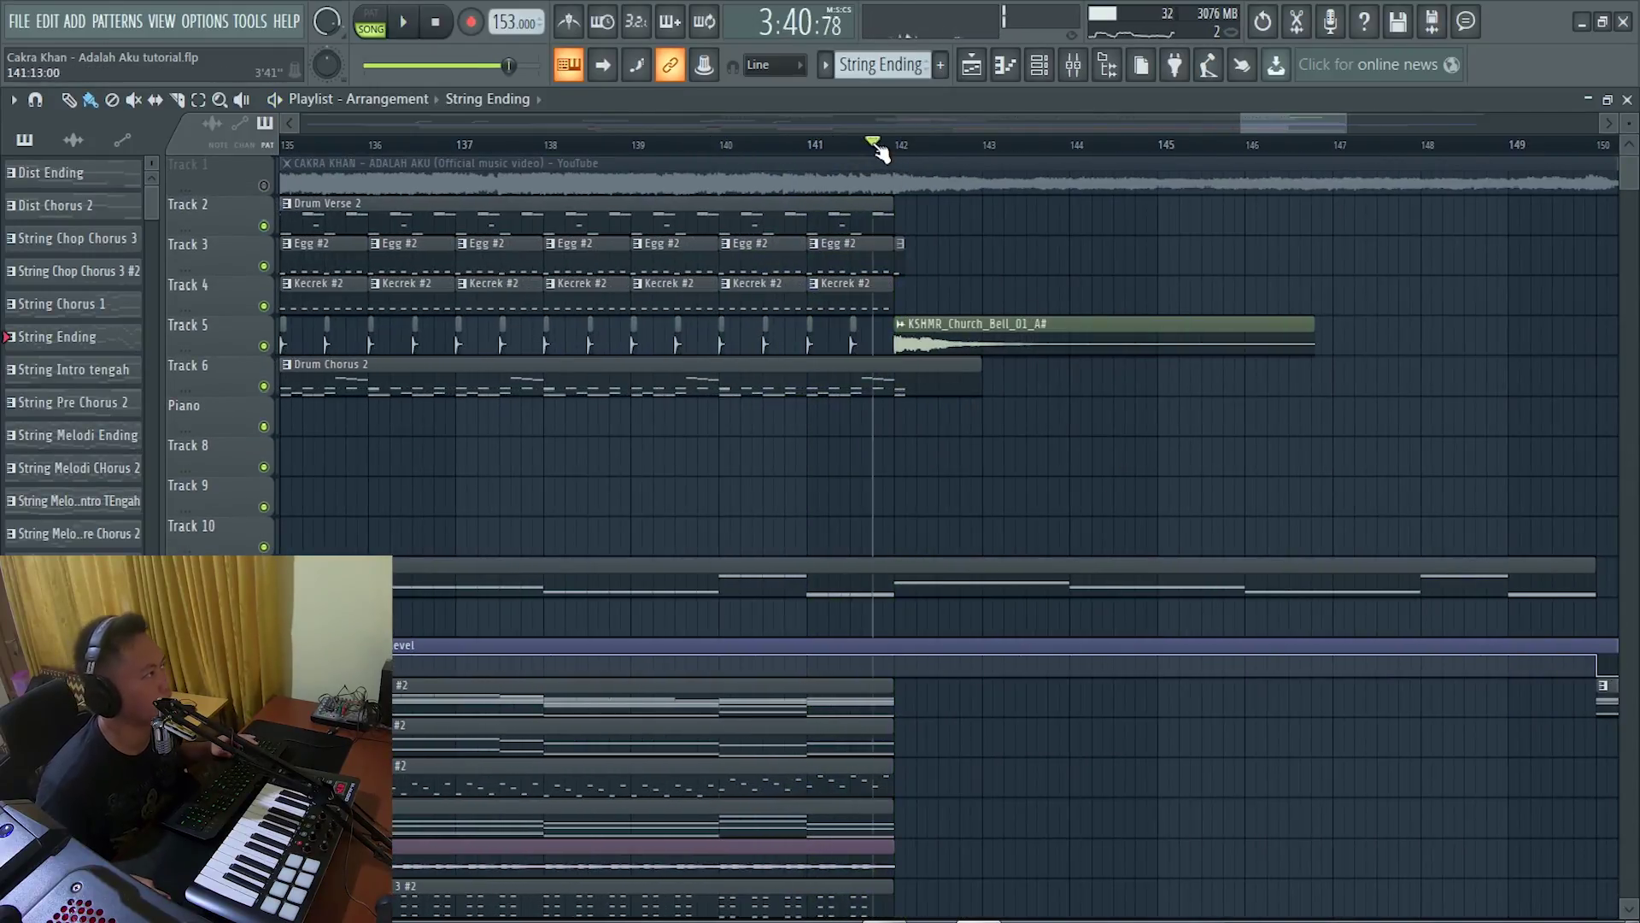
key(space)
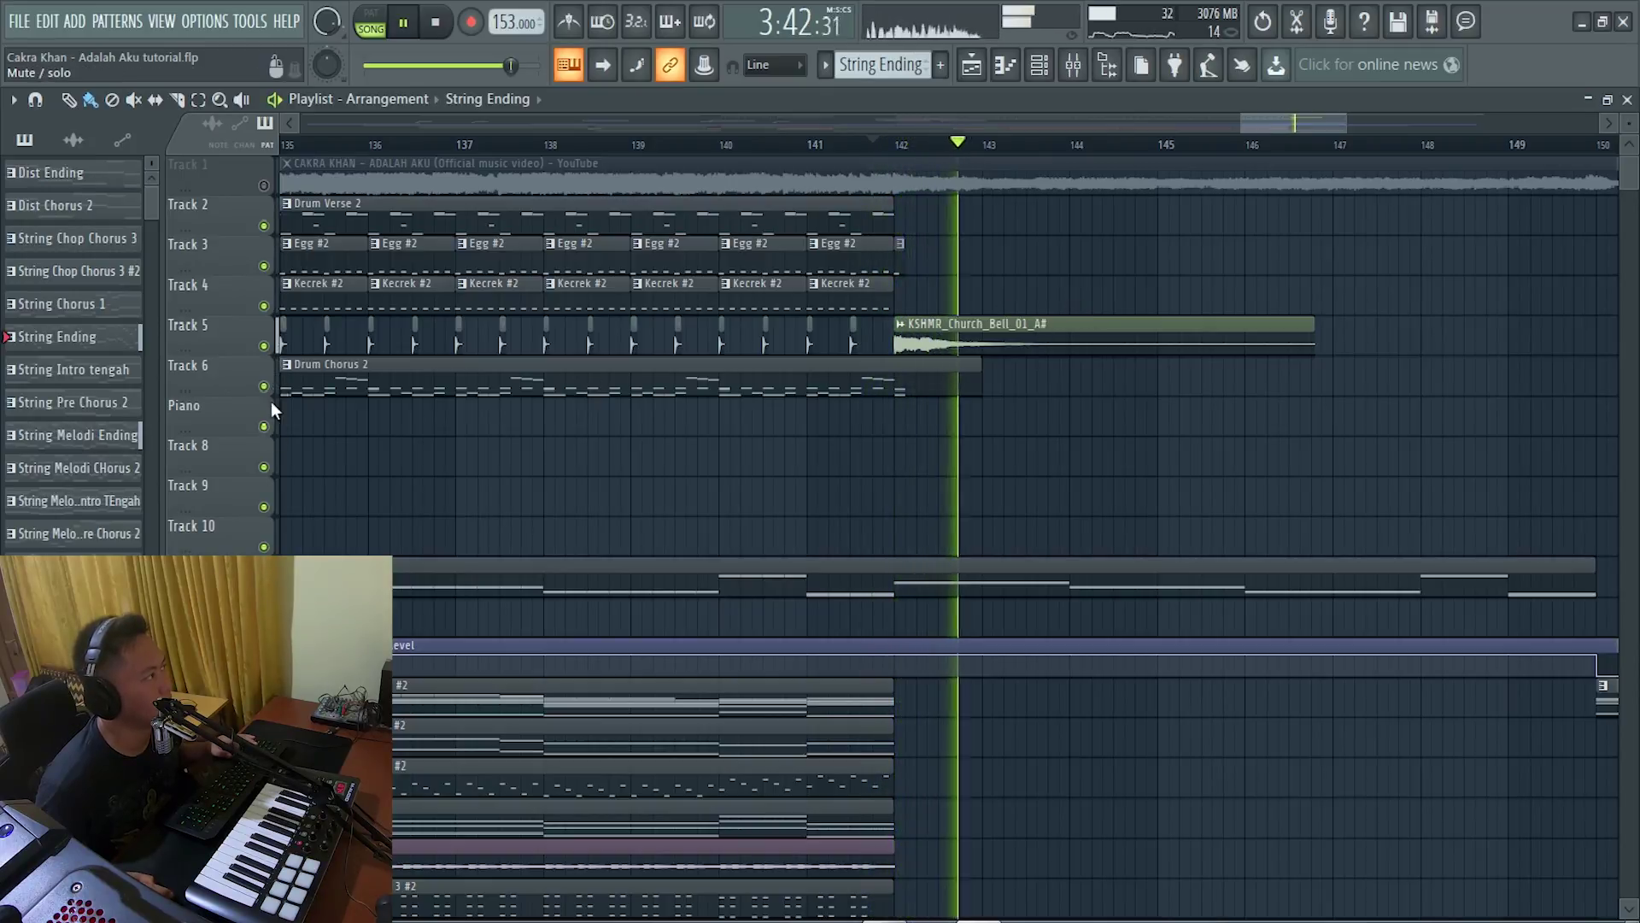
key(space)
Solo Track 5, view the channel settings of the KSHMR_Church_Bell_01_A# sample at bar 142, and close them.
right_click(264, 346)
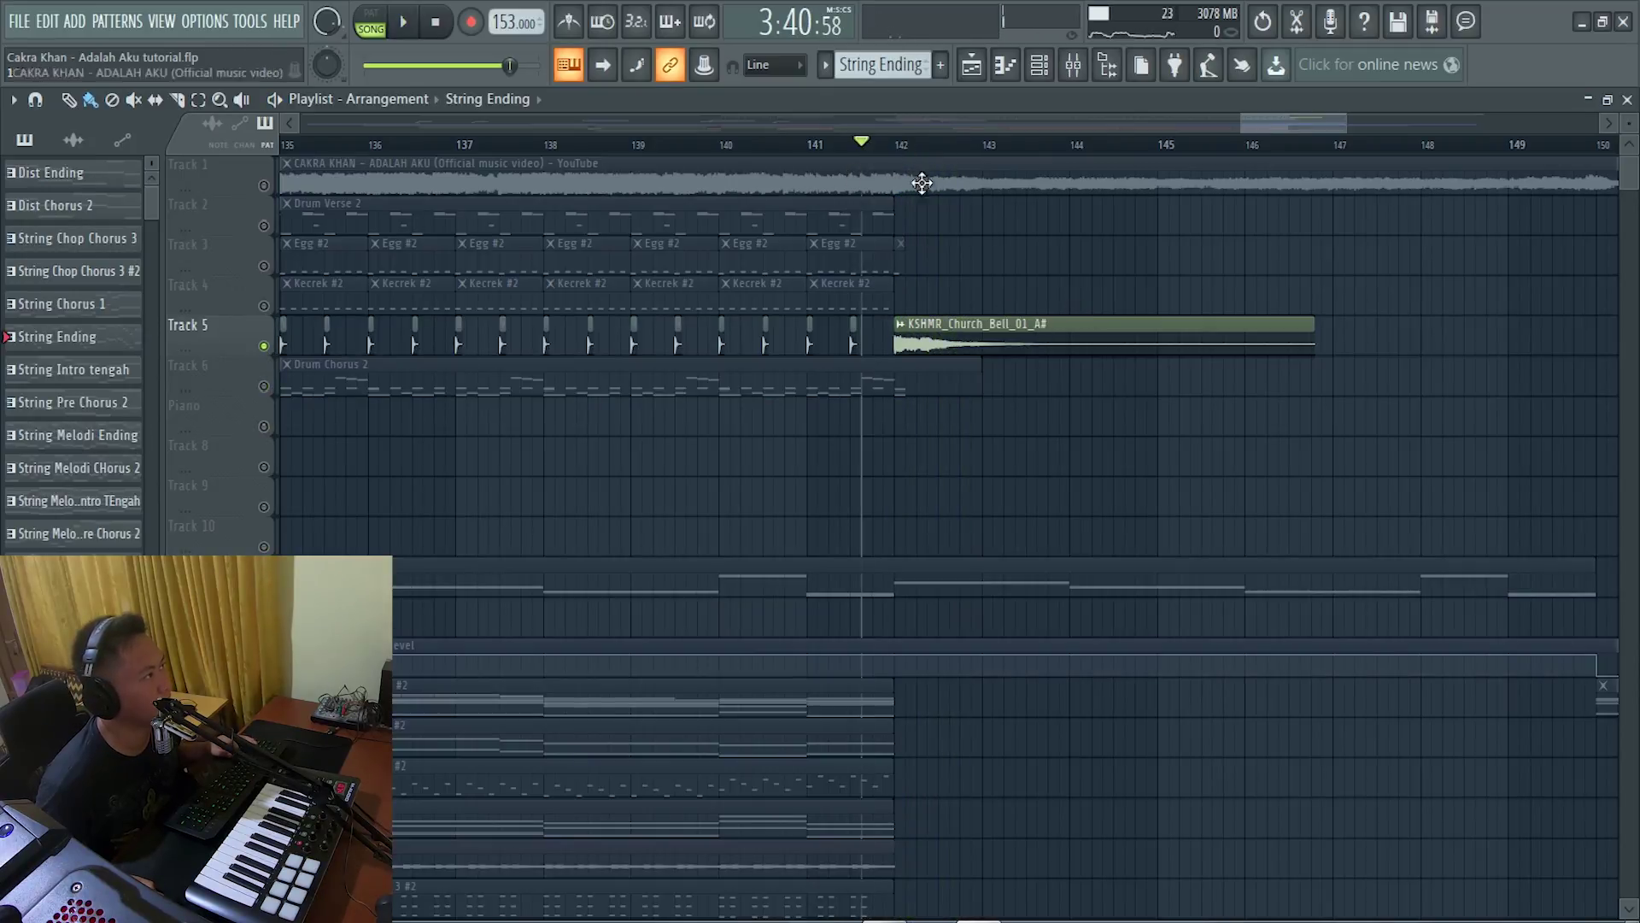
scroll(940, 231, up, 2)
double_click(947, 332)
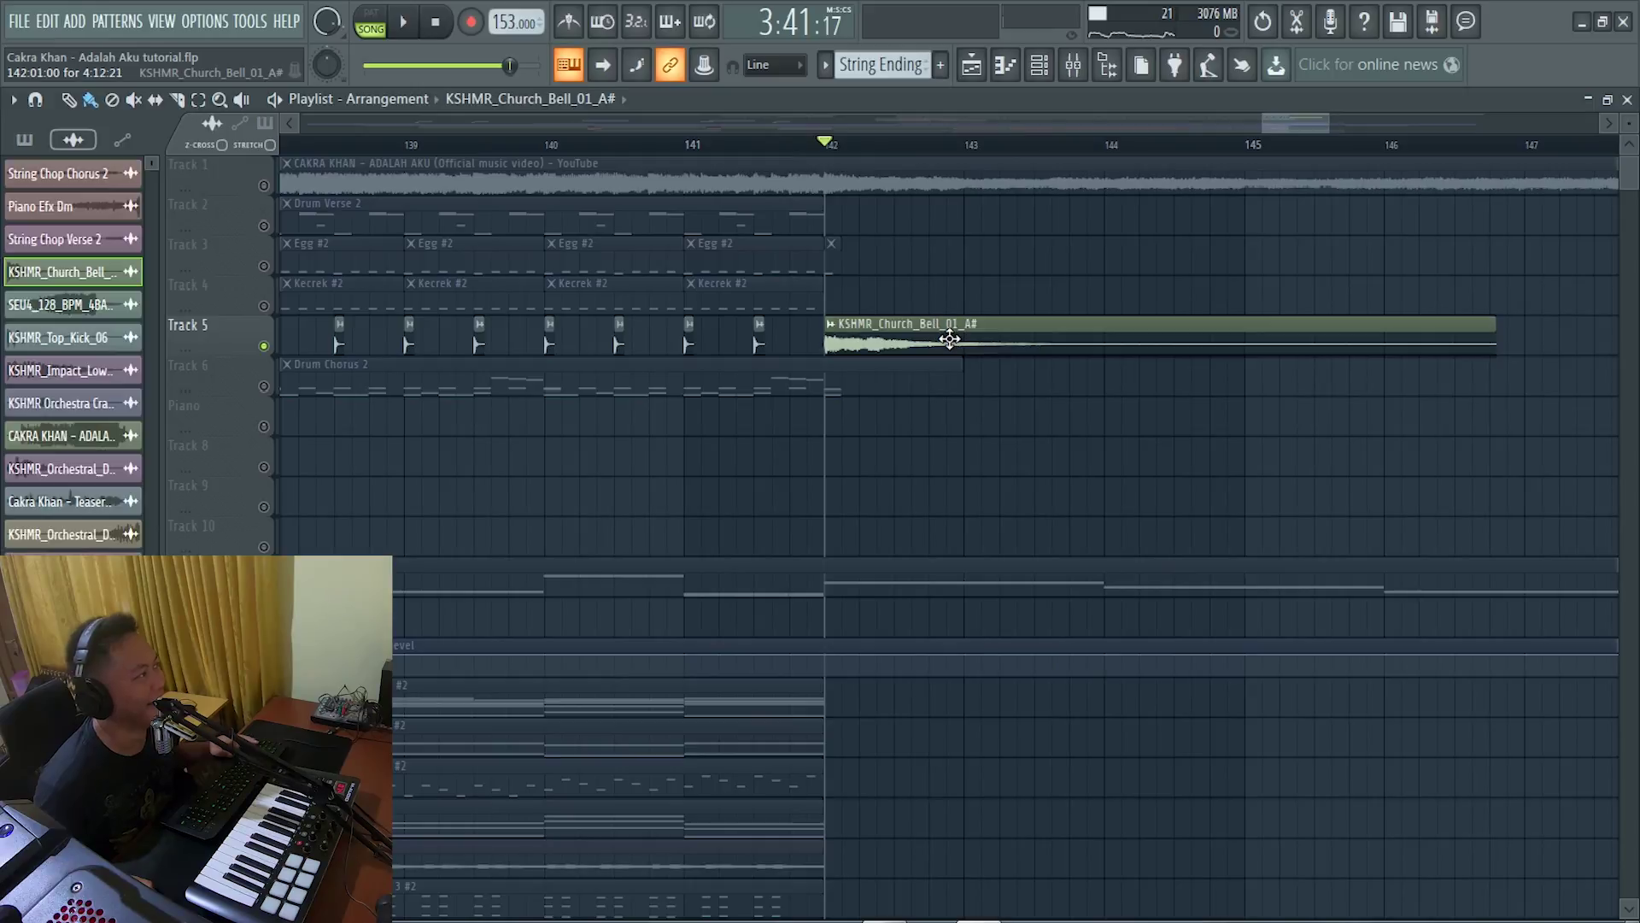
scroll(950, 337, down, 4)
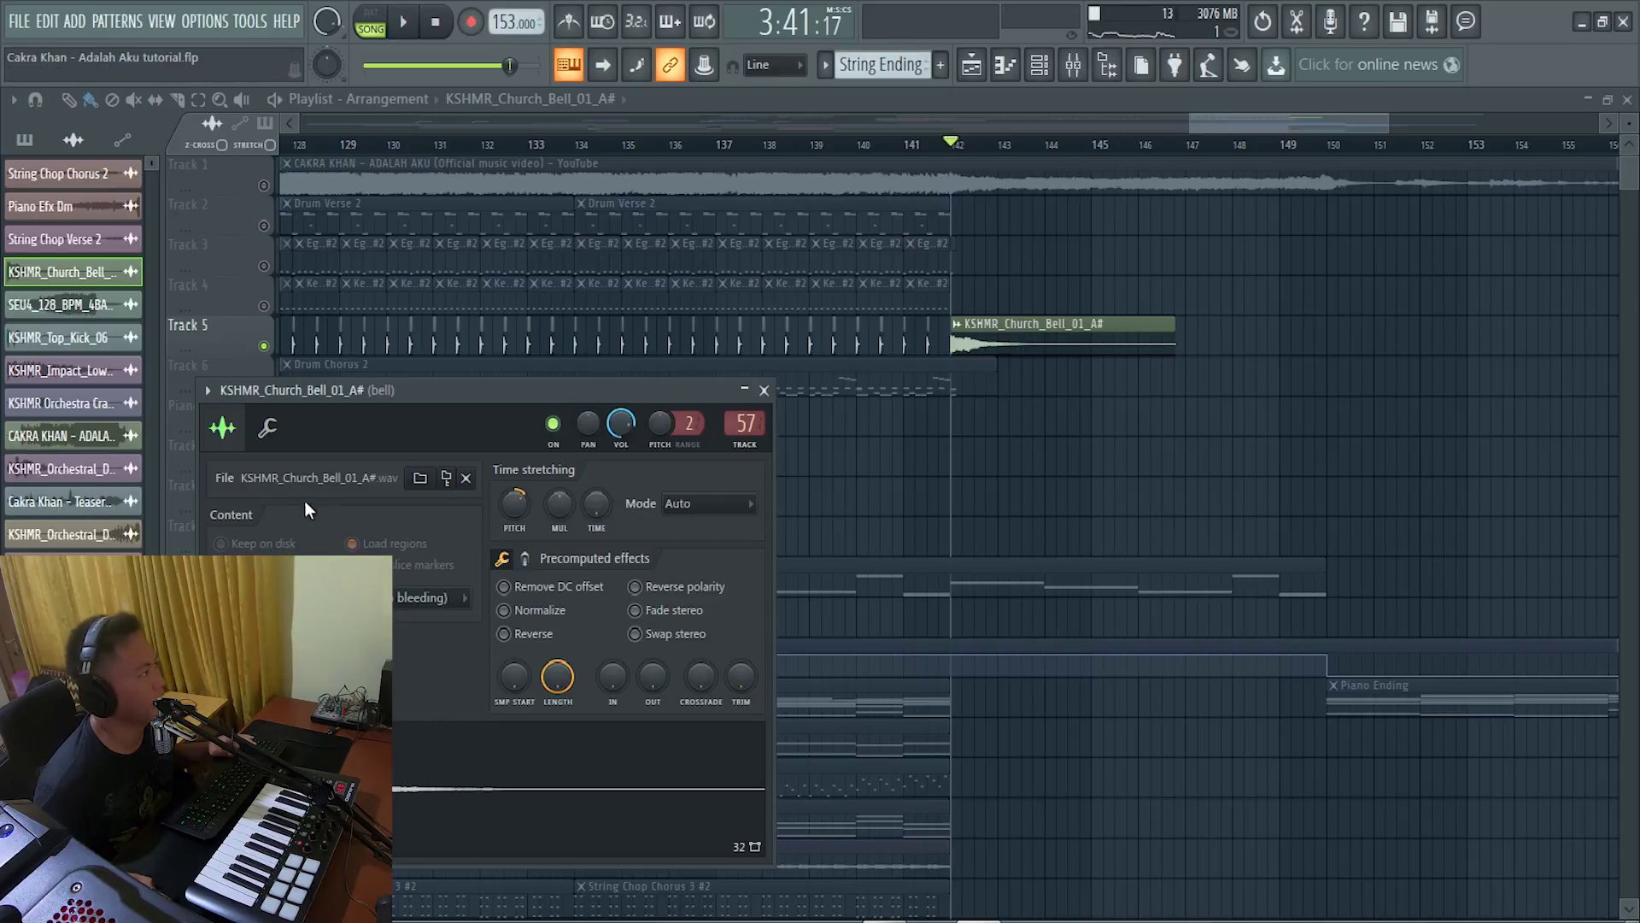
key(Escape)
Solo Track 11 and audition the Bass Full pattern from bar 142, then stop playback.
scroll(854, 531, down, 3)
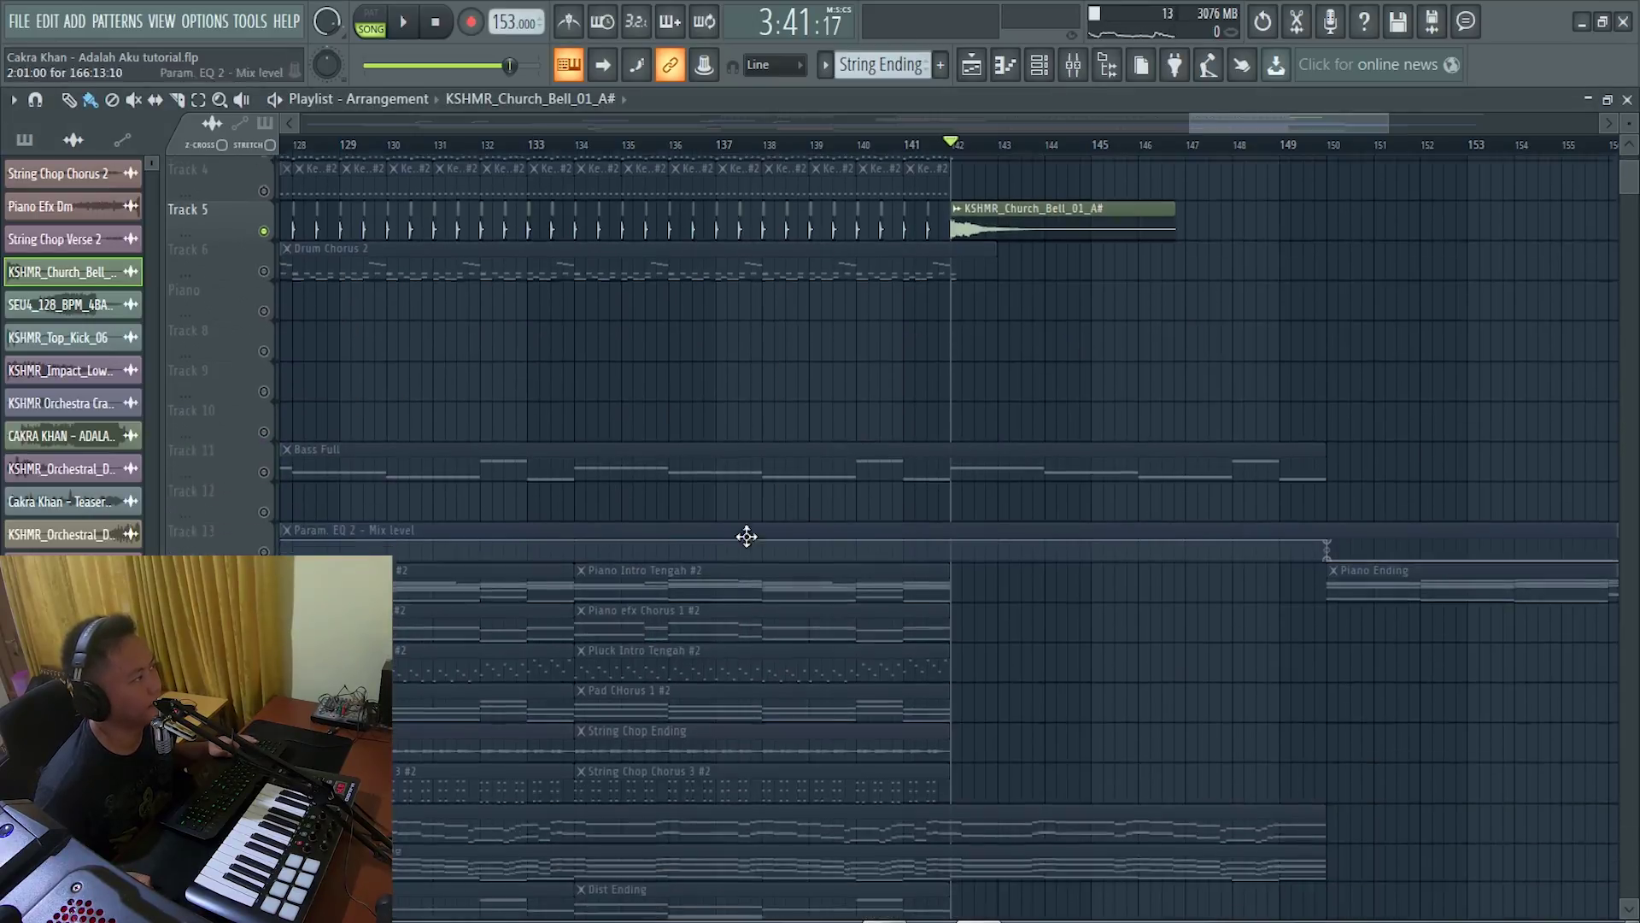
scroll(1052, 577, down, 3)
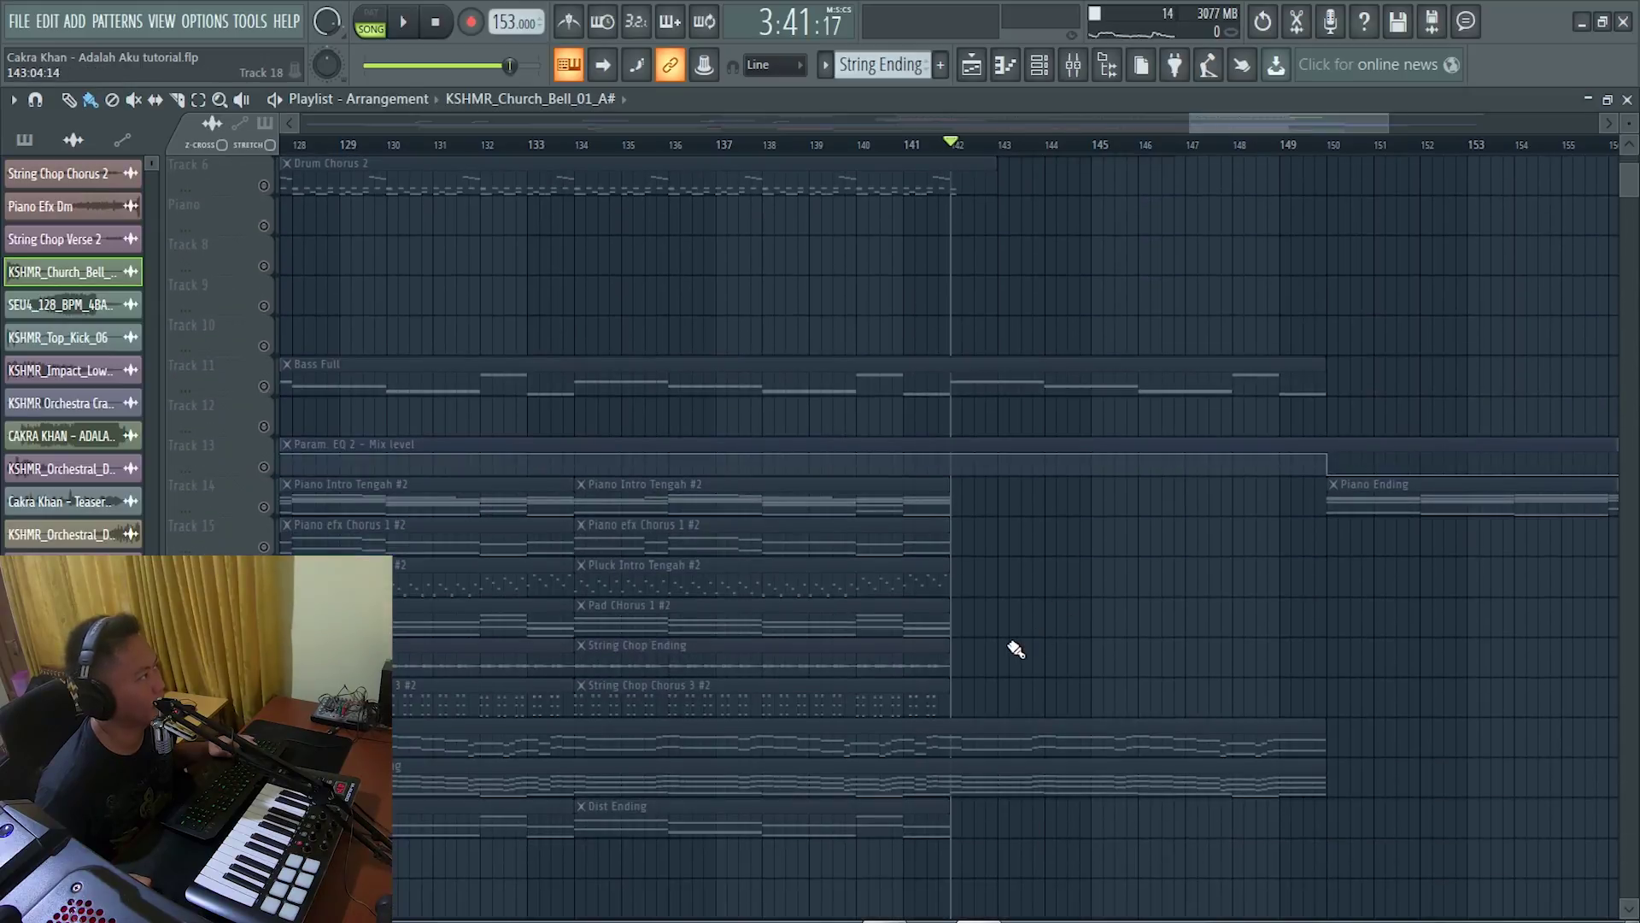
click(278, 388)
click(962, 385)
key(space)
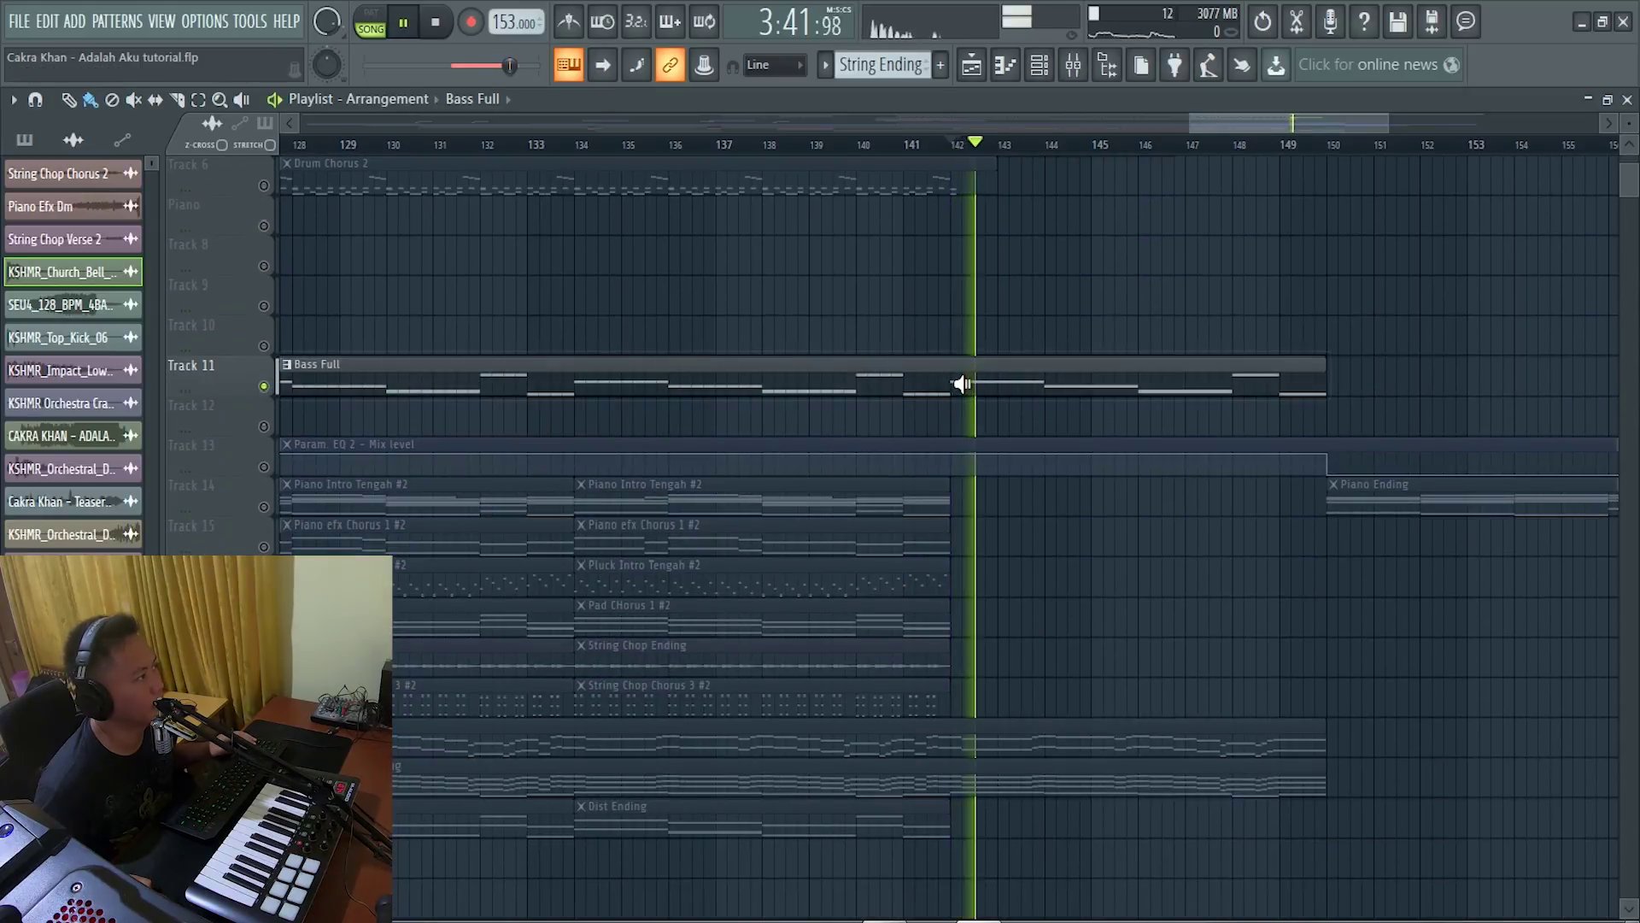
alt+right_click(1069, 393)
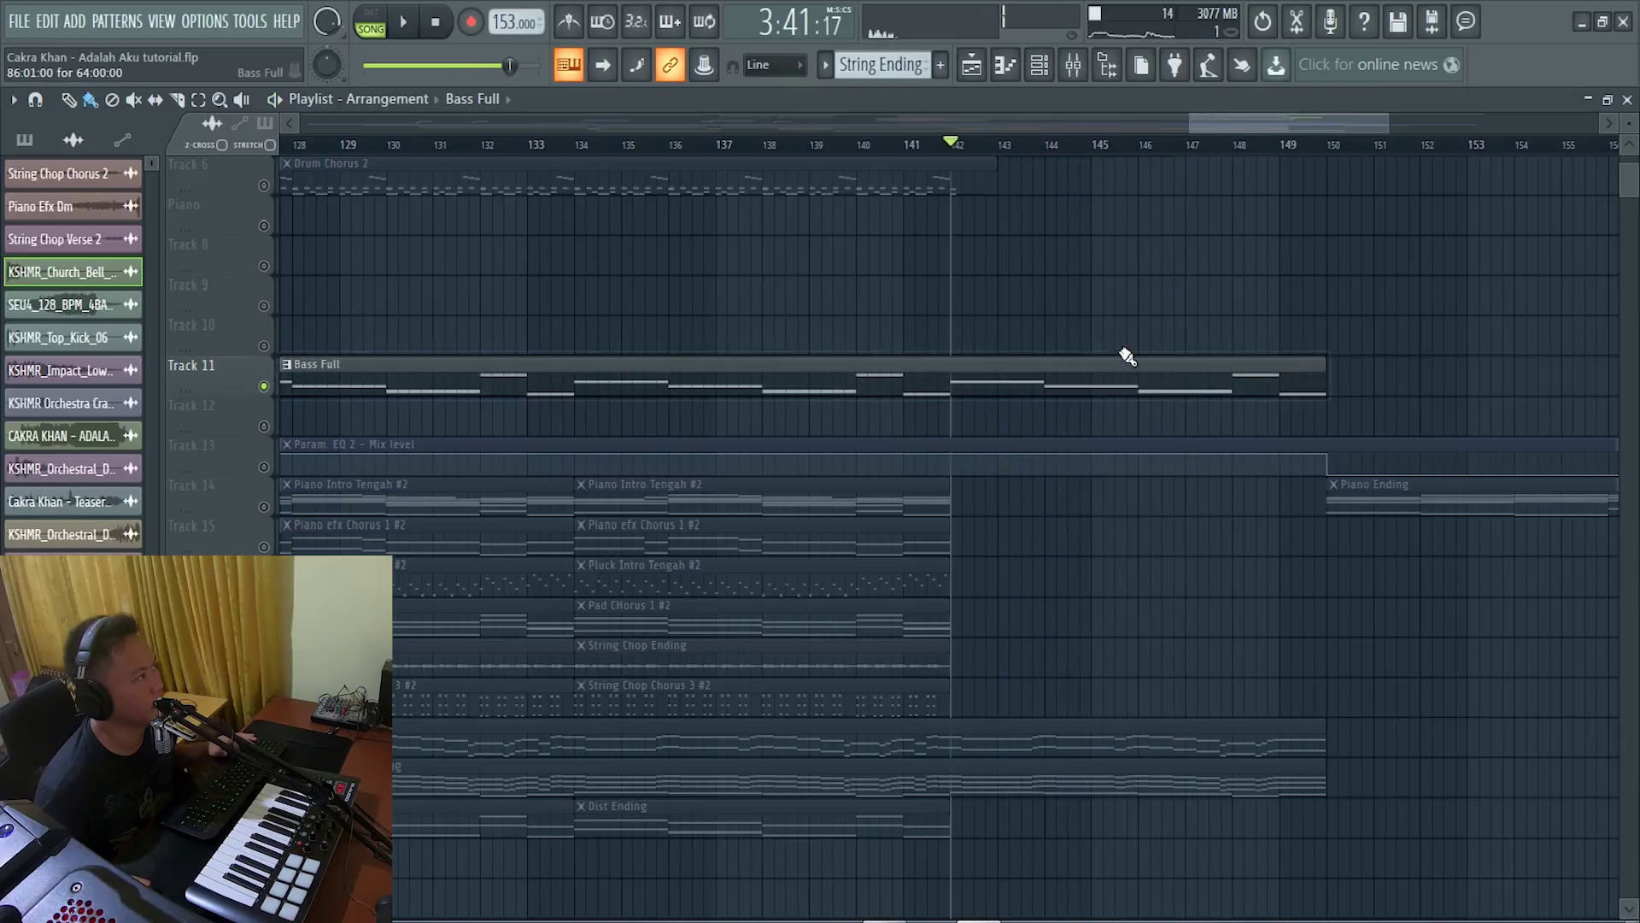
Unsolo the bass so every track plays, keeping only the Track 1 reference audio muted.
scroll(723, 259, up, 5)
right_click(264, 185)
right_click(264, 185)
click(264, 186)
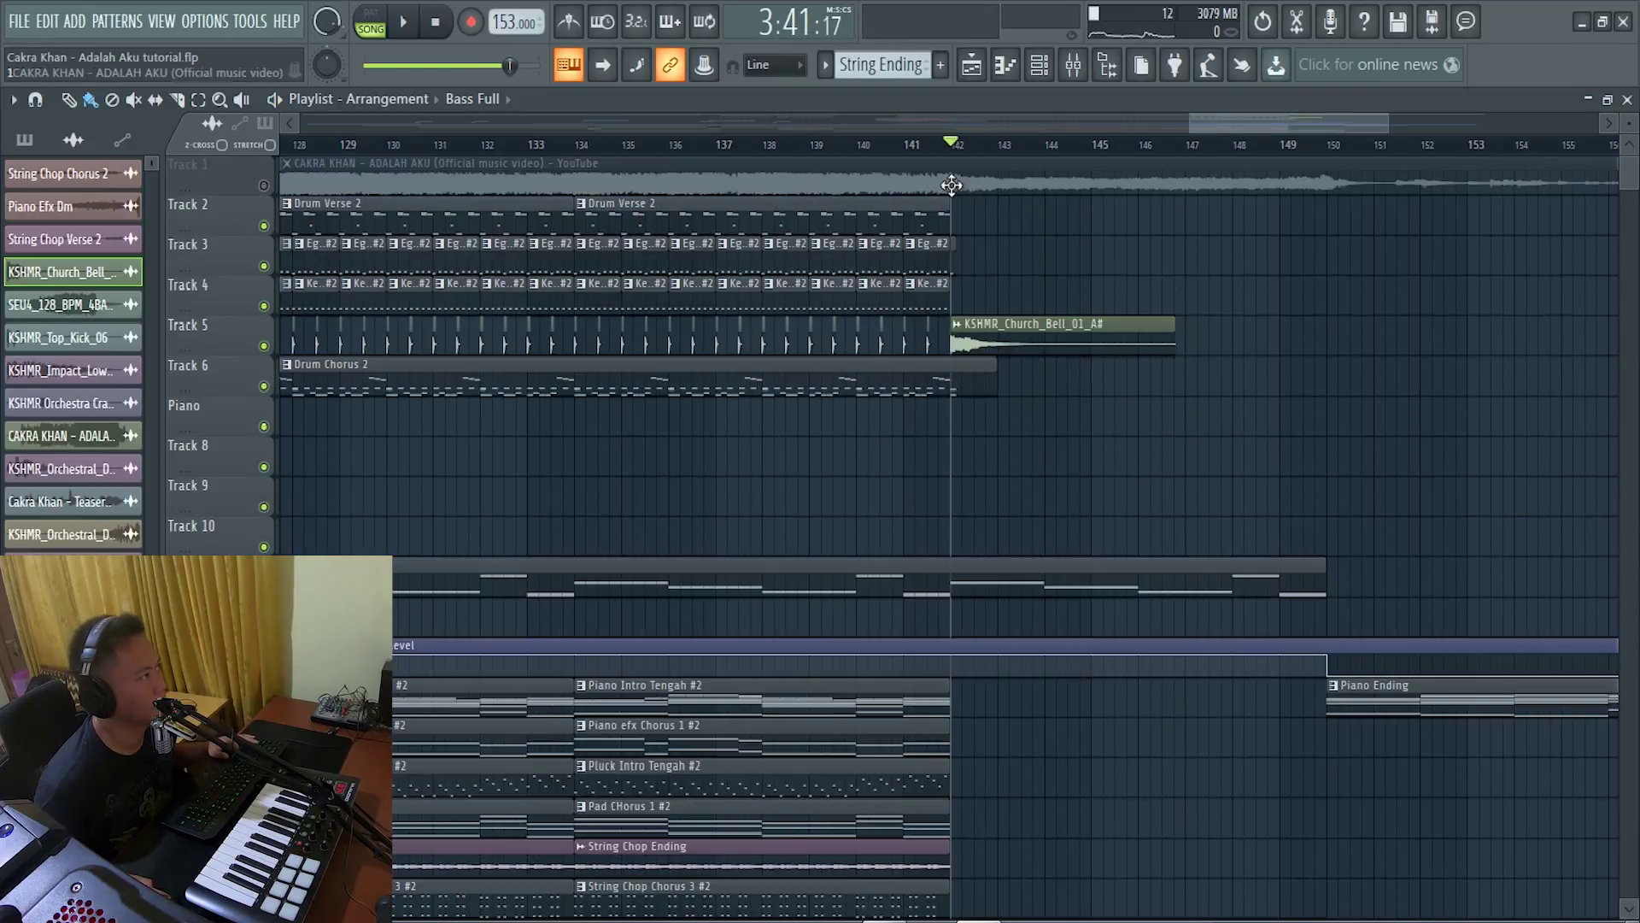
Select bars 142 to 149 and play that section while looking over its clips, then stop playback.
drag(950, 146, 1321, 347)
key(space)
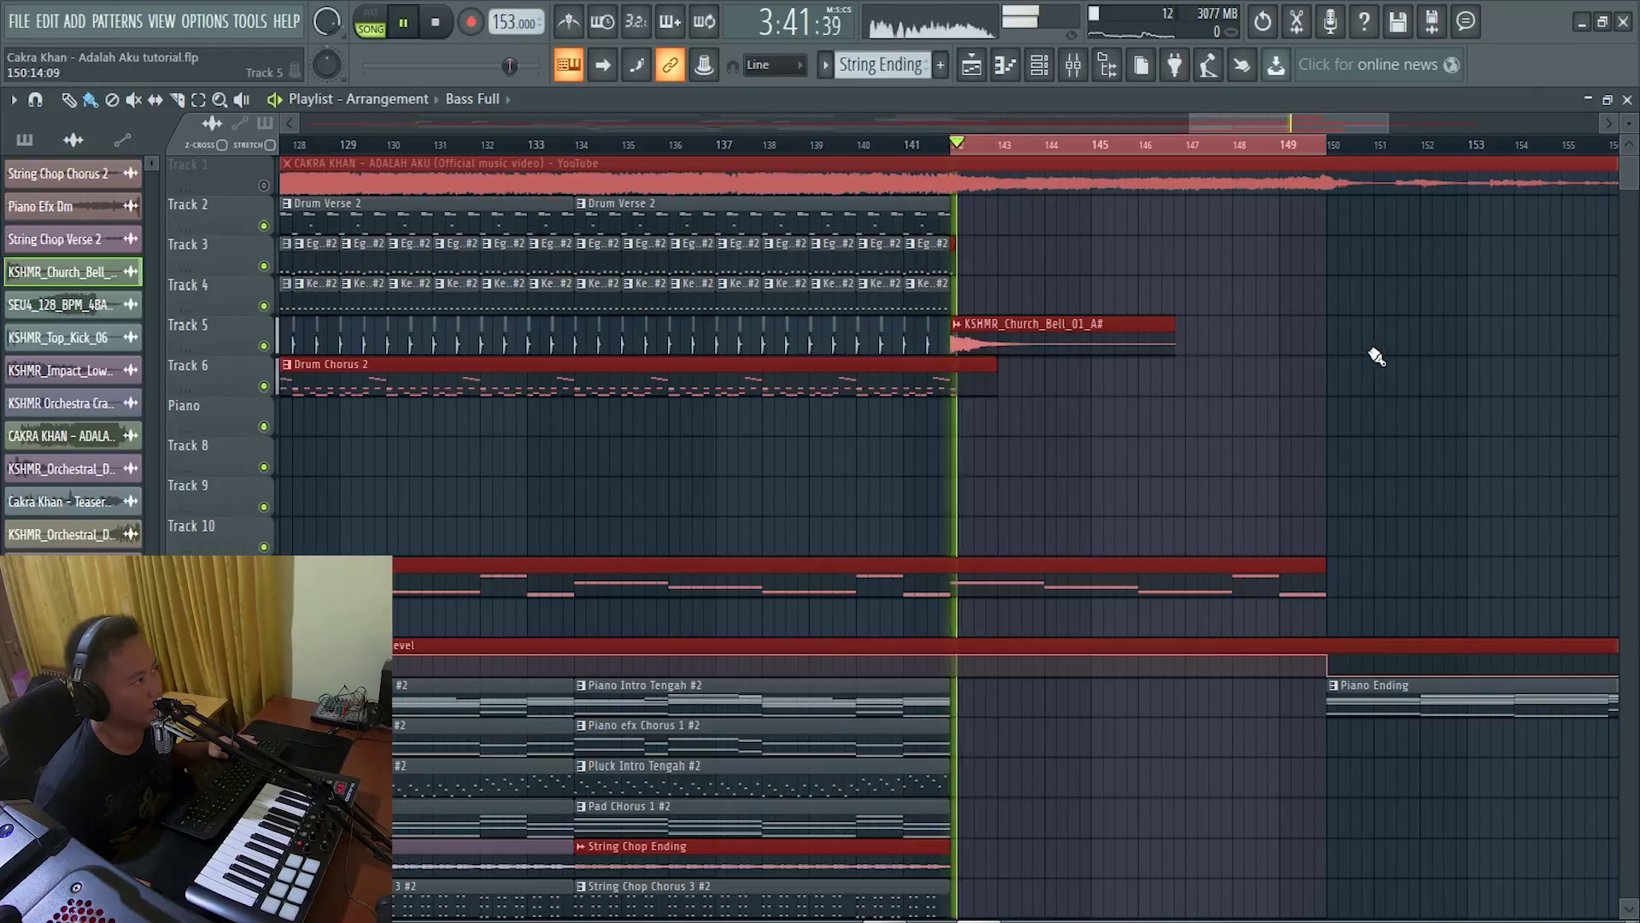
scroll(1337, 414, down, 10)
scroll(957, 543, up, 3)
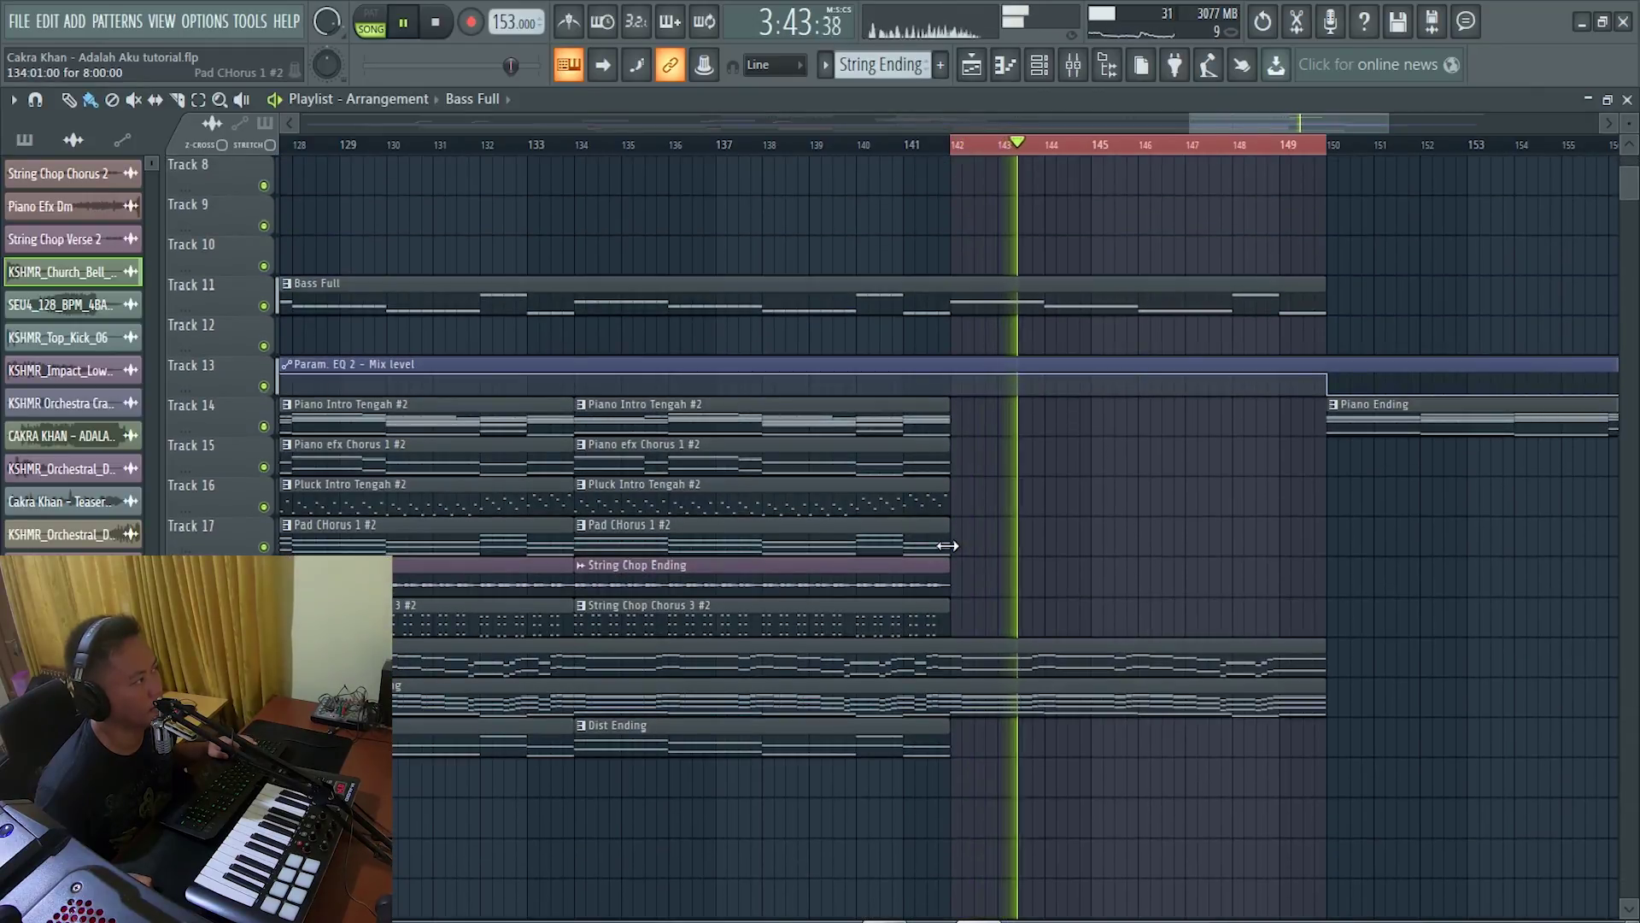
scroll(714, 586, down, 3)
scroll(1068, 571, up, 9)
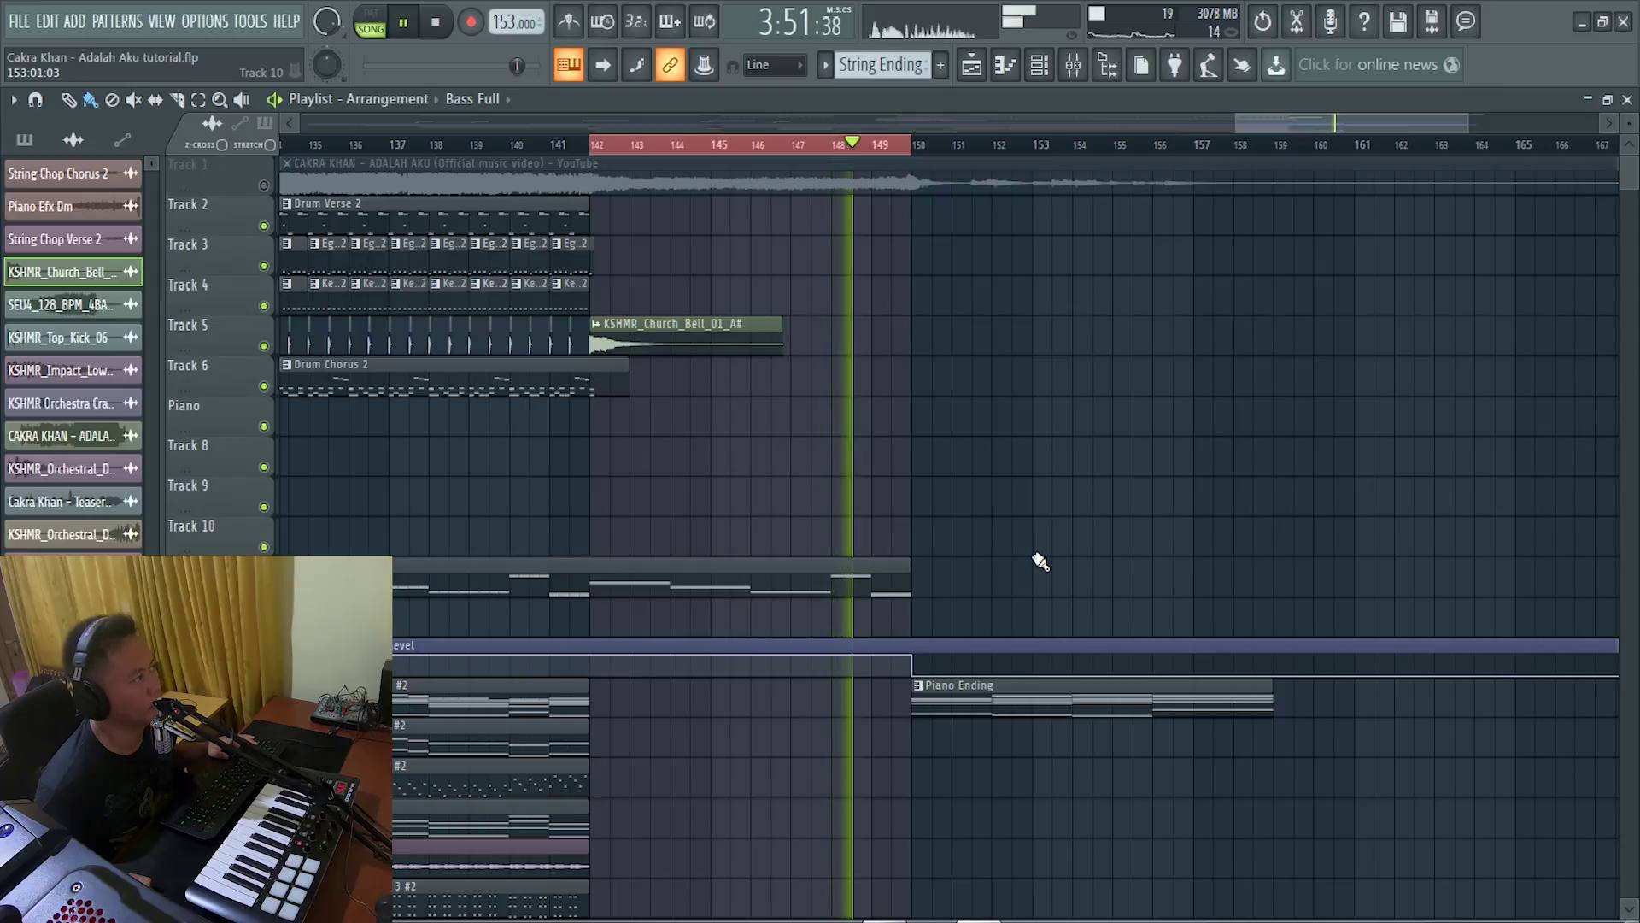
key(space)
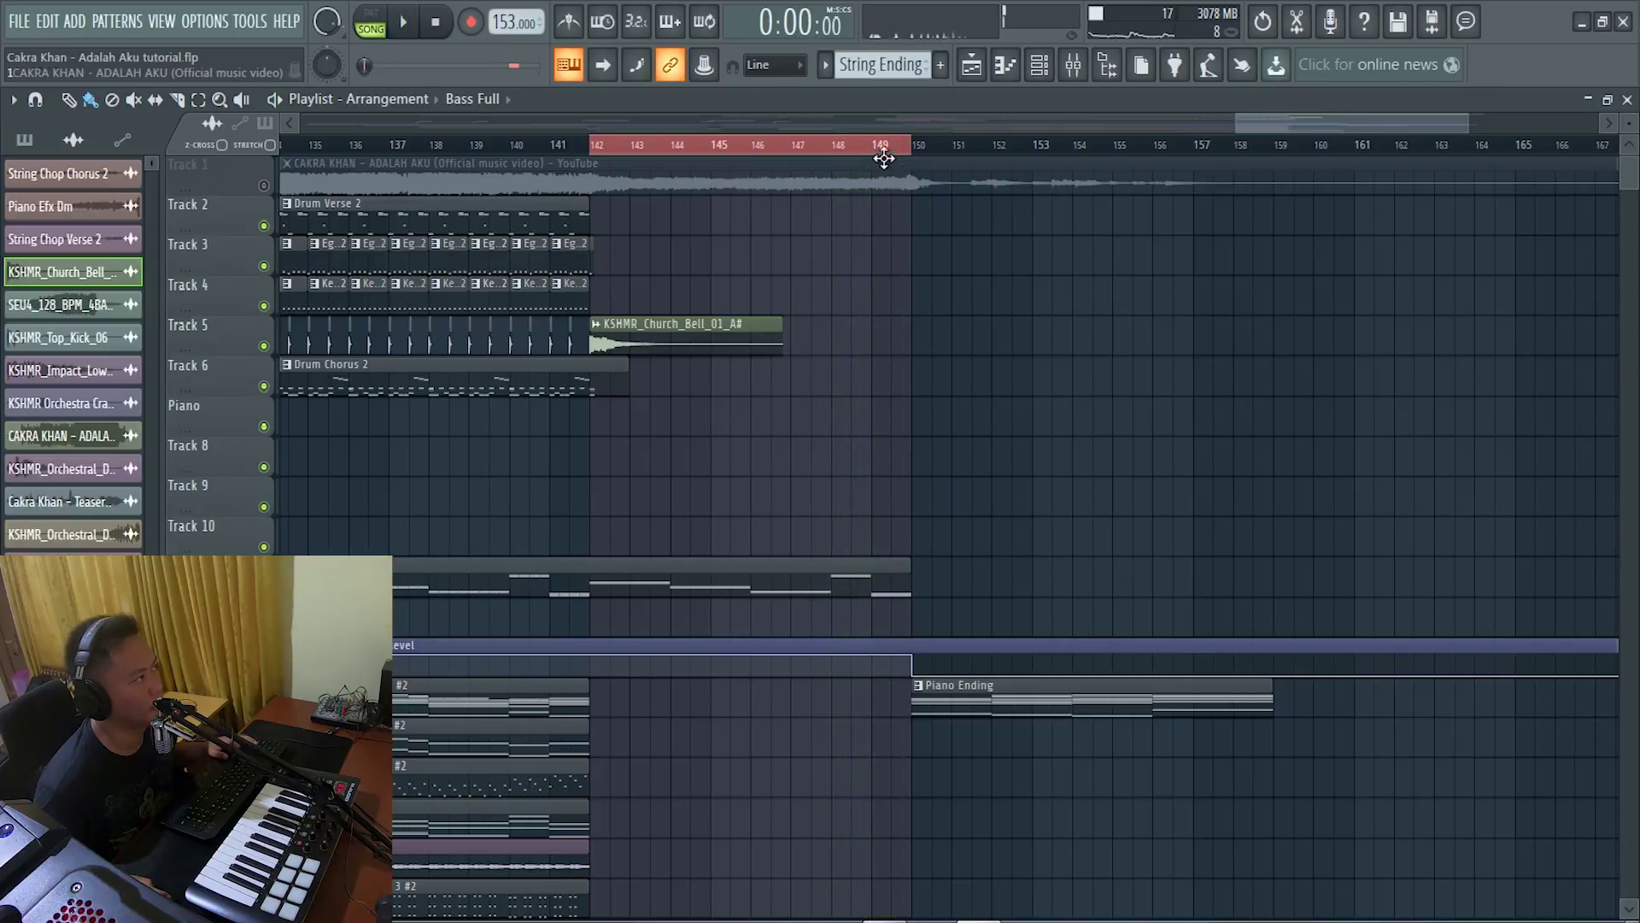
Clear the time selection and audition the Piano Ending clip twice from bar 150, stopping playback after each pass.
double_click(912, 152)
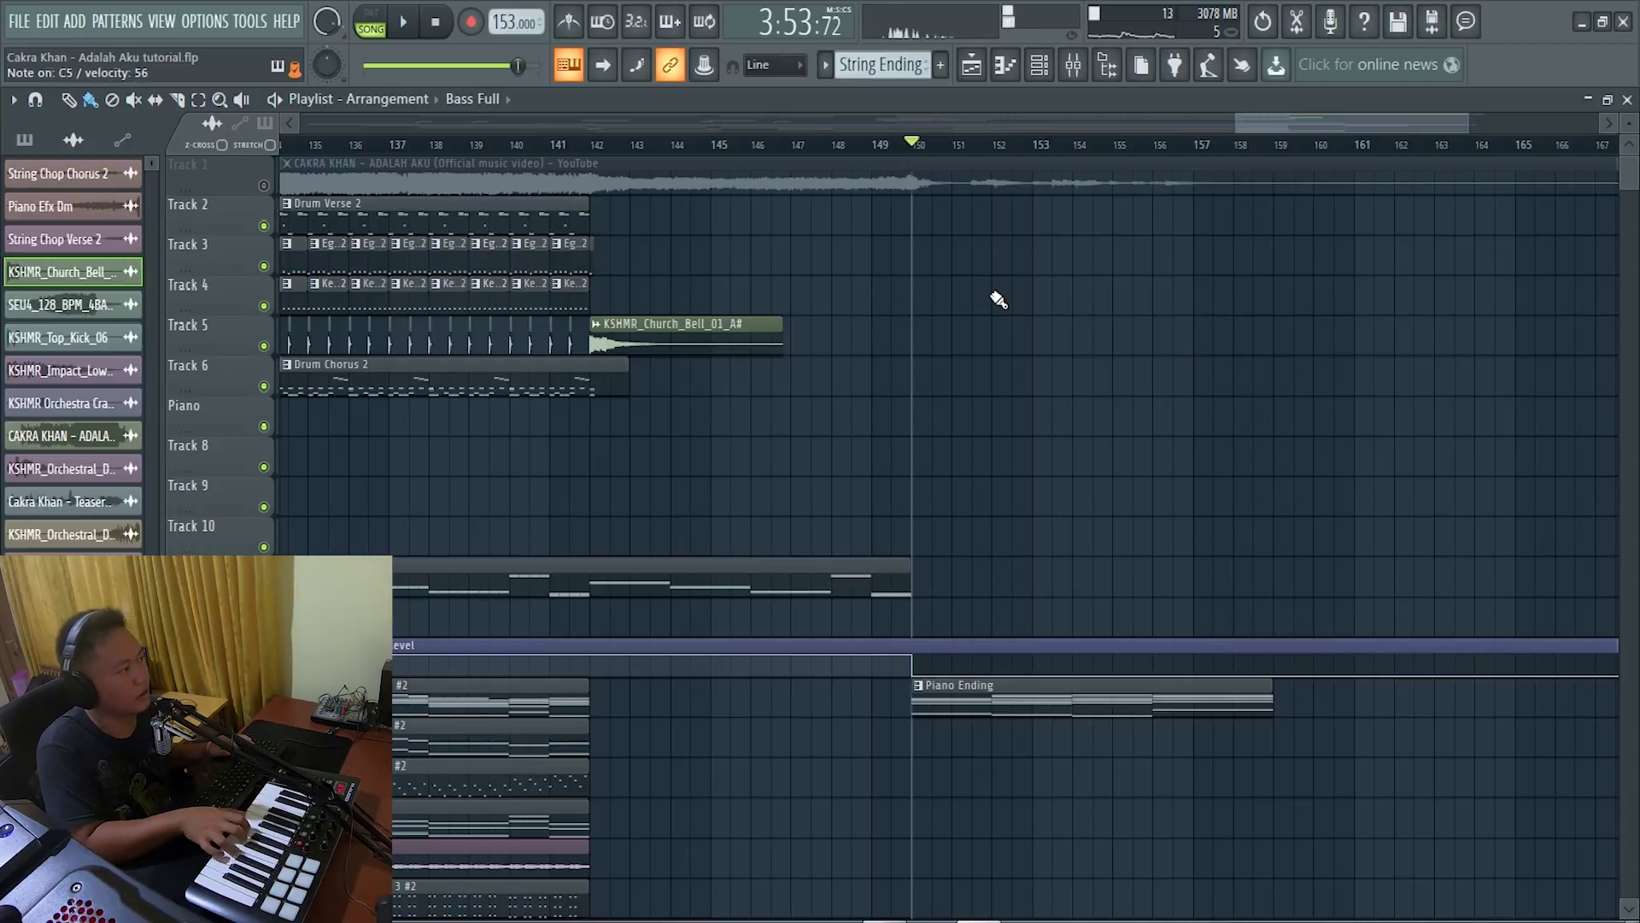
key(space)
key(space)
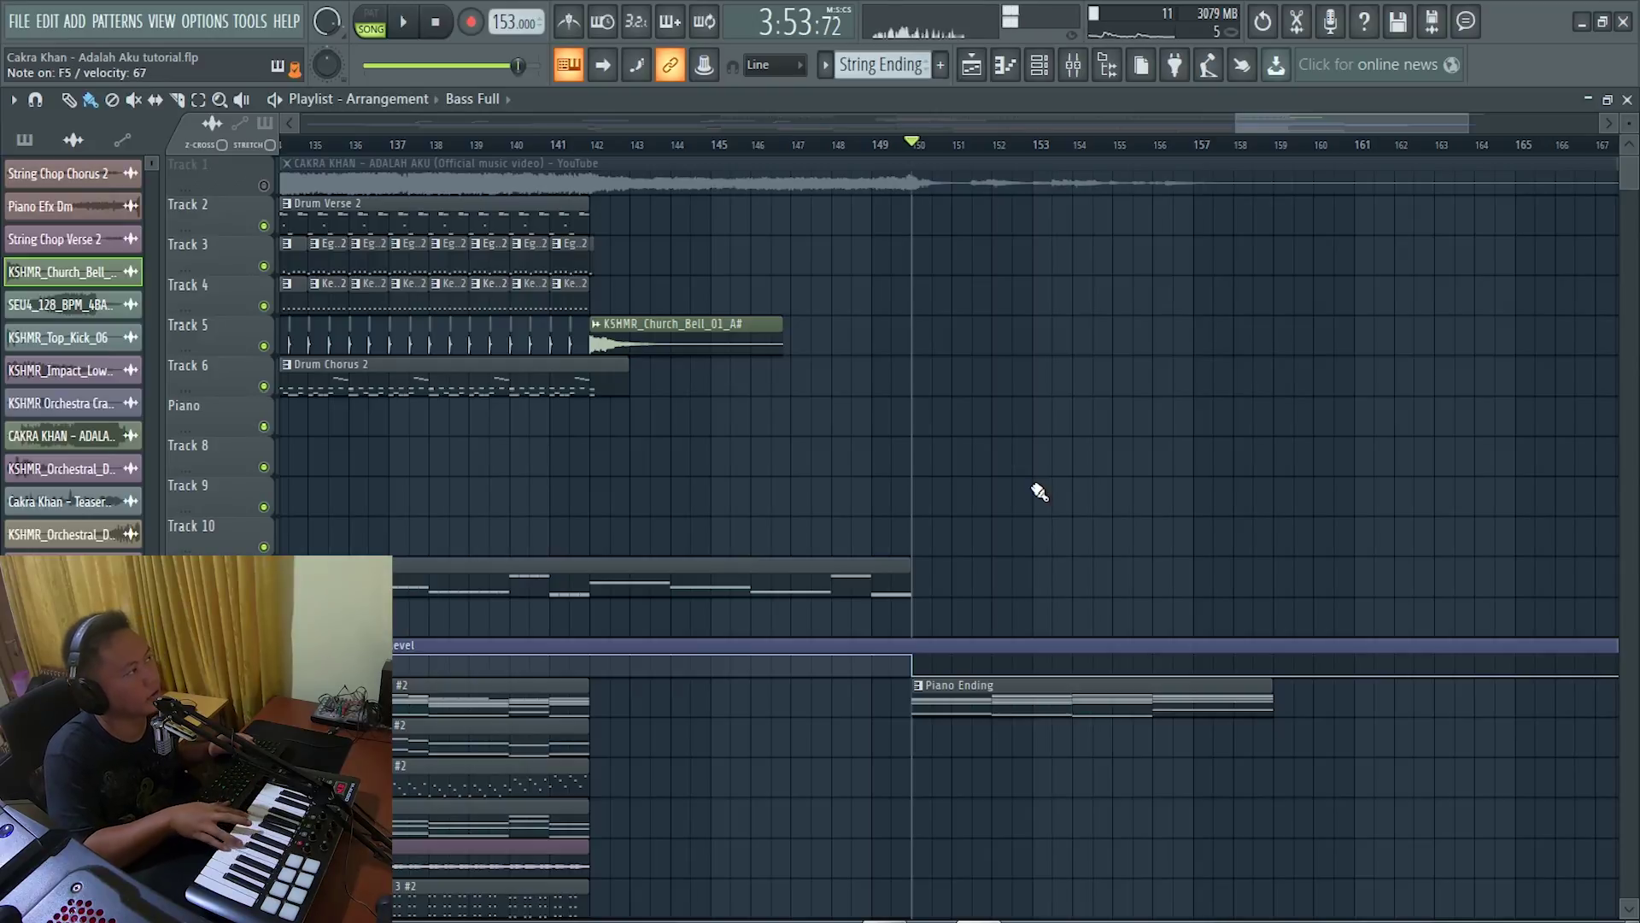
key(space)
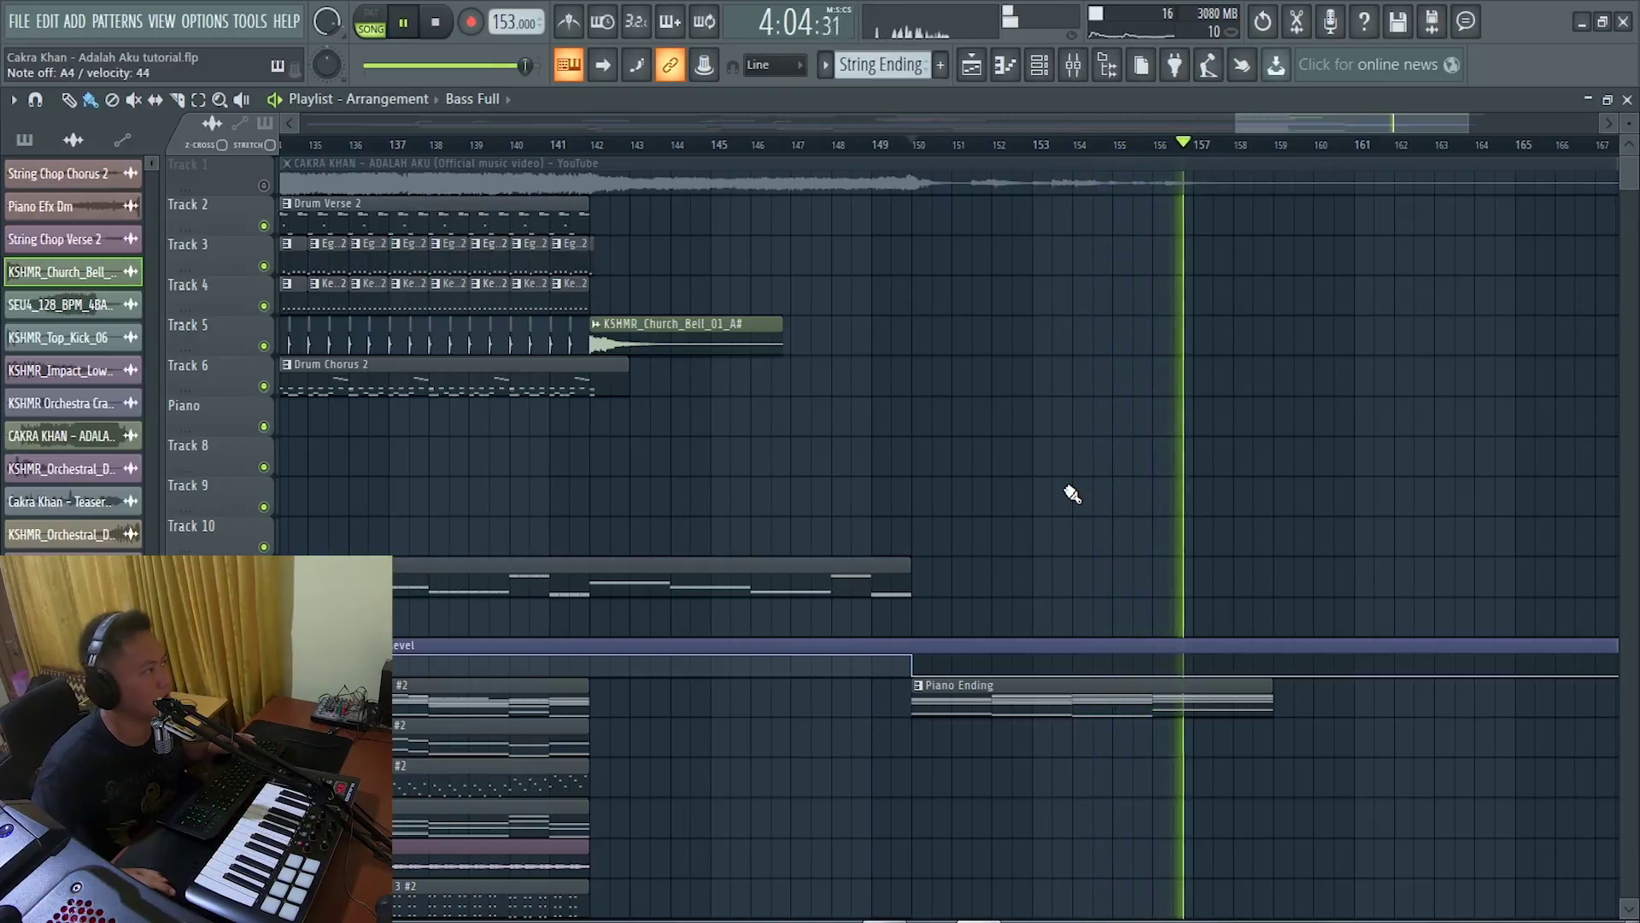
key(space)
Open the Piano Ending pattern in the piano roll and scrub through its four chords from bar 1 to bar 7.
double_click(969, 708)
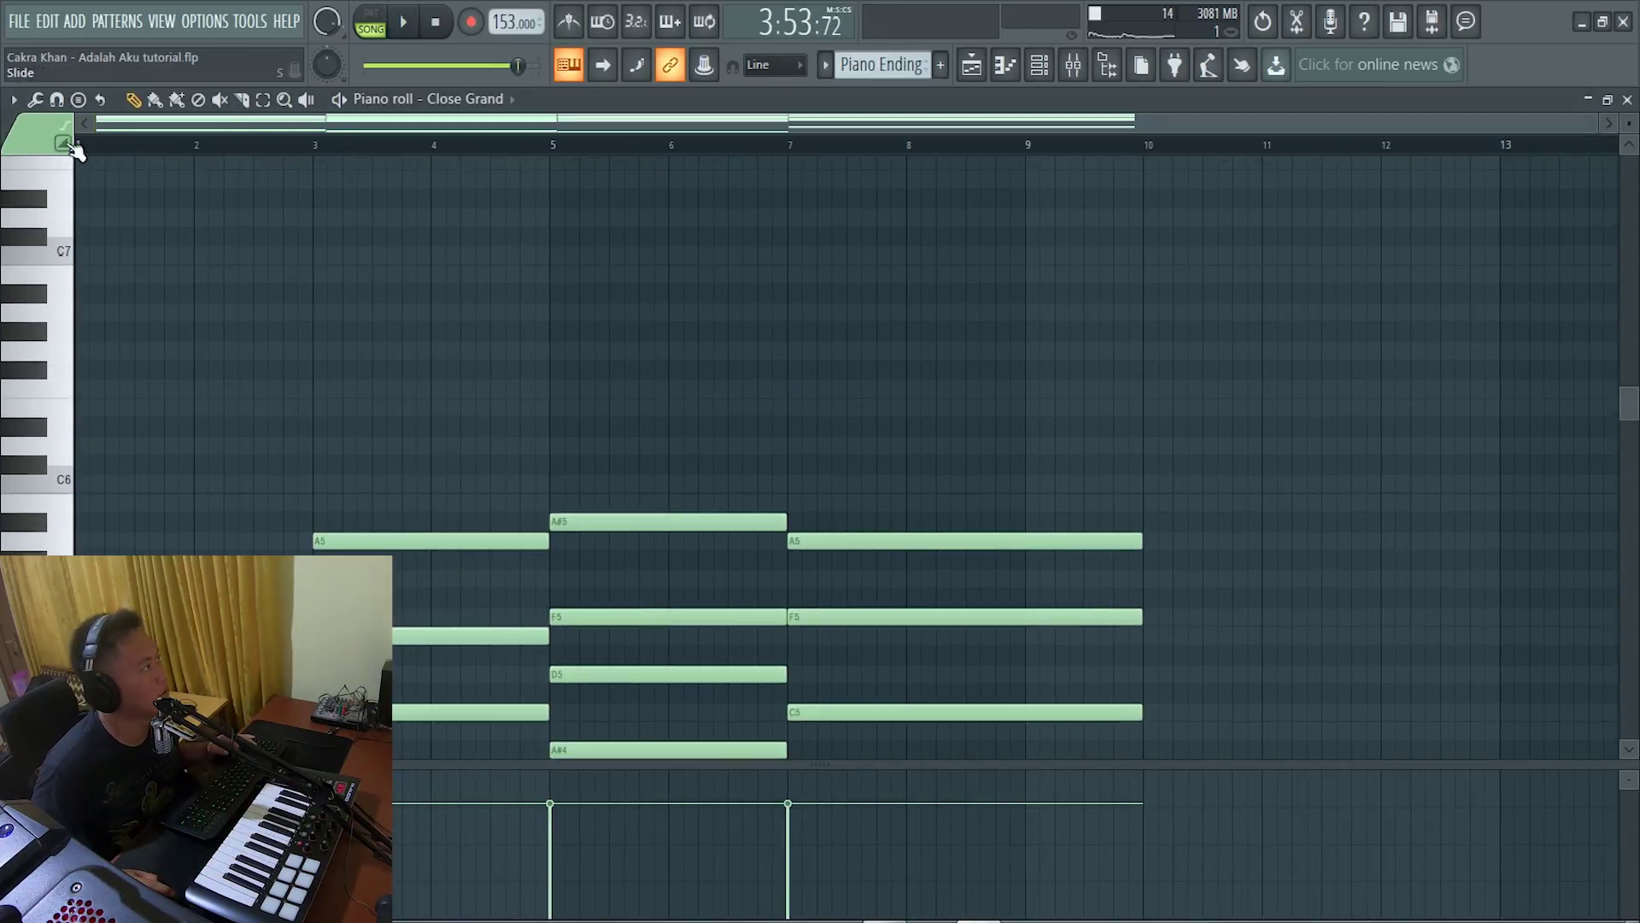
scroll(162, 318, down, 4)
alt+right_click(175, 419)
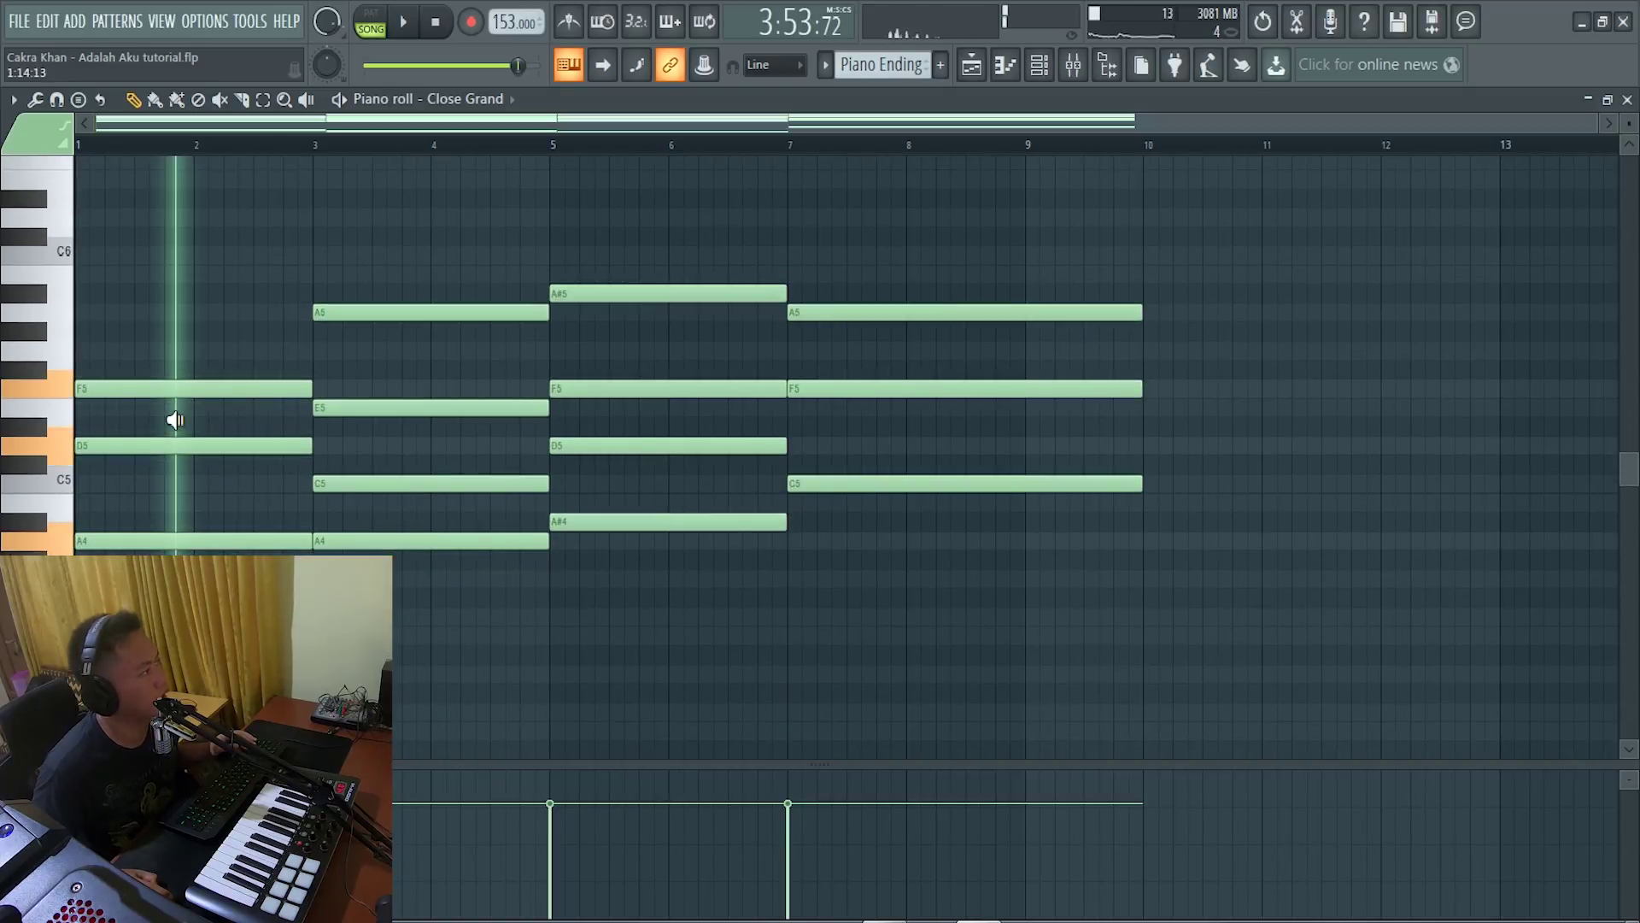
drag(180, 420, 410, 435)
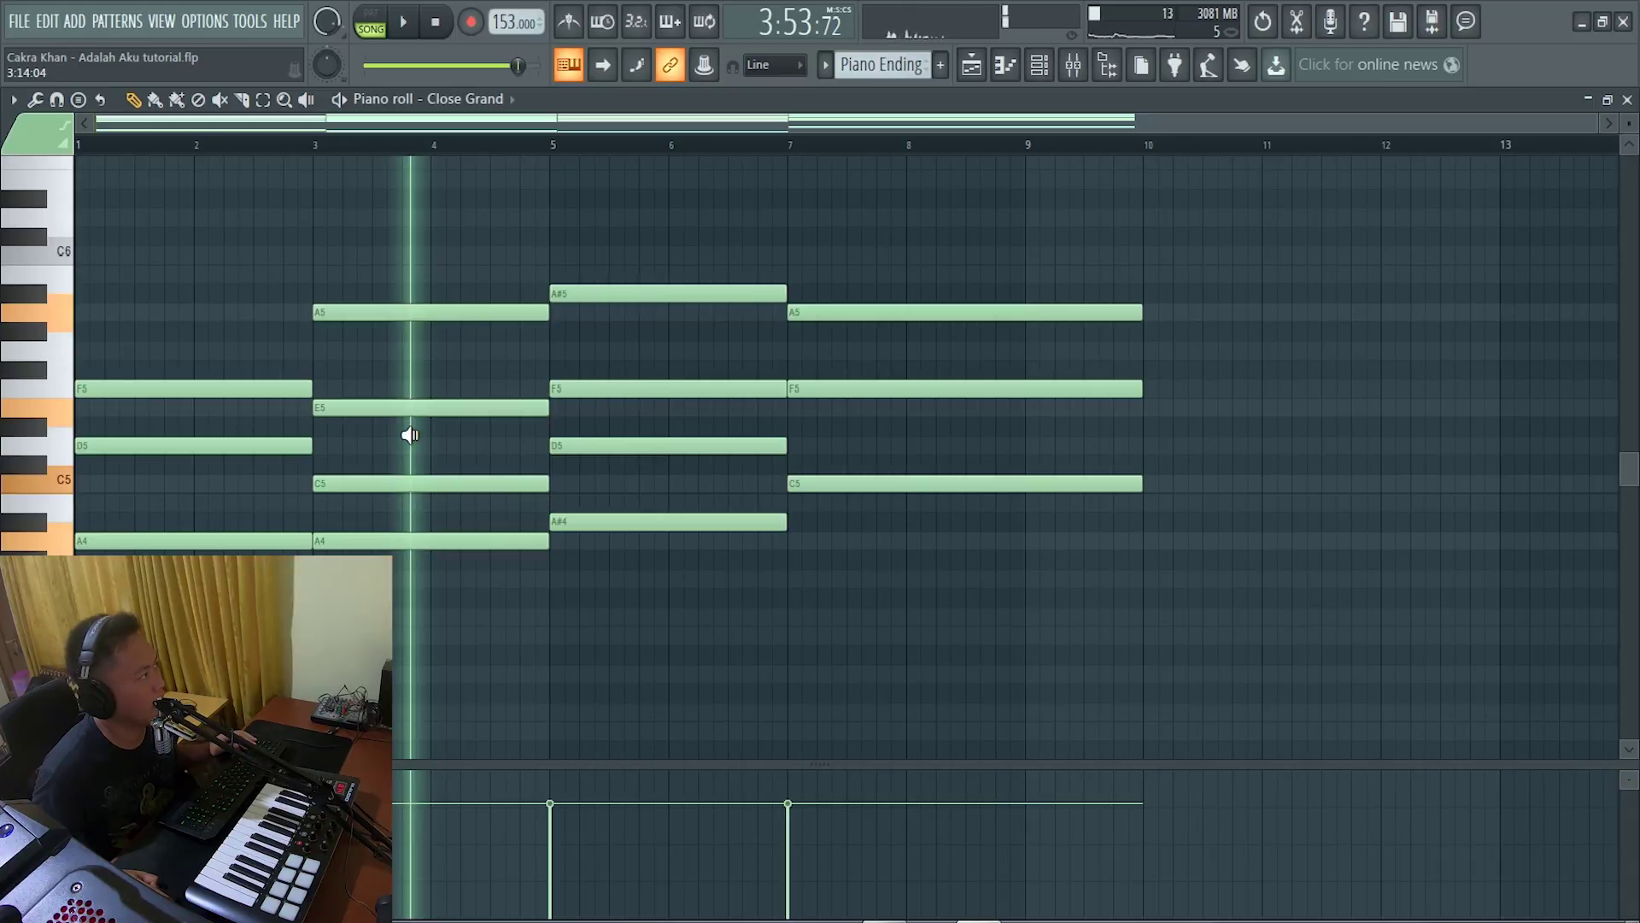
drag(410, 435, 829, 443)
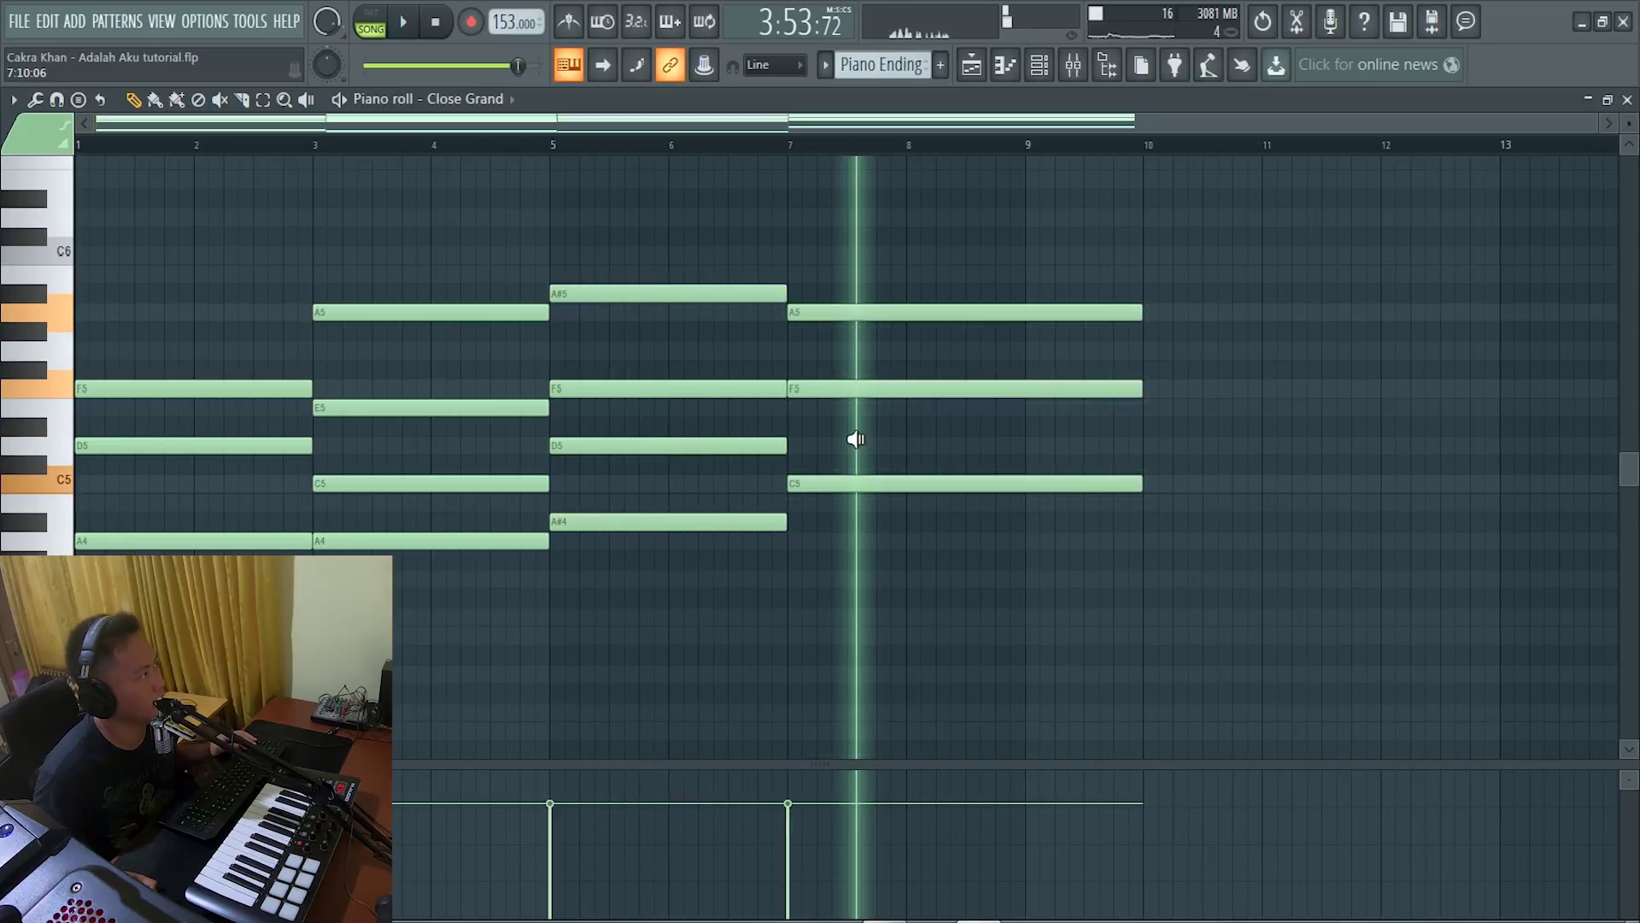
Return from the piano roll to the playlist, open the channel rack, and look over the Addictive Drums 2 and Close Grand instruments.
drag(856, 439, 859, 439)
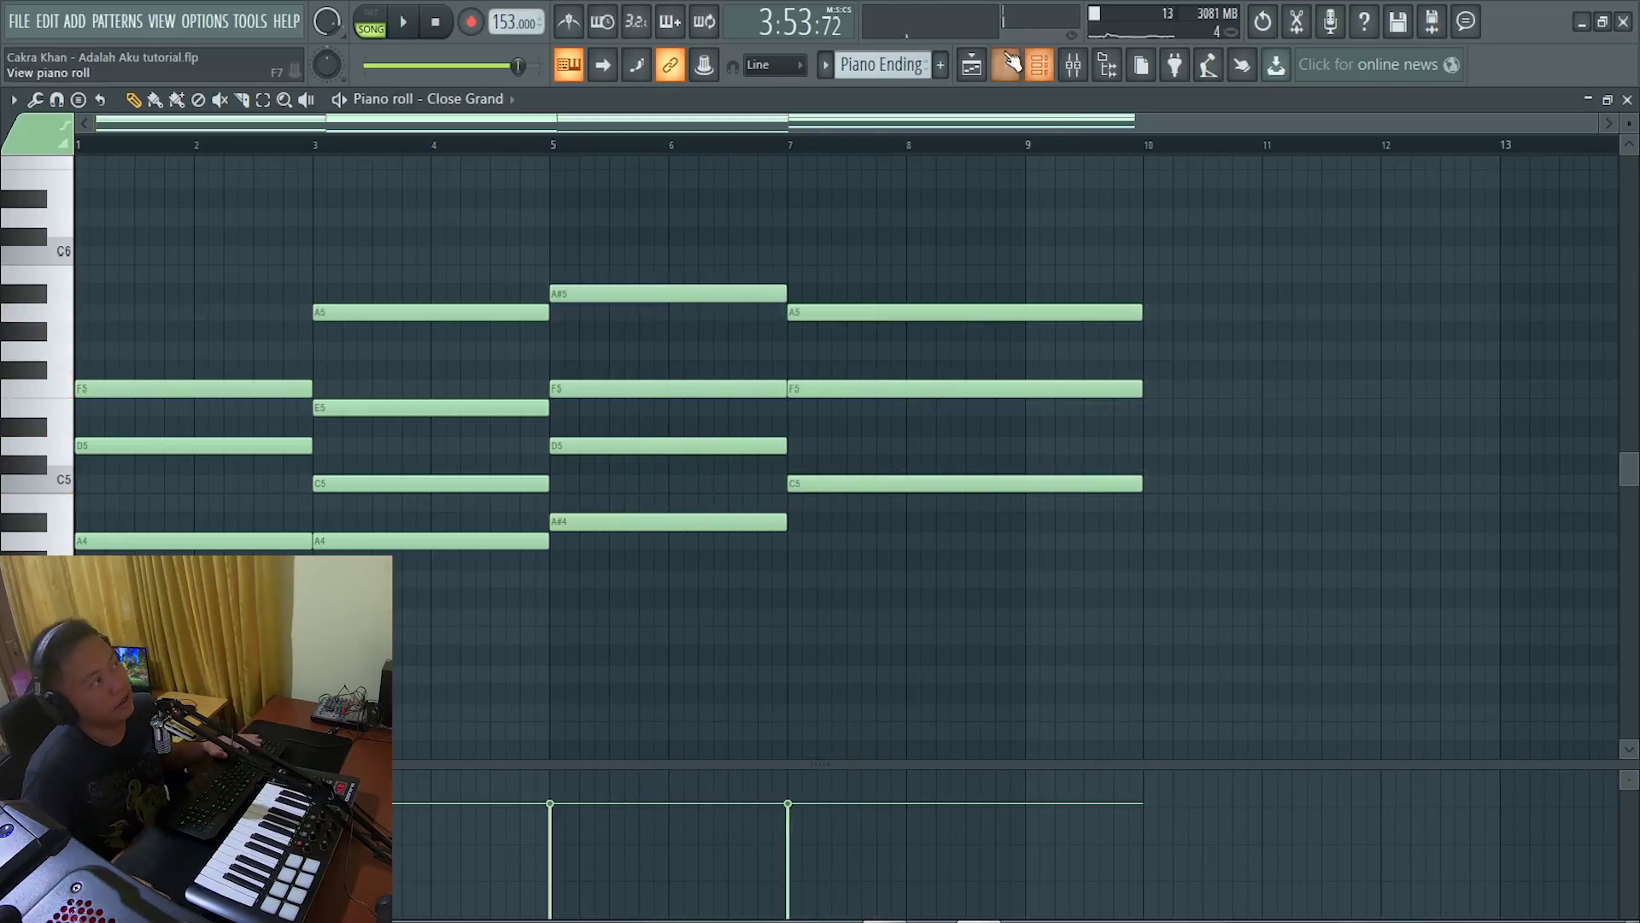
click(971, 64)
key(F6)
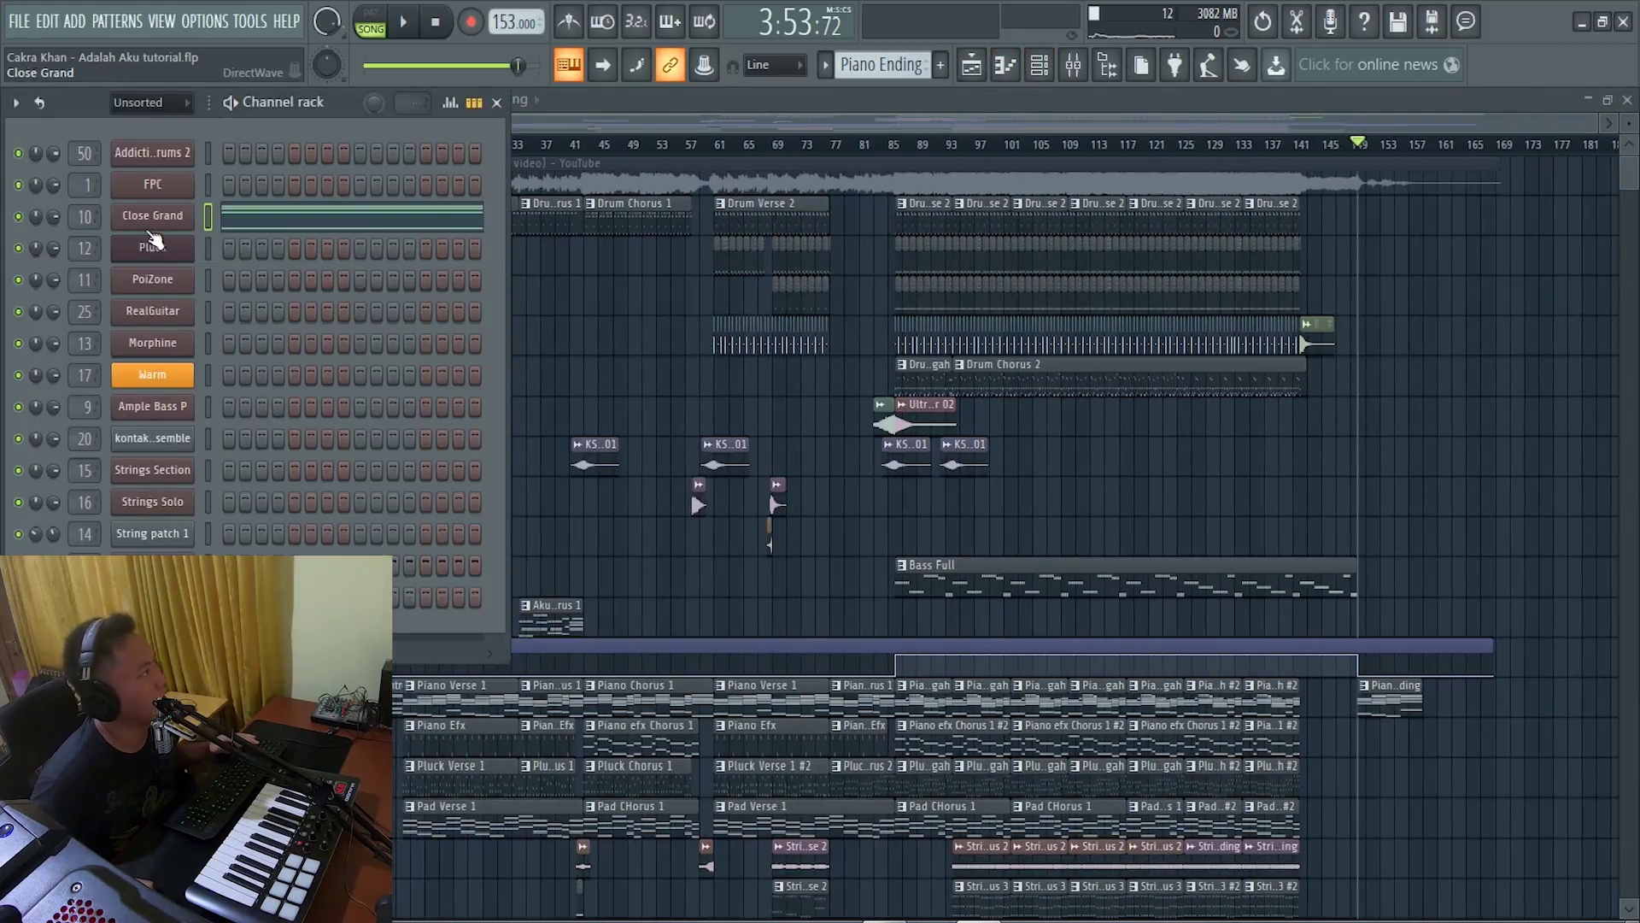
click(137, 159)
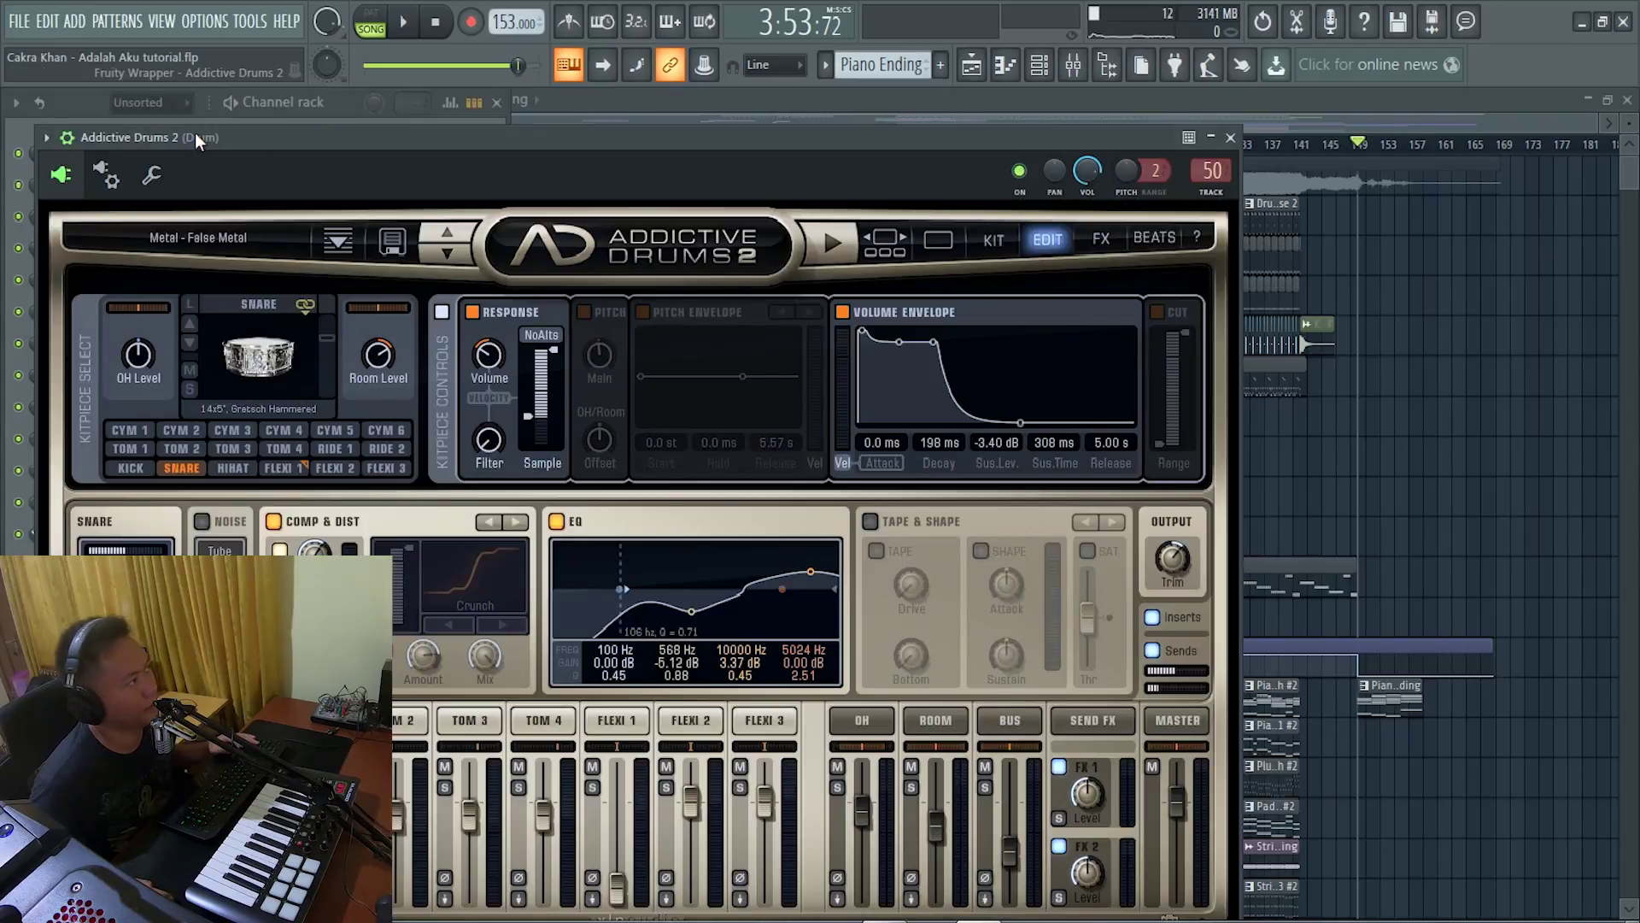
drag(202, 132, 593, 145)
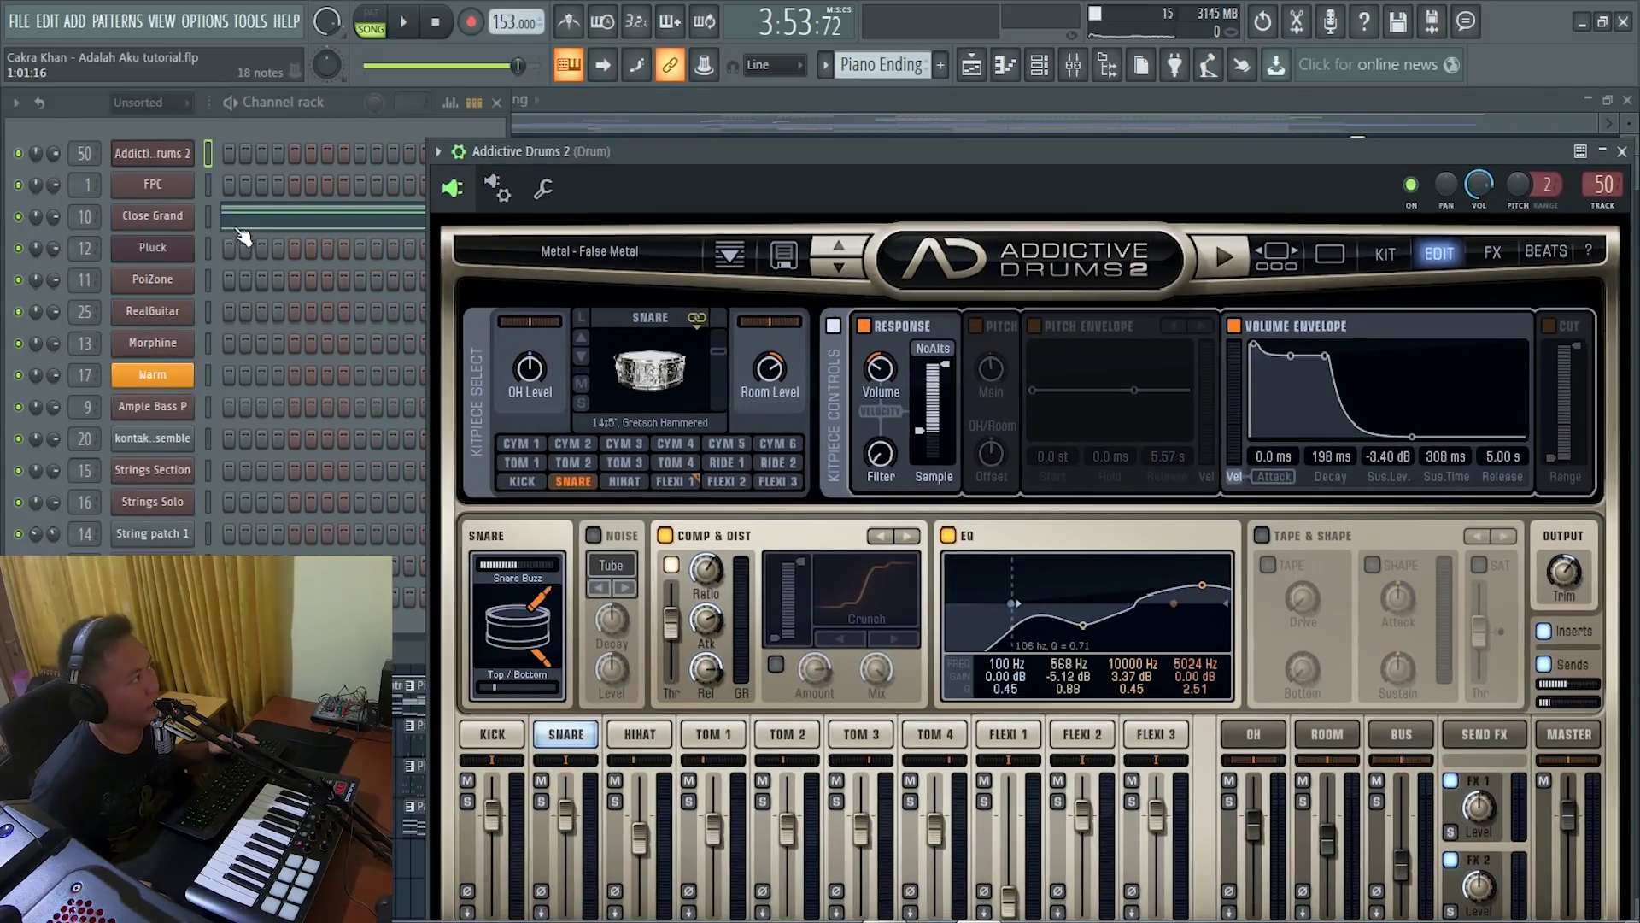
click(152, 216)
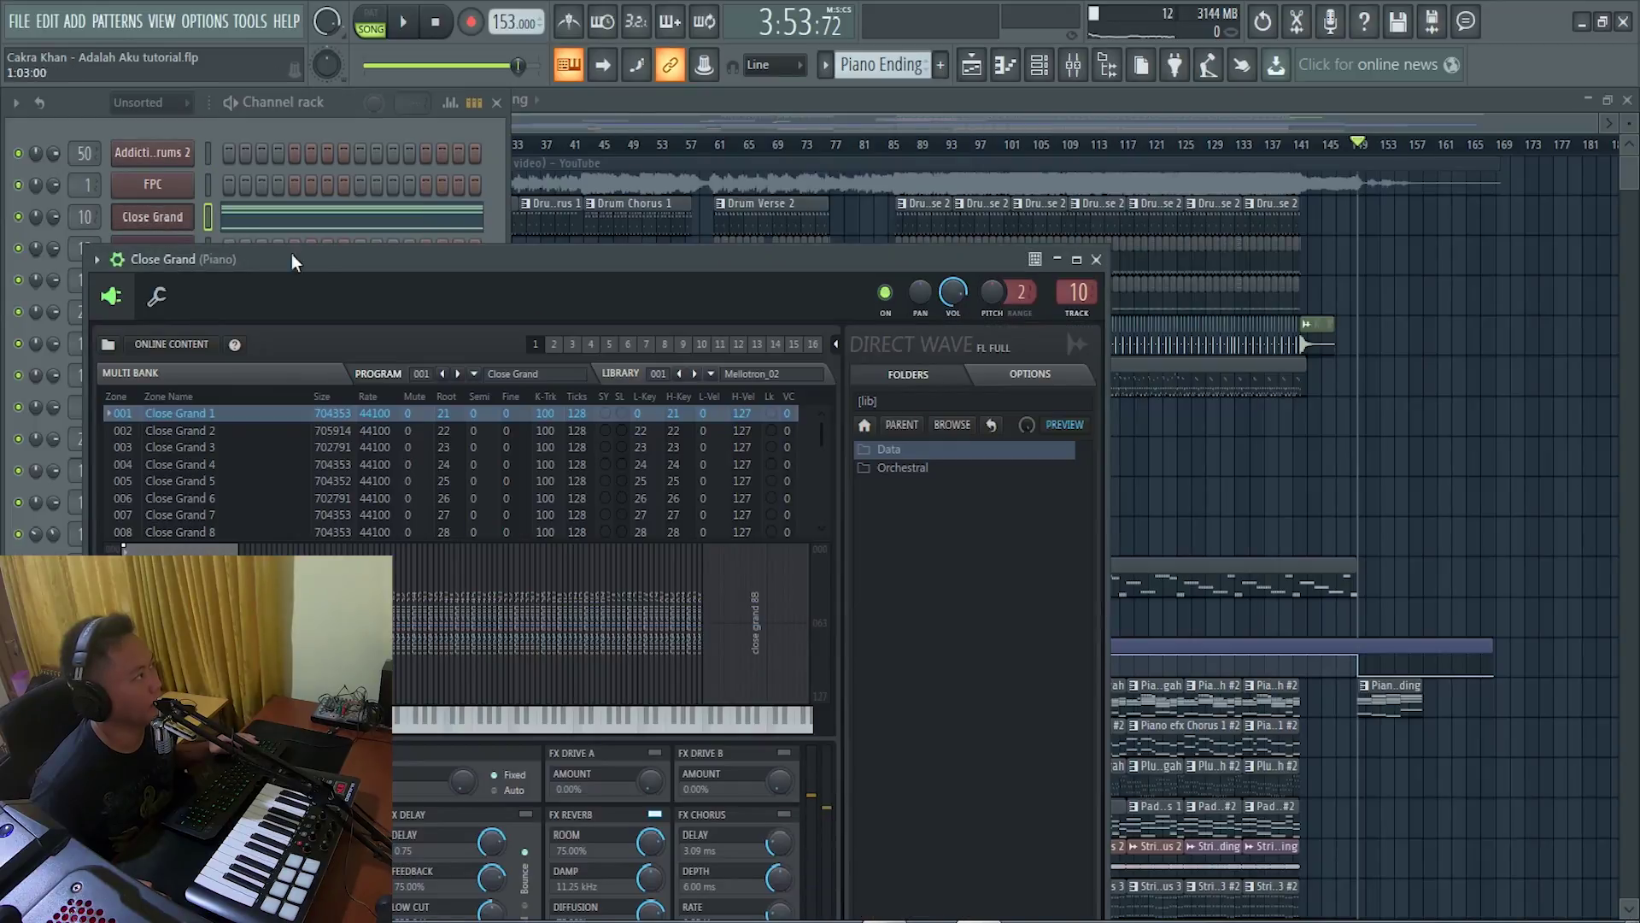
drag(288, 254, 753, 151)
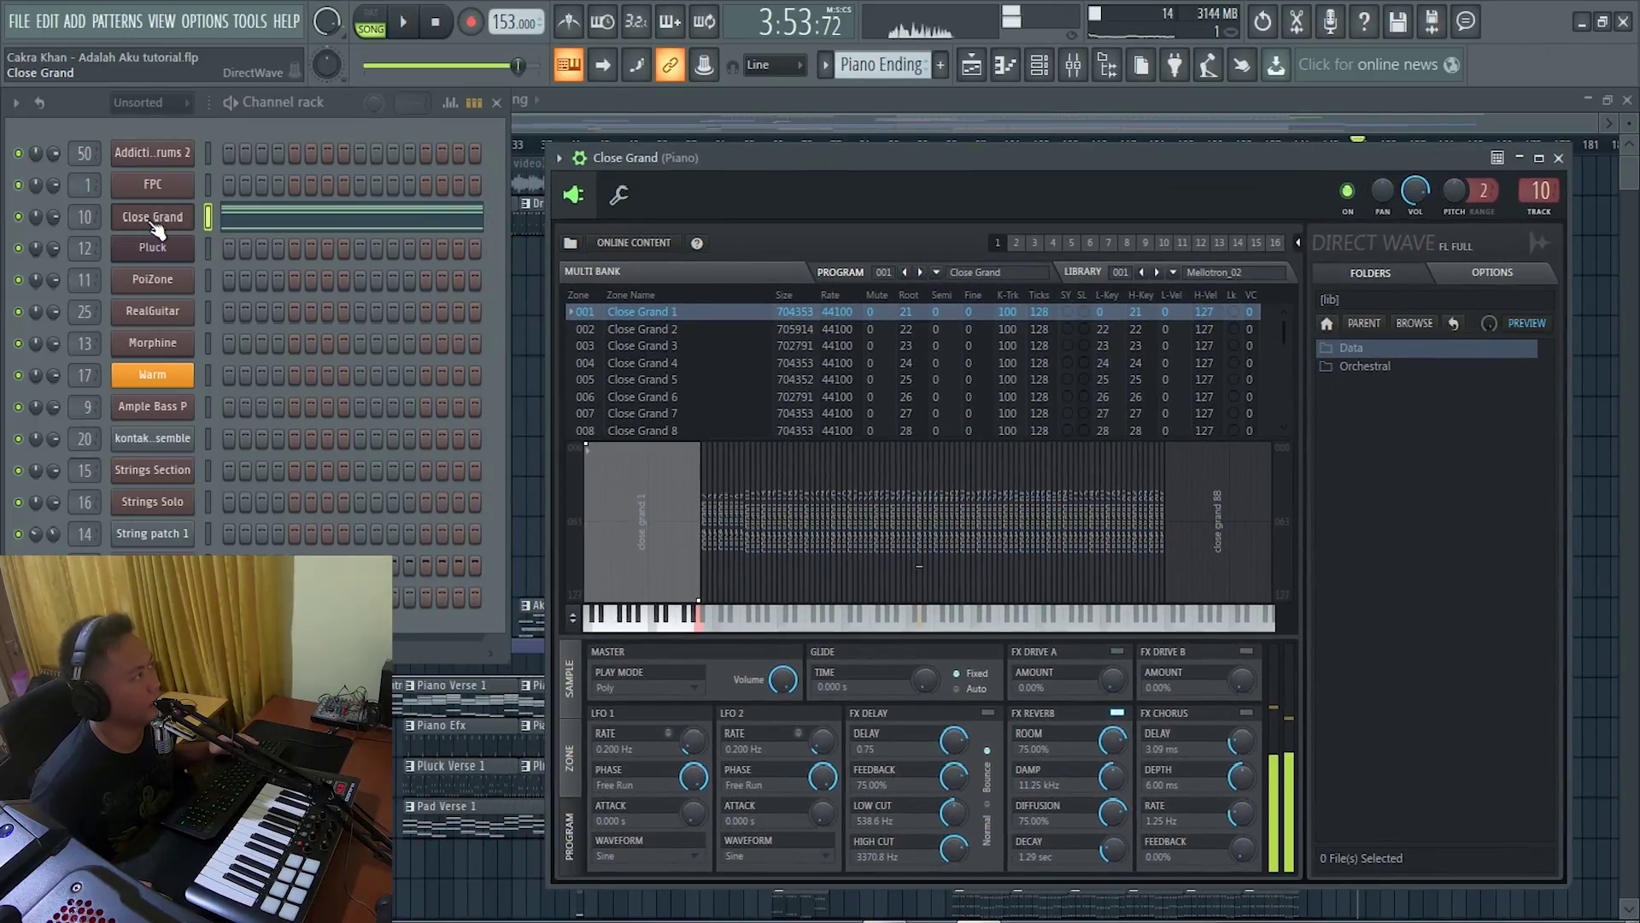
Open the Pluck instrument beside the channel rack and look through its plugin options without choosing any.
click(159, 249)
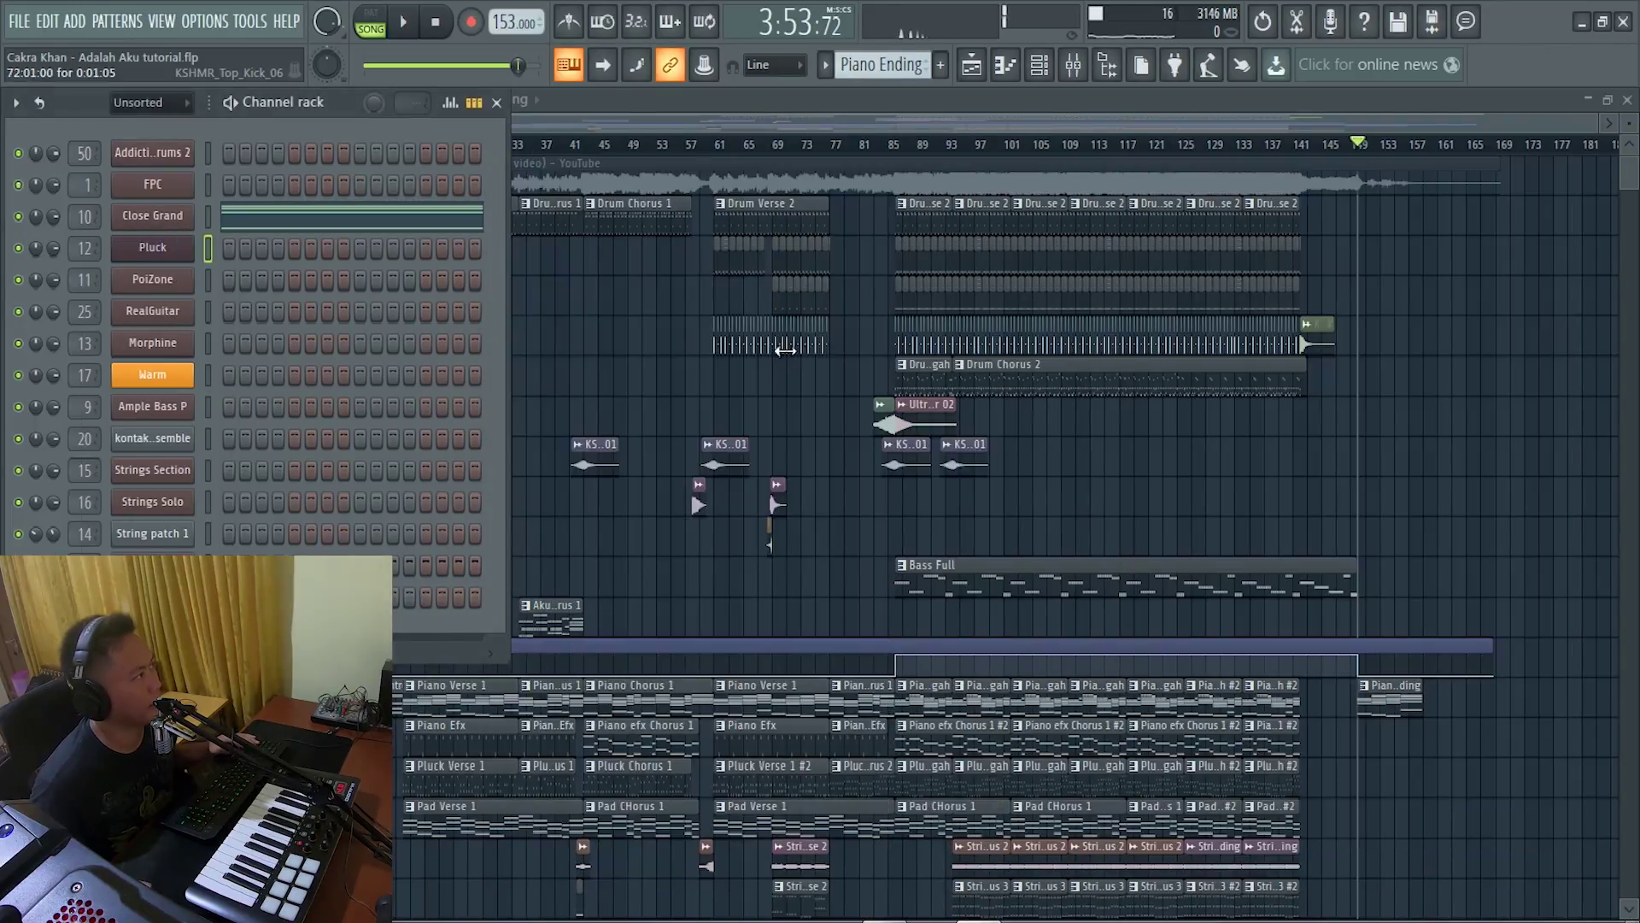
click(162, 254)
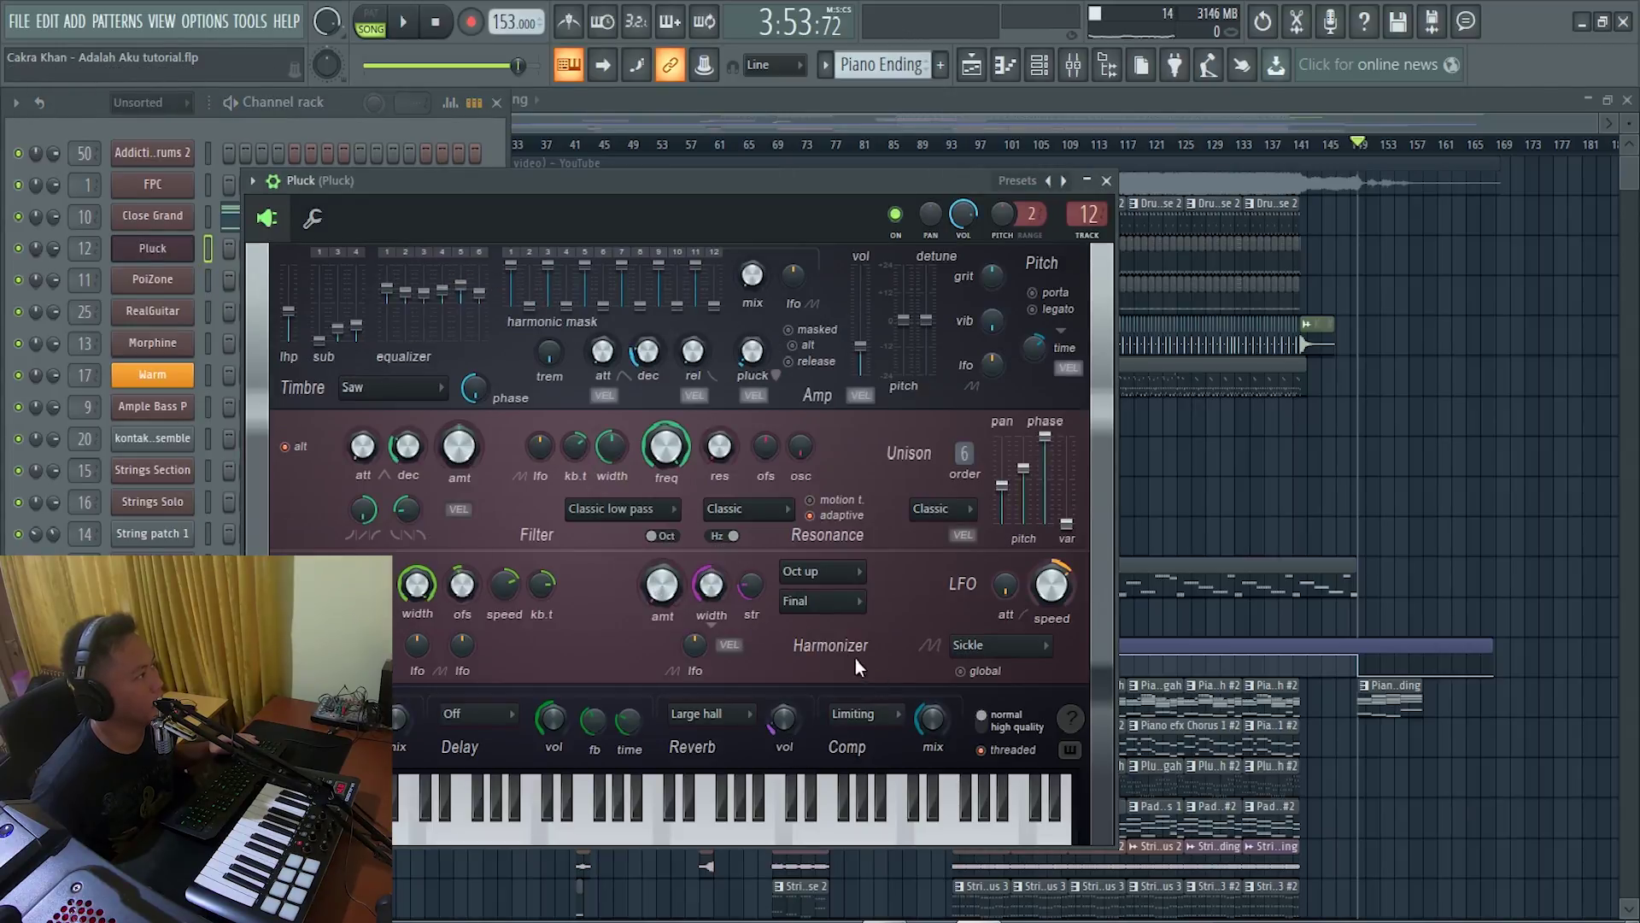
drag(328, 181, 583, 184)
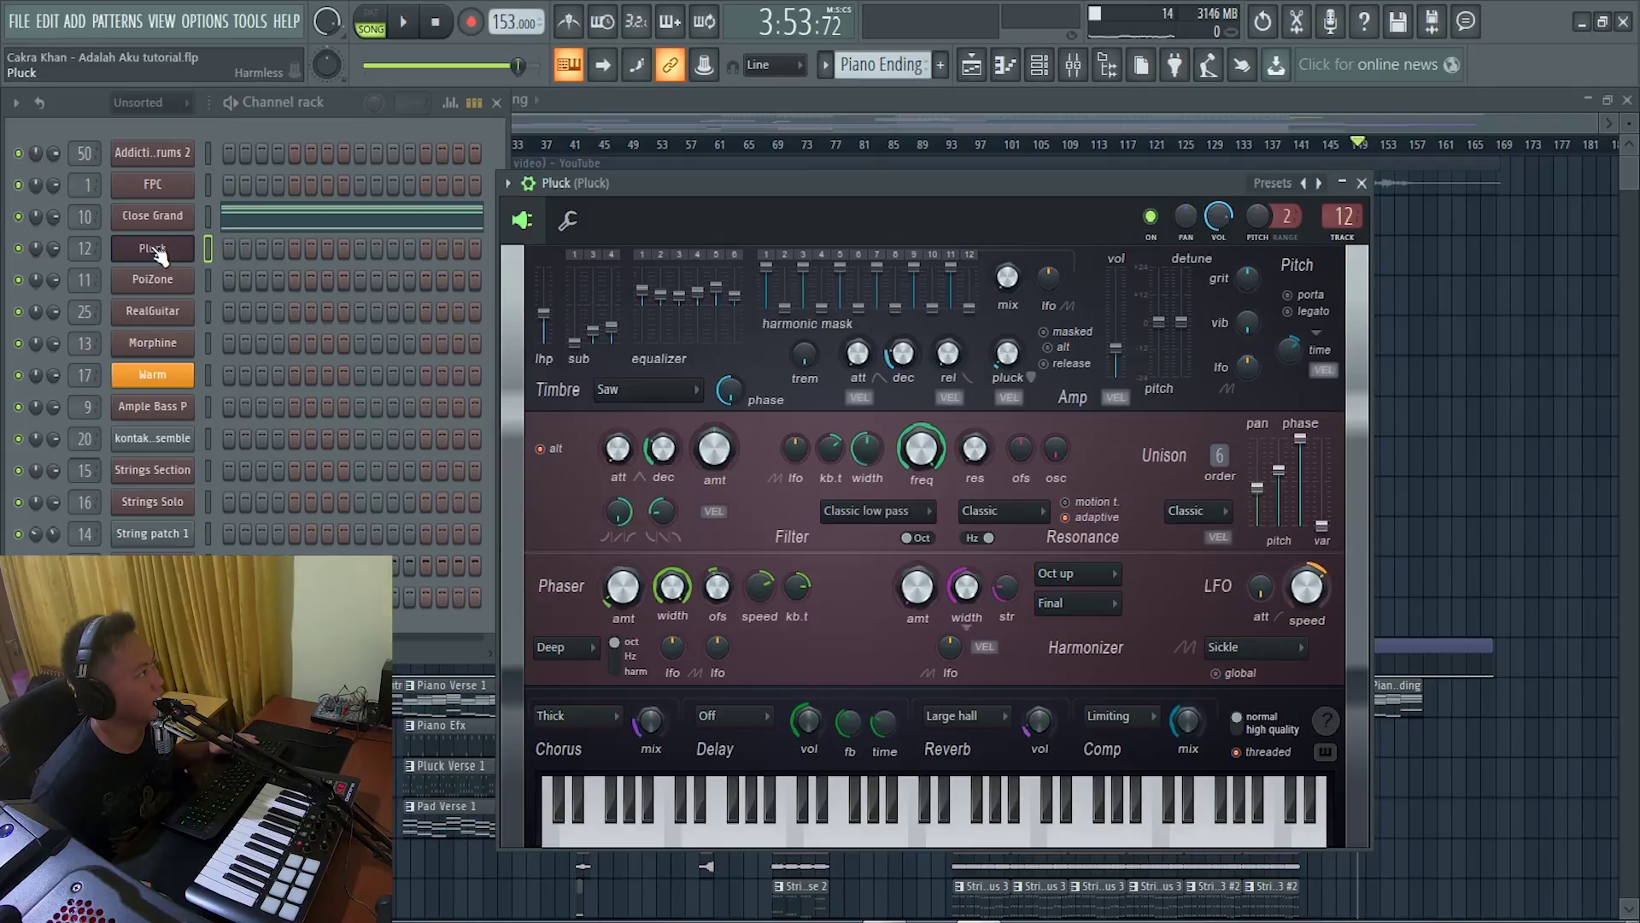
click(509, 185)
click(509, 185)
click(509, 185)
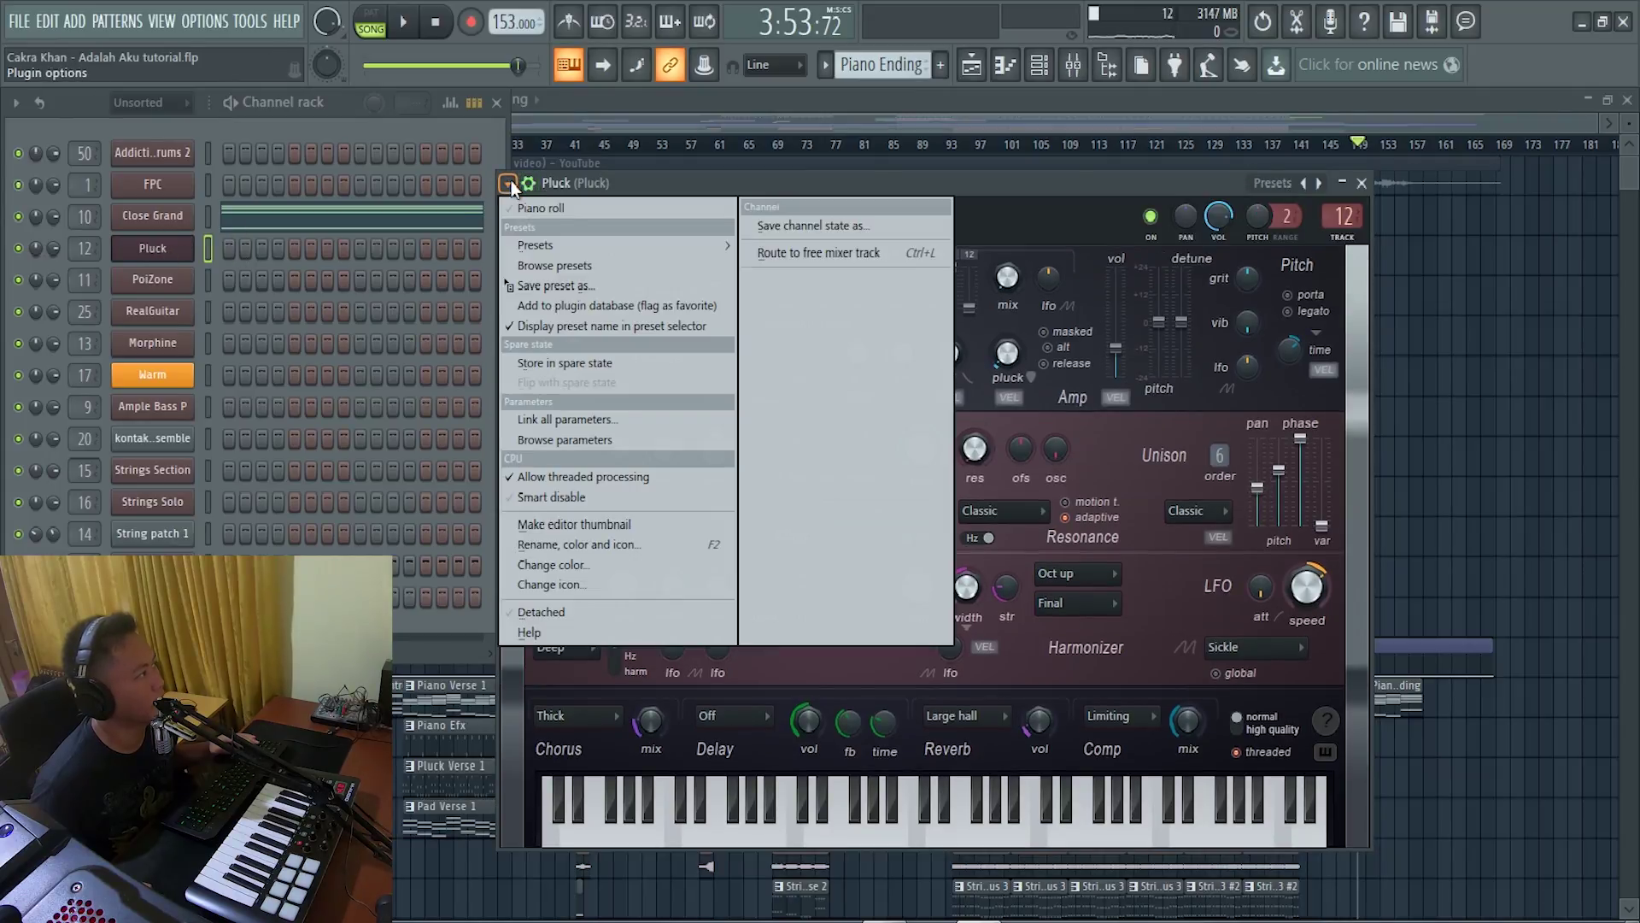
click(510, 185)
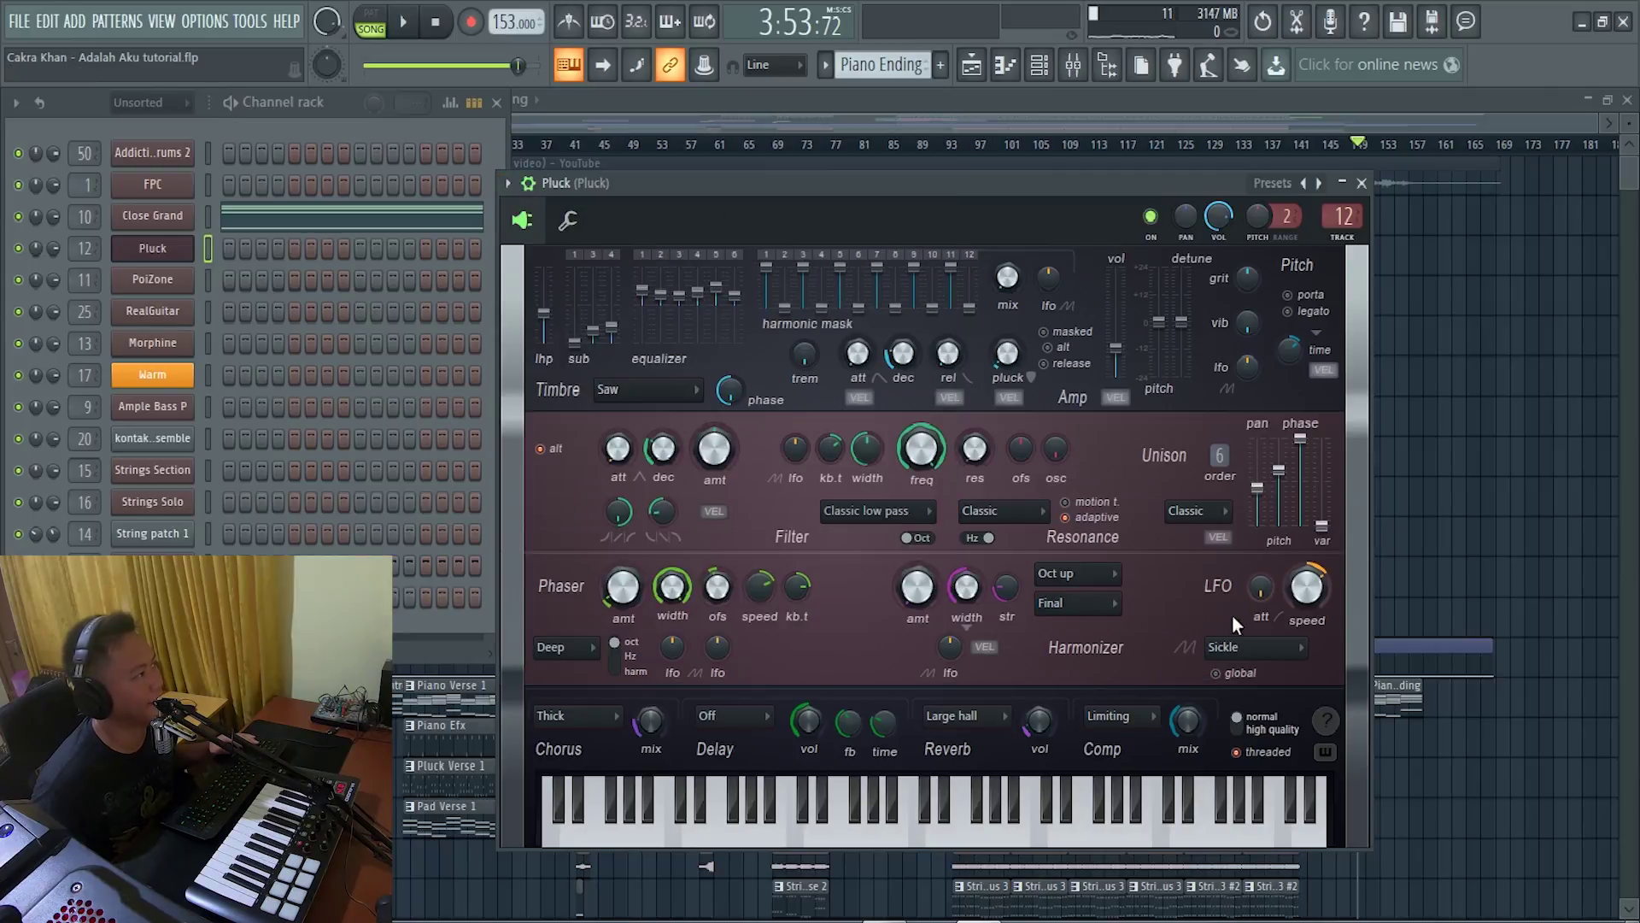
Look over the PoiZone piano effect and the Morphine shine instrument, keeping each plugin window clear of the channel names.
click(179, 280)
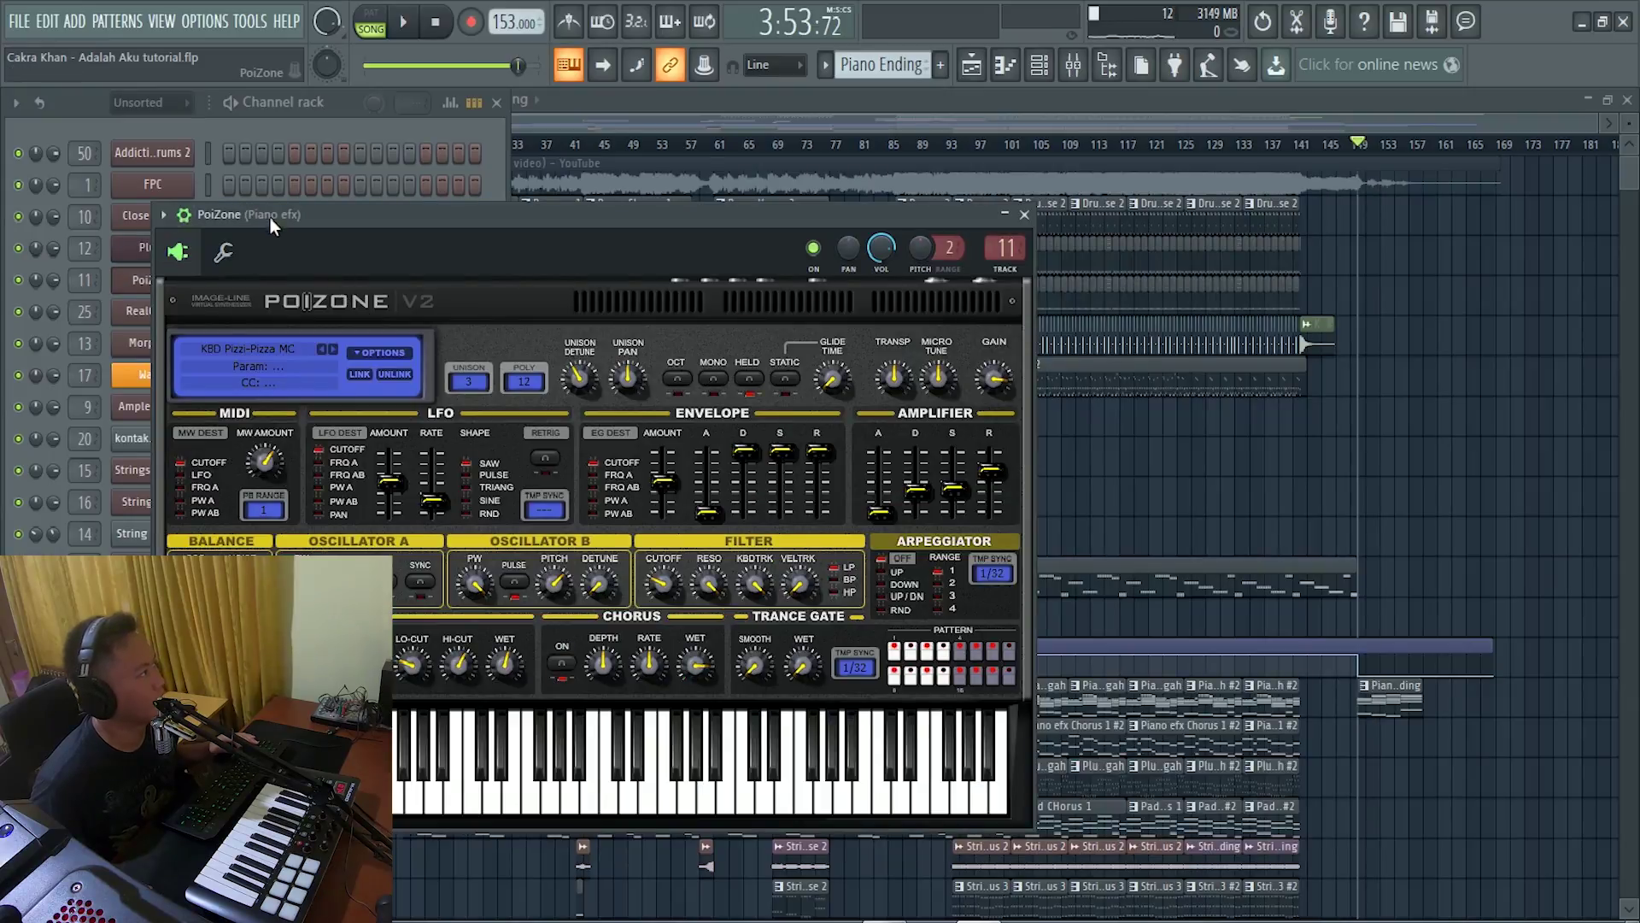
drag(270, 217, 695, 257)
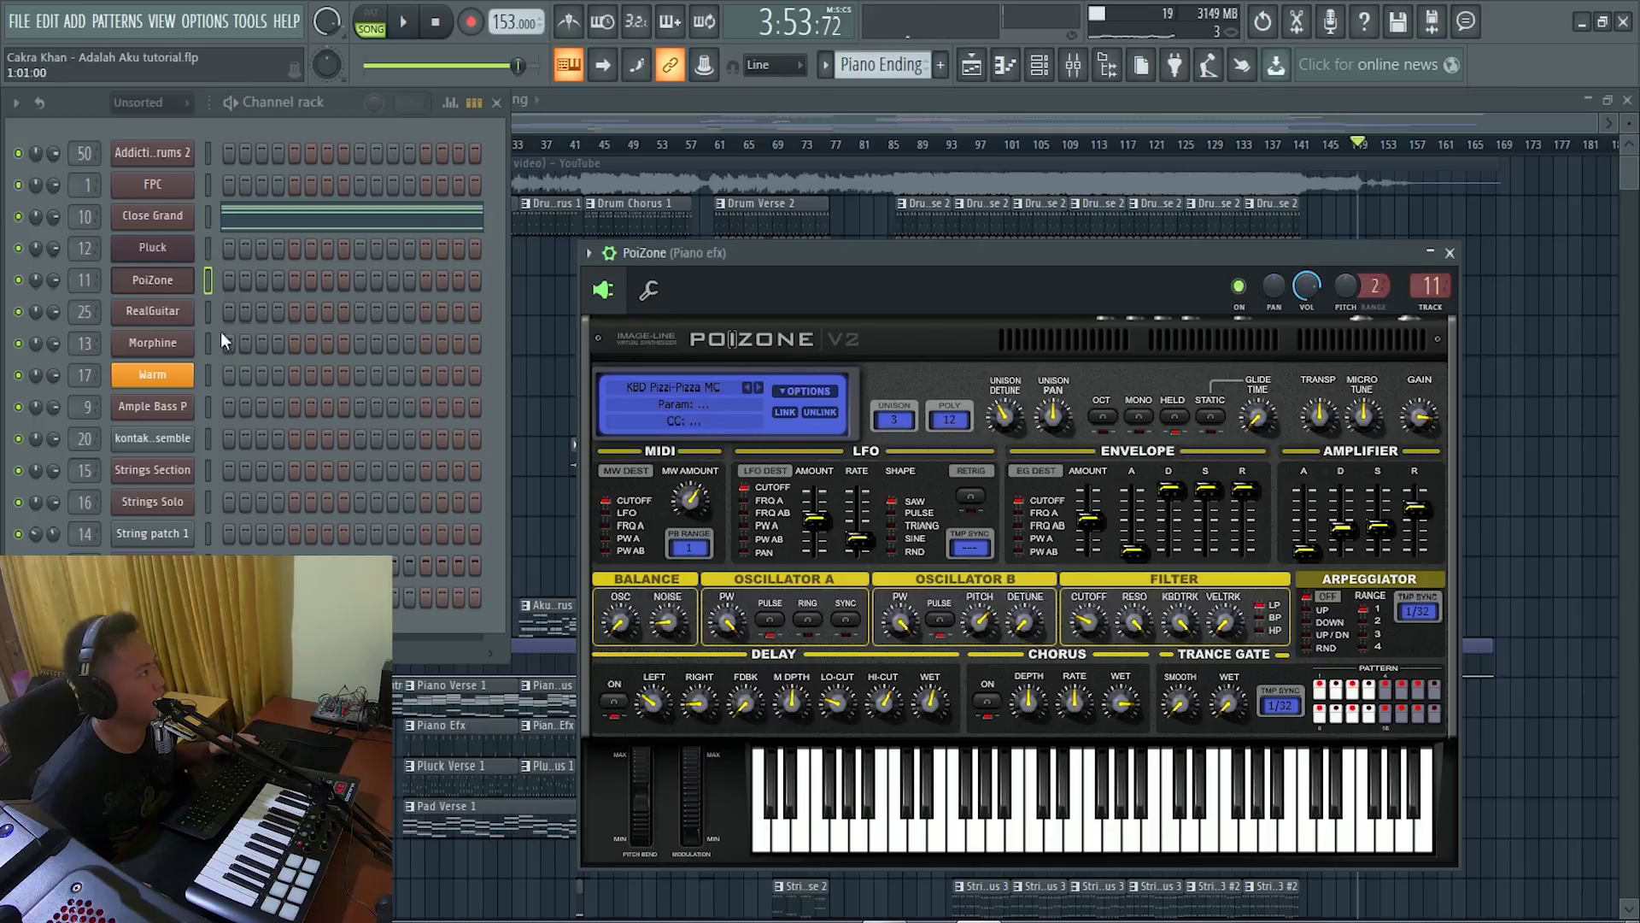
click(152, 342)
drag(685, 415, 874, 294)
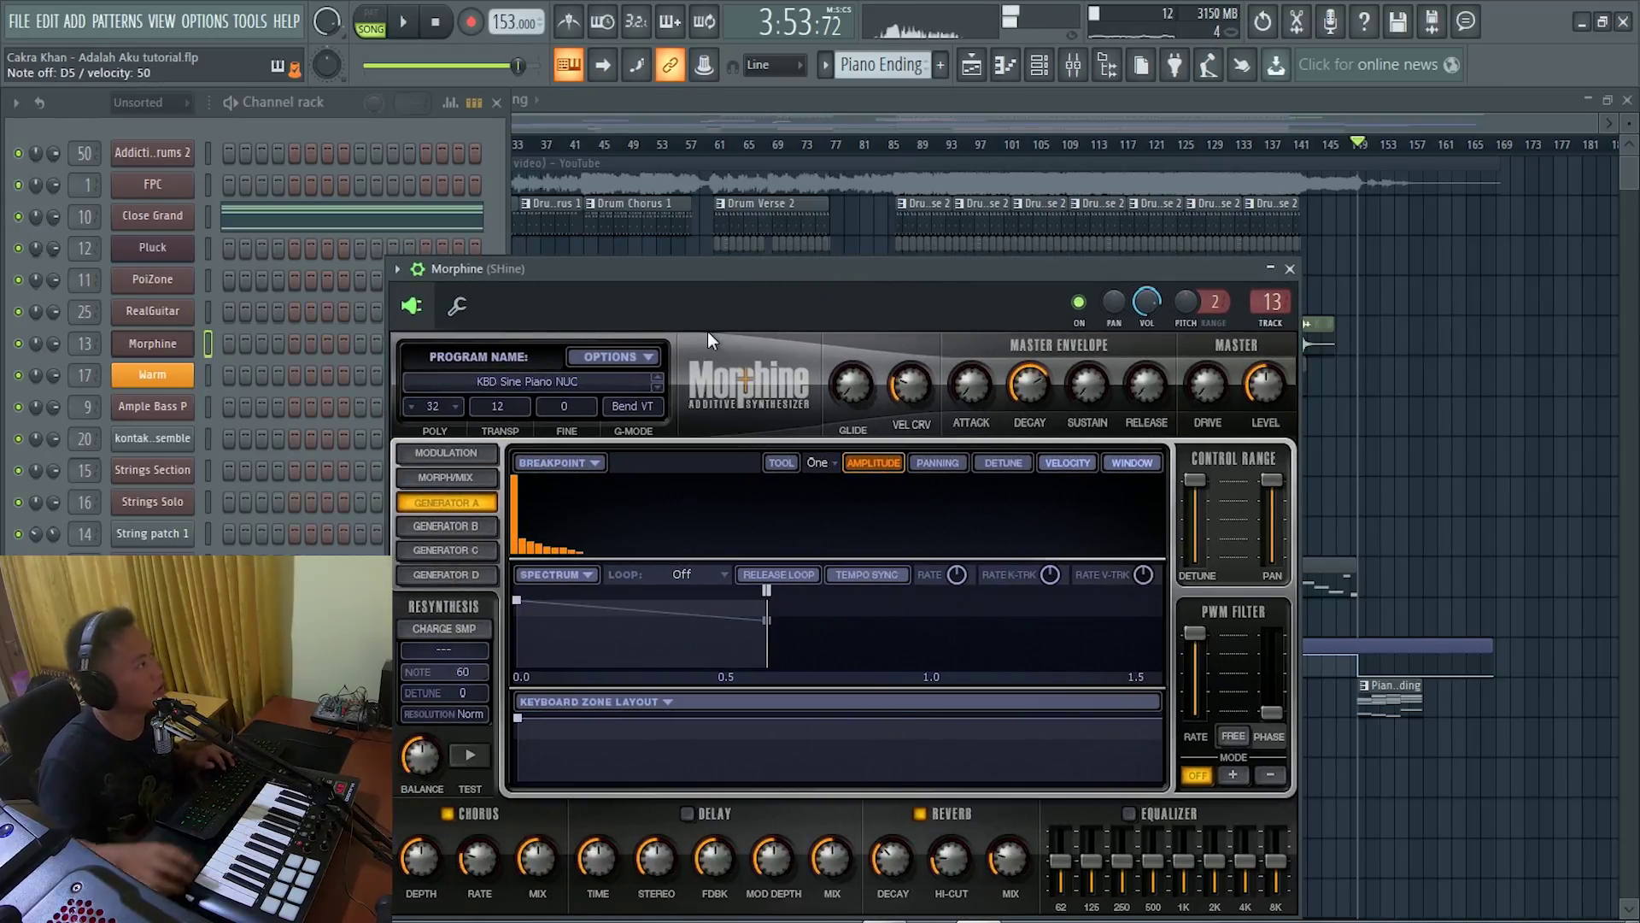
Look over the Warm pad's synth editor and channel settings, and open the FL Slayer distortion guitar instrument.
click(171, 380)
drag(659, 429, 1107, 286)
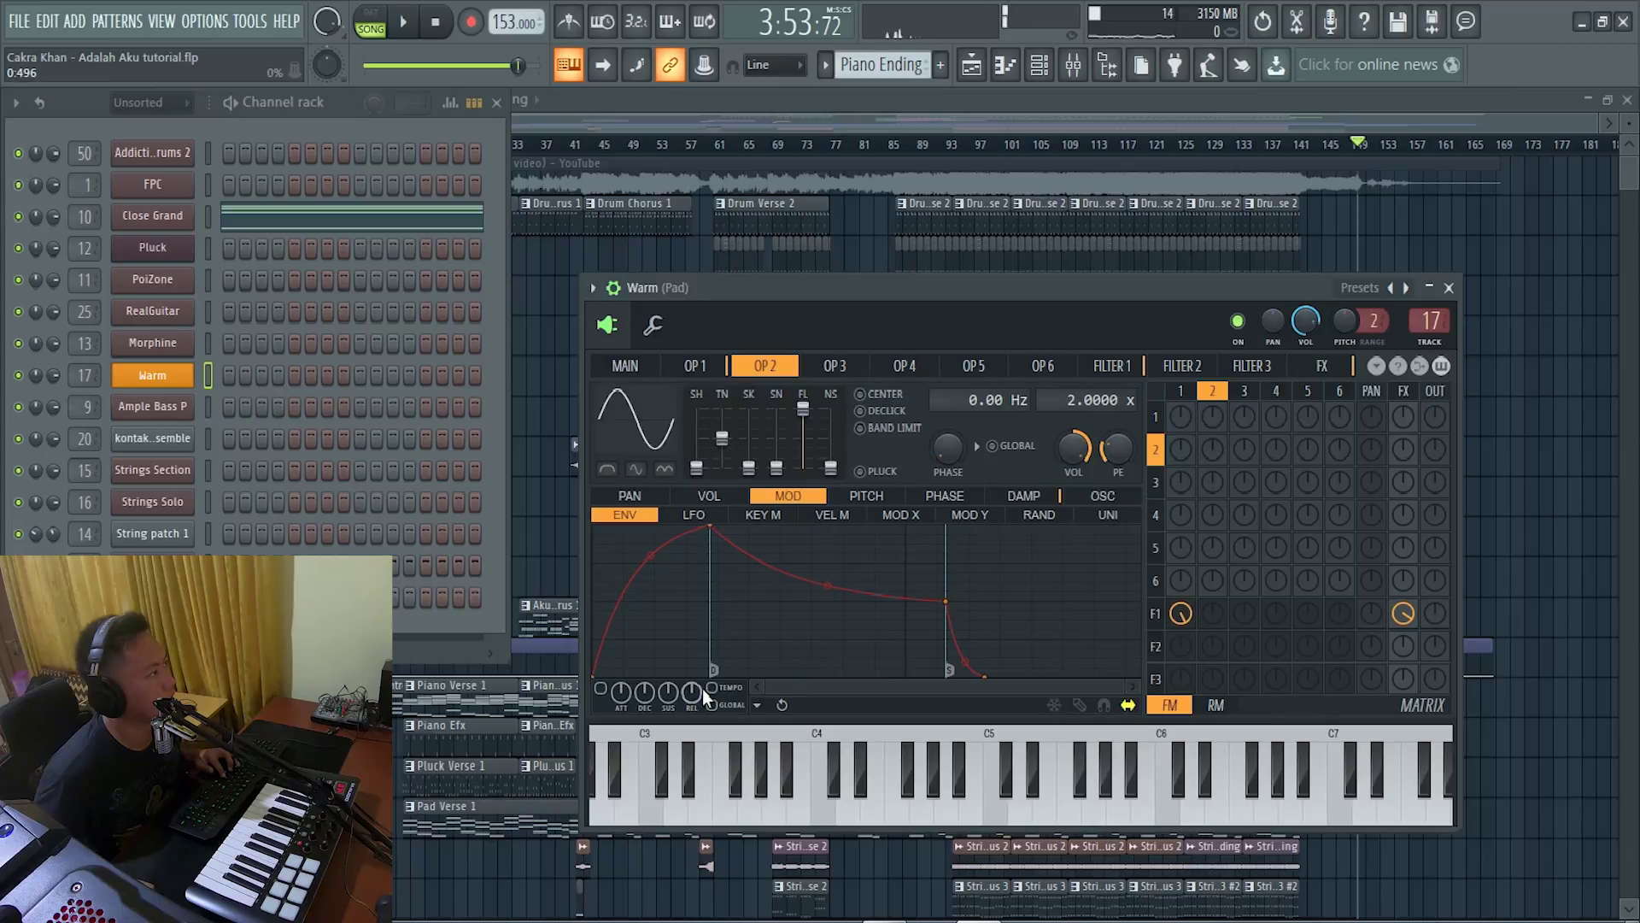
click(659, 328)
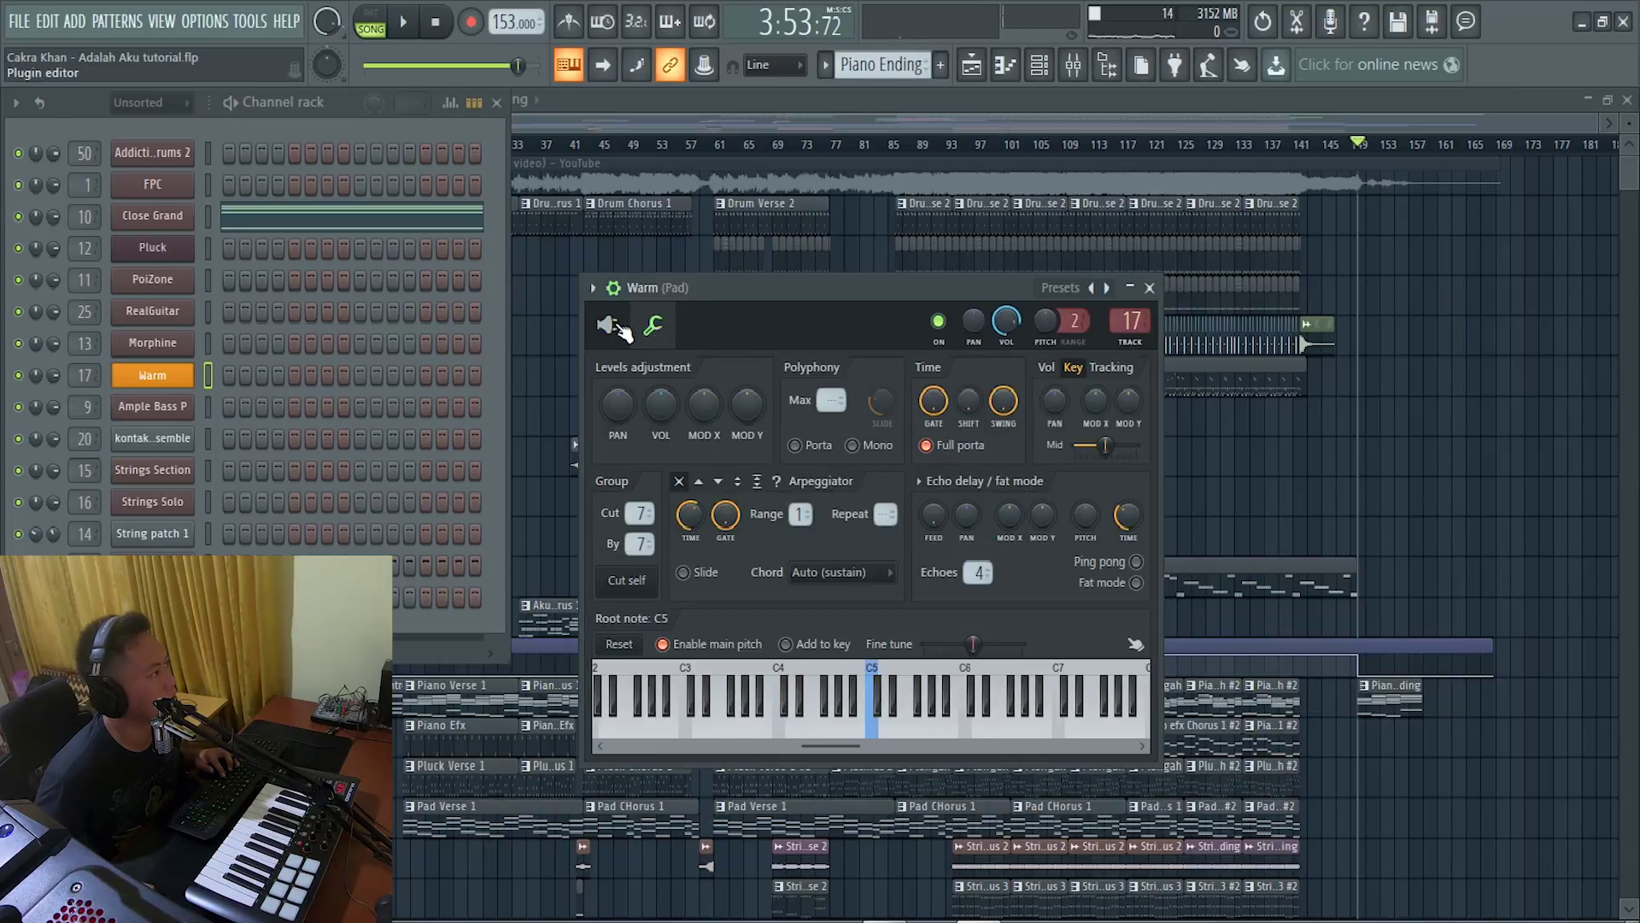
click(617, 330)
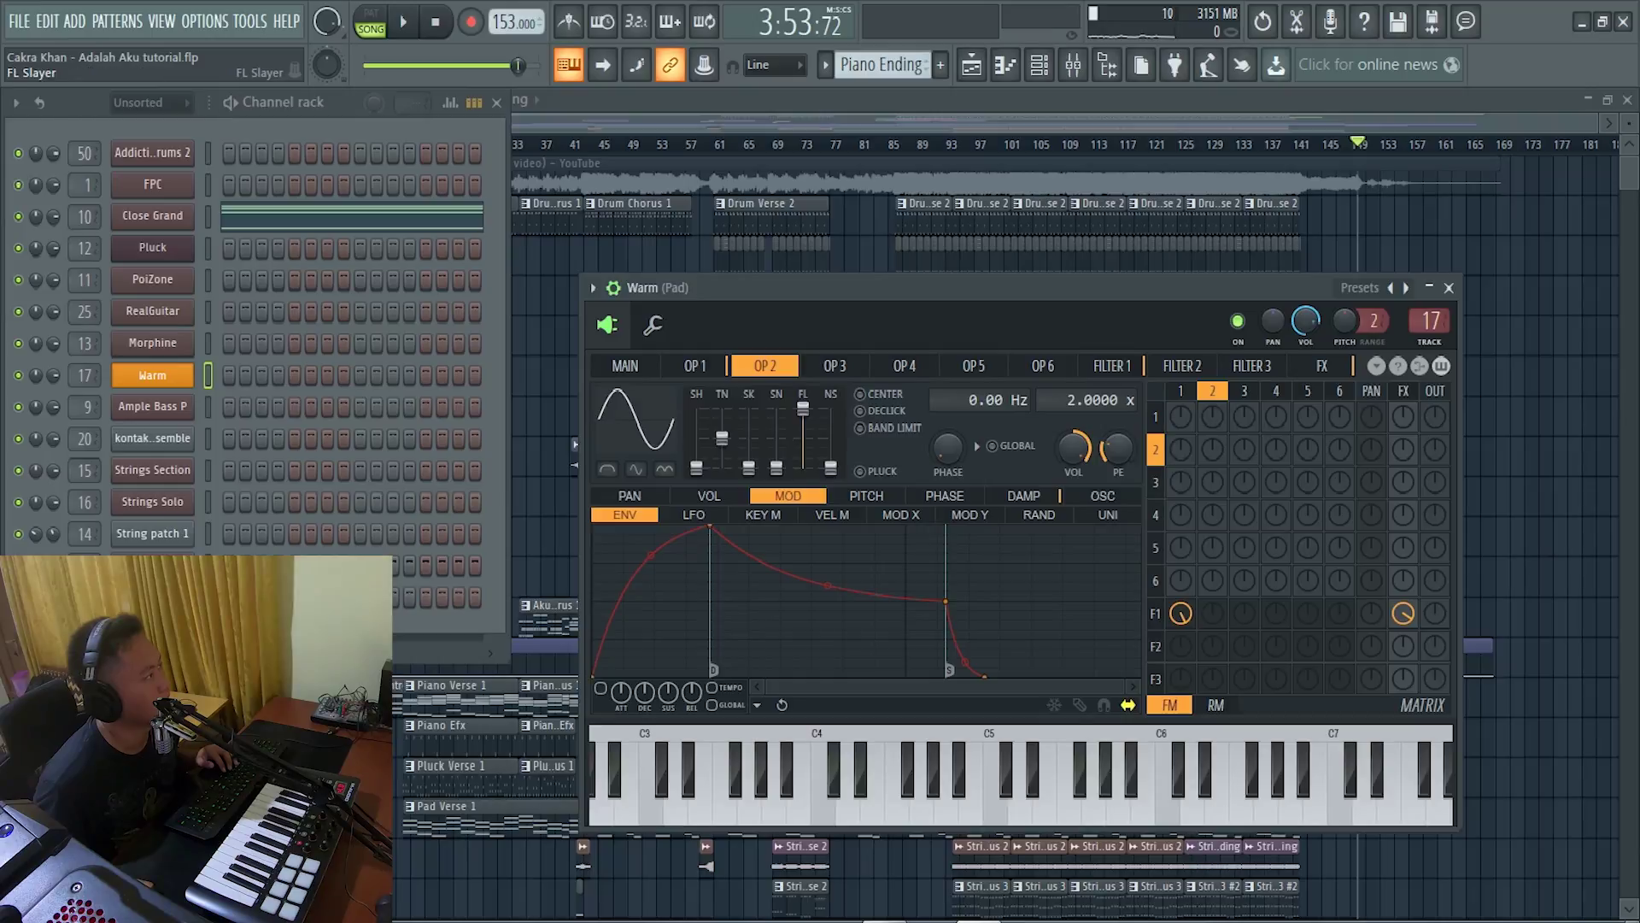
click(152, 565)
drag(612, 412, 770, 260)
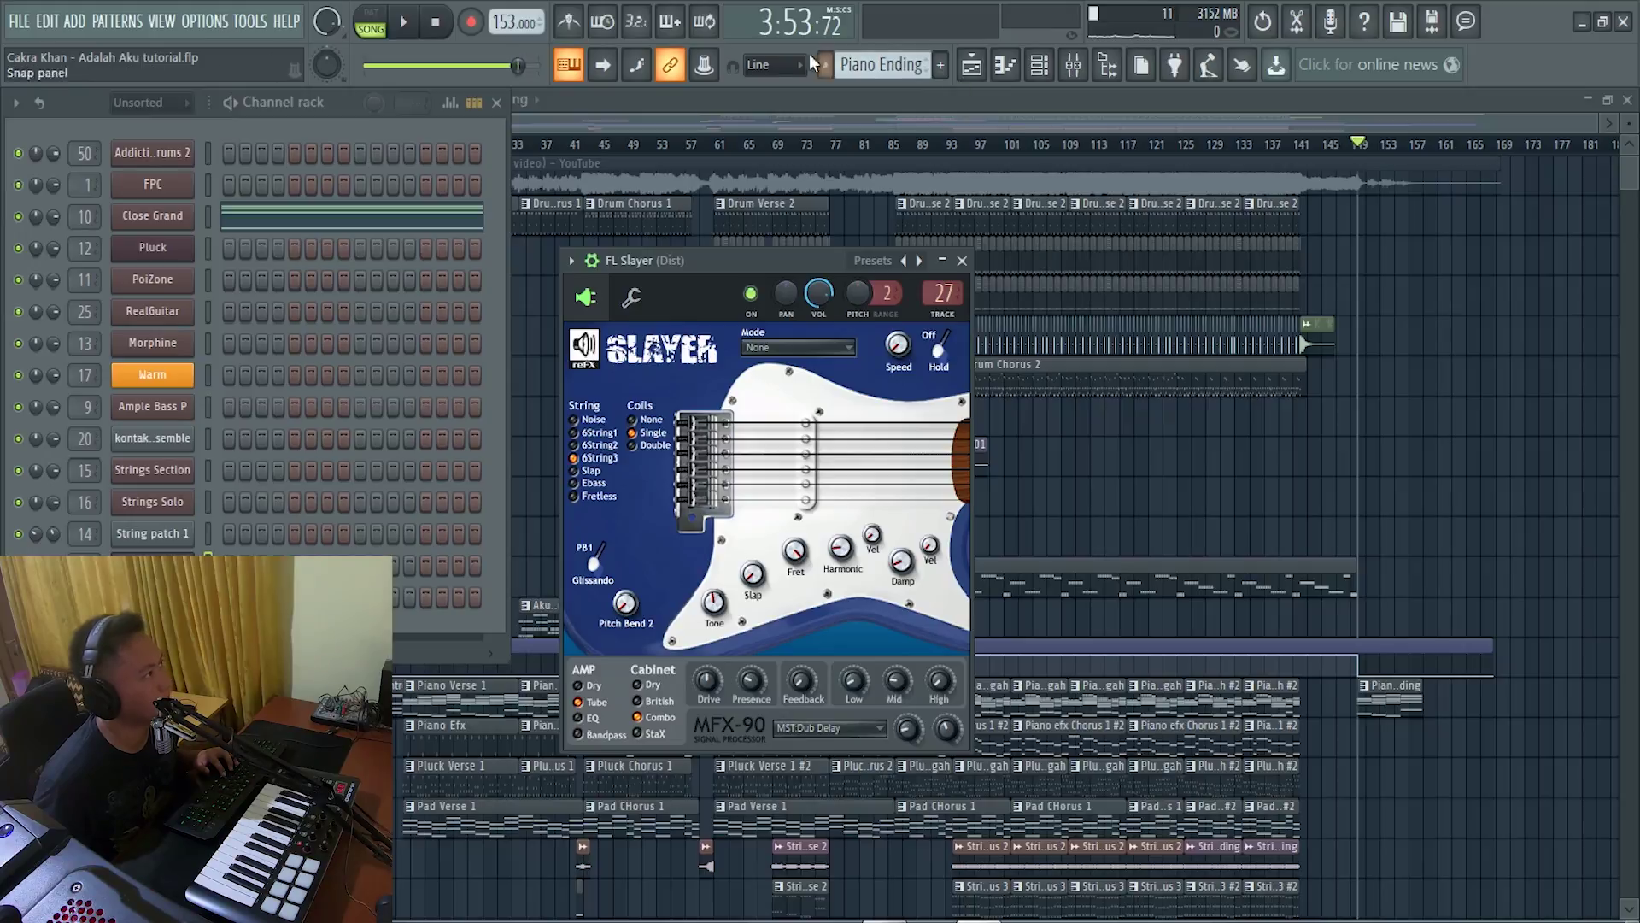
Close all open windows except the playlist and return the playhead to the start of the song.
key(F12)
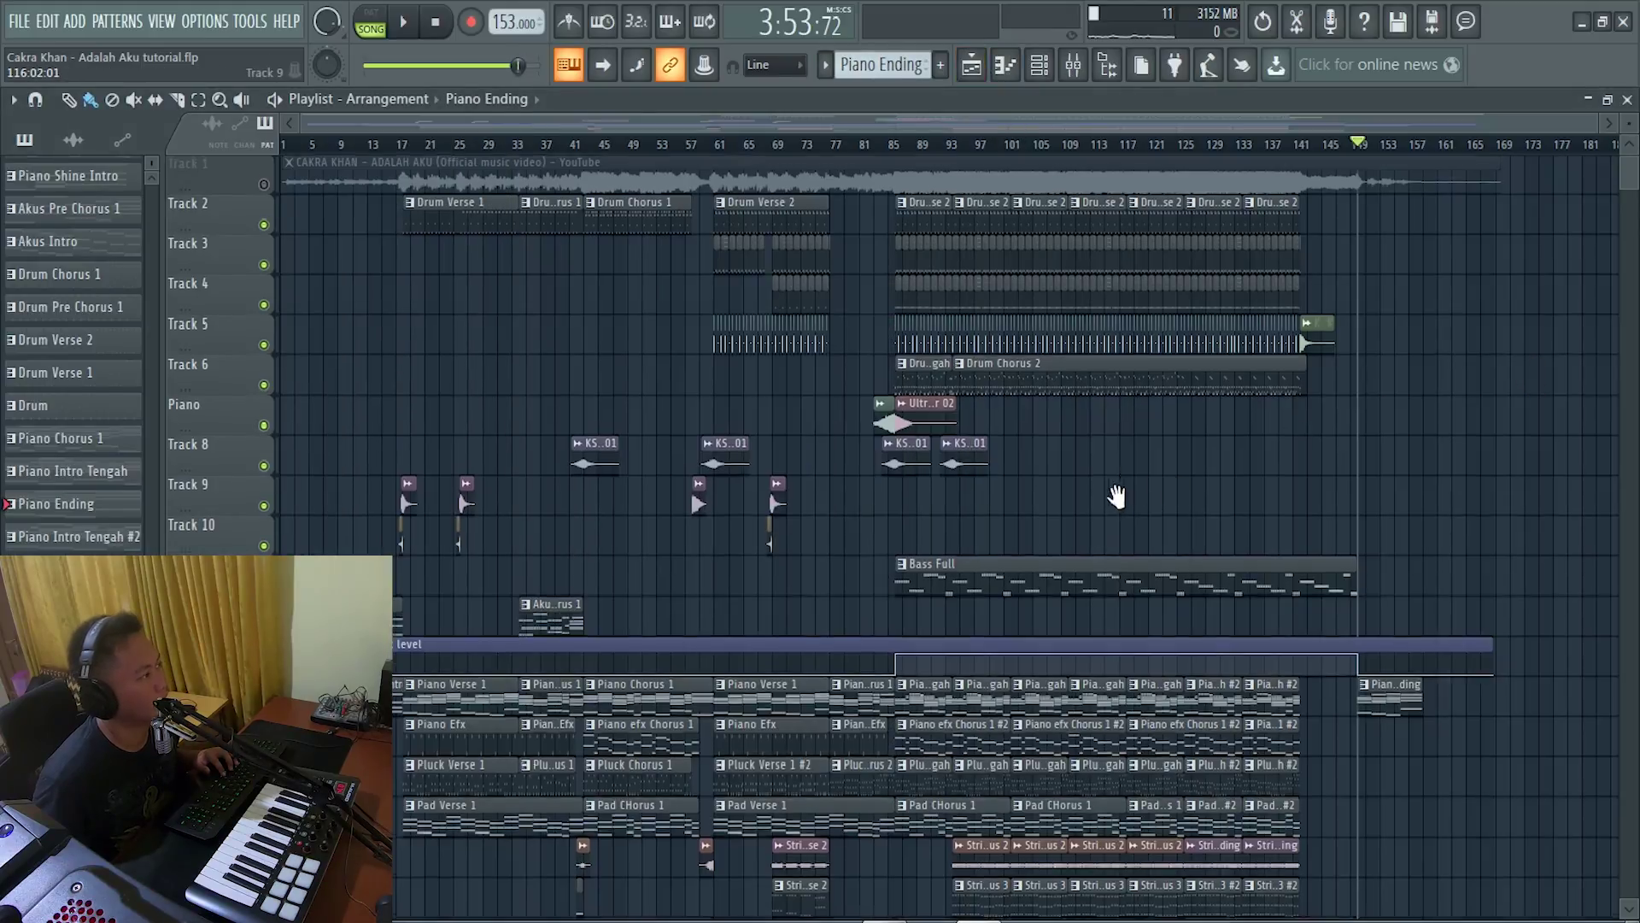
scroll(1158, 500, down, 5)
scroll(1142, 469, up, 5)
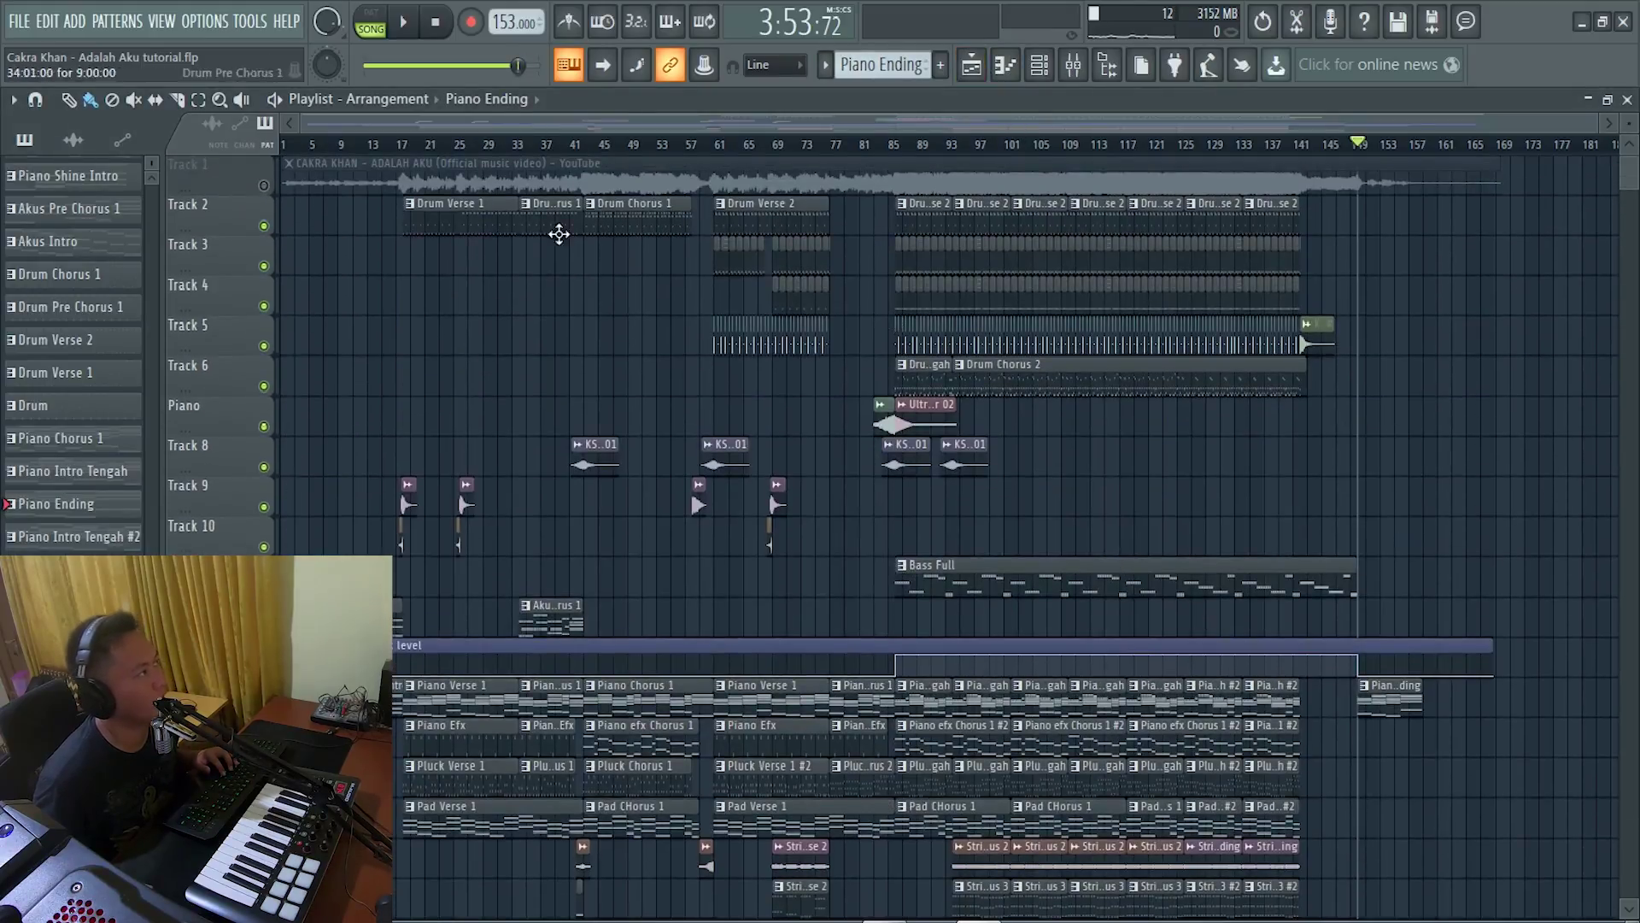
click(406, 147)
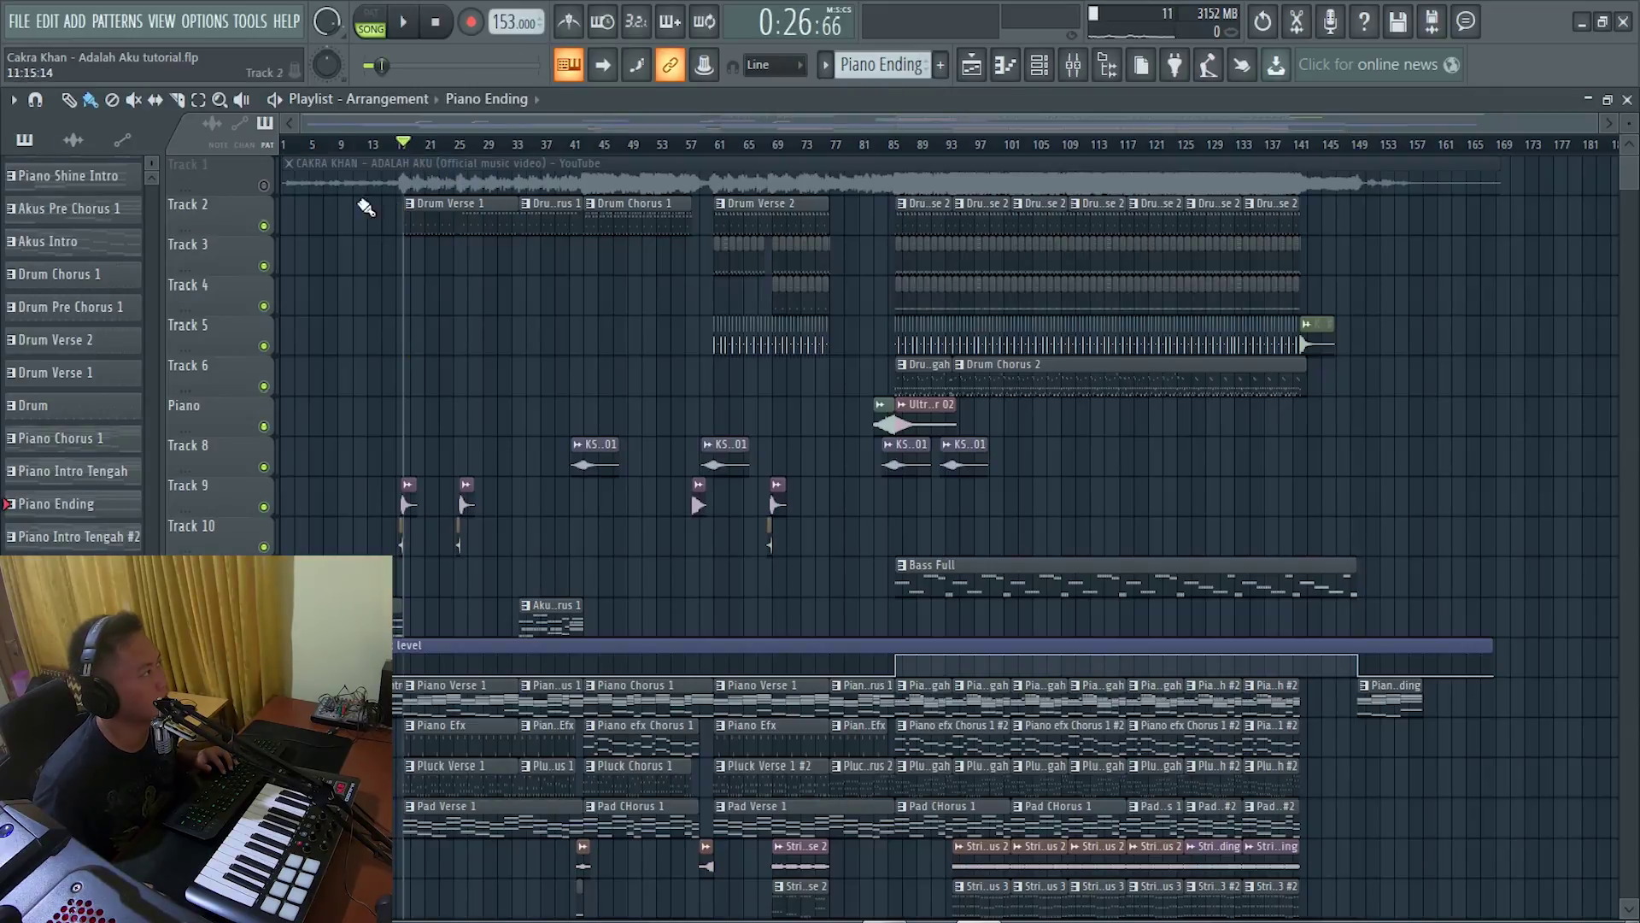
click(299, 145)
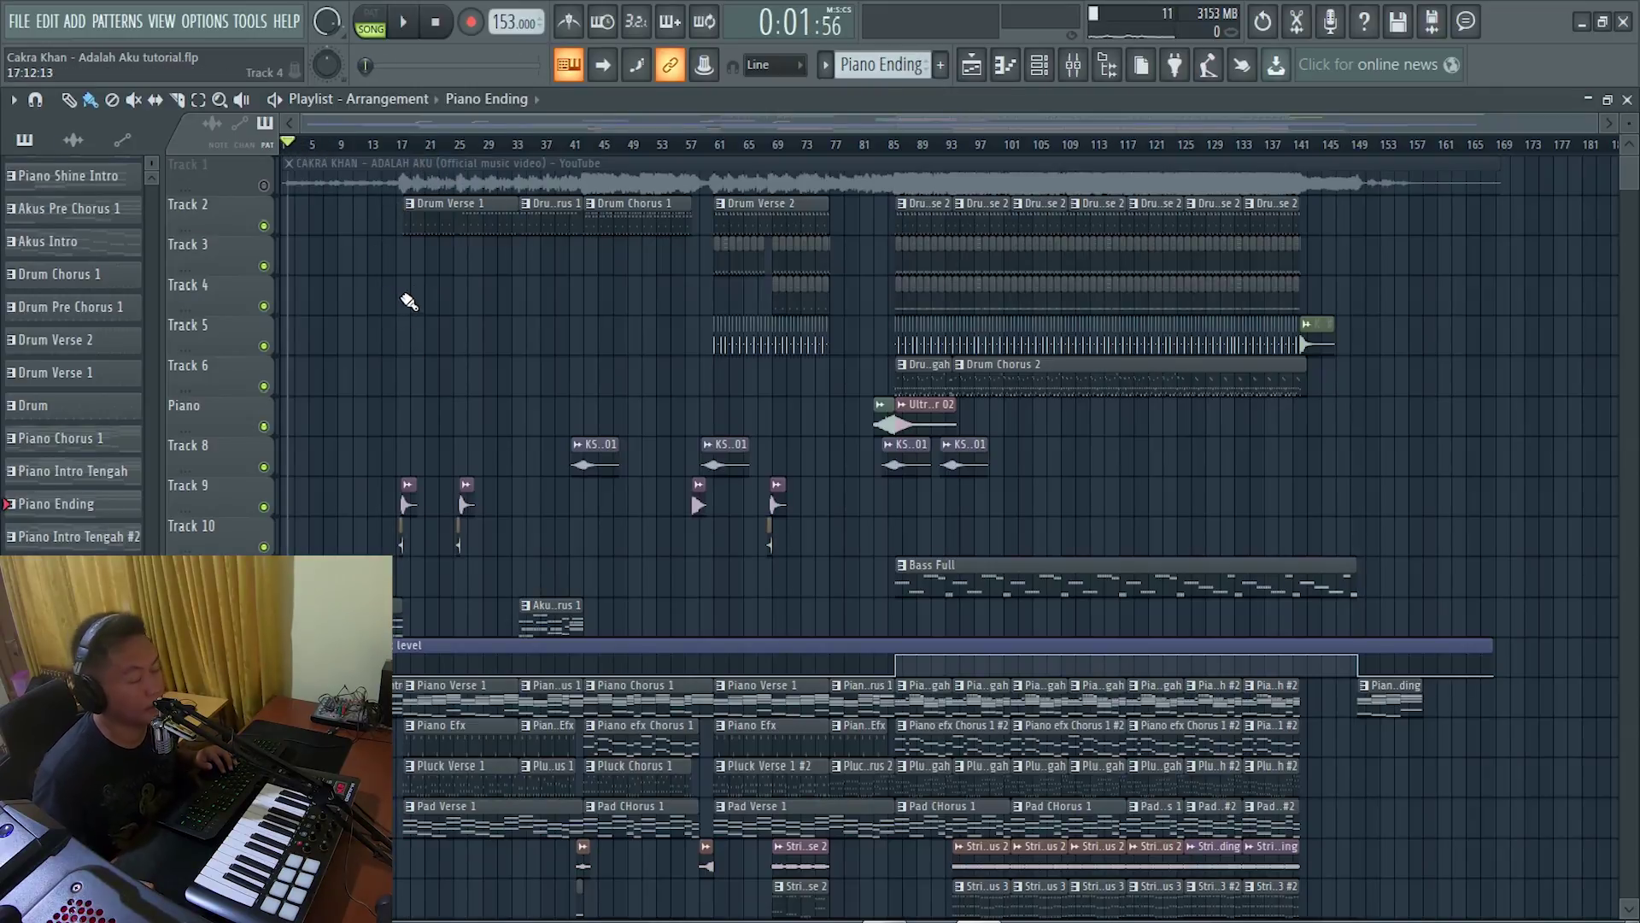